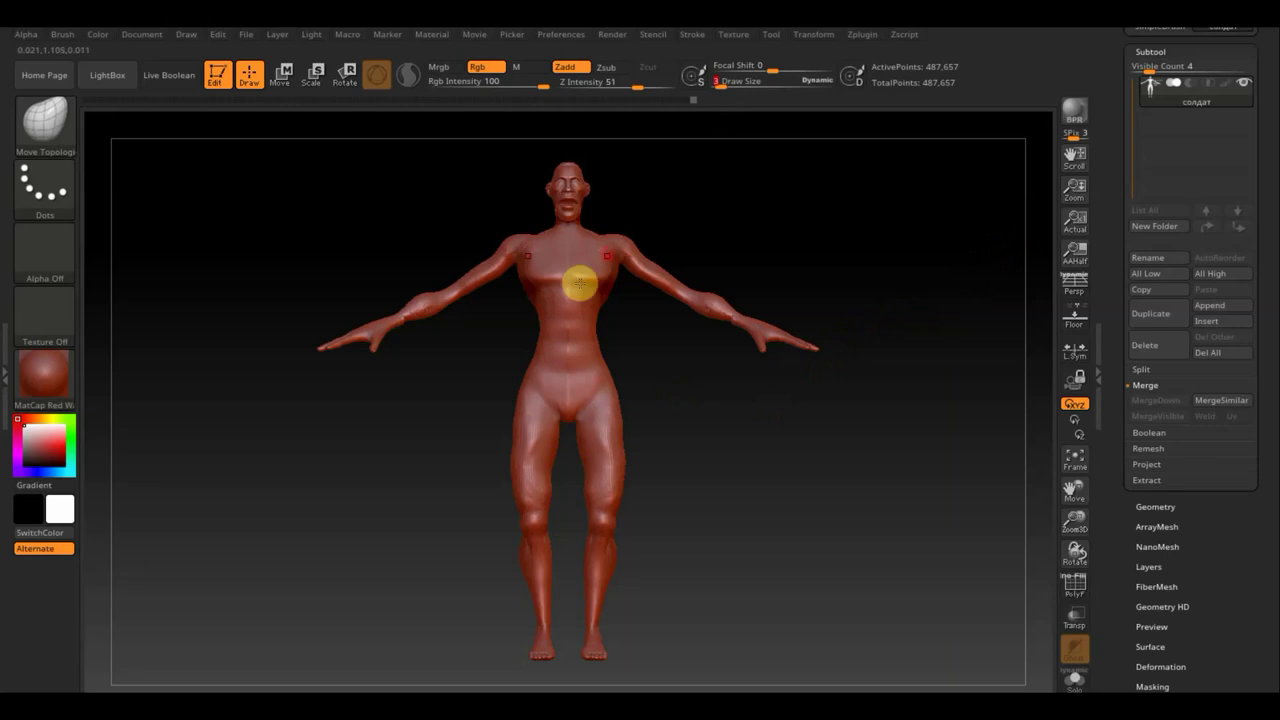
- Browse the file browser's quick saves, recent files and Mannequin project folder, then close it
mouse_move(738, 451)
left_mouse_down()
mouse_move(774, 457)
mouse_move(731, 463)
mouse_move(745, 460)
left_mouse_up()
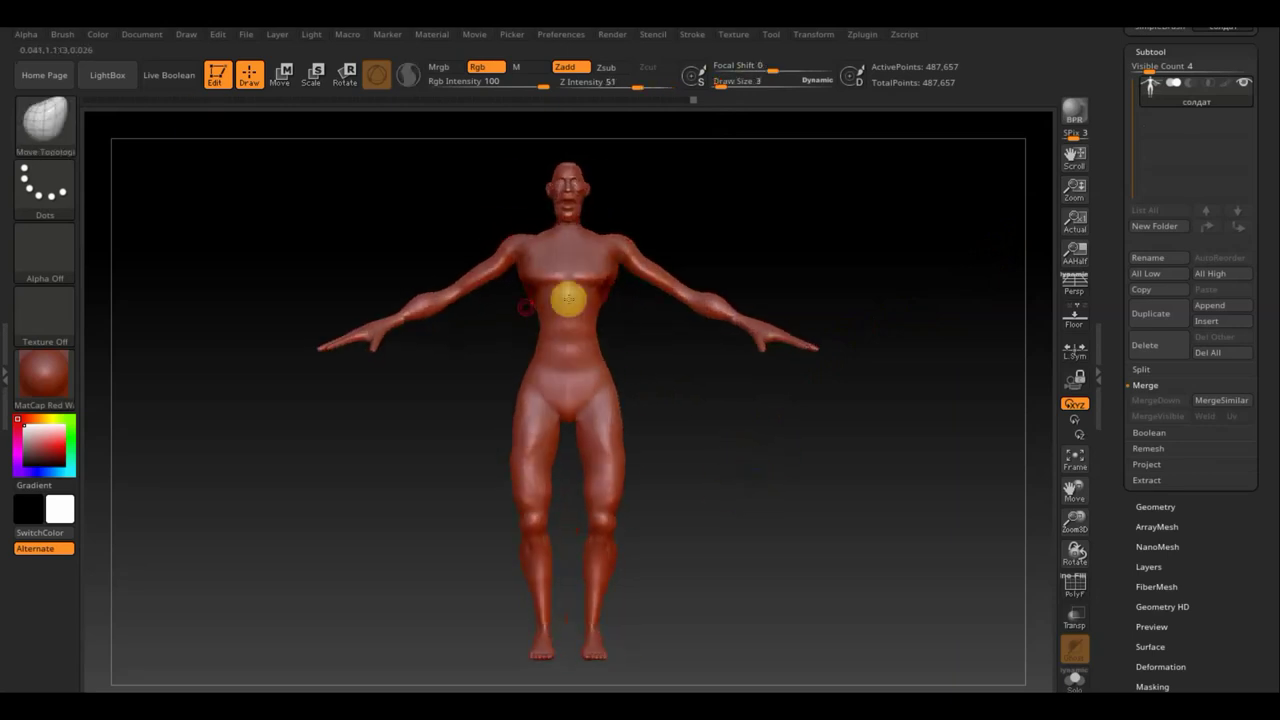
left_click(111, 79)
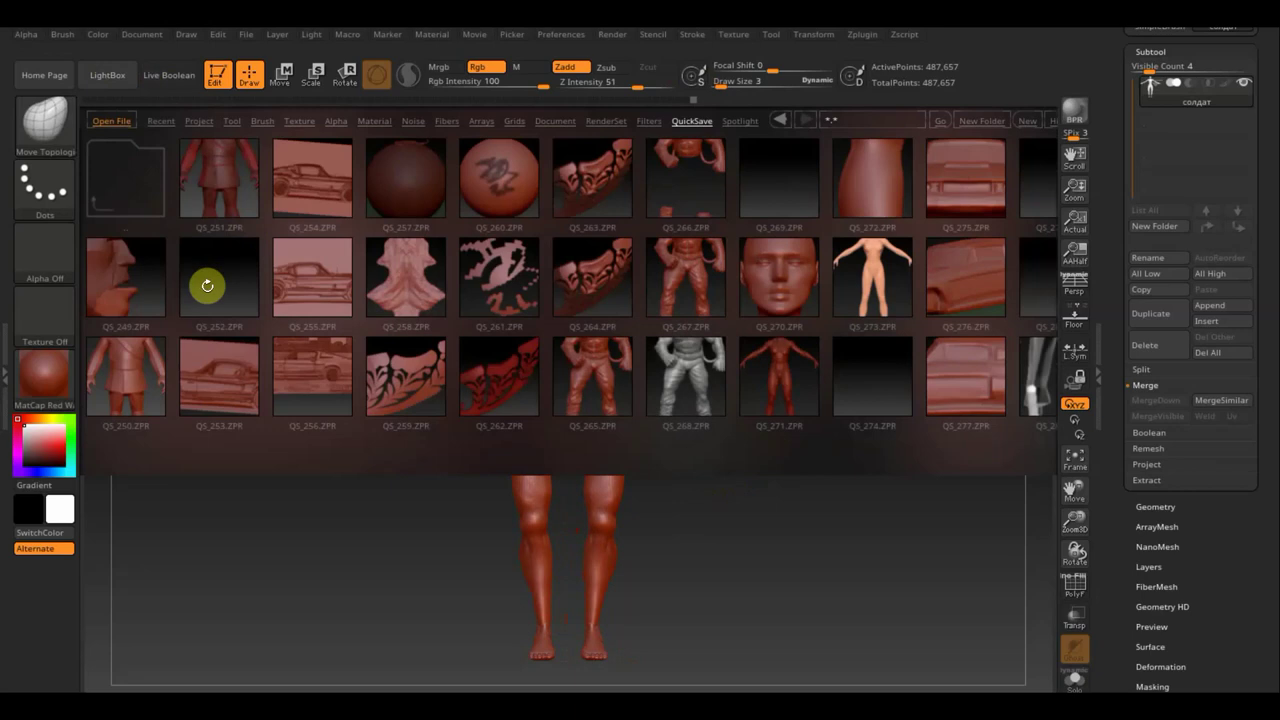
left_click(151, 190)
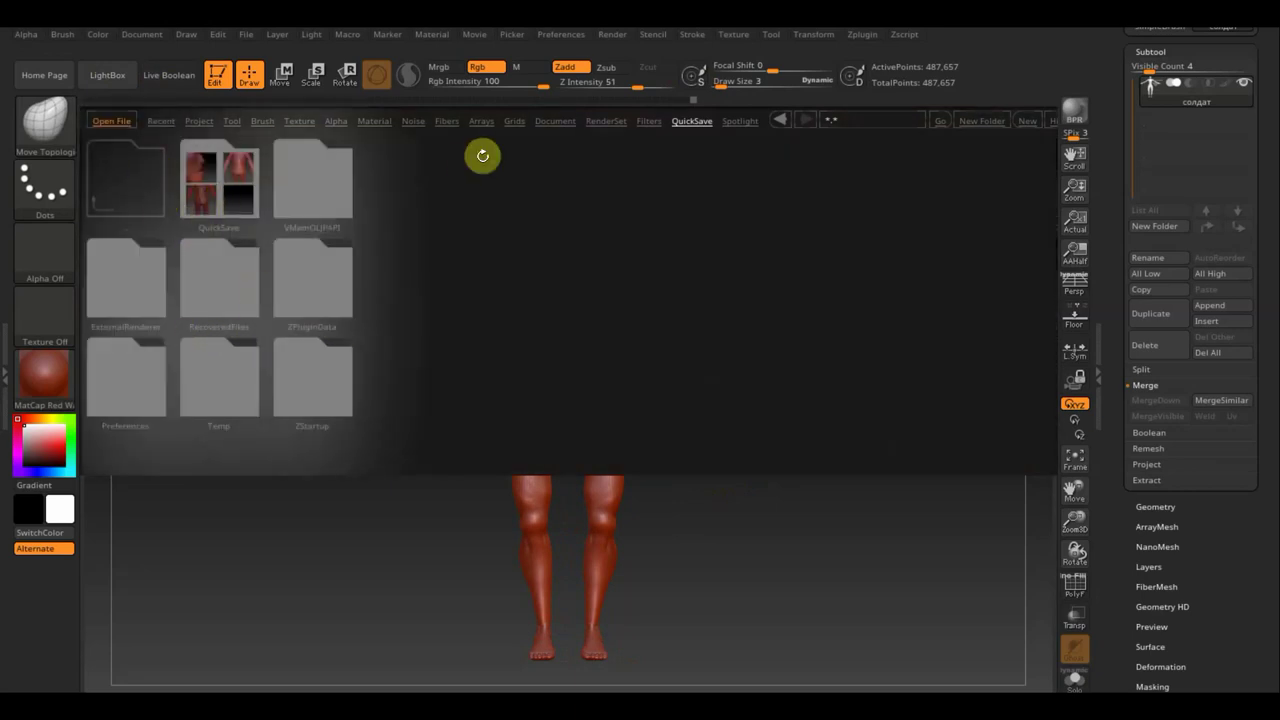
left_click(165, 122)
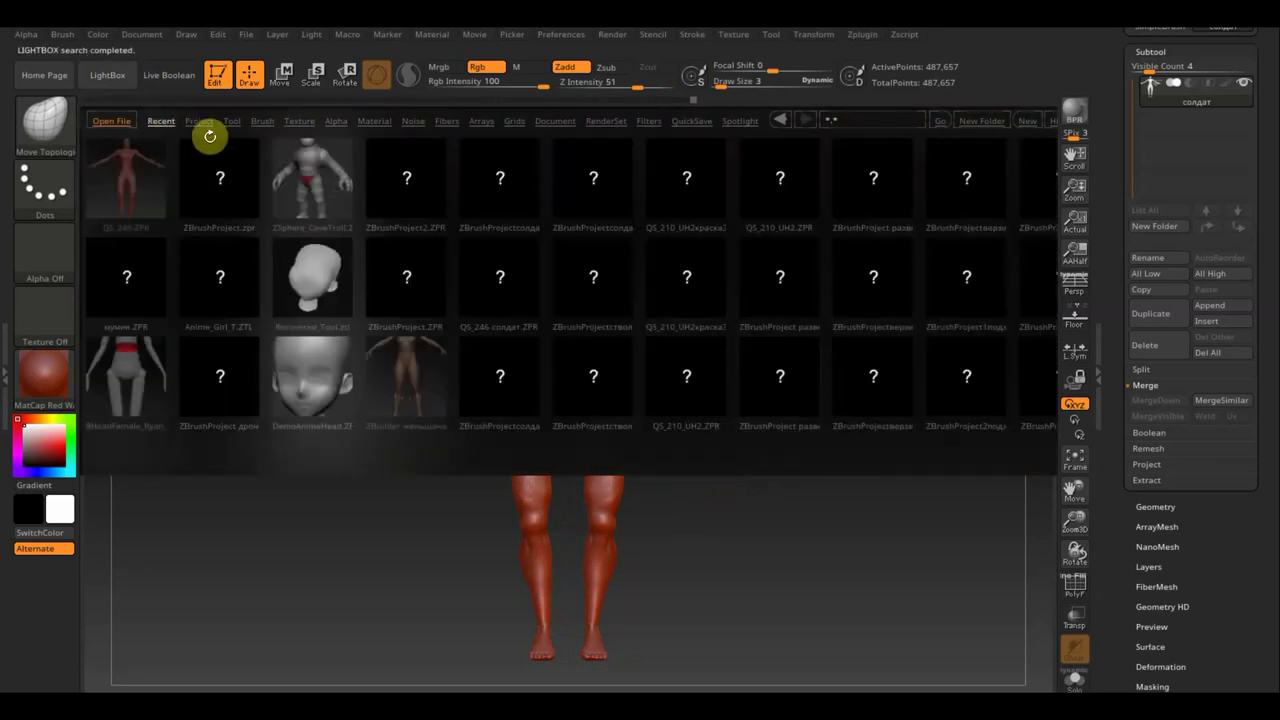
left_click(207, 124)
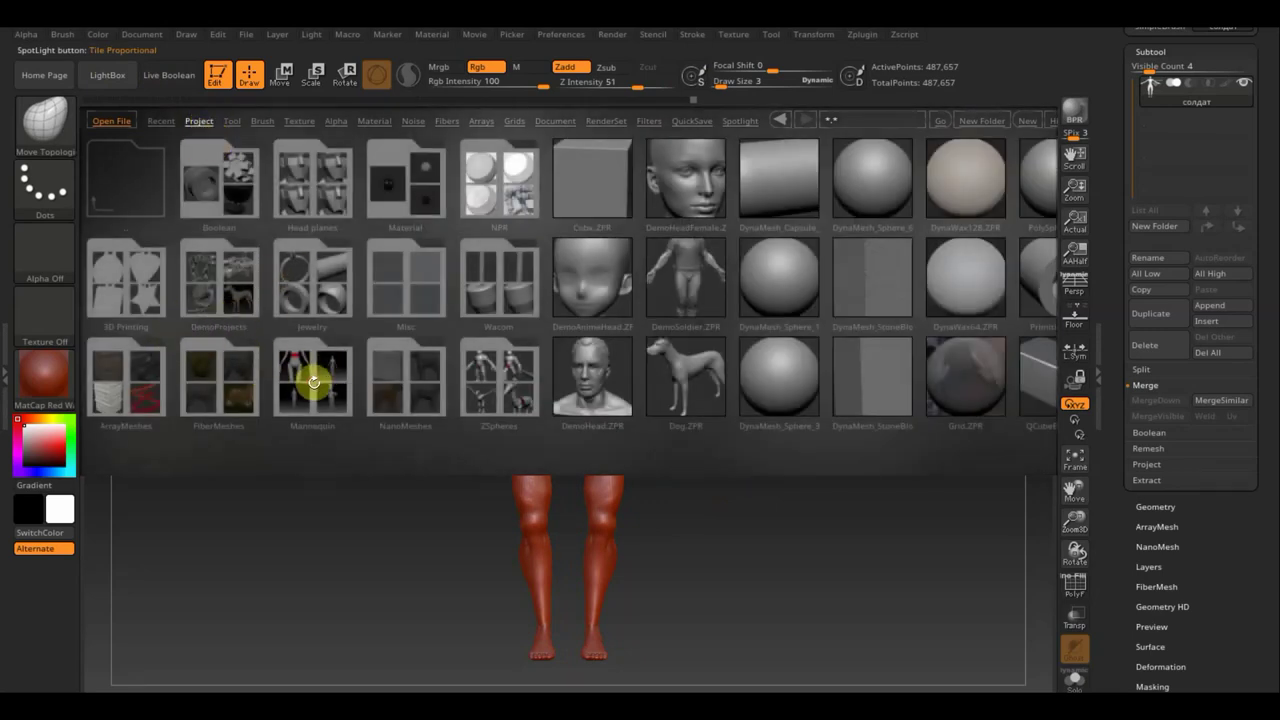
left_click(313, 385)
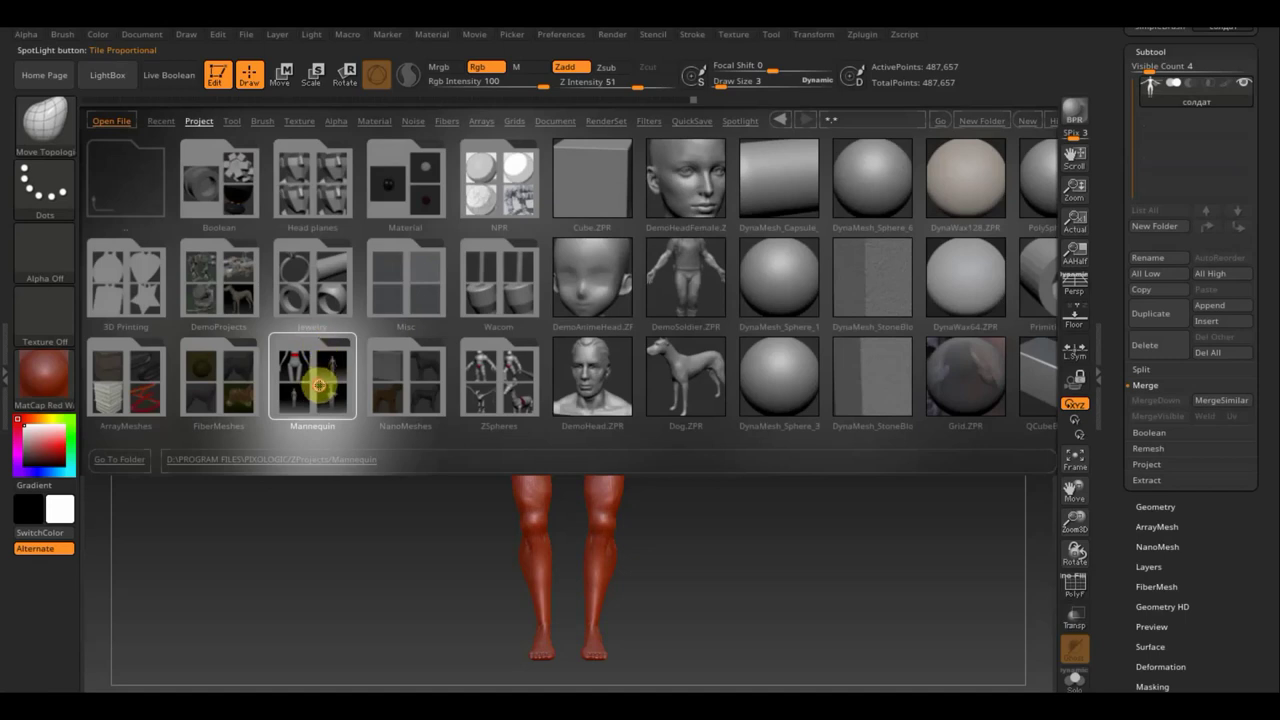
double_click(318, 385)
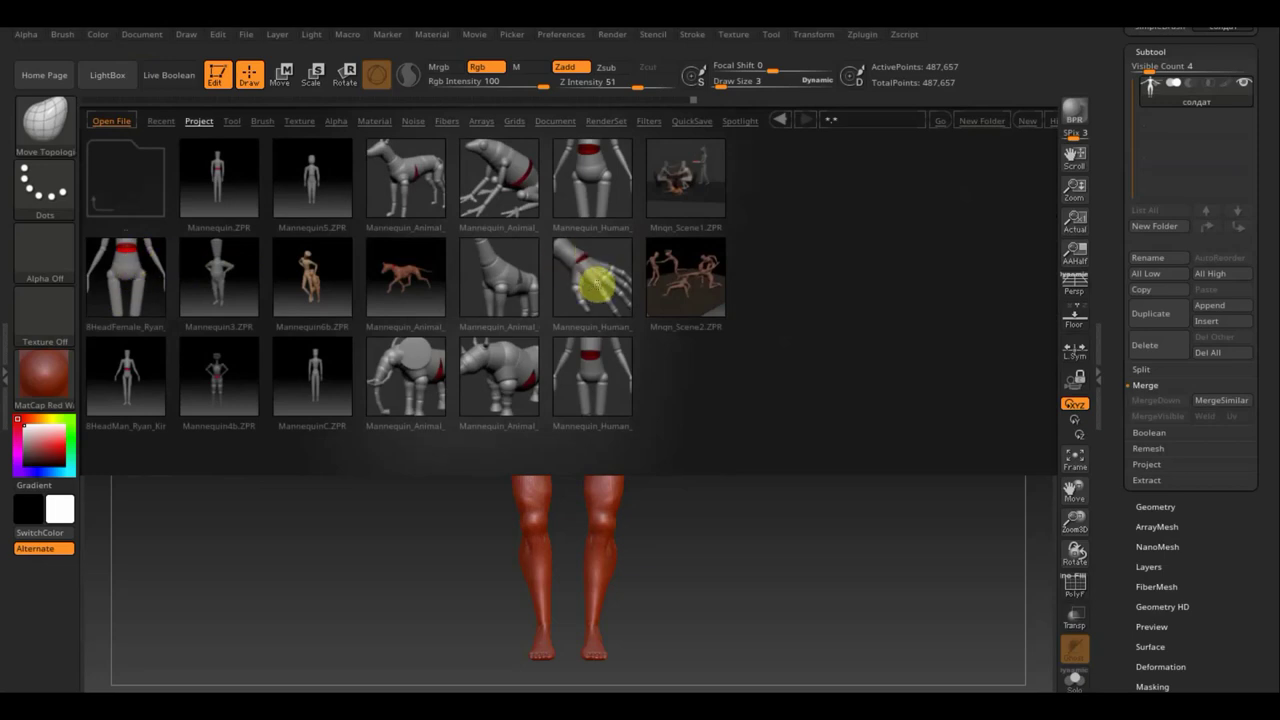
double_click(121, 181)
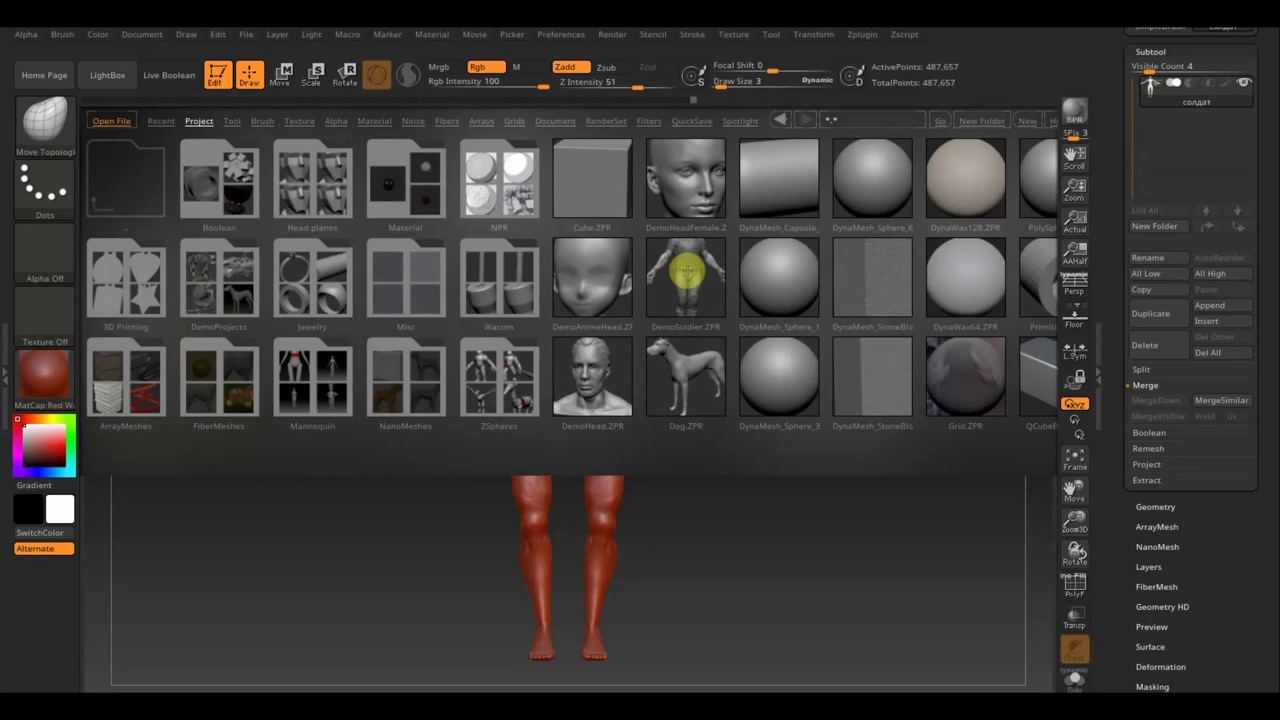
double_click(685, 272)
left_click(118, 77)
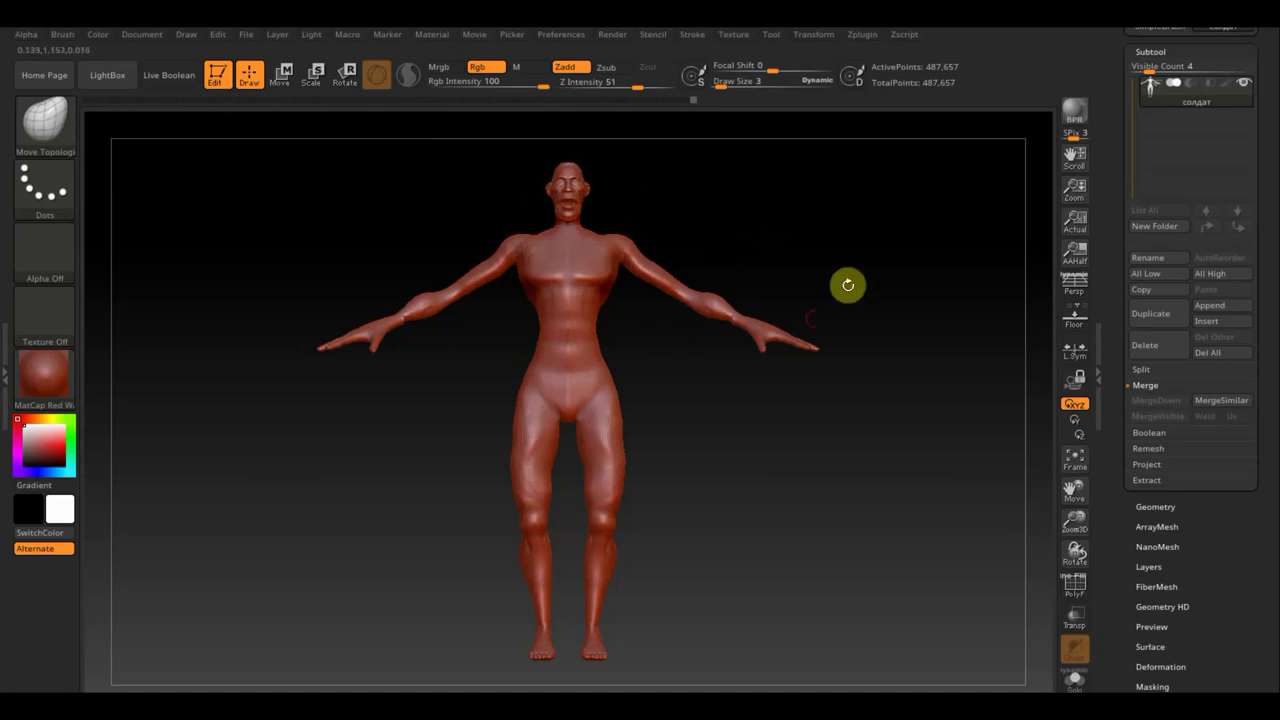
- Snap the figure to a straight front view and duplicate it as subtool солдат1
mouse_move(837, 269)
left_mouse_down()
mouse_move(731, 290)
mouse_move(815, 288)
left_mouse_up()
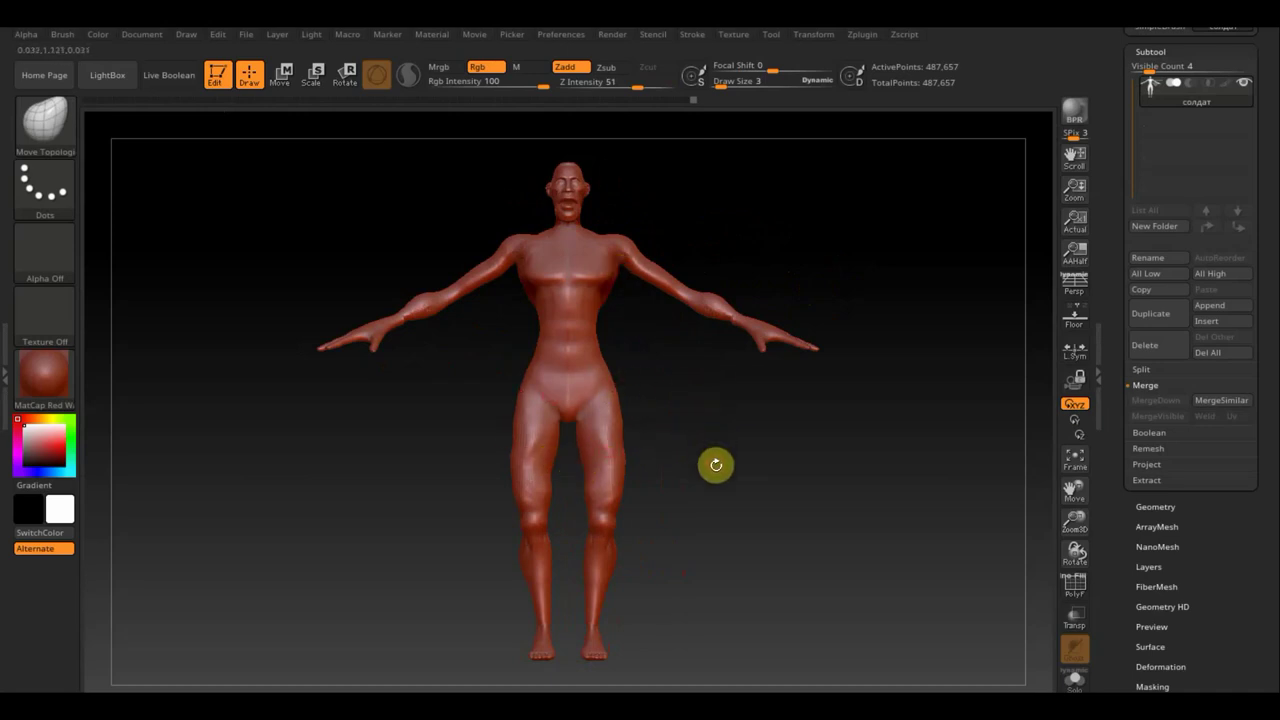
key("shift")
left_click_drag(714, 442, 720, 482, "shift")
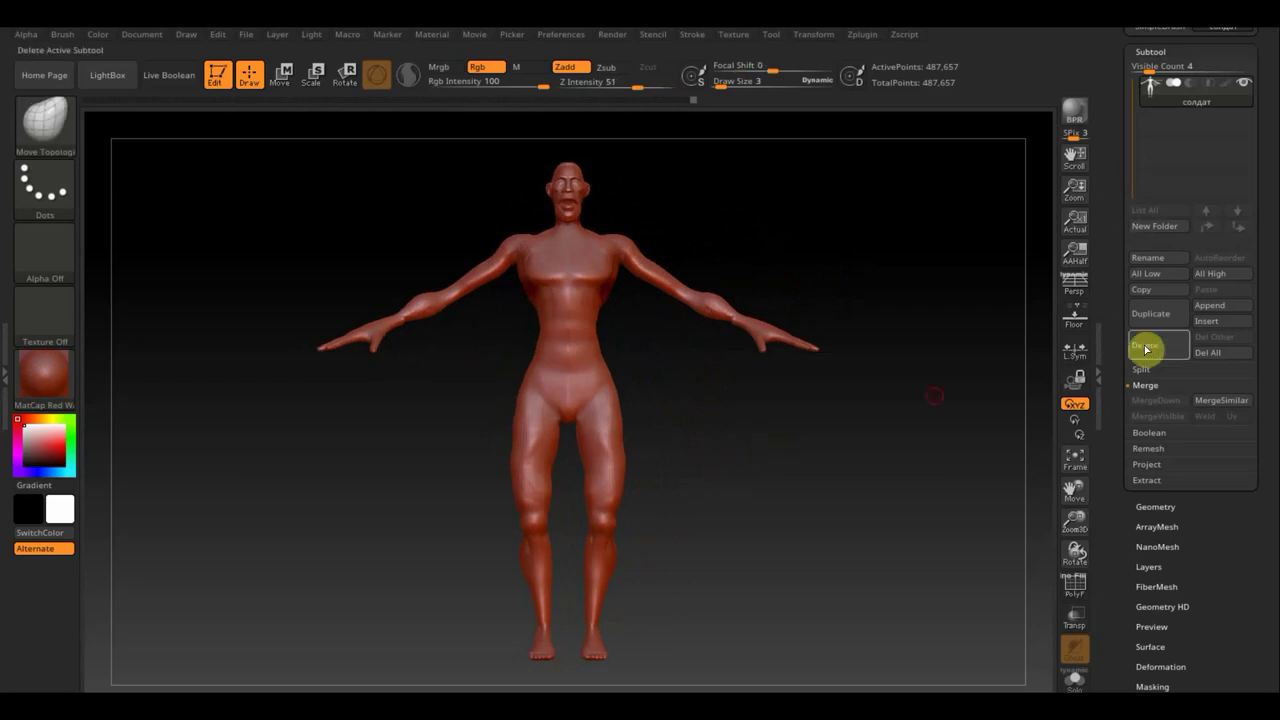
left_click(1163, 316)
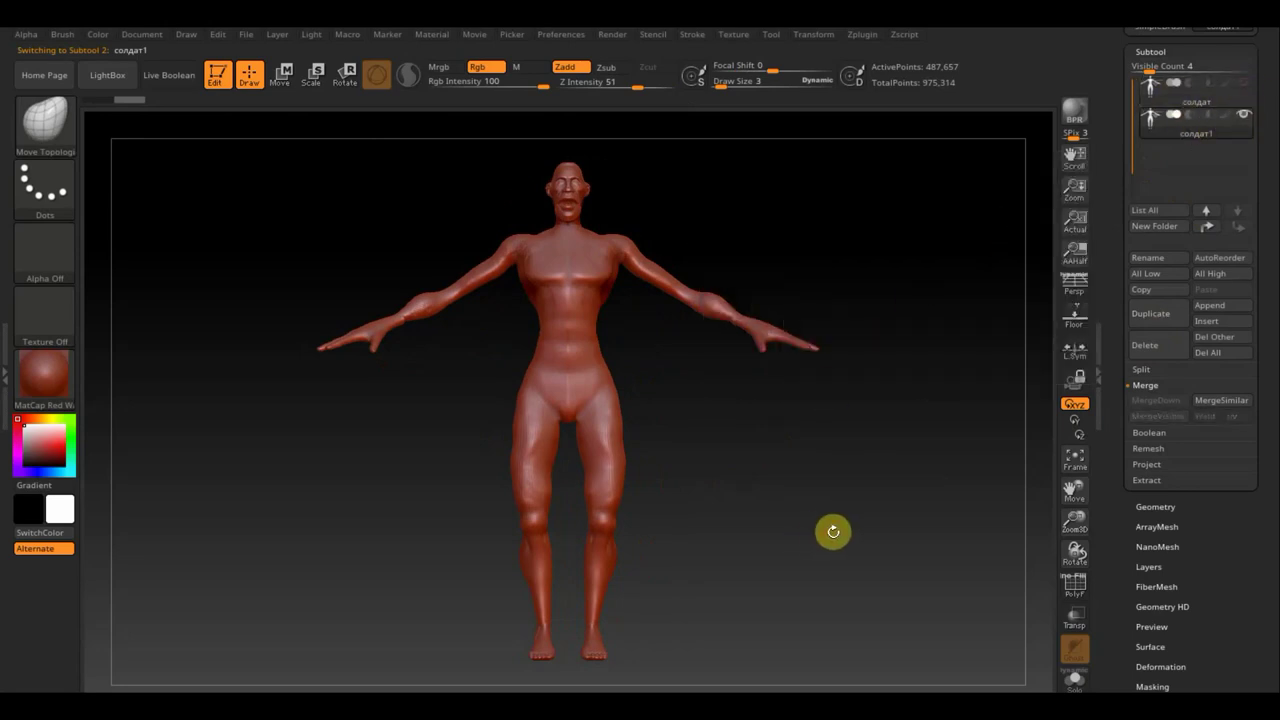
- Zoom out and try rectangle-masking the figure's right half, then clear the mask
left_click_drag(828, 541, 820, 503, "alt")
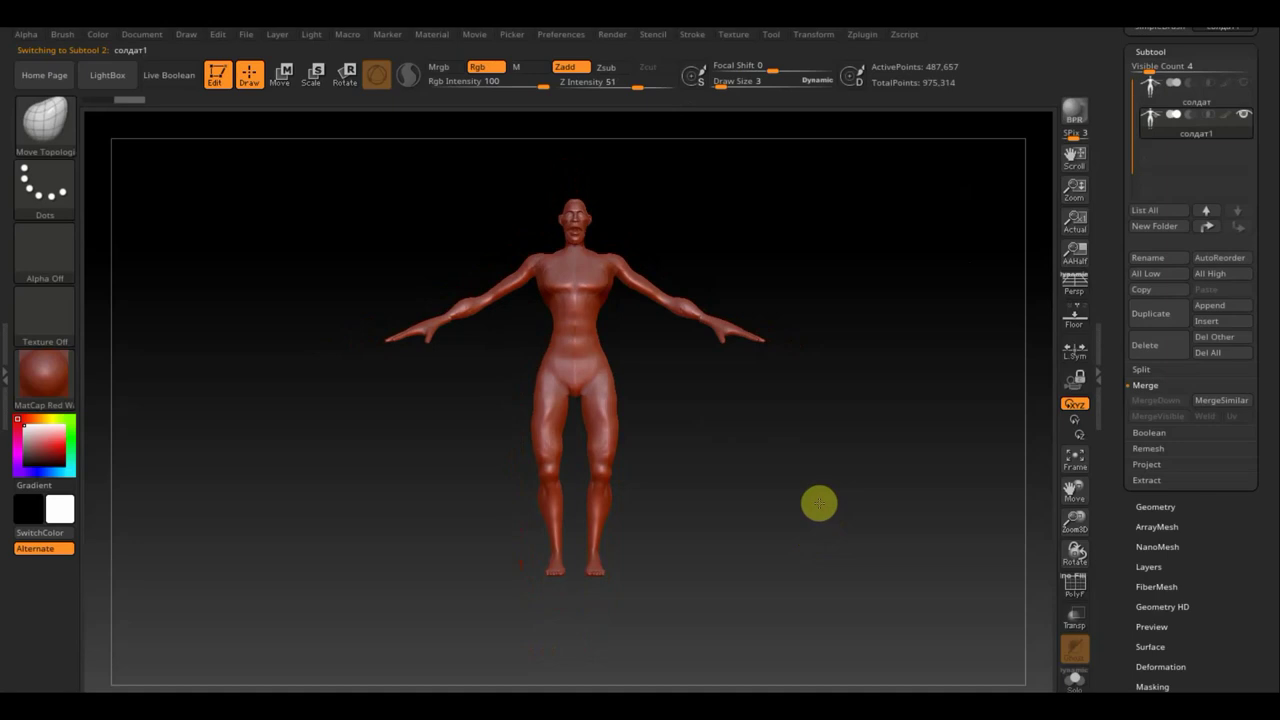
mouse_move(853, 583)
left_mouse_down("ctrl")
mouse_move(789, 454)
mouse_move(578, 160)
left_mouse_up("ctrl")
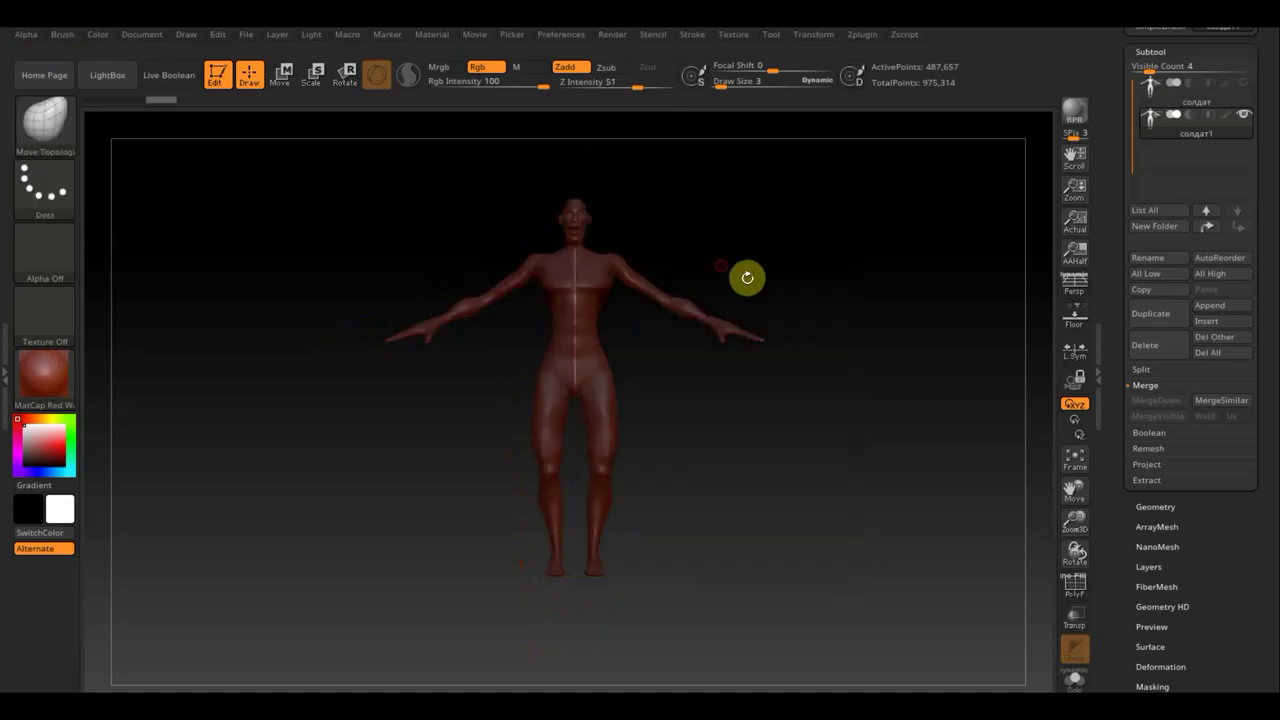
left_click_drag(805, 262, 771, 243, "ctrl")
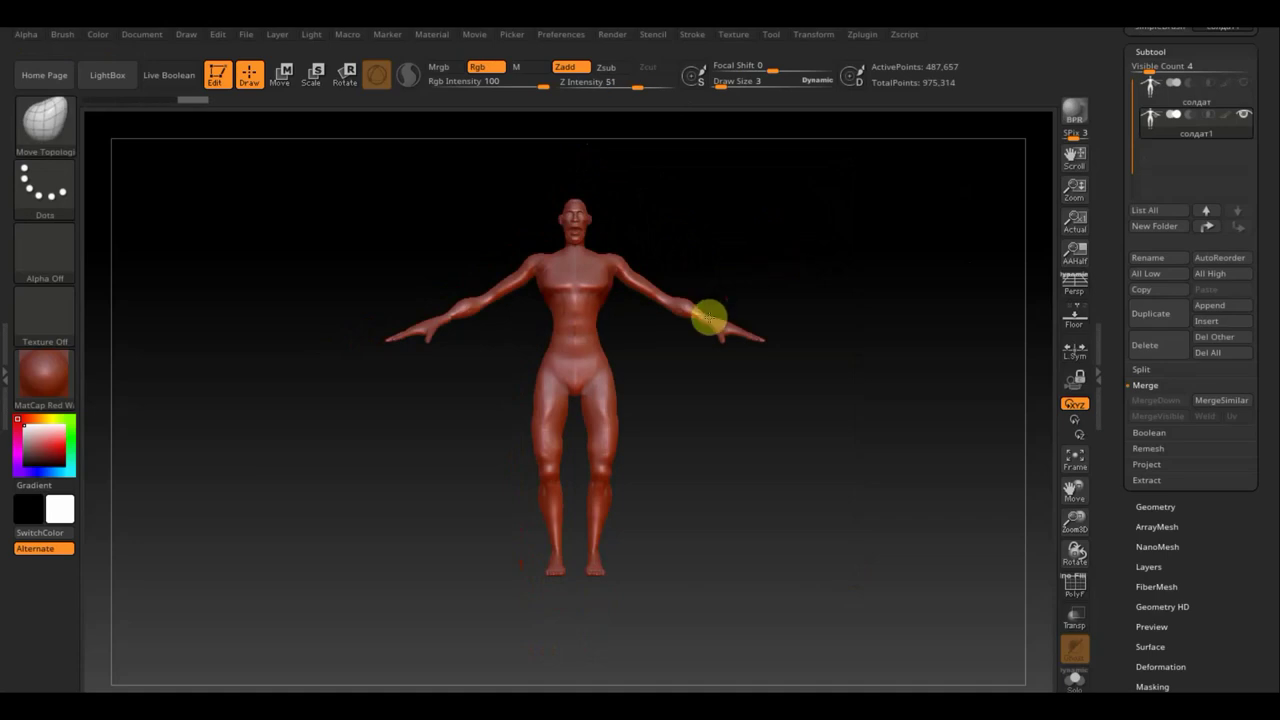
key("ctrl")
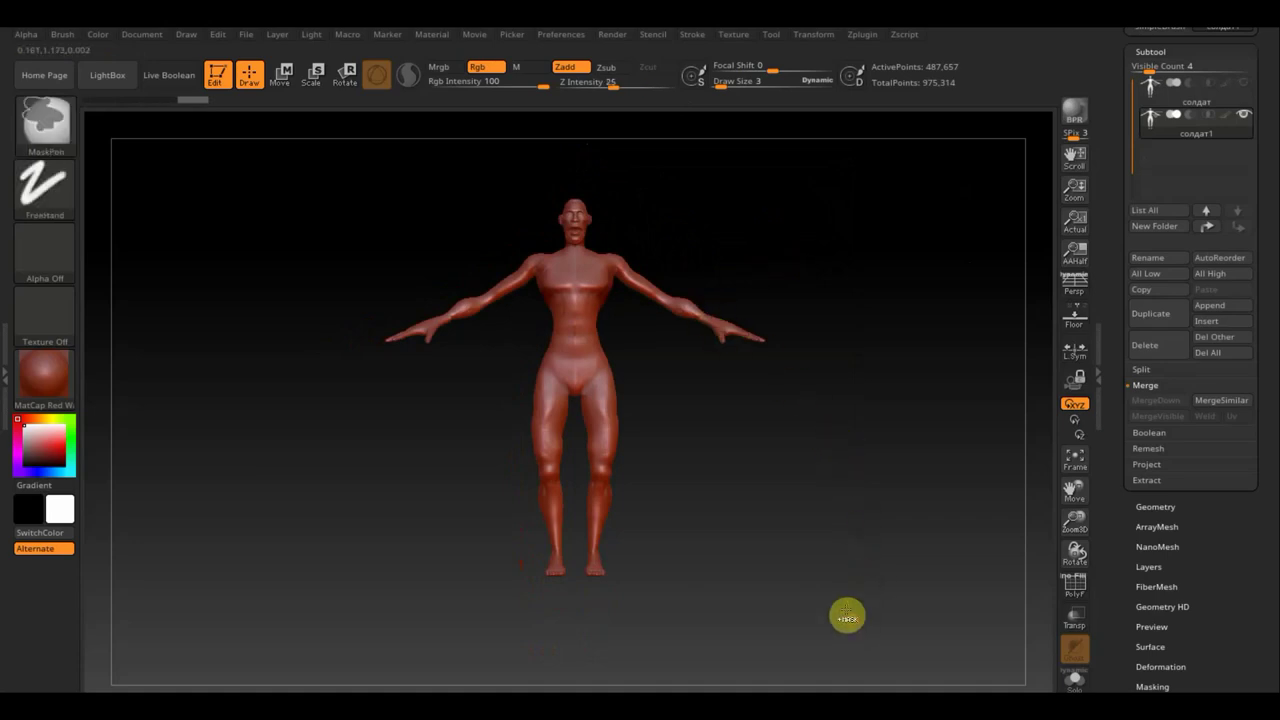
left_click_drag(851, 620, 578, 153, "ctrl")
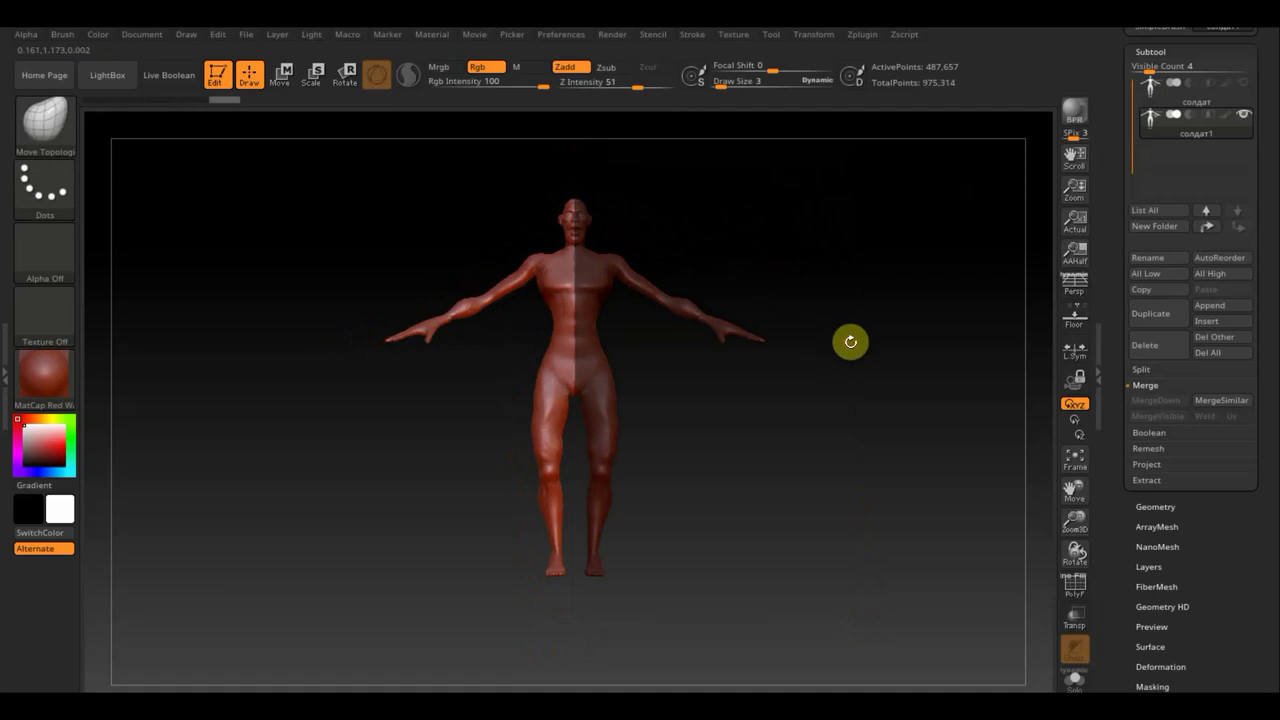
left_click_drag(849, 348, 850, 341, "ctrl")
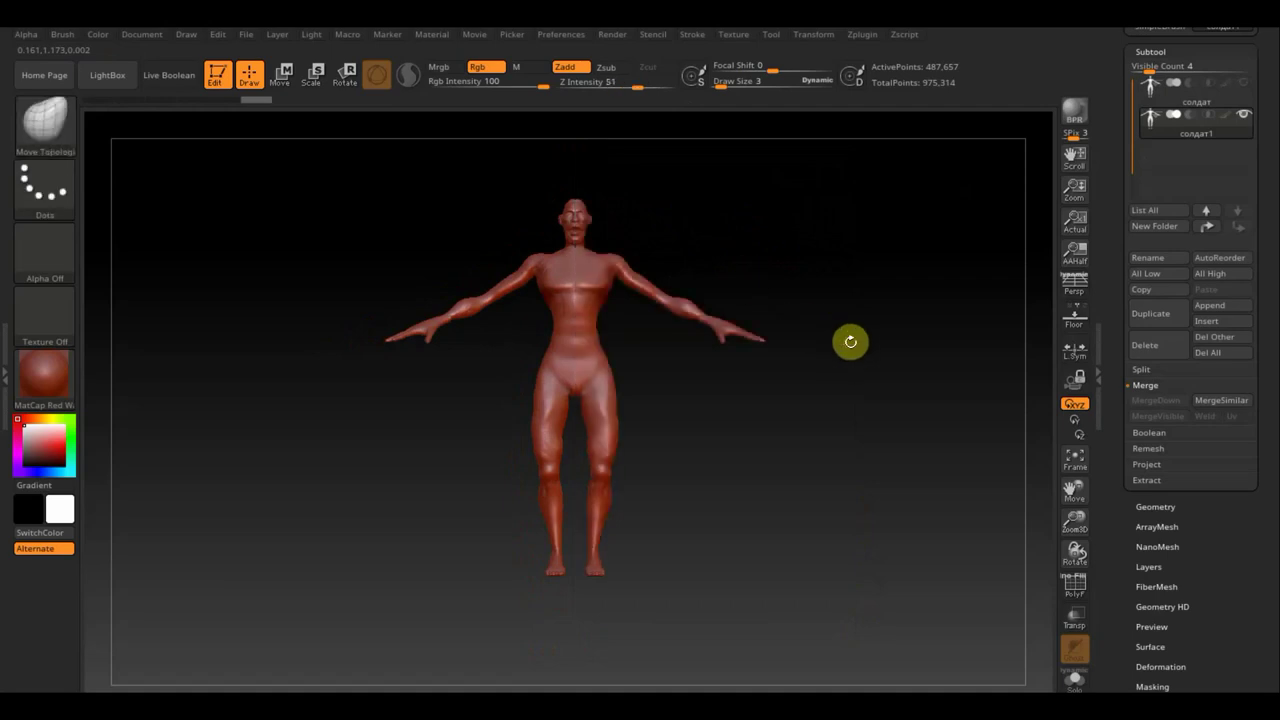
- Hide one half at the centre line, invert visibility, and delete the hidden half
left_click_drag(614, 280, 592, 273, "ctrl+shift")
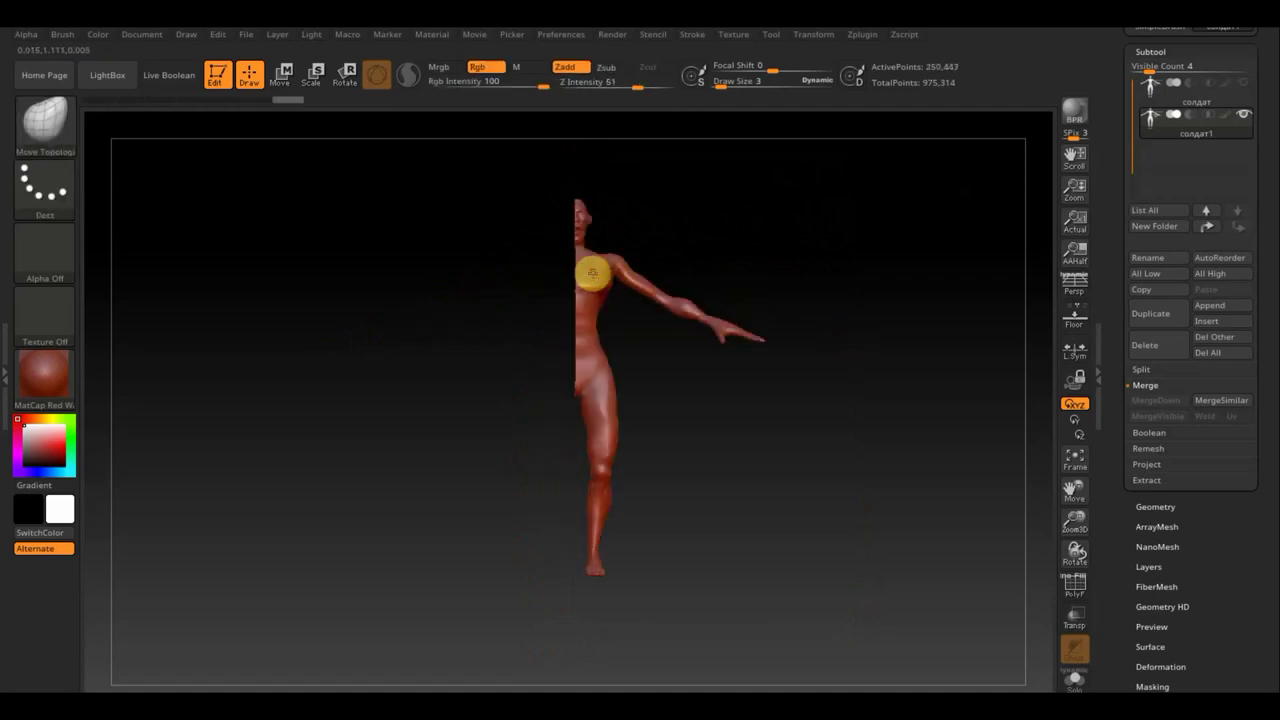
left_click(592, 272, "ctrl+shift")
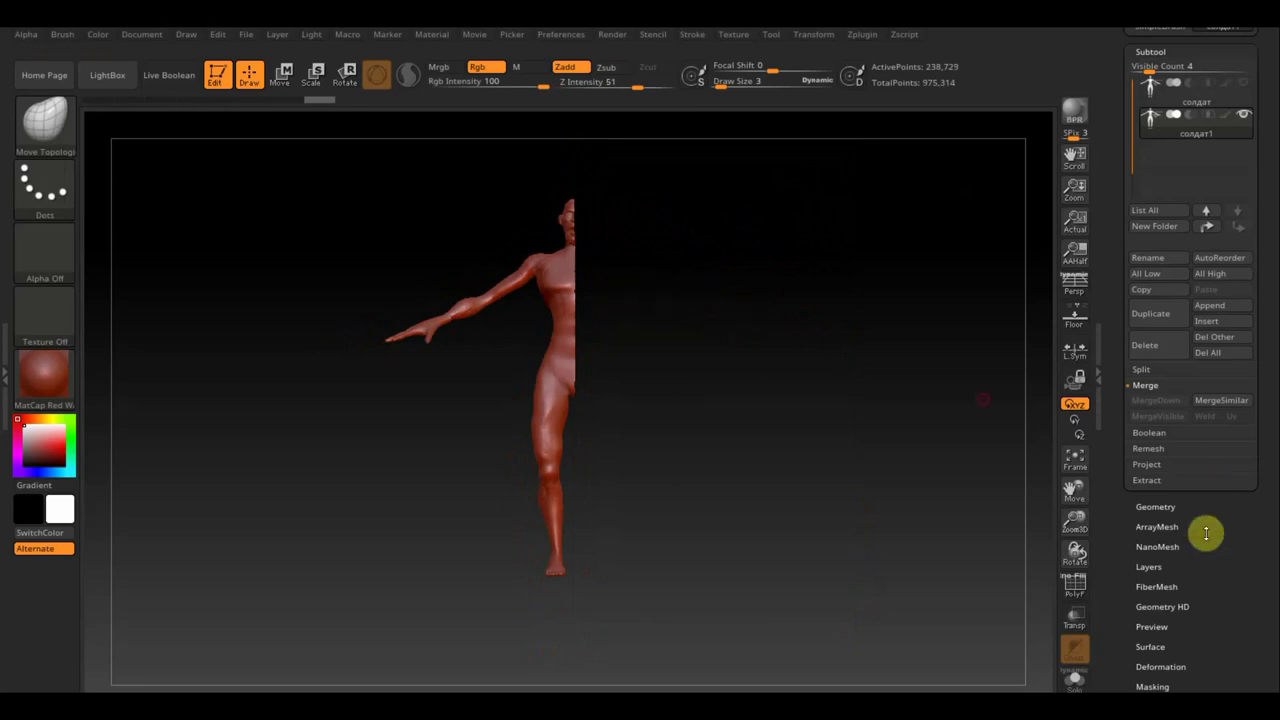
left_click(1156, 507)
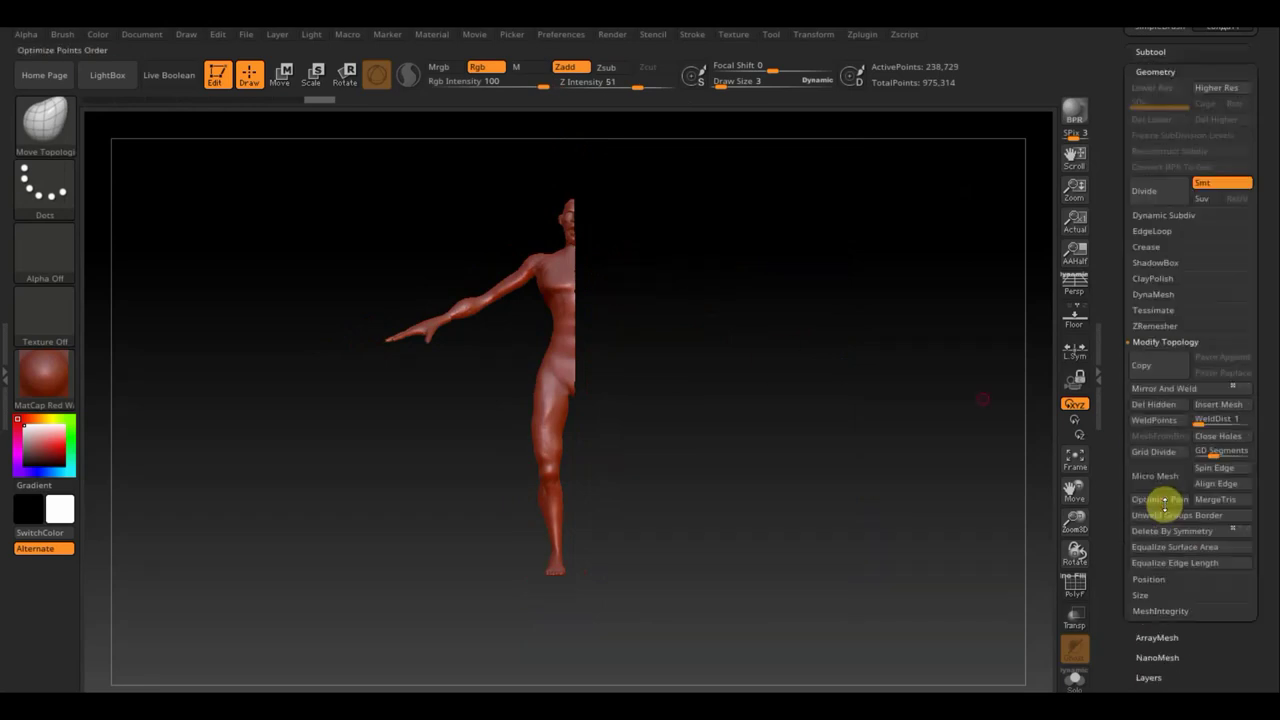
left_click(1165, 406)
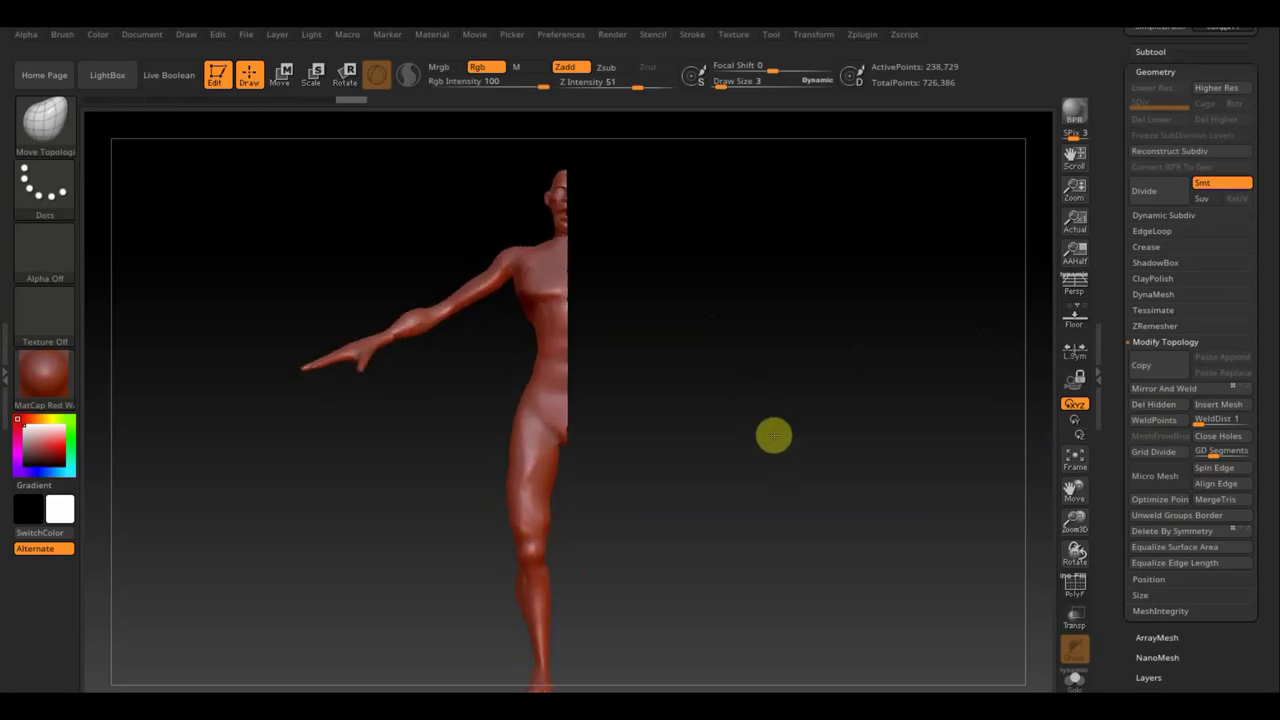
mouse_move(773, 383)
left_mouse_down()
mouse_move(773, 428)
mouse_move(750, 400)
mouse_move(774, 211)
left_mouse_up()
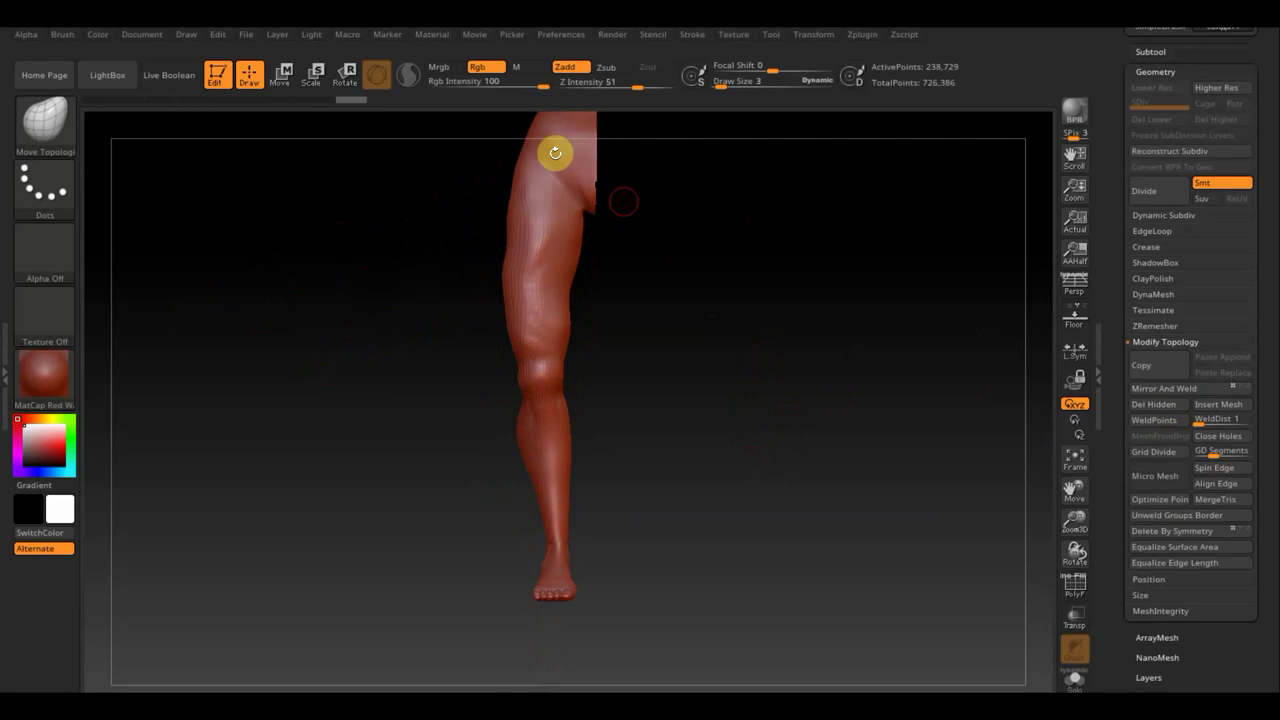
left_click(50, 135)
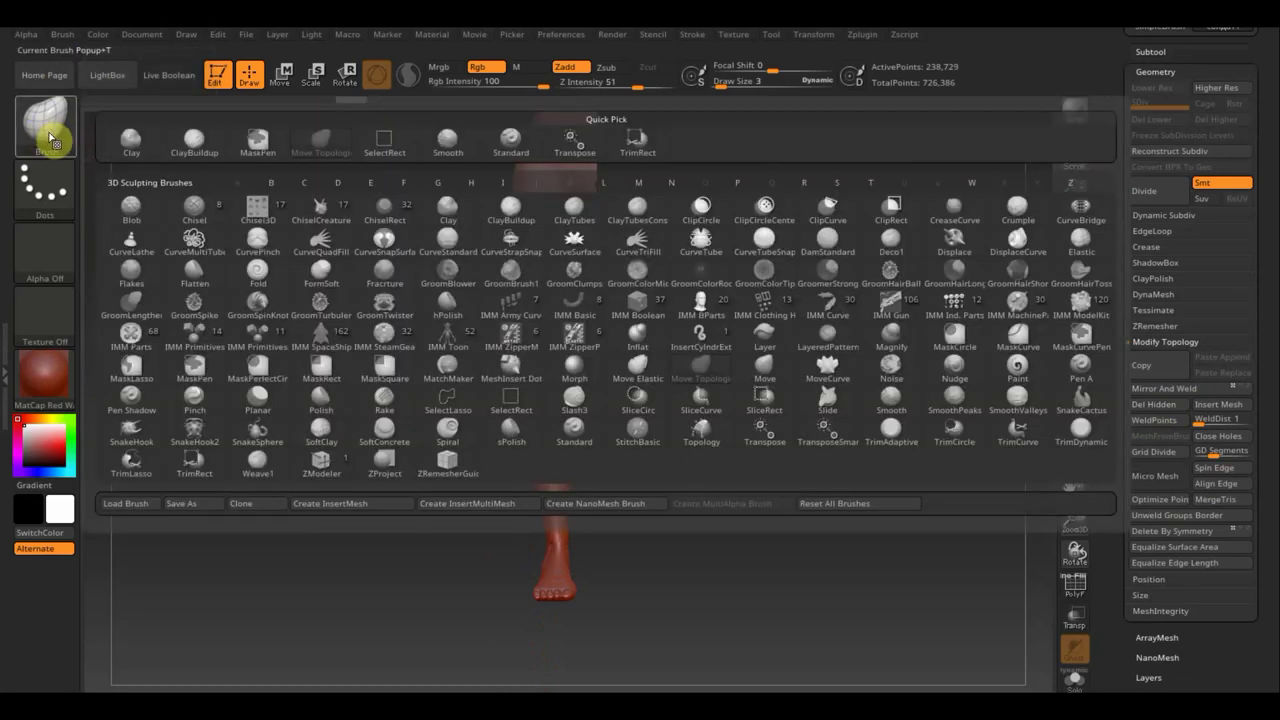
key("s")
key("m")
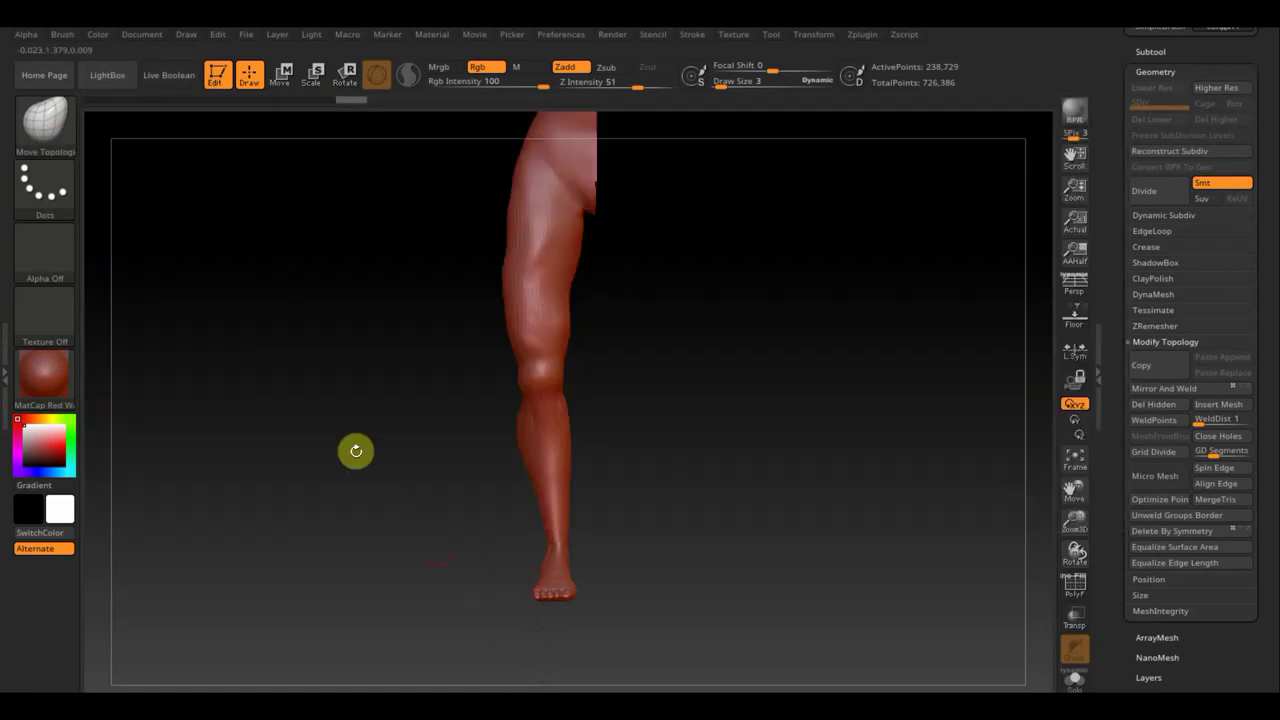
left_click(47, 130, "ctrl+shift")
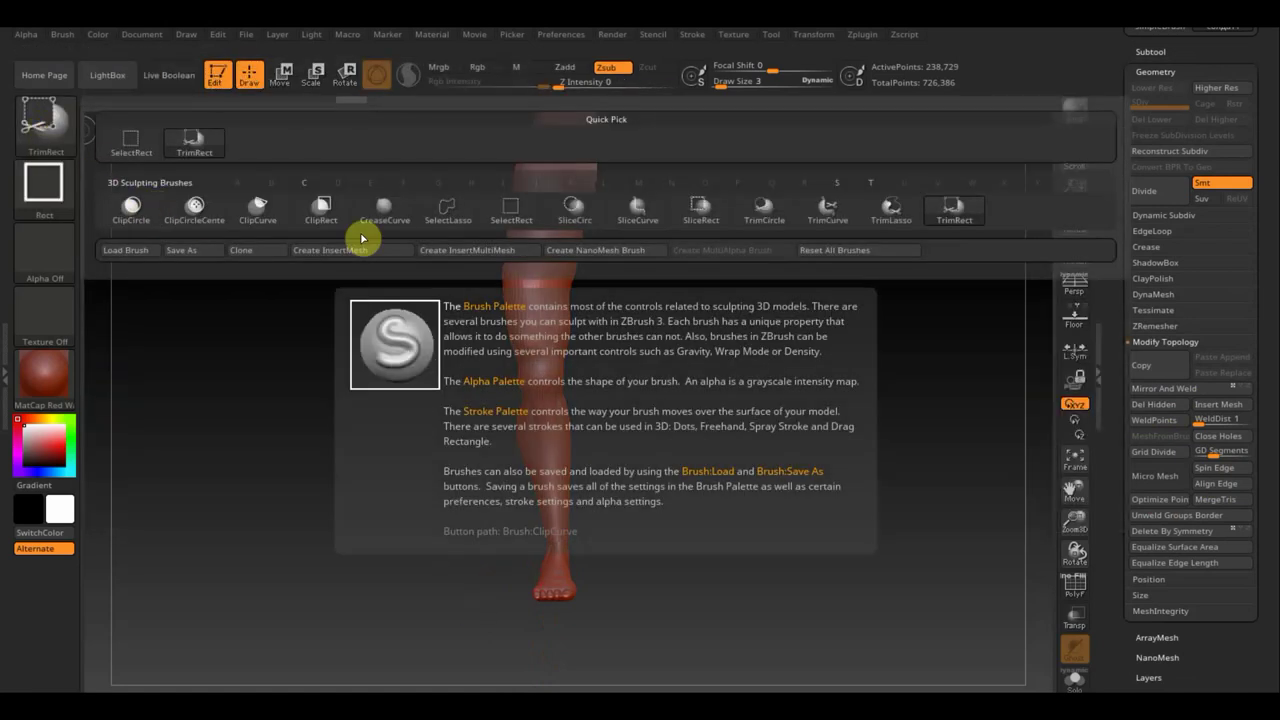
left_click(580, 208)
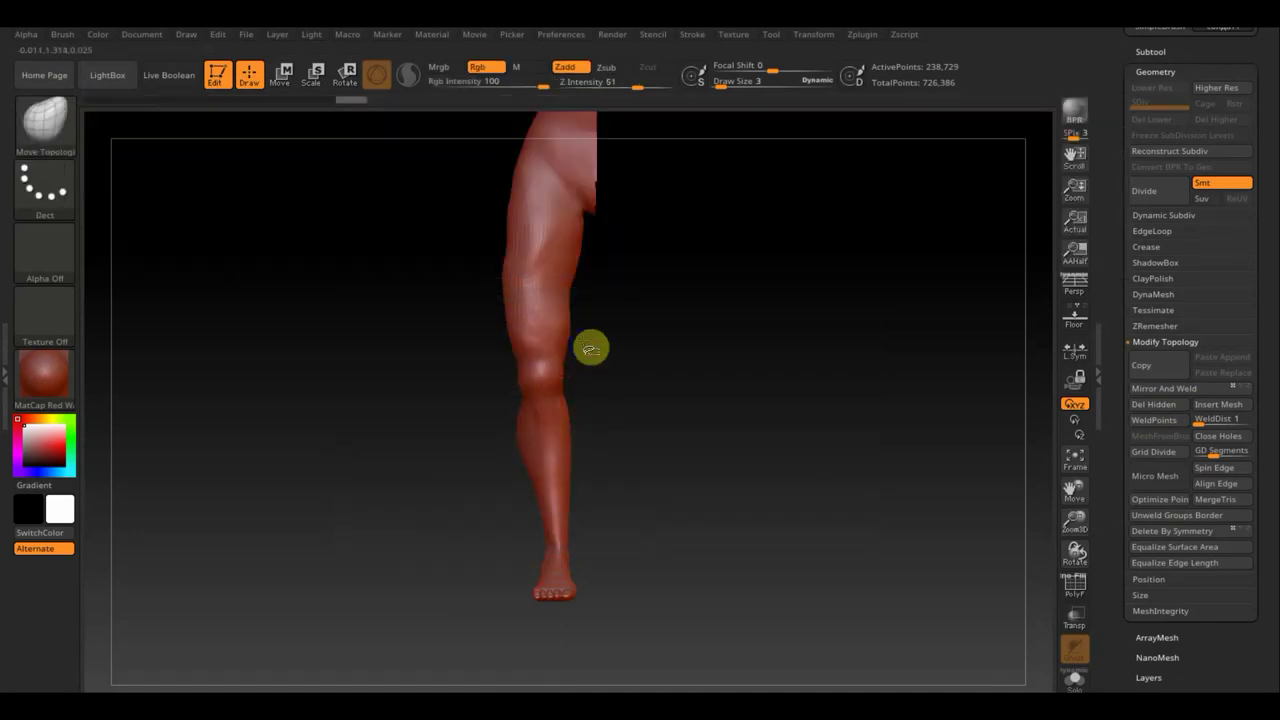
left_click(44, 118)
- Show polygroup wireframe and slice diagonal bands across the lower leg, shin to ankle
left_click(1076, 584)
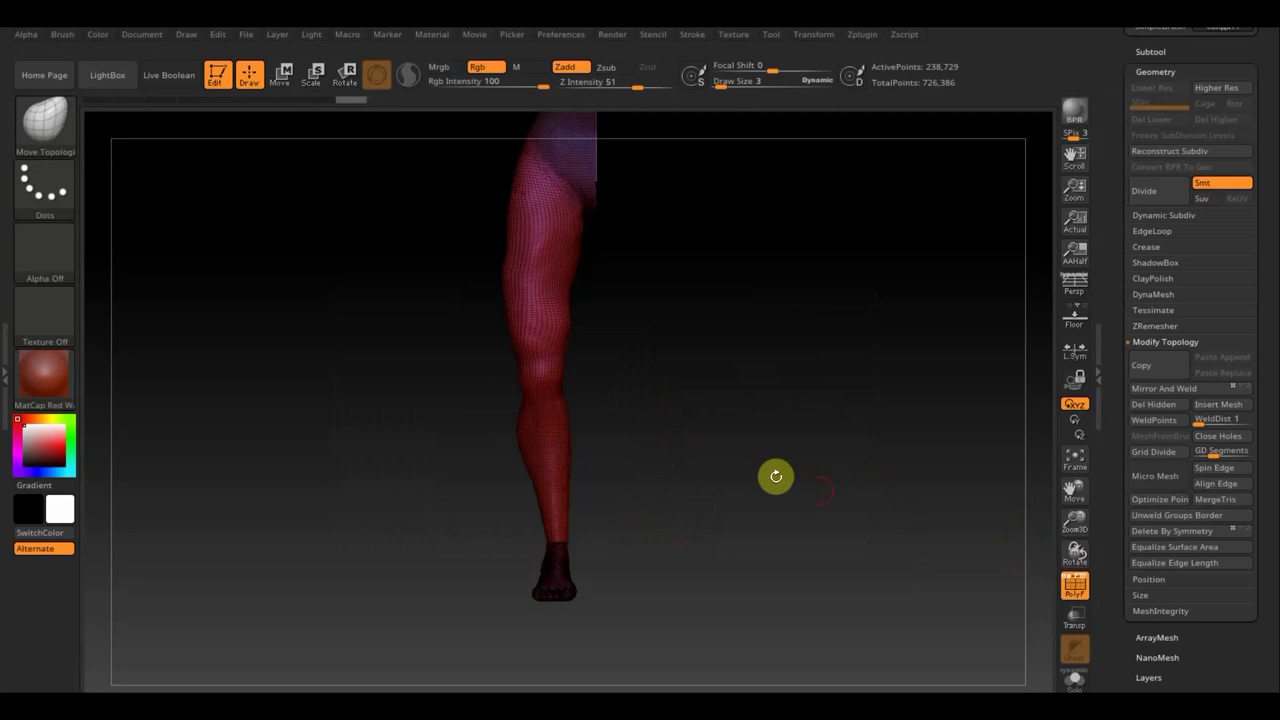
key("ctrl")
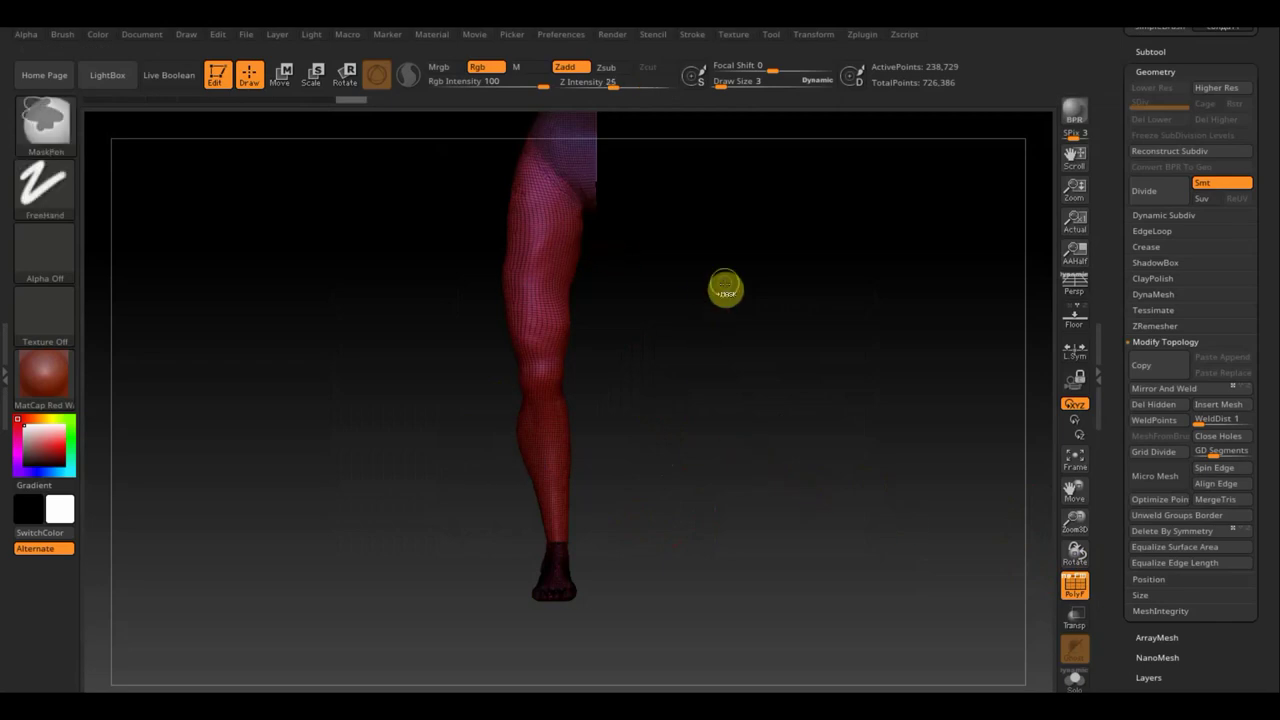
left_click(725, 289, "ctrl")
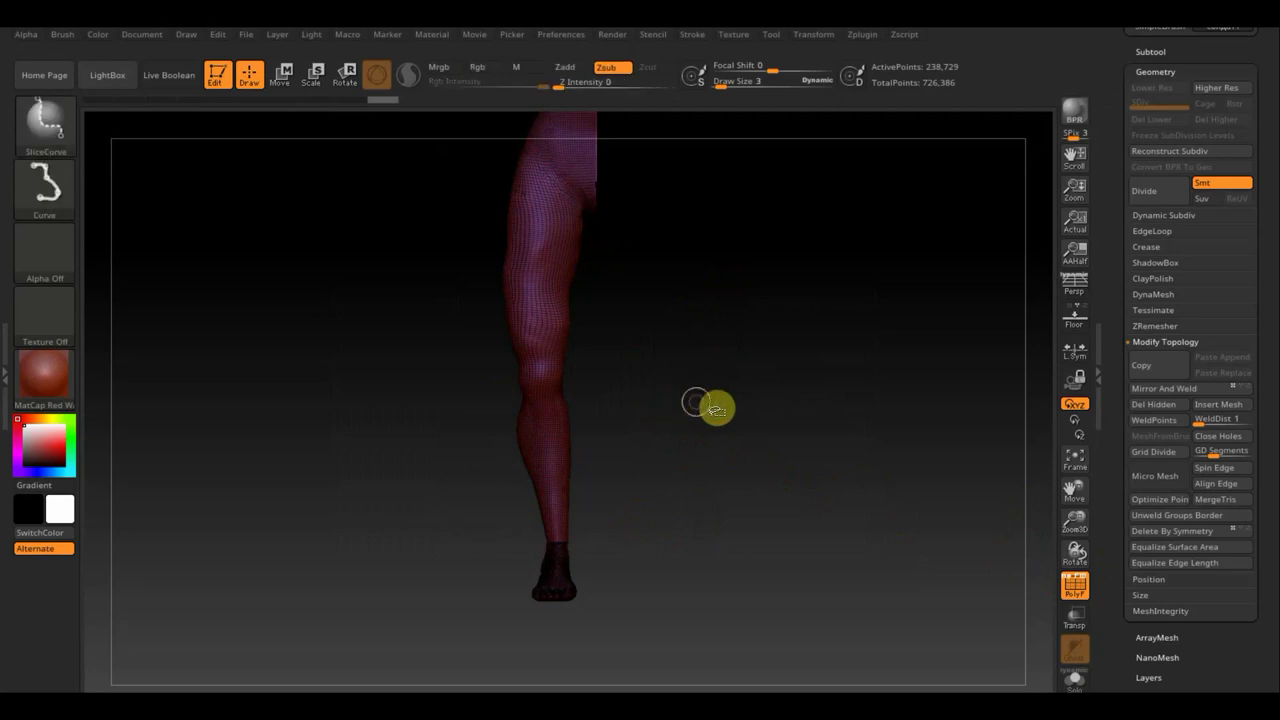
mouse_move(733, 386)
left_mouse_down("ctrl+shift")
mouse_move(430, 338)
mouse_move(686, 411)
mouse_move(455, 391)
left_mouse_up("ctrl+shift")
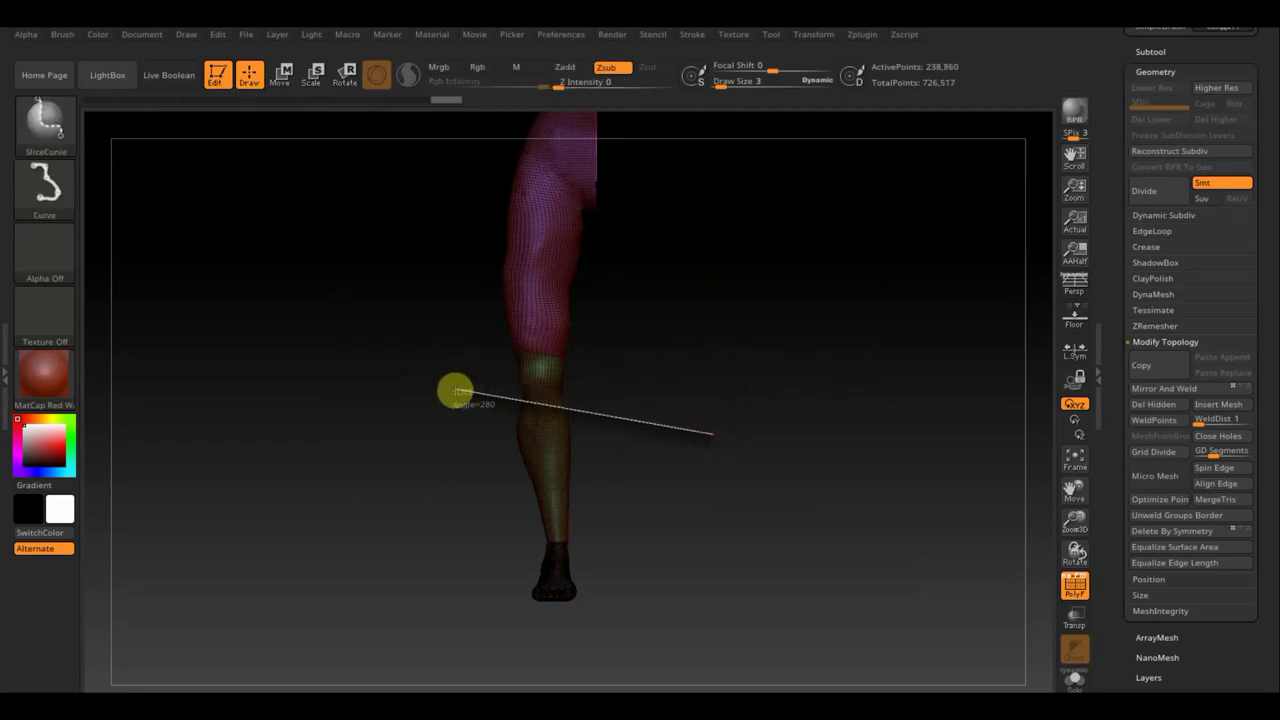
left_click_drag(667, 463, 484, 405, "ctrl+shift")
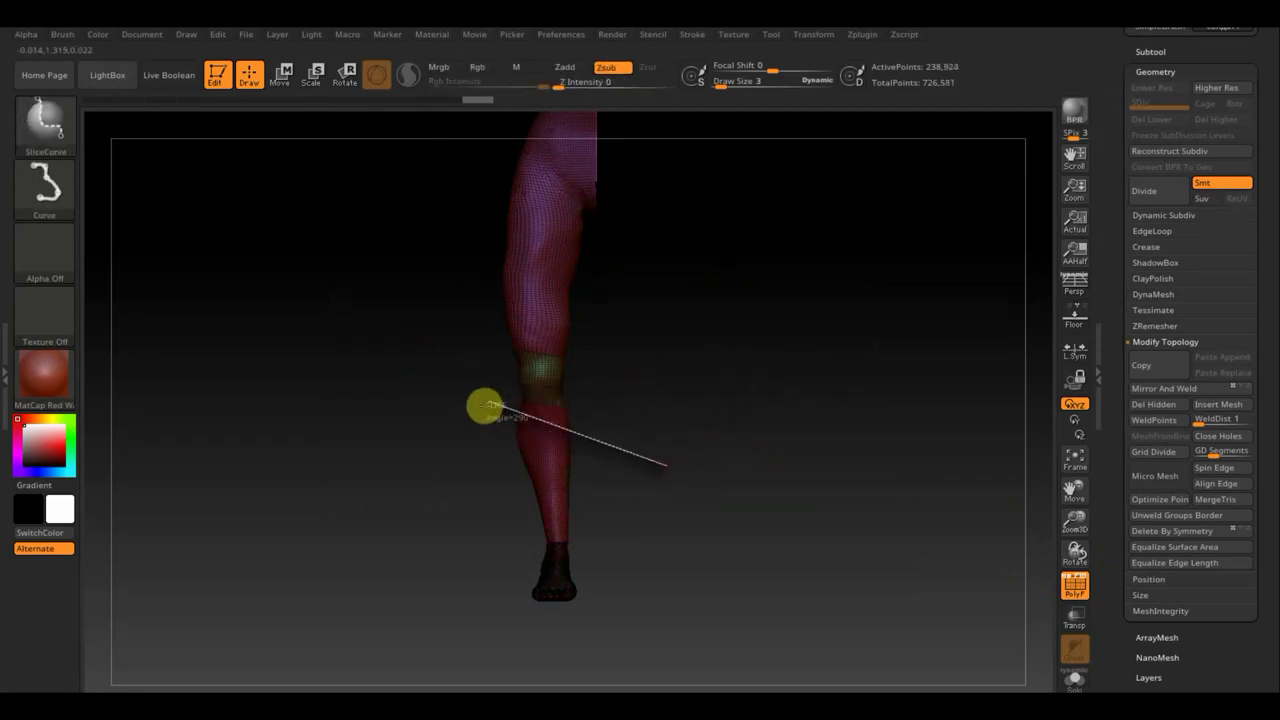
left_click_drag(663, 450, 487, 437, "ctrl+shift")
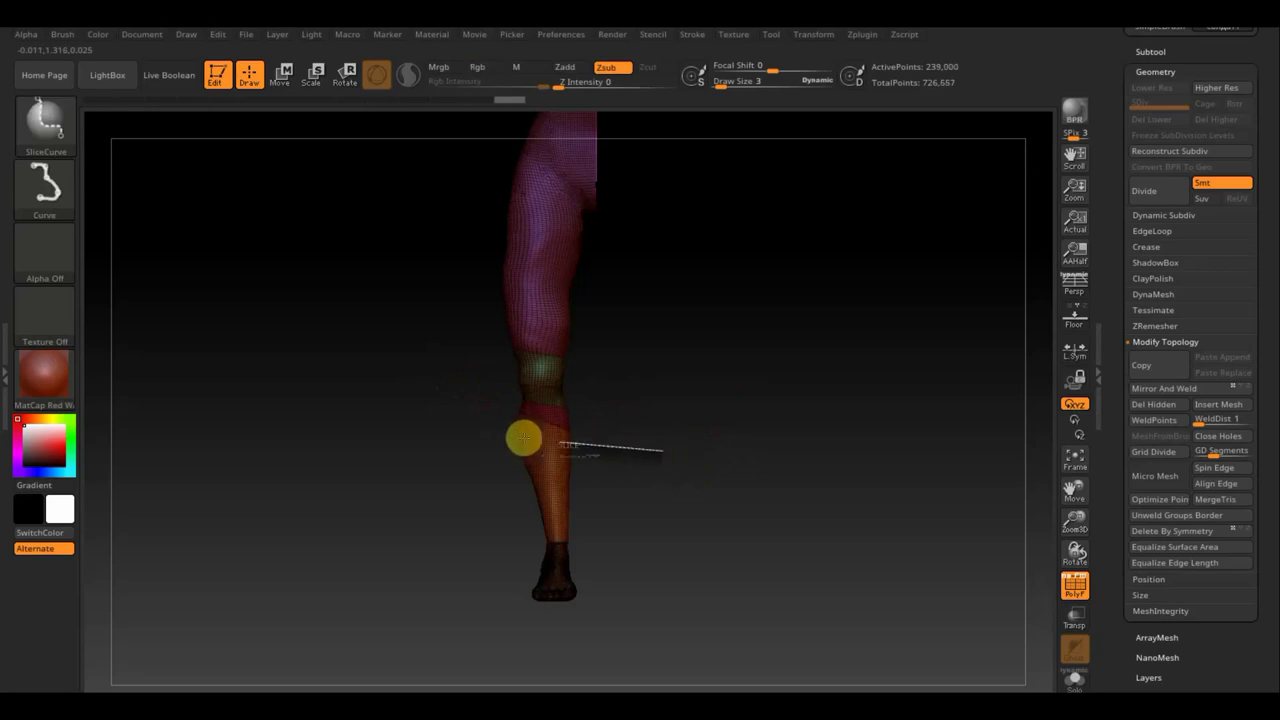
left_click_drag(630, 465, 499, 465, "ctrl+shift")
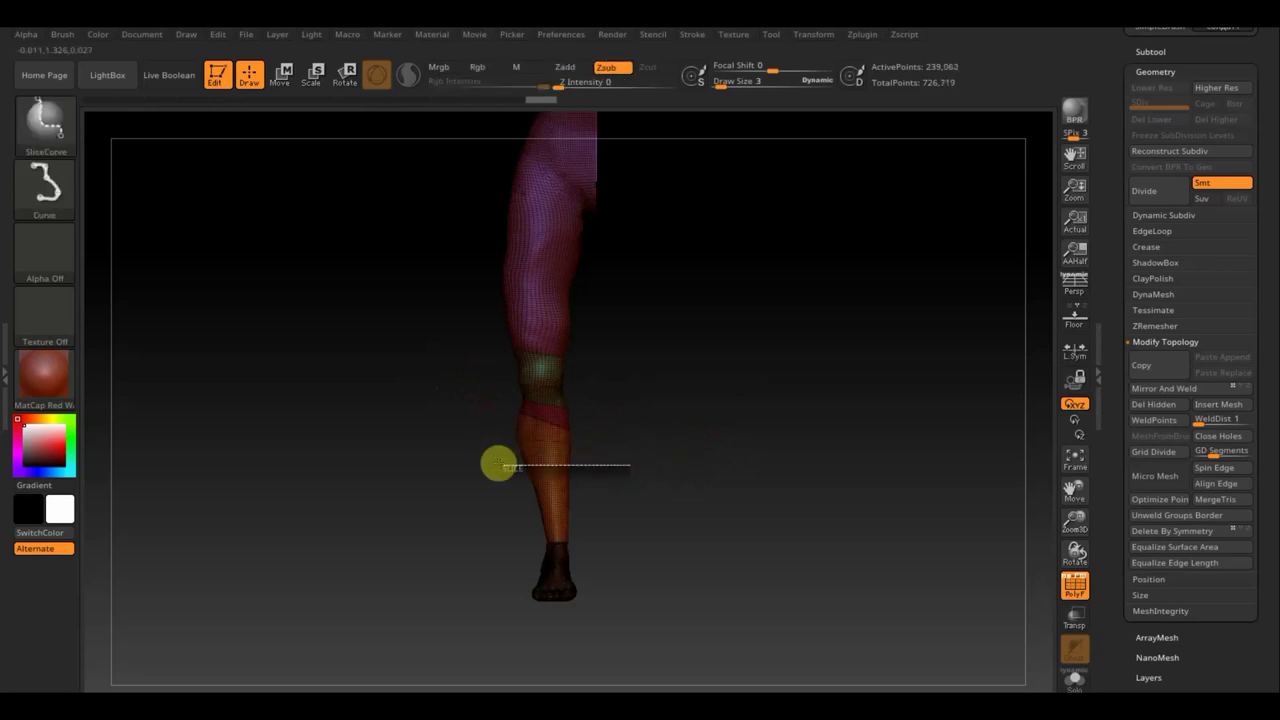
left_click_drag(604, 461, 516, 487, "ctrl+shift")
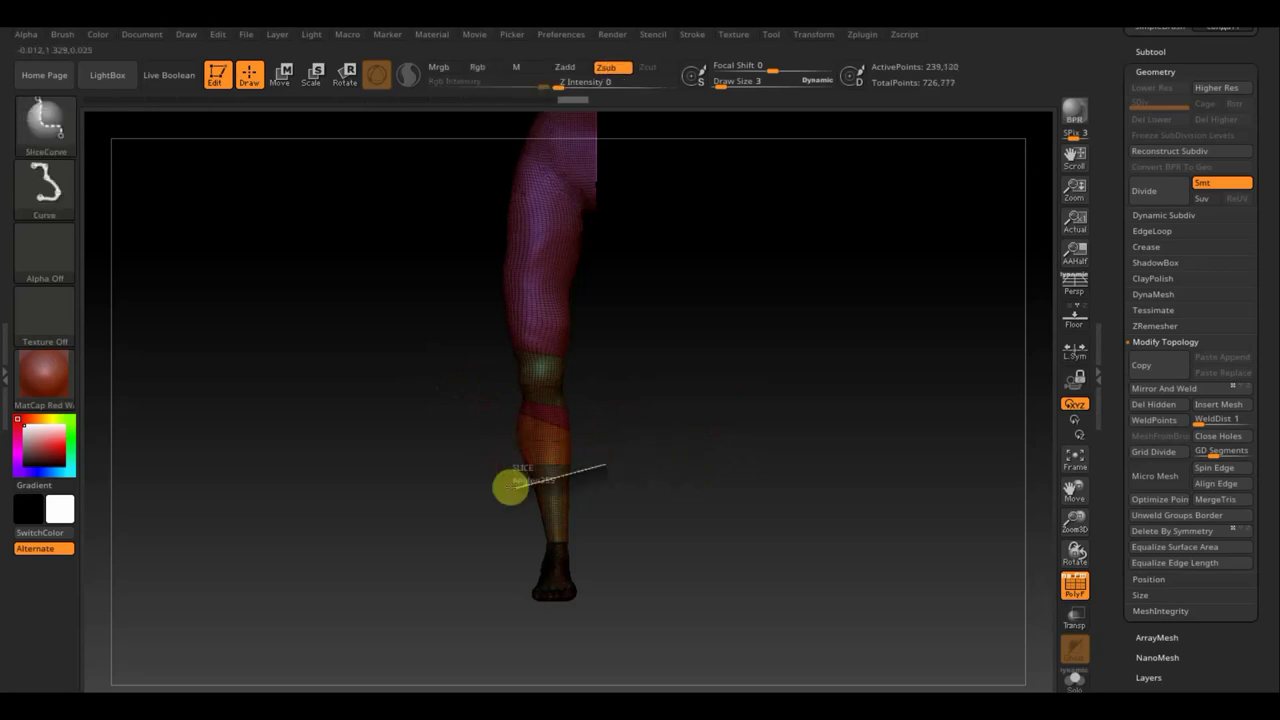
left_click_drag(617, 489, 501, 503, "ctrl+shift")
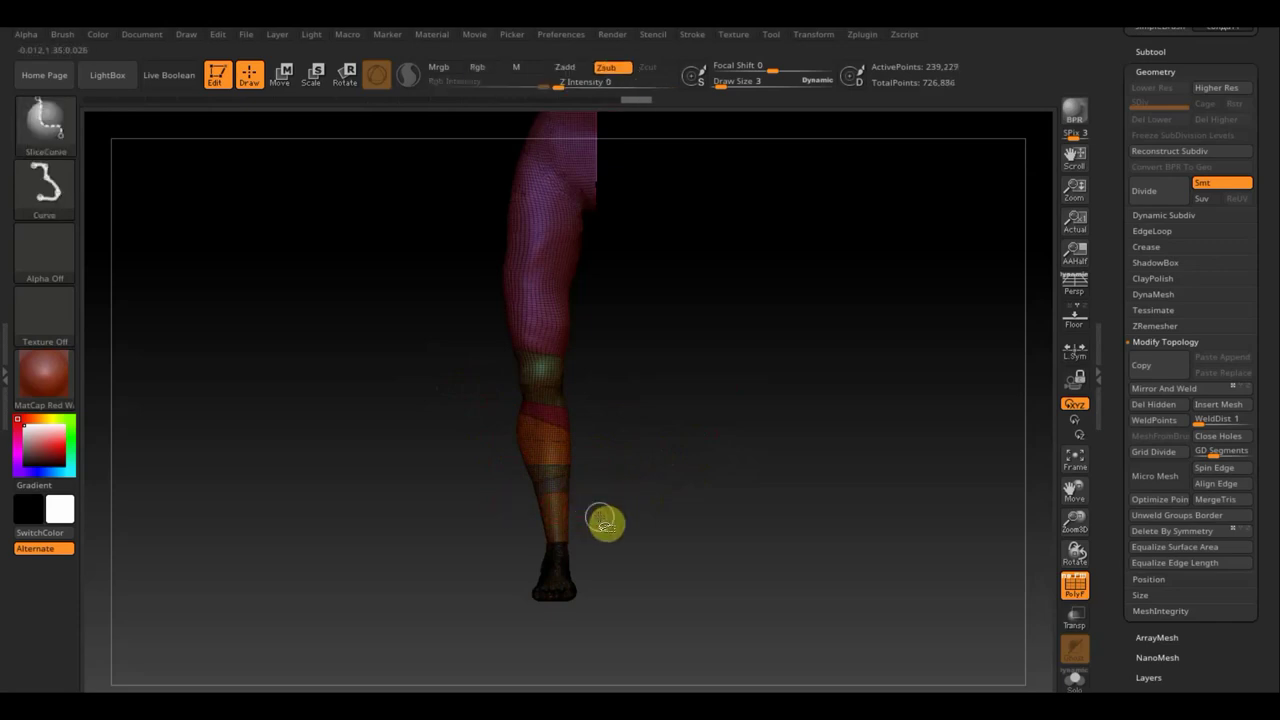
left_click_drag(598, 517, 508, 516, "ctrl+shift")
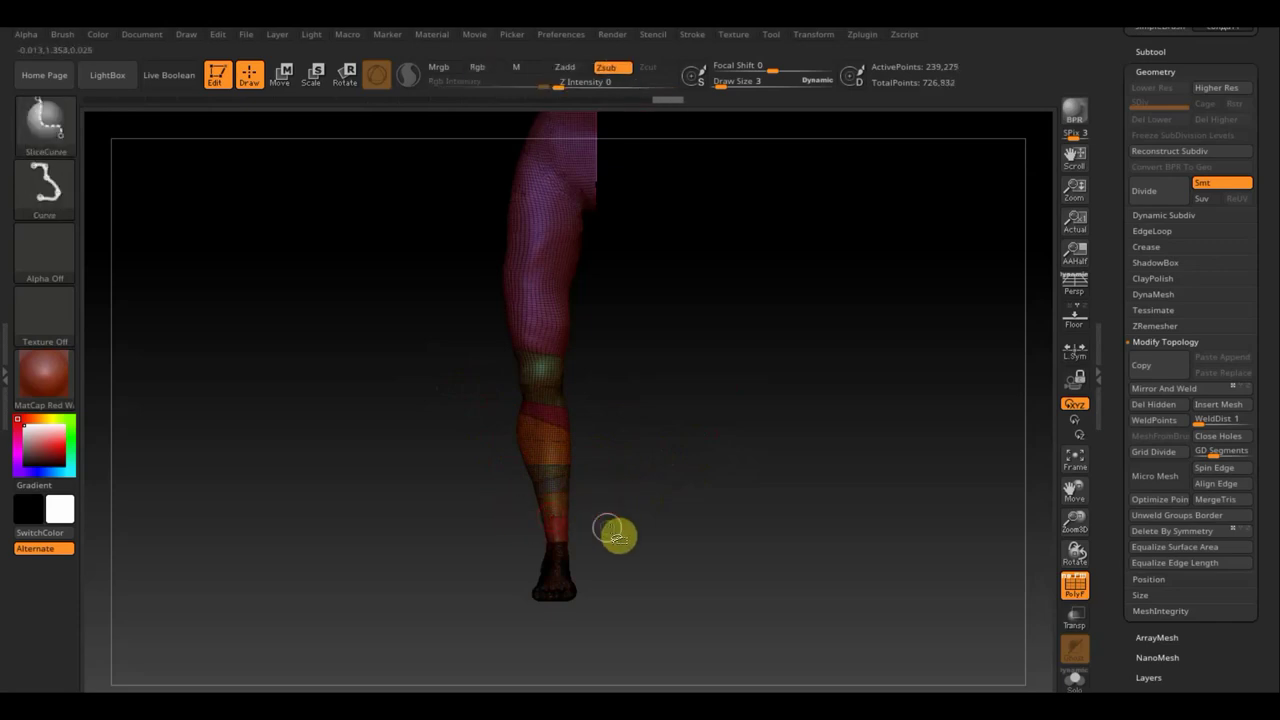
left_click_drag(602, 536, 513, 529, "ctrl+shift")
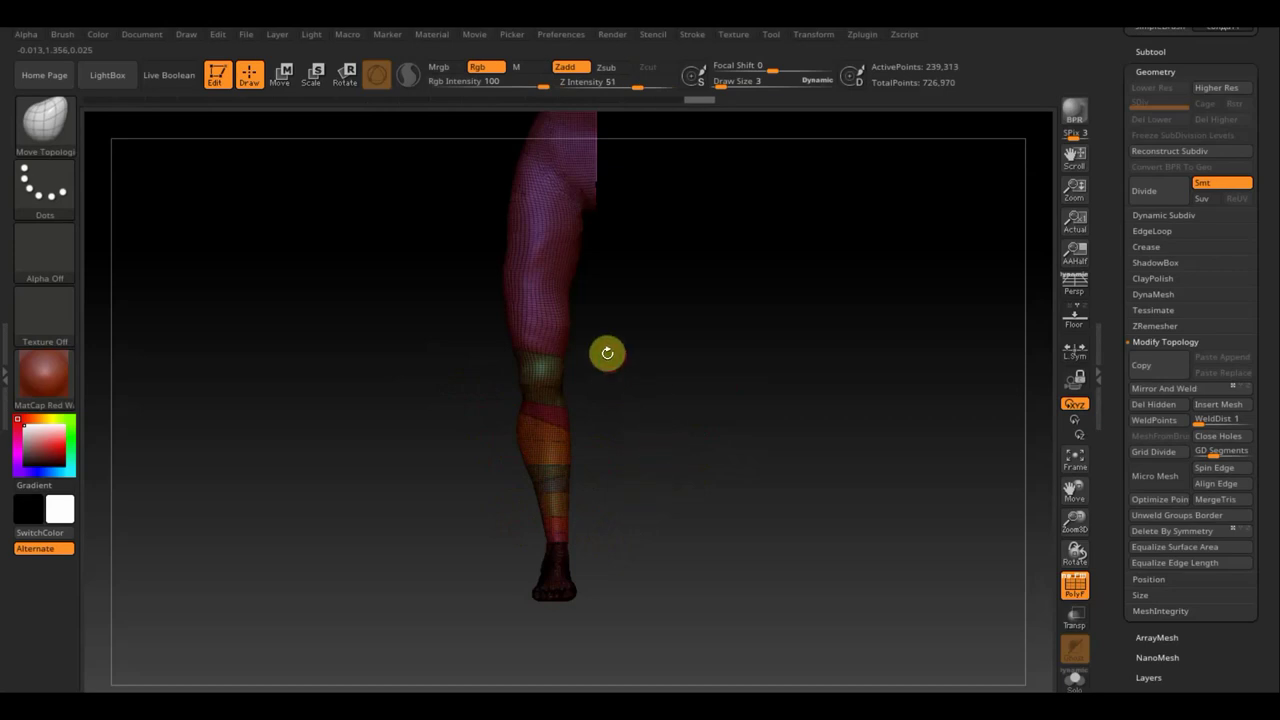
- Slice diagonal polygroup bands up the thigh from above the knee to the upper thigh
key("ctrl+shift")
left_click_drag(472, 321, 617, 361, "ctrl+shift")
key("ctrl+shift")
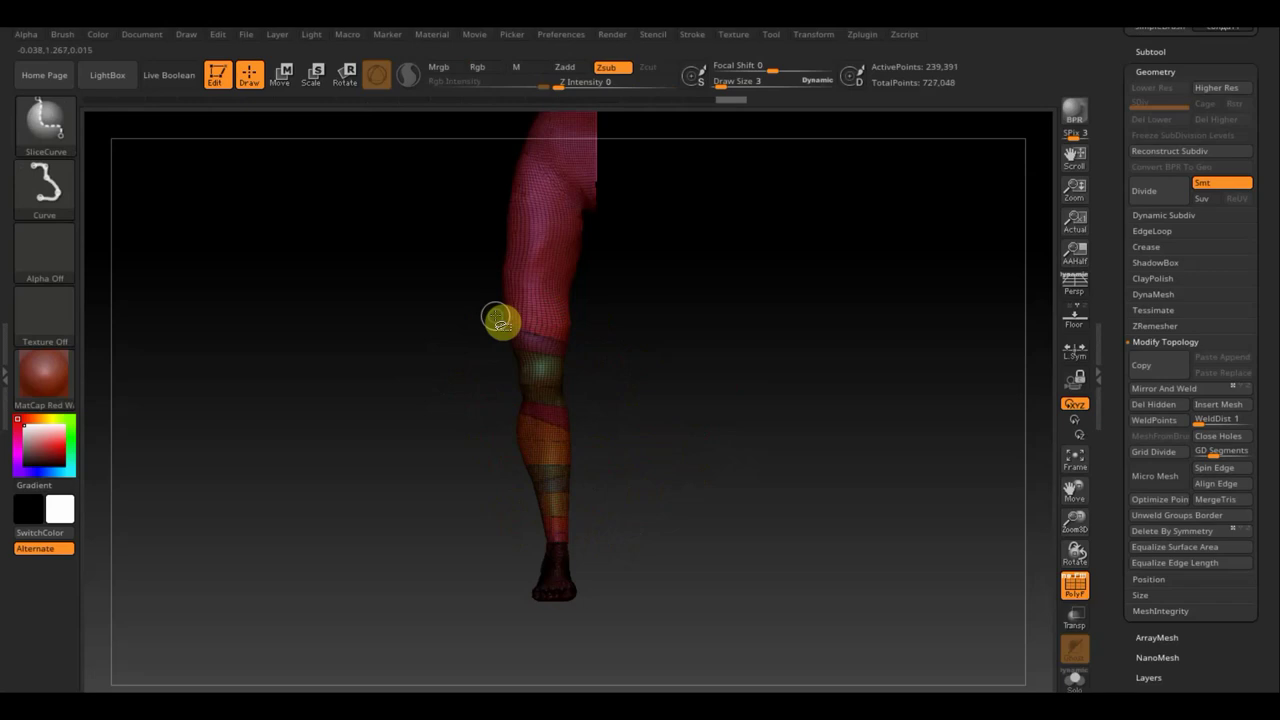
left_click_drag(470, 321, 617, 322, "ctrl+shift")
left_click_drag(656, 322, 652, 320)
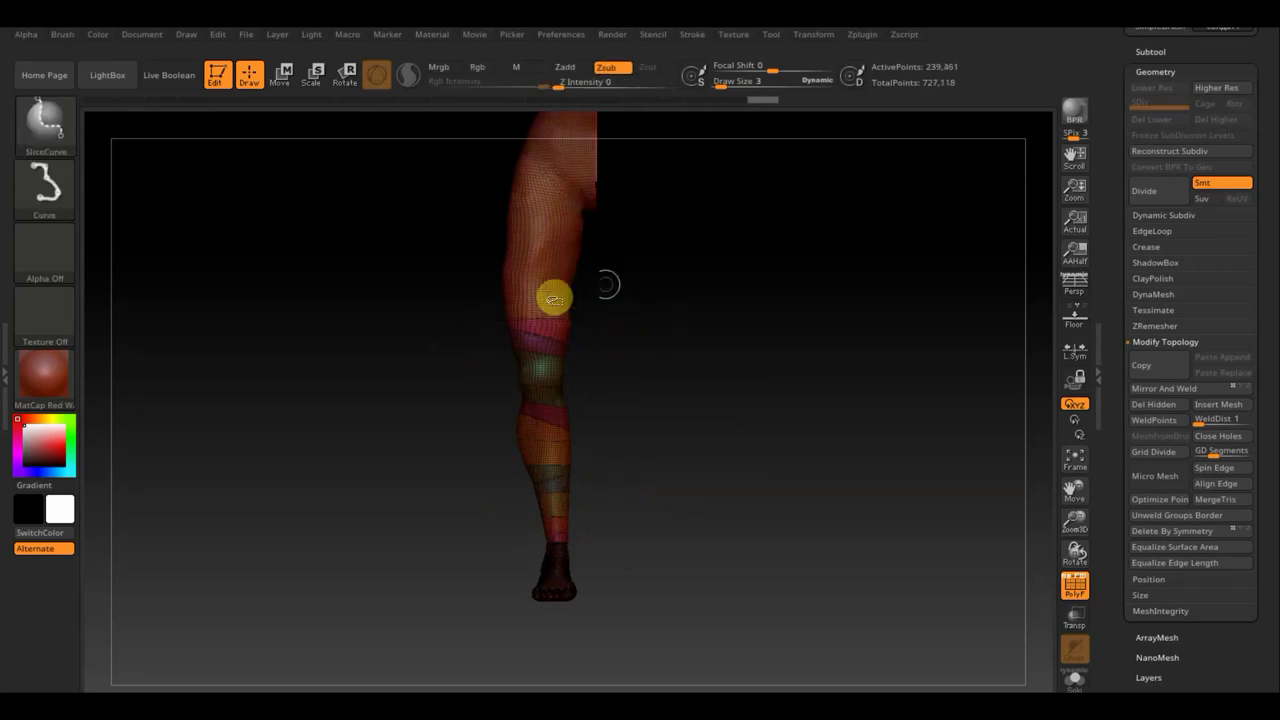
left_click_drag(484, 302, 594, 305)
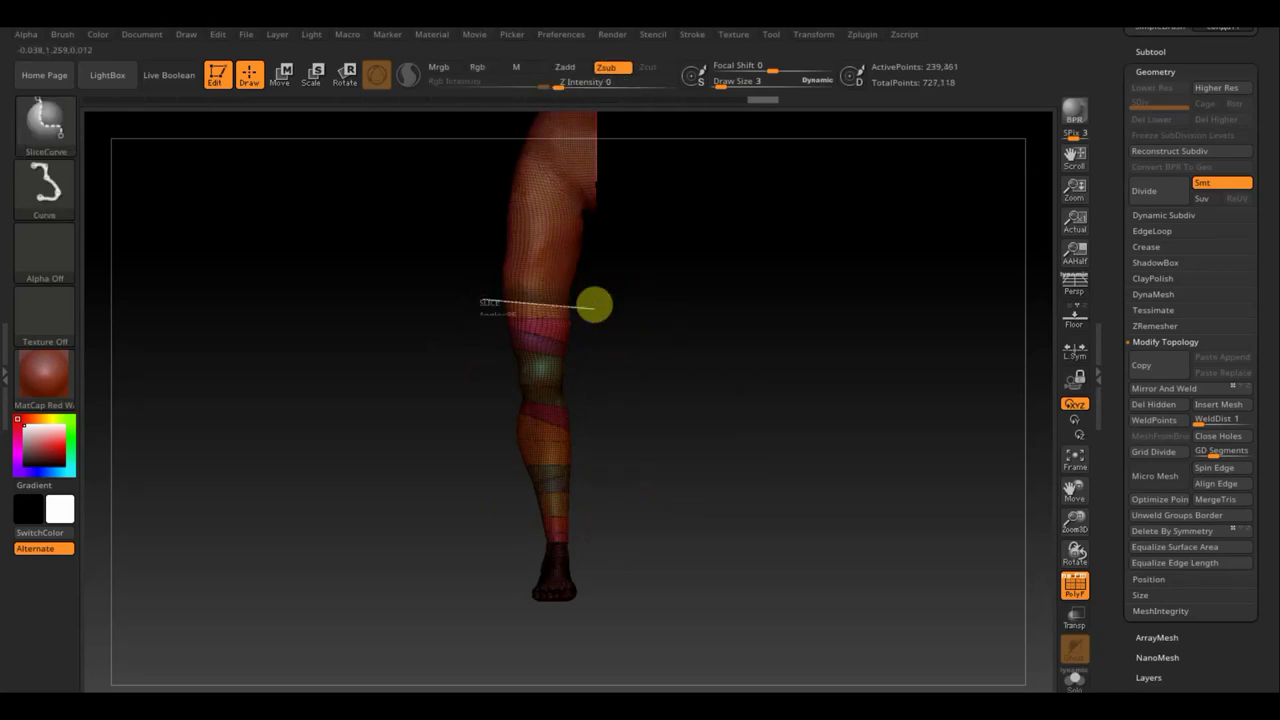
left_click_drag(468, 297, 594, 287)
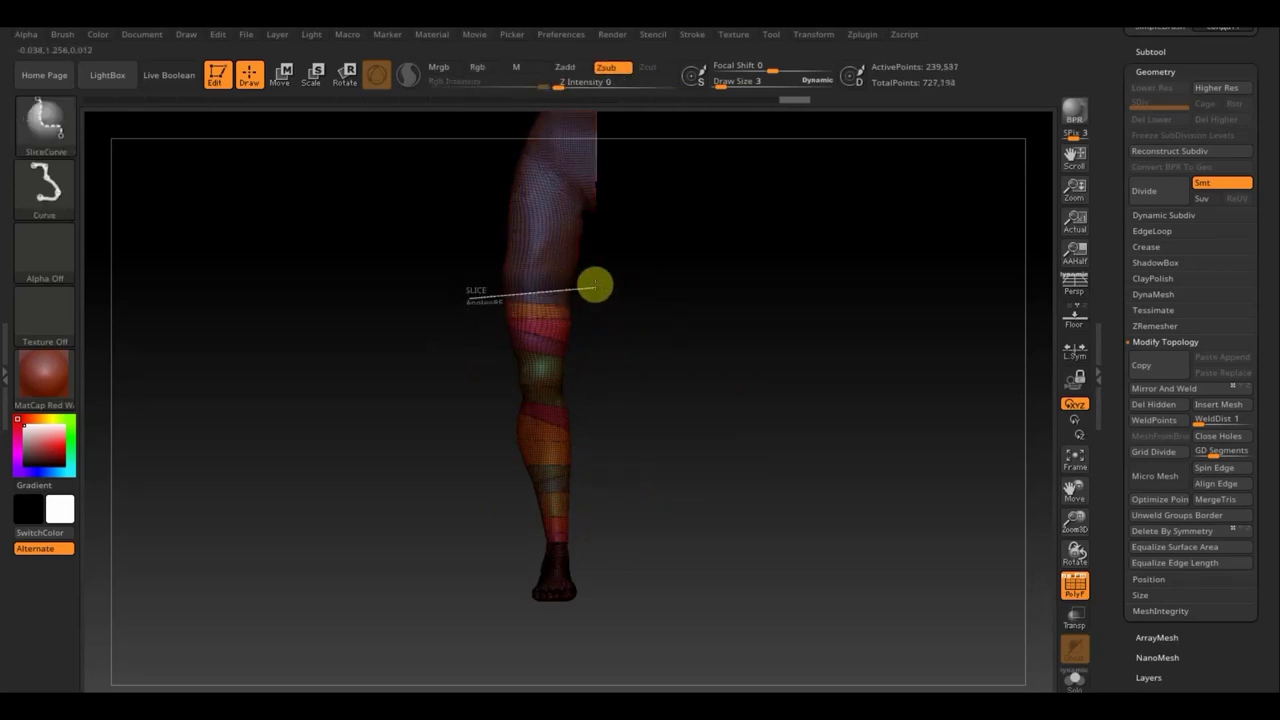
left_click_drag(466, 278, 589, 266)
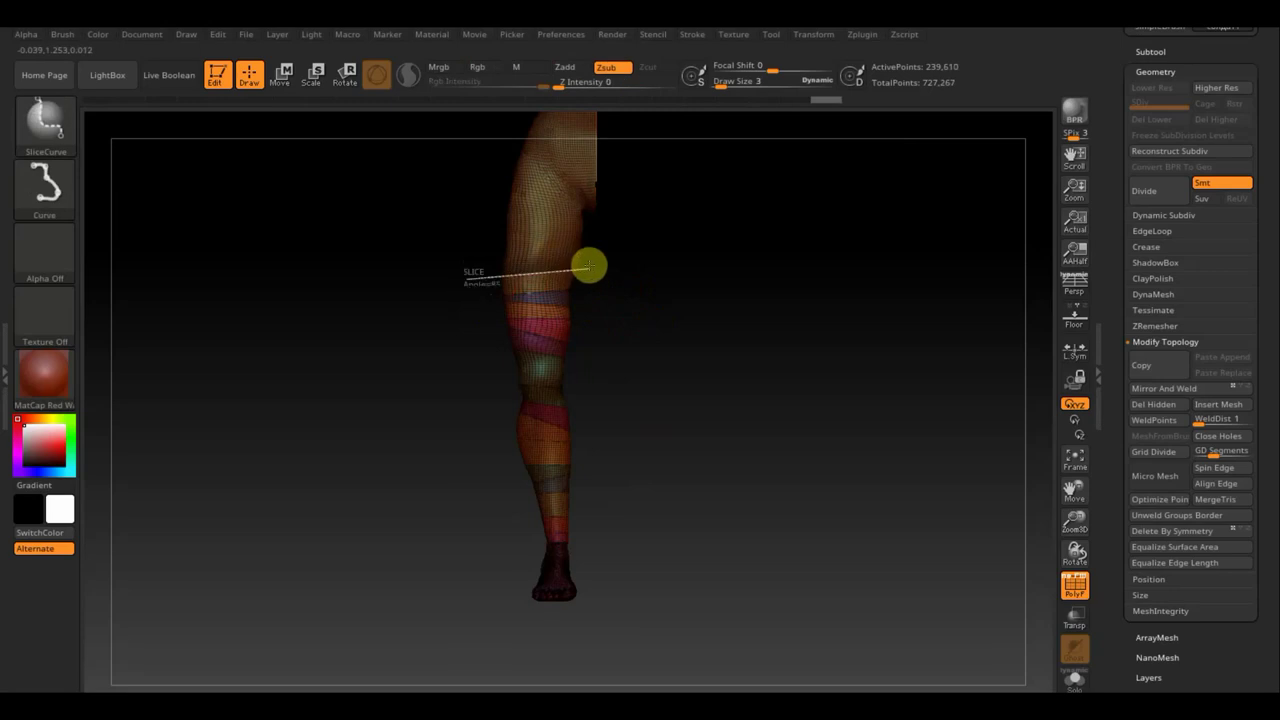
left_click_drag(477, 257, 591, 269)
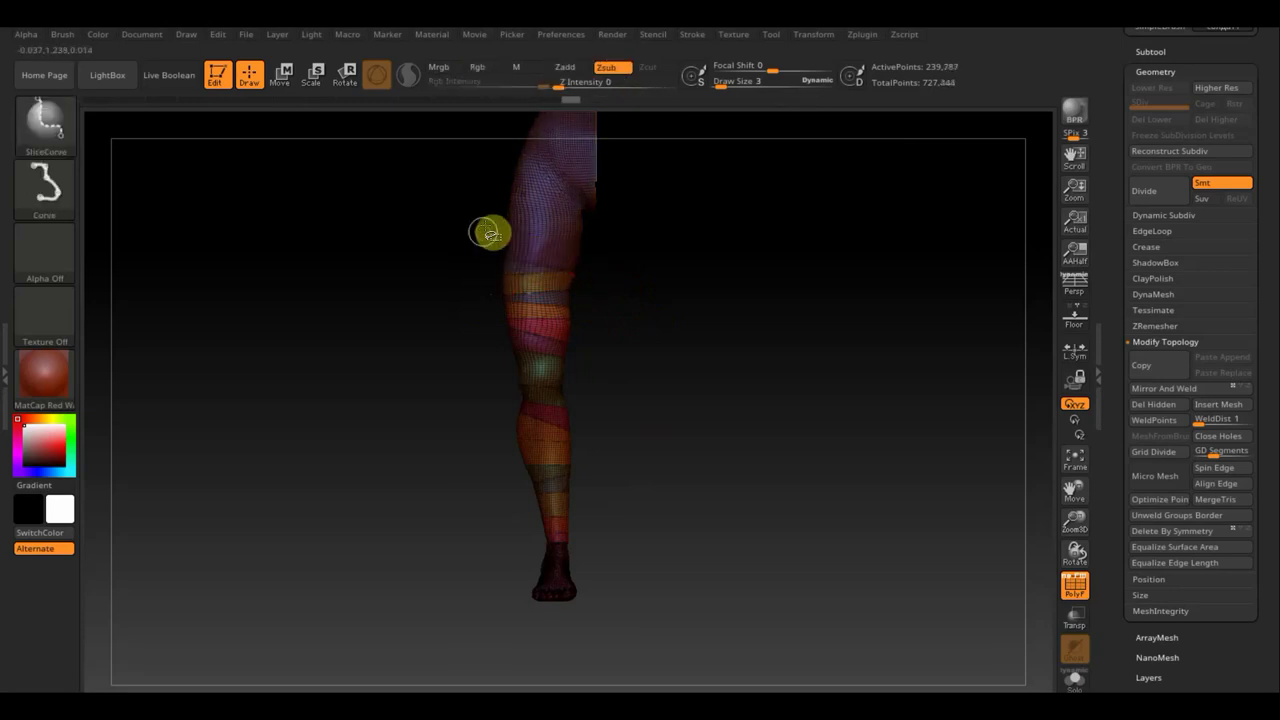
left_click_drag(489, 233, 592, 259, "ctrl+shift")
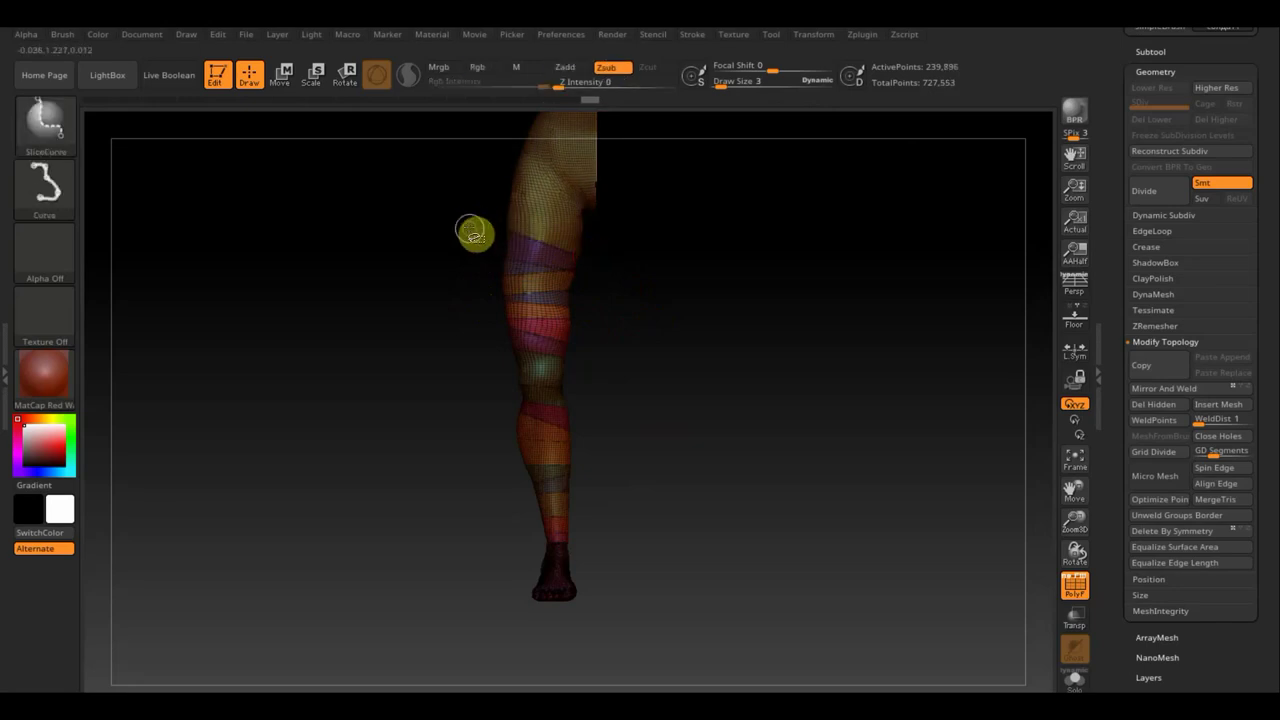
left_click_drag(474, 233, 607, 247, "ctrl+shift")
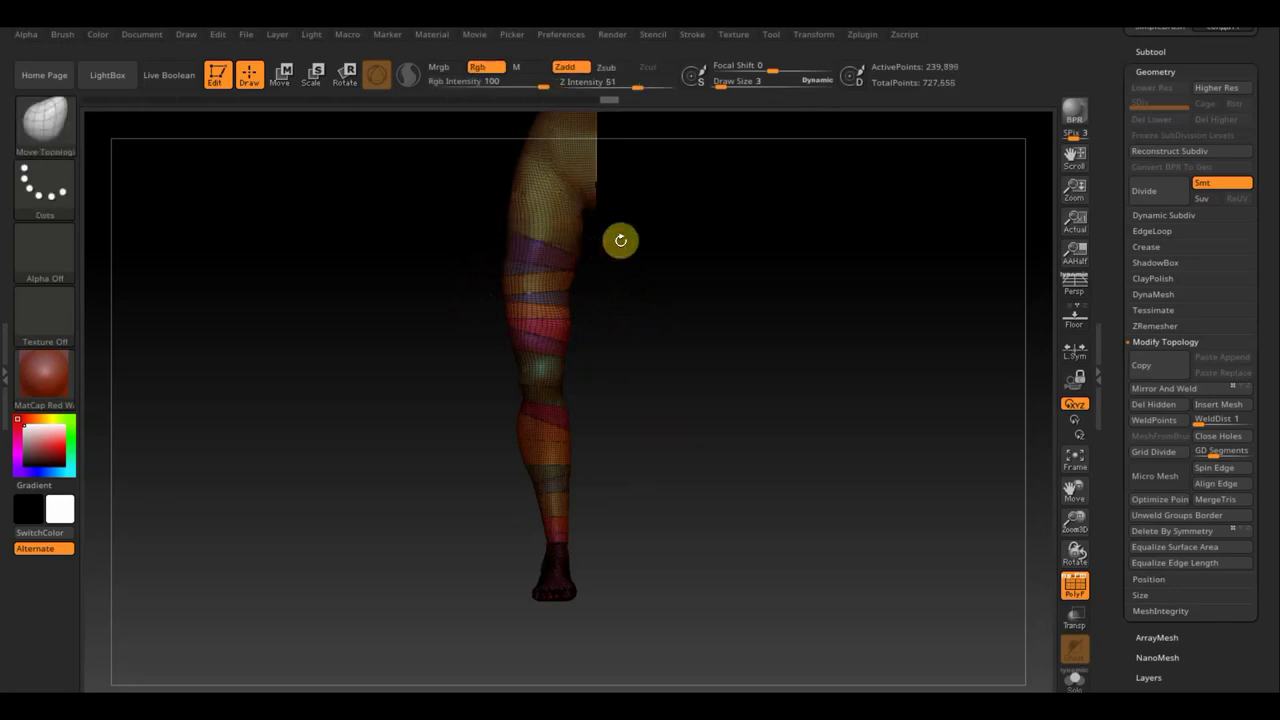
key("ctrl+shift")
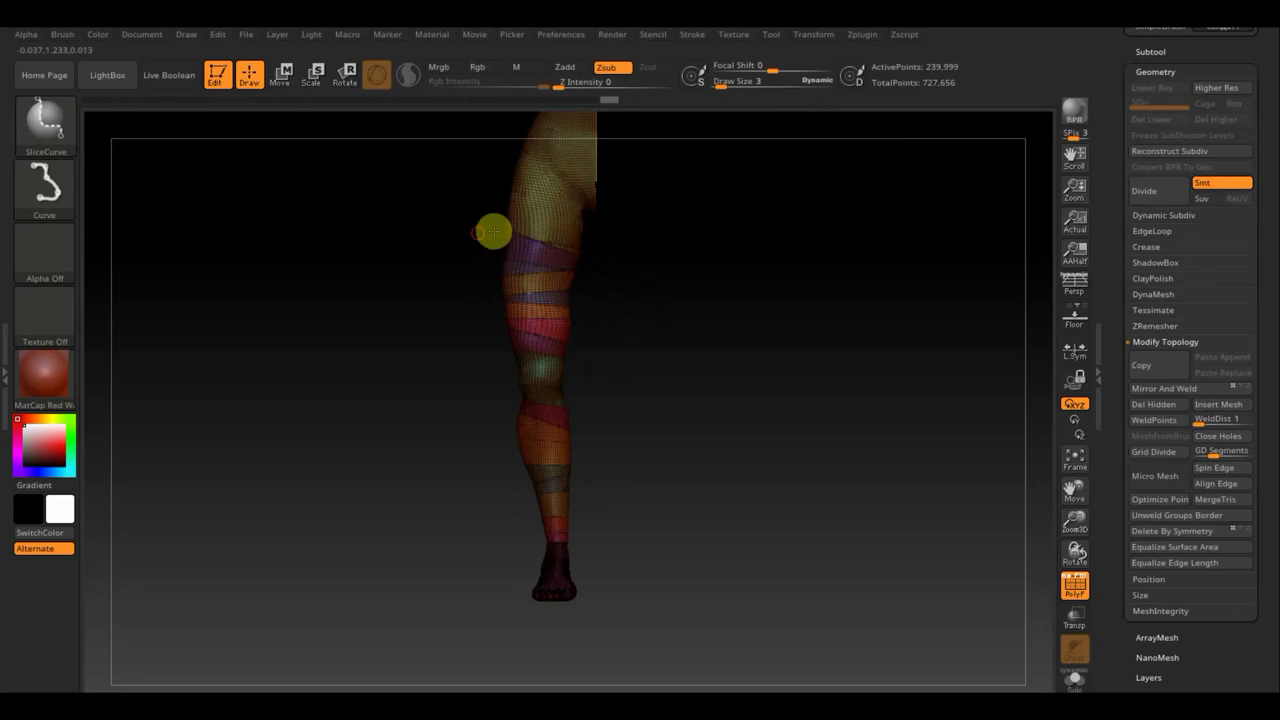
left_click_drag(493, 232, 610, 226, "ctrl+shift")
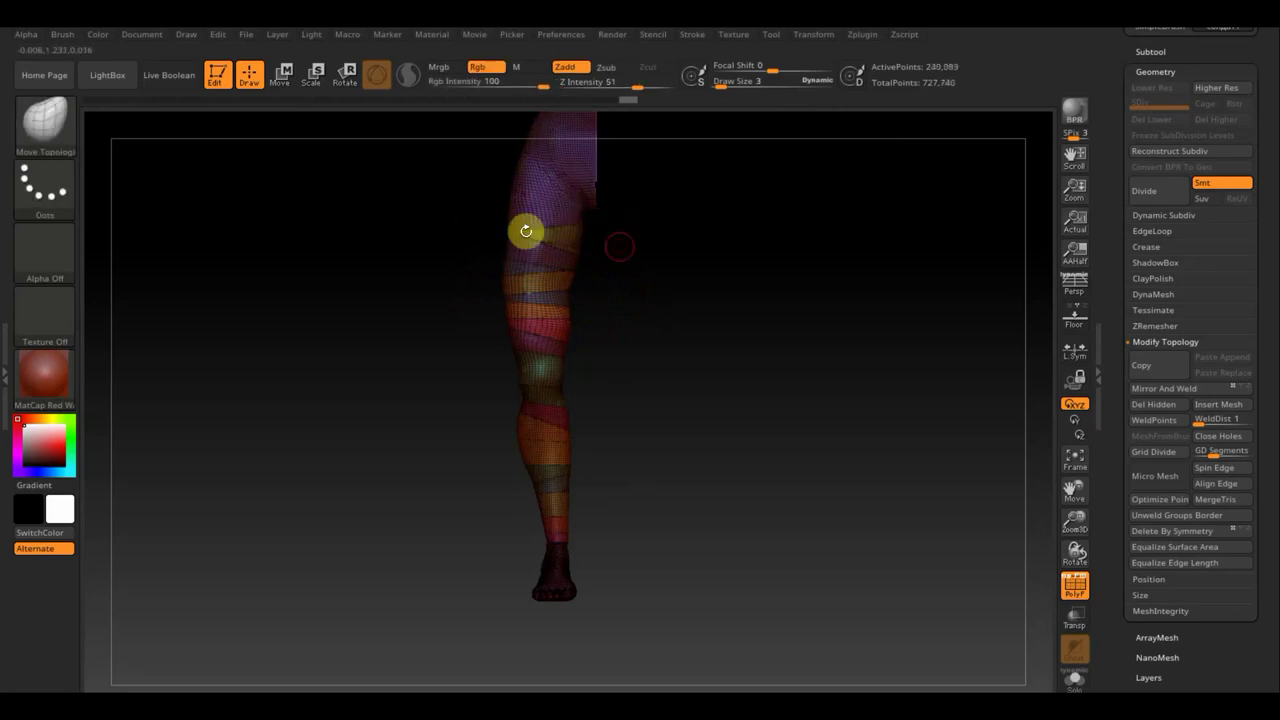
left_click_drag(493, 206, 606, 234, "ctrl+shift")
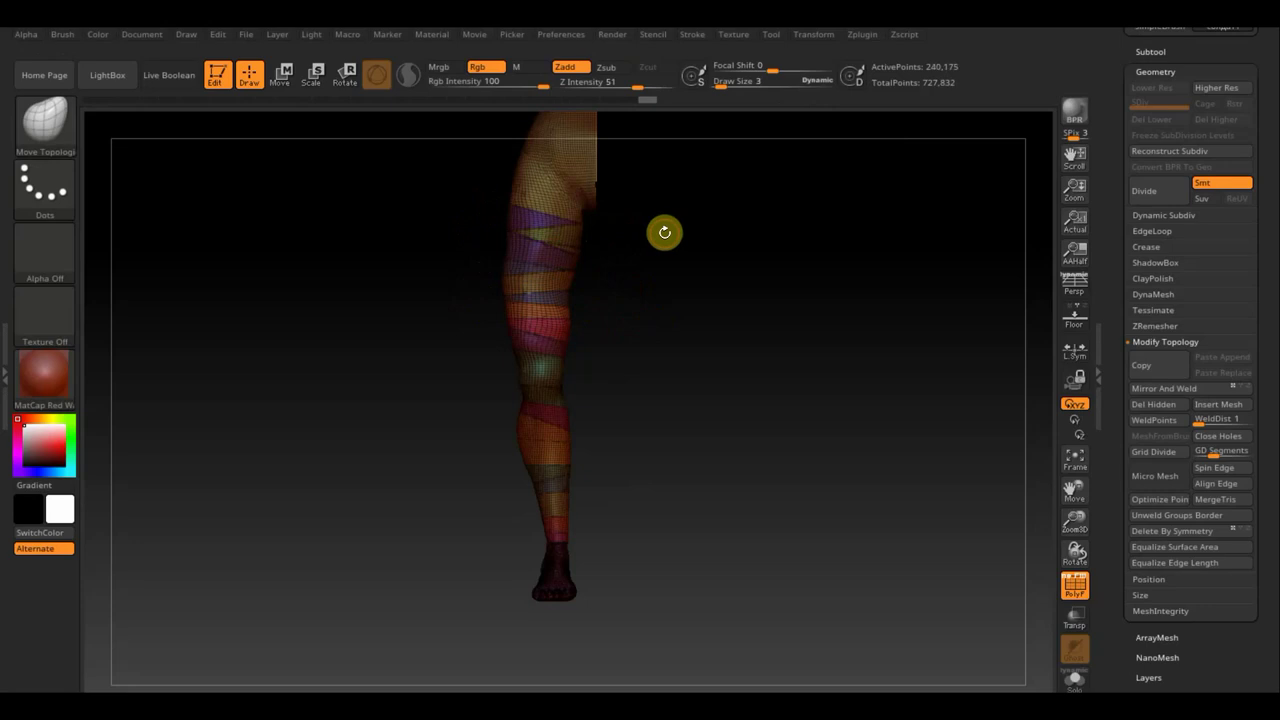
- Slice further bands across the upper thigh up to the hip and top of the leg
left_click_drag(663, 222, 657, 345, "alt")
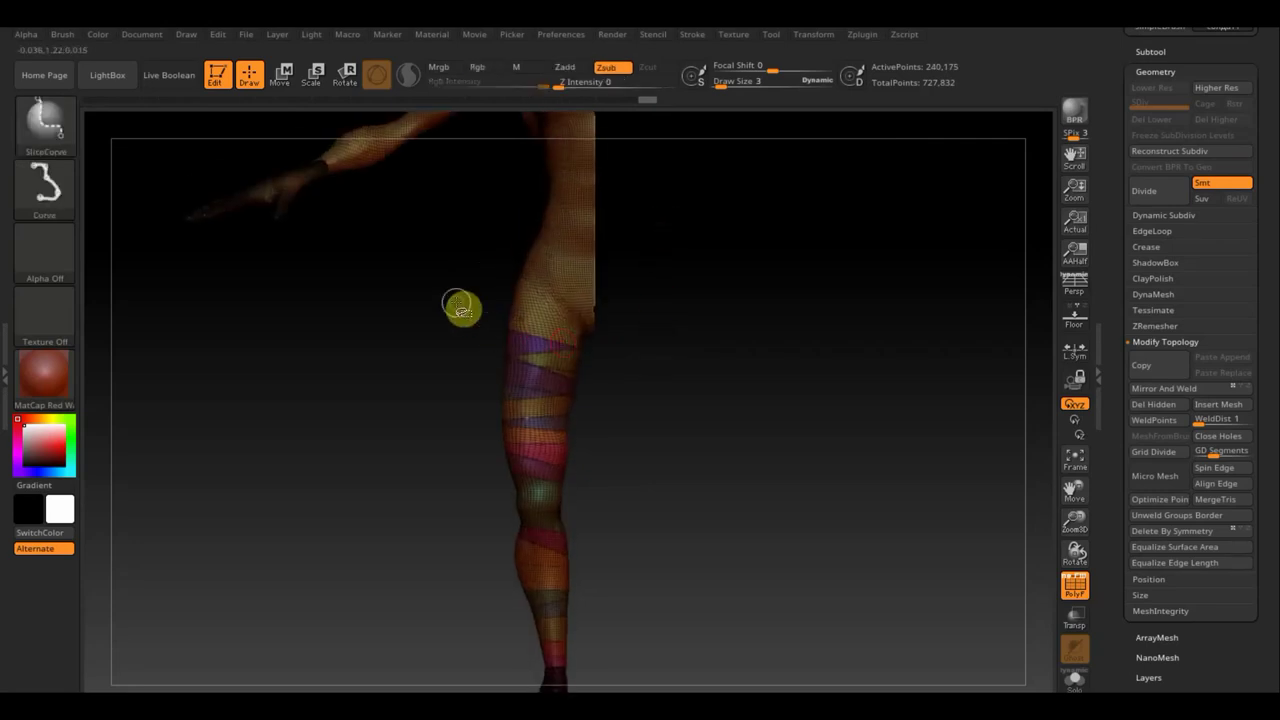
left_click_drag(480, 320, 614, 323, "ctrl+shift")
left_click_drag(488, 291, 632, 317, "ctrl+shift")
mouse_move(483, 267)
left_mouse_down("ctrl+shift")
mouse_move(620, 290)
mouse_move(648, 280)
left_mouse_up("ctrl+shift")
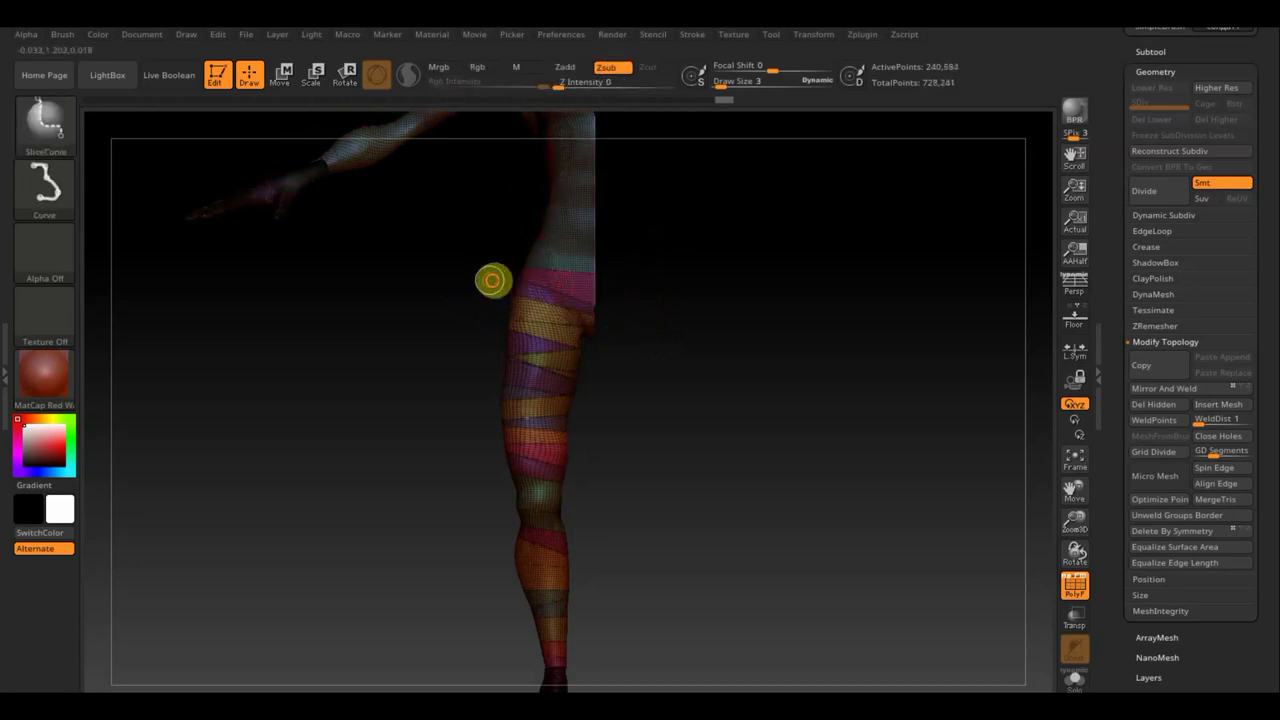
left_click_drag(491, 281, 634, 287, "ctrl+shift")
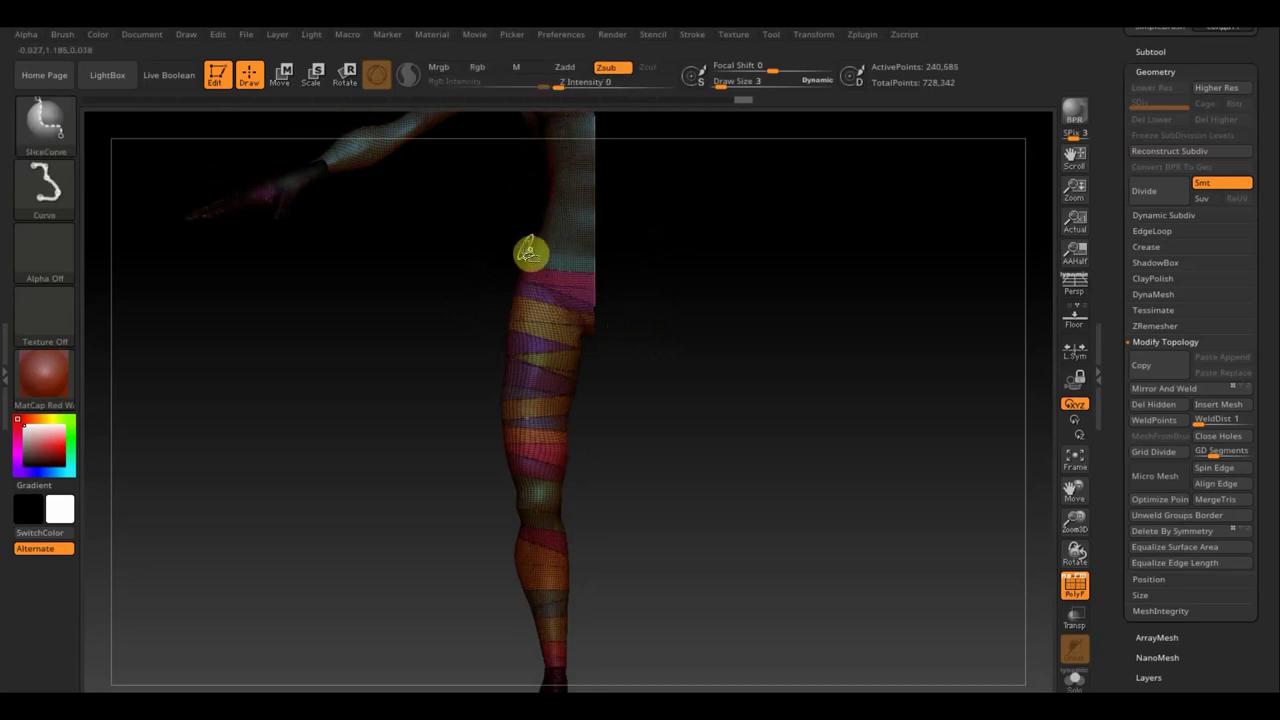
mouse_move(498, 252)
left_mouse_down("ctrl+shift")
mouse_move(622, 257)
mouse_move(634, 237)
mouse_move(654, 237)
left_mouse_up("ctrl+shift")
left_click_drag(574, 226, 627, 219, "ctrl+shift")
left_click_drag(495, 226, 628, 196, "ctrl+shift")
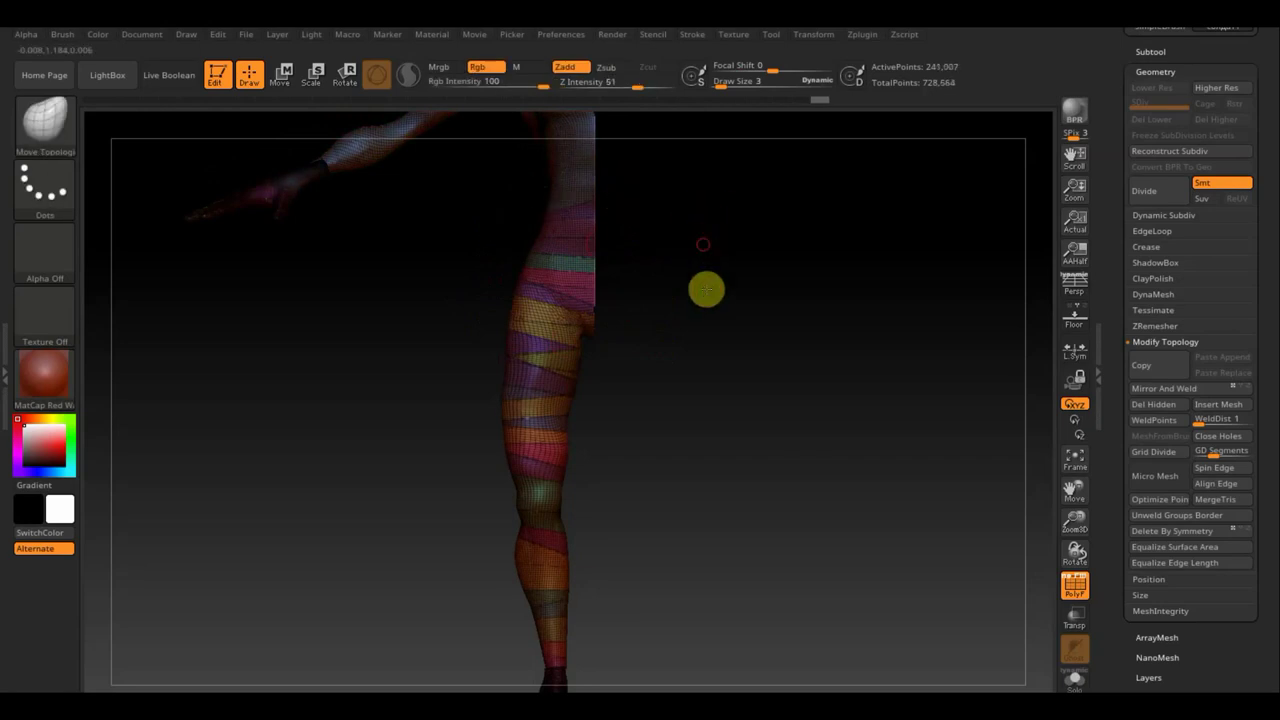
- Slice diagonal polygroup bands across the waist, torso and chest up to the armpit
left_click_drag(706, 289, 707, 407)
key("ctrl+shift")
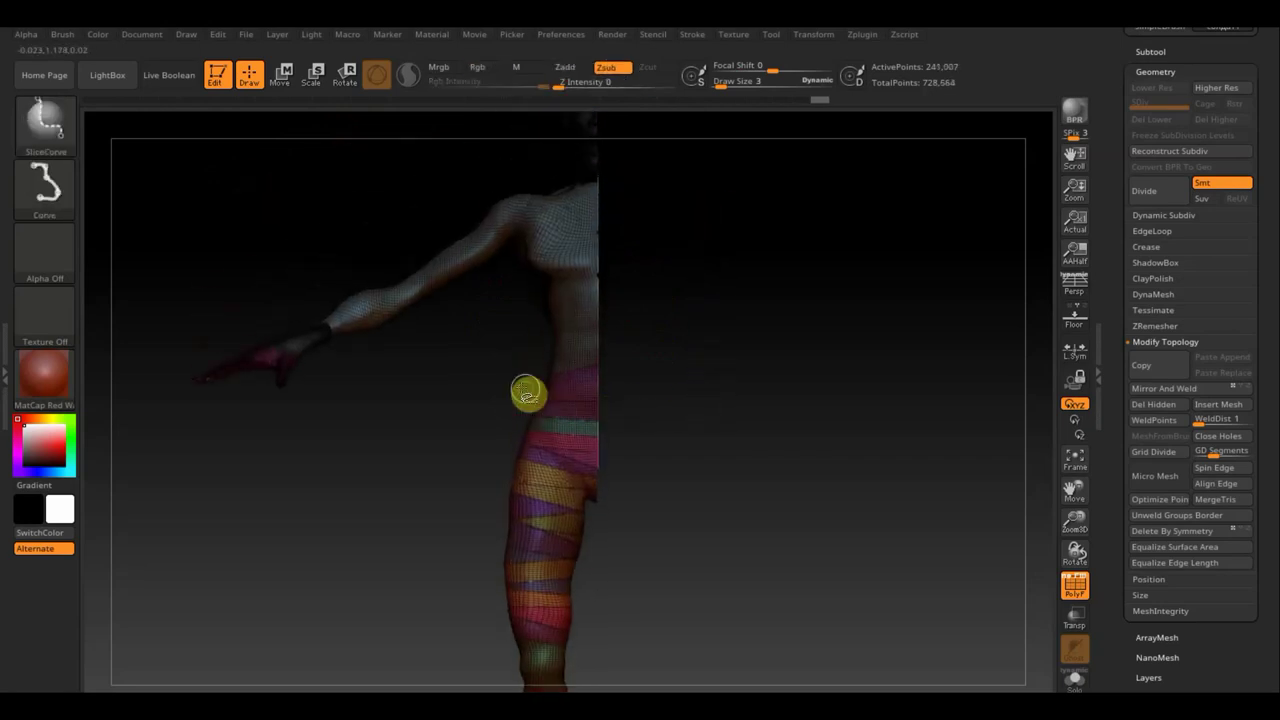
left_click_drag(509, 330, 637, 320, "ctrl+shift")
left_click_drag(500, 333, 643, 349, "ctrl+shift")
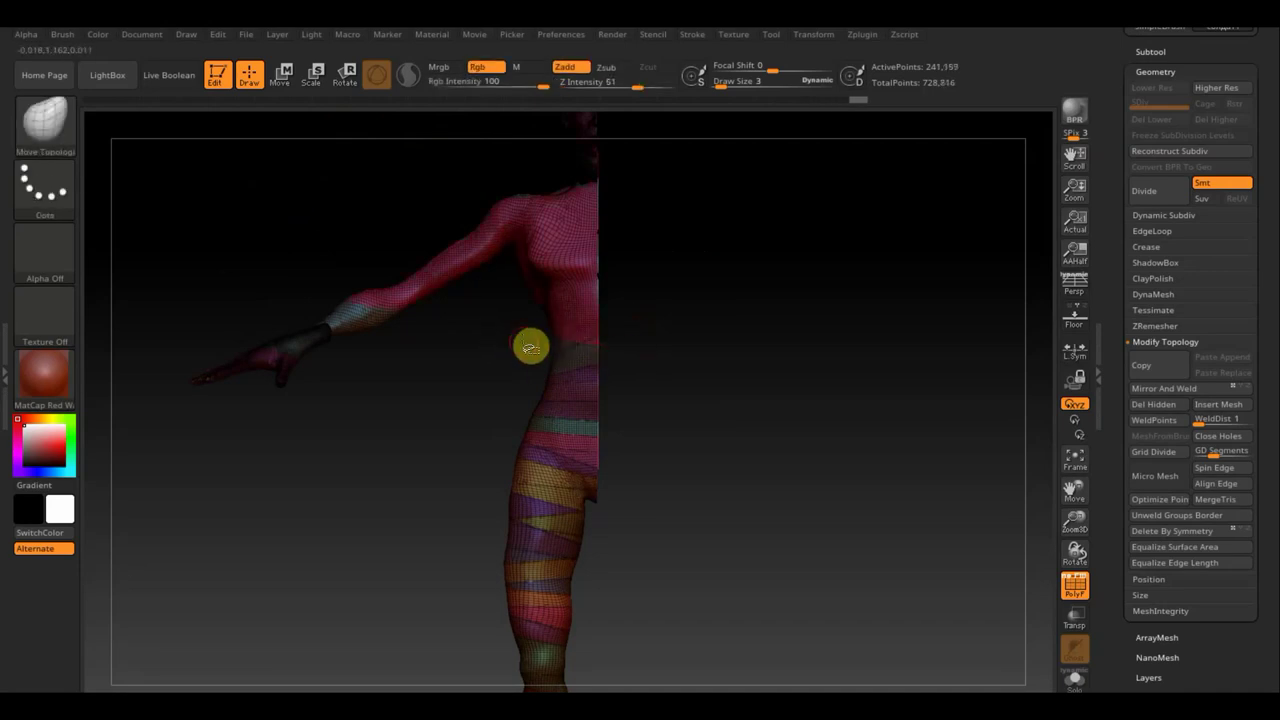
key("ctrl+shift")
left_click_drag(533, 311, 628, 345, "ctrl+shift")
key("ctrl+shift")
left_click_drag(522, 305, 648, 306, "ctrl+shift")
left_click_drag(541, 292, 646, 280, "ctrl+shift")
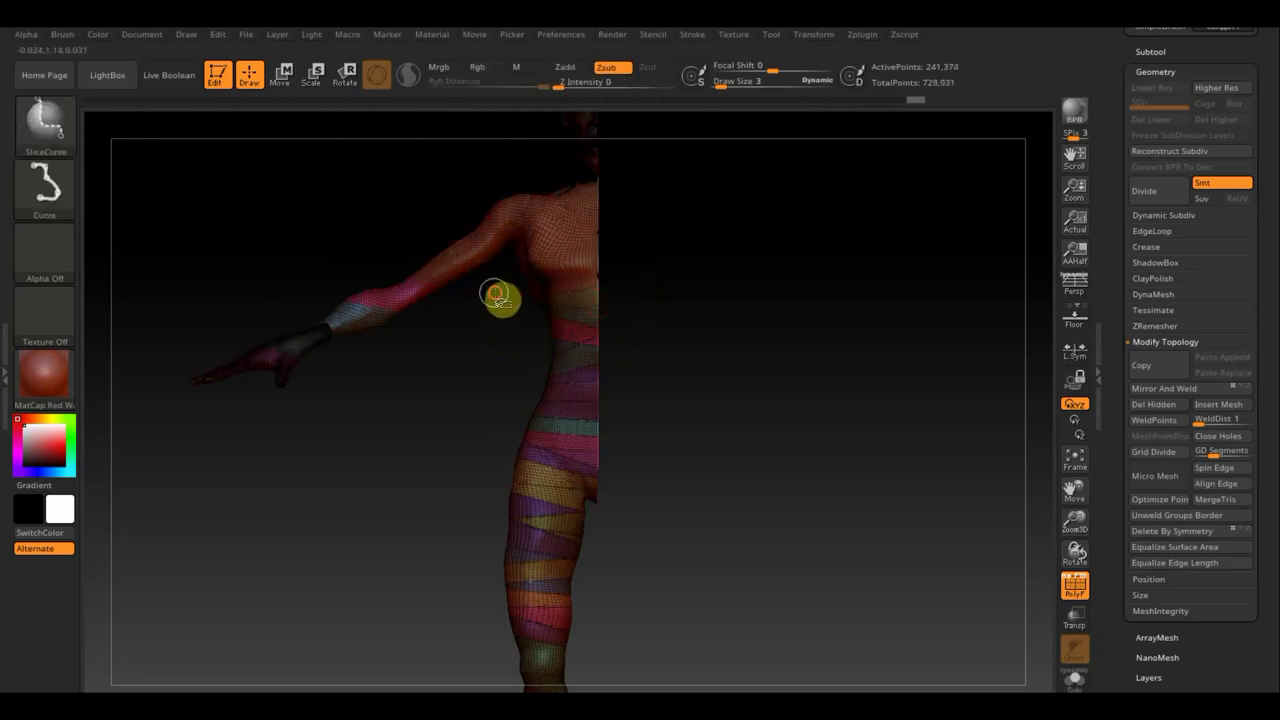
left_click_drag(494, 288, 626, 263, "ctrl+shift")
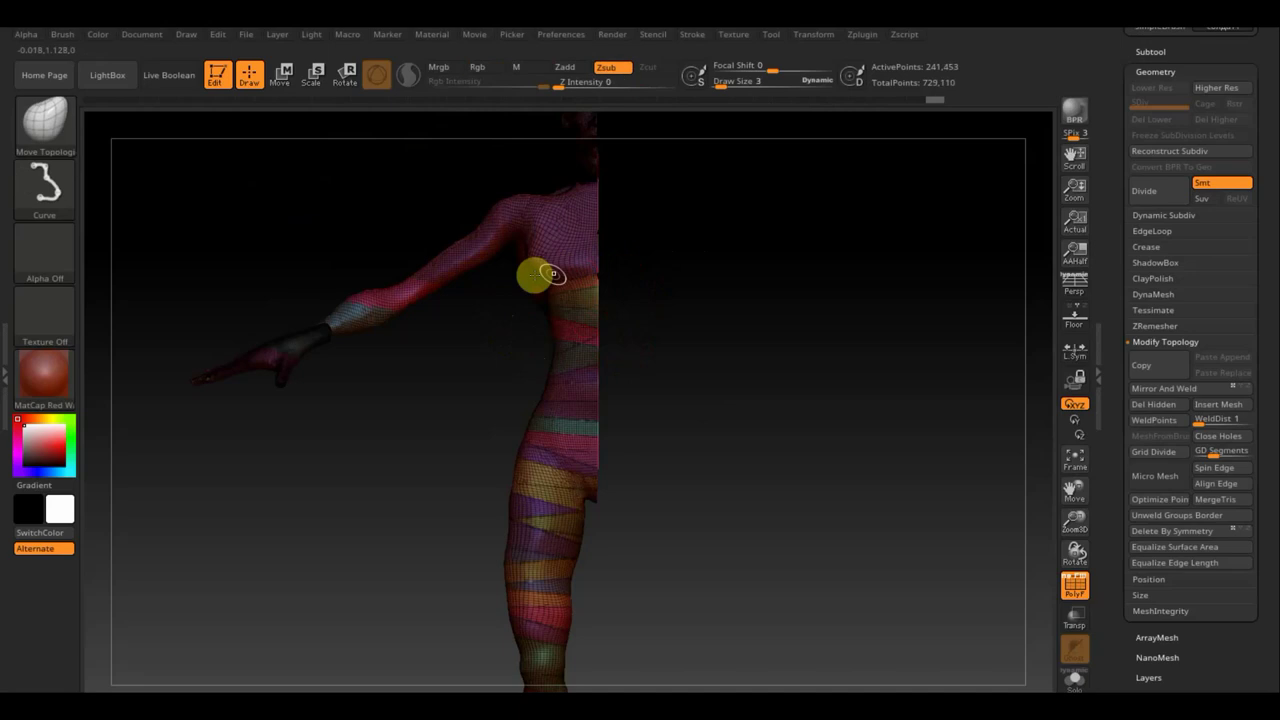
- Slice bands across the upper arm, elbow and forearm, then up toward the shoulder
left_click_drag(366, 263, 470, 318, "ctrl+shift")
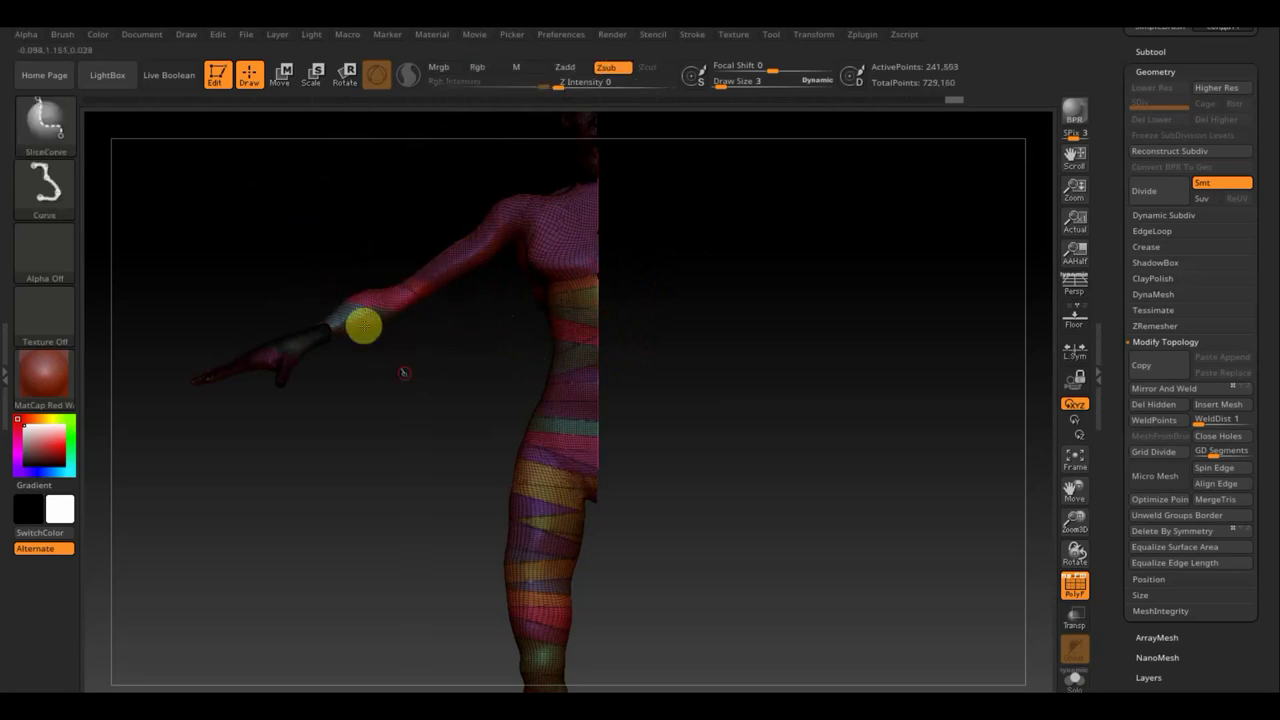
left_click_drag(400, 371, 294, 266, "ctrl+shift")
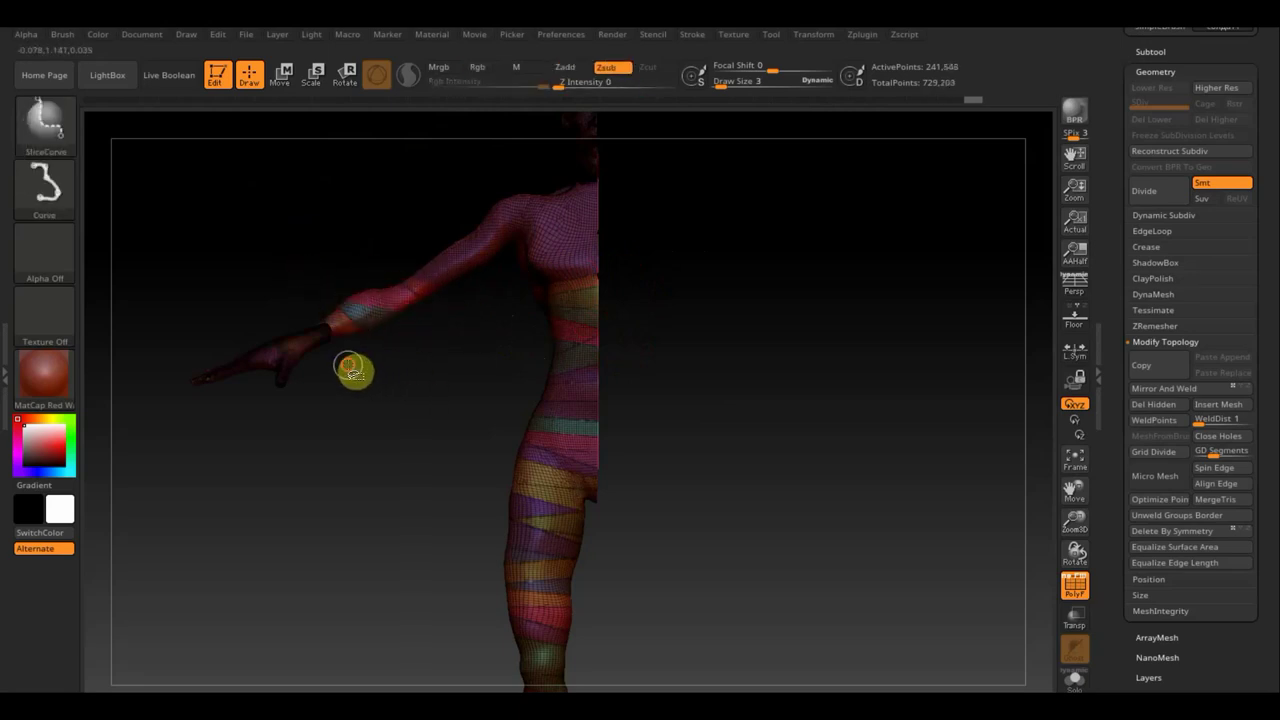
mouse_move(347, 363)
left_mouse_down("ctrl+shift")
mouse_move(310, 300)
mouse_move(320, 294)
left_mouse_up("ctrl+shift")
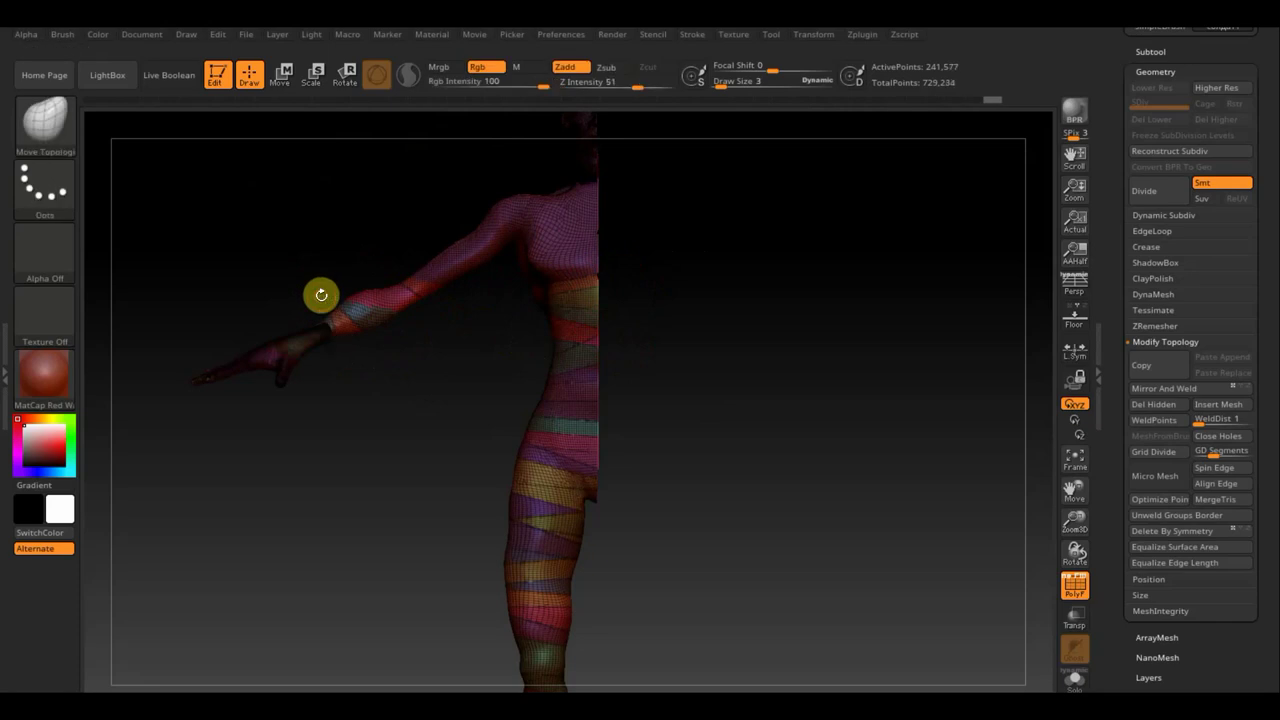
left_click_drag(337, 376, 267, 298, "ctrl+shift")
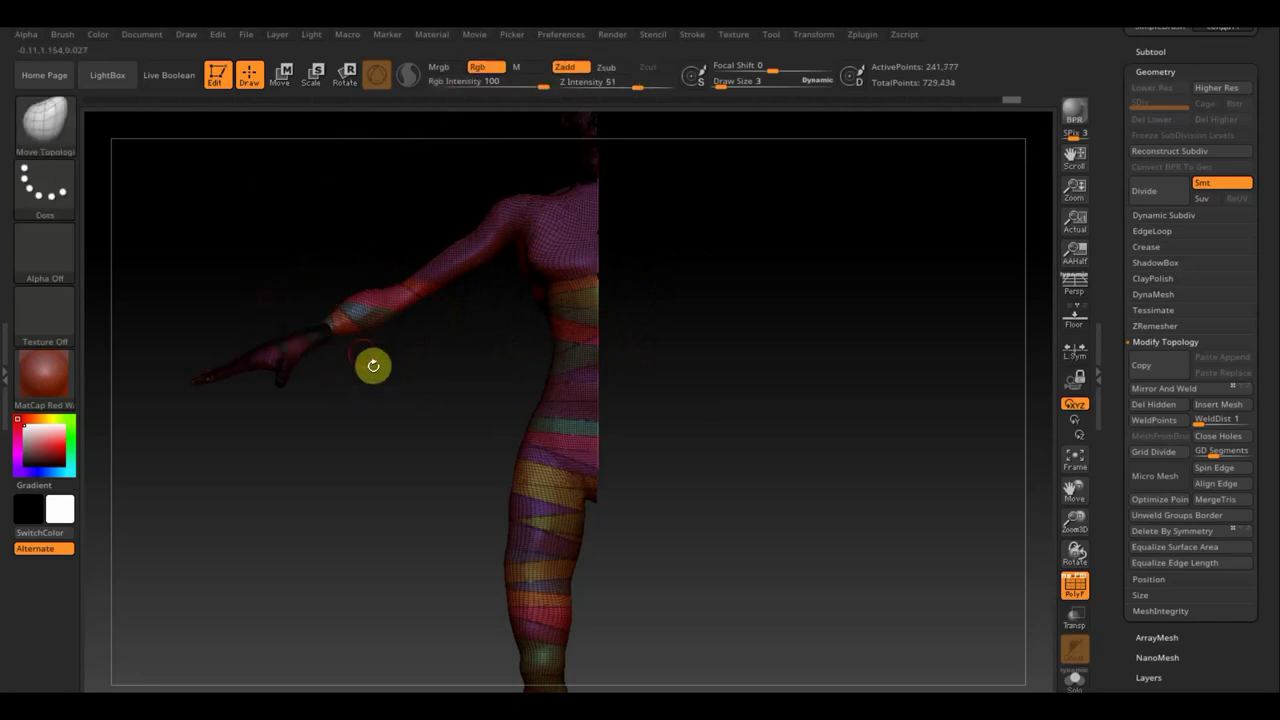
left_click_drag(352, 405, 278, 312, "ctrl+shift")
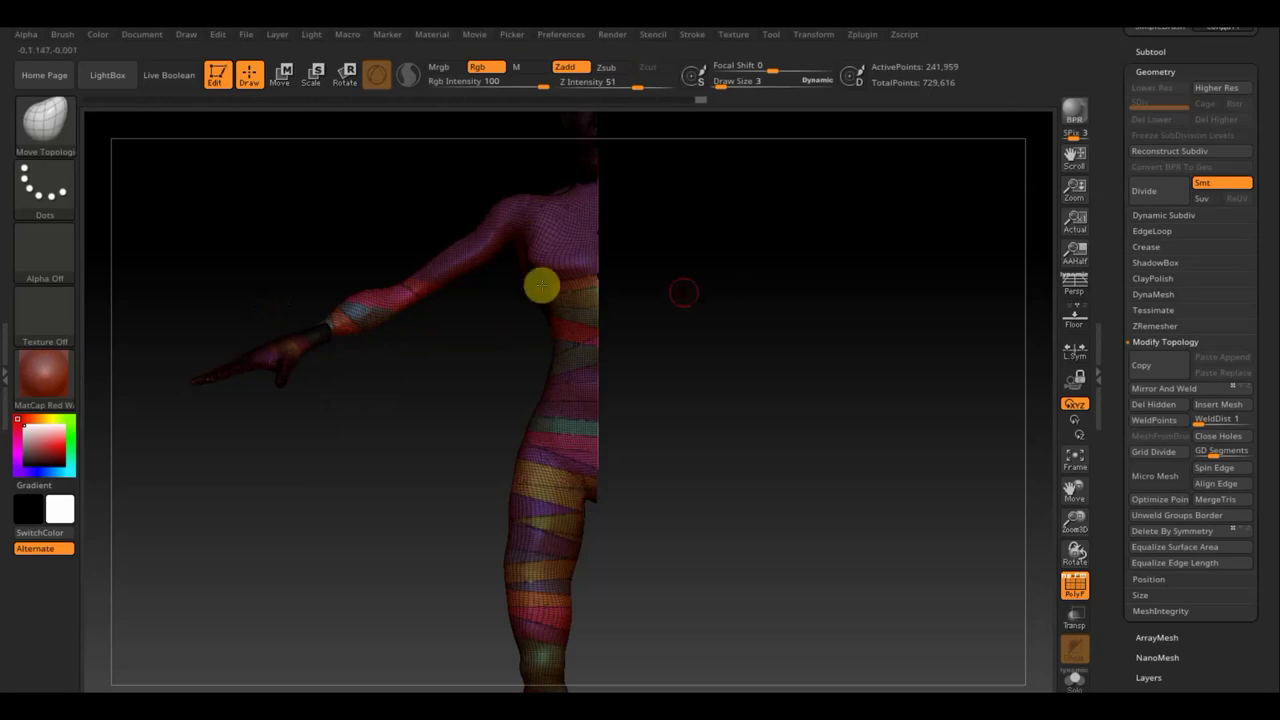
key("ctrl+shift")
left_click_drag(406, 250, 471, 289, "ctrl+shift")
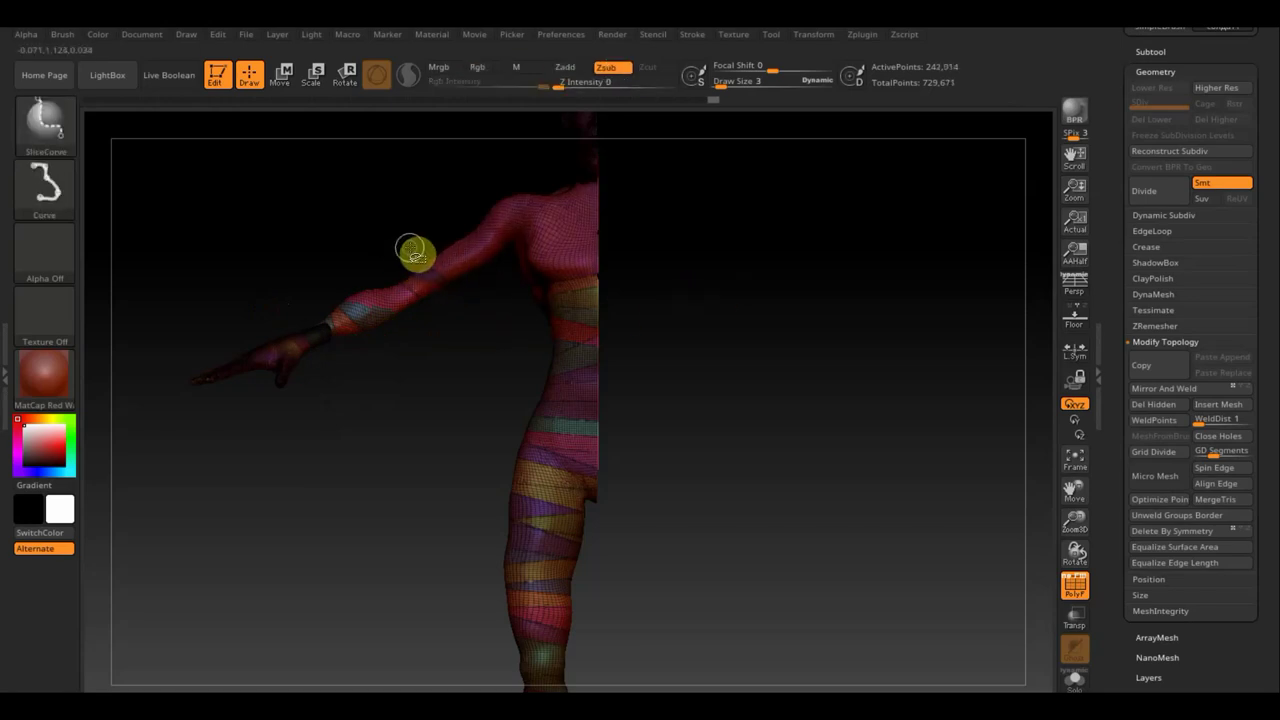
left_click_drag(417, 251, 491, 289, "ctrl+shift")
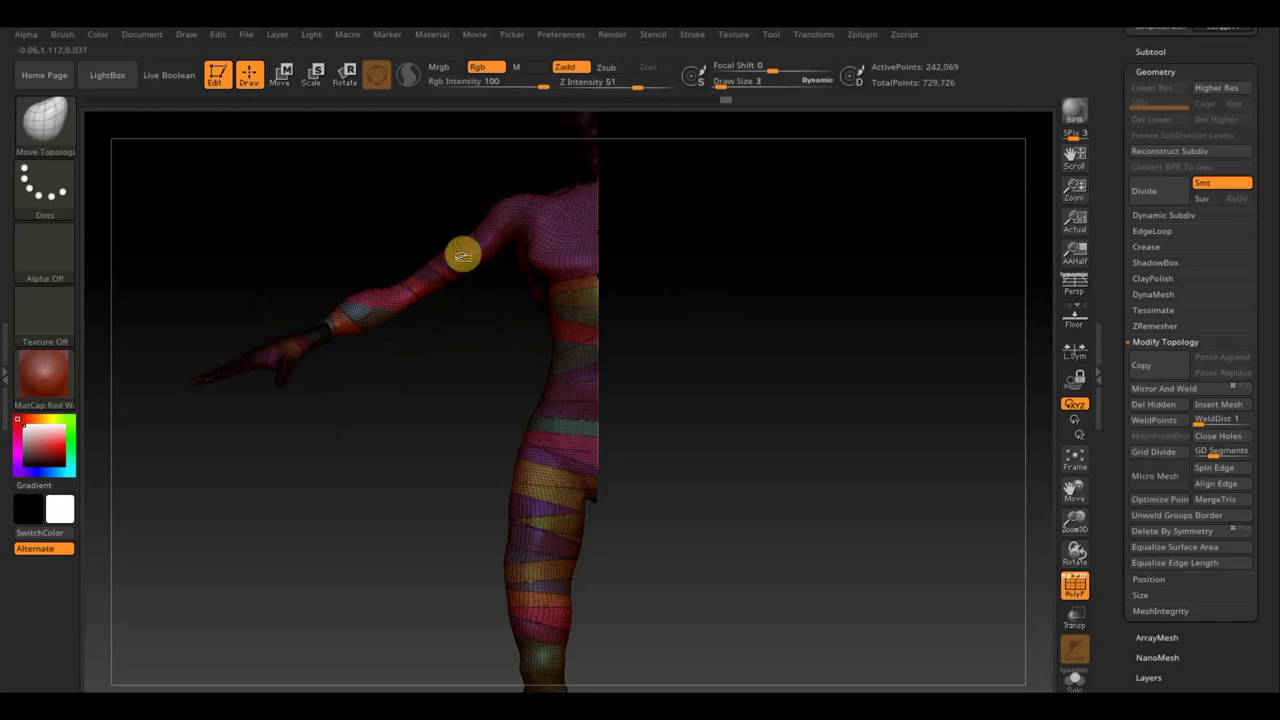
mouse_move(433, 240)
left_mouse_down("ctrl+shift")
mouse_move(495, 274)
mouse_move(495, 245)
left_mouse_up("ctrl+shift")
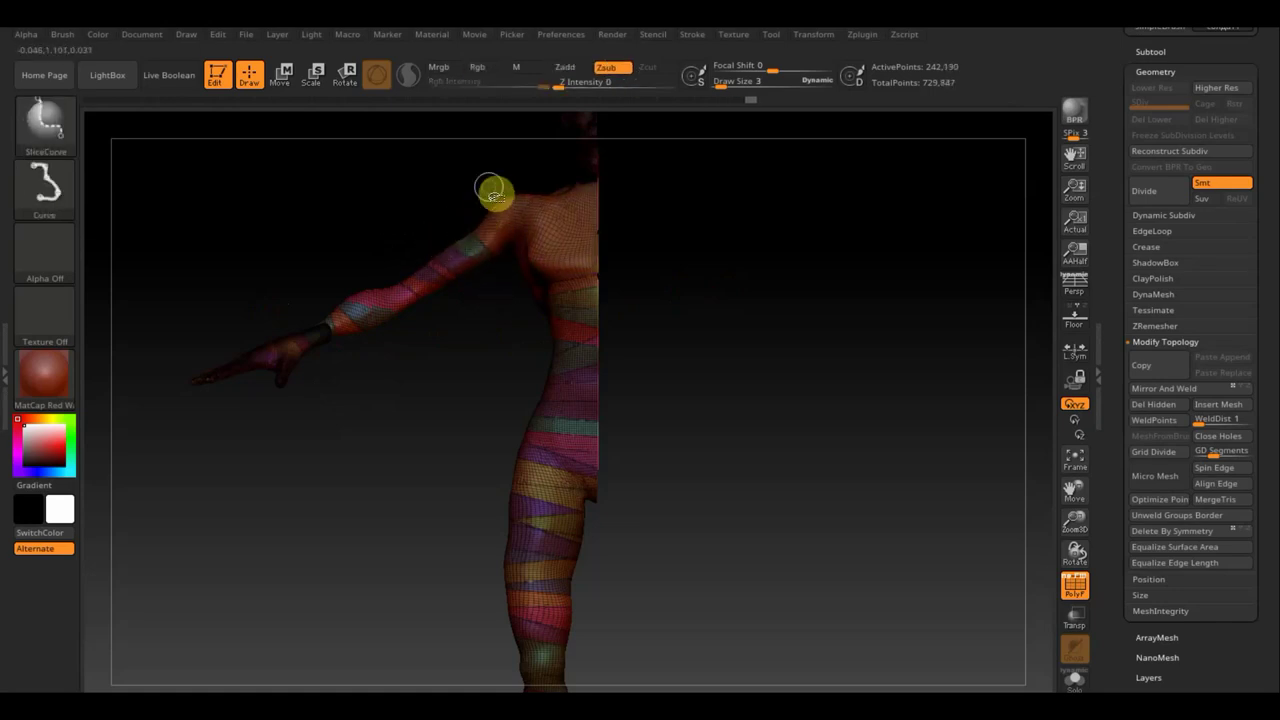
mouse_move(479, 190)
left_mouse_down("ctrl+shift")
mouse_move(503, 269)
mouse_move(524, 187)
left_mouse_up("ctrl+shift")
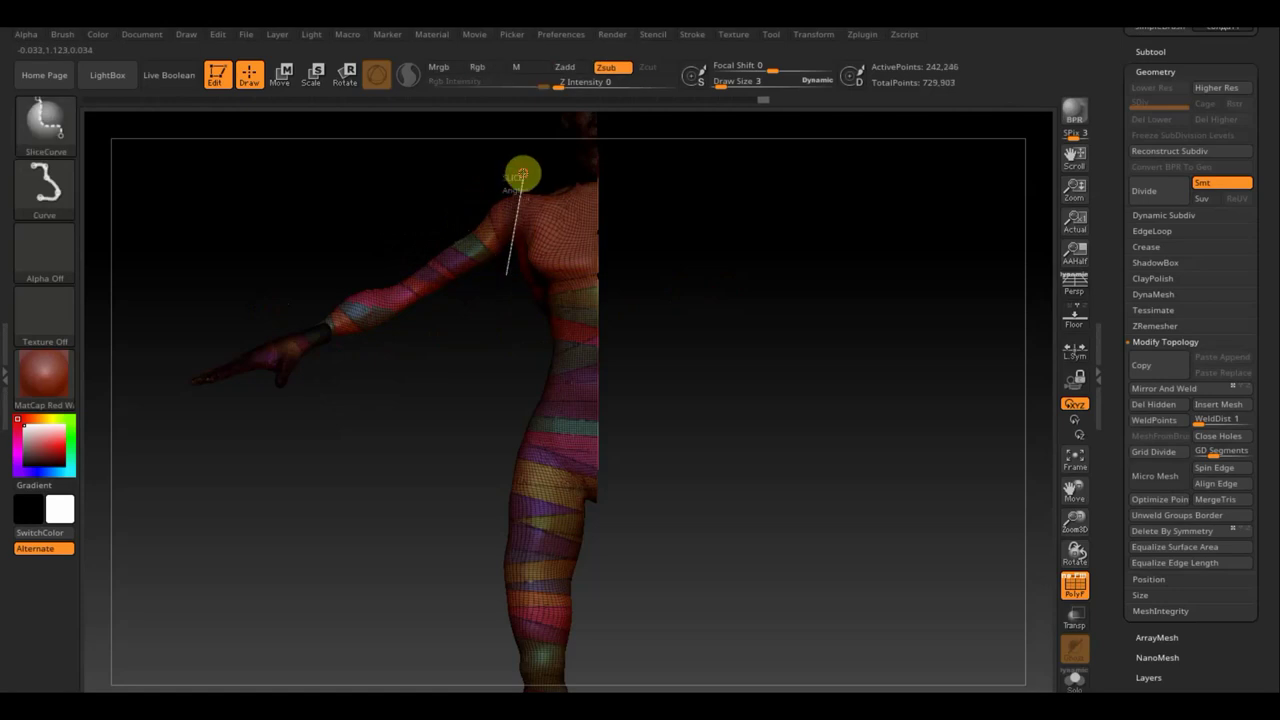
left_click_drag(512, 268, 567, 181, "ctrl+shift")
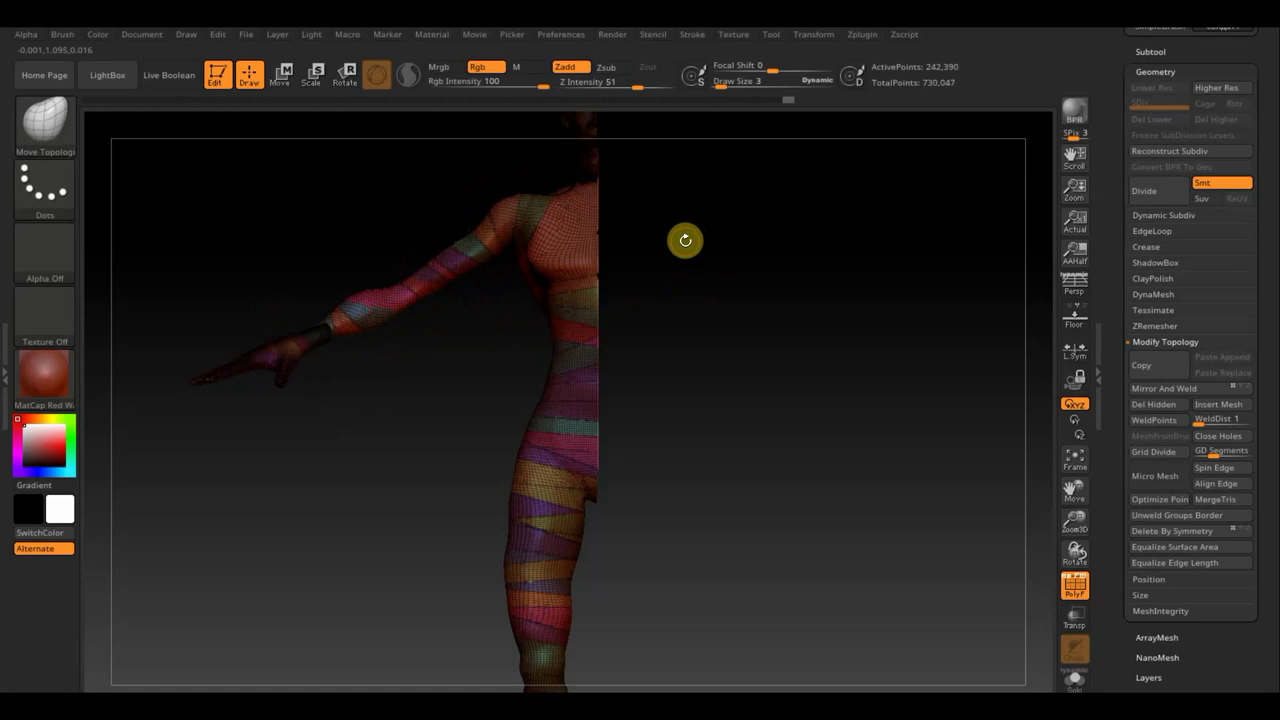
left_click_drag(678, 252, 677, 377, "alt")
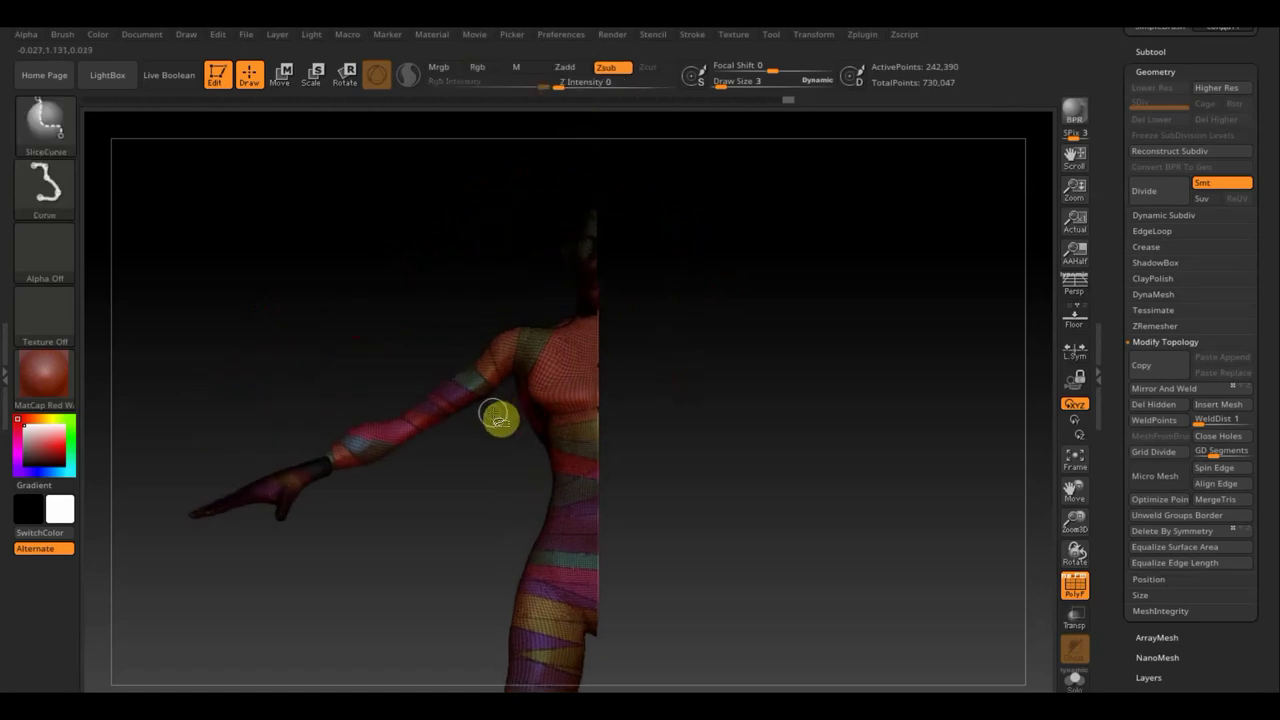
- Add four more diagonal and horizontal slice bands over the shoulder, then zoom out
left_click_drag(497, 411, 625, 309, "ctrl+shift")
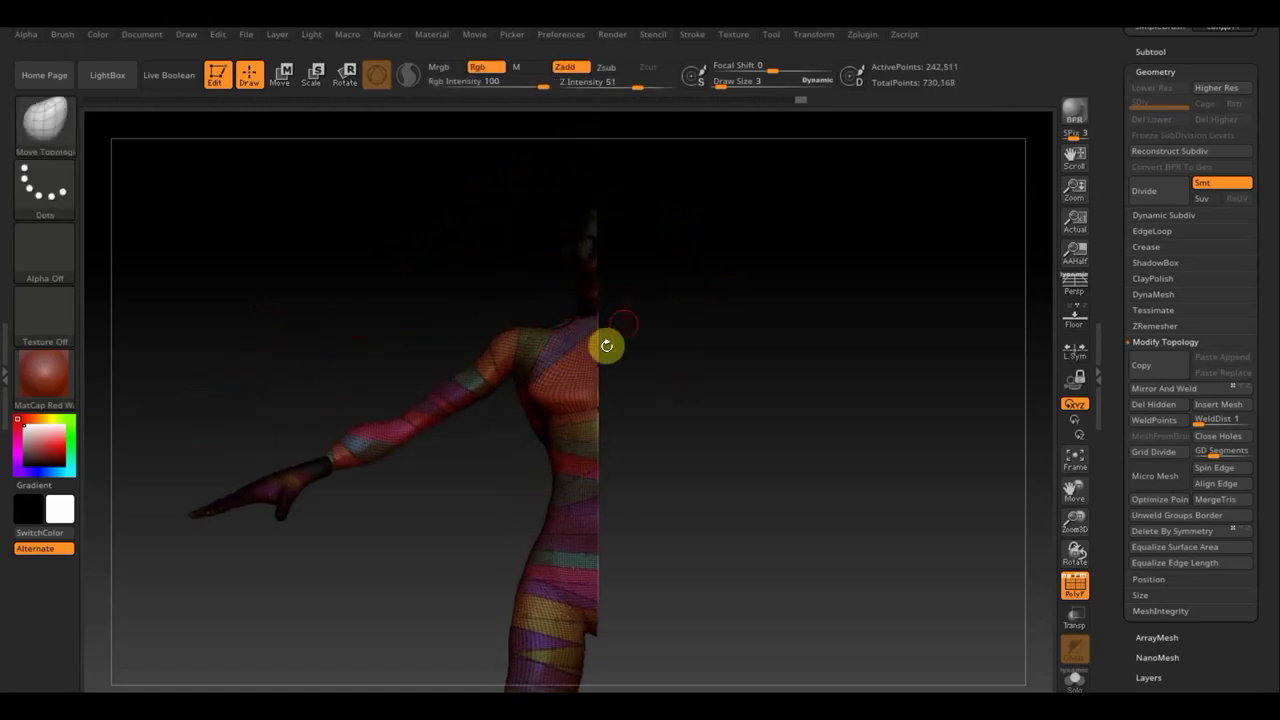
left_click_drag(506, 414, 627, 343, "ctrl+shift")
left_click_drag(520, 407, 653, 390, "ctrl+shift")
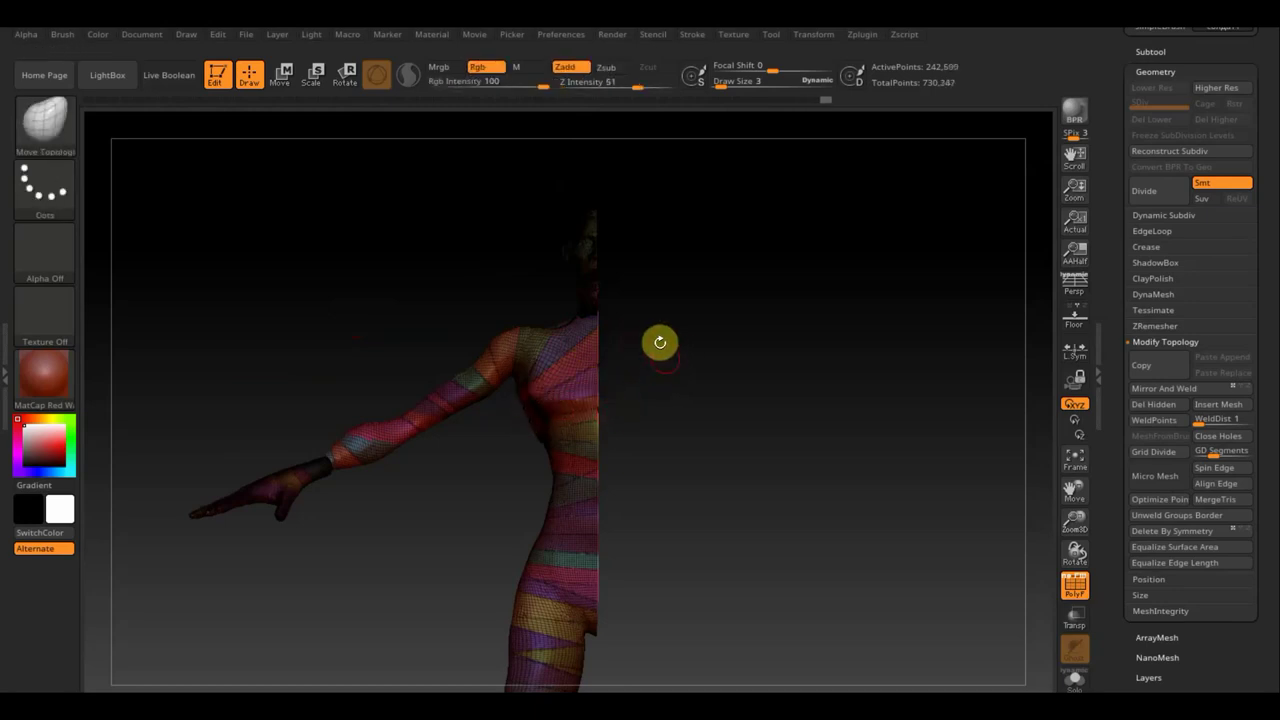
left_click_drag(558, 312, 698, 317, "ctrl+shift")
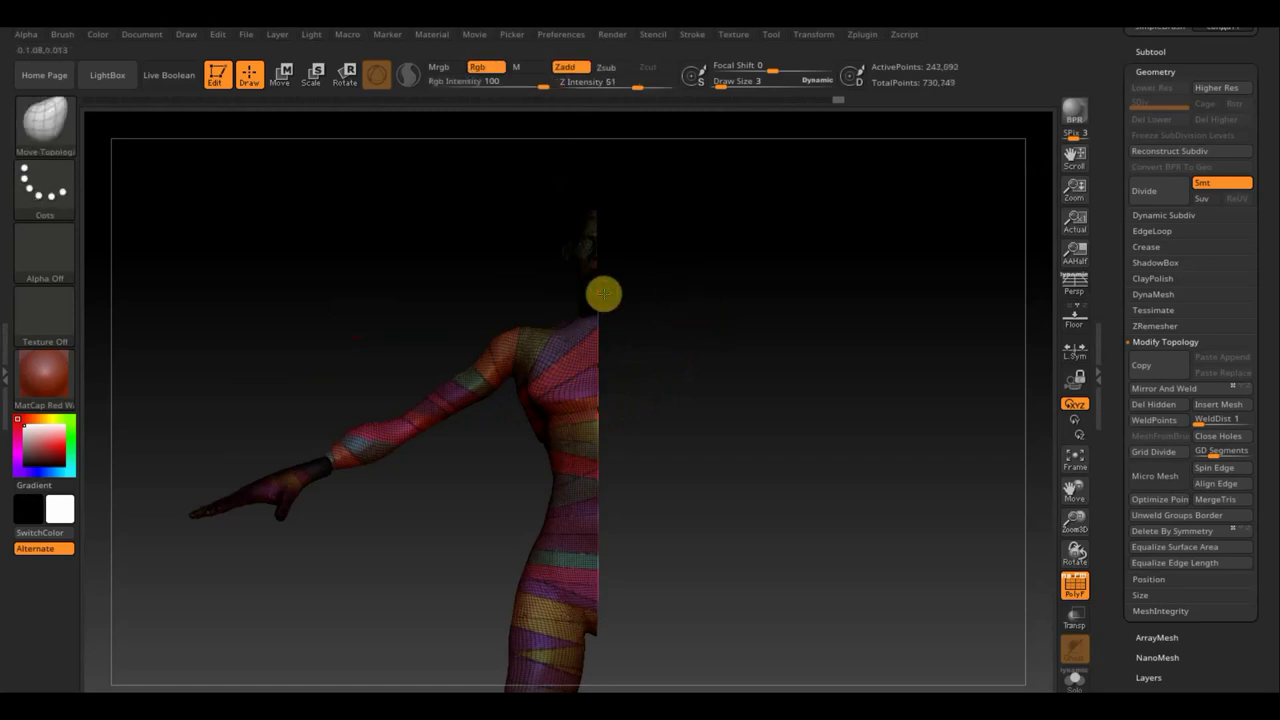
mouse_move(708, 451)
left_mouse_down()
mouse_move(684, 347)
mouse_move(678, 367)
left_mouse_up()
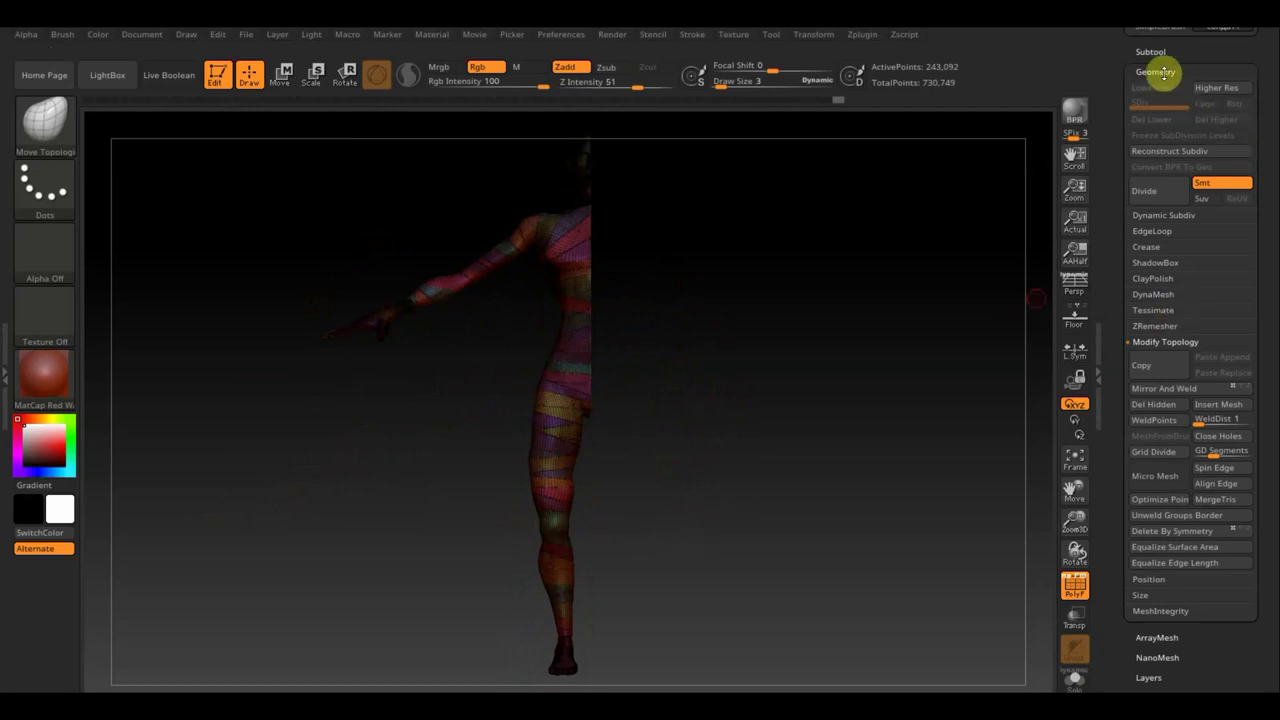
- Set EdgeLoop GroupsLoops to 4 loops and apply it to all polygroups
left_click(1155, 232)
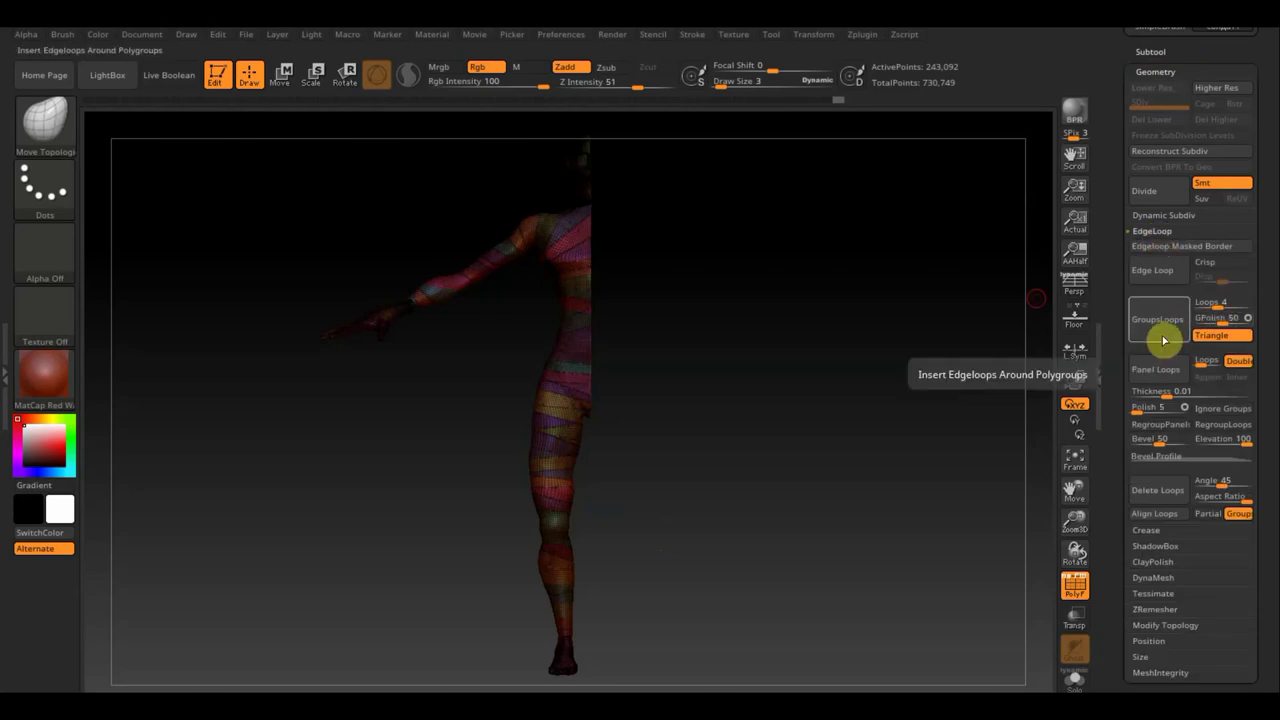
left_click_drag(1200, 302, 1228, 304)
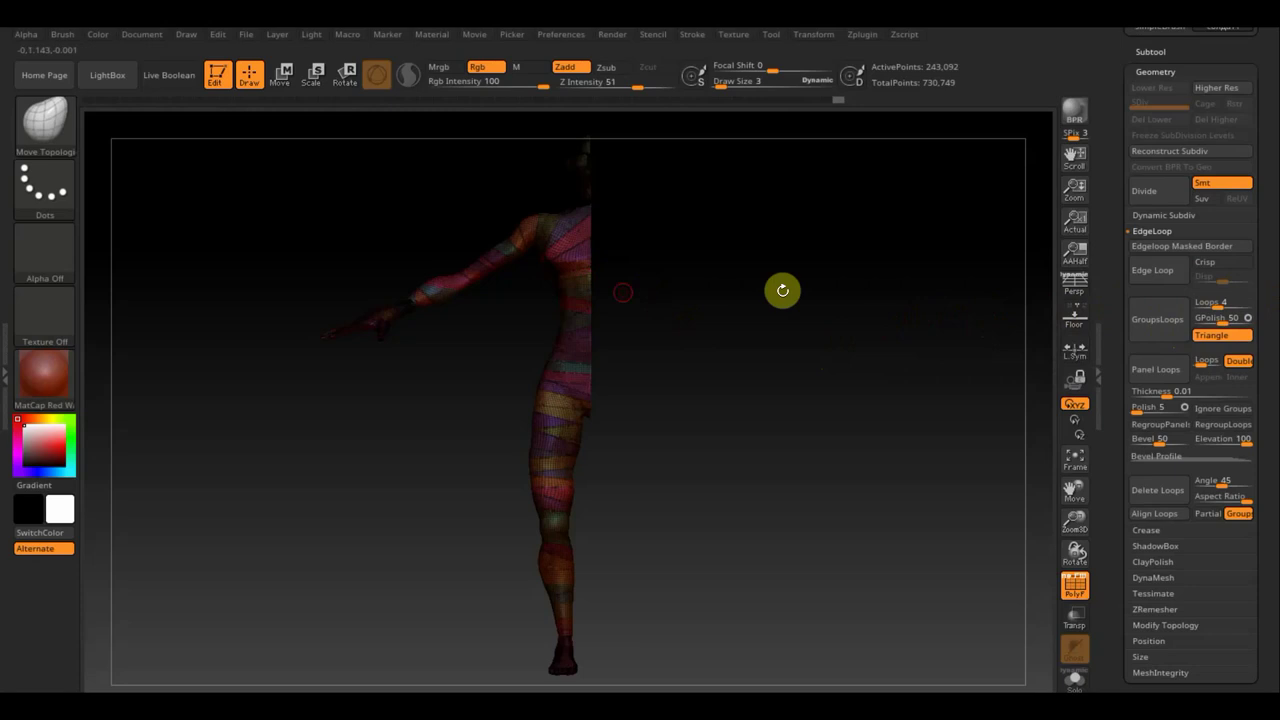
left_click(1158, 328)
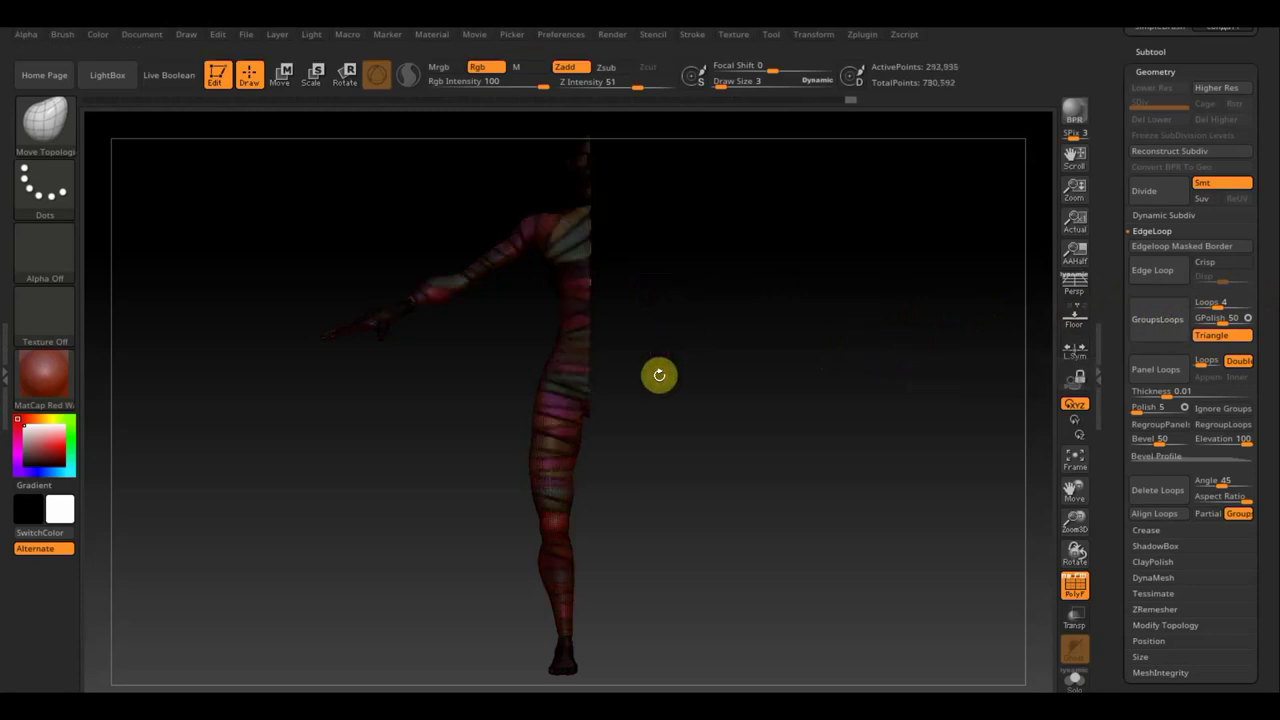
- Zoom in on torso and arm, isolate the thin loop-strip polygroups, and rotate to inspect them
left_click_drag(649, 360, 737, 531, "alt")
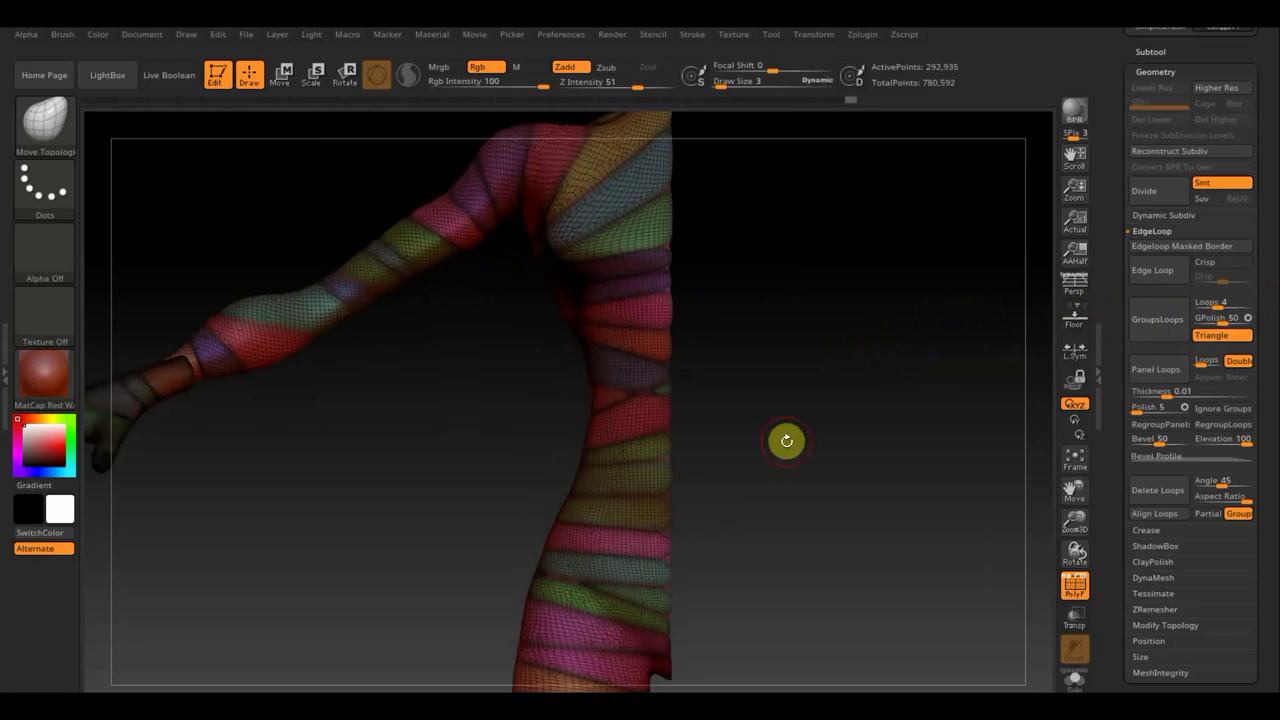
left_click_drag(790, 442, 810, 444, "alt")
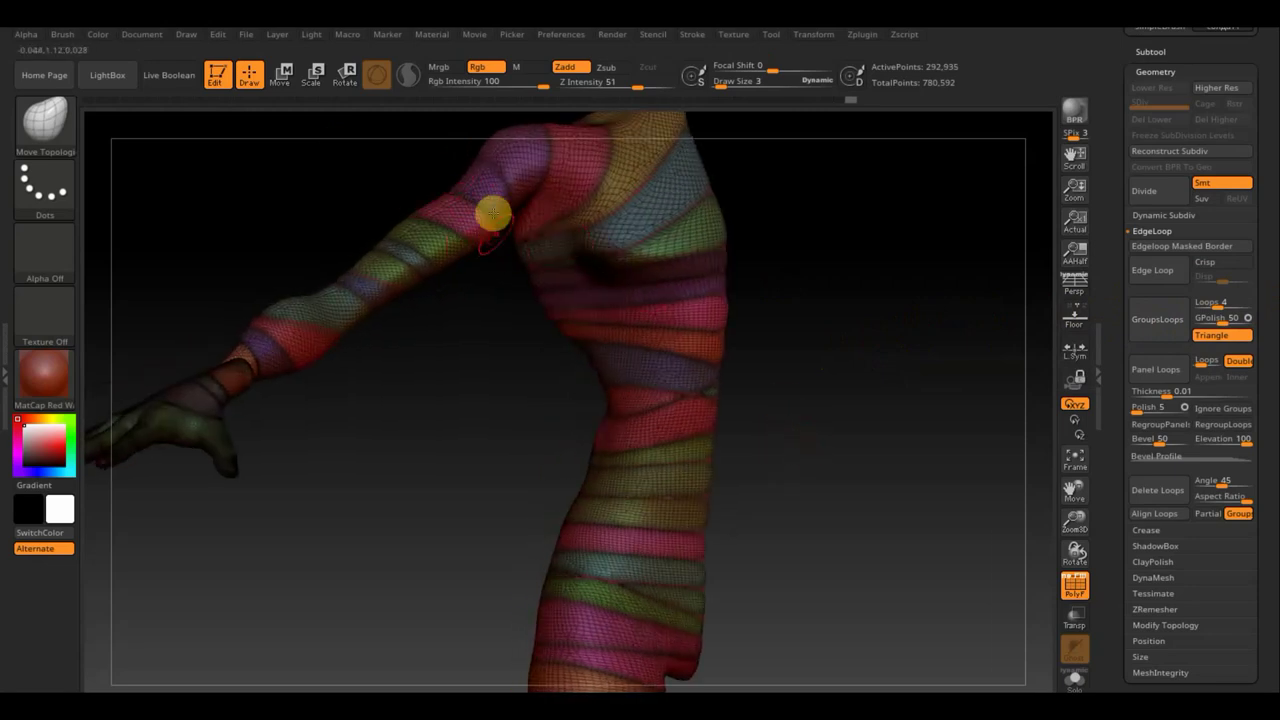
key("ctrl+shift")
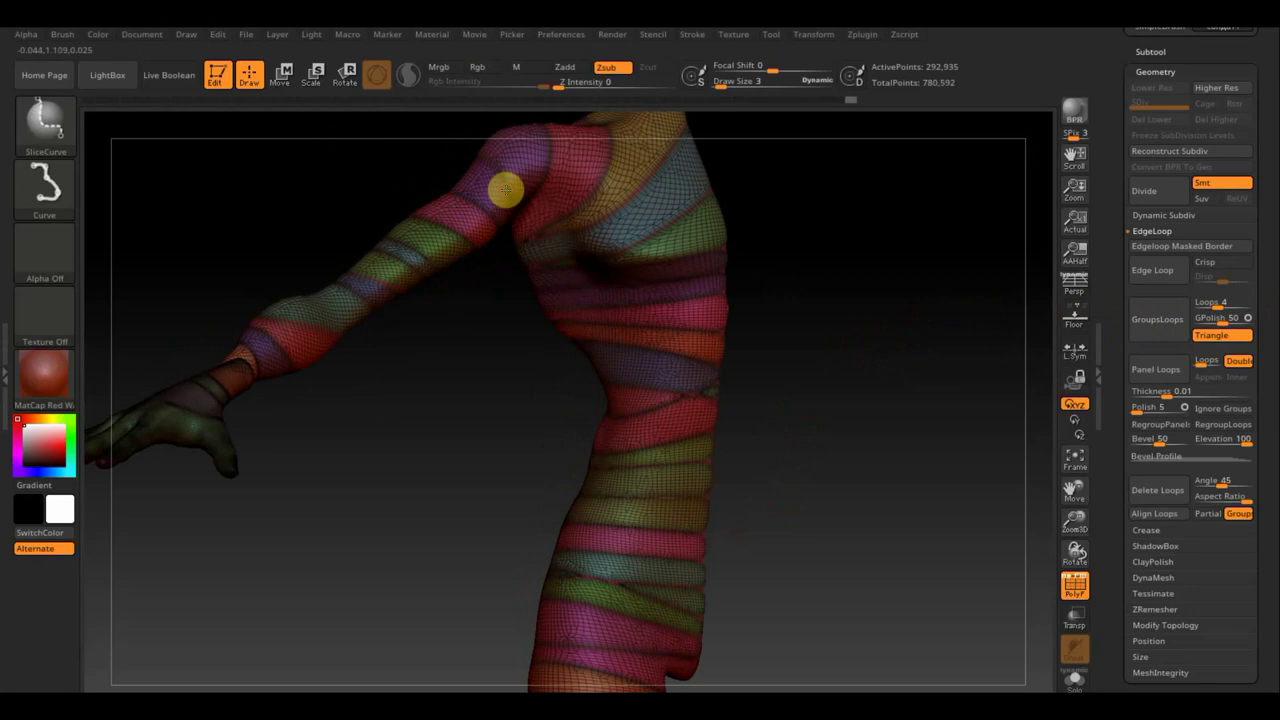
left_click(505, 190, "ctrl+shift")
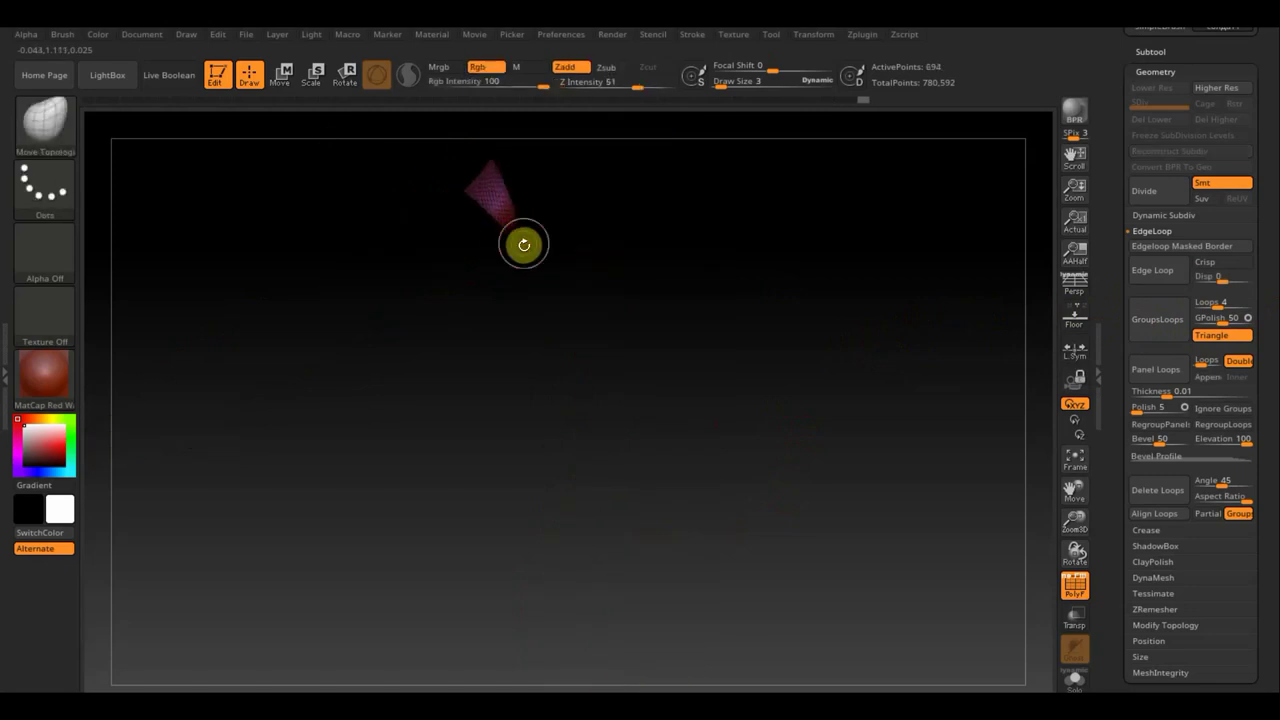
left_click(523, 252, "ctrl+shift")
left_click(612, 201, "ctrl+shift")
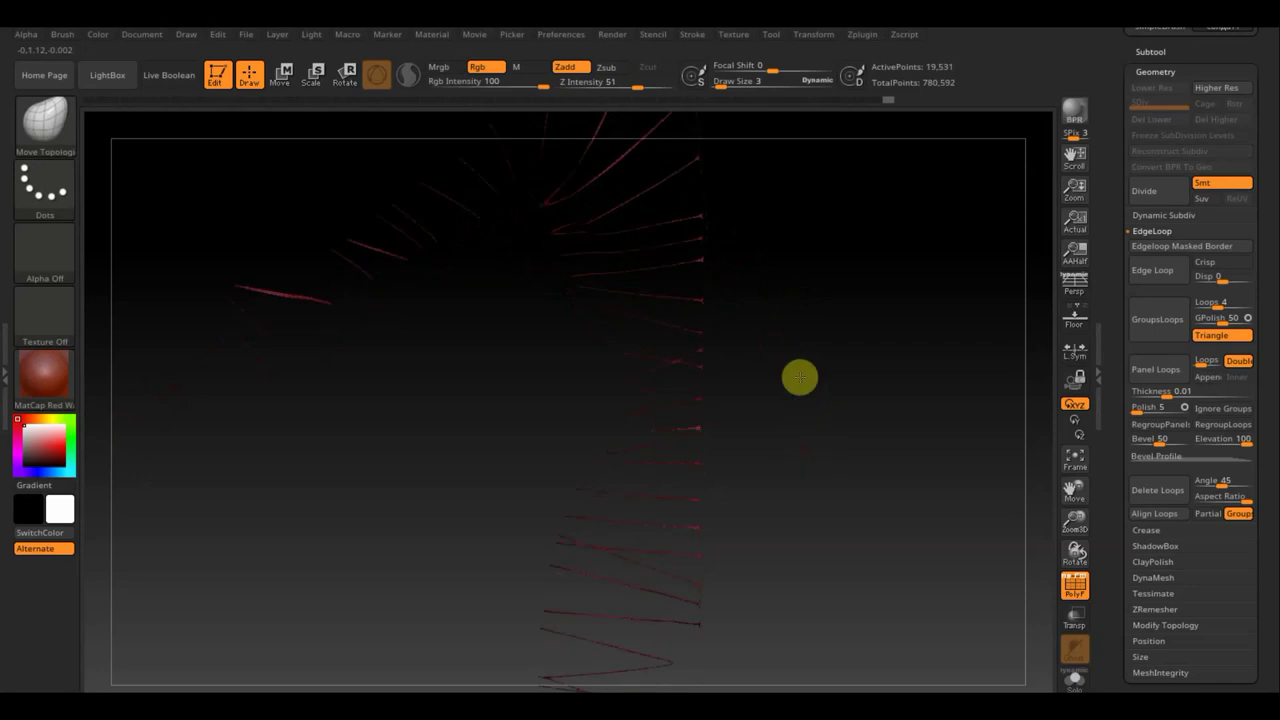
mouse_move(857, 300)
left_mouse_down()
mouse_move(888, 307)
mouse_move(815, 348)
left_mouse_up()
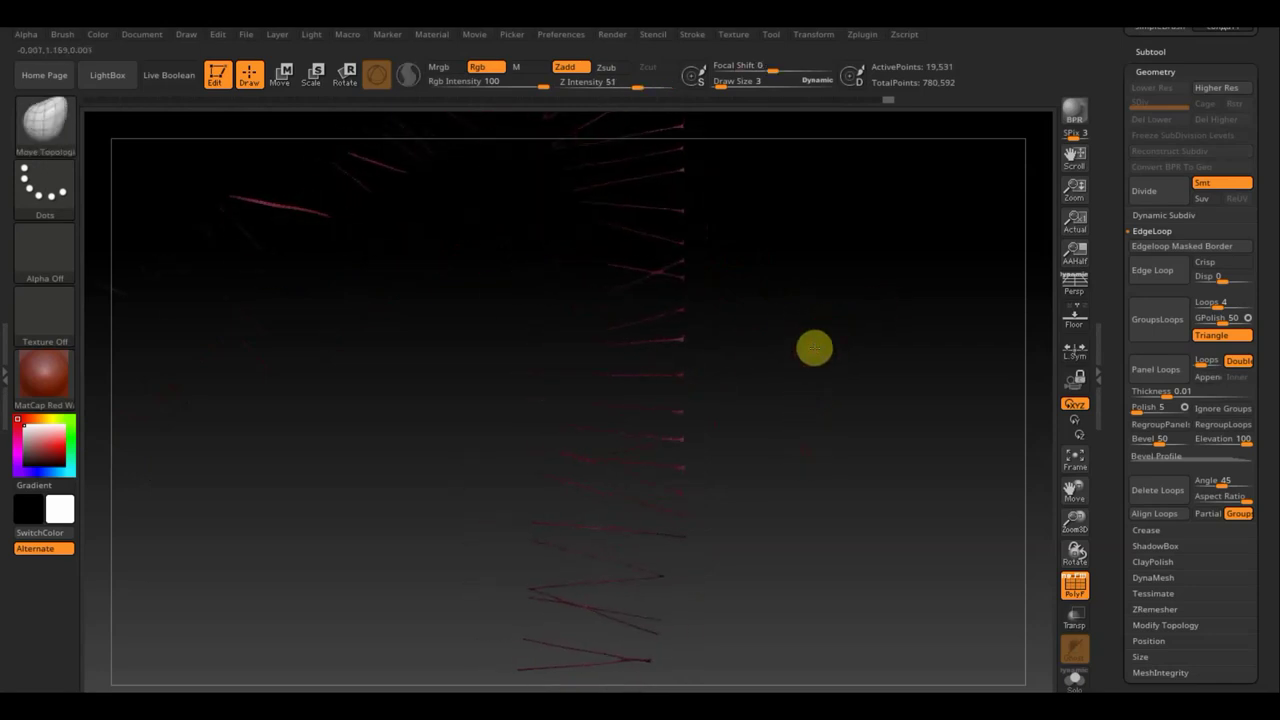
left_click_drag(815, 348, 808, 457)
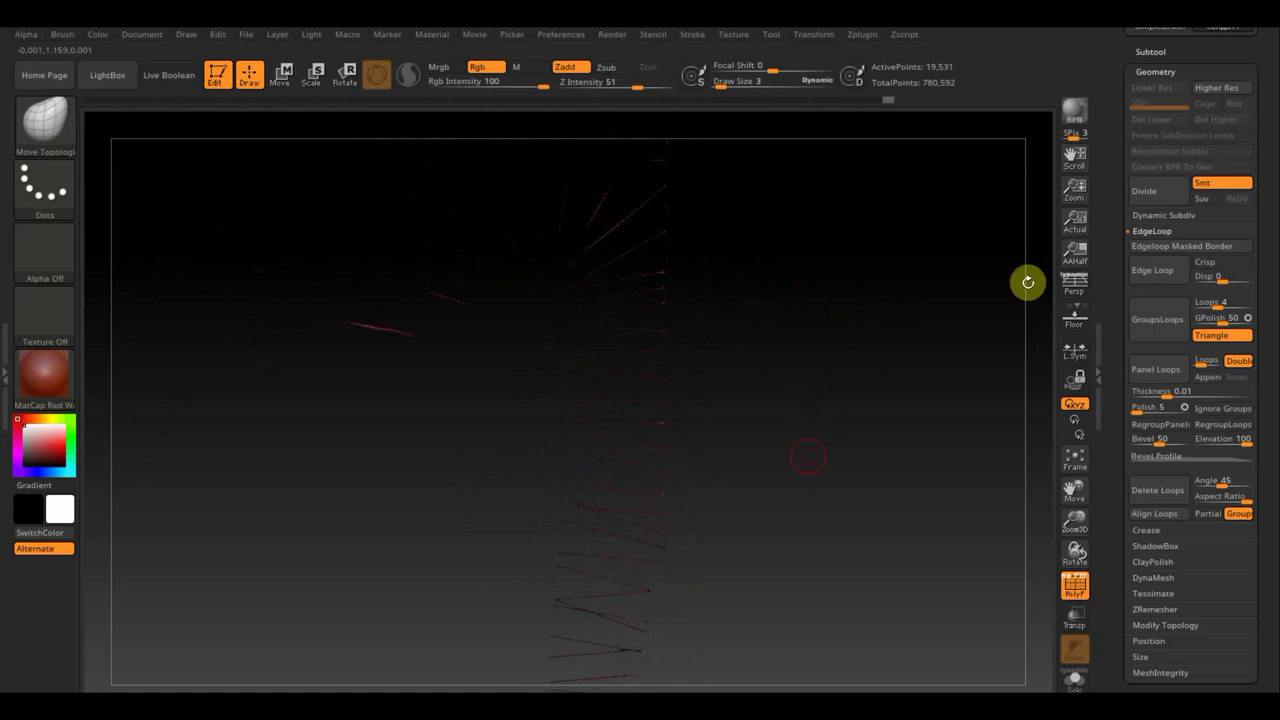
- Open the Subtool list, select the солдат subtool, and expand the Split options
left_click(1152, 51)
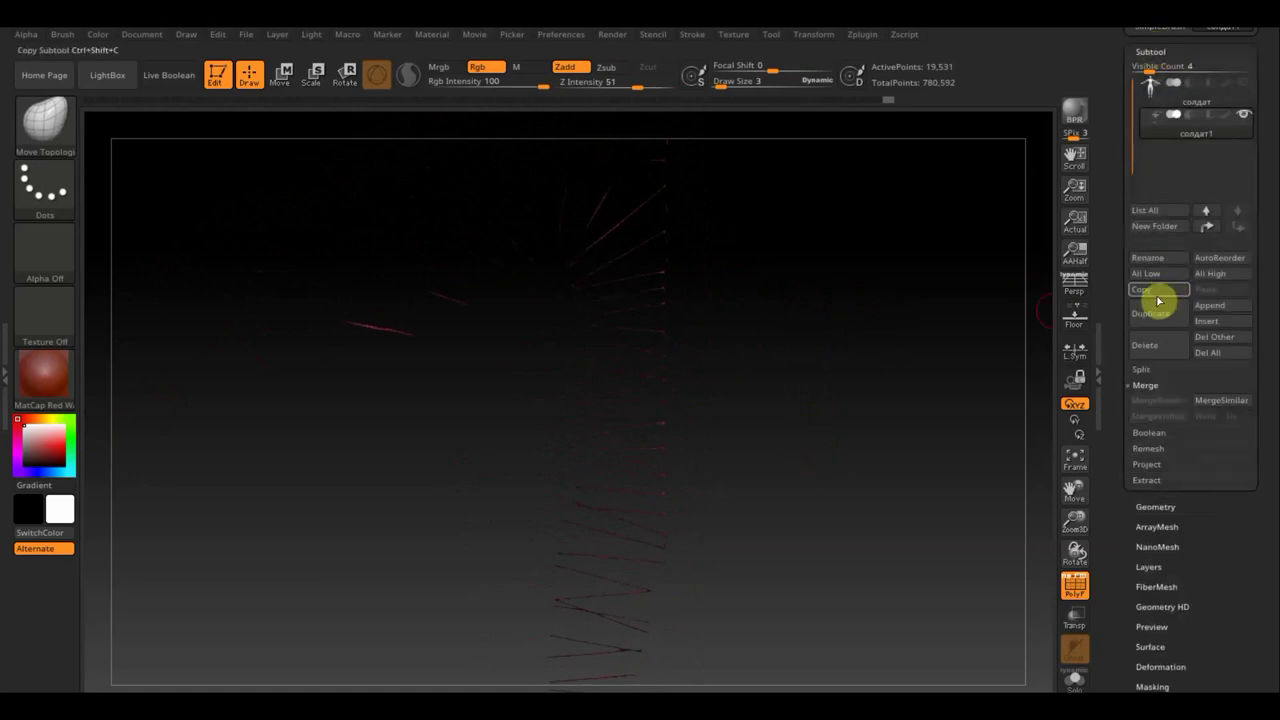
left_click(1170, 82)
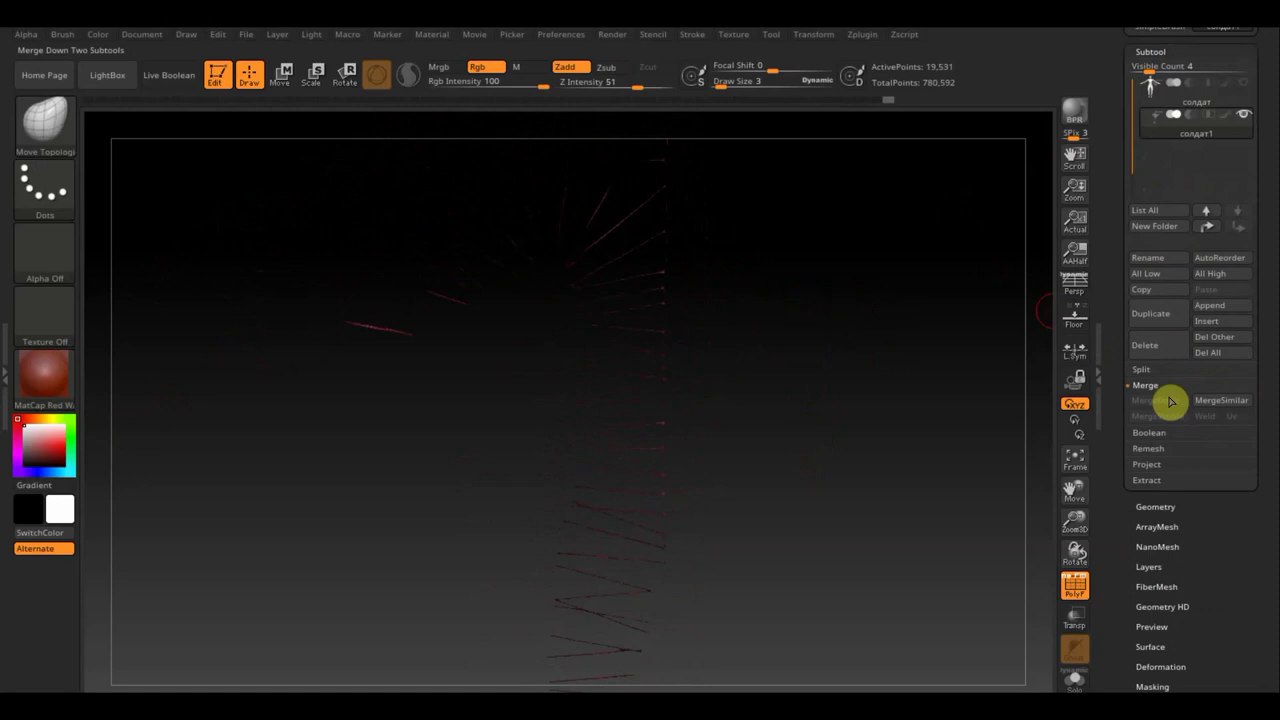
left_click(1141, 372)
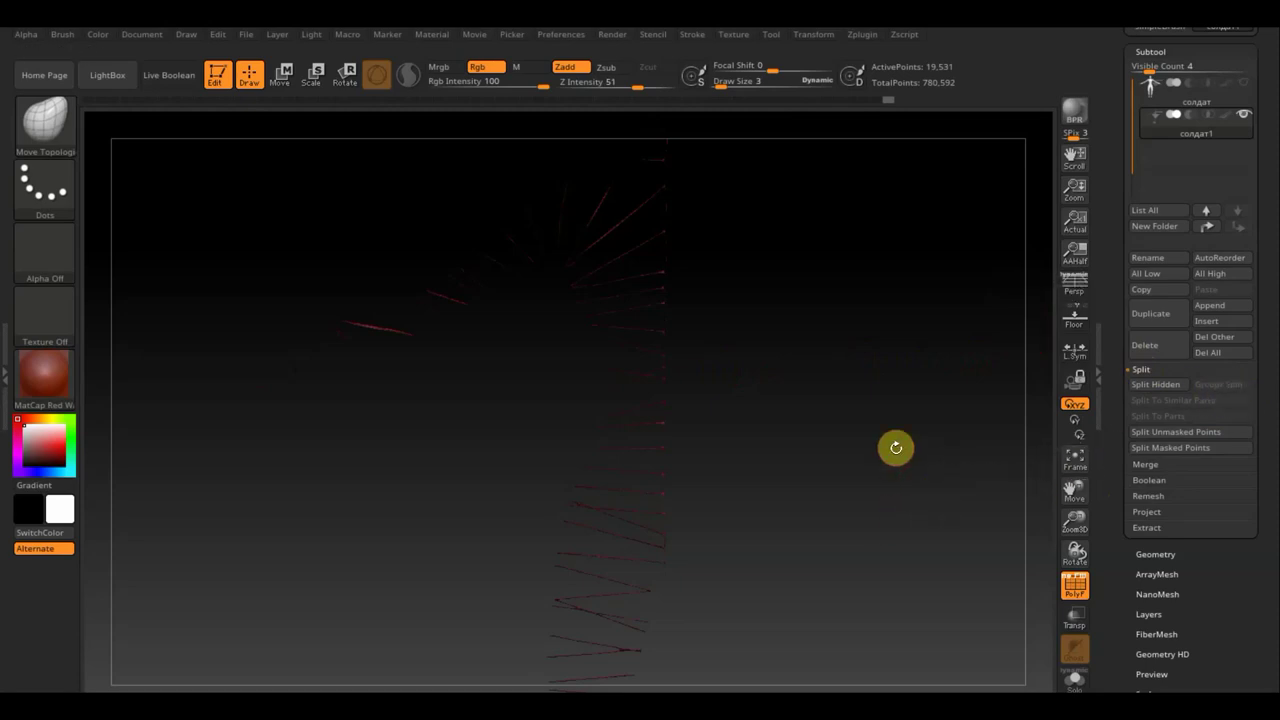
- Unhide the body and toggle visibility of the small red and waist-band polygroups
left_click(893, 448, "ctrl+shift")
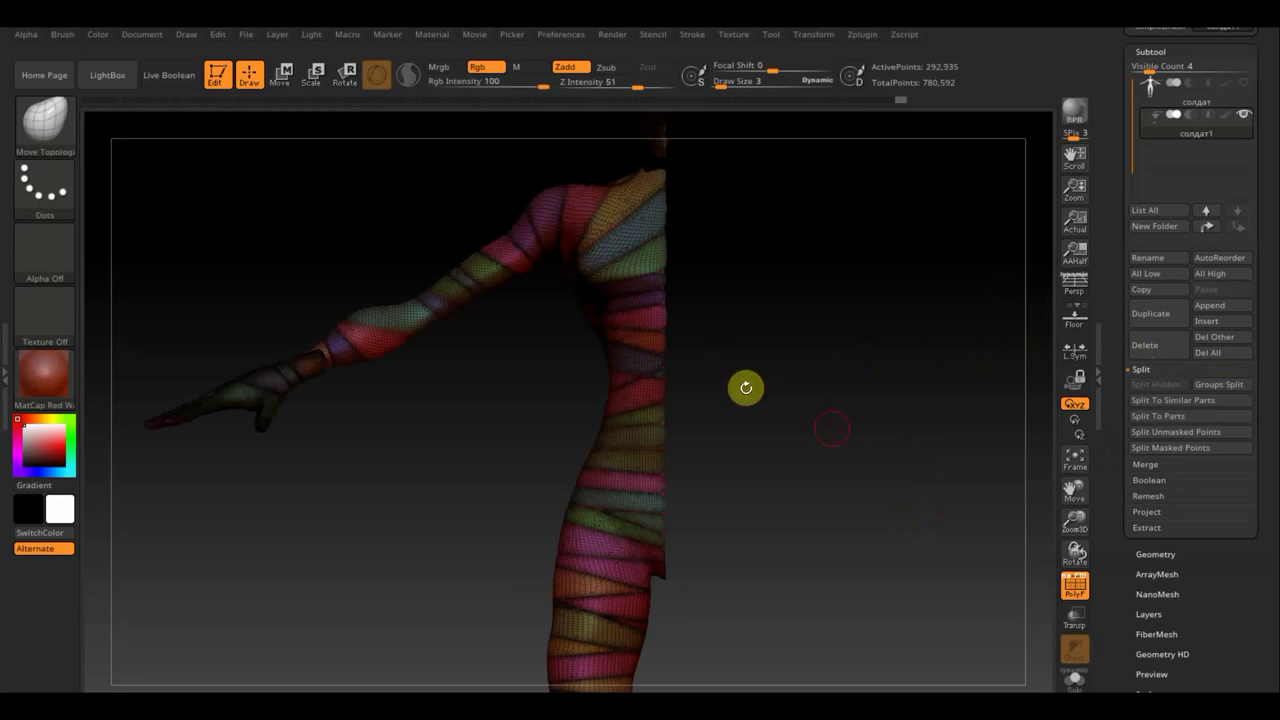
left_click(658, 338, "ctrl+shift")
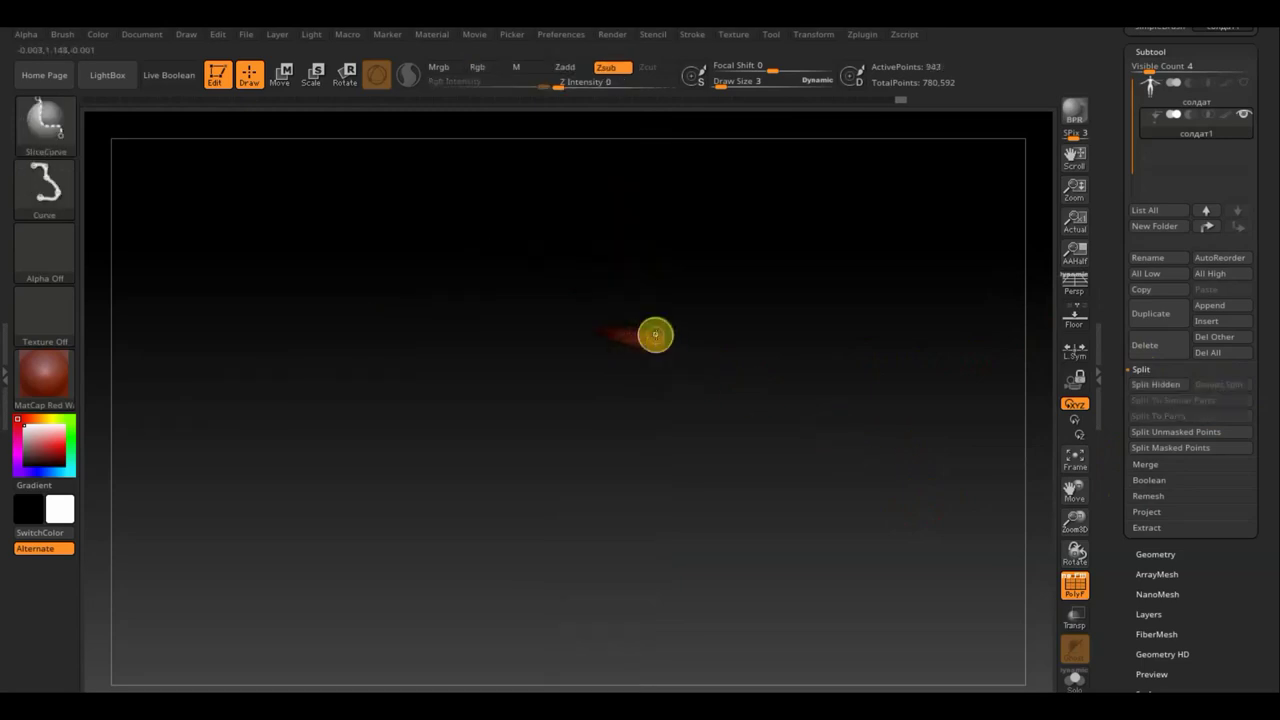
left_click(690, 348, "ctrl+shift")
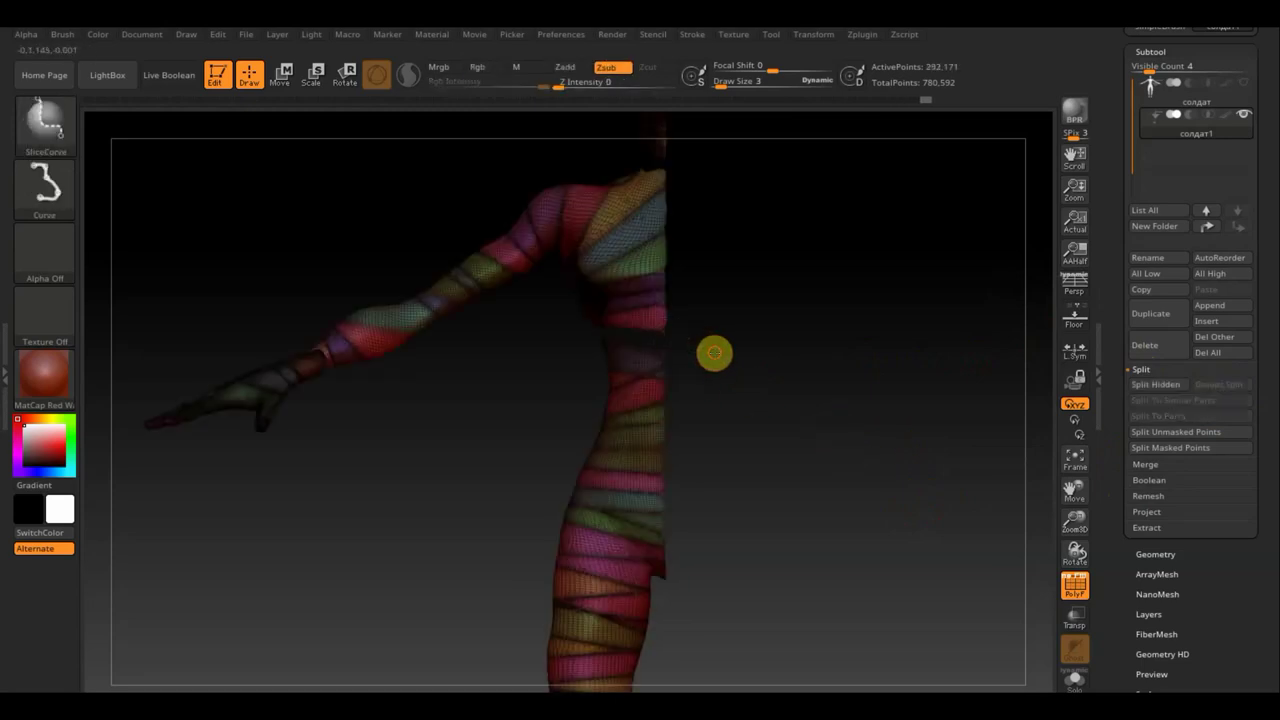
left_click(712, 351, "ctrl+shift")
left_click(656, 333, "ctrl+shift")
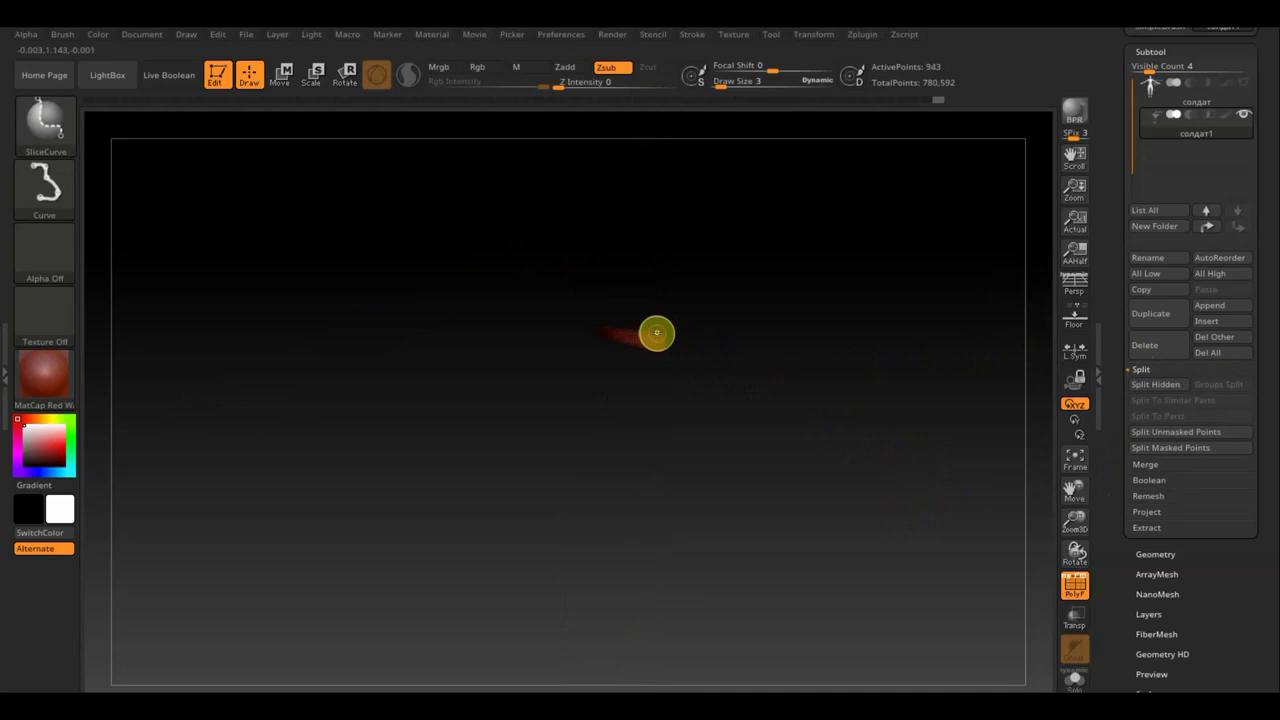
left_click(658, 335, "ctrl+shift")
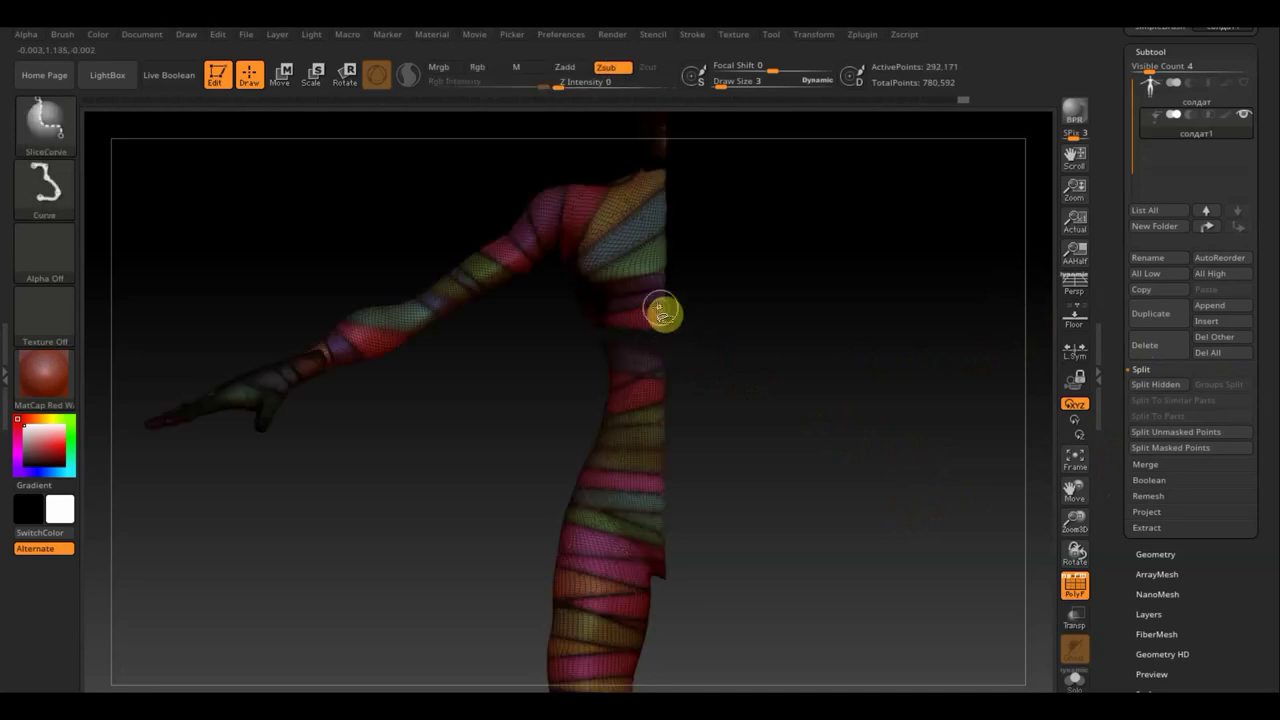
left_click(723, 323, "ctrl+shift")
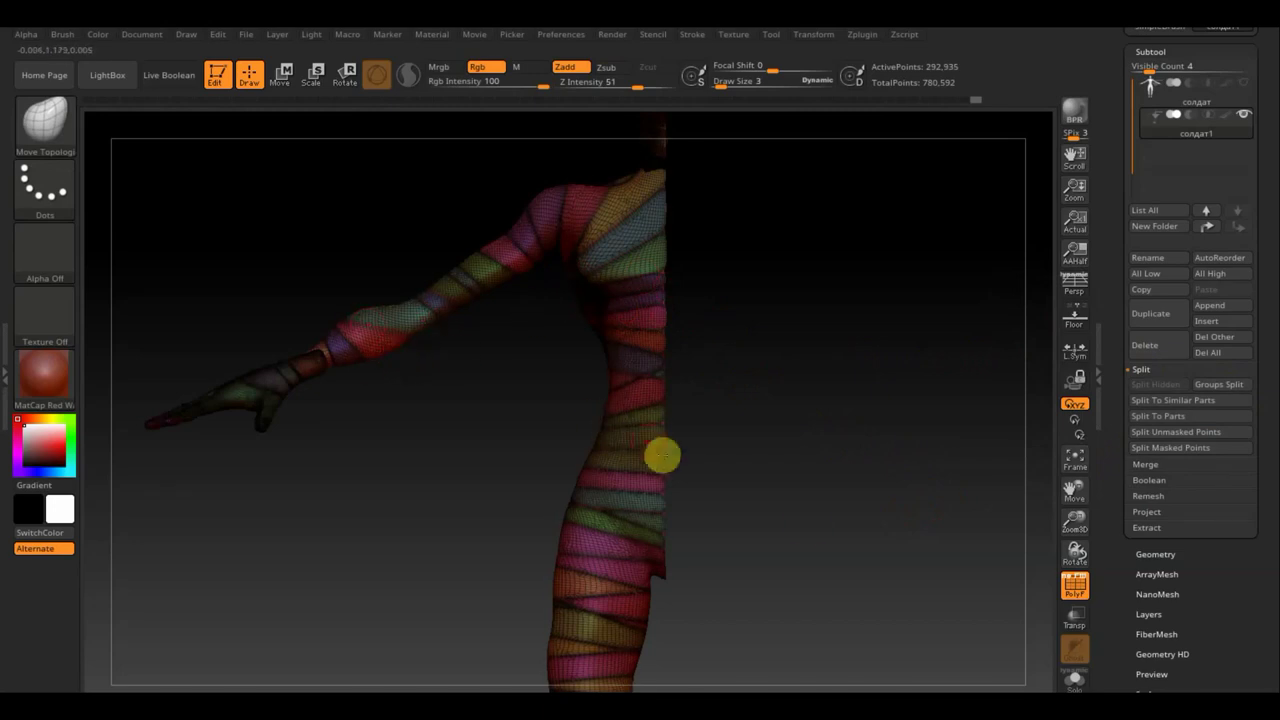
- Regroup the body by connected pieces from the Polygroups options
mouse_move(797, 535)
left_mouse_down()
mouse_move(771, 451)
mouse_move(677, 483)
mouse_move(769, 486)
left_mouse_up()
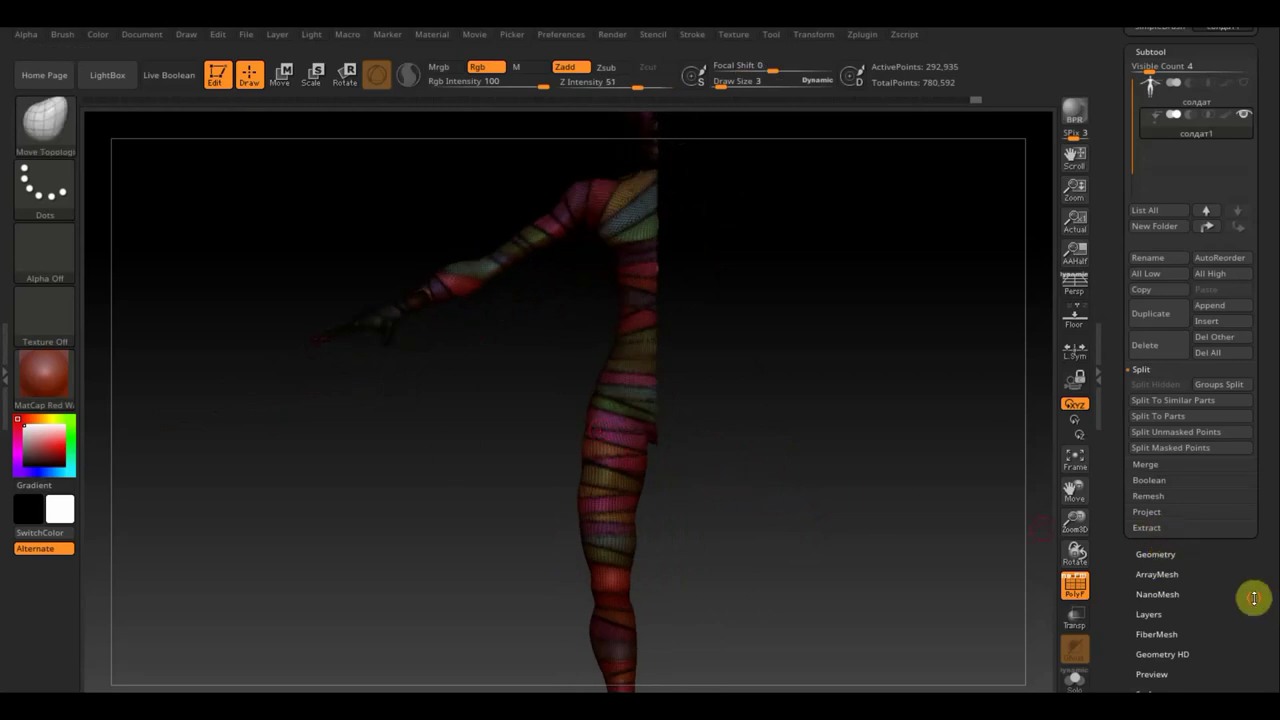
mouse_move(1251, 597)
left_mouse_down()
mouse_move(1257, 503)
mouse_move(1209, 474)
left_mouse_up()
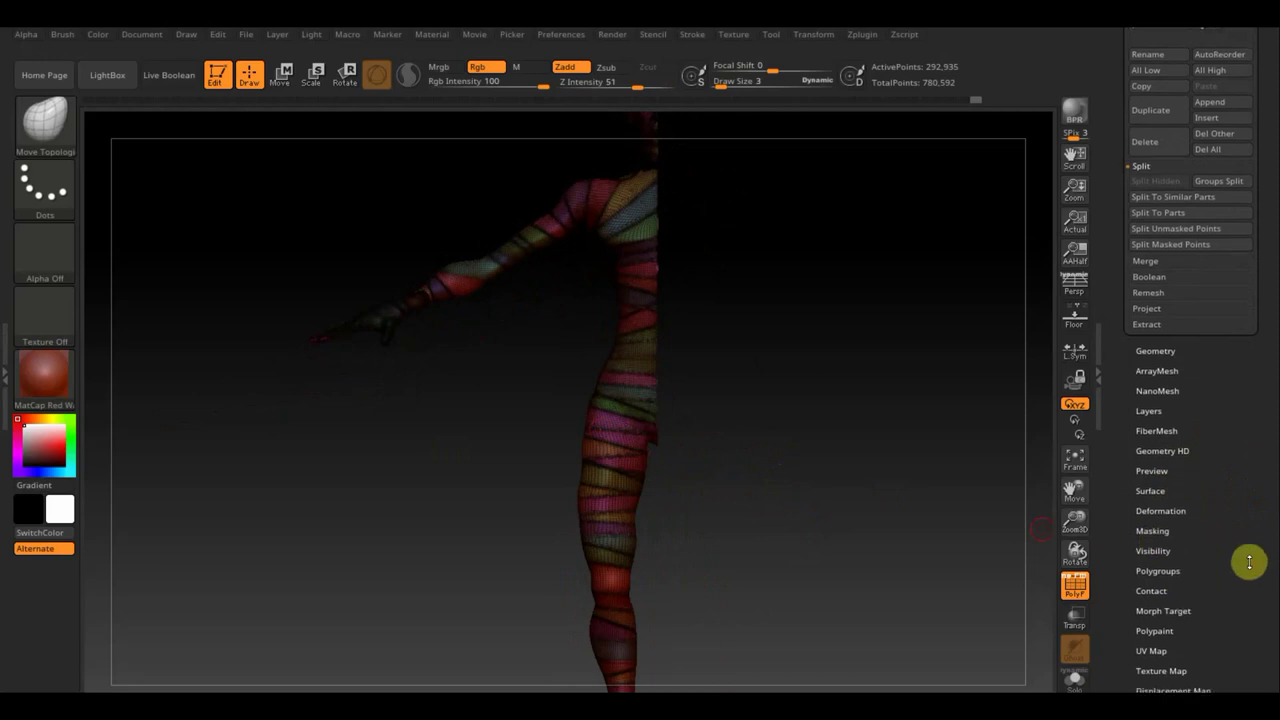
left_click_drag(1251, 560, 1214, 557)
left_click(1187, 560)
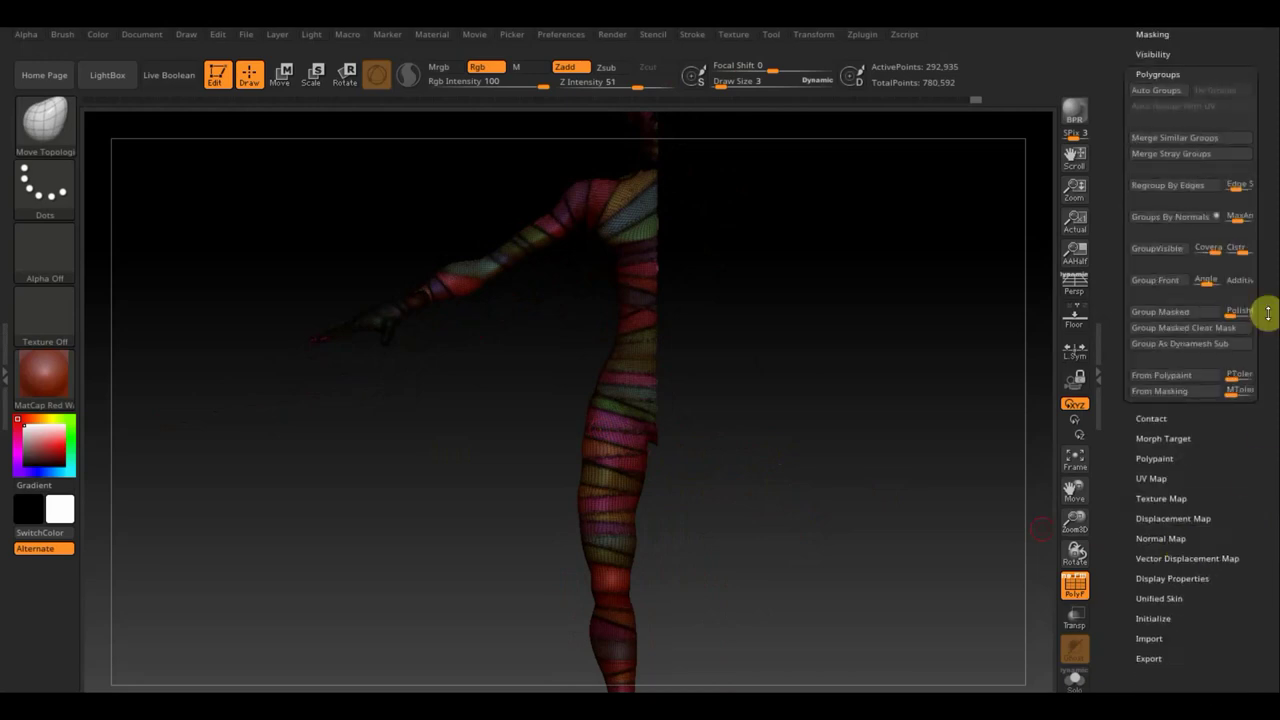
left_click(1165, 92)
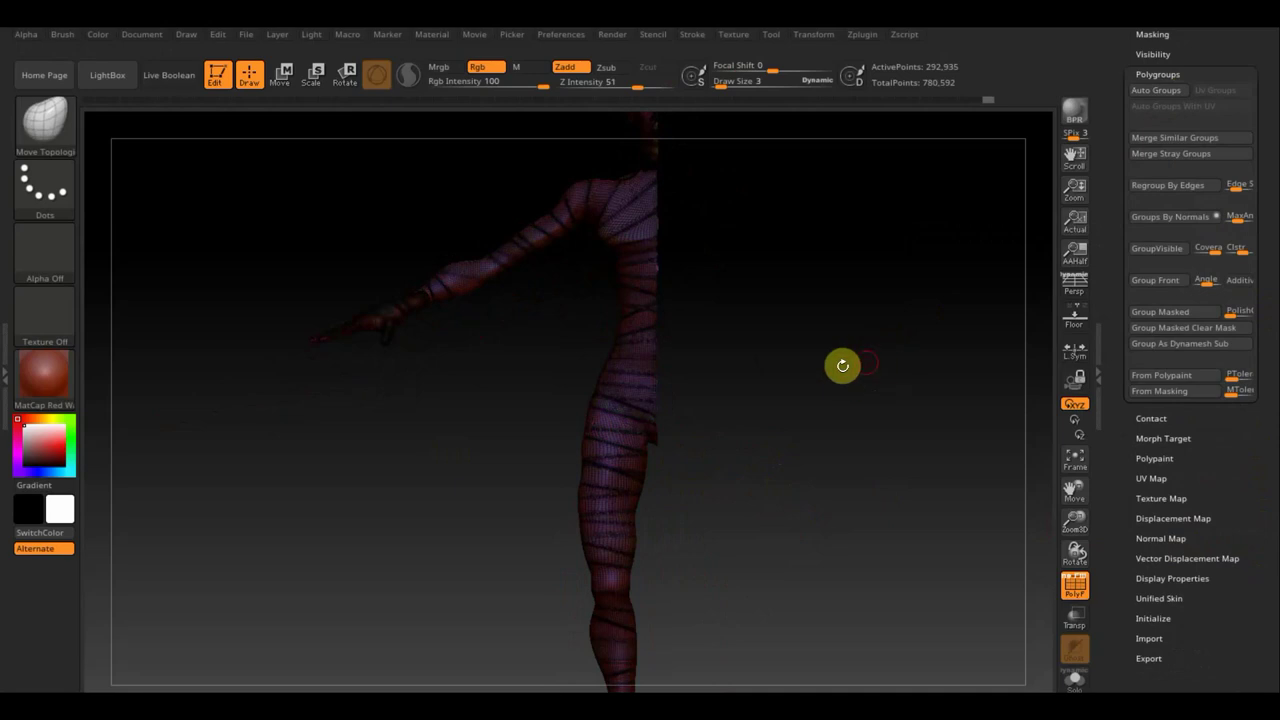
- Hide and reveal the hand polygroup, then show the whole body and expand Geometry
left_click_drag(863, 337, 869, 454)
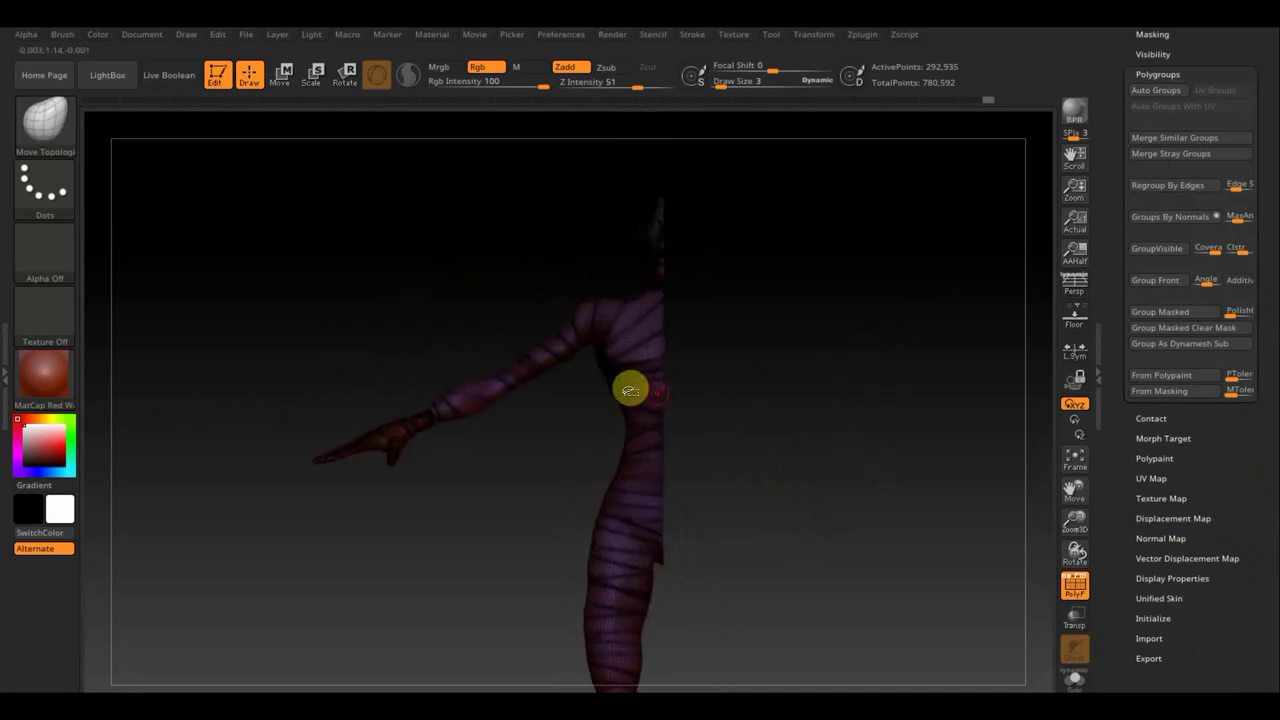
left_click(638, 333, "ctrl+shift")
left_click(640, 335, "ctrl+shift")
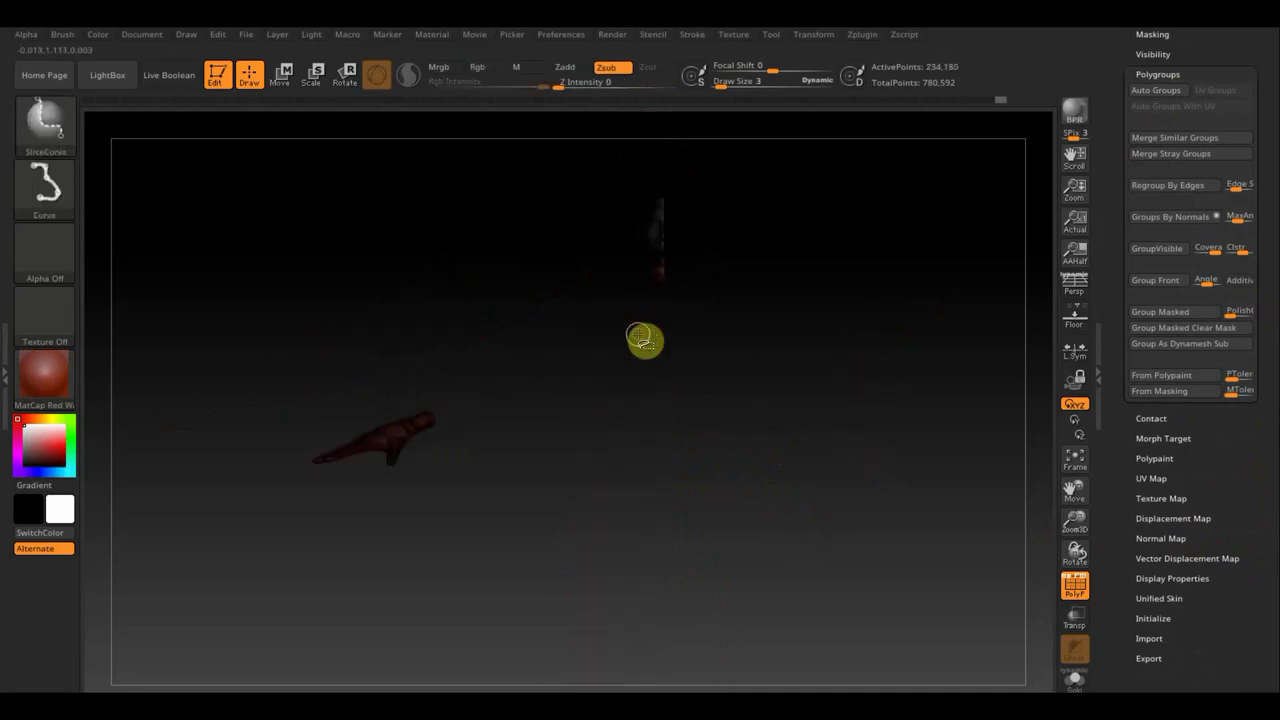
left_click(760, 380, "ctrl+shift")
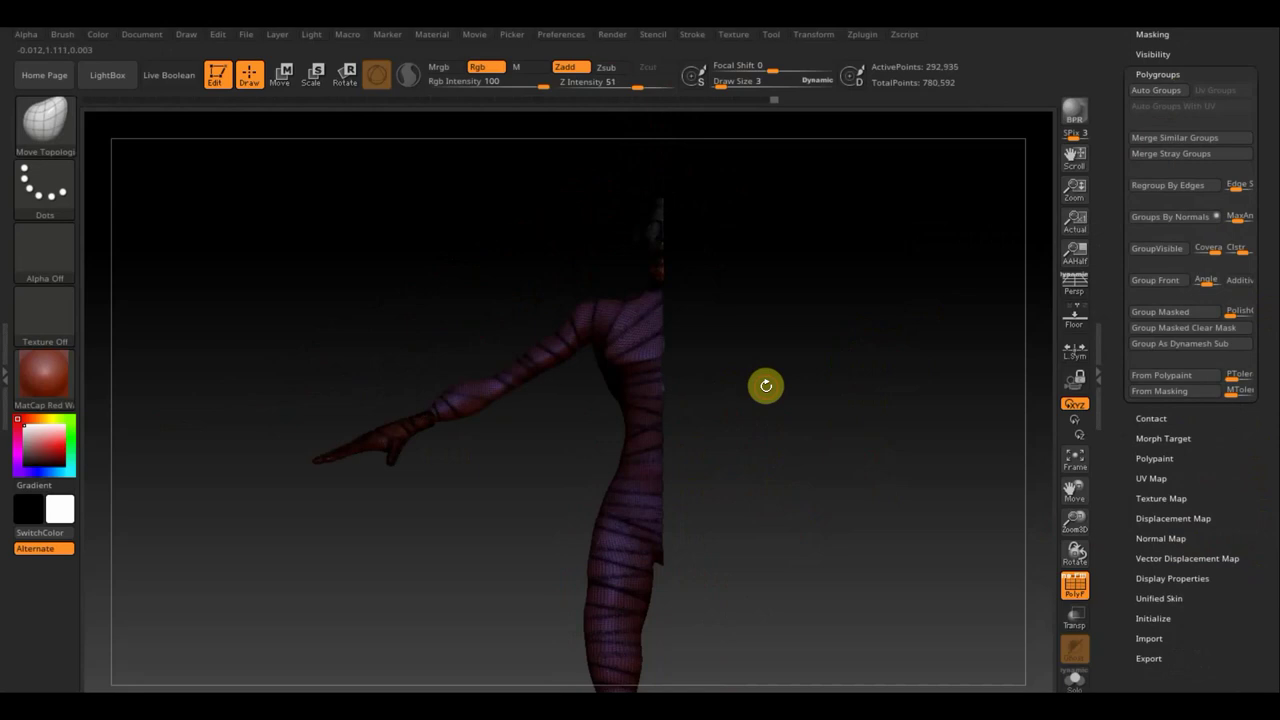
left_click(766, 385, "ctrl+shift")
left_click(766, 385, "ctrl+shift")
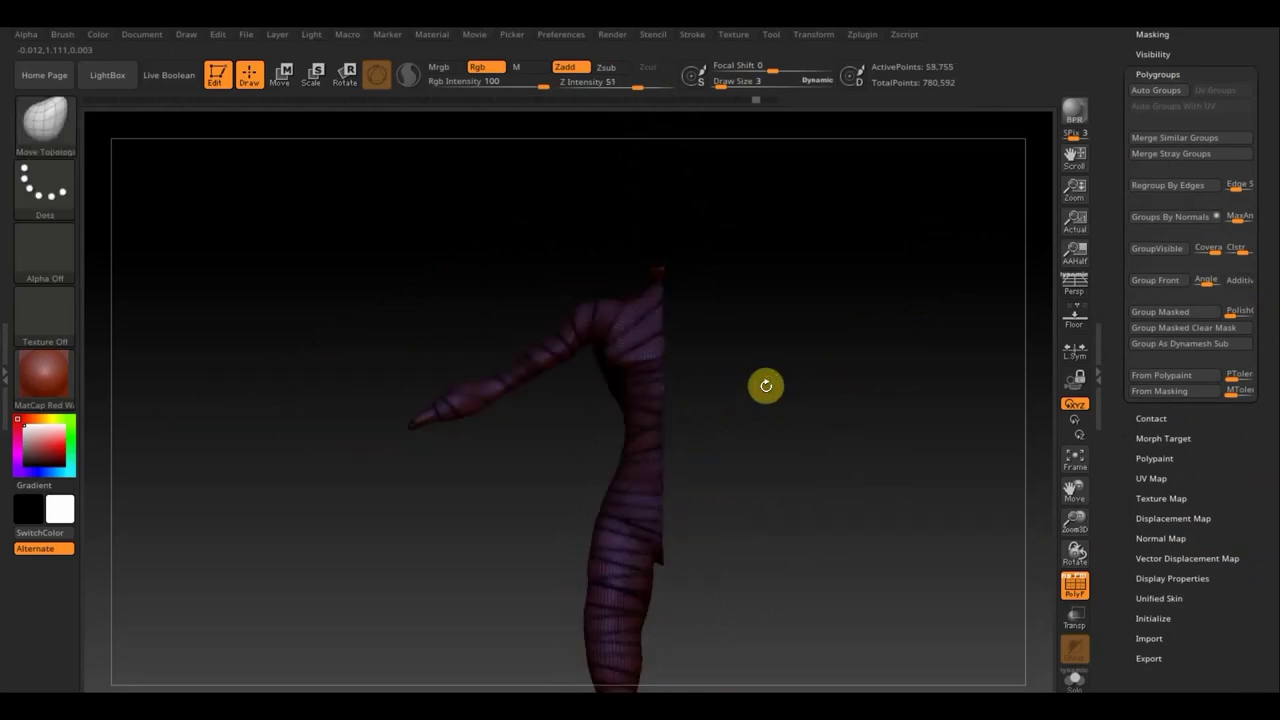
left_click(766, 385, "ctrl+shift")
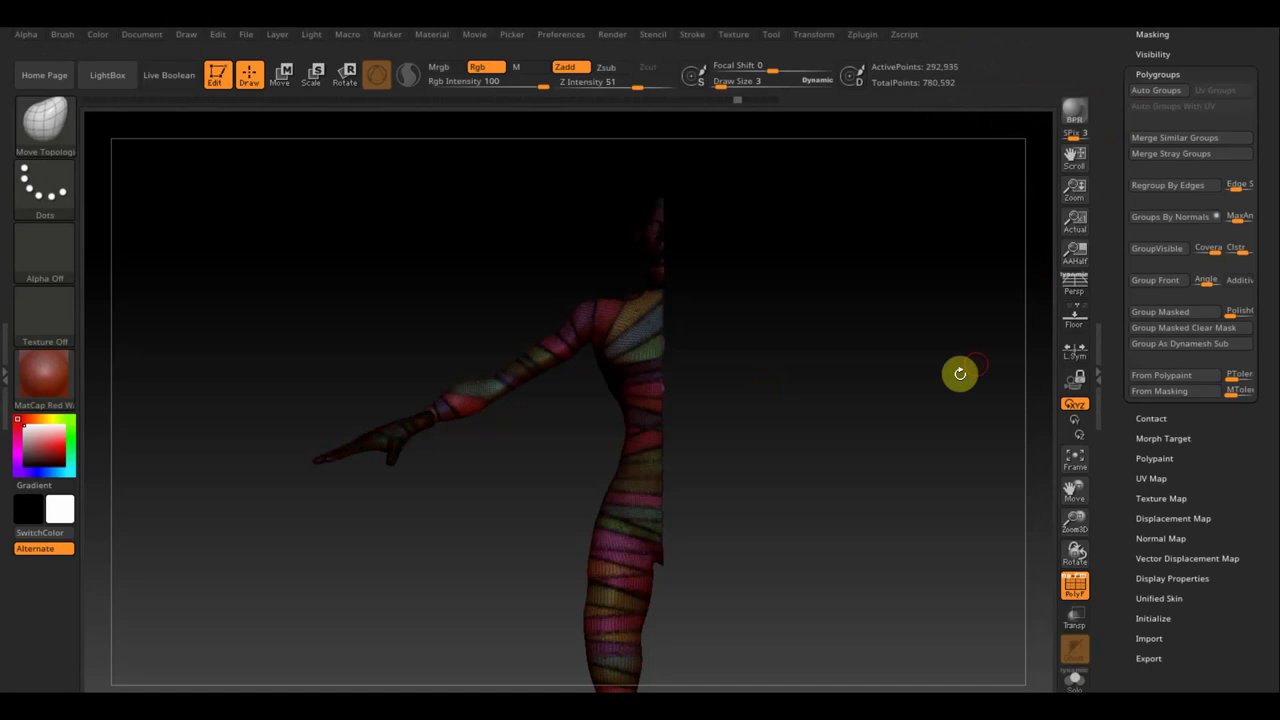
left_click(818, 447)
left_click(1000, 376)
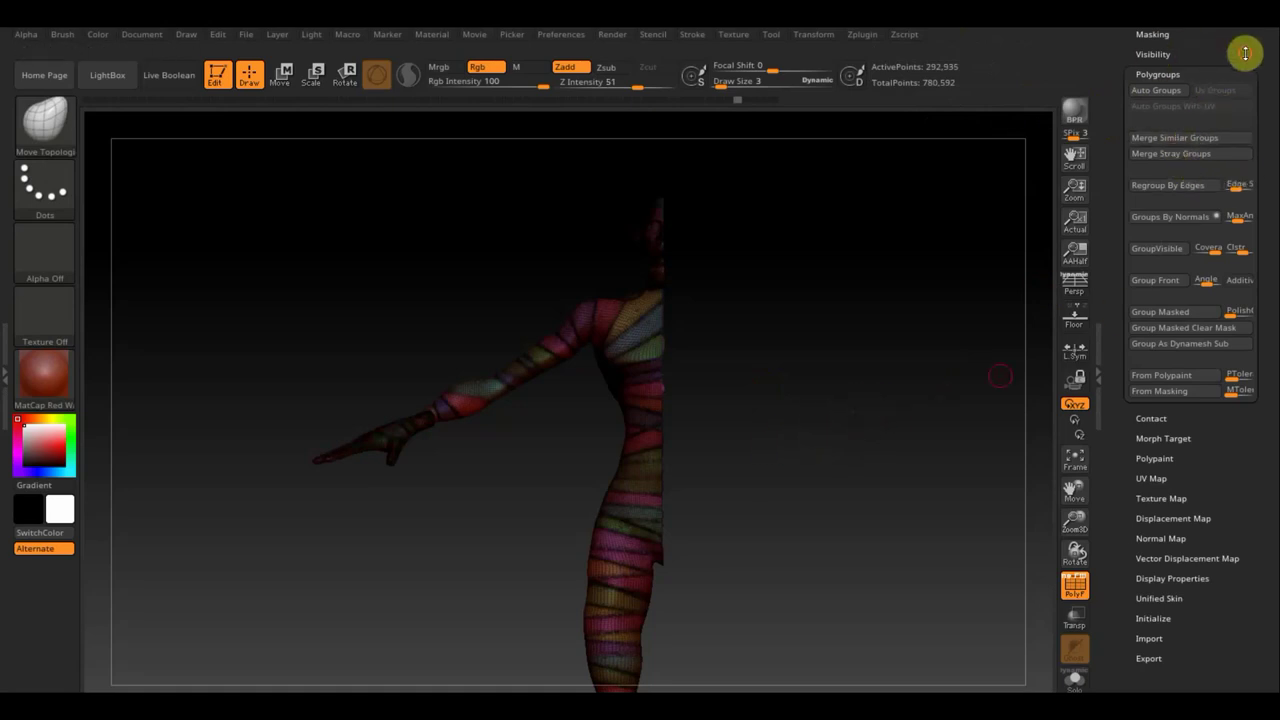
left_click_drag(1240, 51, 1240, 166)
- Try Panel Loops, undo, then rebuild the polygroup panels at Thickness 0.00137
left_click(1157, 118)
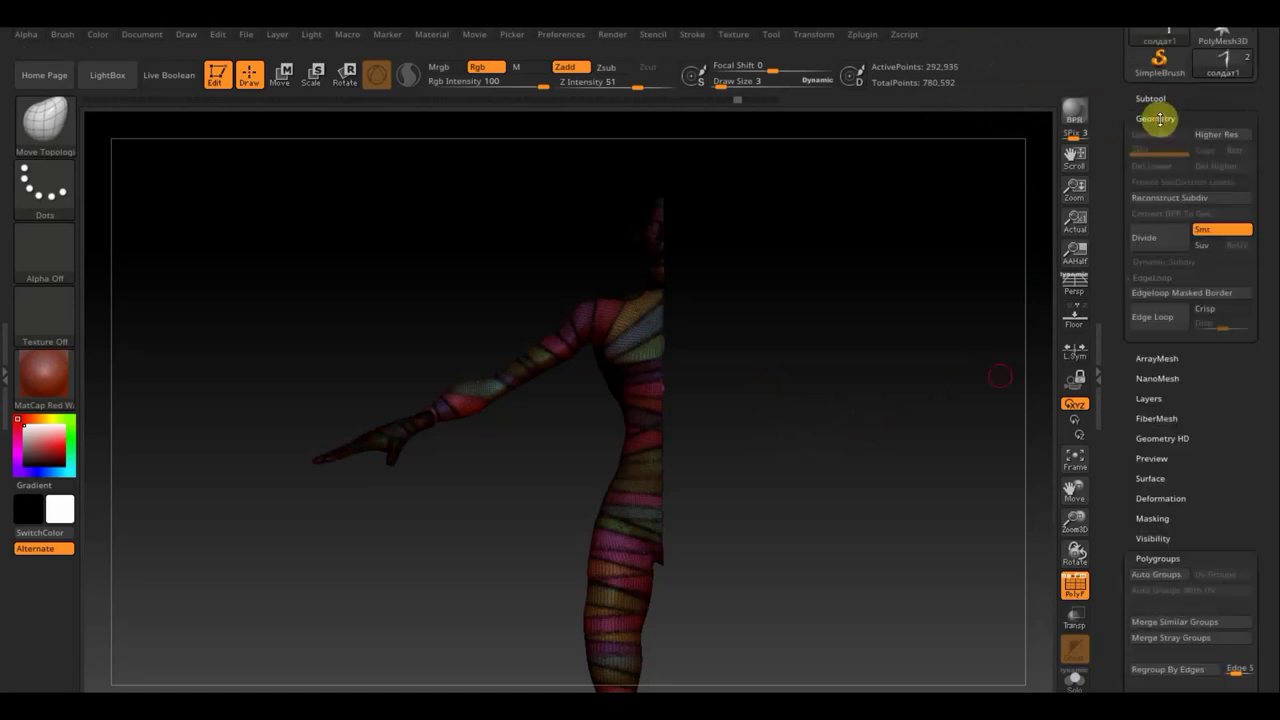
scroll(1273, 300, "down", 1)
scroll(1269, 277, "down", 2)
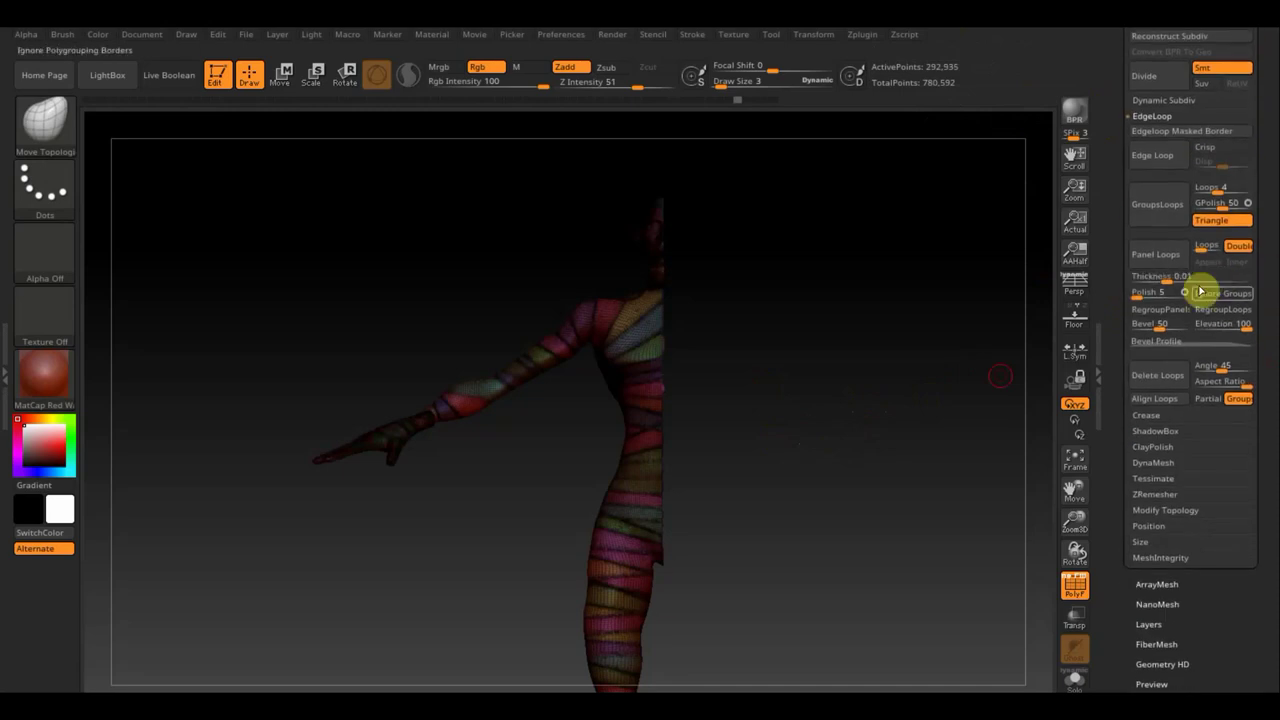
left_click(1160, 260)
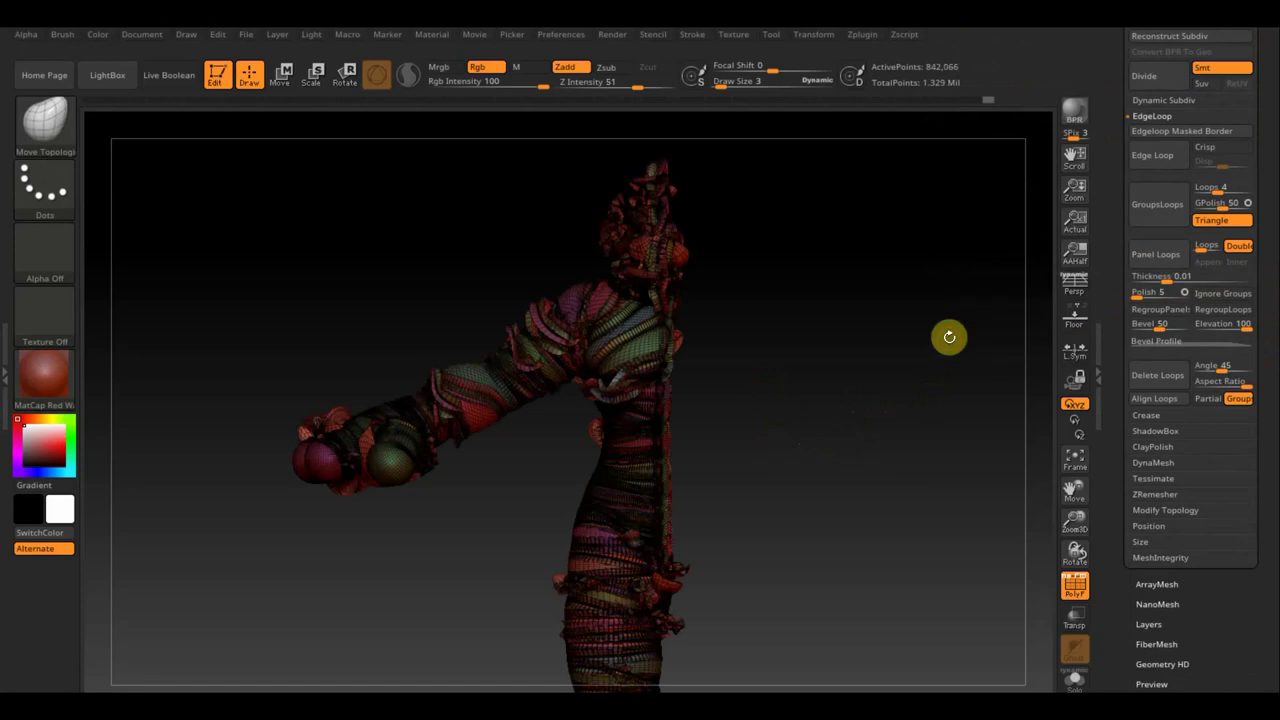
key("ctrl+z")
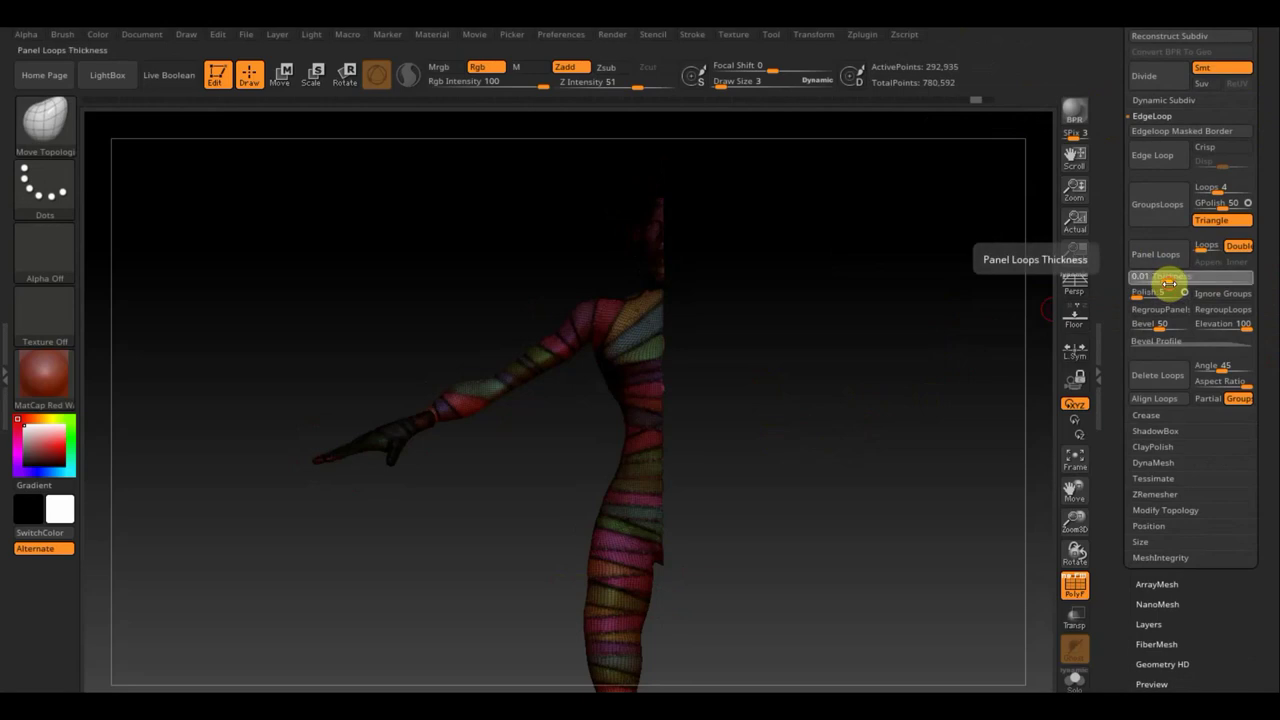
left_click_drag(1168, 284, 1153, 287)
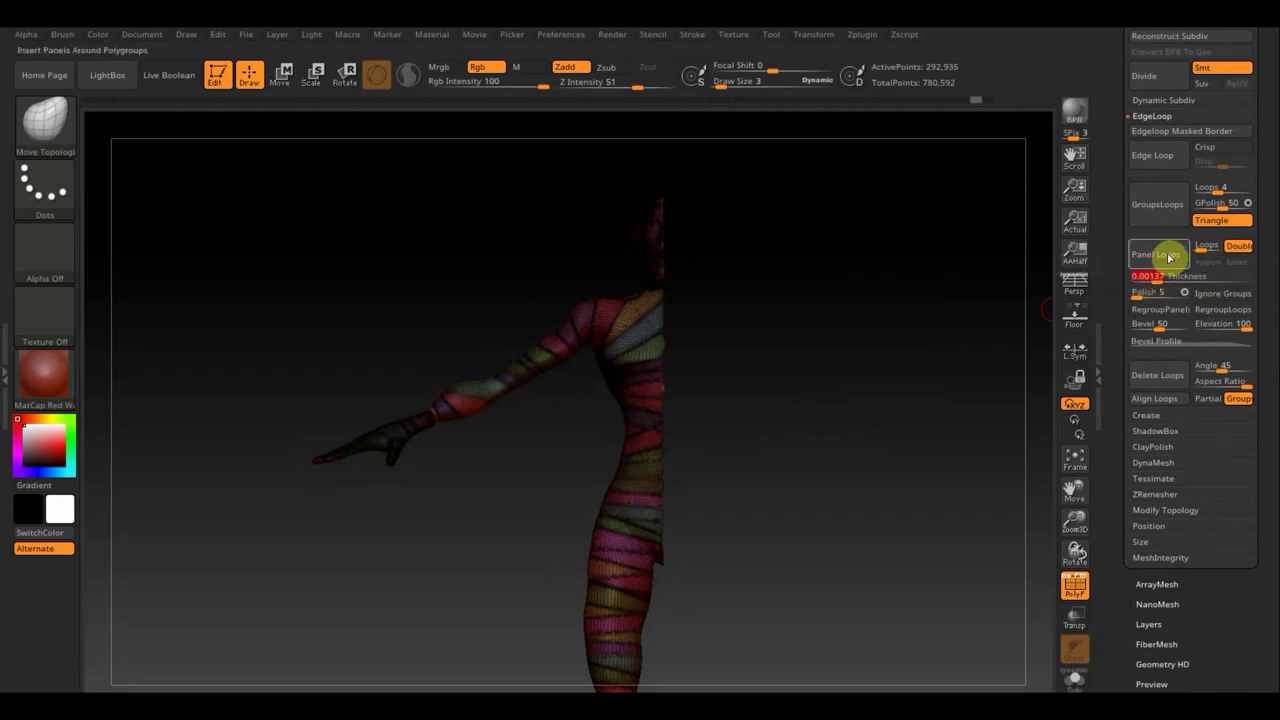
left_click(1161, 256)
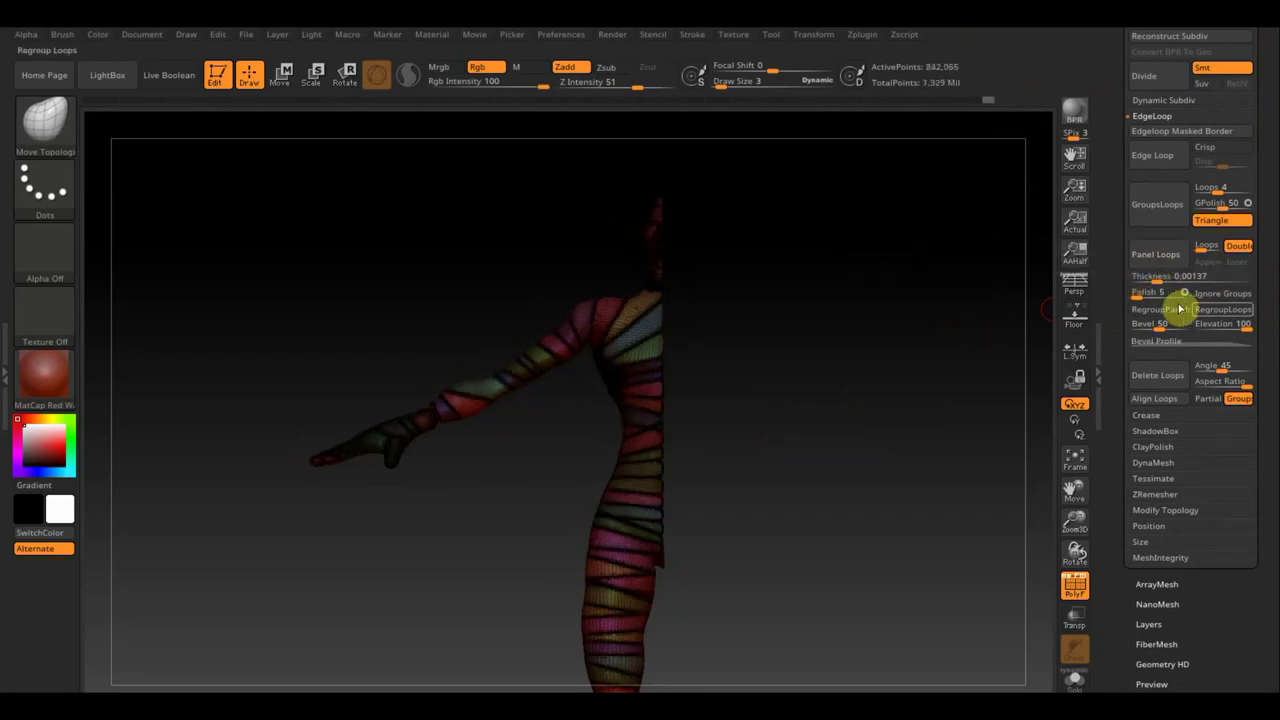
mouse_move(811, 449)
left_mouse_down()
mouse_move(866, 451)
mouse_move(811, 457)
left_mouse_up()
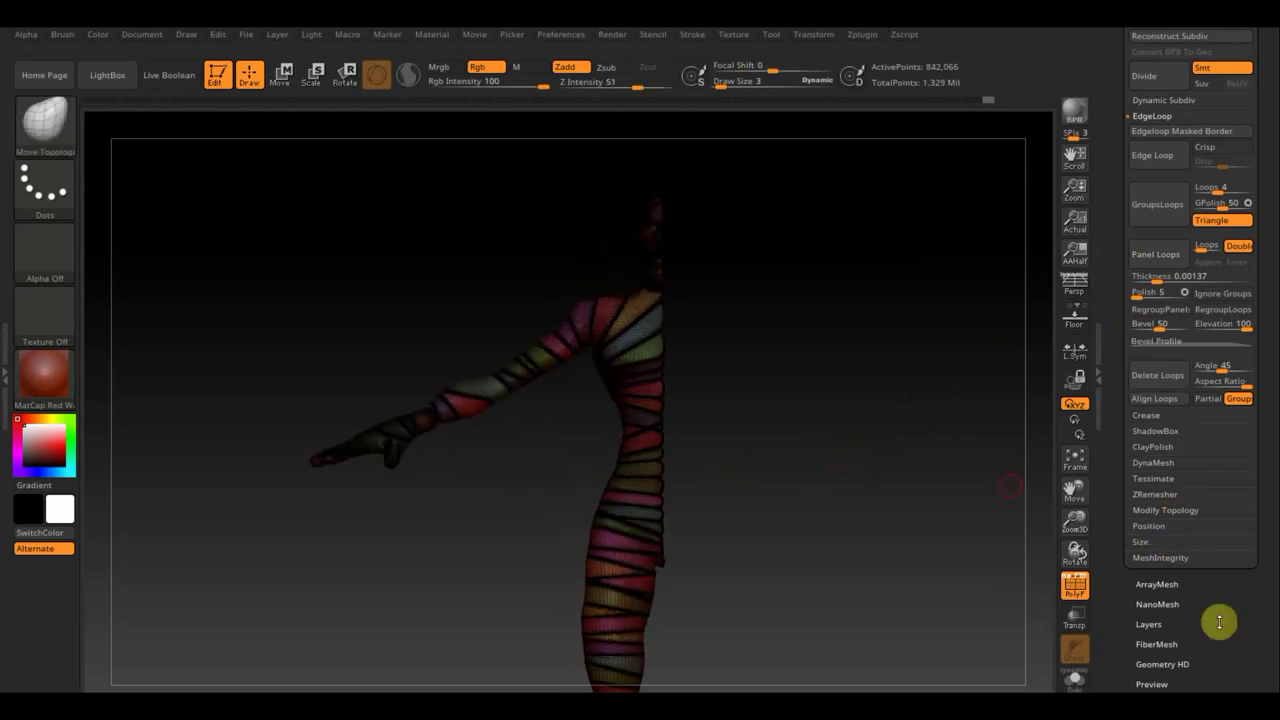
mouse_move(1220, 620)
left_mouse_down()
mouse_move(1228, 523)
mouse_move(1195, 533)
mouse_move(1208, 478)
left_mouse_up()
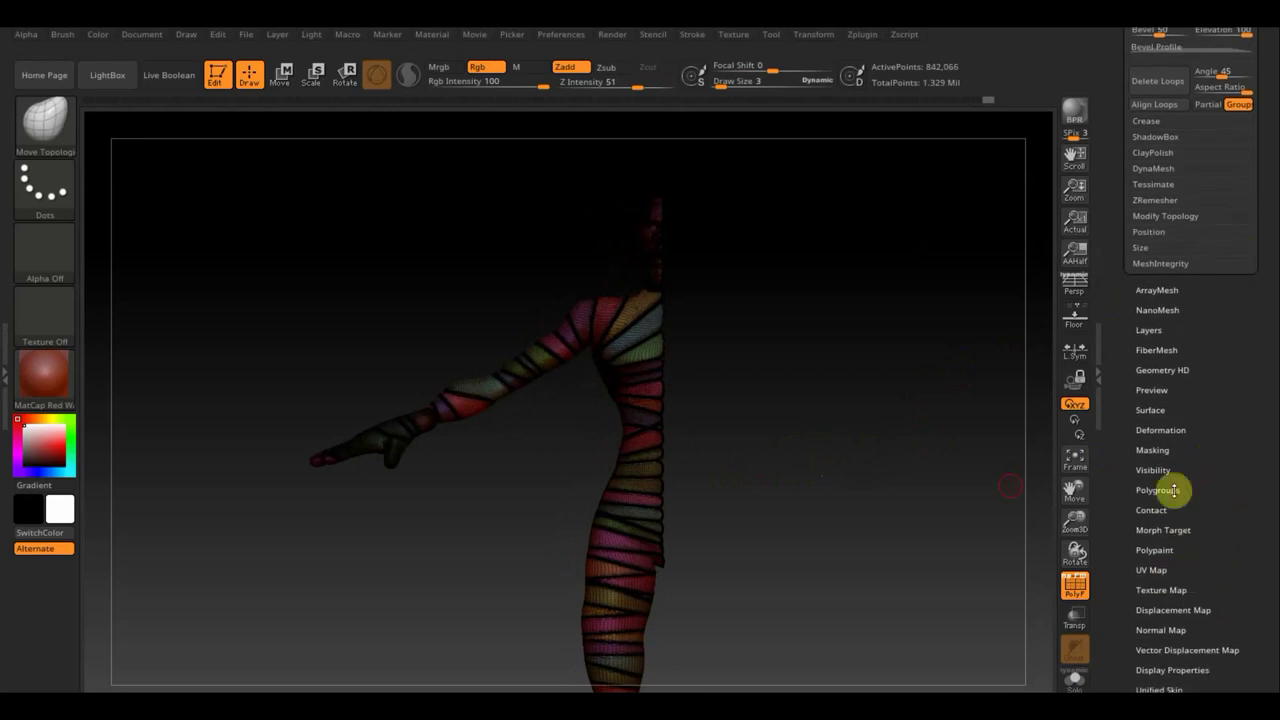
- Use Polygroups Auto Groups to give each separate bandage piece its own polygroup
left_click(1167, 489)
left_click(1223, 266)
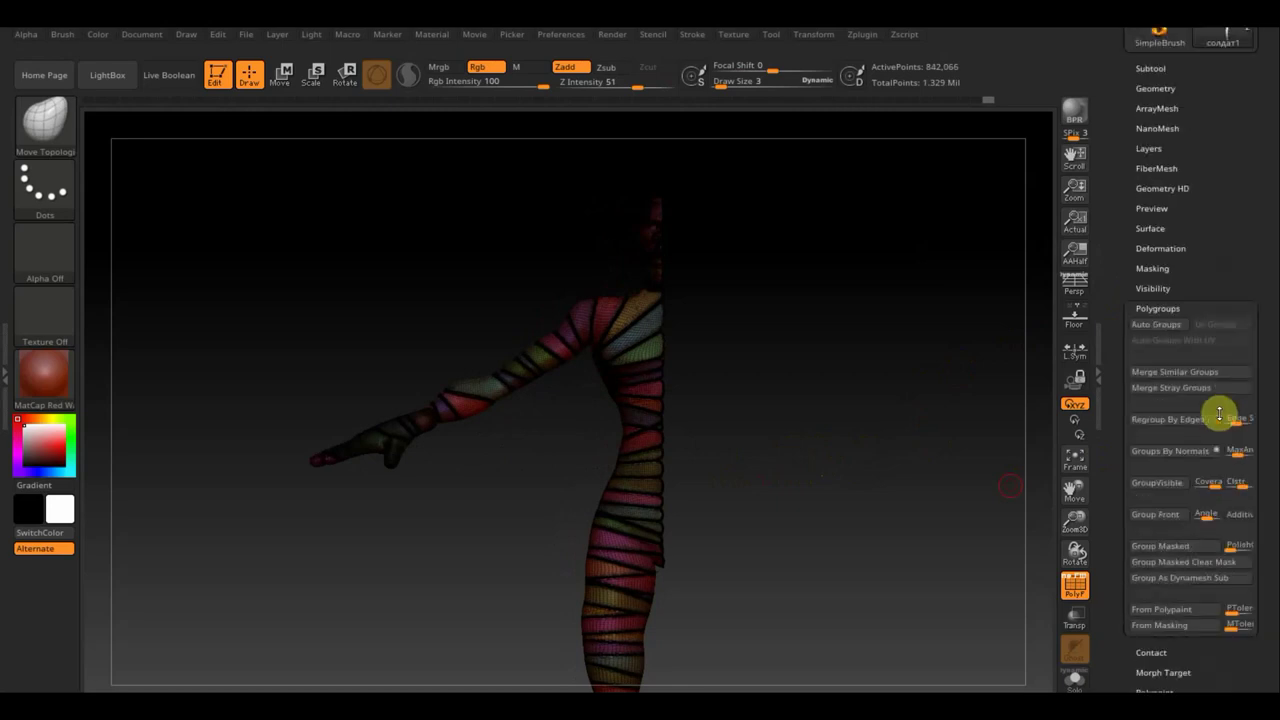
left_click(1157, 328)
- Isolate a shoulder strap polygroup to inspect it, then unhide the whole figure
left_click_drag(909, 420, 934, 420)
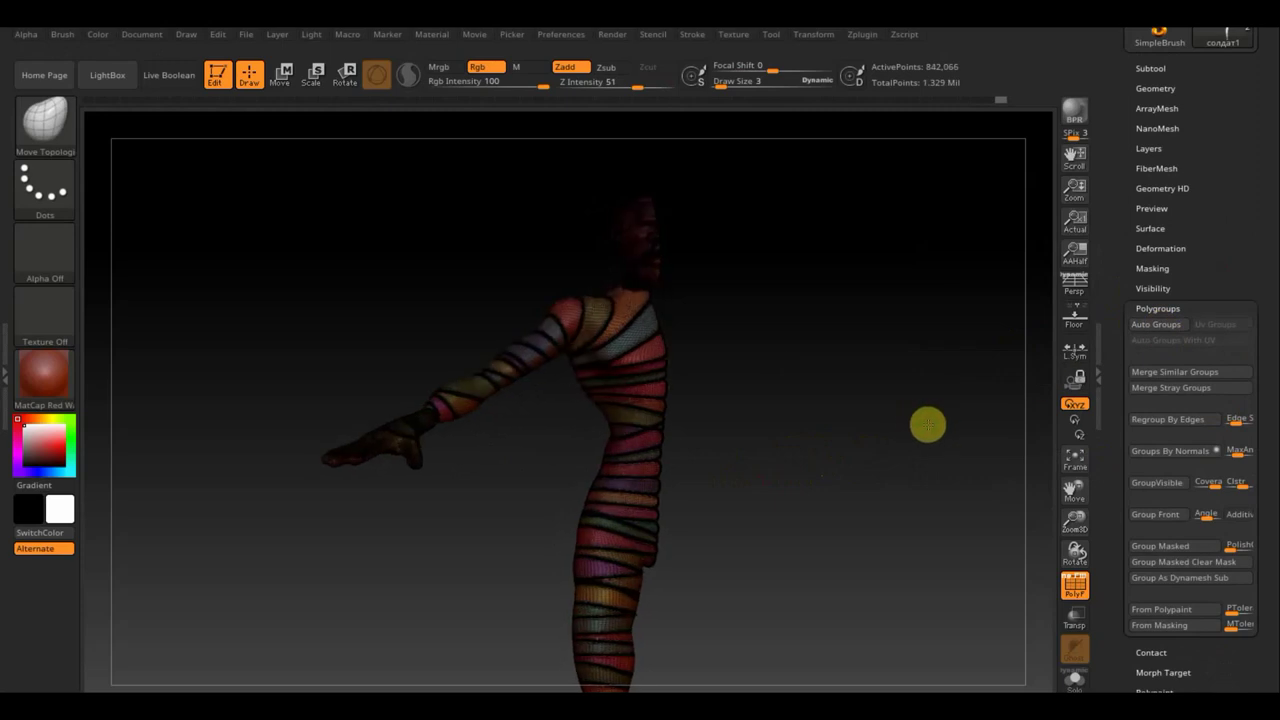
key("ctrl+shift")
left_click(591, 318, "ctrl+shift")
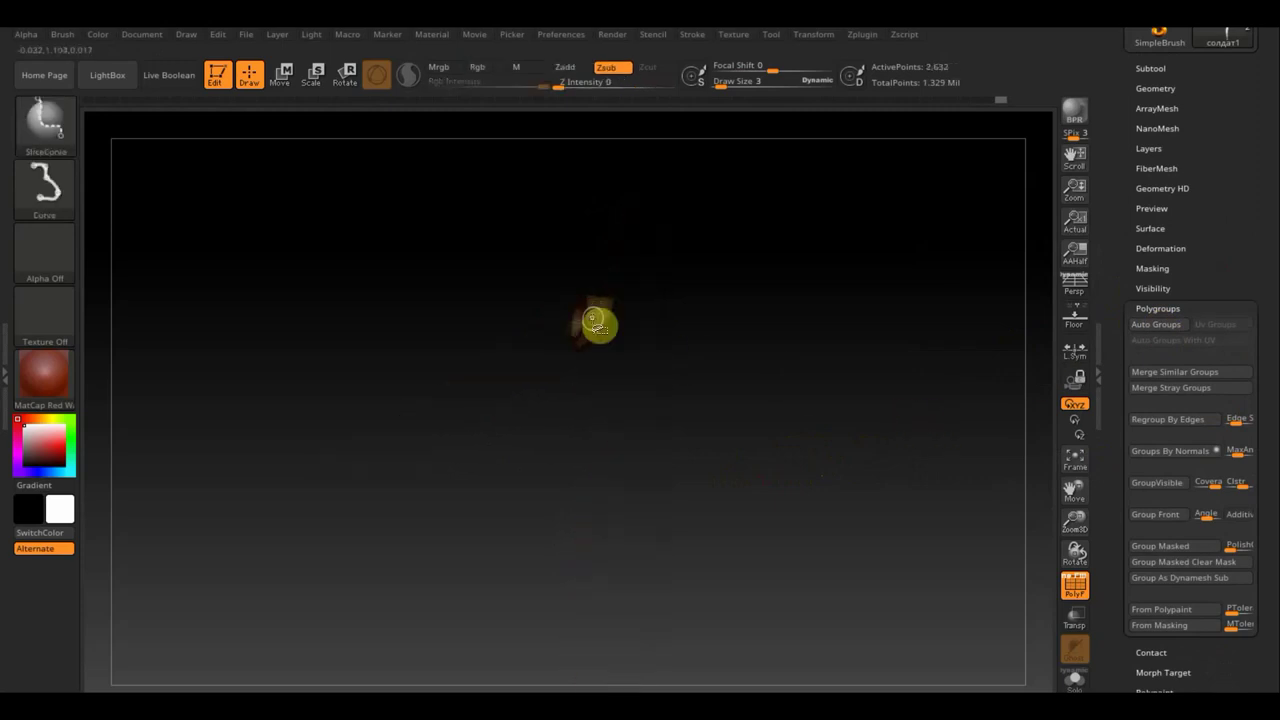
key("ctrl+shift")
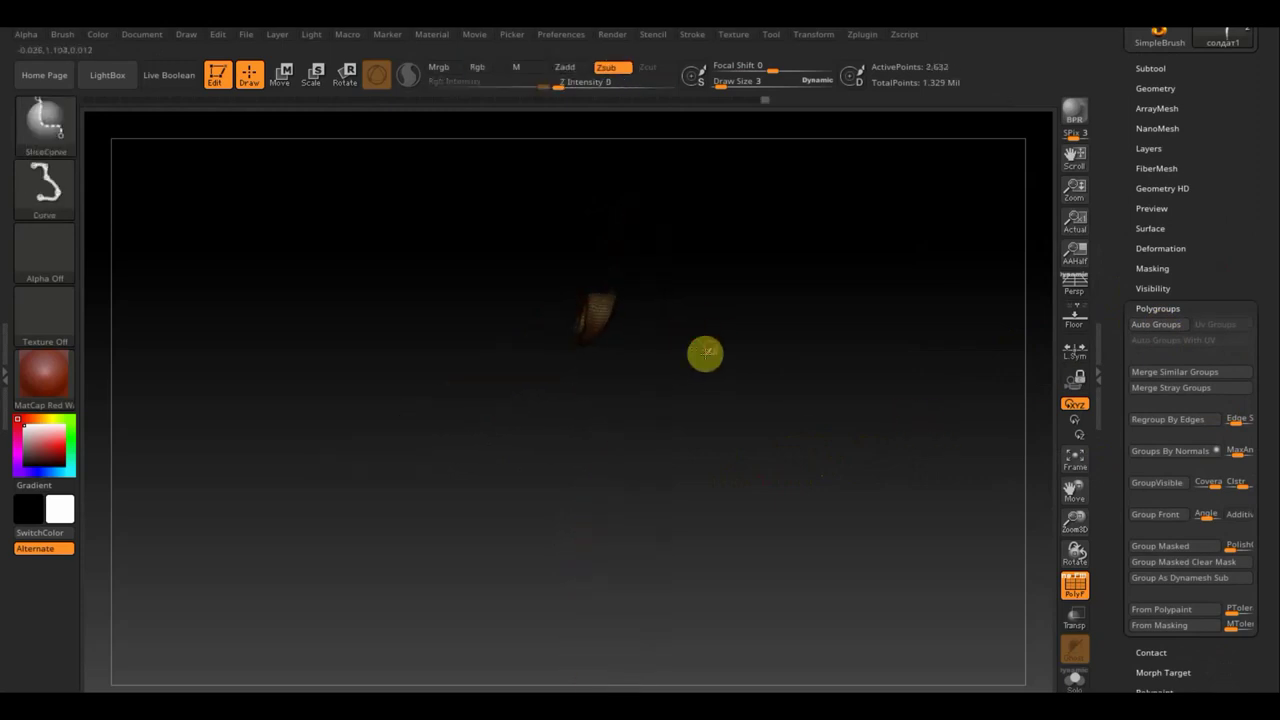
left_click(800, 362, "ctrl+shift")
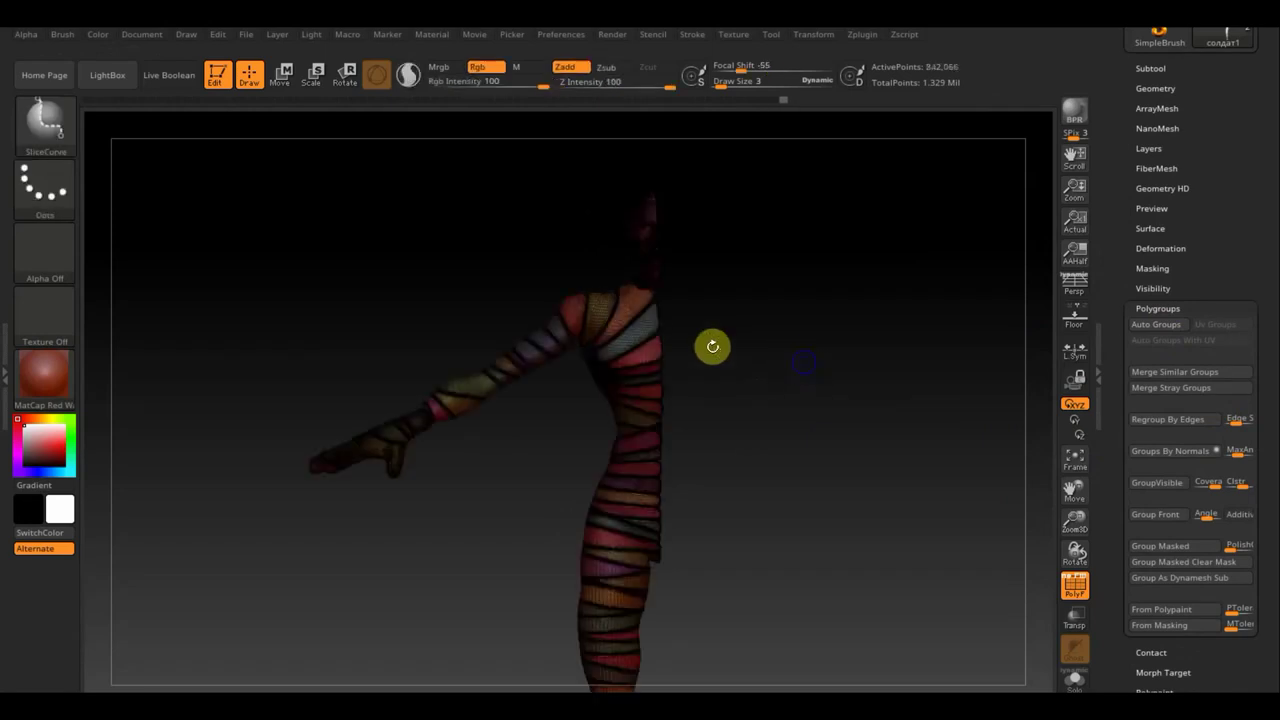
left_click(649, 334, "ctrl+shift")
left_click_drag(752, 354, 787, 382)
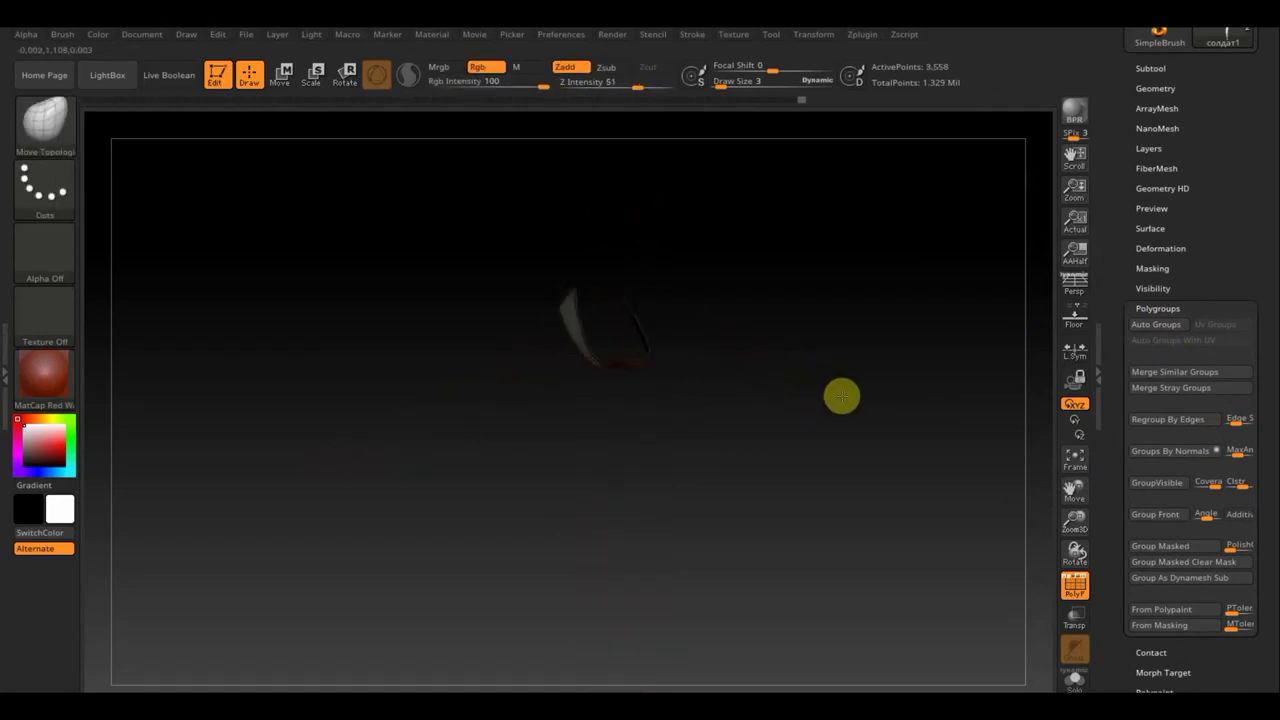
left_click(787, 382, "ctrl+shift")
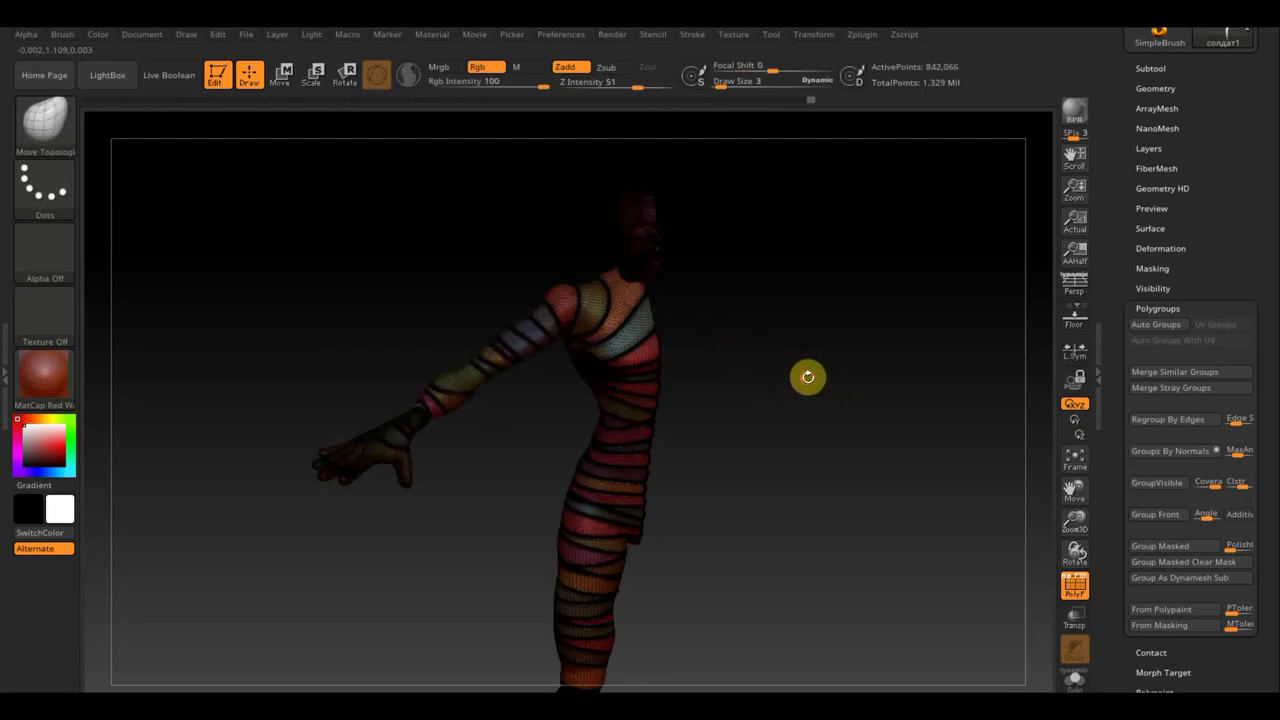
mouse_move(808, 374)
left_mouse_down()
mouse_move(763, 360)
mouse_move(791, 357)
mouse_move(790, 317)
left_mouse_up()
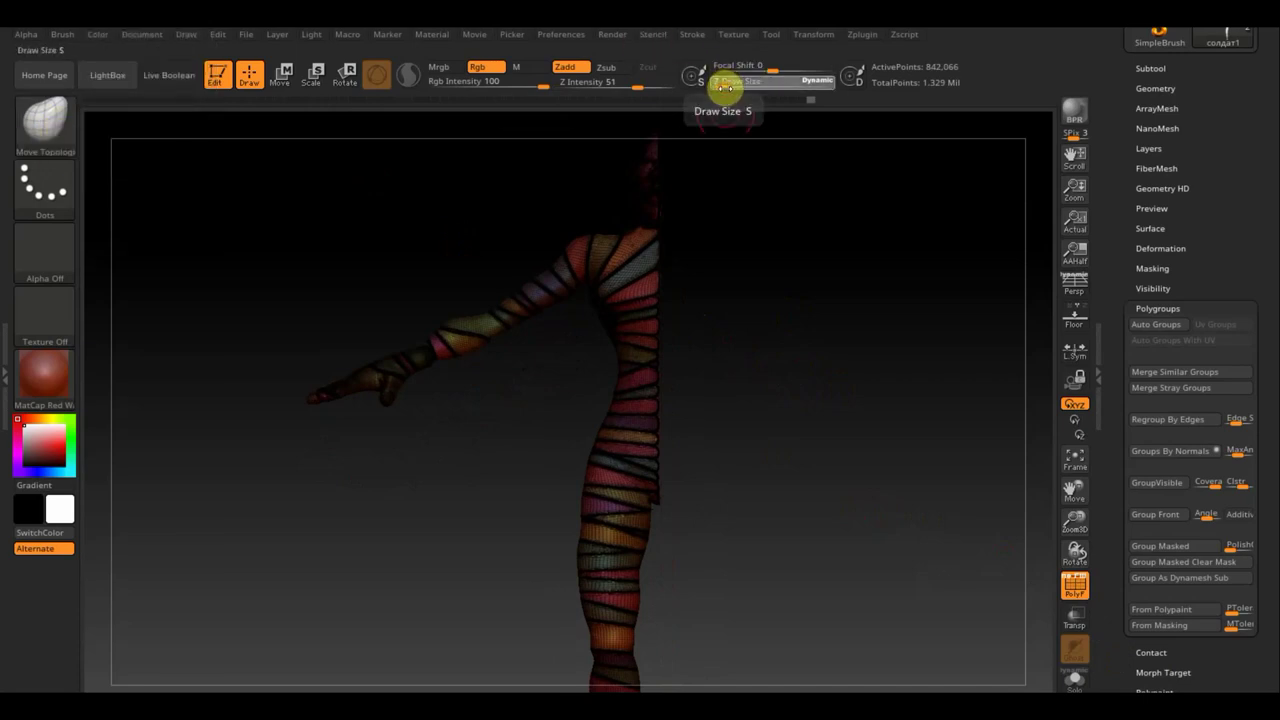
- Set Draw Size to 10 and orbit to inspect the coloured panels from side and chest
left_click_drag(722, 86, 727, 86)
left_click_drag(803, 246, 754, 257)
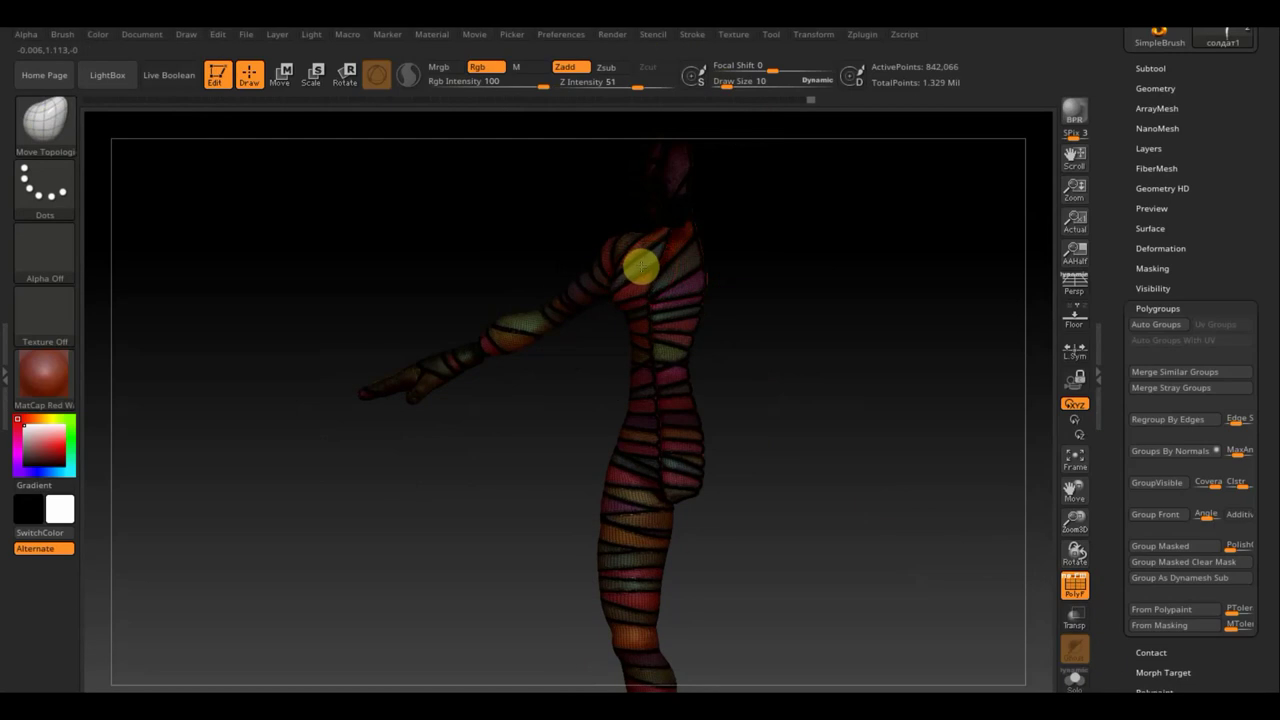
left_click_drag(723, 271, 823, 271)
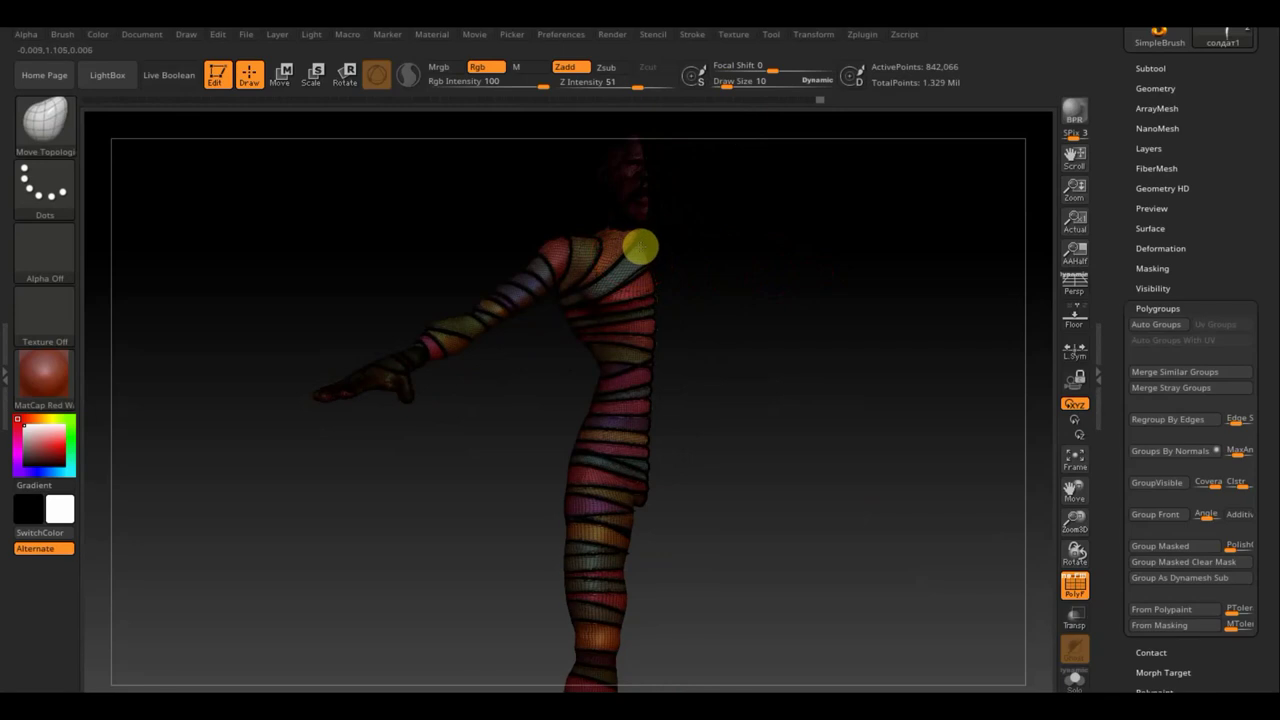
left_click_drag(771, 340, 729, 346)
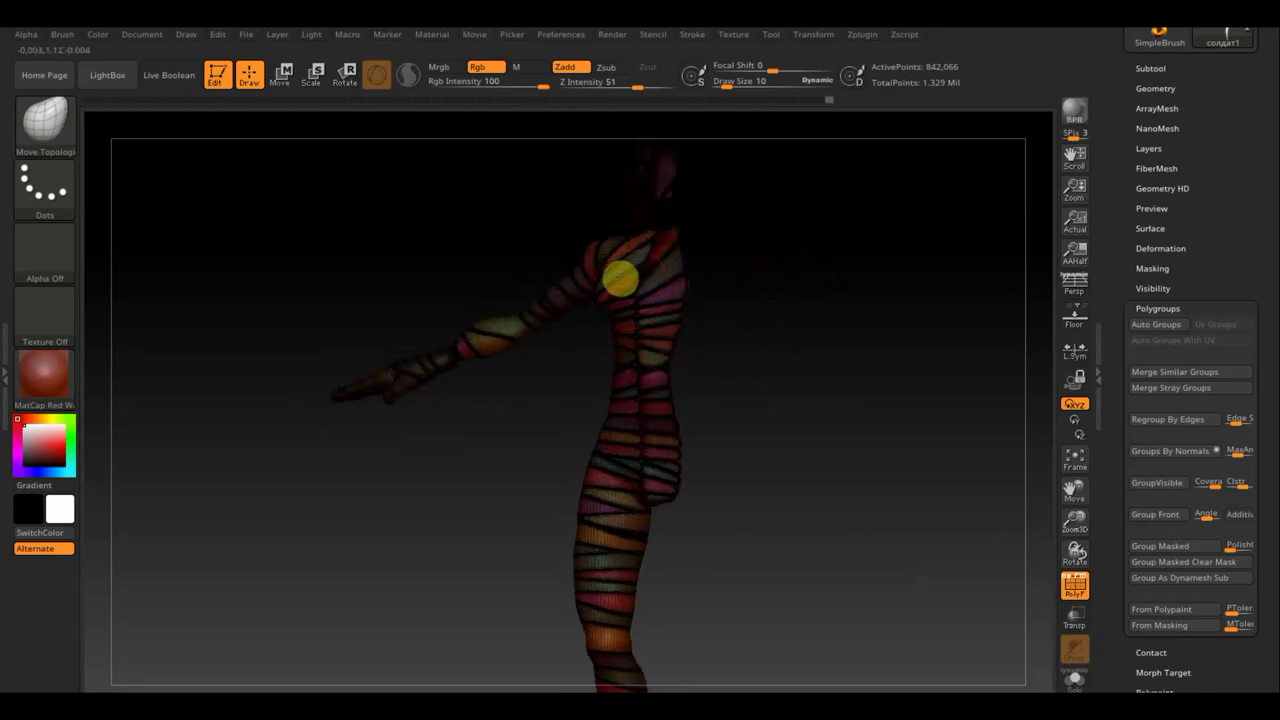
left_click_drag(737, 320, 786, 320)
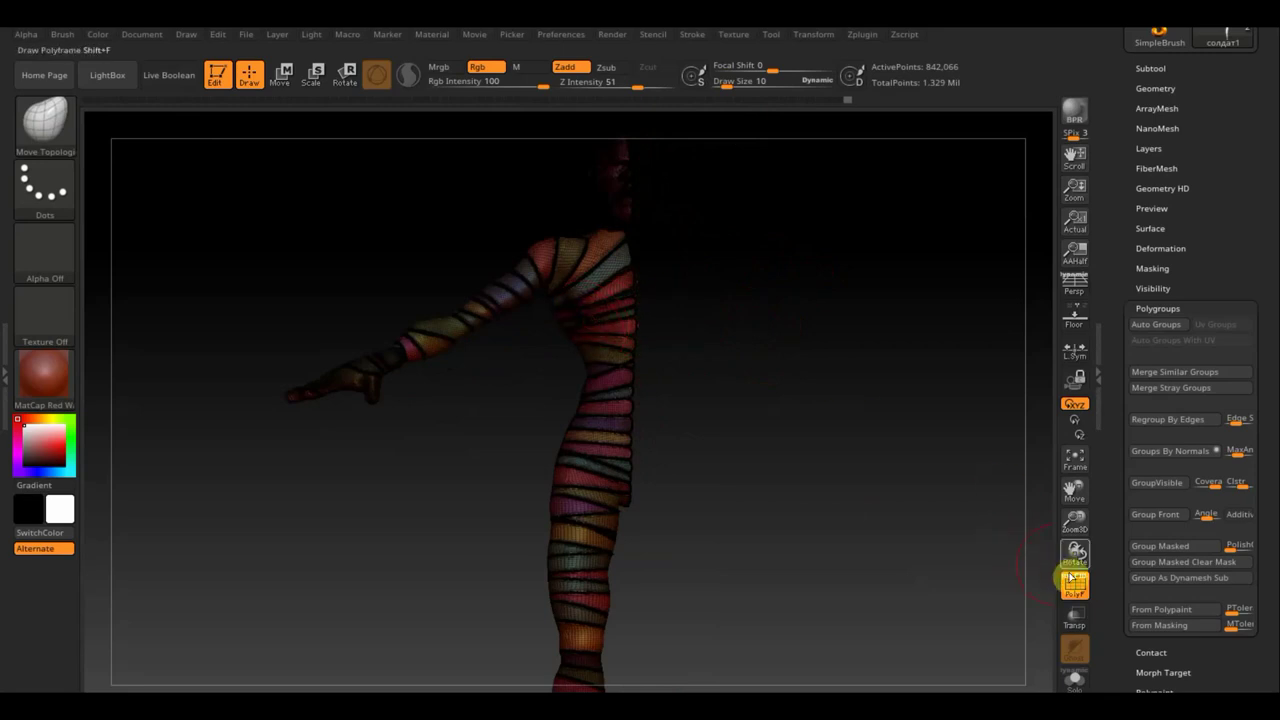
- Turn off polygroup colours and pull a chest strap fold slightly down with Move Topological
left_click(1070, 585)
left_click_drag(857, 441, 808, 460)
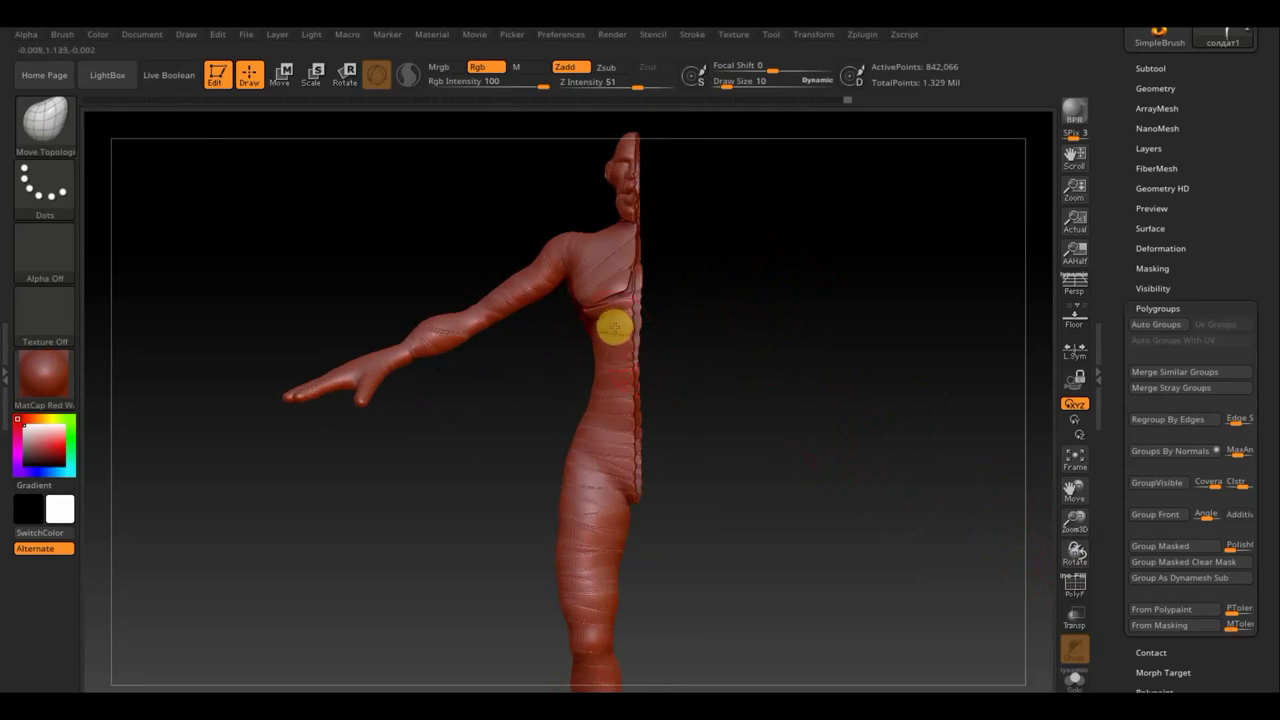
left_click_drag(729, 331, 631, 335)
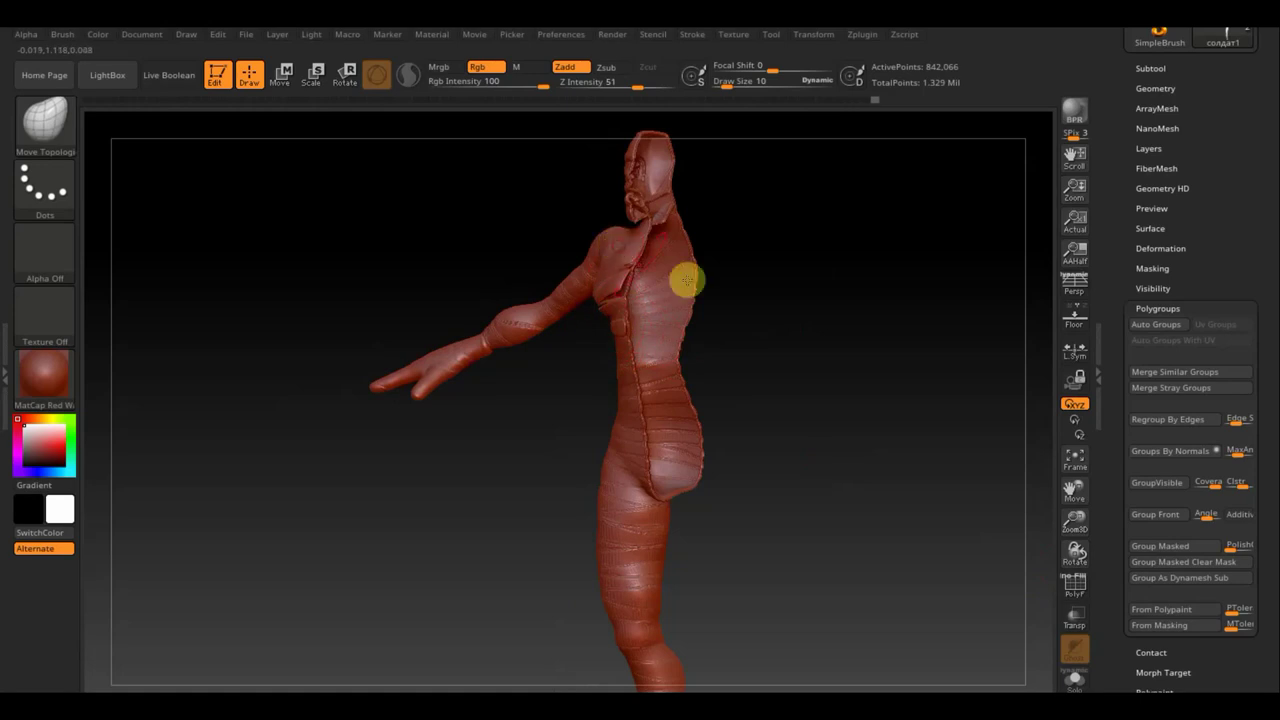
left_click_drag(686, 277, 791, 280)
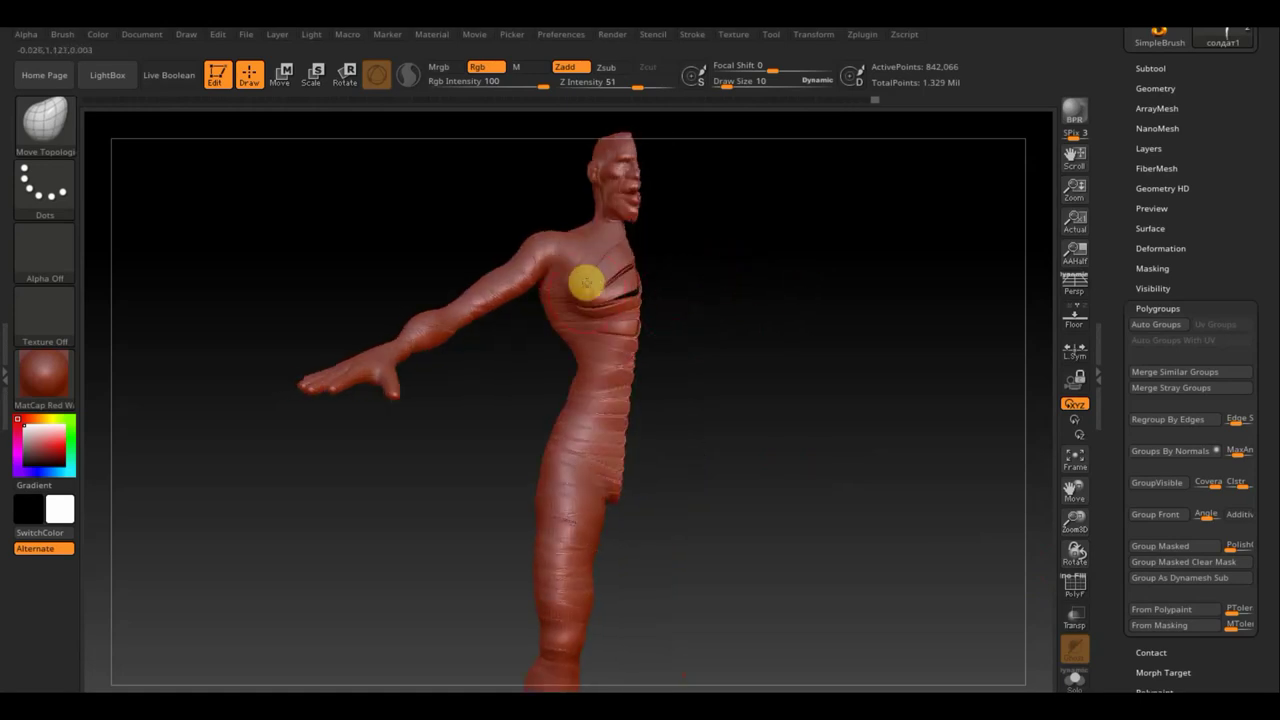
left_click_drag(587, 287, 570, 335)
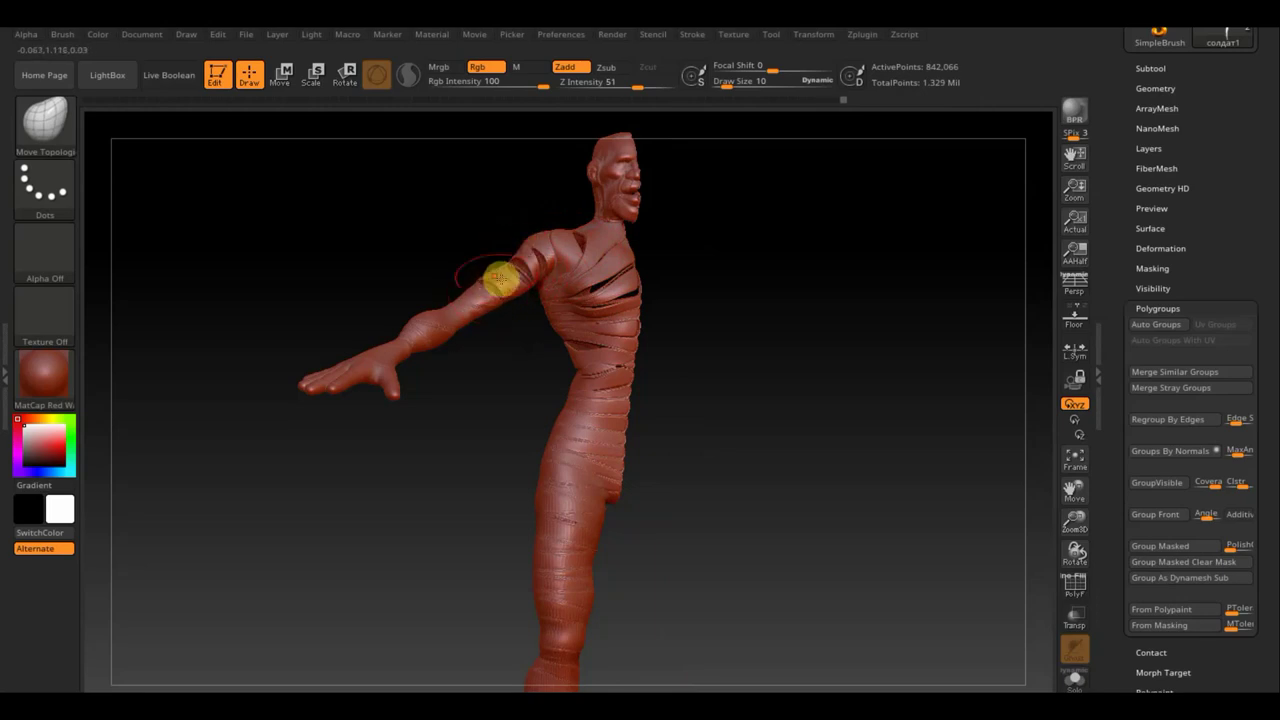
- Orbit the model to view the face, torso front and torso side
left_click_drag(720, 380, 711, 380)
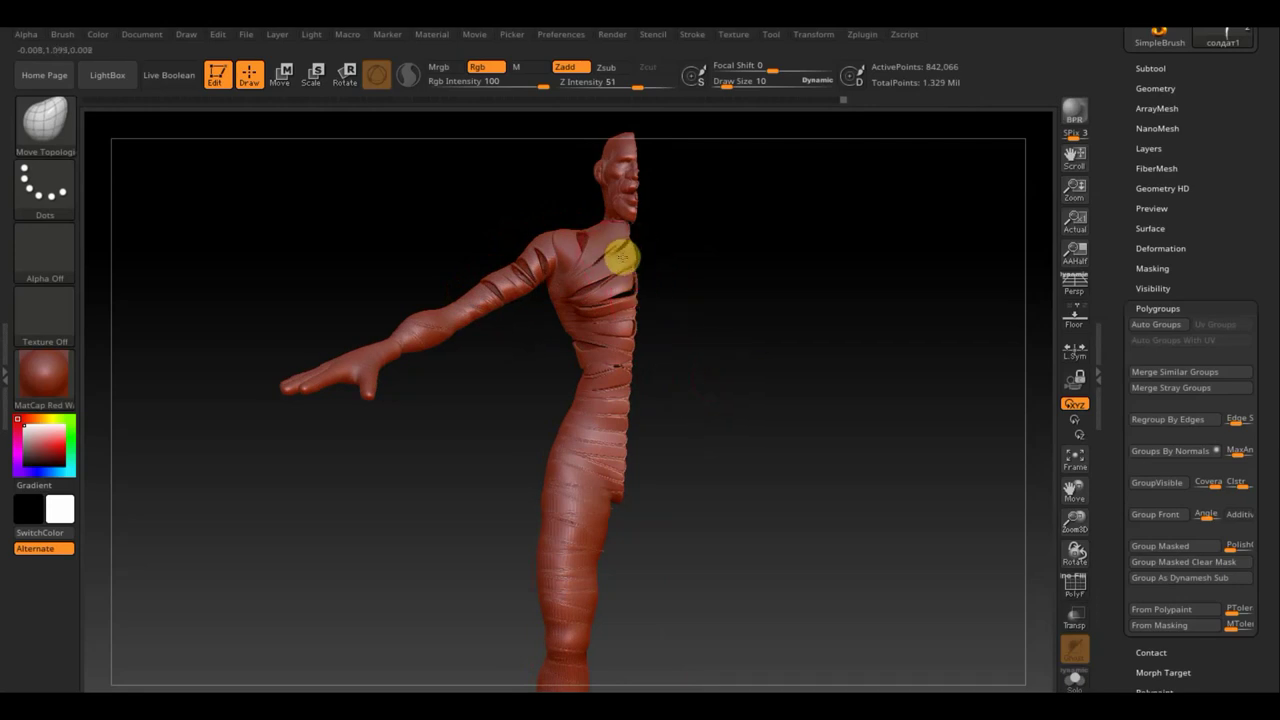
left_click_drag(621, 259, 637, 310)
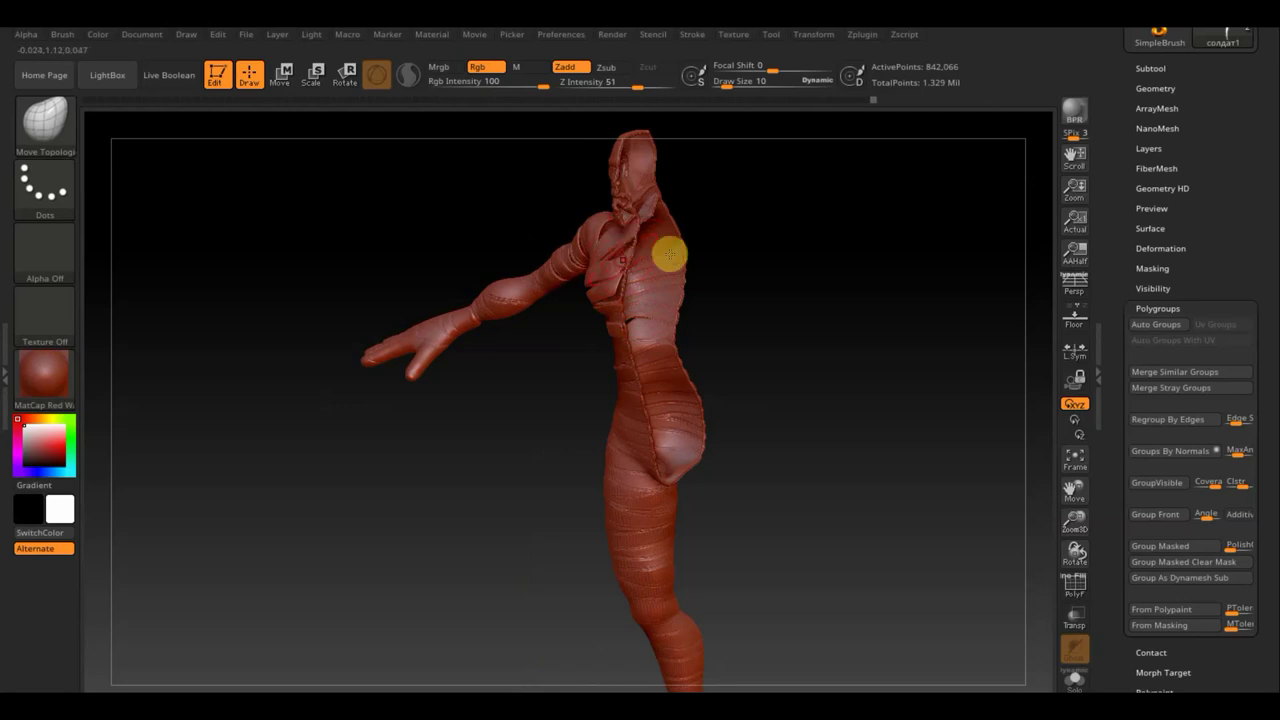
left_click_drag(669, 251, 683, 242)
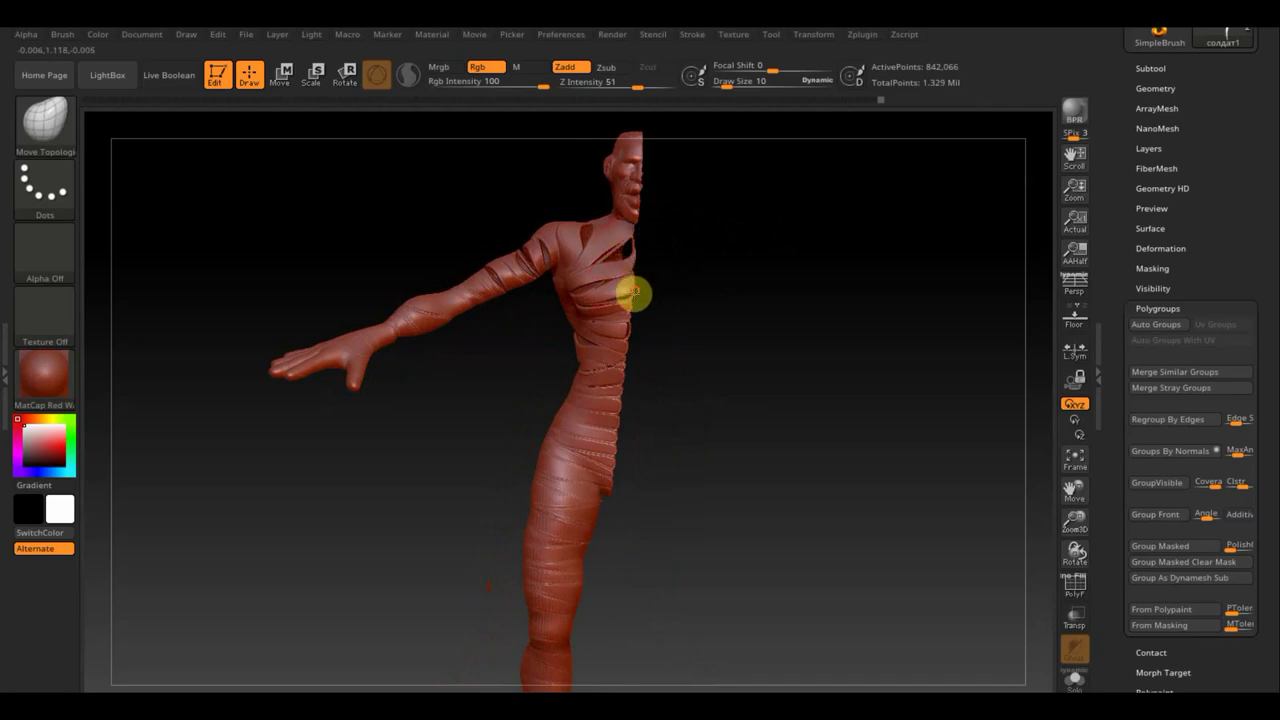
mouse_move(763, 437)
left_mouse_down()
mouse_move(814, 606)
mouse_move(777, 528)
mouse_move(849, 271)
mouse_move(720, 286)
left_mouse_up()
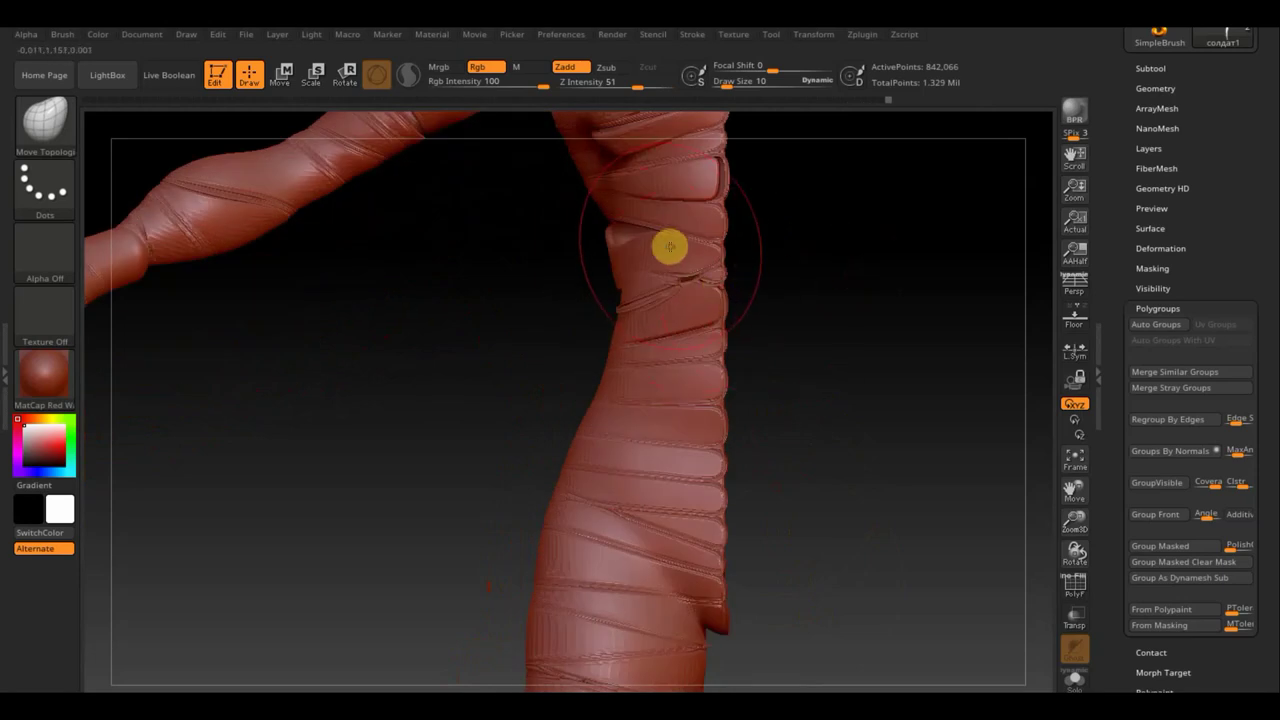
- Pull a chest strap fold down and round out the panels along the torso's vertical seam strip
mouse_move(669, 246)
left_mouse_down()
mouse_move(675, 259)
mouse_move(690, 233)
left_mouse_up()
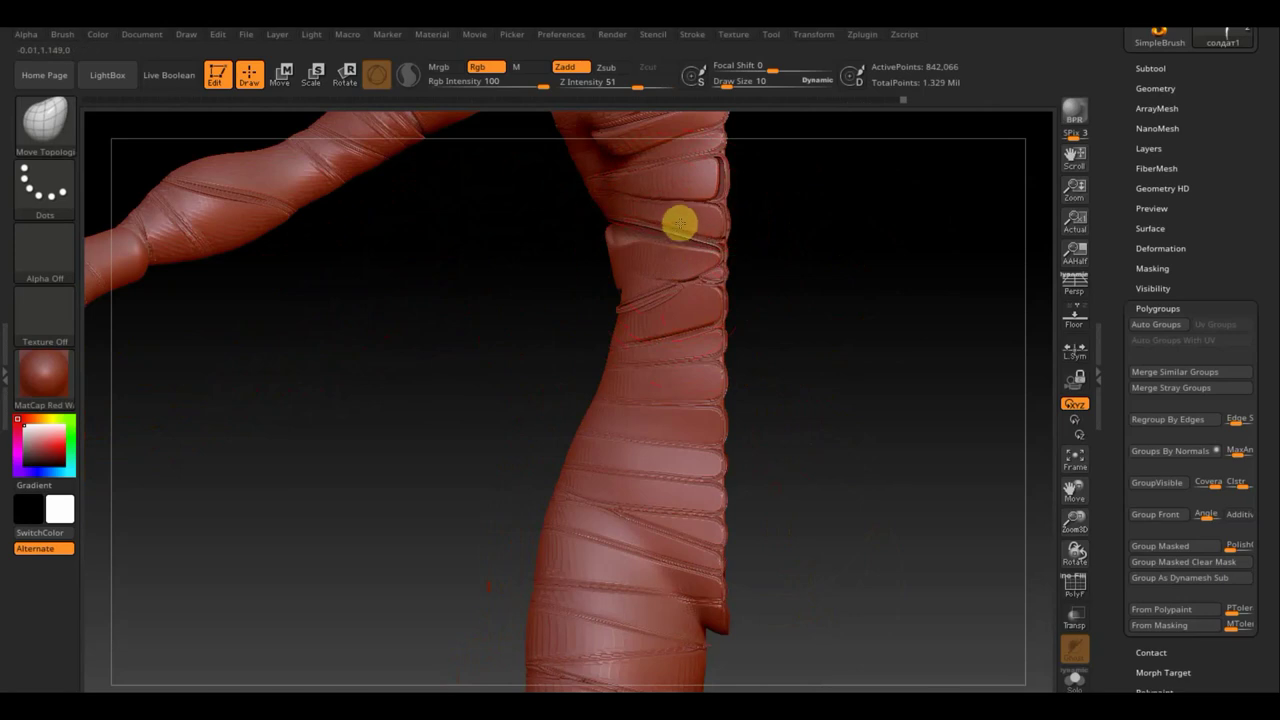
right_click_drag(743, 249, 743, 260)
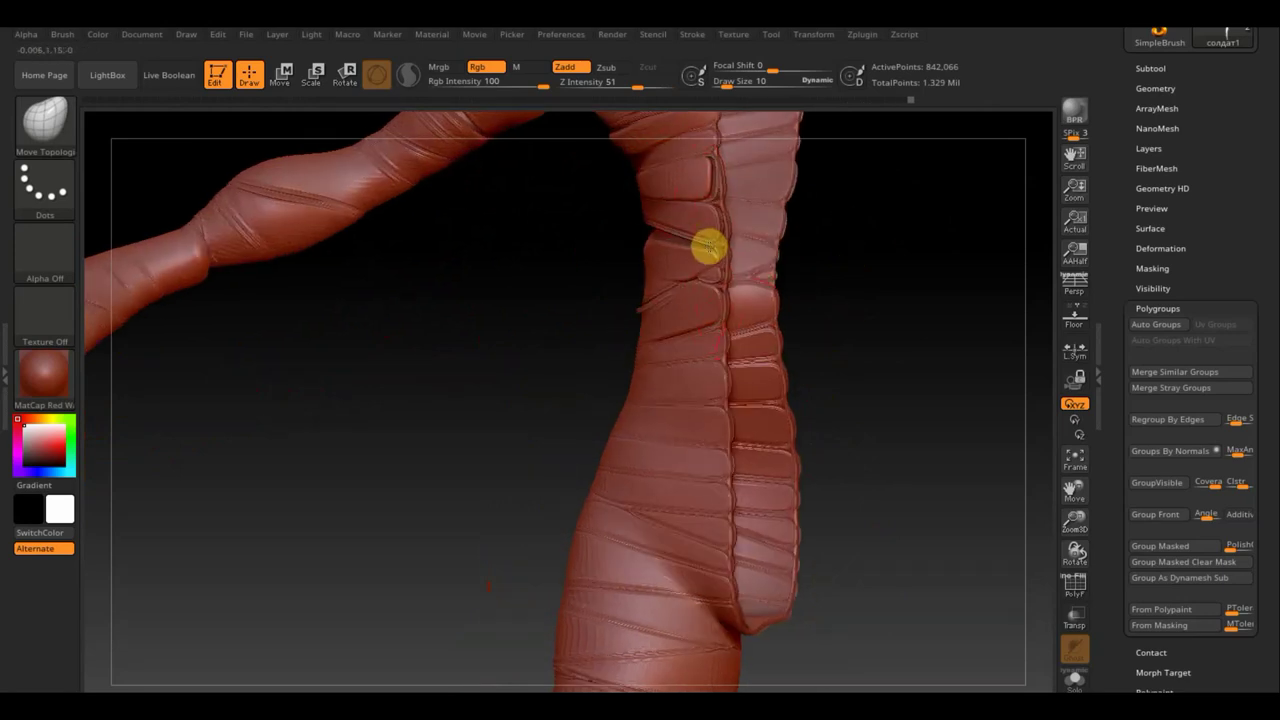
left_click_drag(708, 247, 708, 250)
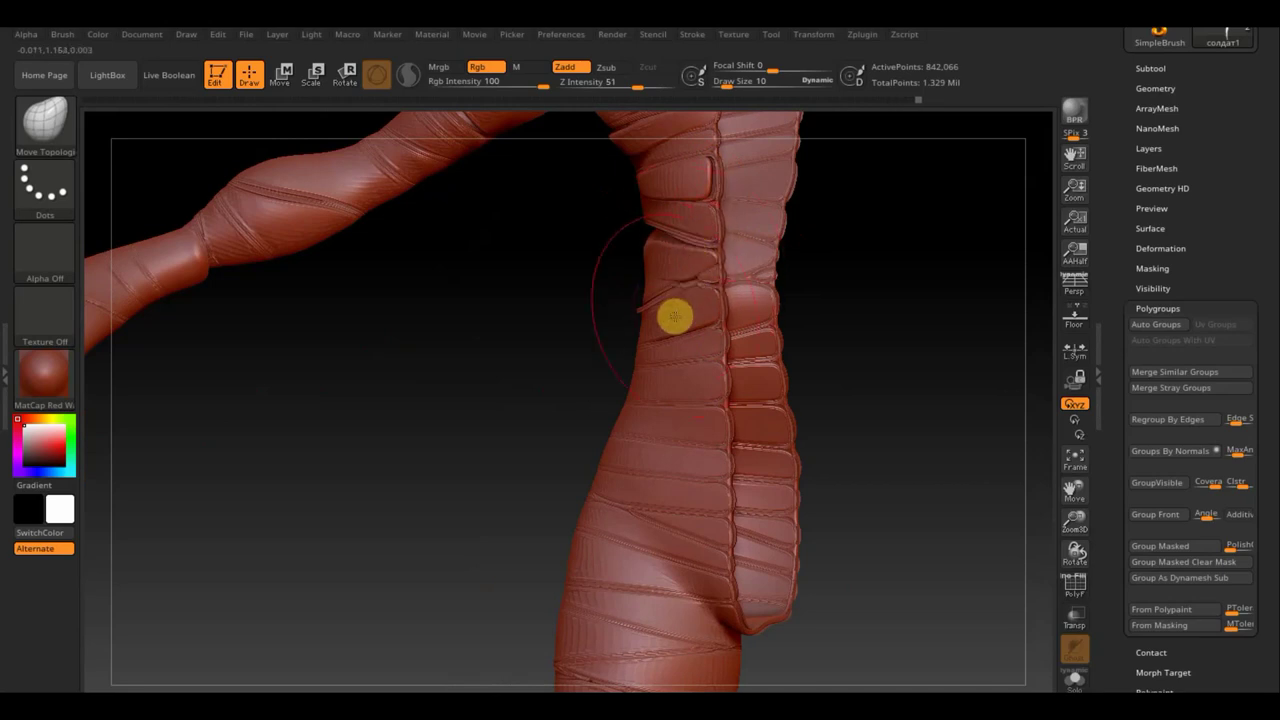
left_click(726, 206, "ctrl+shift")
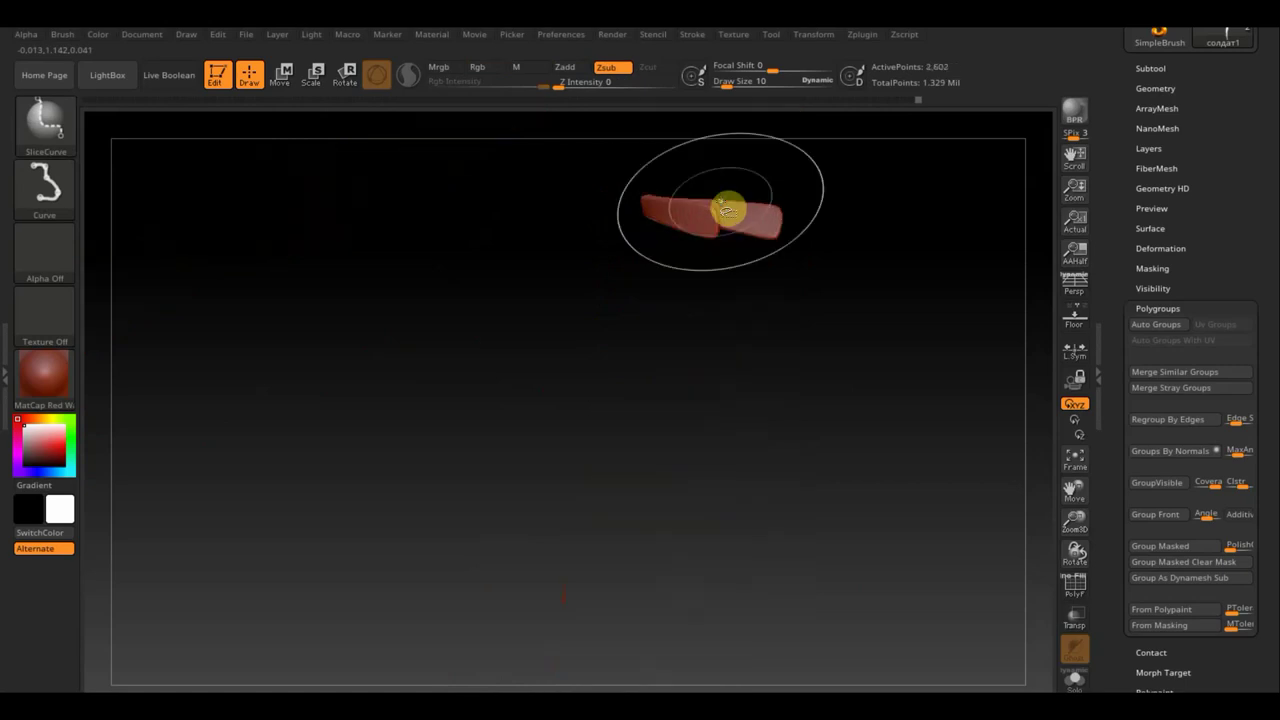
left_click(786, 314, "ctrl+shift")
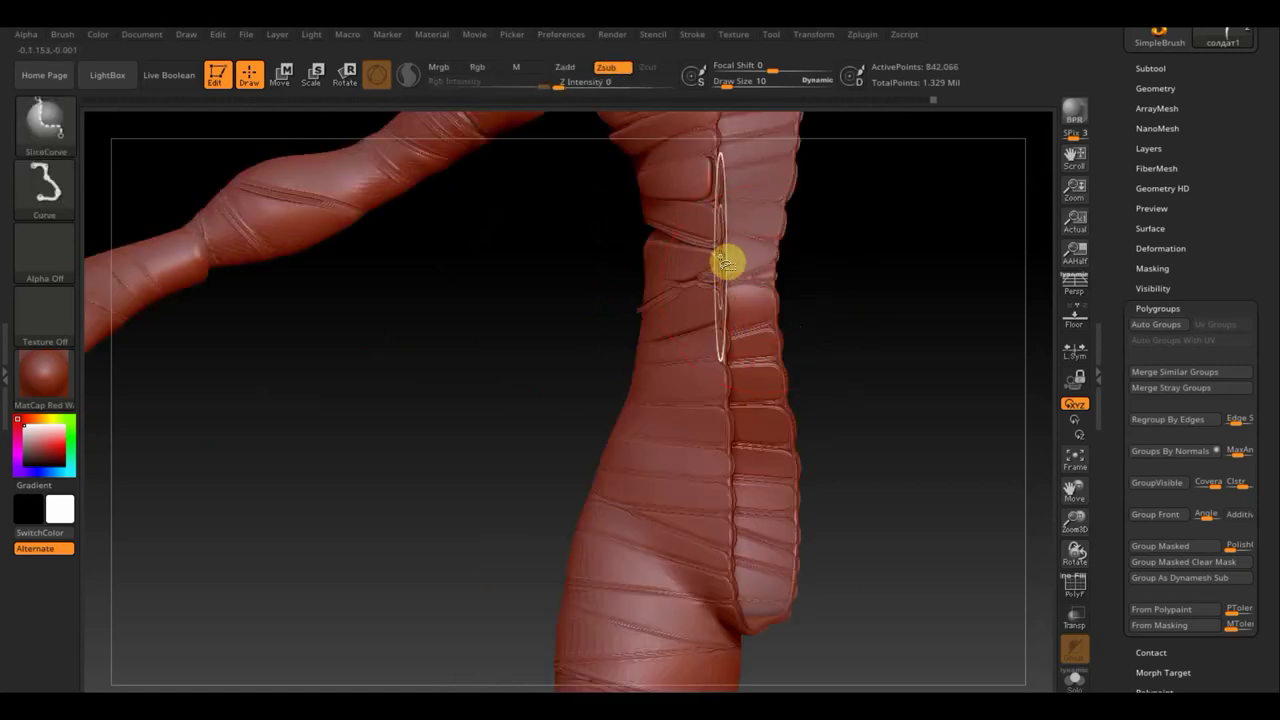
left_click(719, 254, "ctrl+shift")
left_click_drag(851, 323, 875, 331)
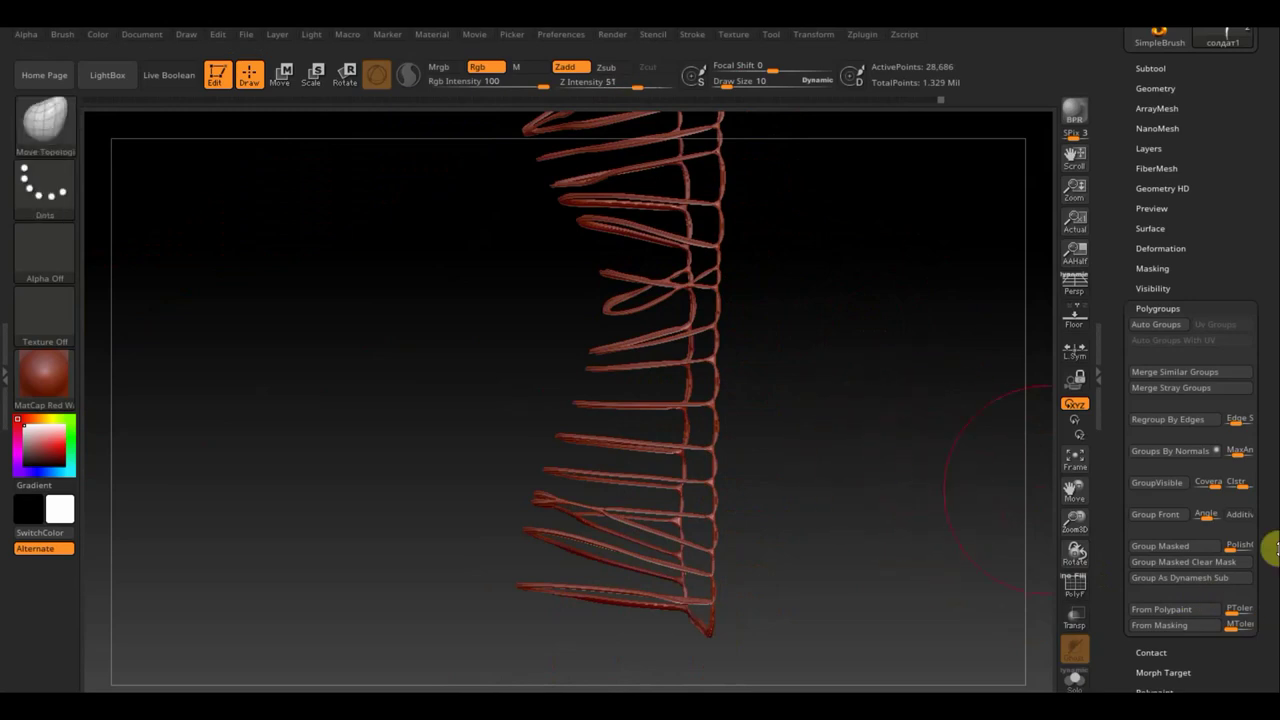
scroll(1268, 480, "down", 5)
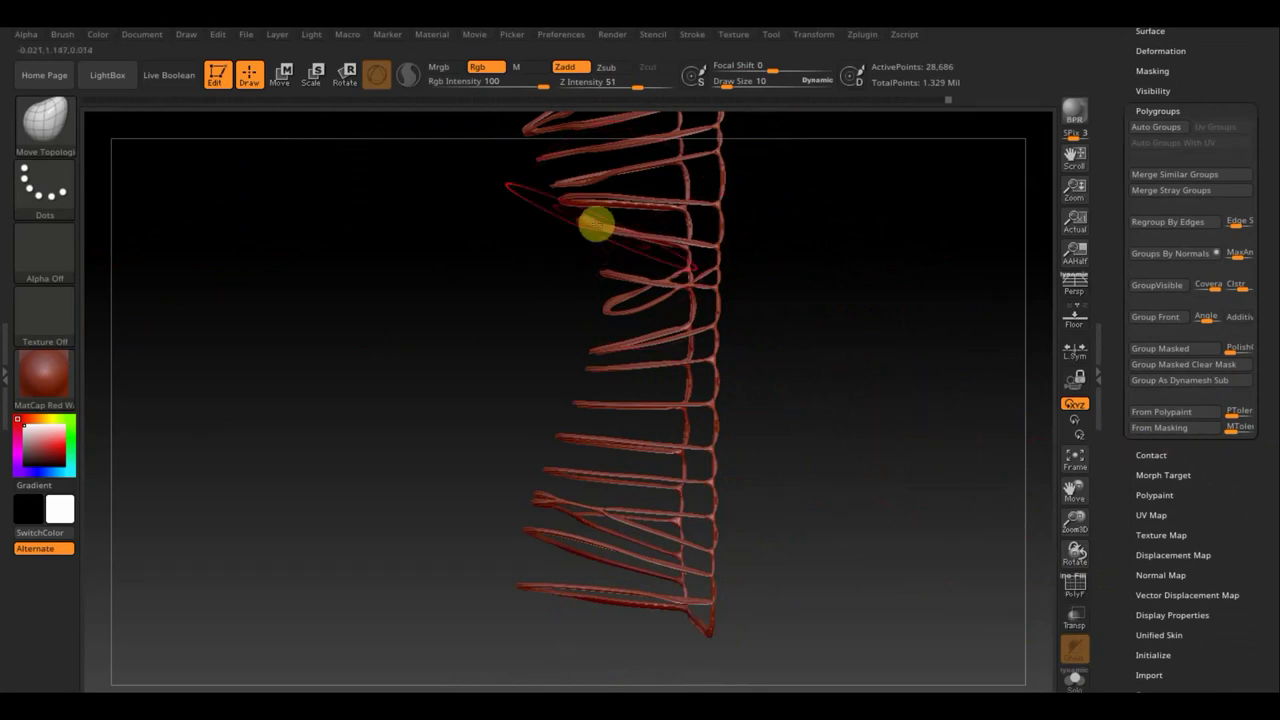
left_click_drag(560, 245, 572, 207)
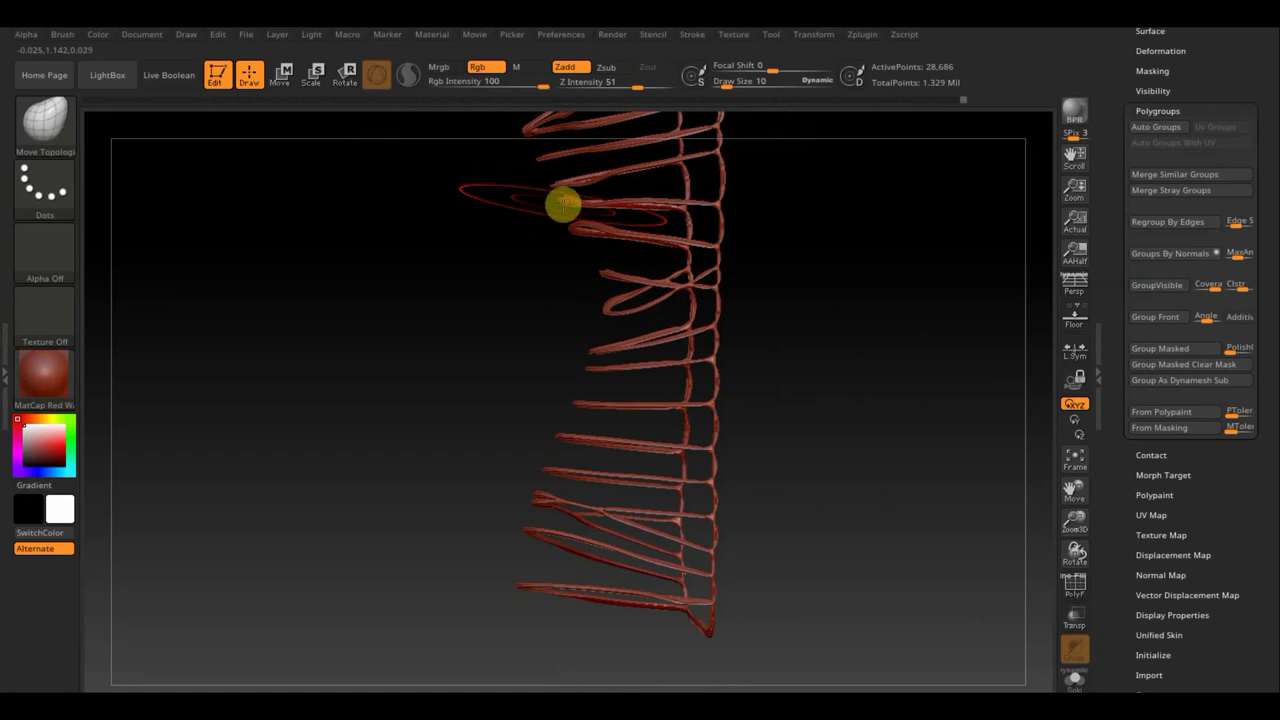
key("ctrl+z")
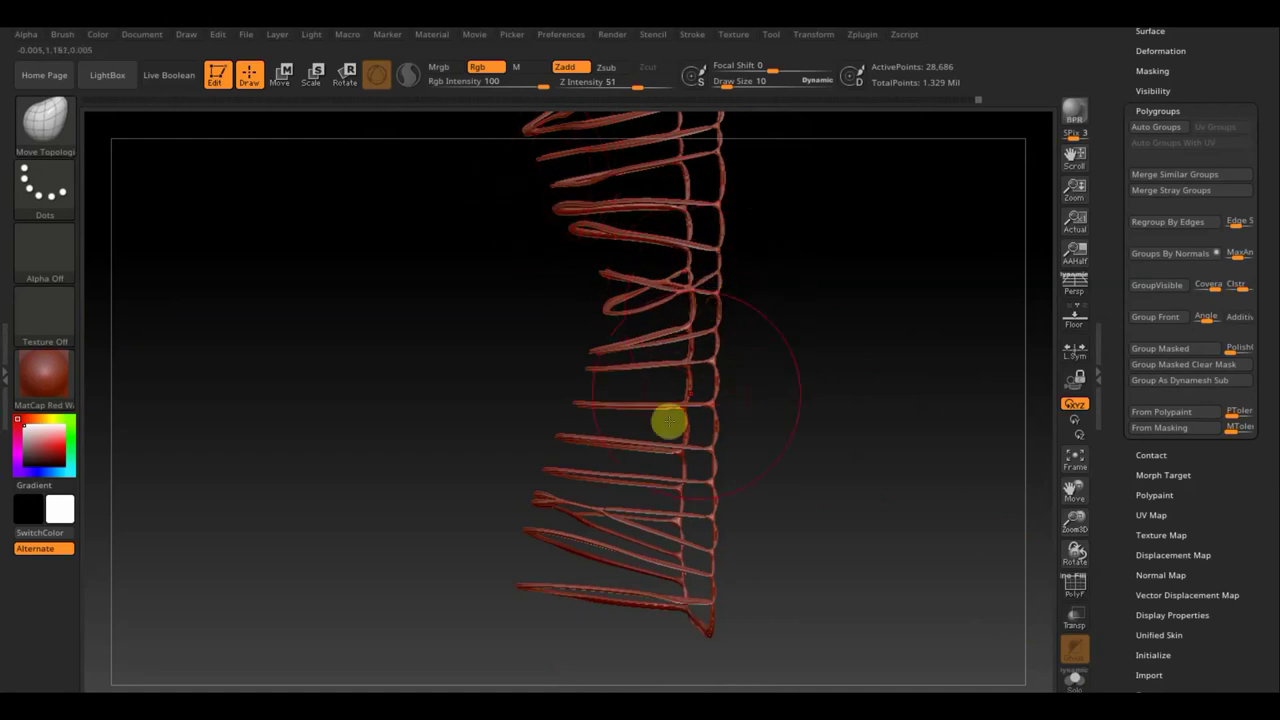
left_click_drag(609, 443, 621, 438)
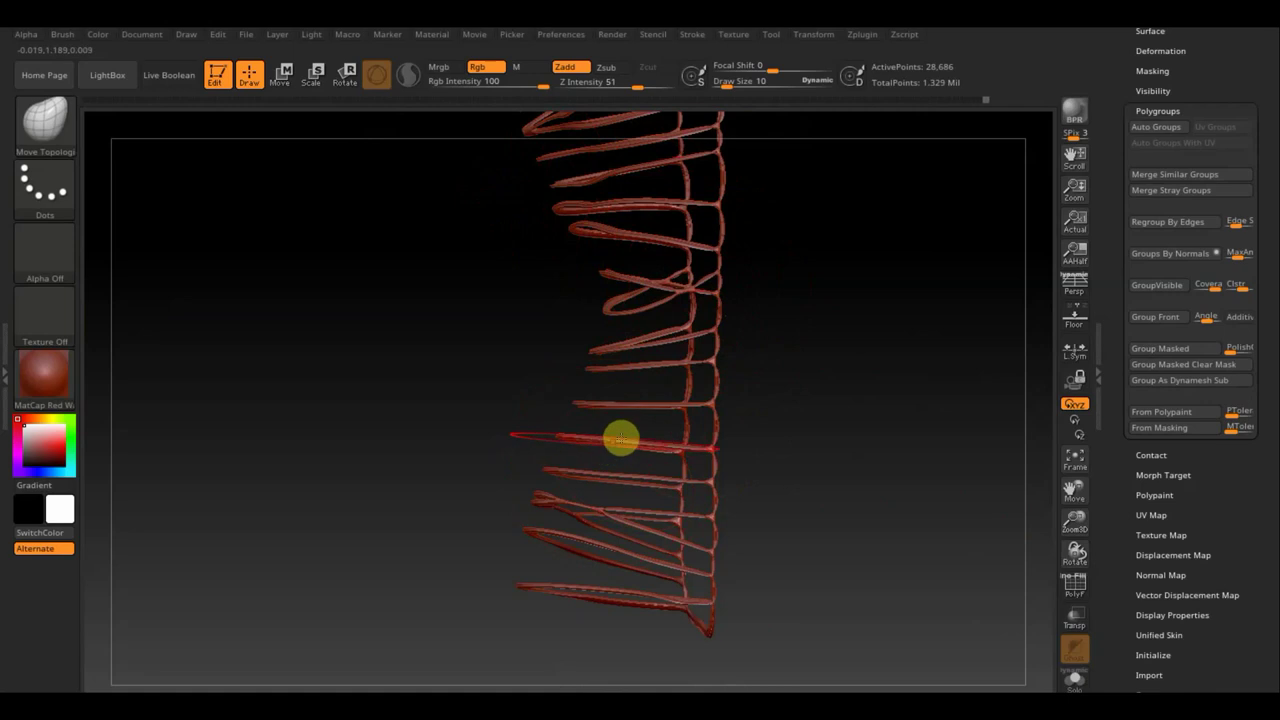
key("ctrl+z")
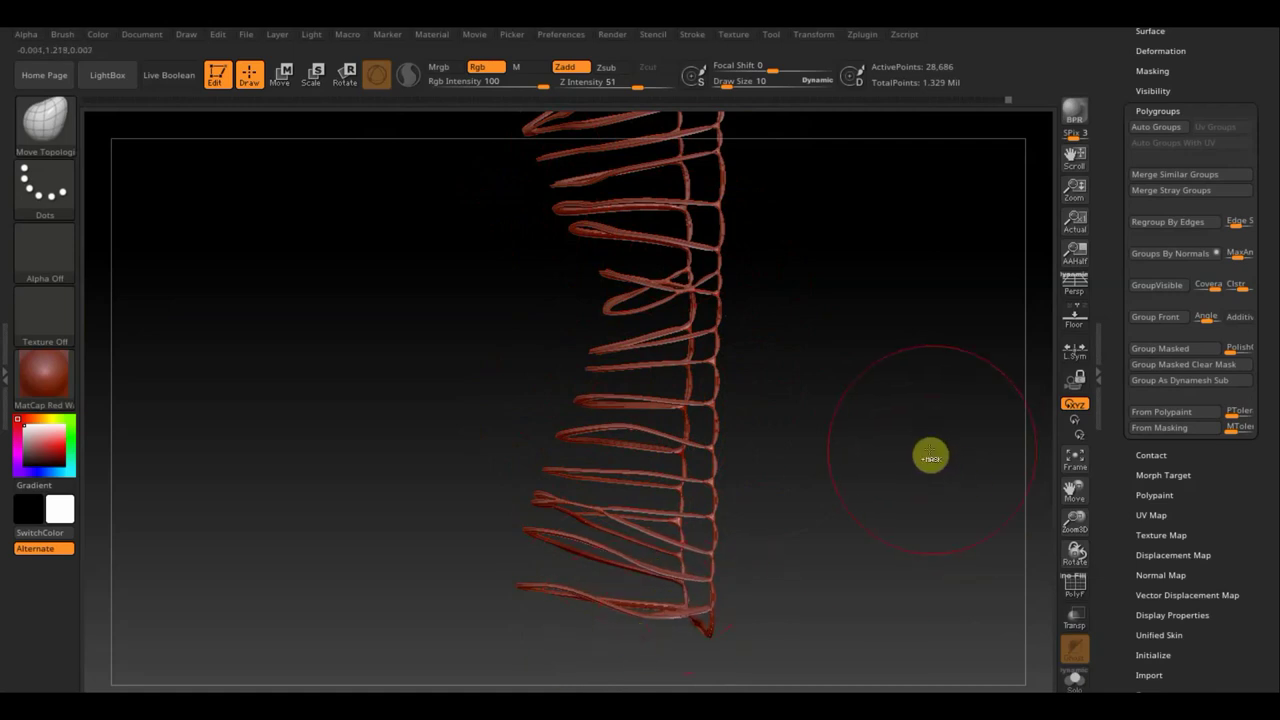
left_click(926, 452, "ctrl+shift")
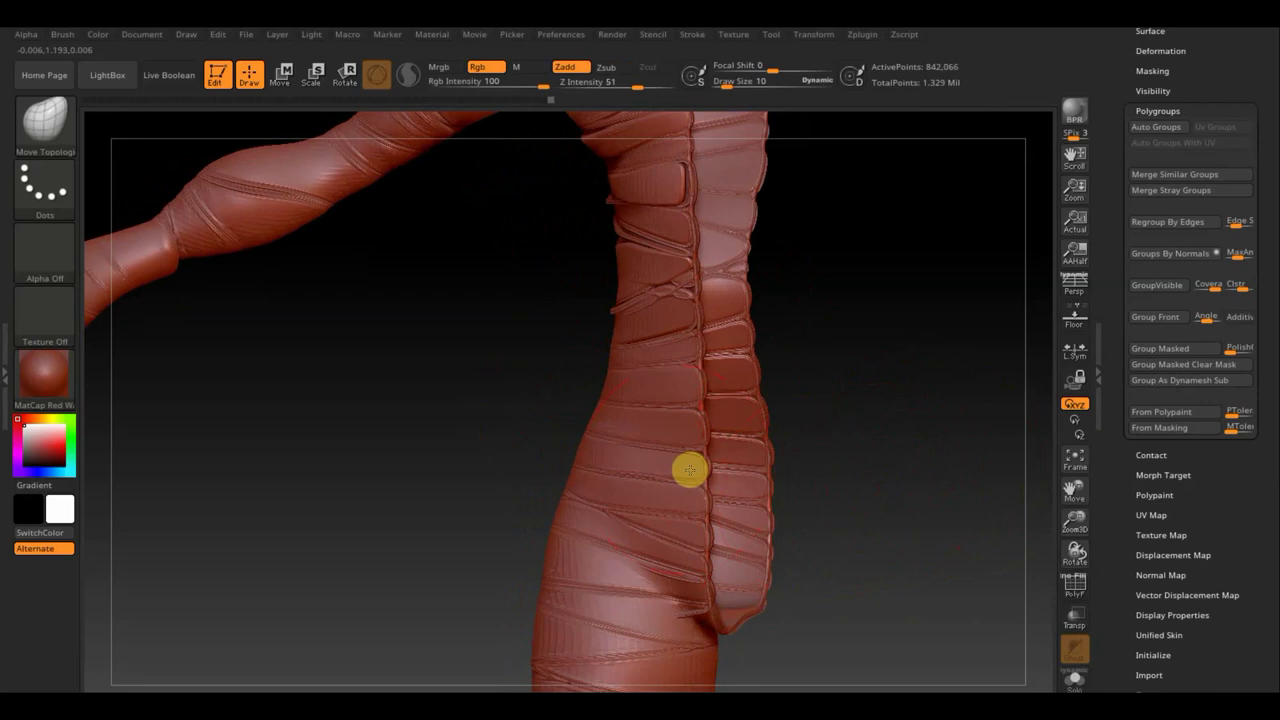
- Open and widen a gap along a side strap boundary with Move Topological
mouse_move(597, 460)
left_mouse_down()
mouse_move(592, 478)
mouse_move(625, 412)
left_mouse_up()
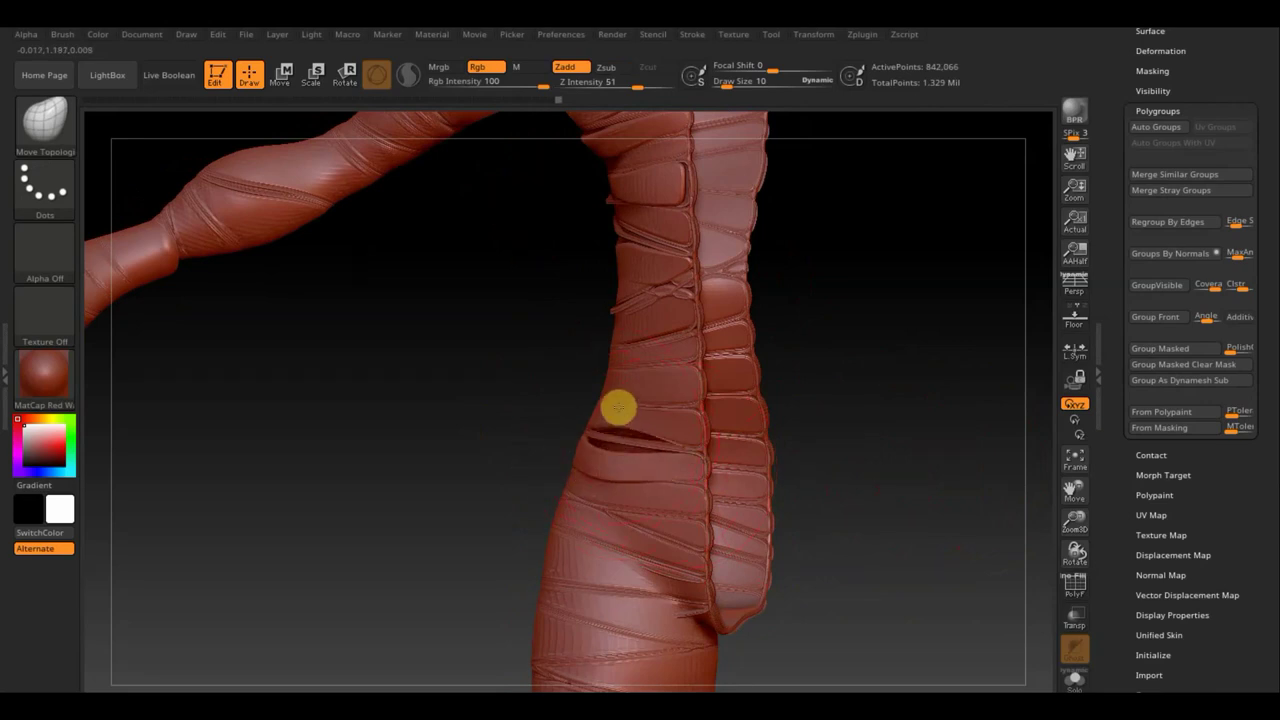
left_click_drag(622, 436, 613, 448)
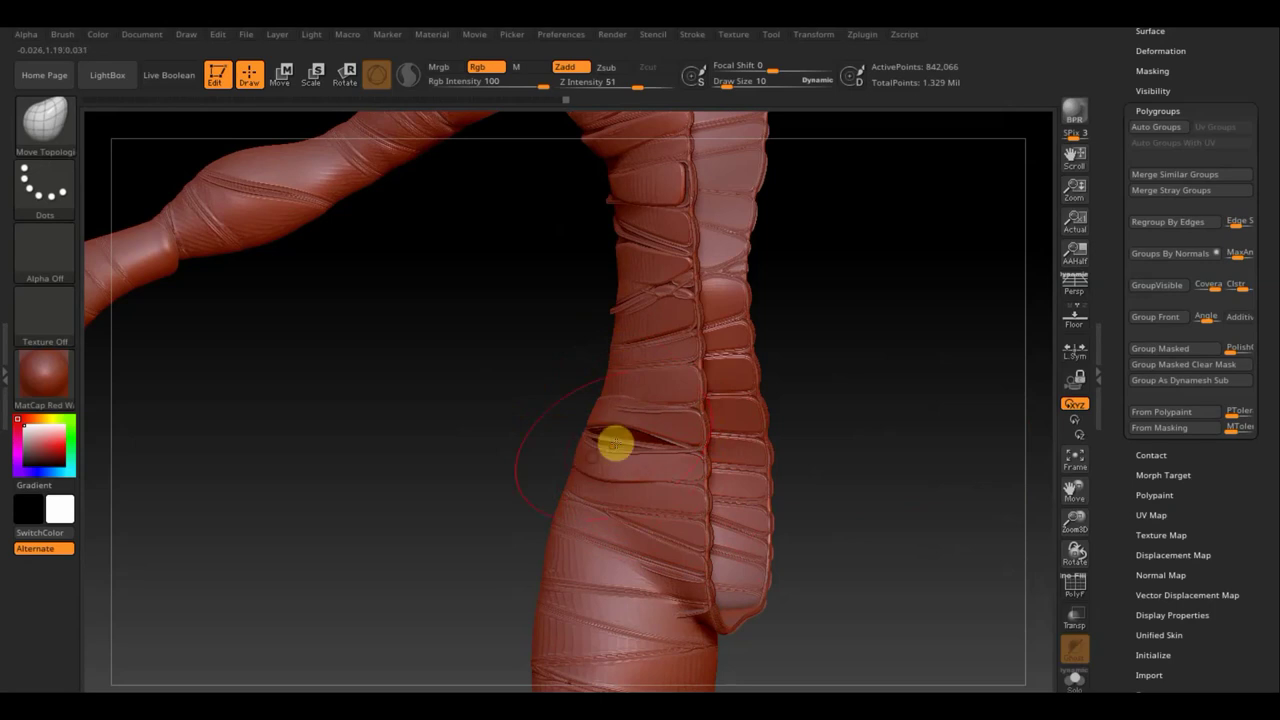
mouse_move(622, 393)
left_mouse_down()
mouse_move(608, 420)
mouse_move(584, 369)
left_mouse_up()
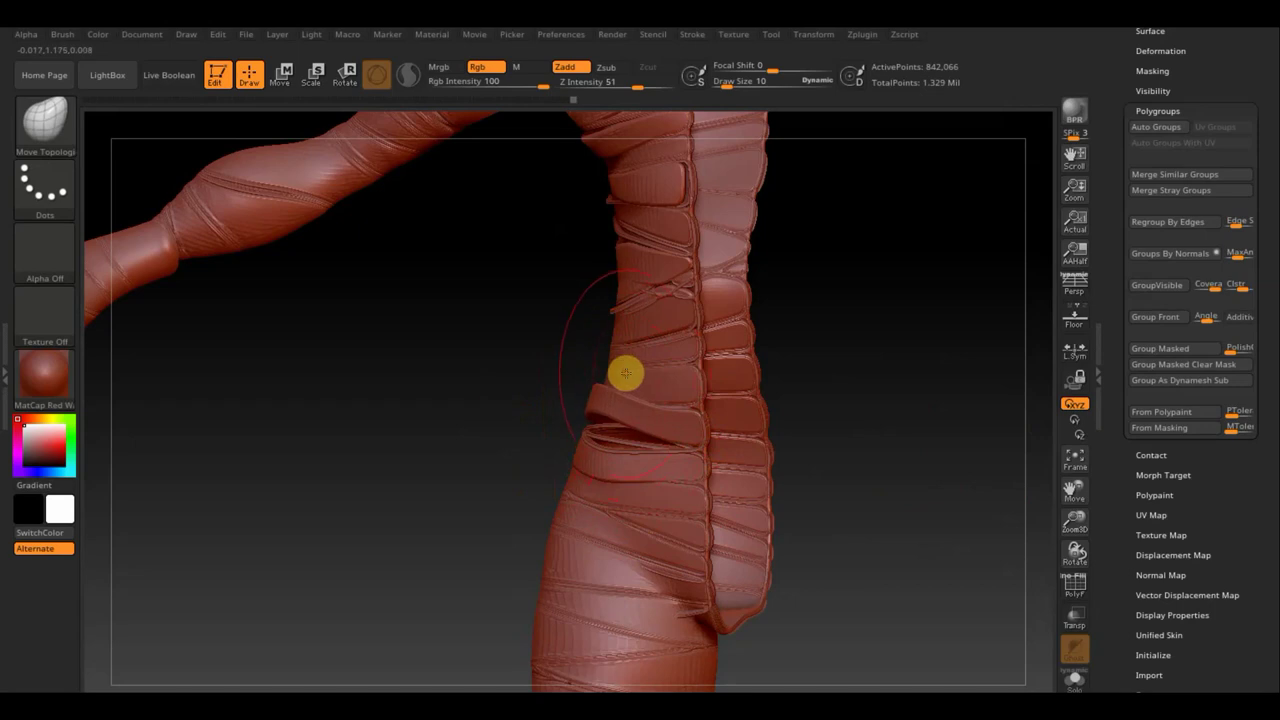
- Rotate to the lower torso and pull strap edges and ends apart to open gaps
mouse_move(724, 379)
right_mouse_down()
mouse_move(808, 391)
mouse_move(640, 386)
right_mouse_up()
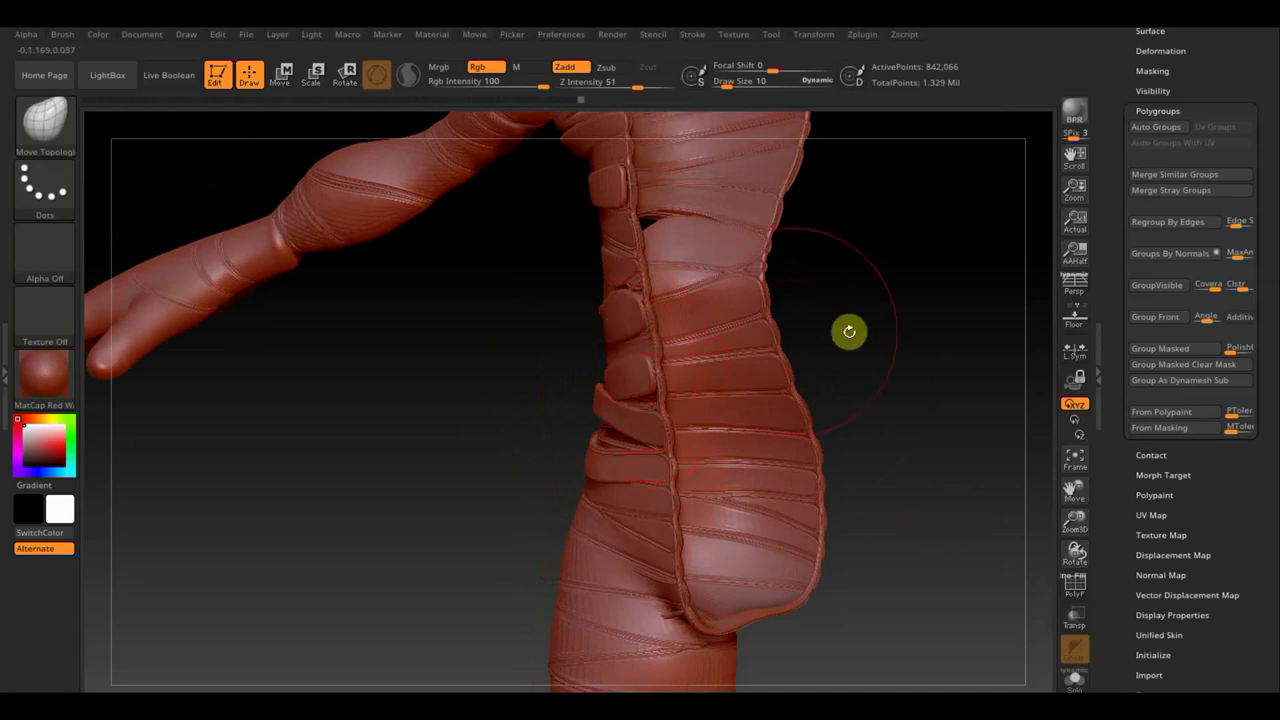
left_click_drag(849, 331, 798, 302)
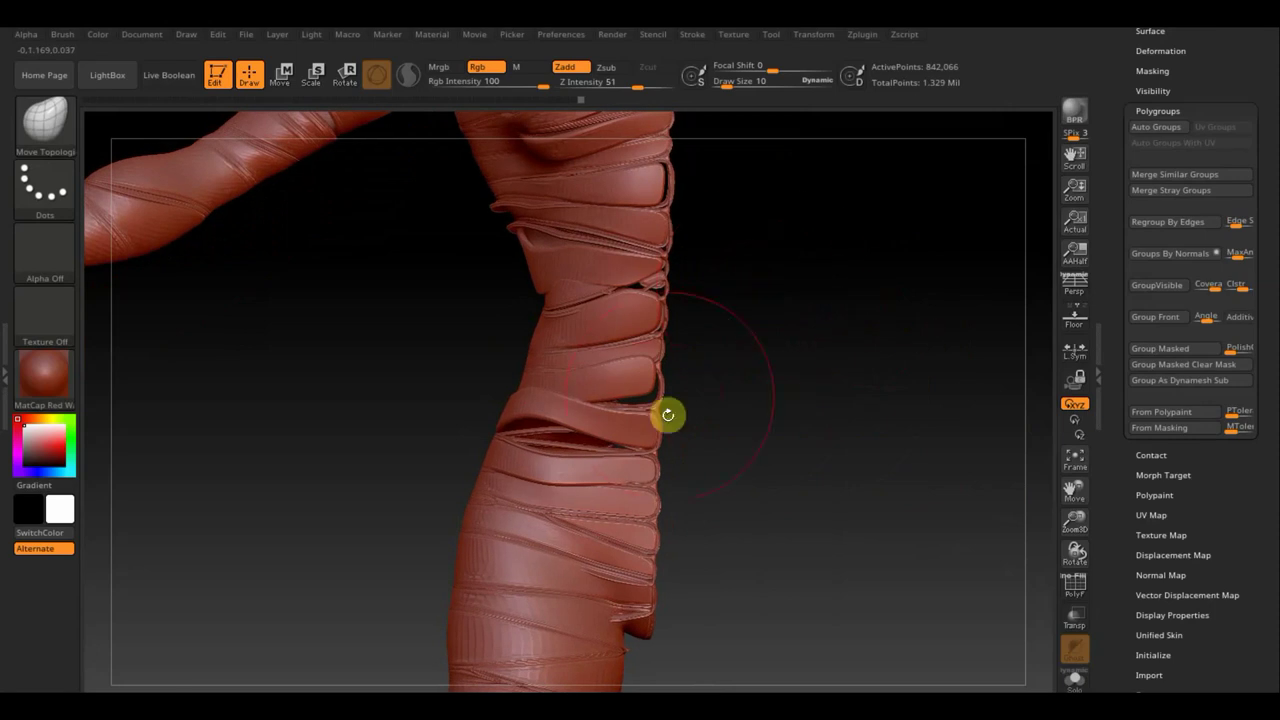
left_click_drag(462, 516, 454, 537)
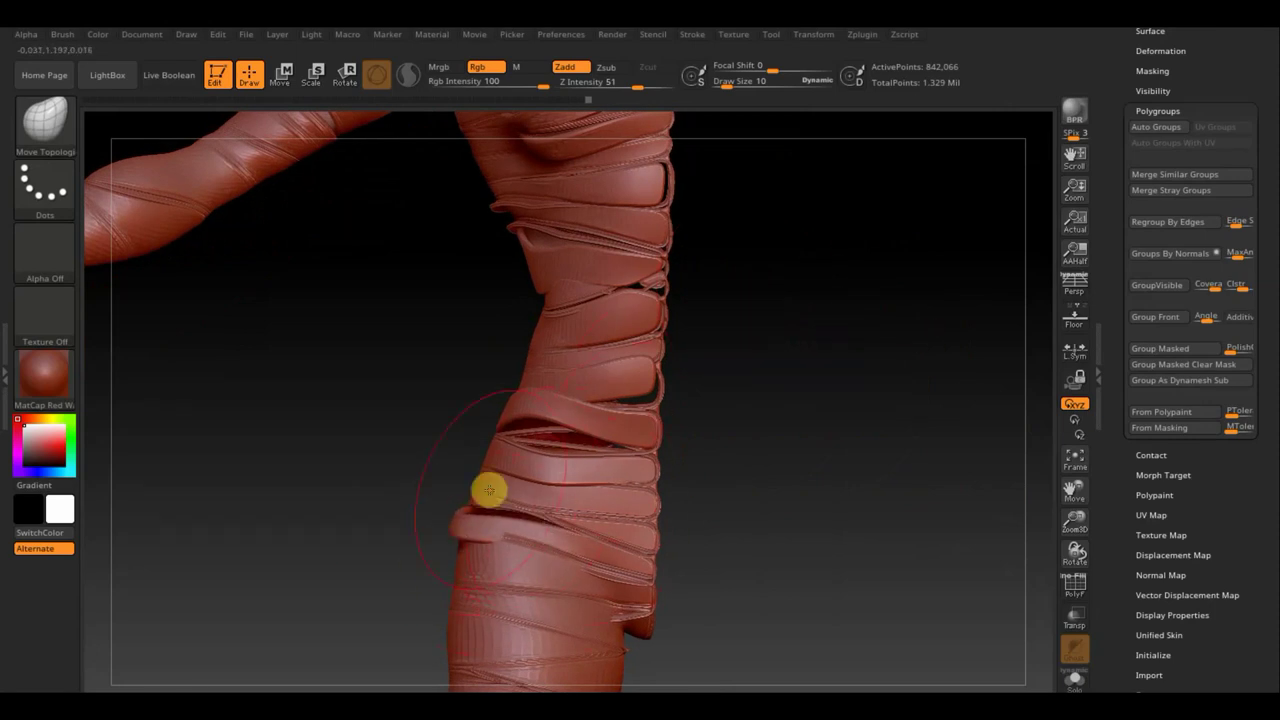
mouse_move(489, 489)
left_mouse_down()
mouse_move(455, 497)
mouse_move(462, 462)
mouse_move(527, 474)
left_mouse_up()
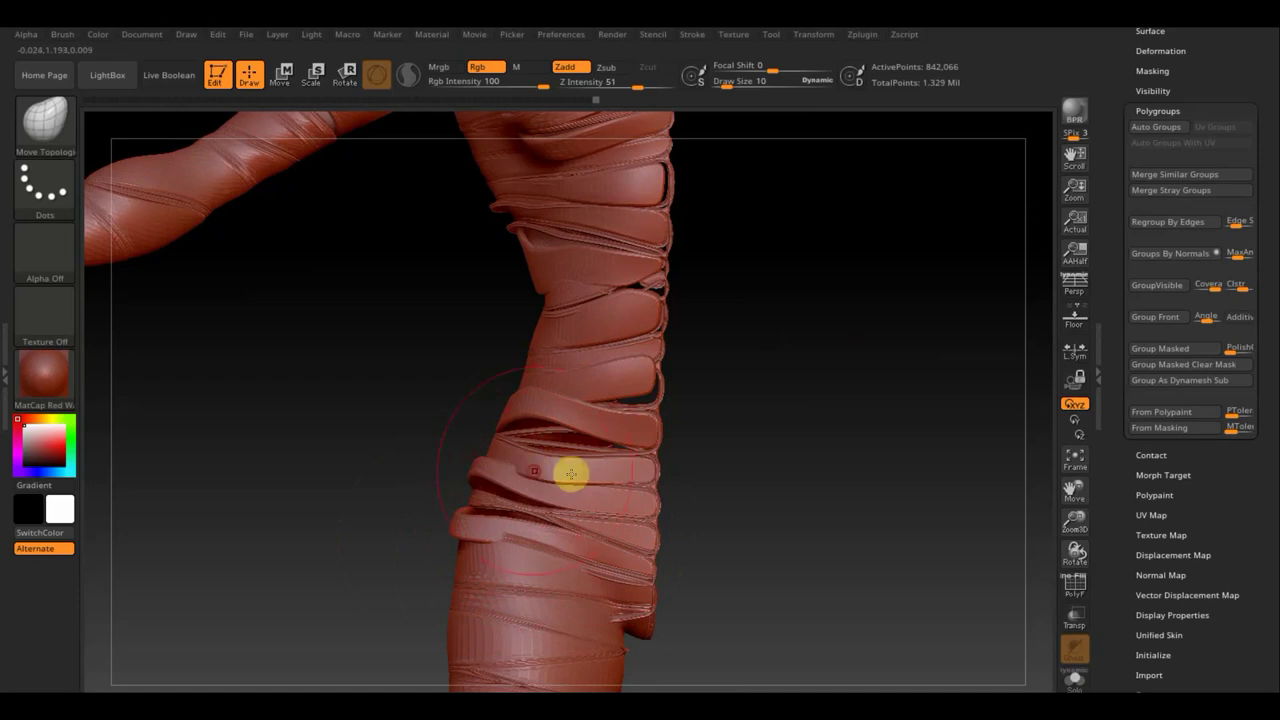
left_click_drag(643, 463, 657, 498)
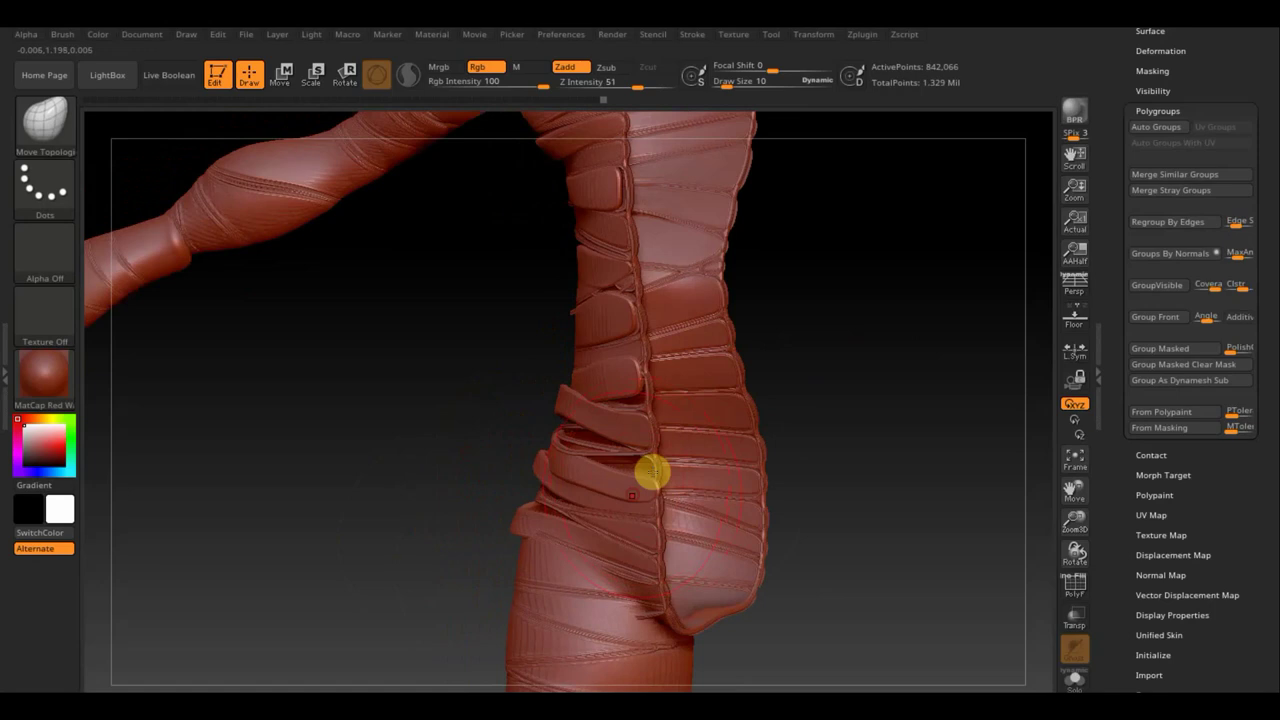
key("ctrl+shift")
- Slice the torso strap vertically with SliceCurve, then pull the waist straps further apart
left_click(608, 447, "ctrl+shift")
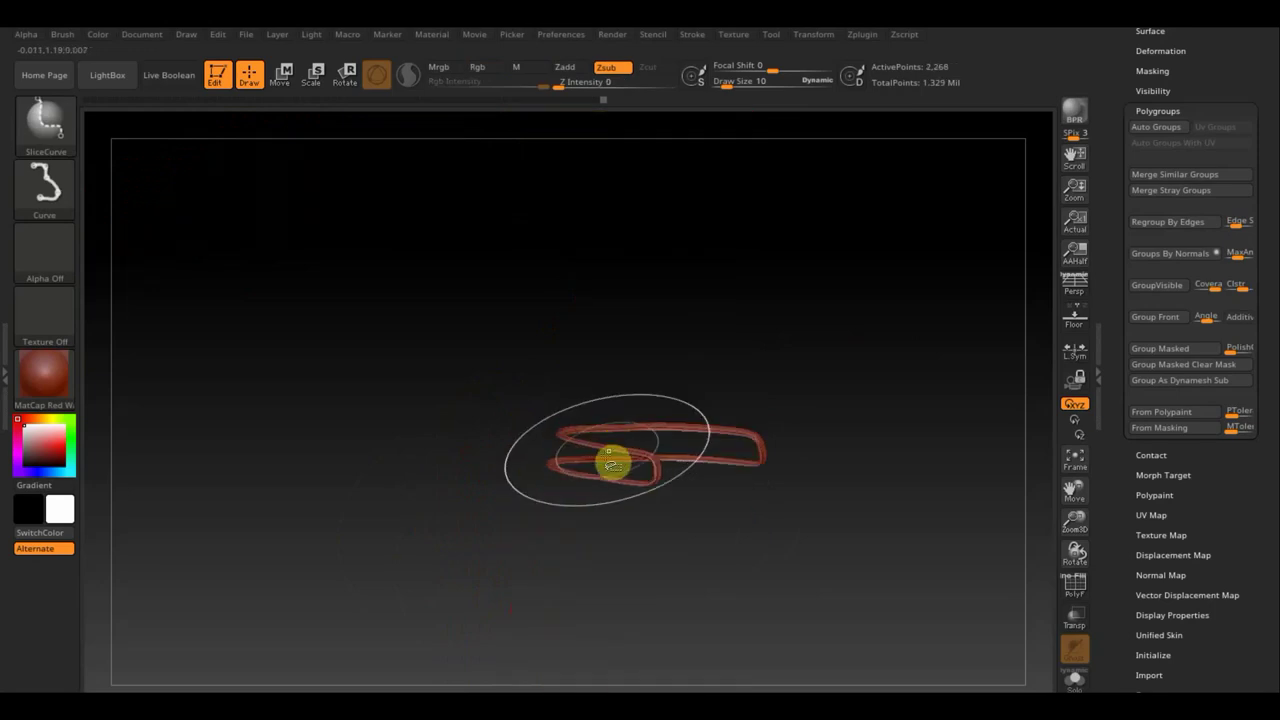
left_click(607, 457, "ctrl+shift")
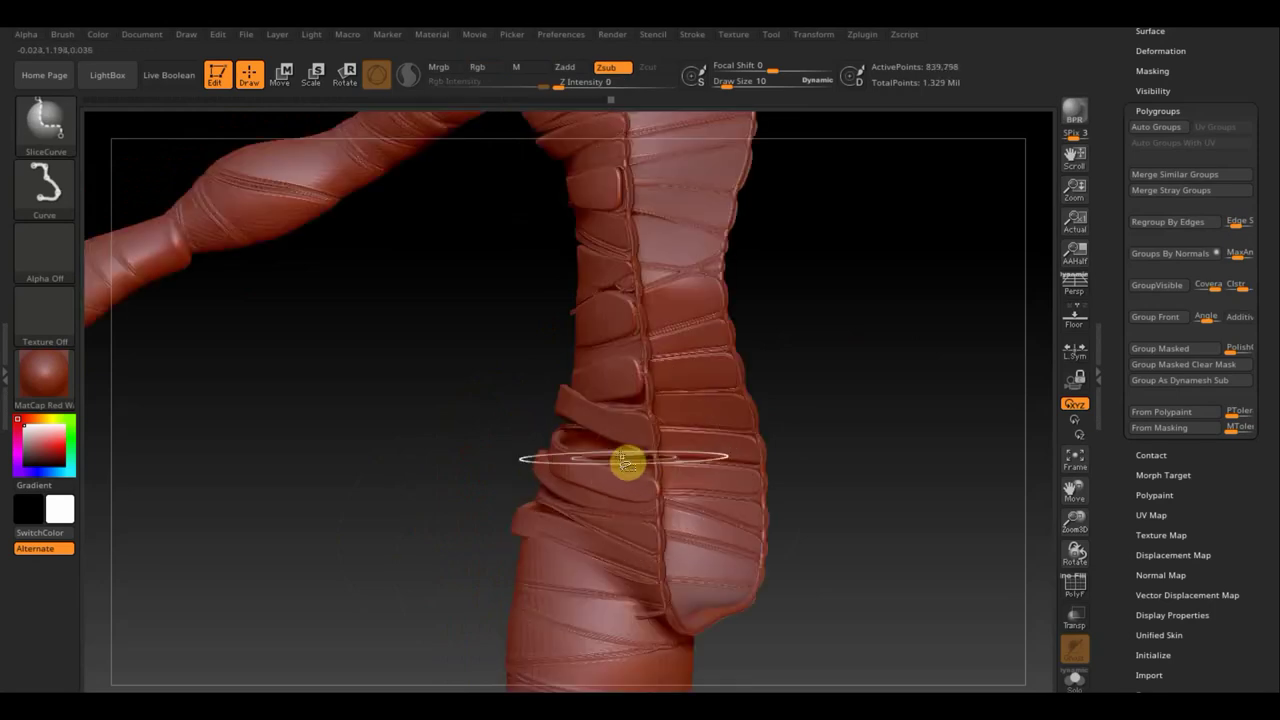
left_click_drag(645, 365, 662, 575, "ctrl+shift")
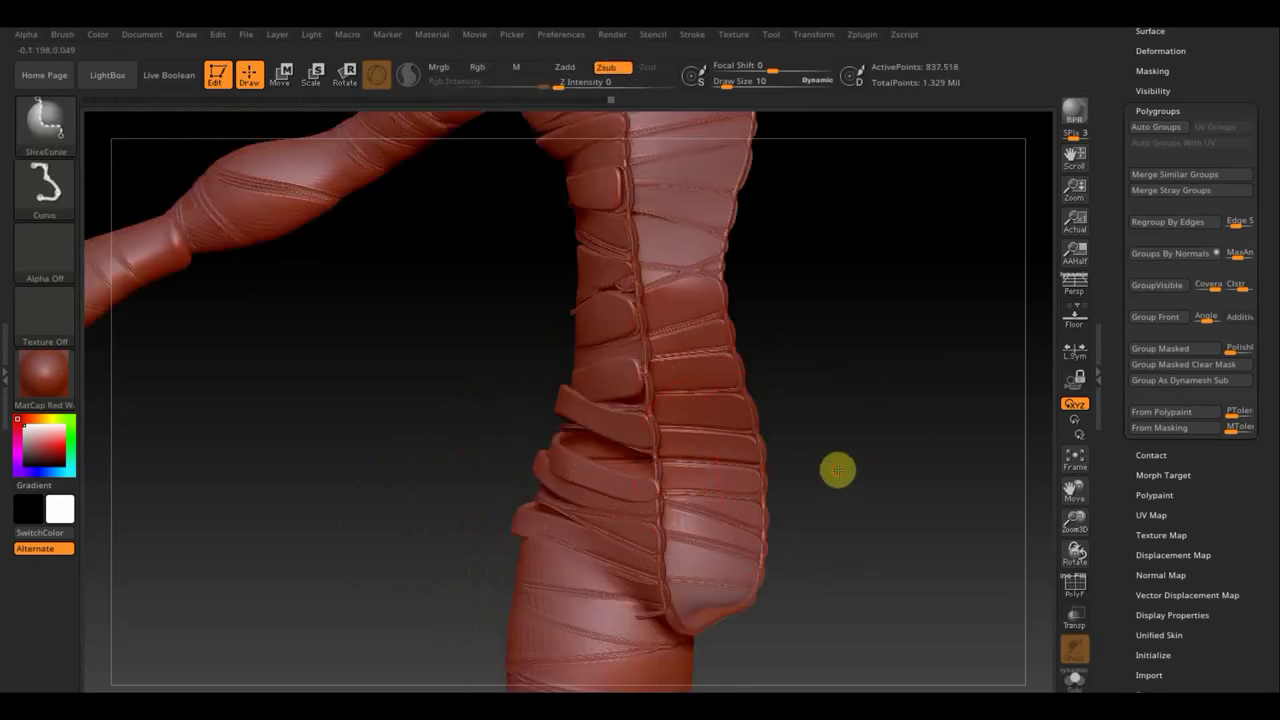
mouse_move(851, 474)
left_mouse_down()
mouse_move(874, 477)
mouse_move(868, 492)
left_mouse_up()
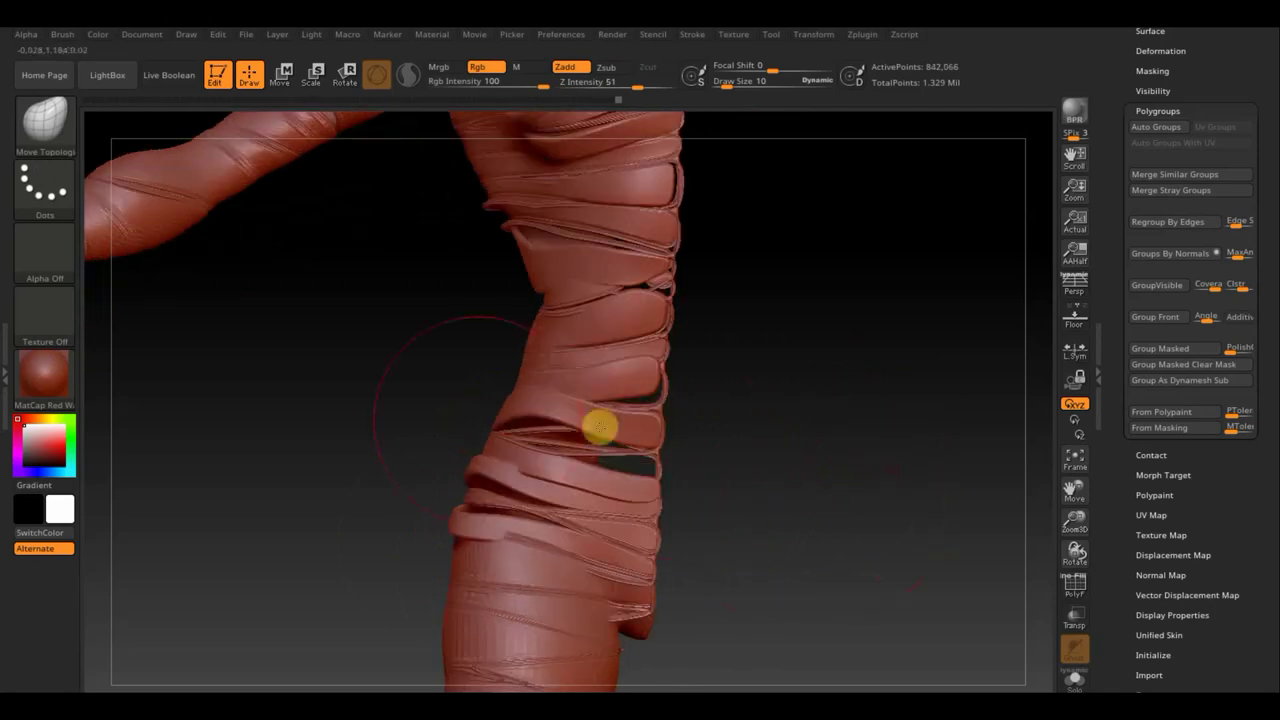
left_click_drag(803, 531, 808, 383)
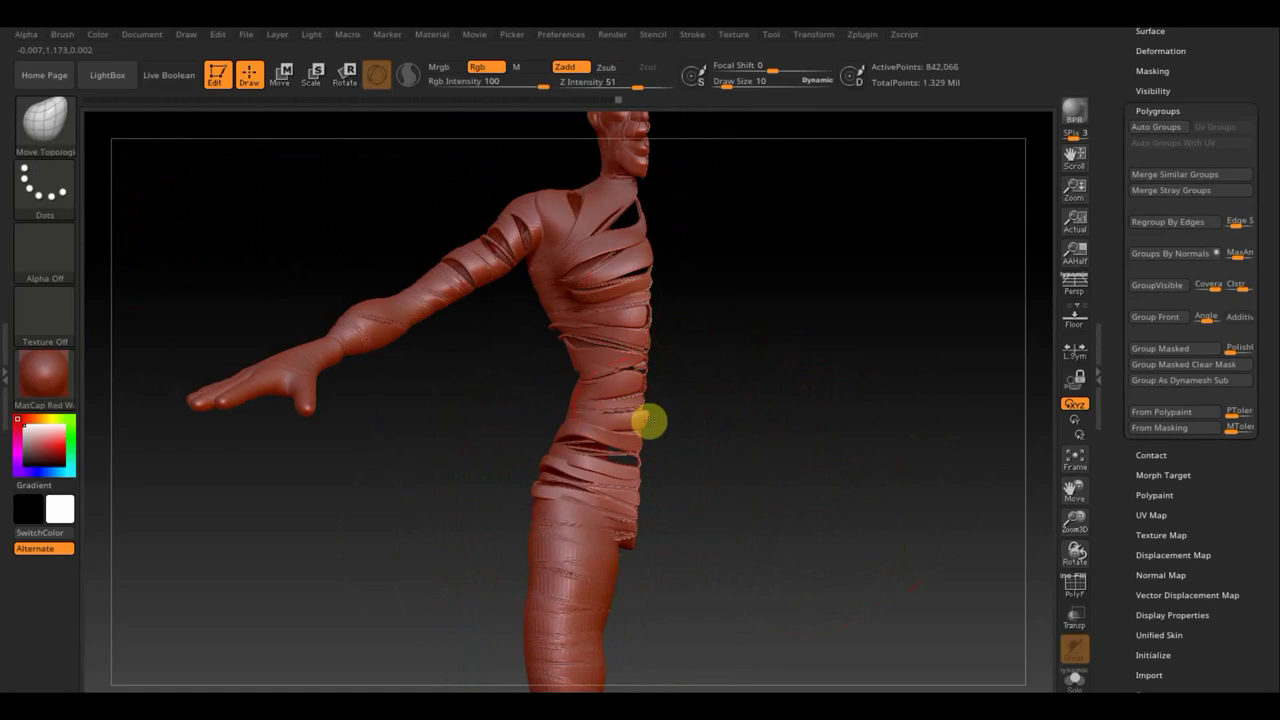
left_click_drag(649, 422, 612, 418)
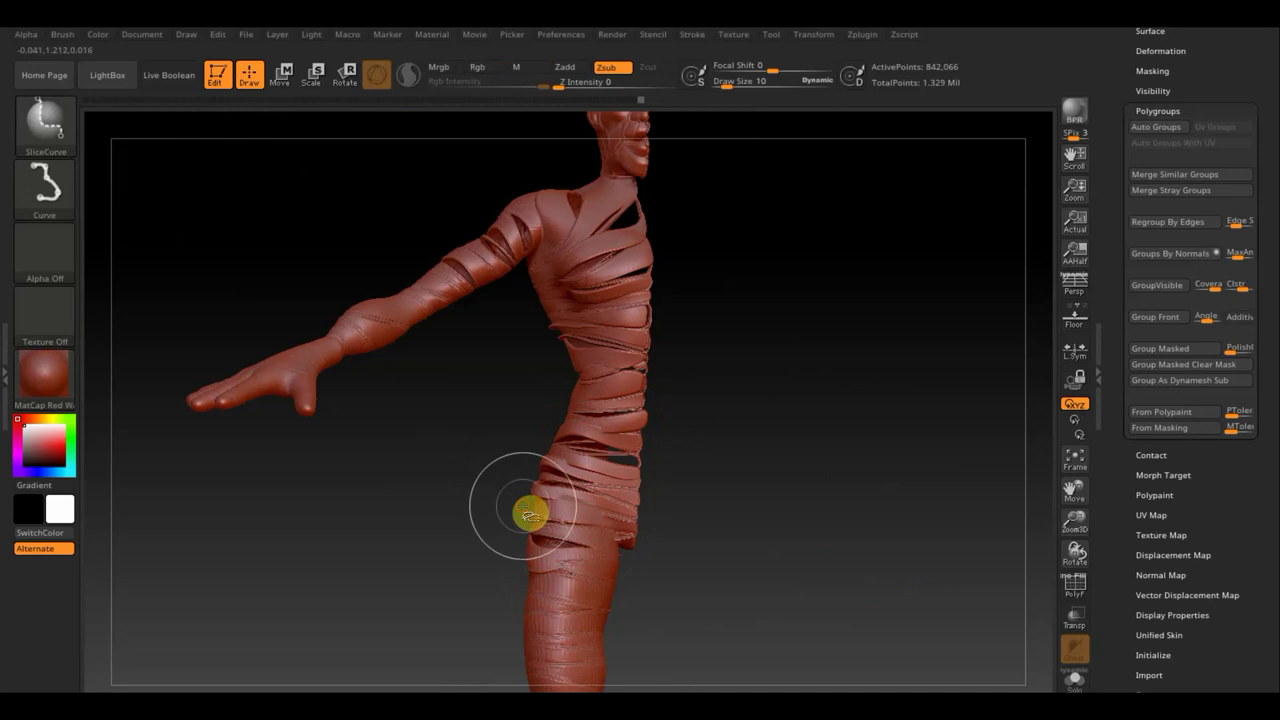
- Hide the 28,686-point bandage-ribbon polygroup, leaving 813,380 active points visible
left_click(530, 517, "ctrl+shift")
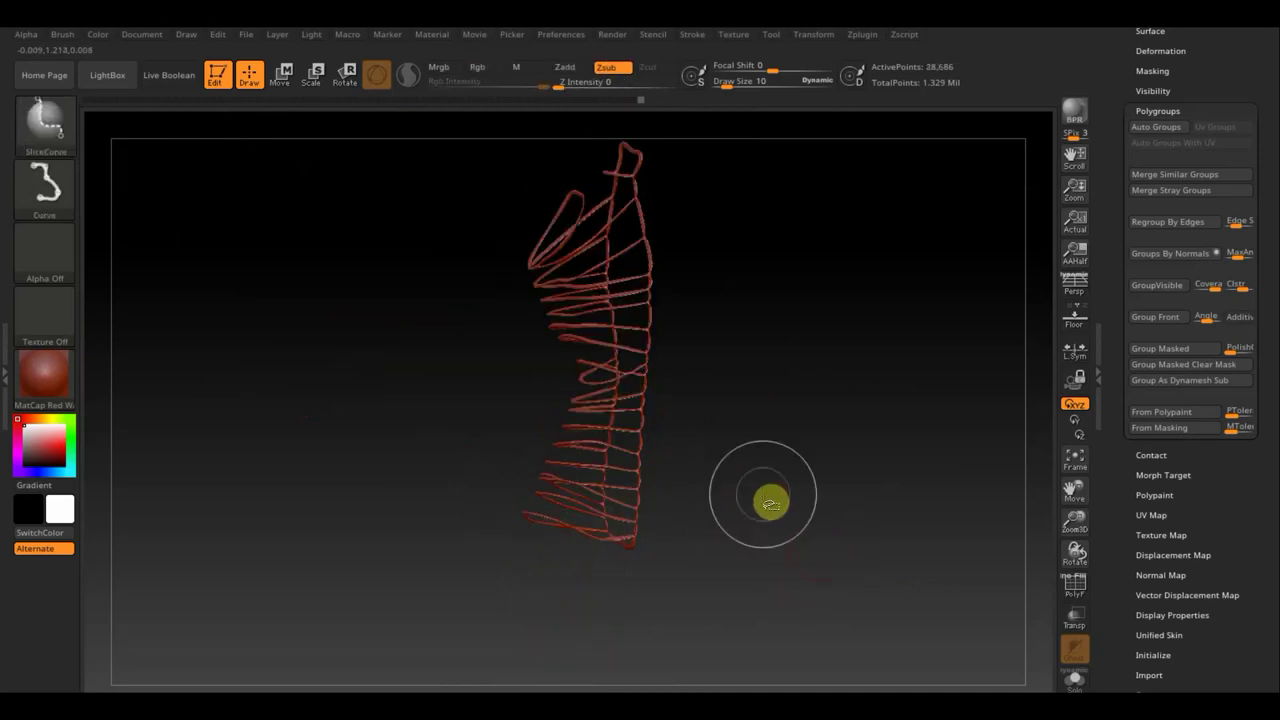
left_click(763, 494, "ctrl+shift")
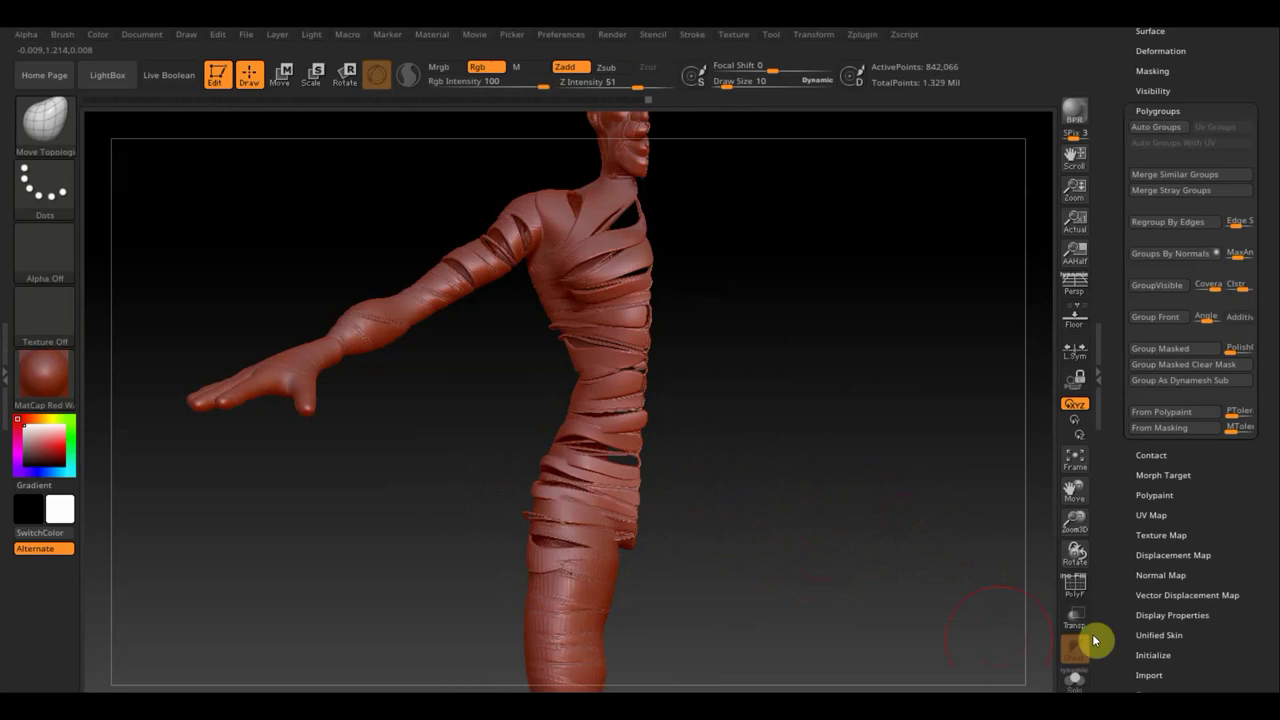
key("ctrl+shift")
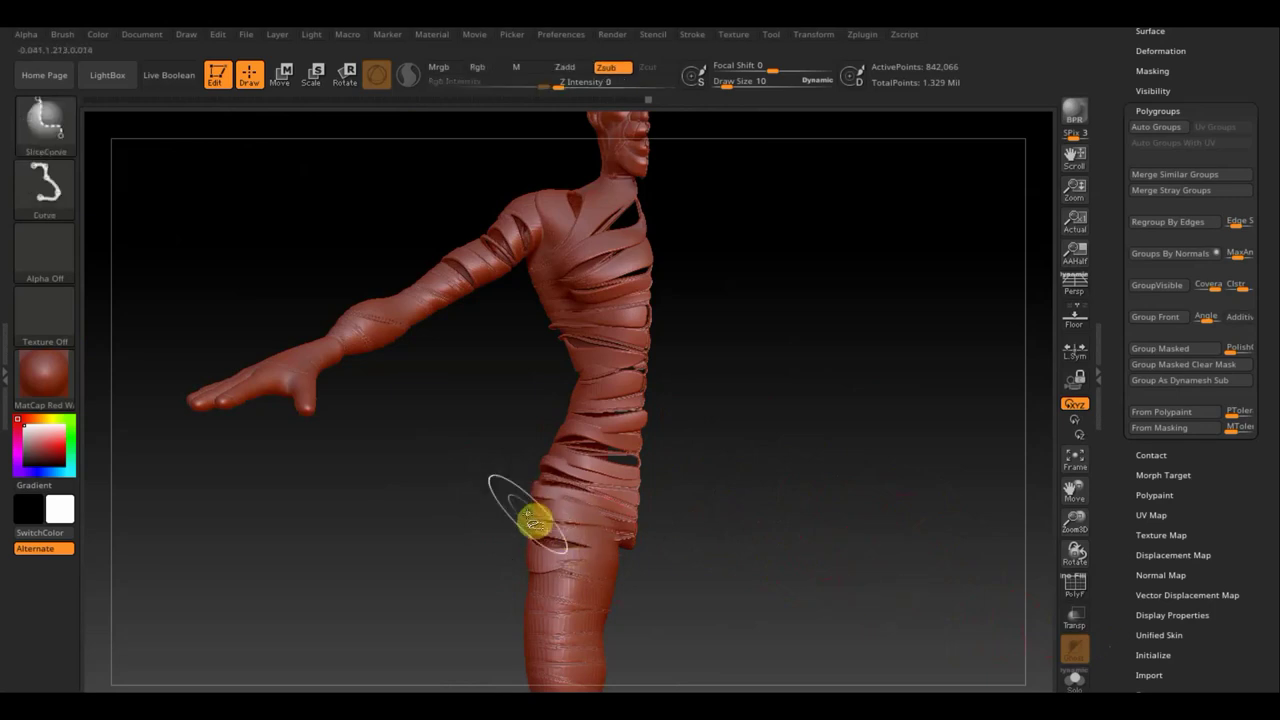
left_click(529, 517, "ctrl+shift")
left_click(544, 520, "ctrl+shift")
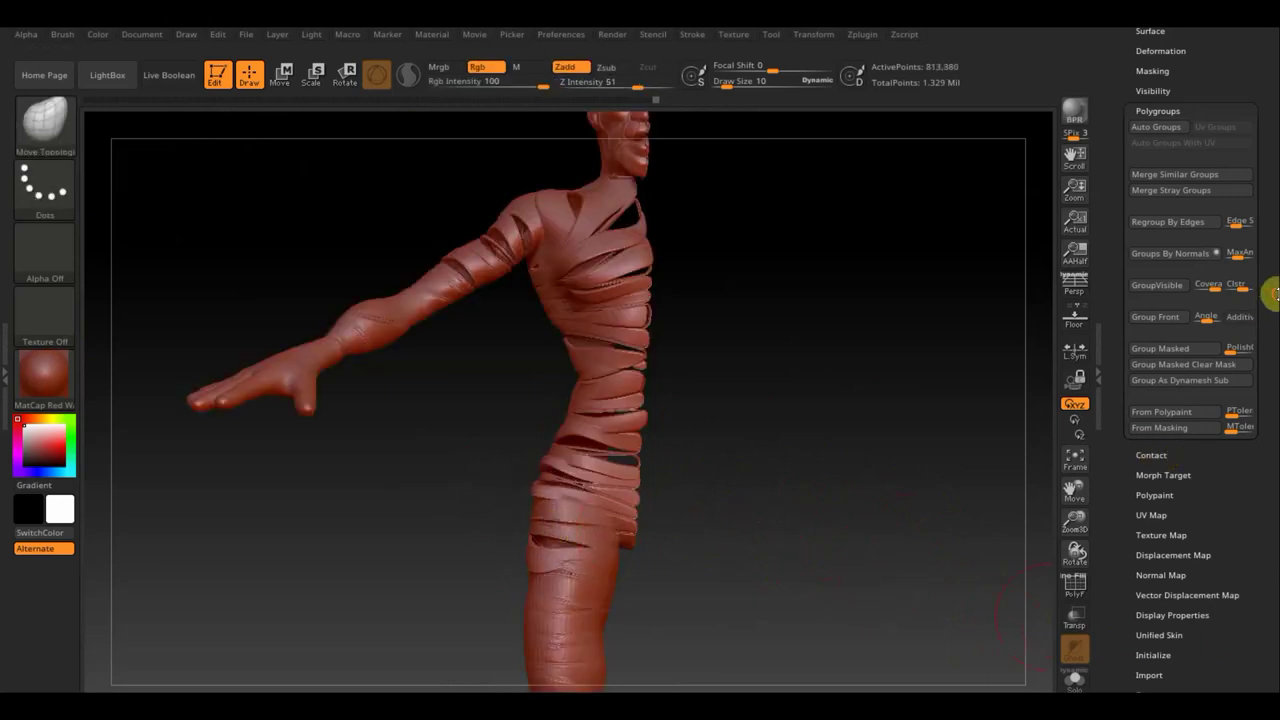
scroll(1274, 289, "up", 3)
scroll(1223, 203, "up", 2)
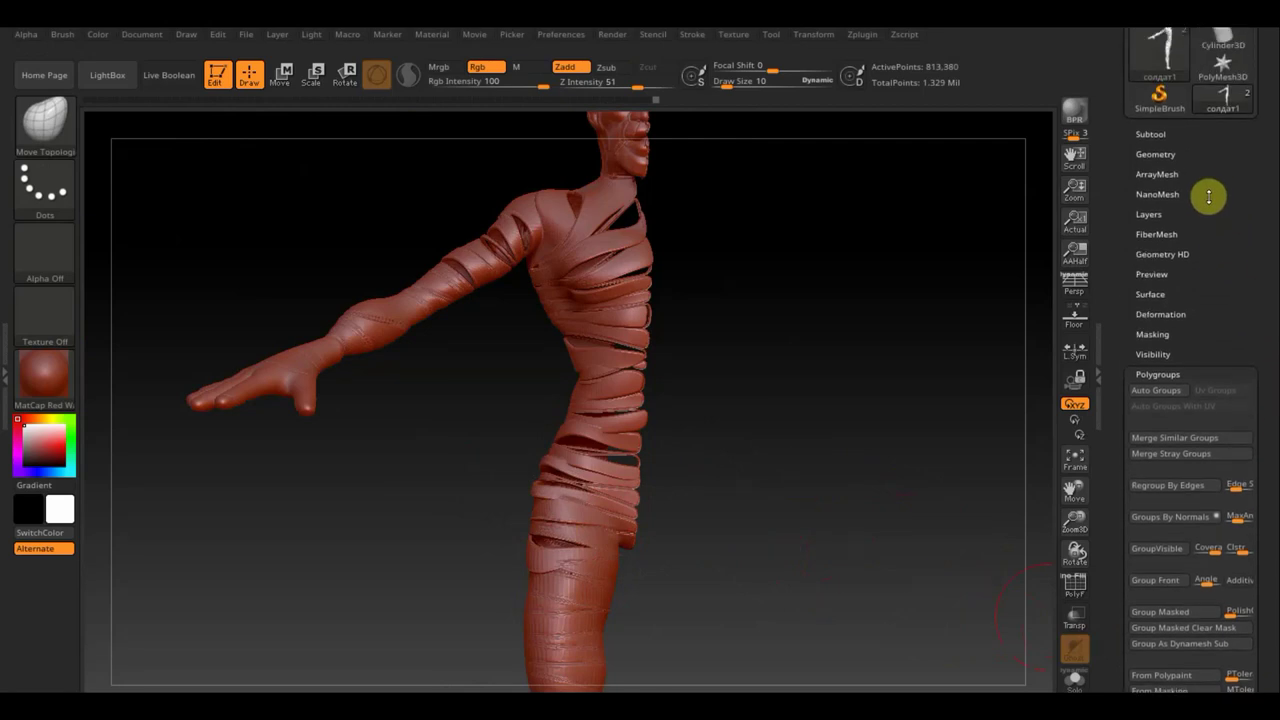
- Delete the hidden pieces with Modify Topology > Del Hidden, dropping total points to 1.301 Mil
left_click(1154, 154)
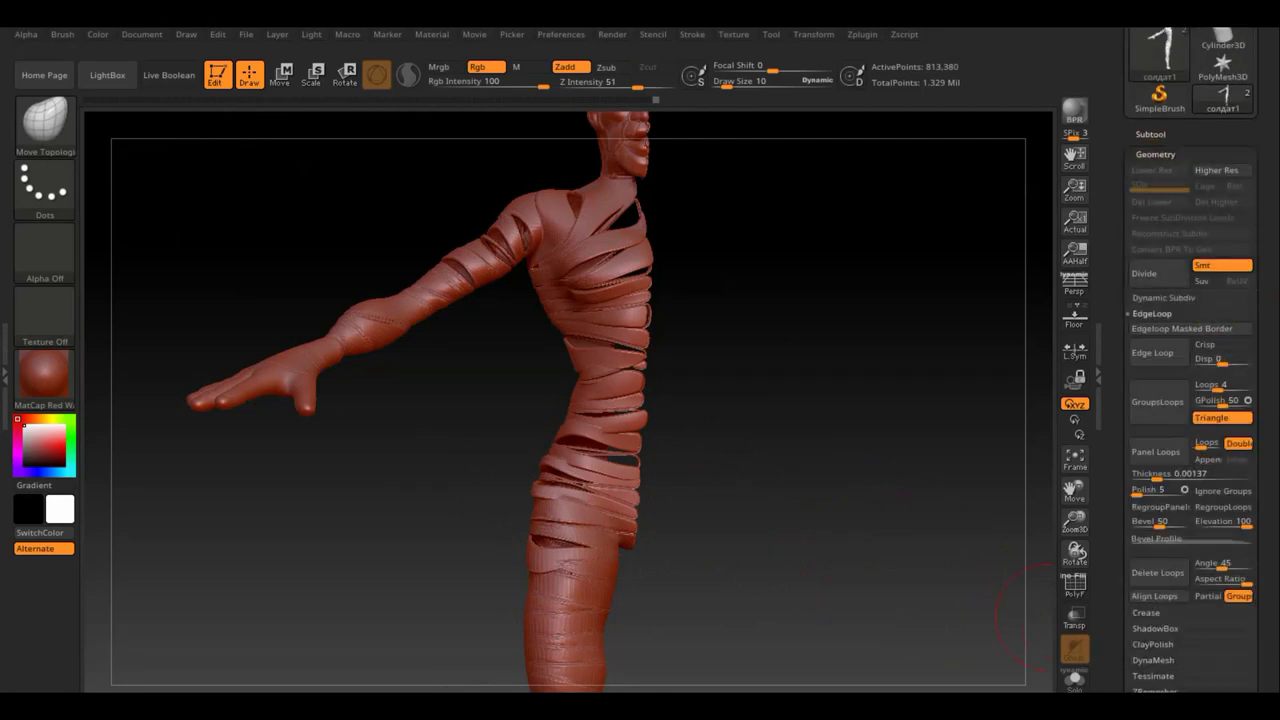
mouse_move(1272, 608)
left_mouse_down()
mouse_move(1268, 523)
mouse_move(1157, 513)
left_mouse_up()
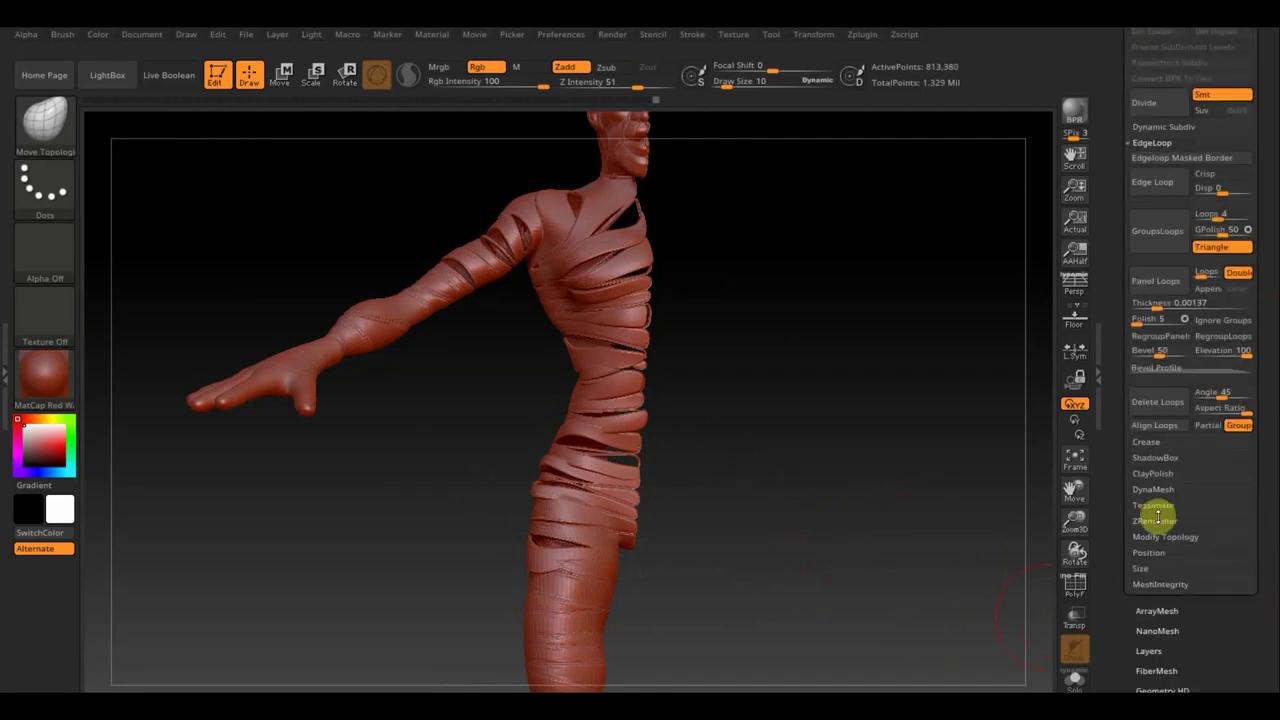
left_click(1166, 536)
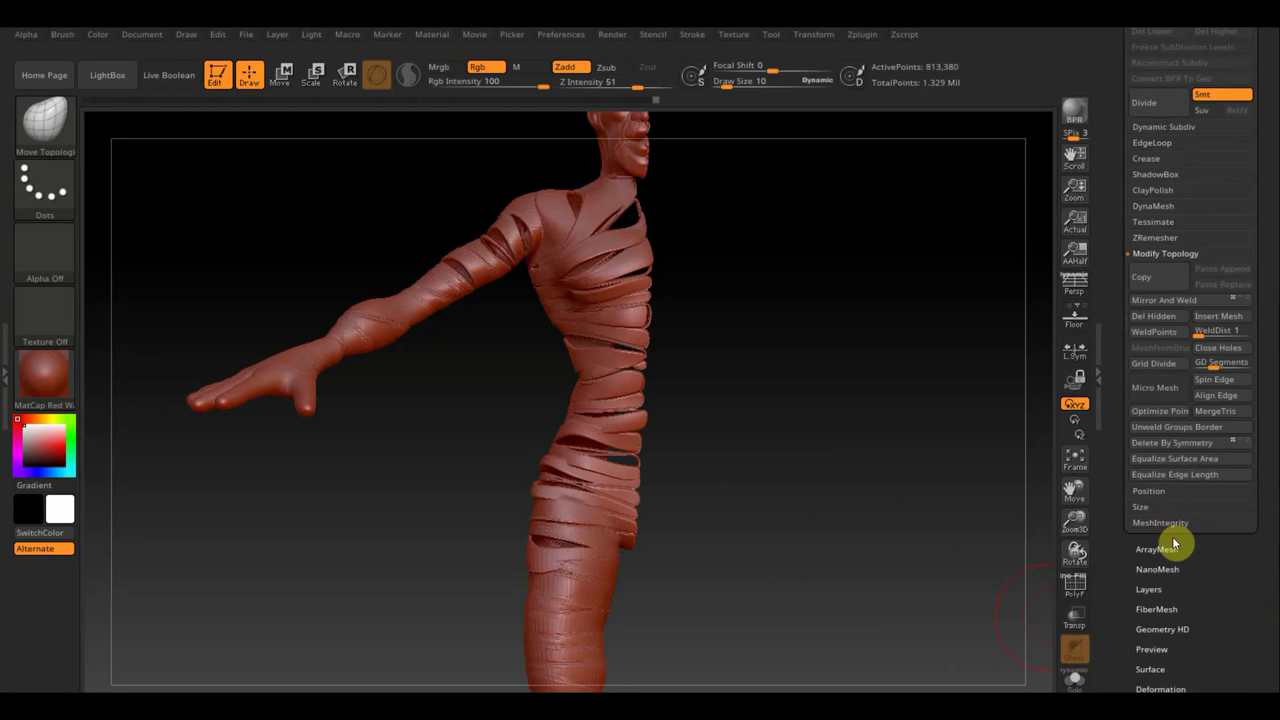
left_click(1157, 318)
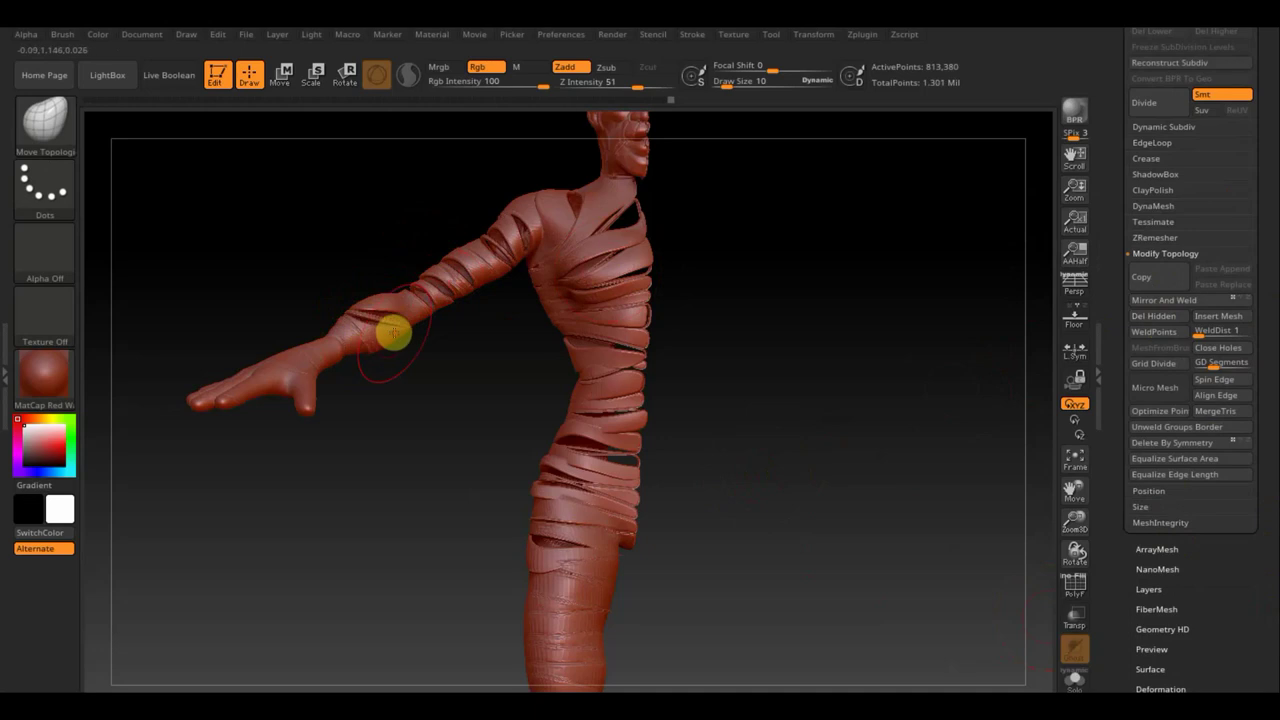
- Isolate a small forearm strap, smooth it, and show the whole figure again
key("shift")
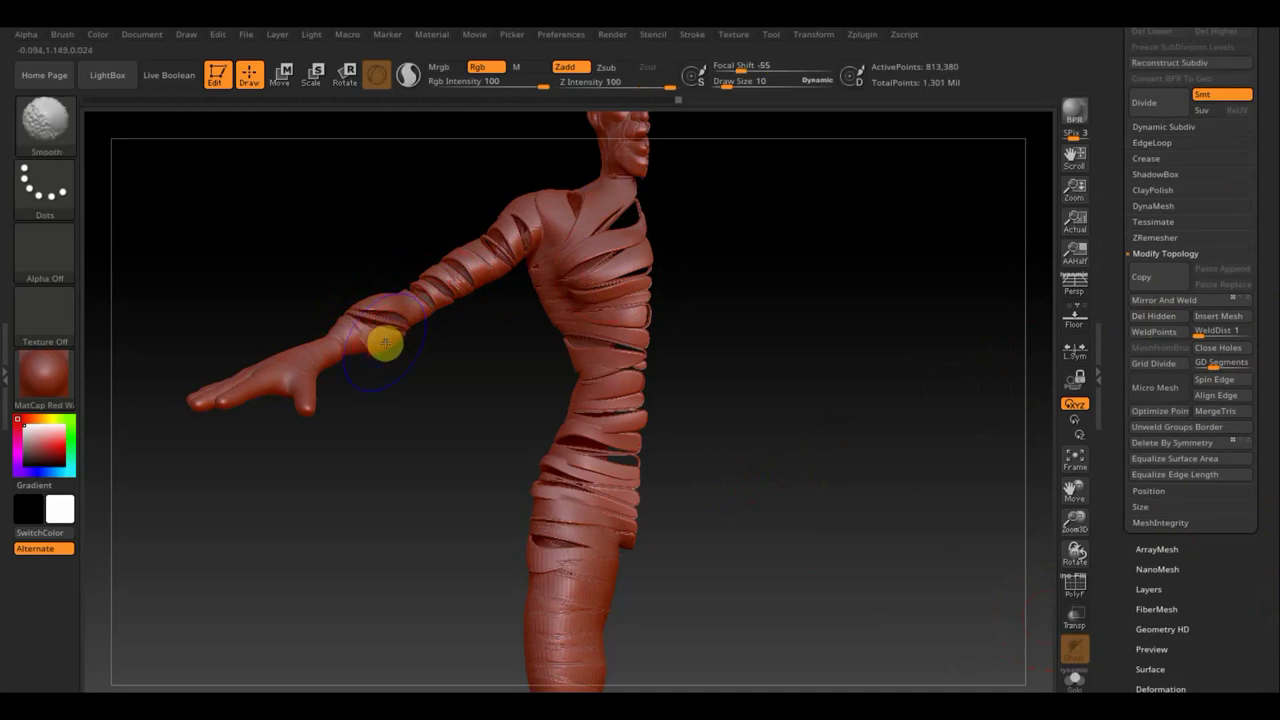
left_click(382, 343, "ctrl+shift")
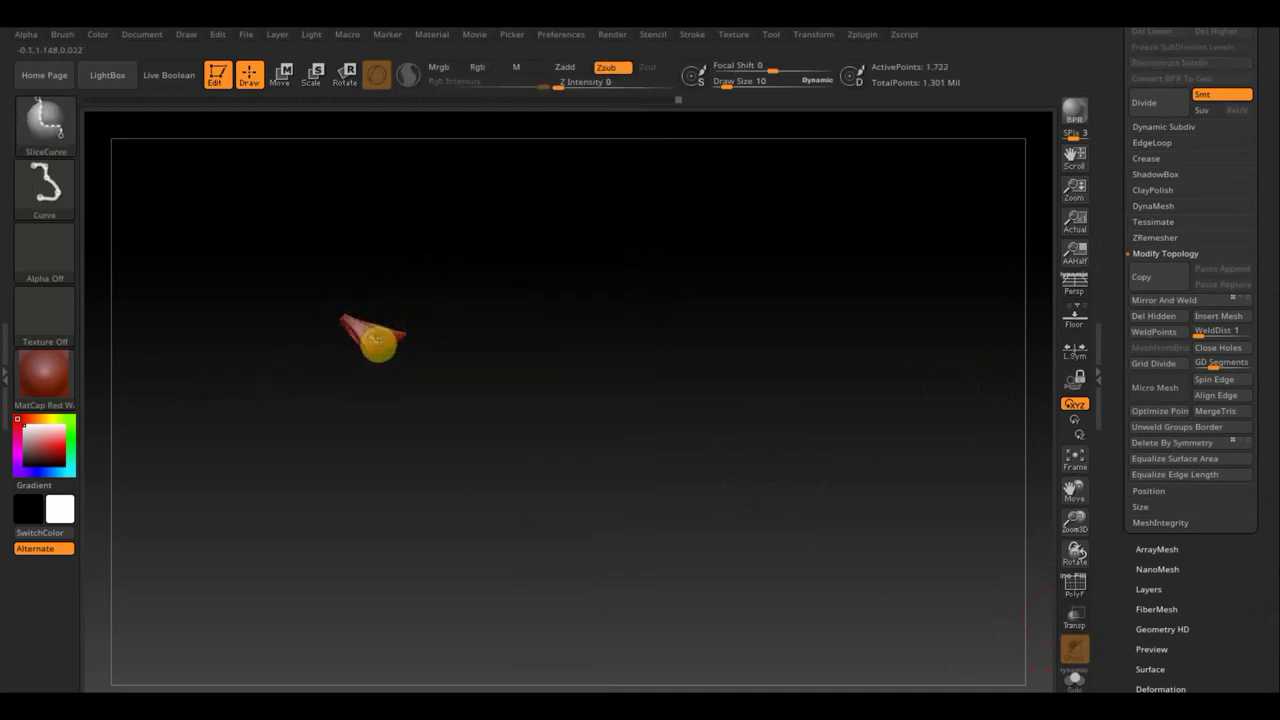
key("shift")
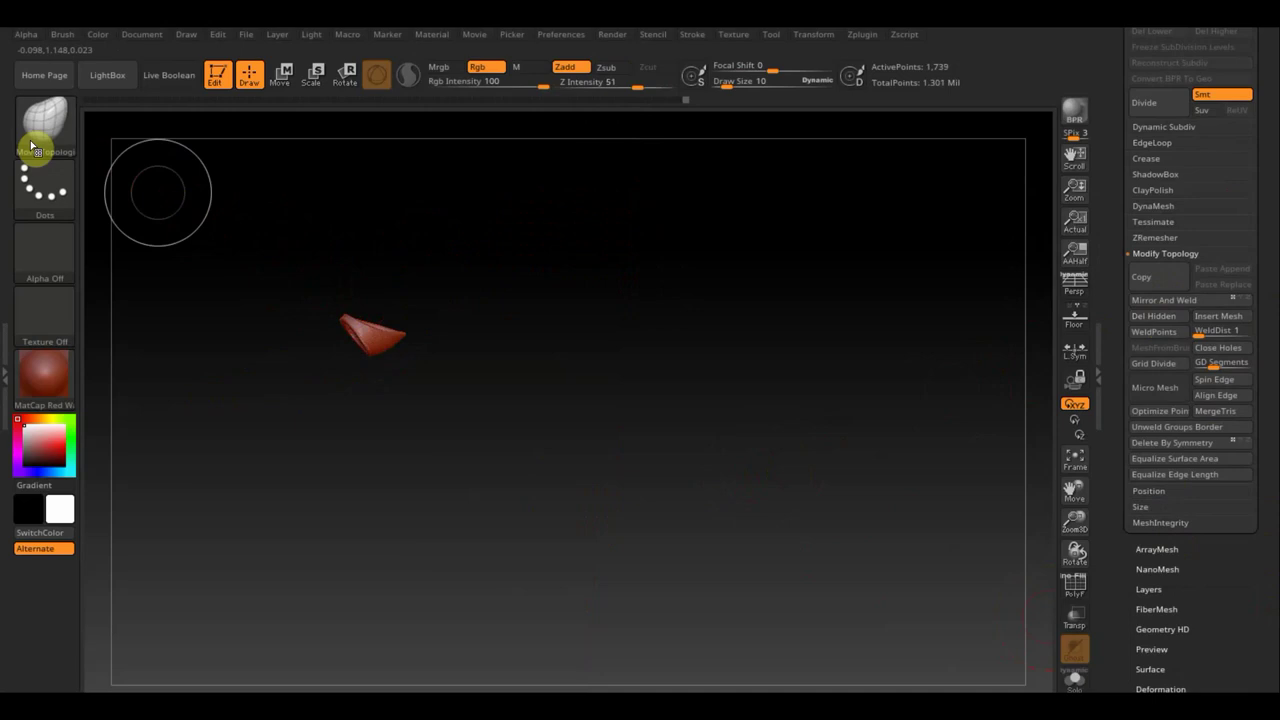
left_click(460, 385, "ctrl+shift")
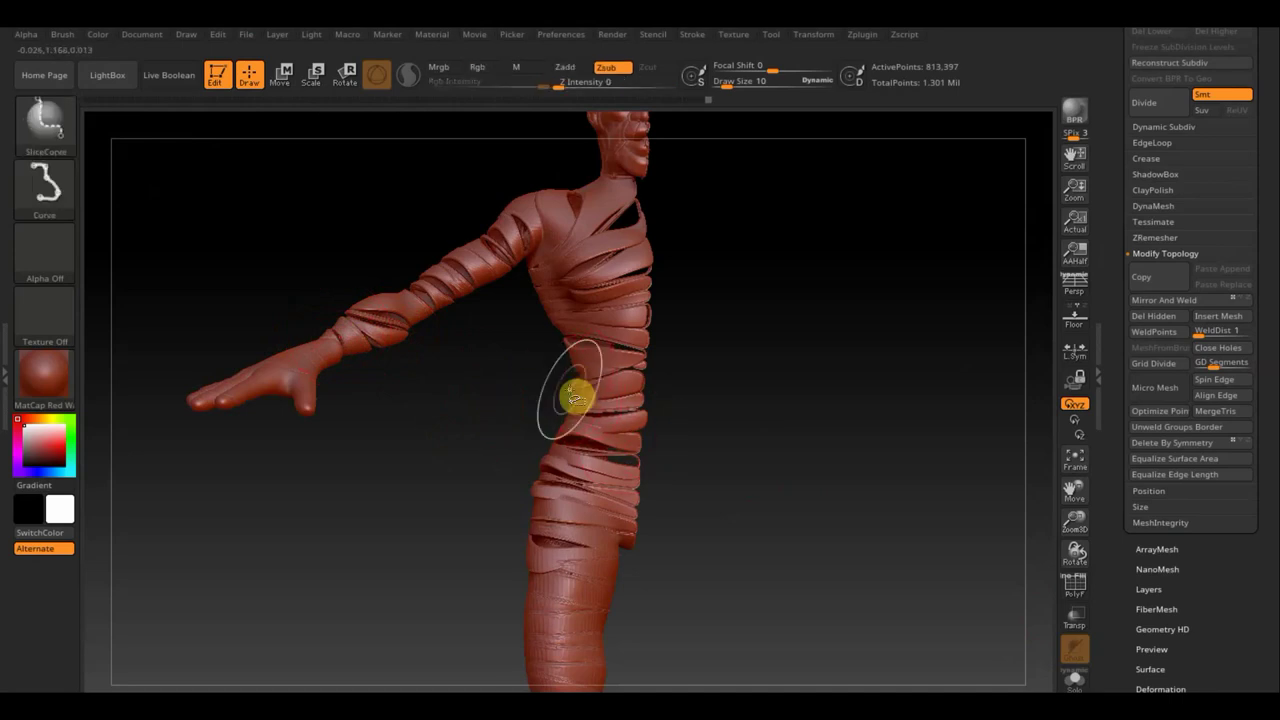
- Weld the mesh's points with WeldPoints, bringing total points to 1.298 Mil
left_click(569, 387, "ctrl+shift")
left_click(569, 387, "ctrl+shift")
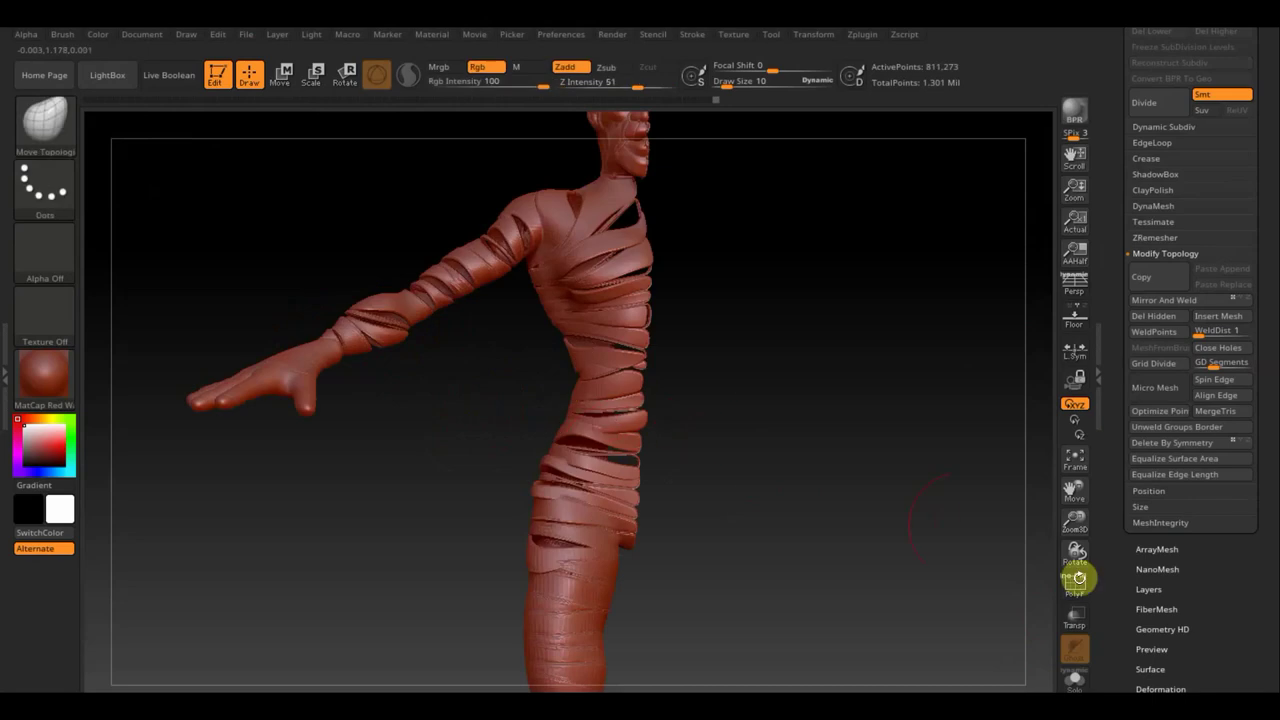
left_click(1174, 331)
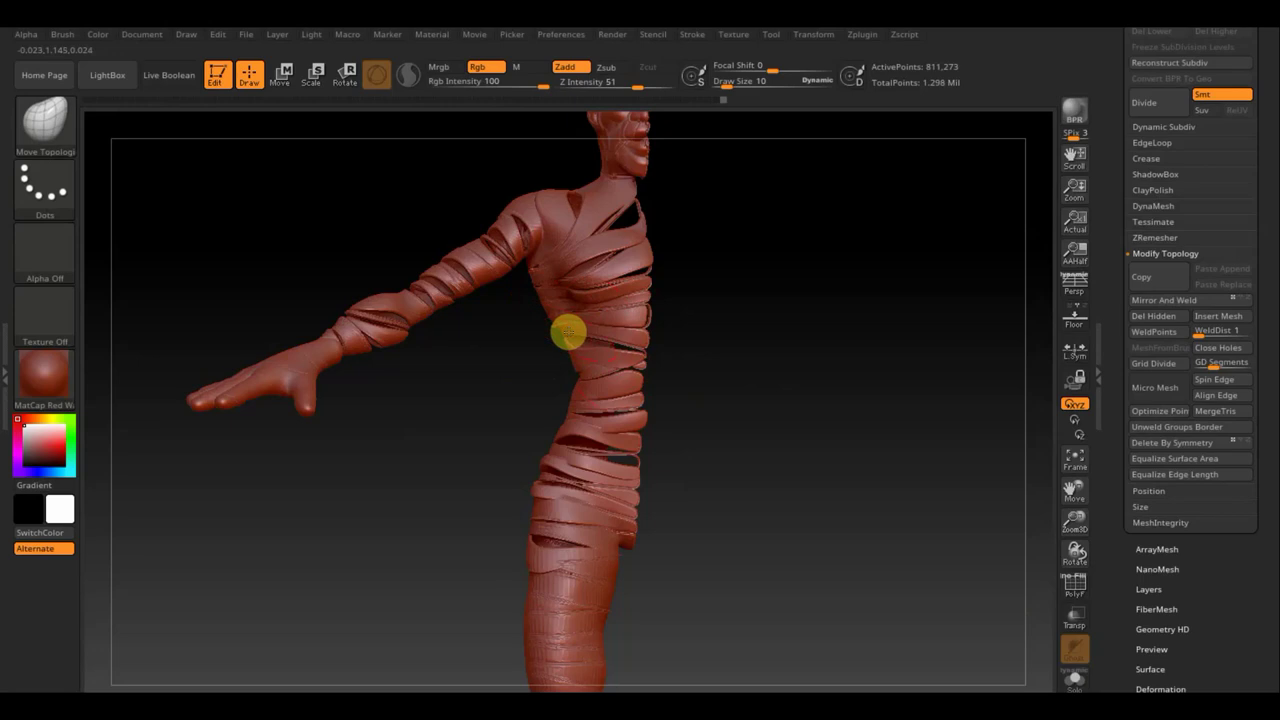
- Isolate a chest strap, try Del Hidden and undo it, then unhide the full figure
left_click(560, 343, "ctrl+shift")
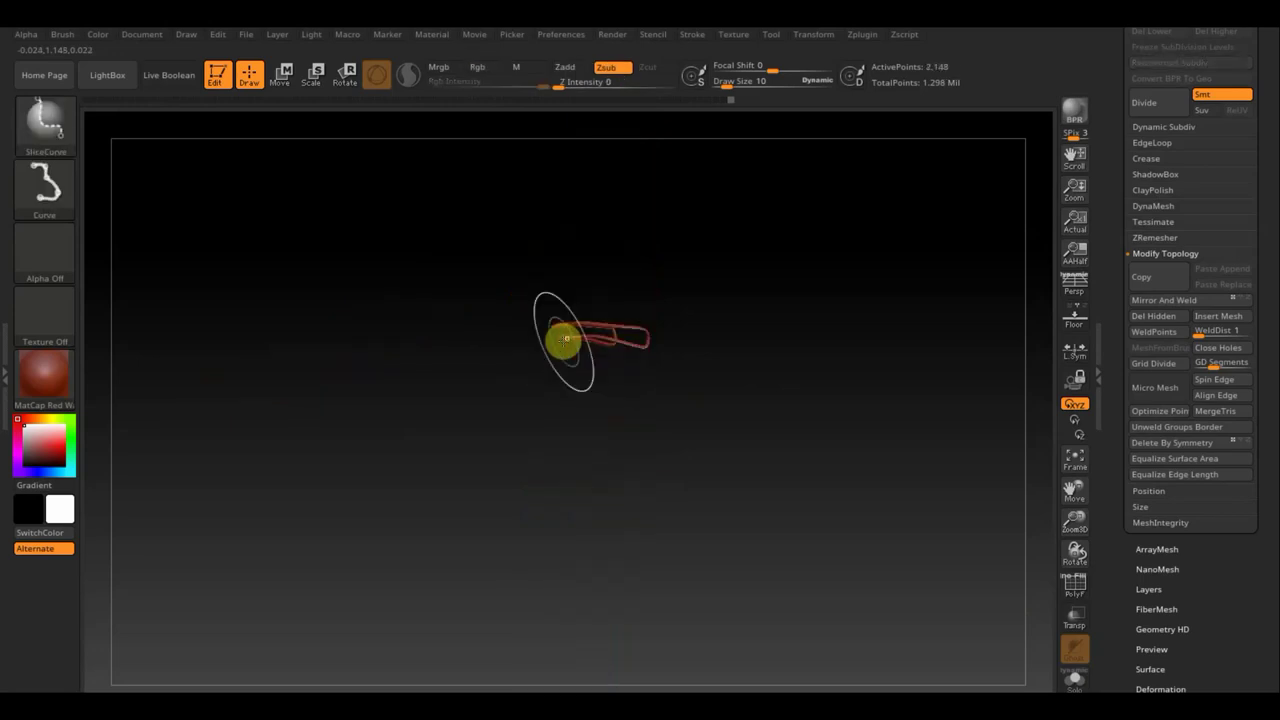
left_click(1168, 318)
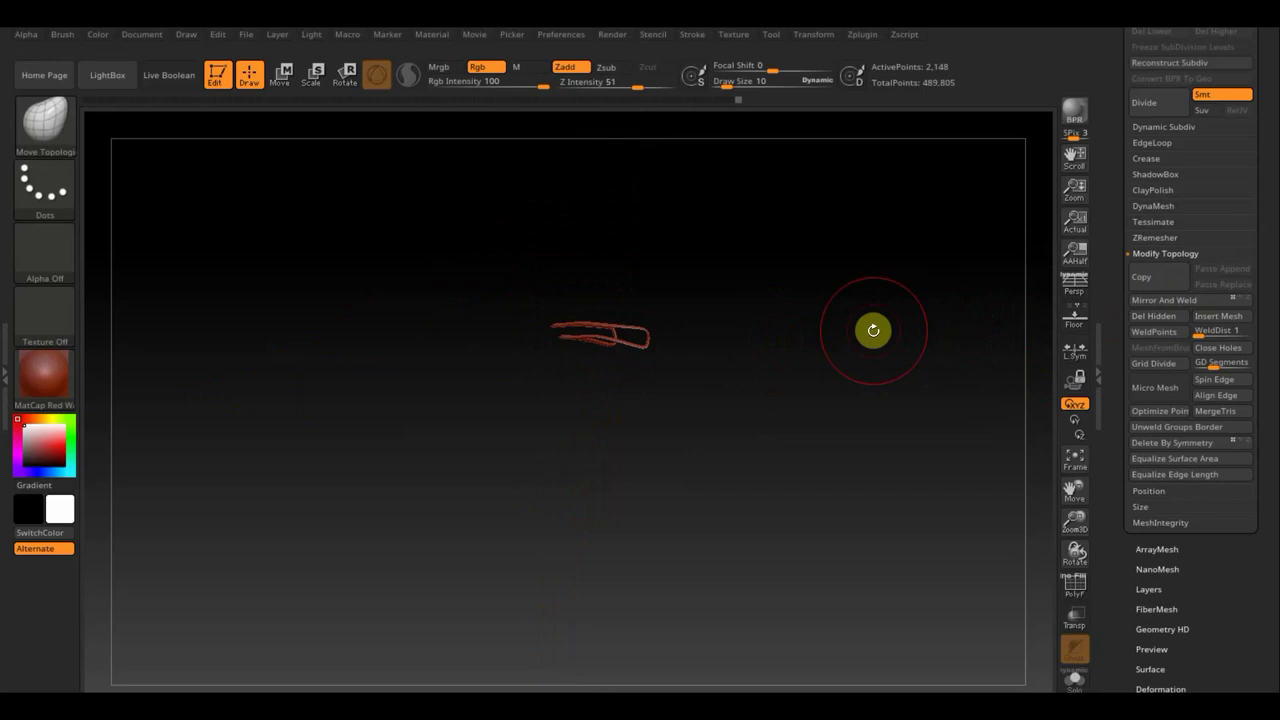
key("ctrl+z")
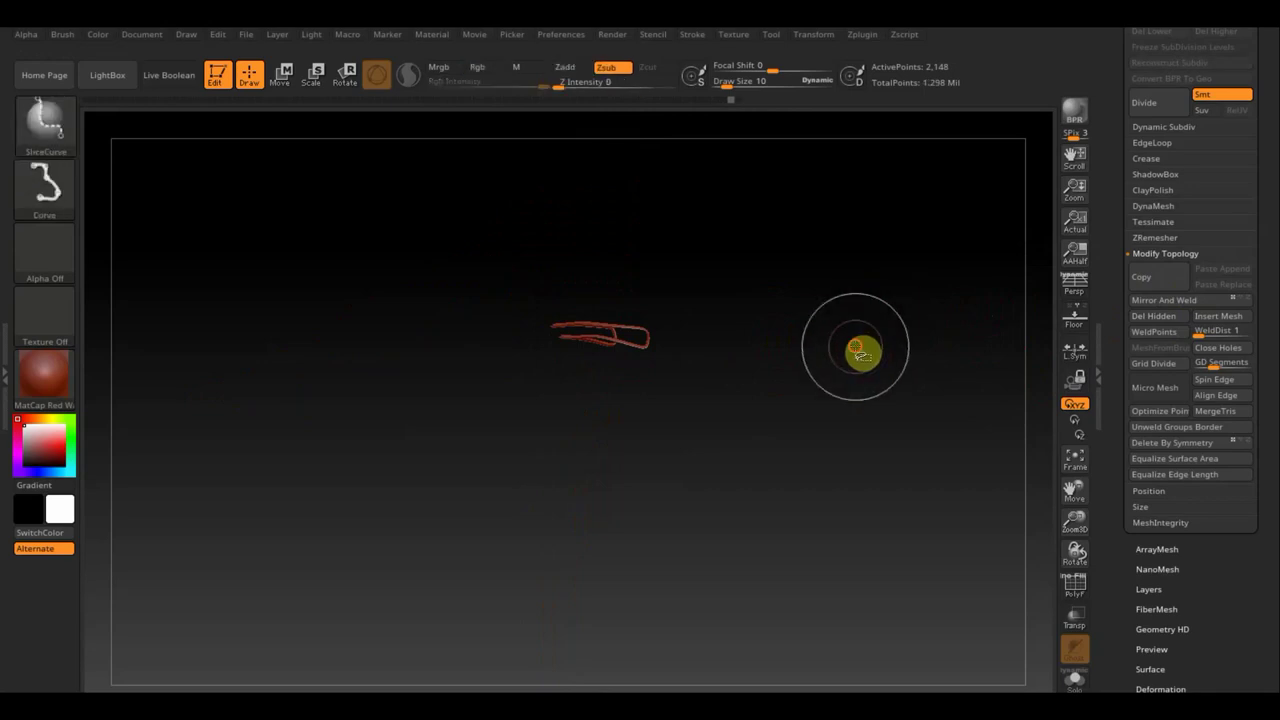
left_click(873, 330, "ctrl+shift")
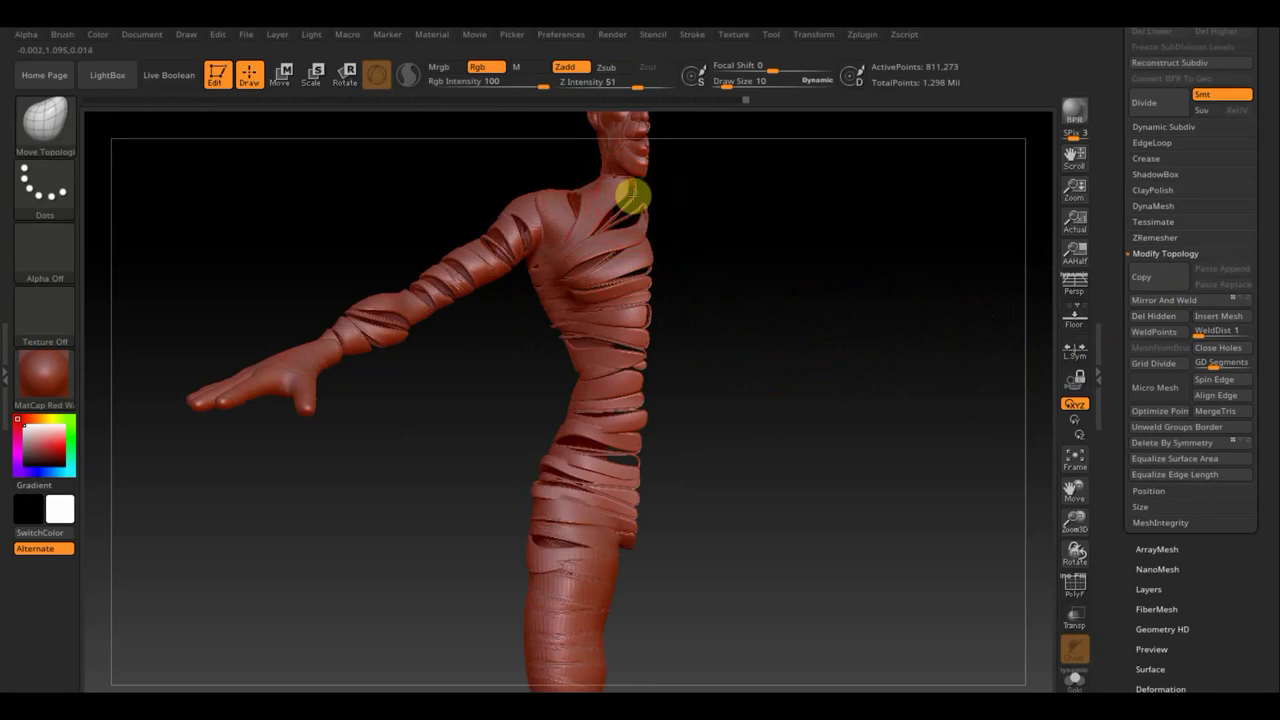
- From a side view, pull the back-shoulder strap outward to open a dark gap beneath it
mouse_move(800, 212)
left_mouse_down()
mouse_move(774, 226)
mouse_move(643, 206)
left_mouse_up()
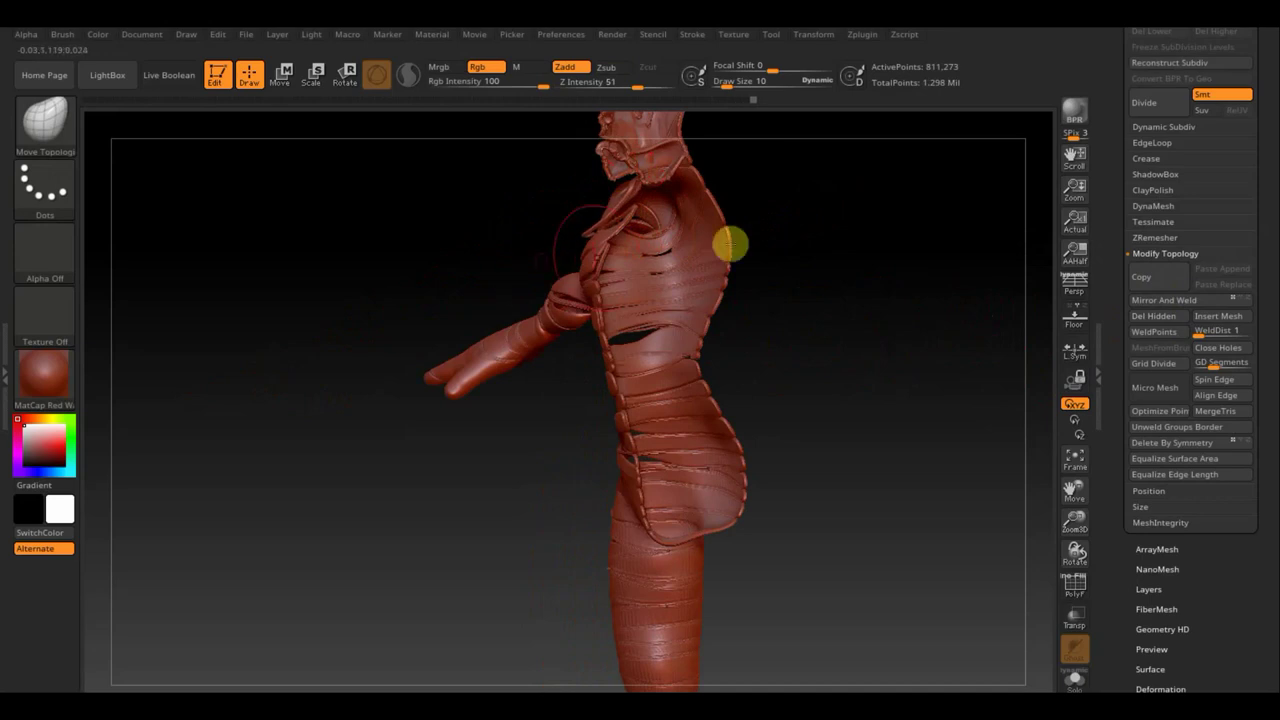
mouse_move(731, 246)
left_mouse_down()
mouse_move(854, 260)
mouse_move(891, 249)
left_mouse_up()
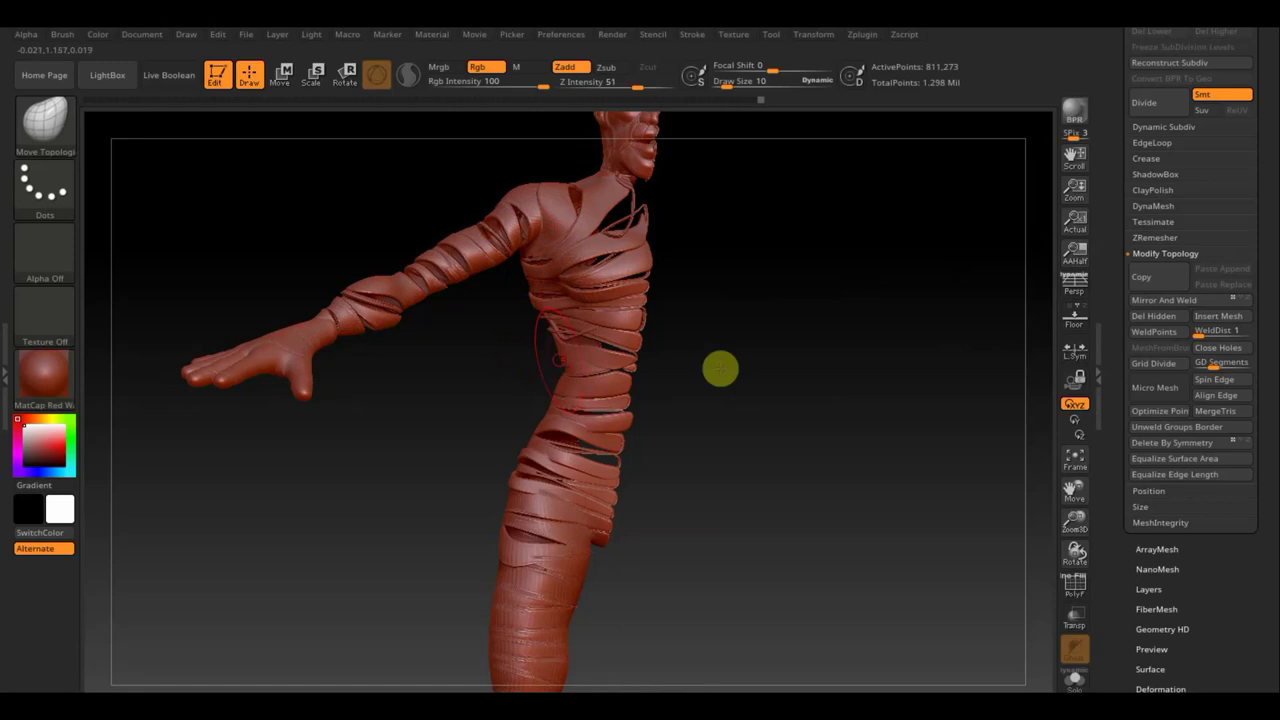
mouse_move(813, 387)
left_mouse_down()
mouse_move(562, 381)
mouse_move(489, 237)
left_mouse_up()
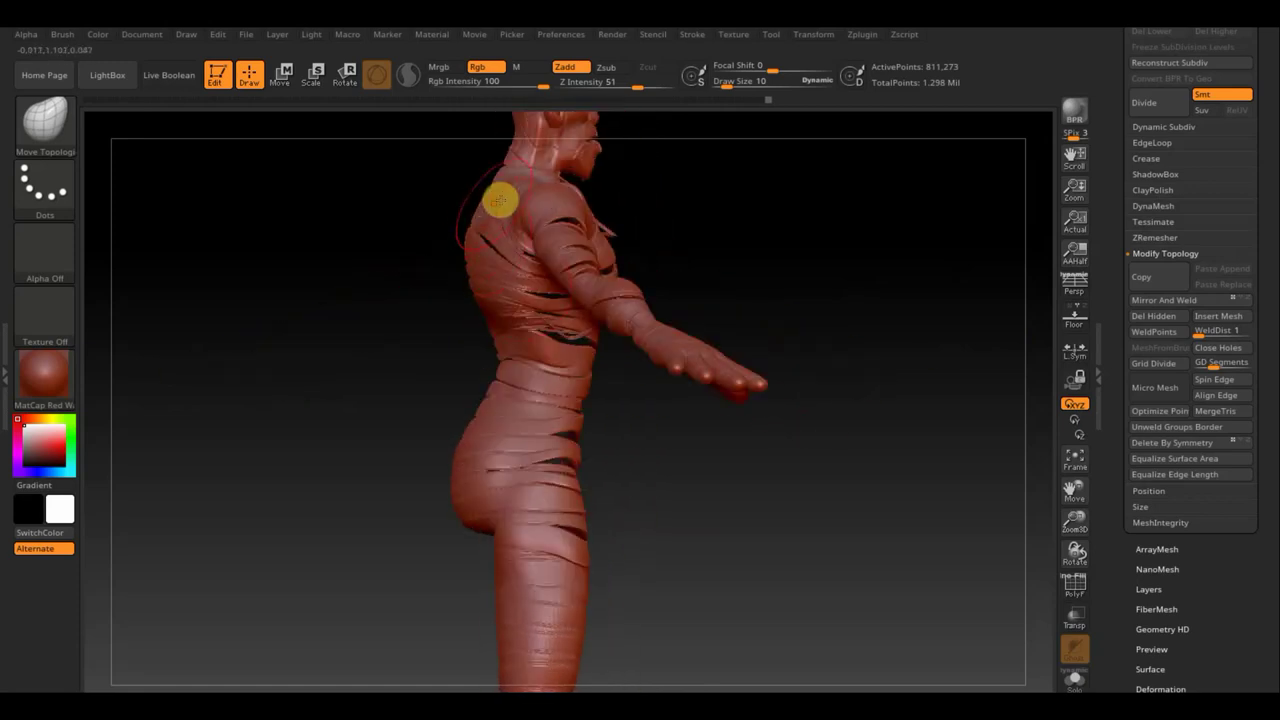
mouse_move(506, 189)
left_mouse_down()
mouse_move(480, 204)
mouse_move(494, 231)
mouse_move(469, 260)
left_mouse_up()
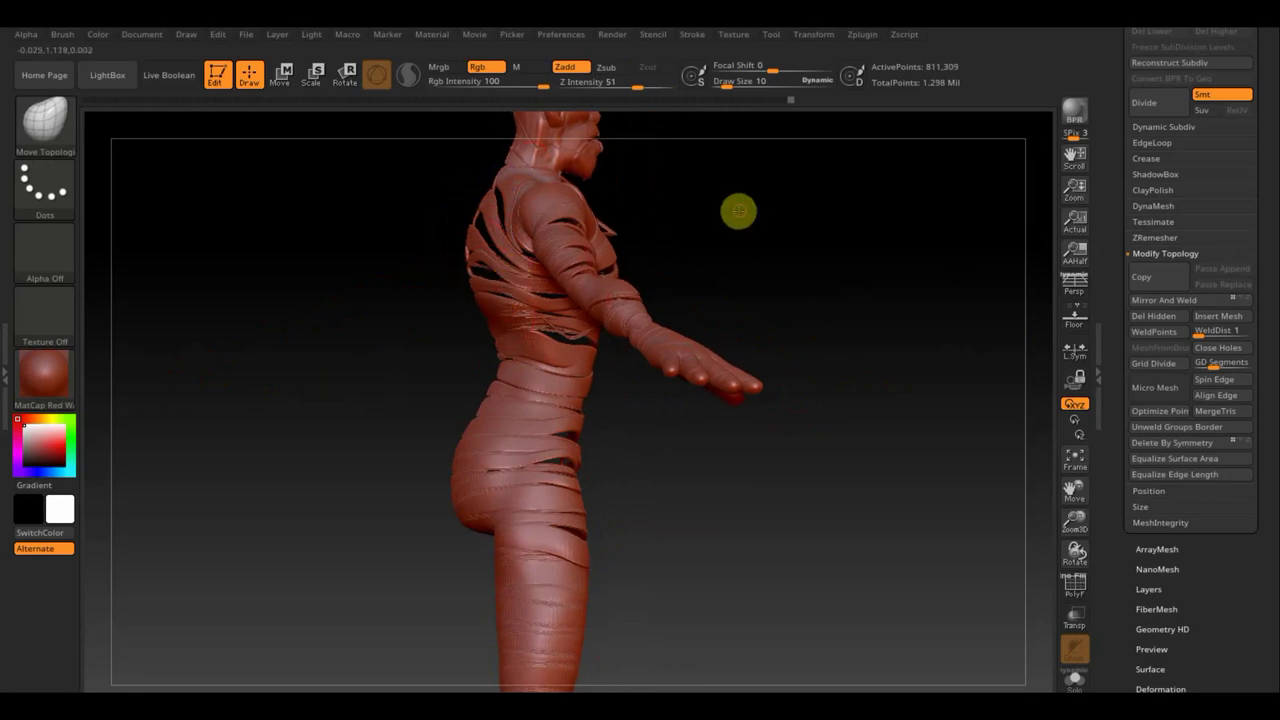
left_click_drag(737, 211, 591, 274)
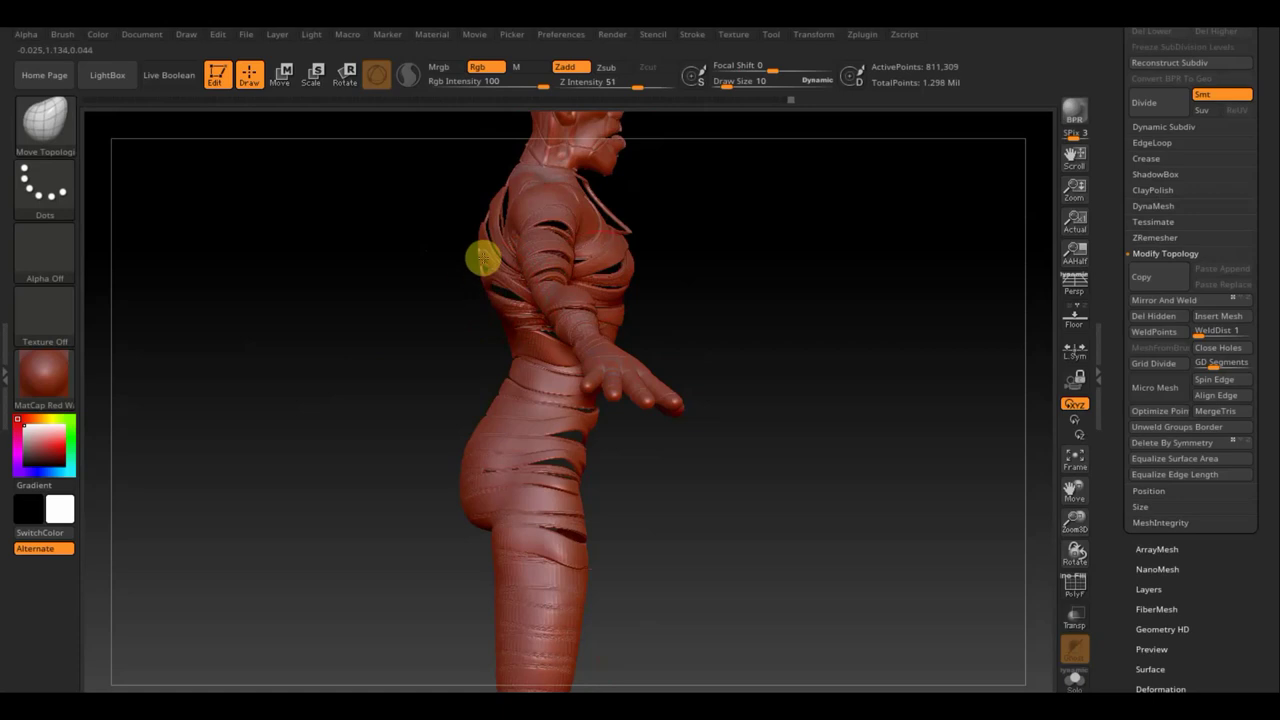
left_click_drag(729, 271, 459, 280)
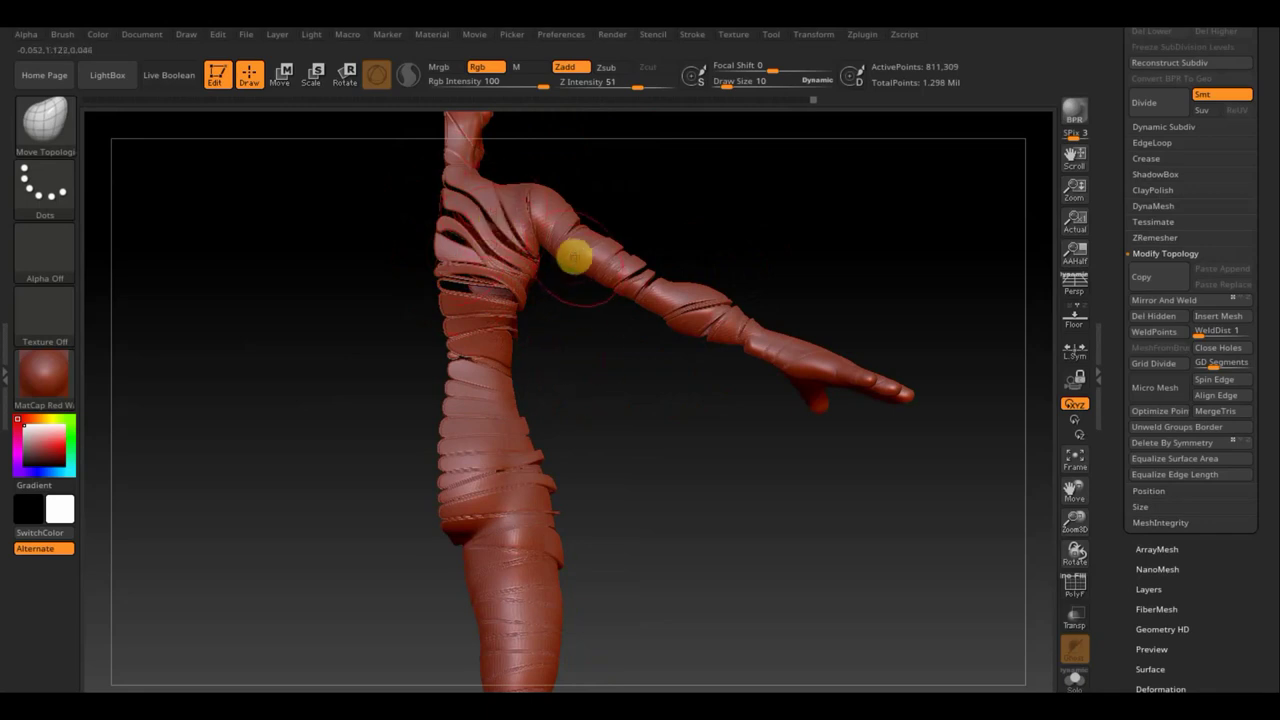
- Nudge the bandage straps on the shoulder, upper arm, forearm and wrist apart
mouse_move(569, 271)
left_mouse_down()
mouse_move(582, 271)
mouse_move(595, 318)
left_mouse_up()
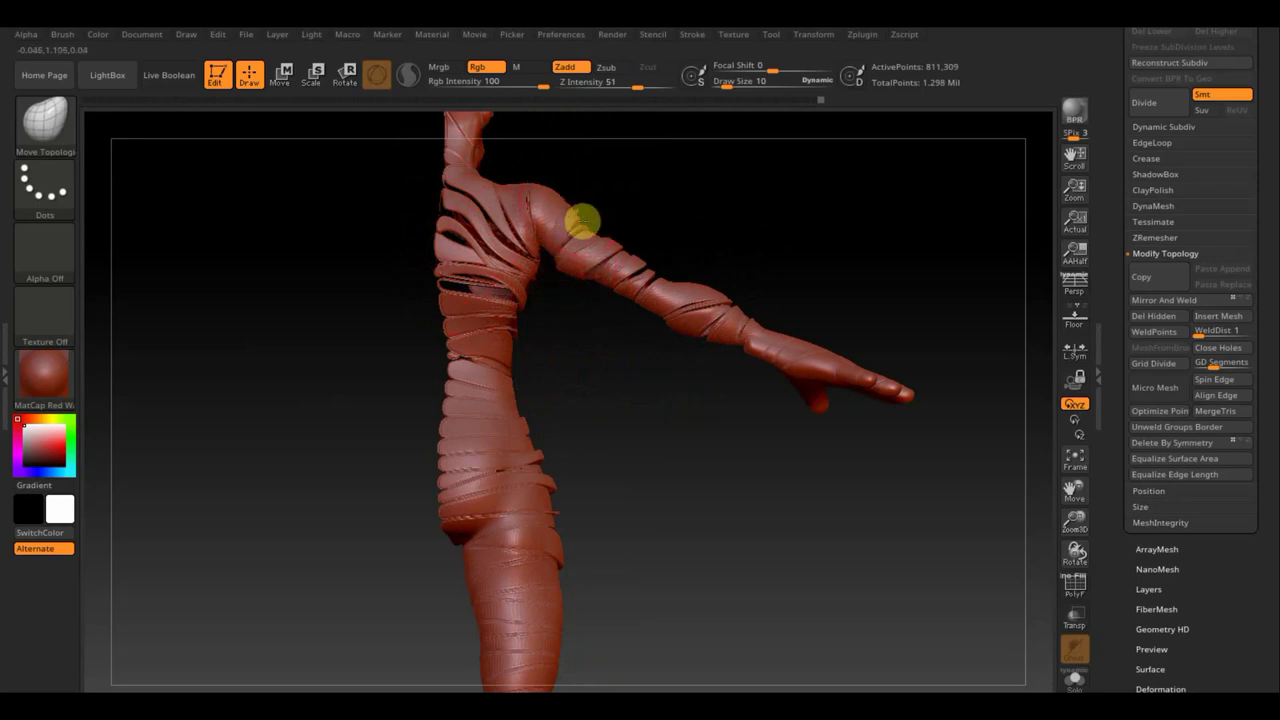
left_click(578, 226)
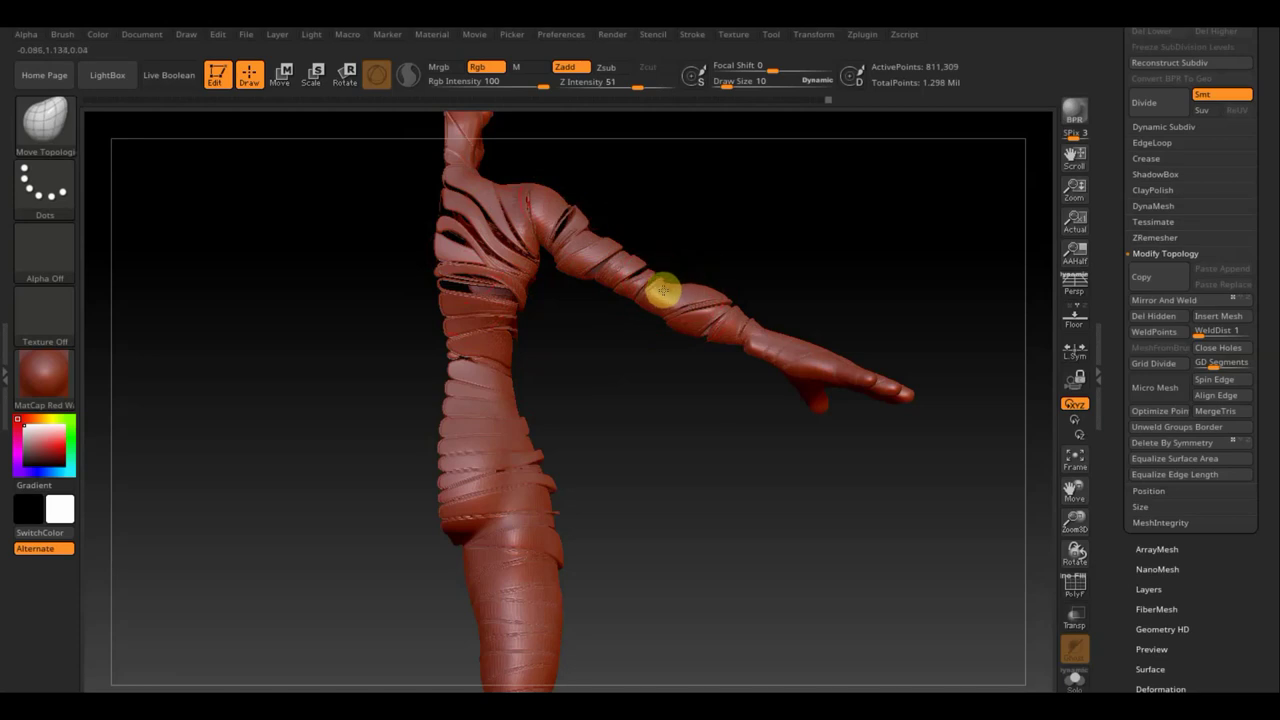
left_click(769, 337)
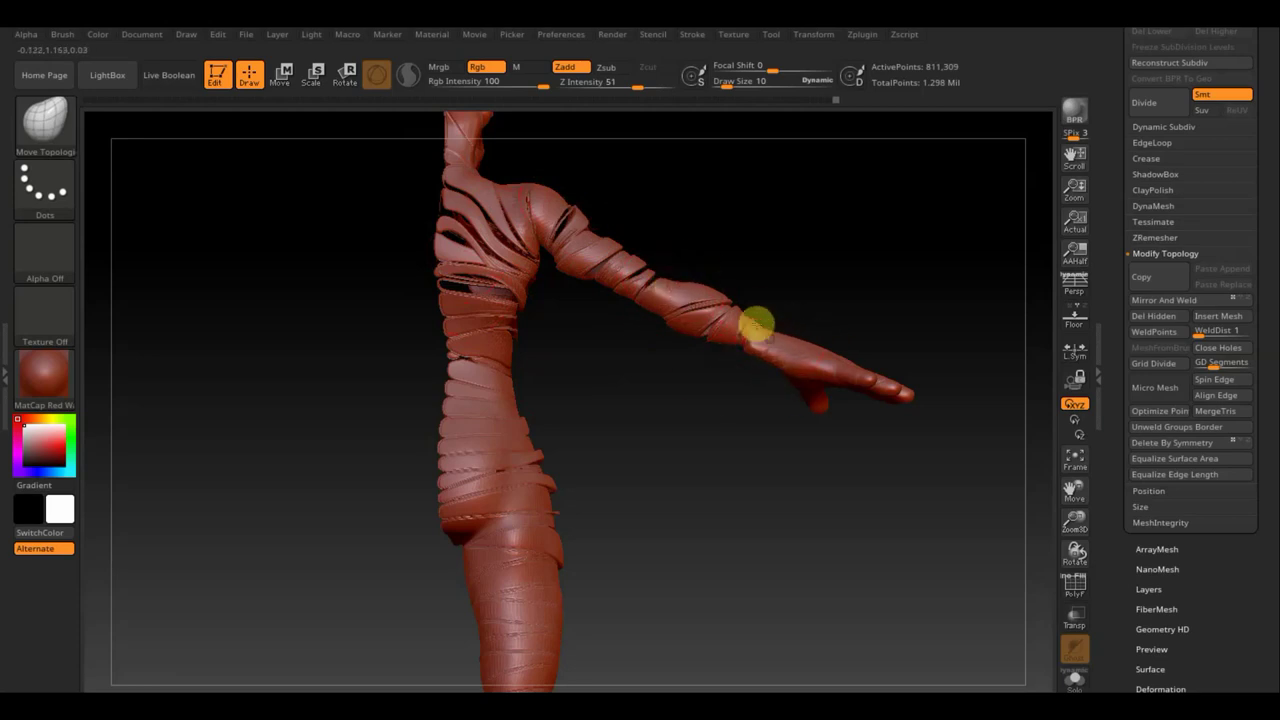
left_click(775, 343)
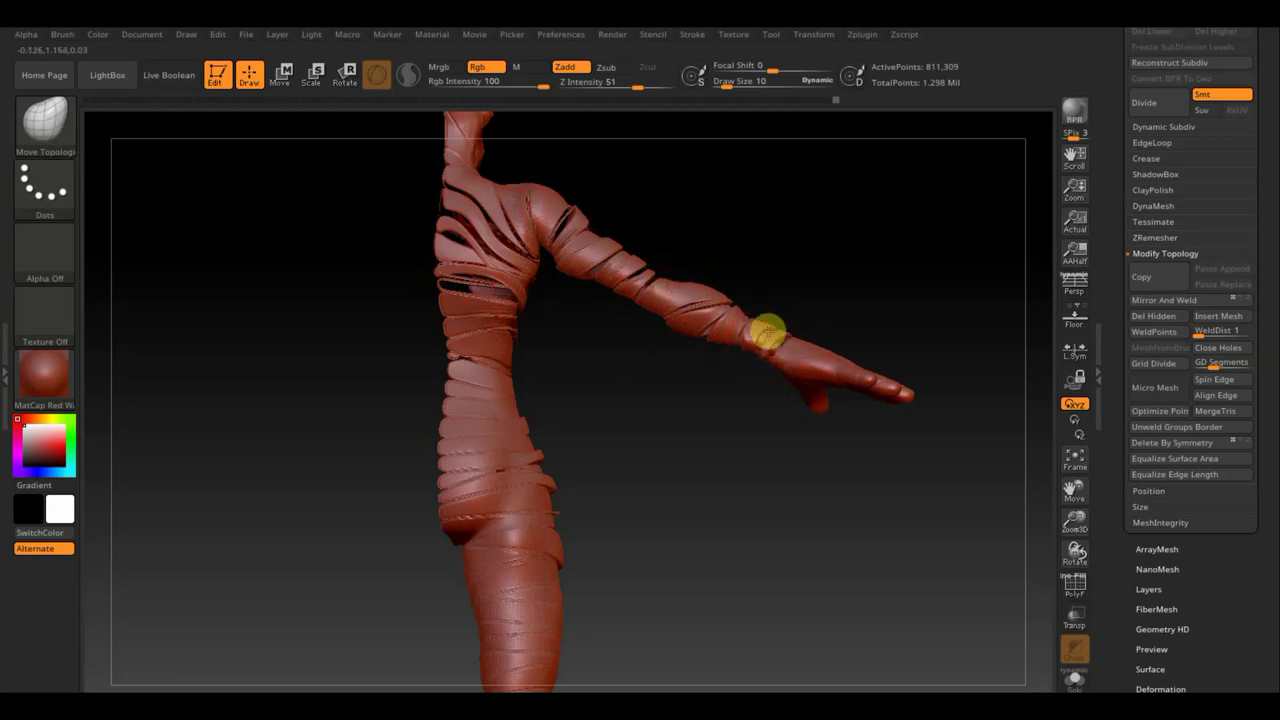
left_click(734, 408)
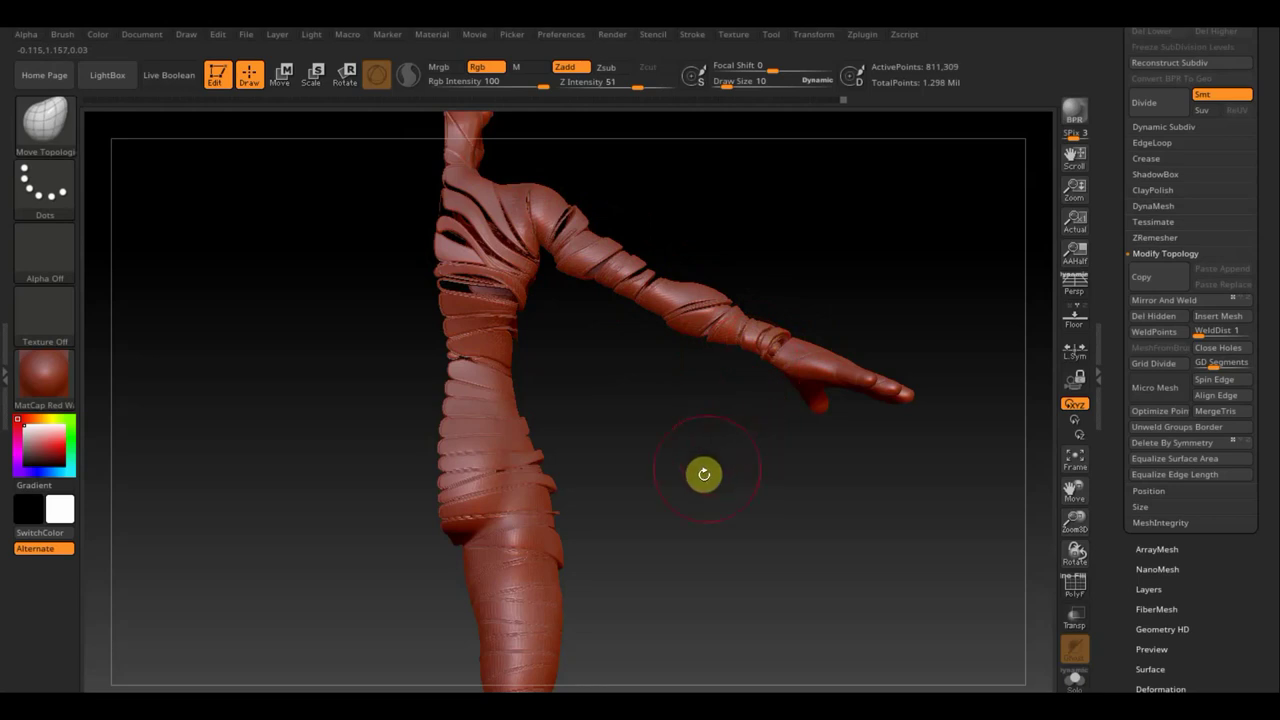
left_click_drag(689, 491, 789, 316, "alt")
- Widen the gap under the hand and push the body-edge and hip straps inward
mouse_move(743, 417)
left_mouse_down()
mouse_move(743, 323)
mouse_move(686, 297)
mouse_move(713, 365)
mouse_move(751, 357)
mouse_move(709, 408)
mouse_move(743, 420)
mouse_move(723, 449)
mouse_move(803, 426)
mouse_move(814, 374)
mouse_move(797, 414)
mouse_move(756, 422)
left_mouse_up()
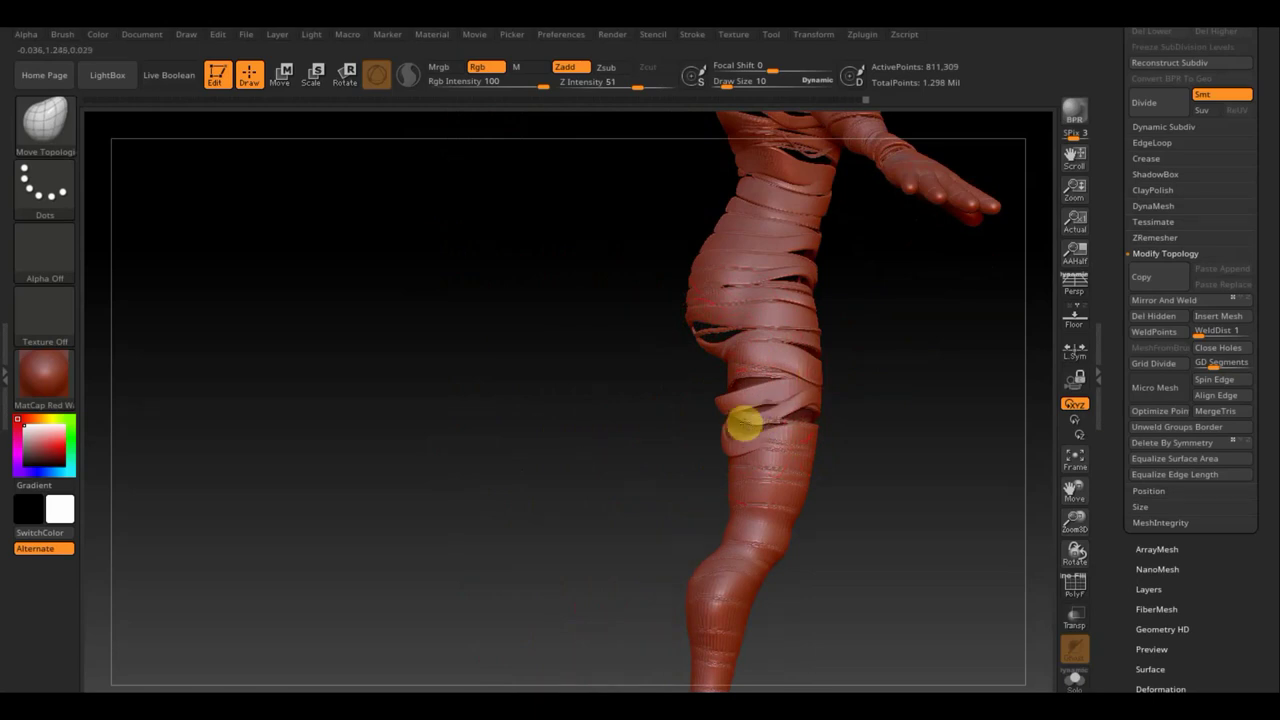
mouse_move(869, 440)
left_mouse_down()
mouse_move(820, 443)
mouse_move(771, 423)
left_mouse_up()
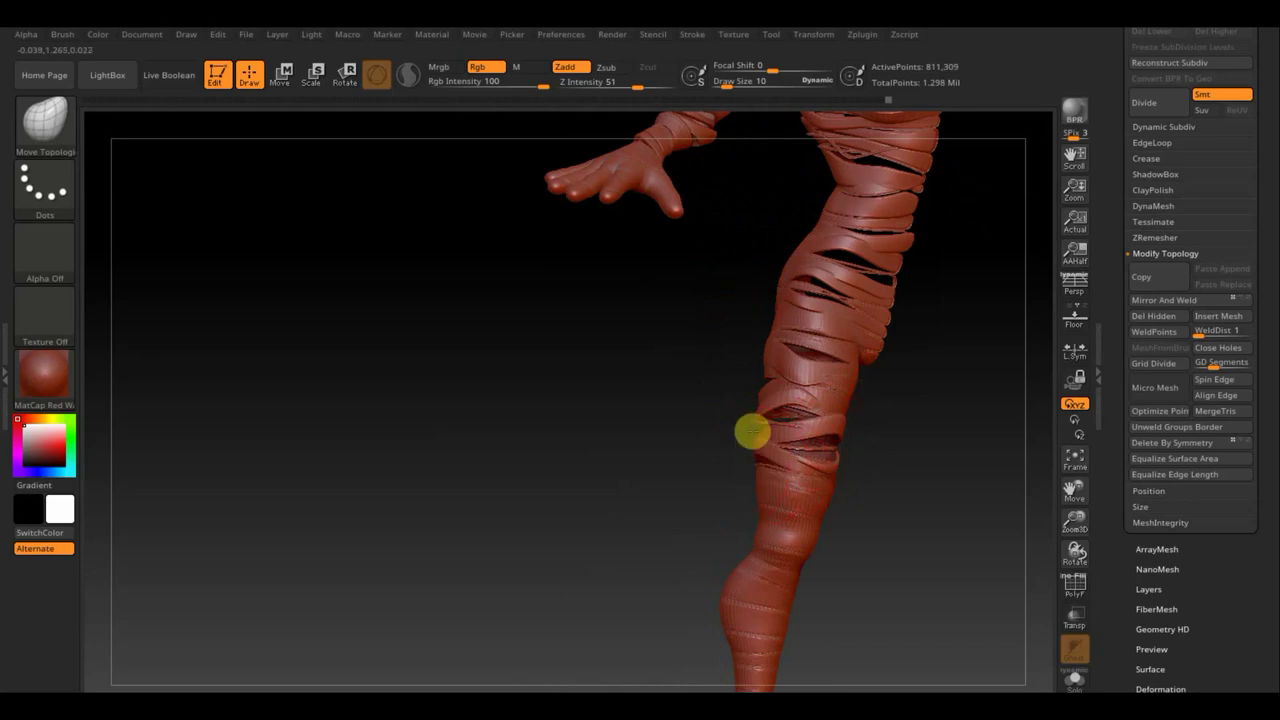
left_click_drag(957, 511, 829, 437)
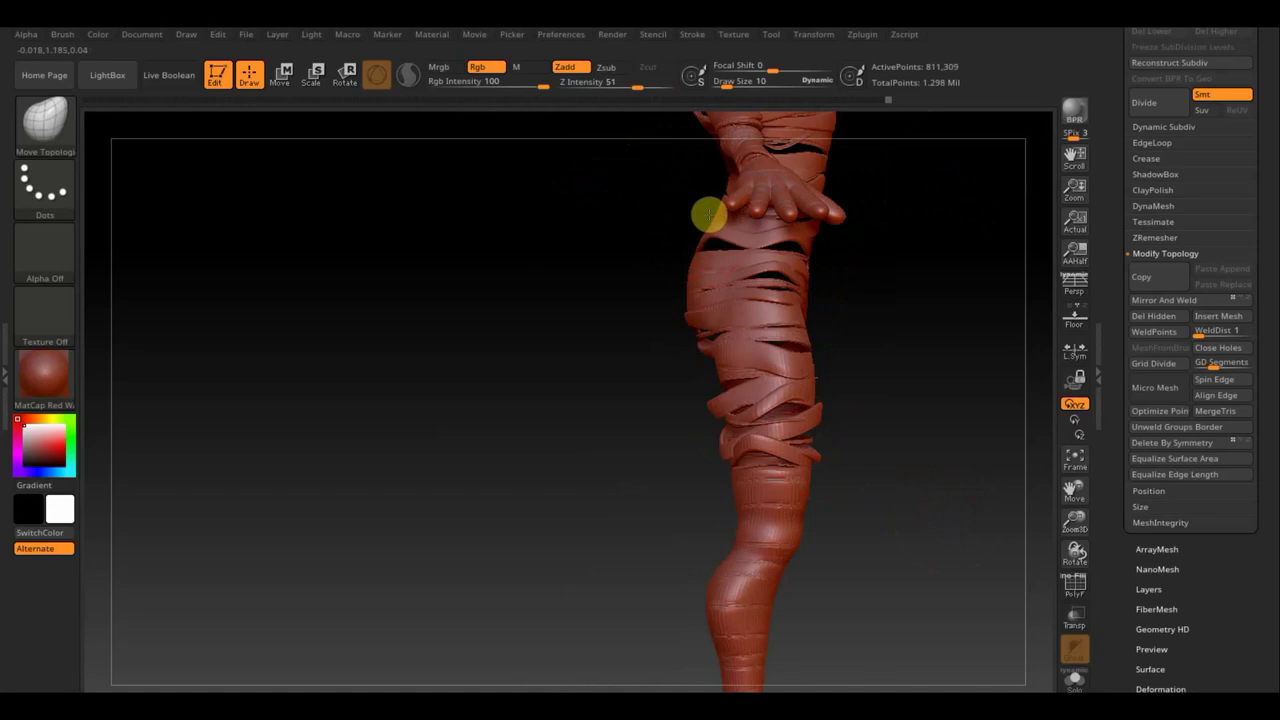
left_click_drag(708, 214, 742, 229)
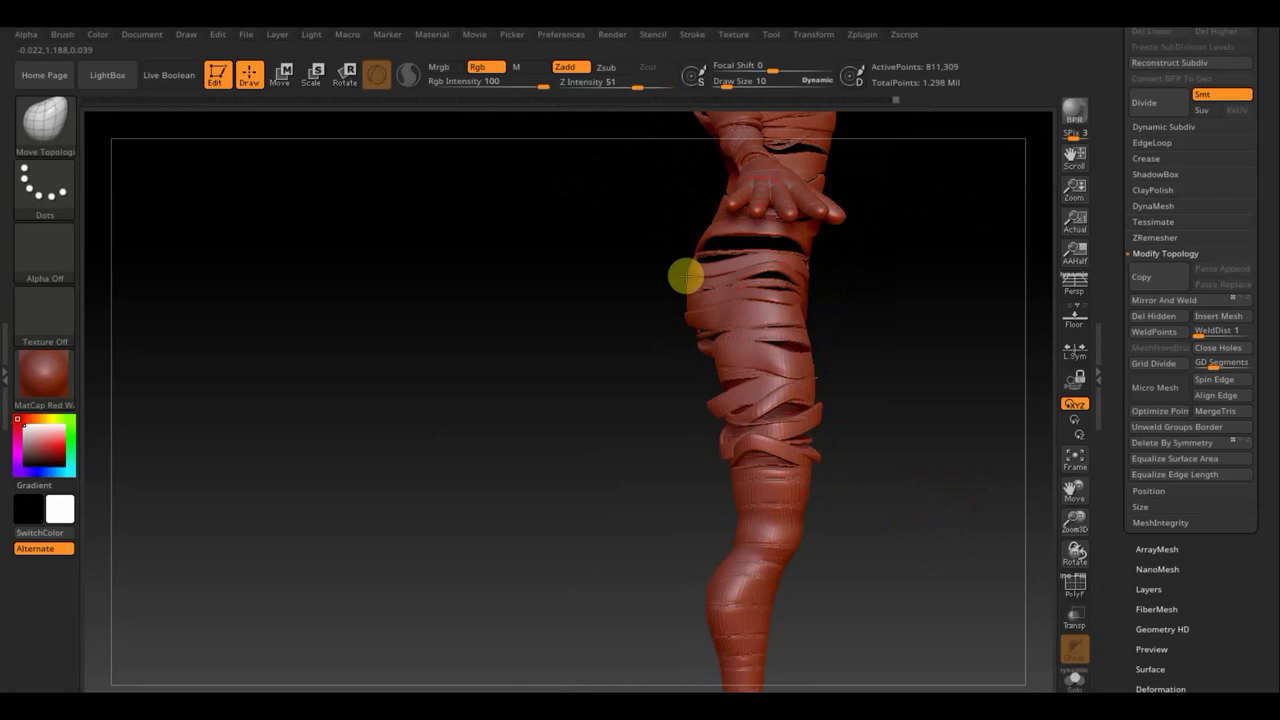
left_click_drag(680, 279, 714, 286)
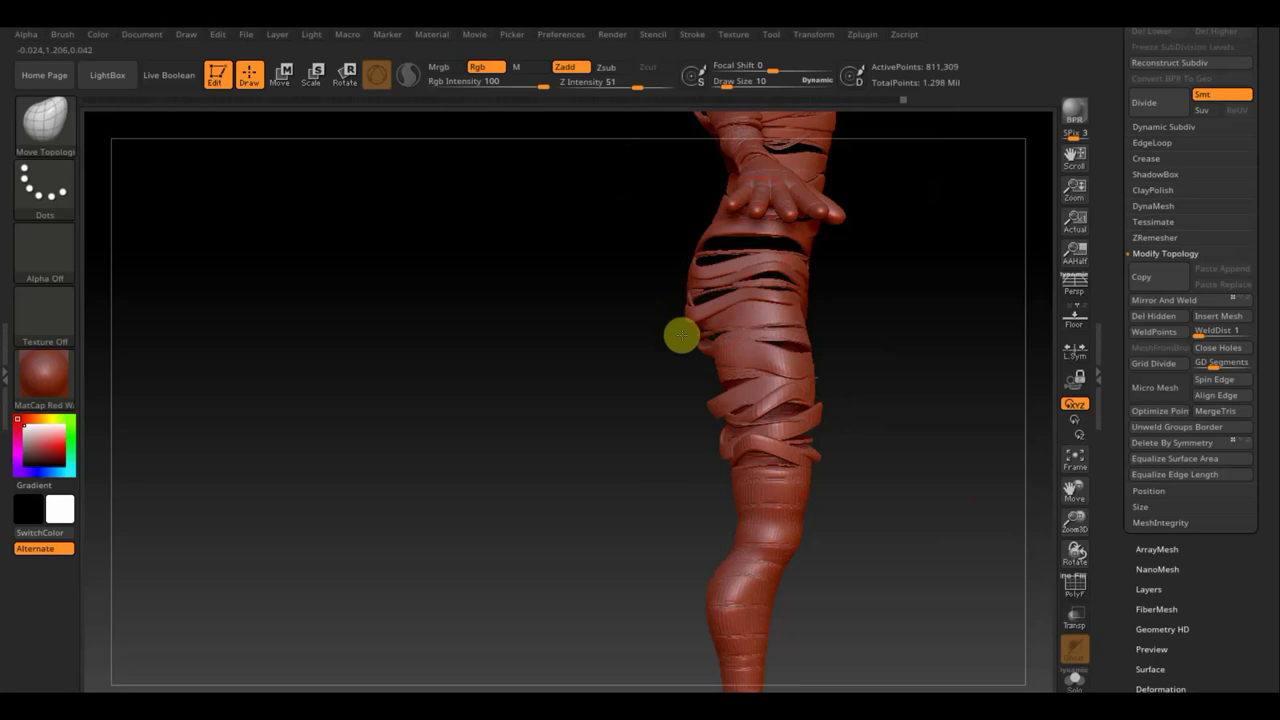
mouse_move(688, 330)
left_mouse_down()
mouse_move(731, 337)
mouse_move(749, 309)
left_mouse_up()
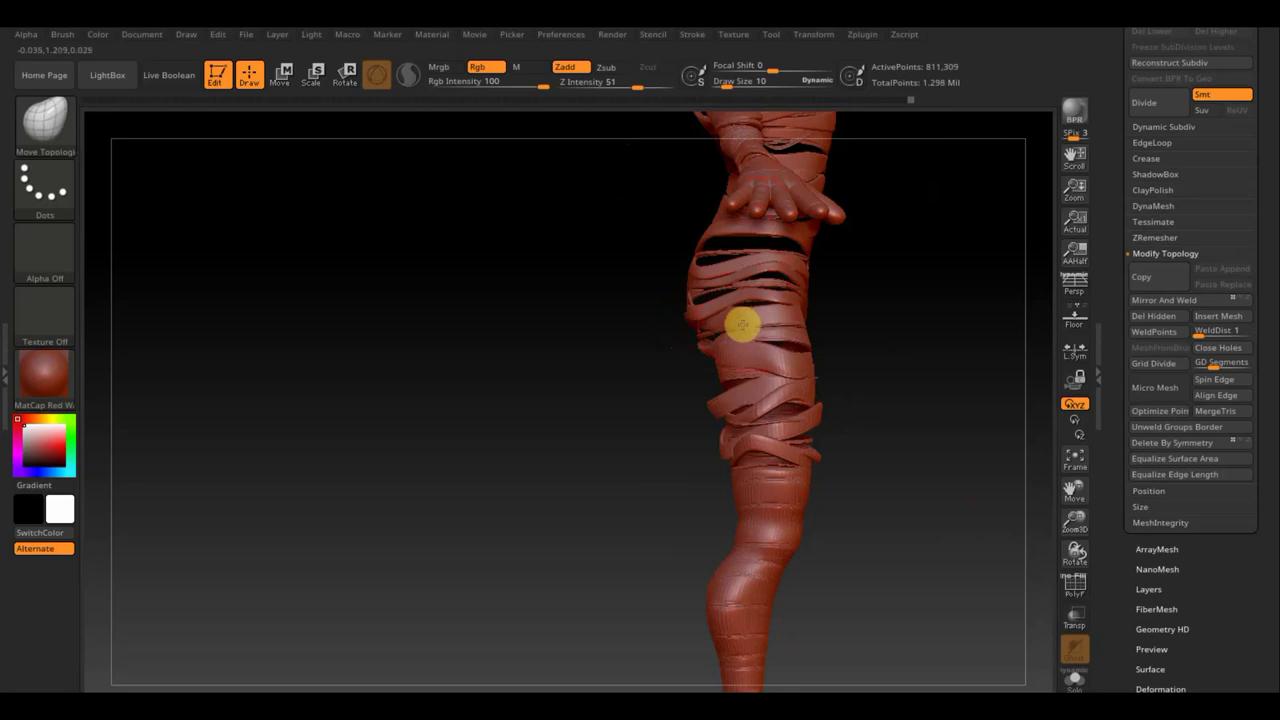
- Pull the torso-side ribbons outward with Move Topological and Shift-smooth the rough spots
left_click_drag(928, 346, 857, 374)
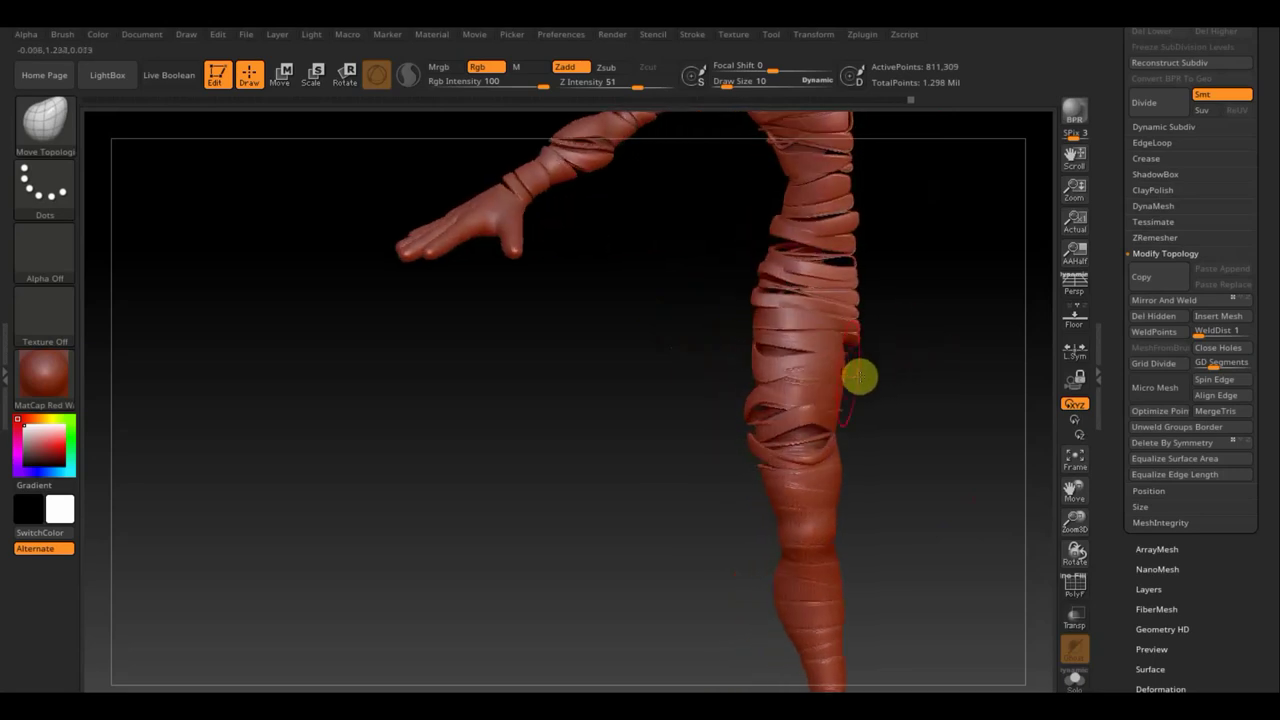
mouse_move(845, 296)
left_mouse_down()
mouse_move(849, 320)
mouse_move(860, 287)
left_mouse_up()
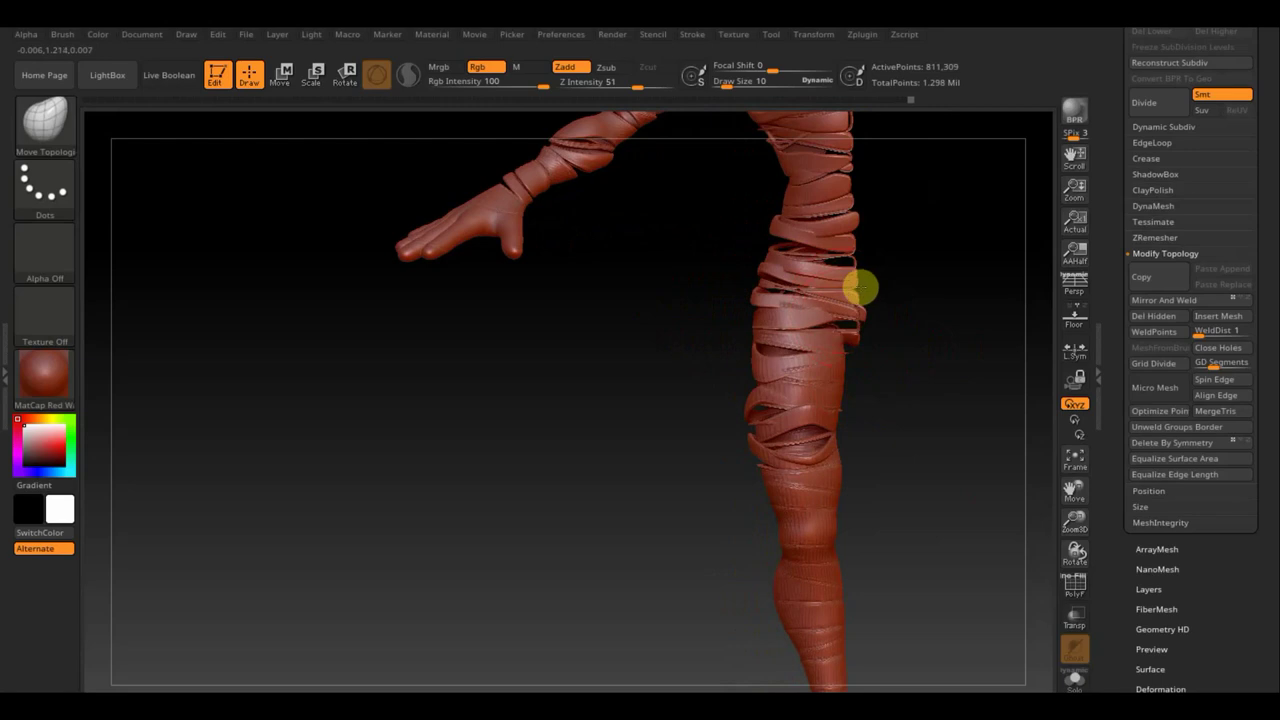
right_click_drag(860, 294, 834, 317)
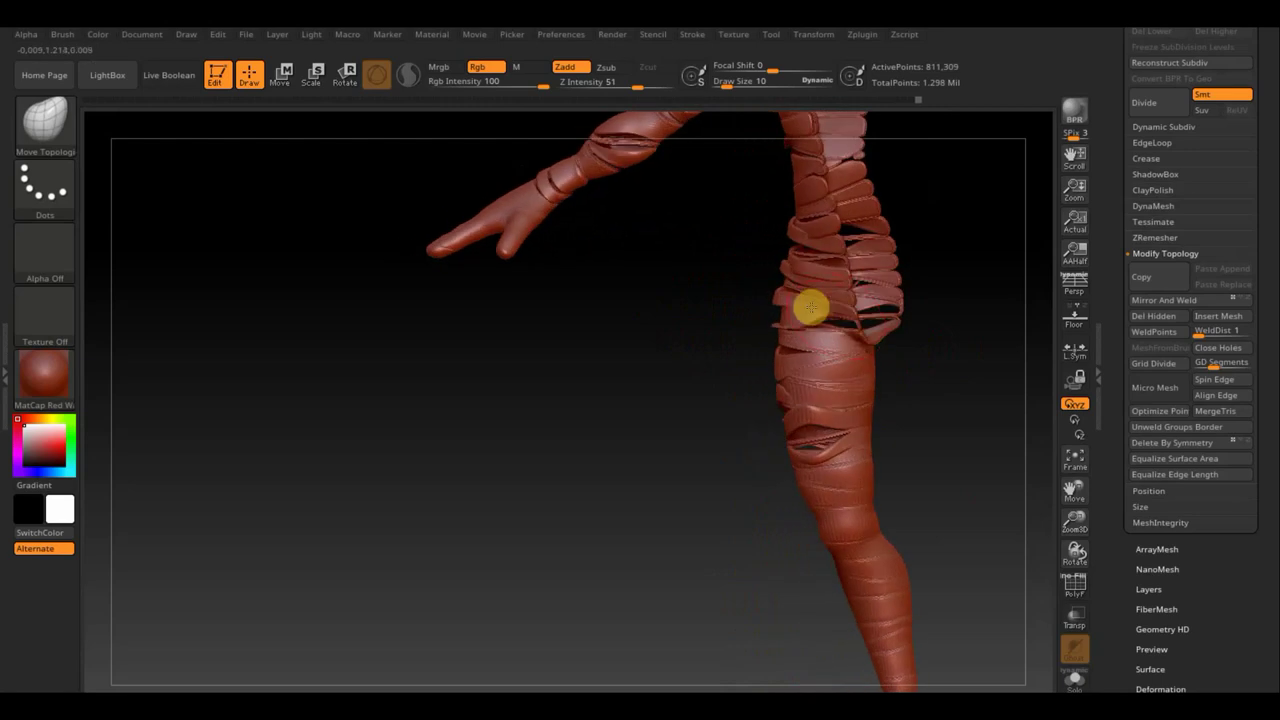
left_click_drag(809, 305, 836, 312)
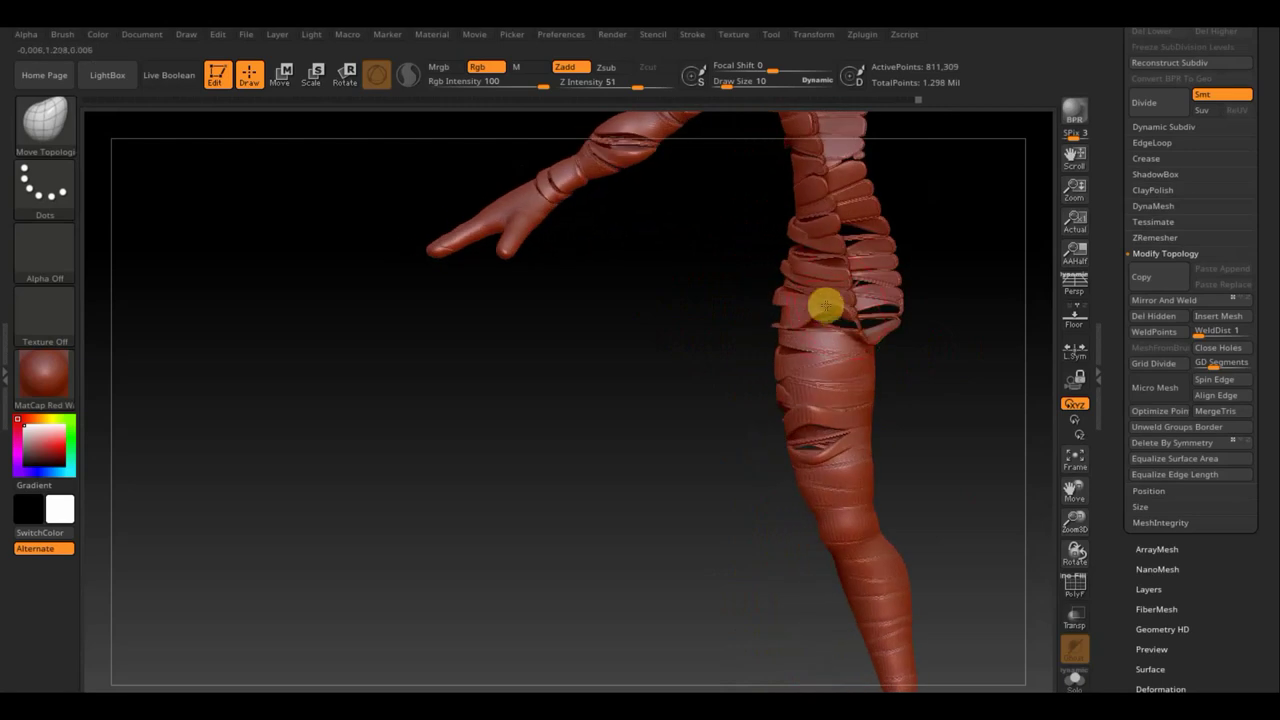
mouse_move(866, 343)
right_mouse_down()
mouse_move(957, 349)
mouse_move(910, 324)
right_mouse_up()
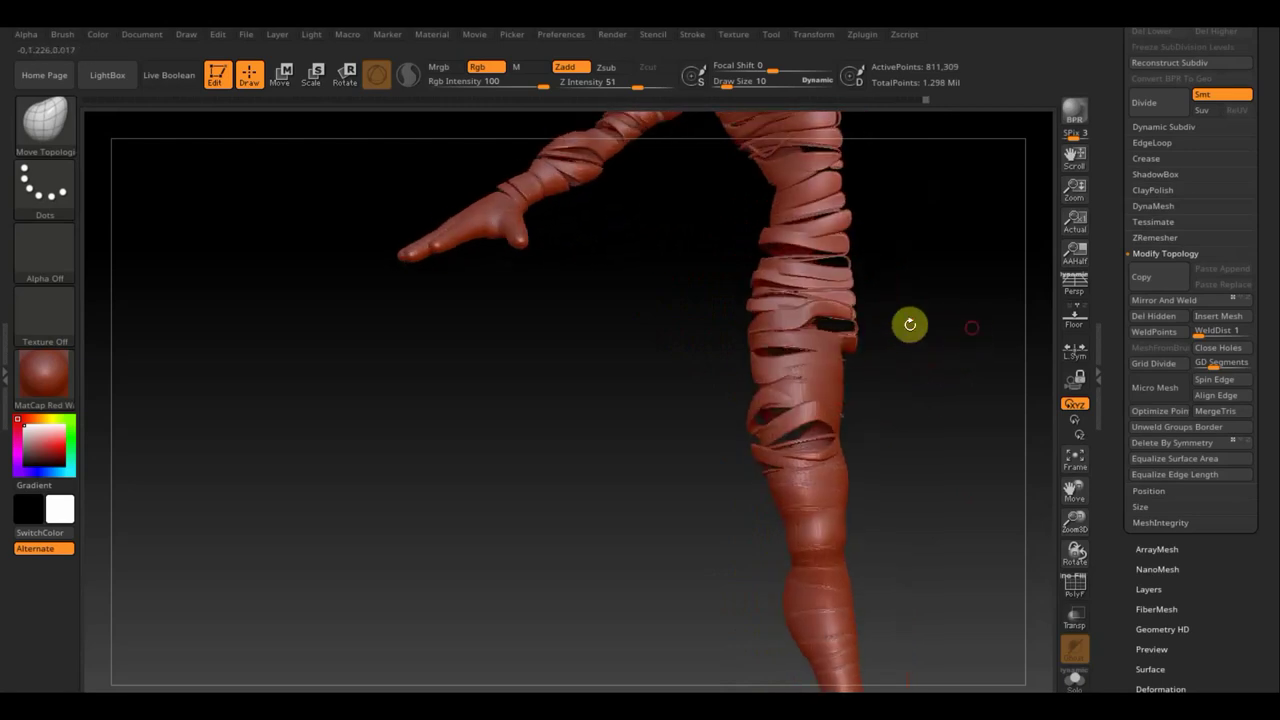
mouse_move(791, 320)
left_mouse_down()
mouse_move(797, 297)
mouse_move(846, 309)
mouse_move(857, 280)
mouse_move(786, 316)
left_mouse_up()
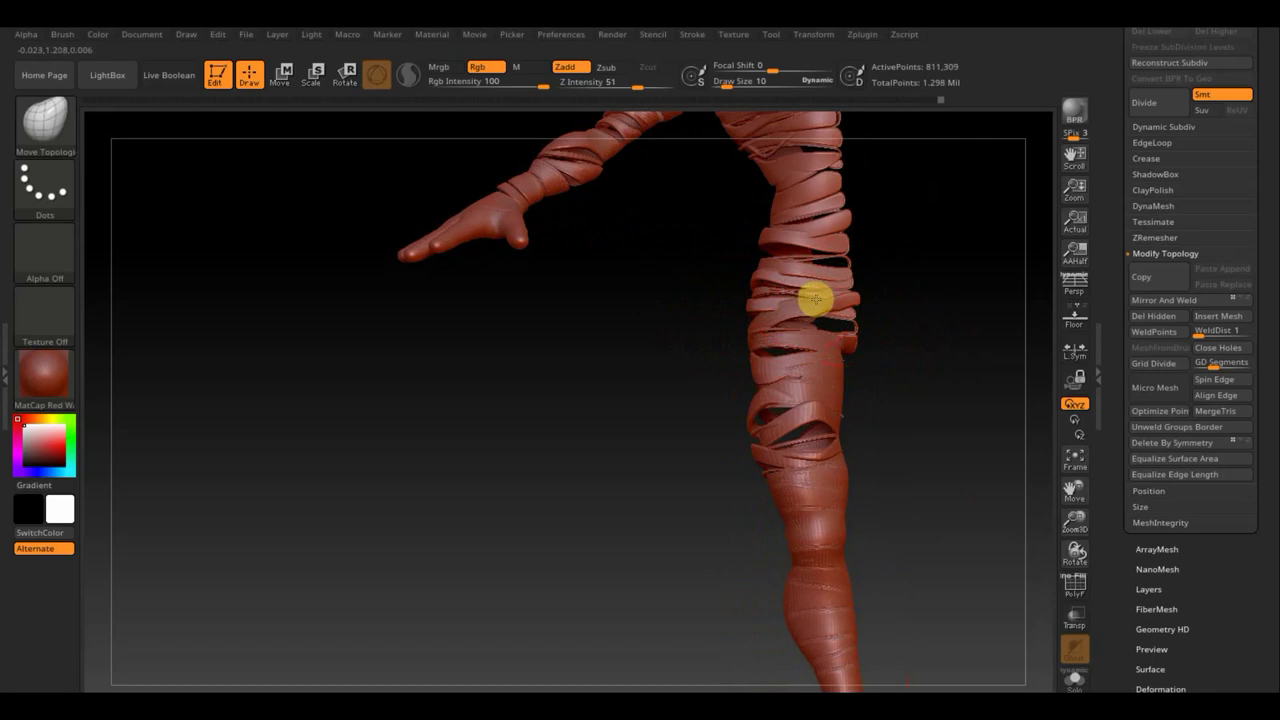
left_click_drag(871, 331, 934, 349)
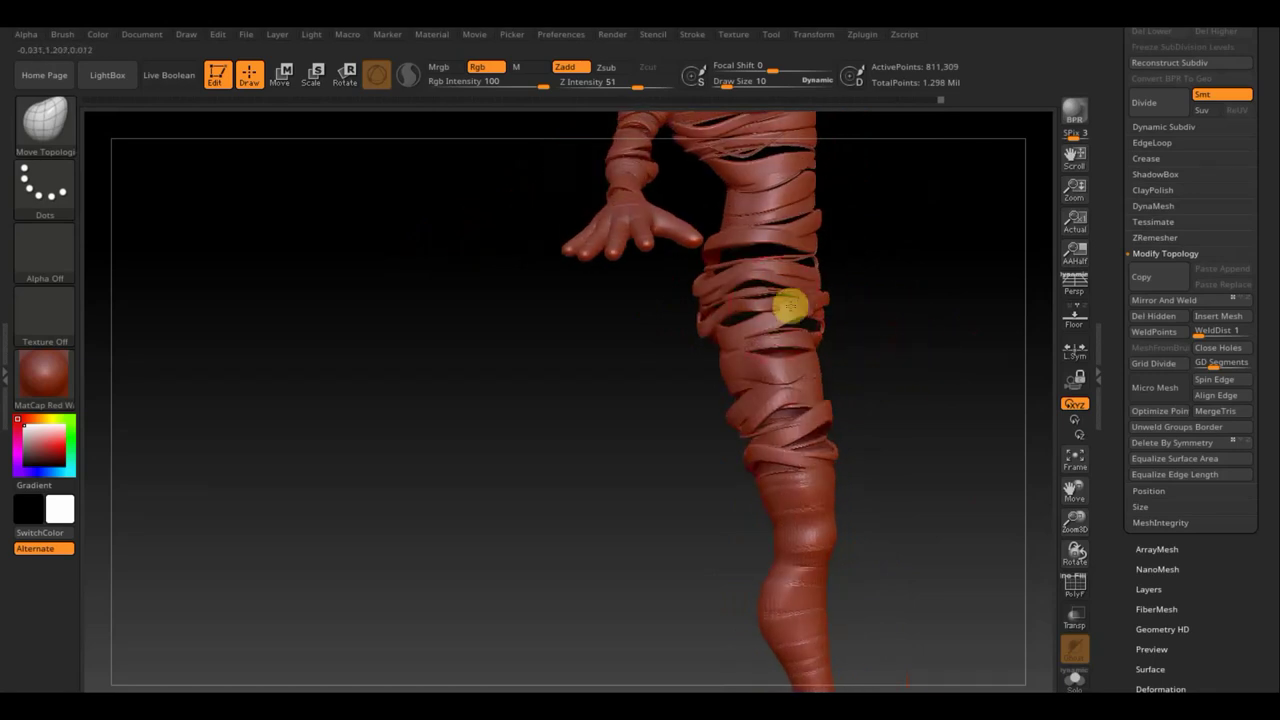
mouse_move(846, 334)
left_mouse_down()
mouse_move(814, 346)
mouse_move(774, 311)
left_mouse_up()
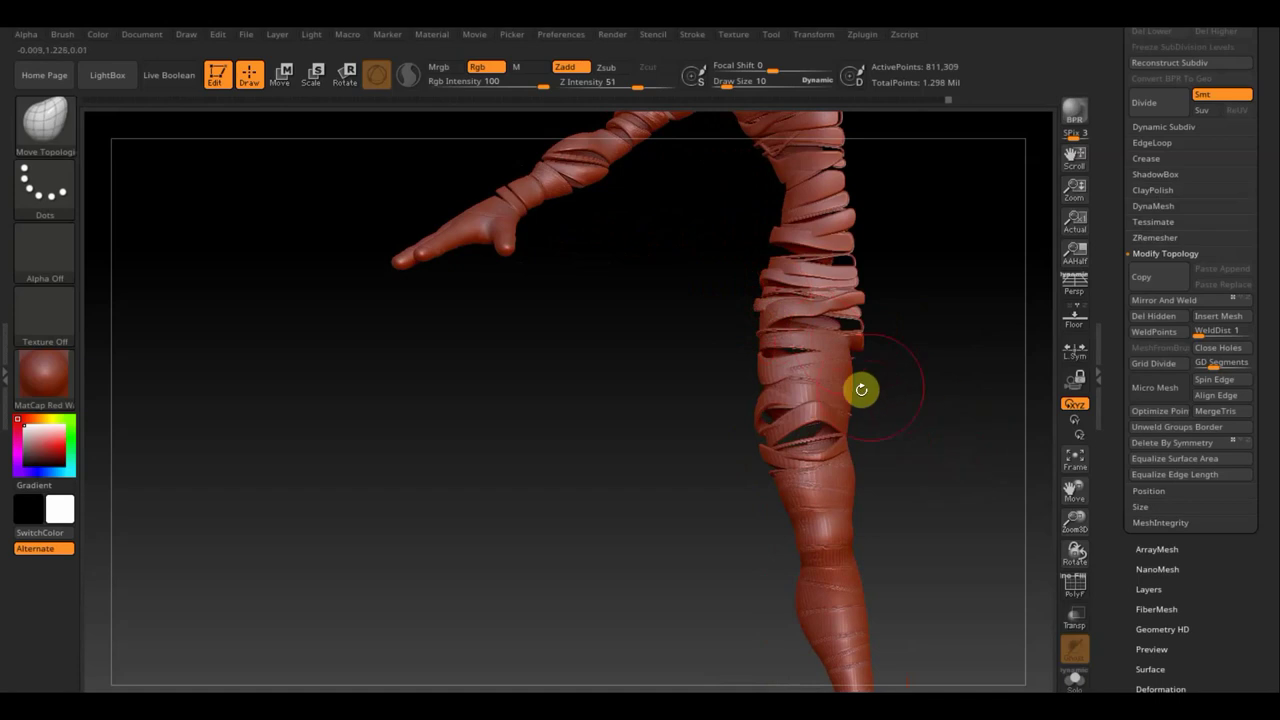
mouse_move(857, 394)
left_mouse_down()
mouse_move(845, 395)
mouse_move(854, 409)
left_mouse_up()
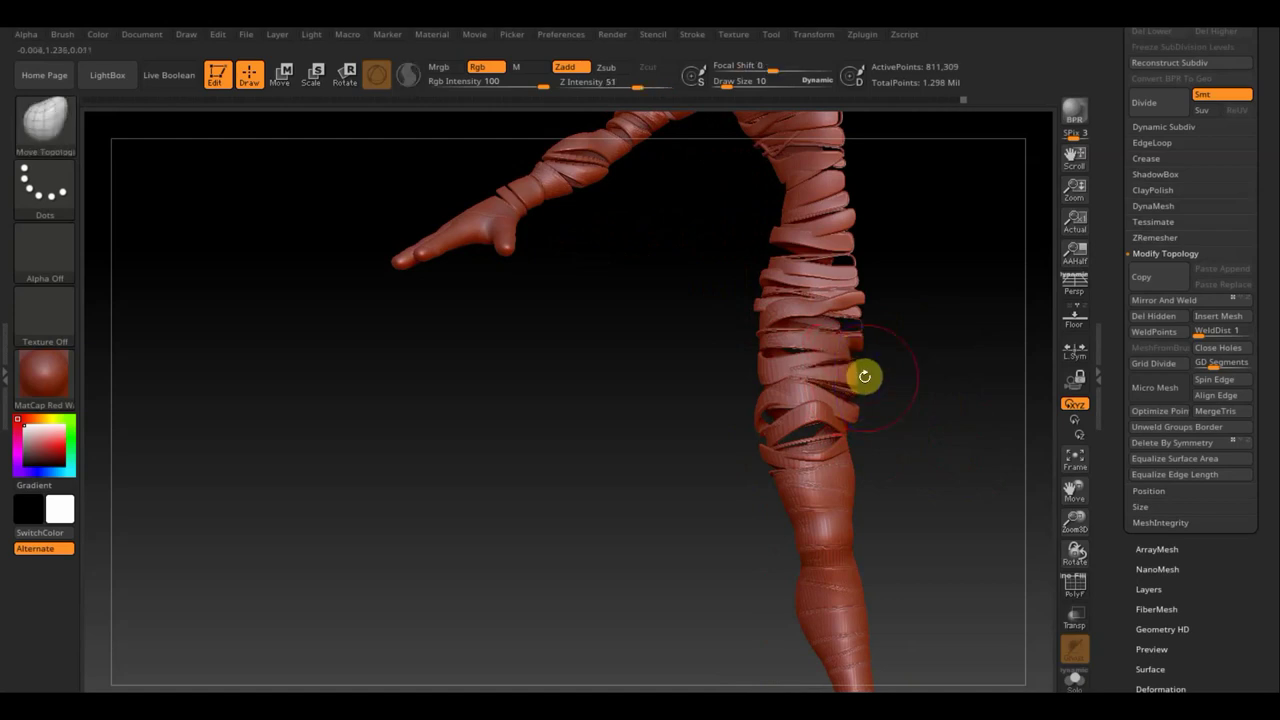
mouse_move(860, 374)
left_mouse_down("shift")
mouse_move(826, 378)
mouse_move(818, 175)
left_mouse_up("shift")
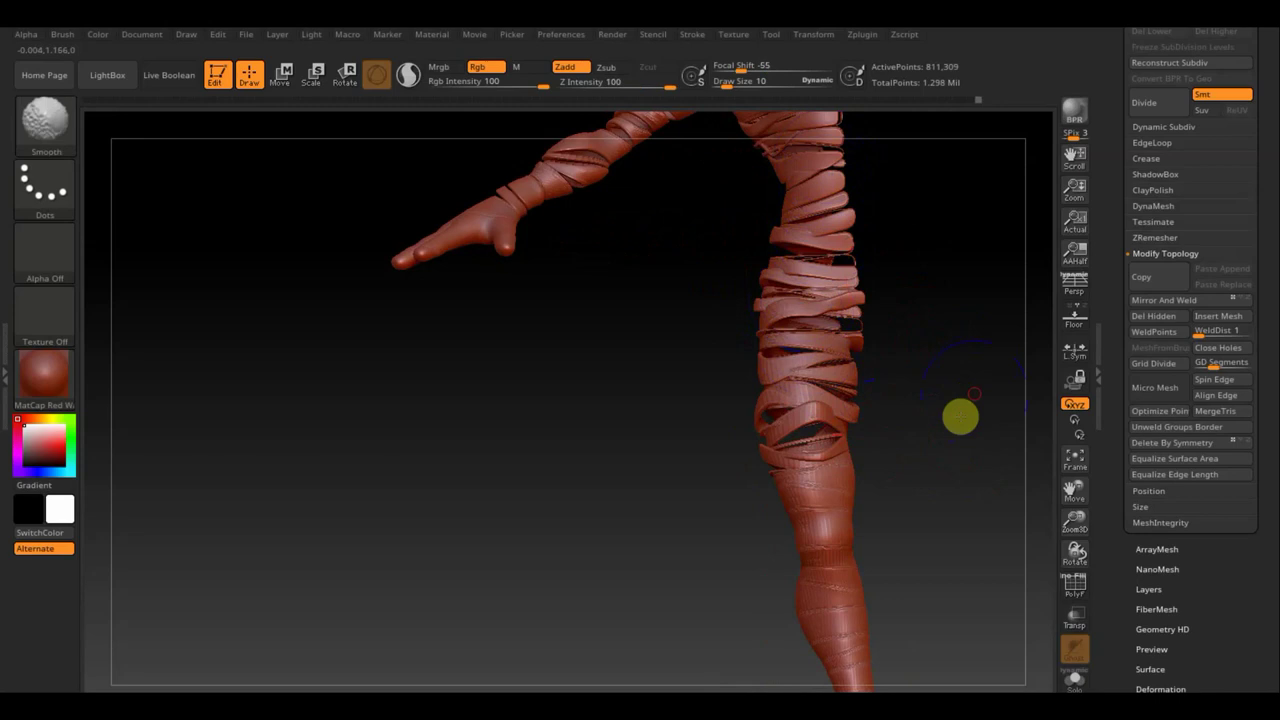
- Pull a new fold up on the thigh and drag the knee band down below the knee
mouse_move(960, 417)
left_mouse_down()
mouse_move(943, 434)
mouse_move(771, 323)
left_mouse_up()
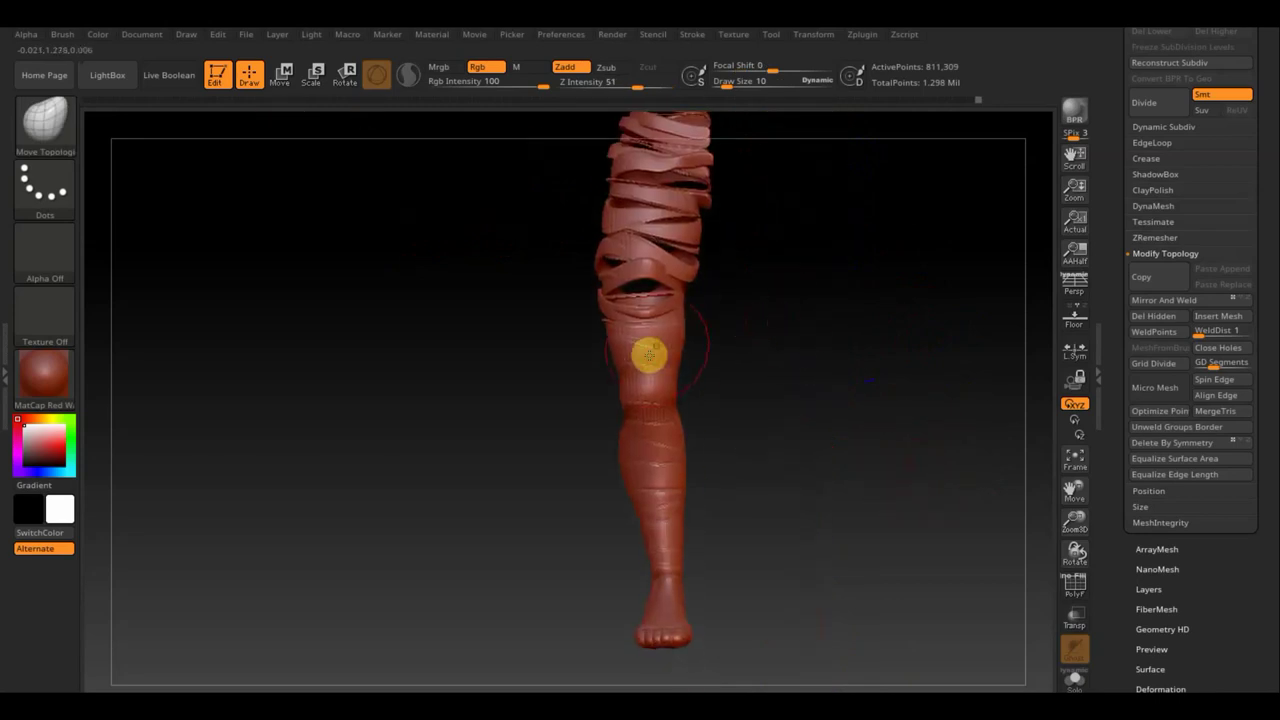
left_click_drag(650, 353, 678, 340)
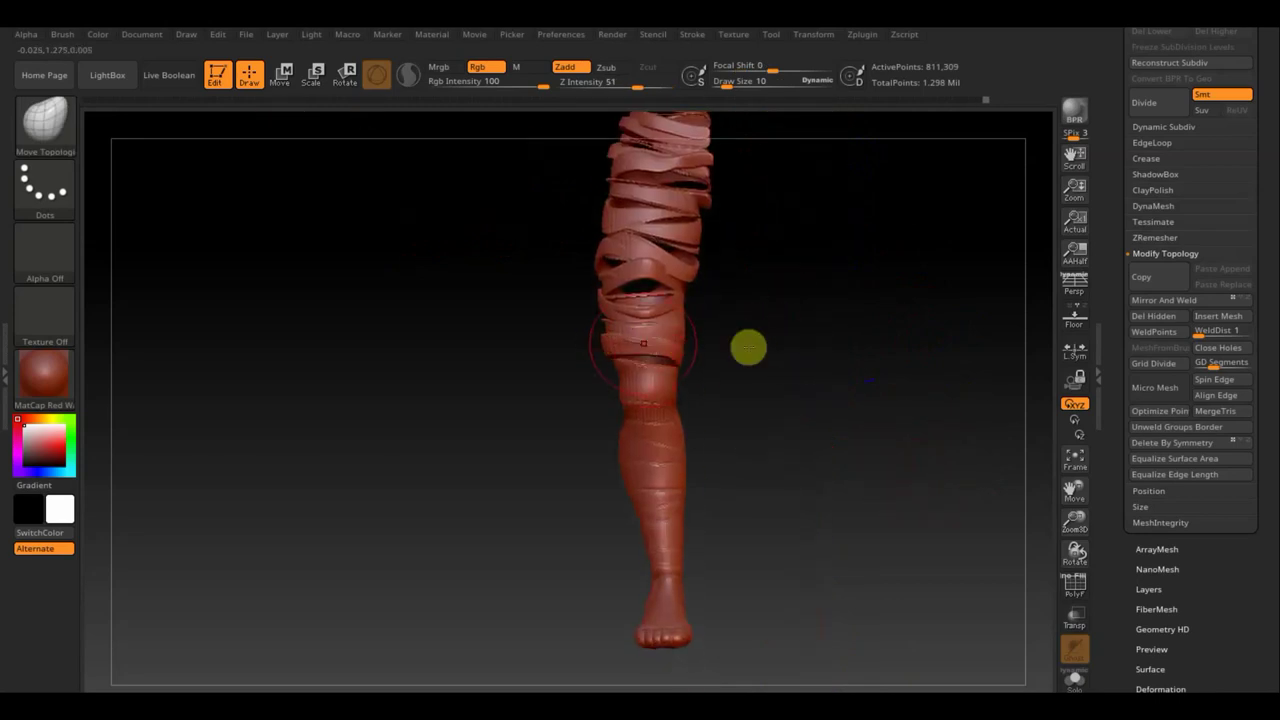
mouse_move(748, 346)
left_mouse_down()
mouse_move(700, 366)
mouse_move(614, 351)
left_mouse_up()
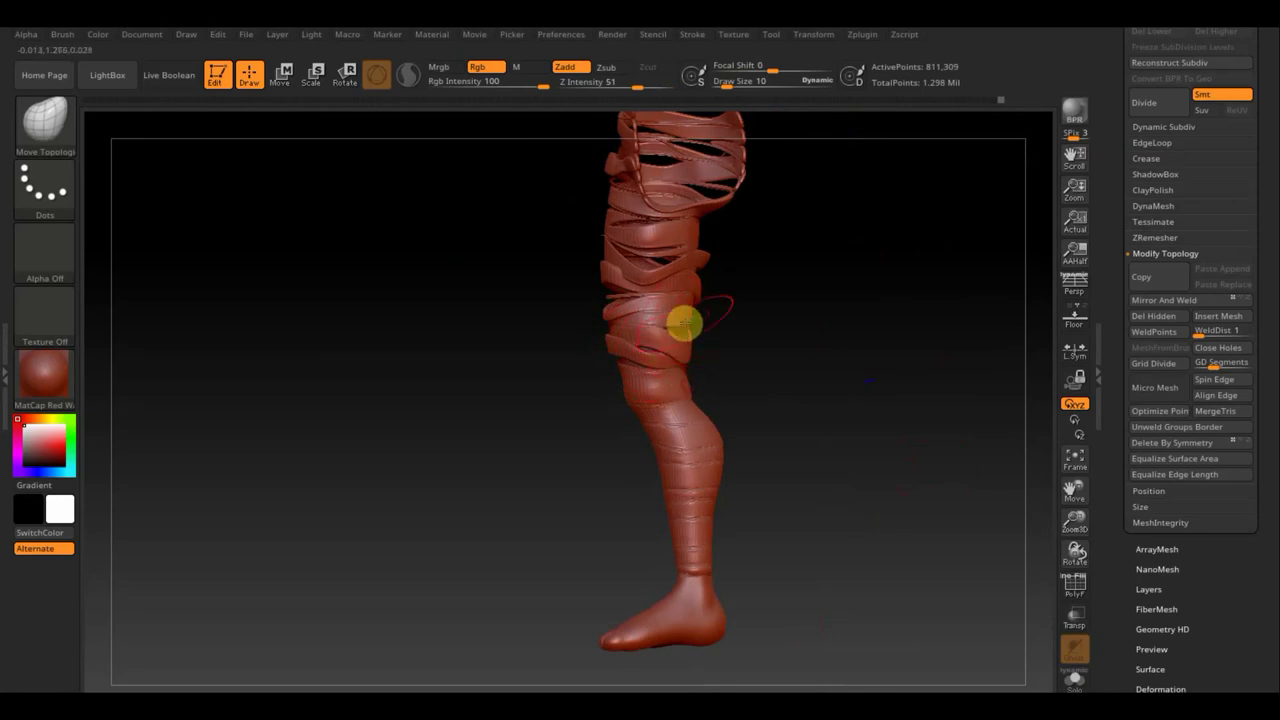
mouse_move(740, 340)
left_mouse_down()
mouse_move(729, 357)
mouse_move(671, 329)
left_mouse_up()
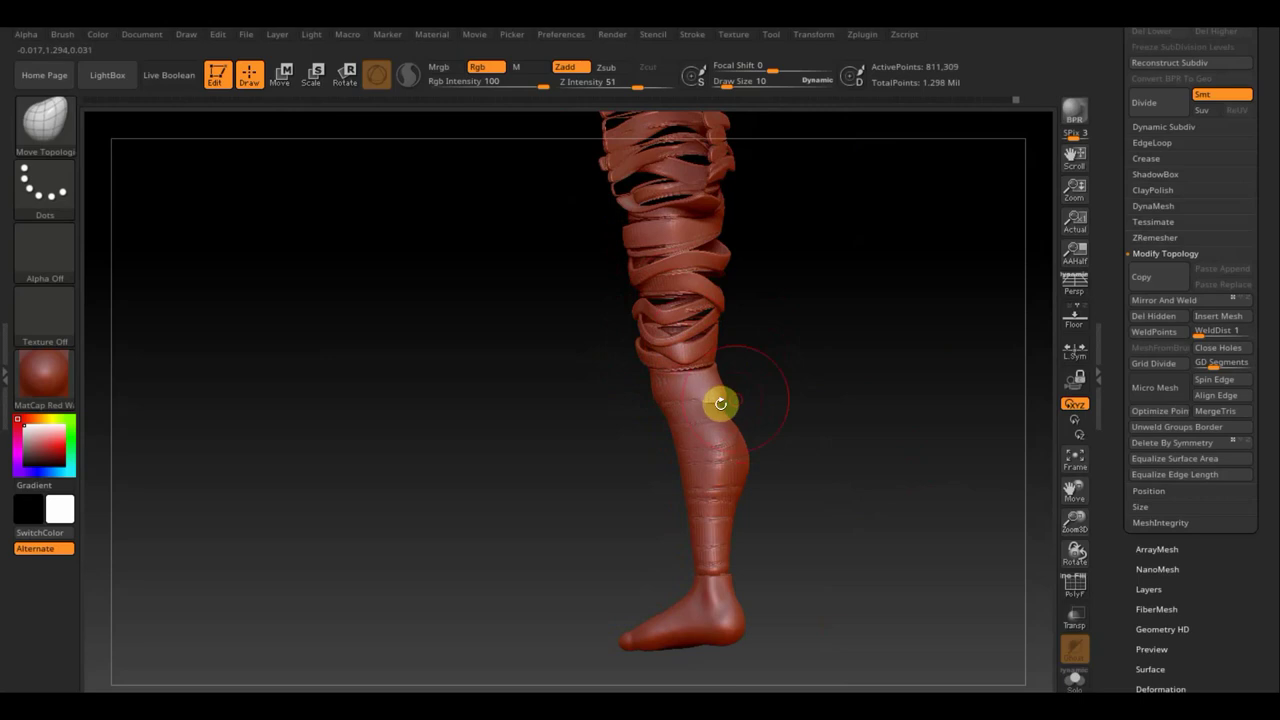
left_click_drag(700, 377, 834, 397)
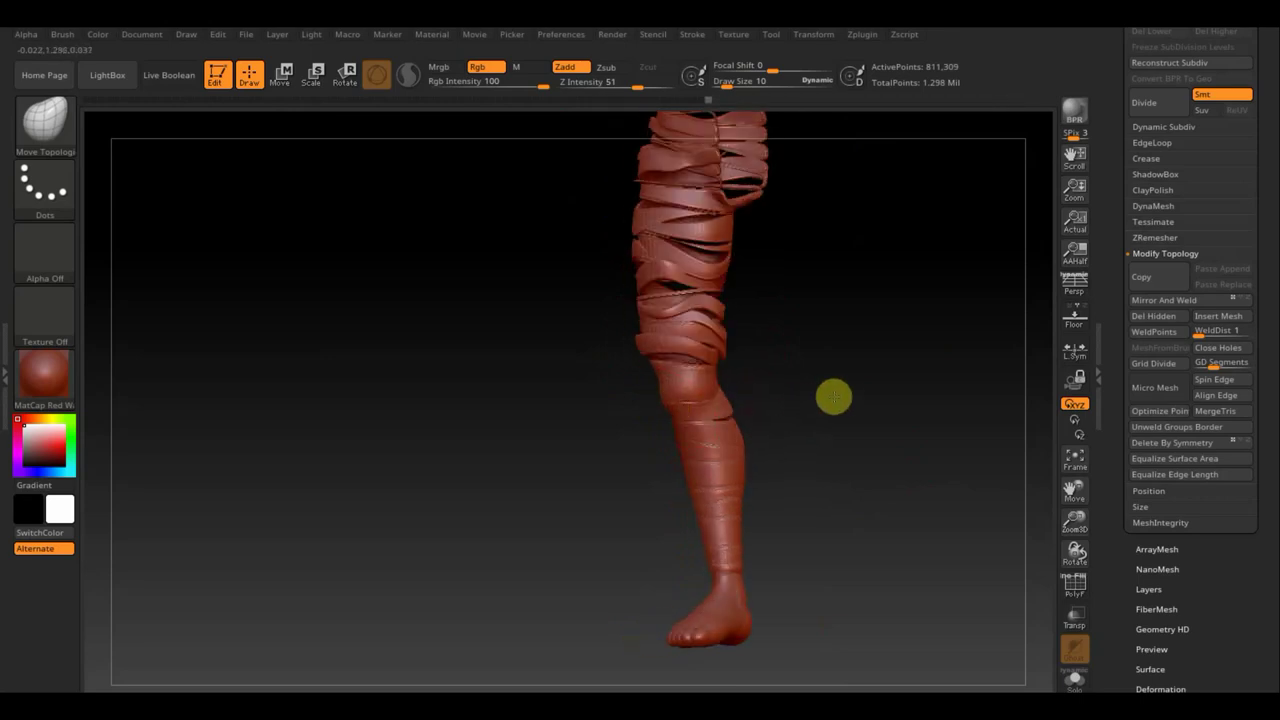
left_click_drag(667, 396, 736, 483)
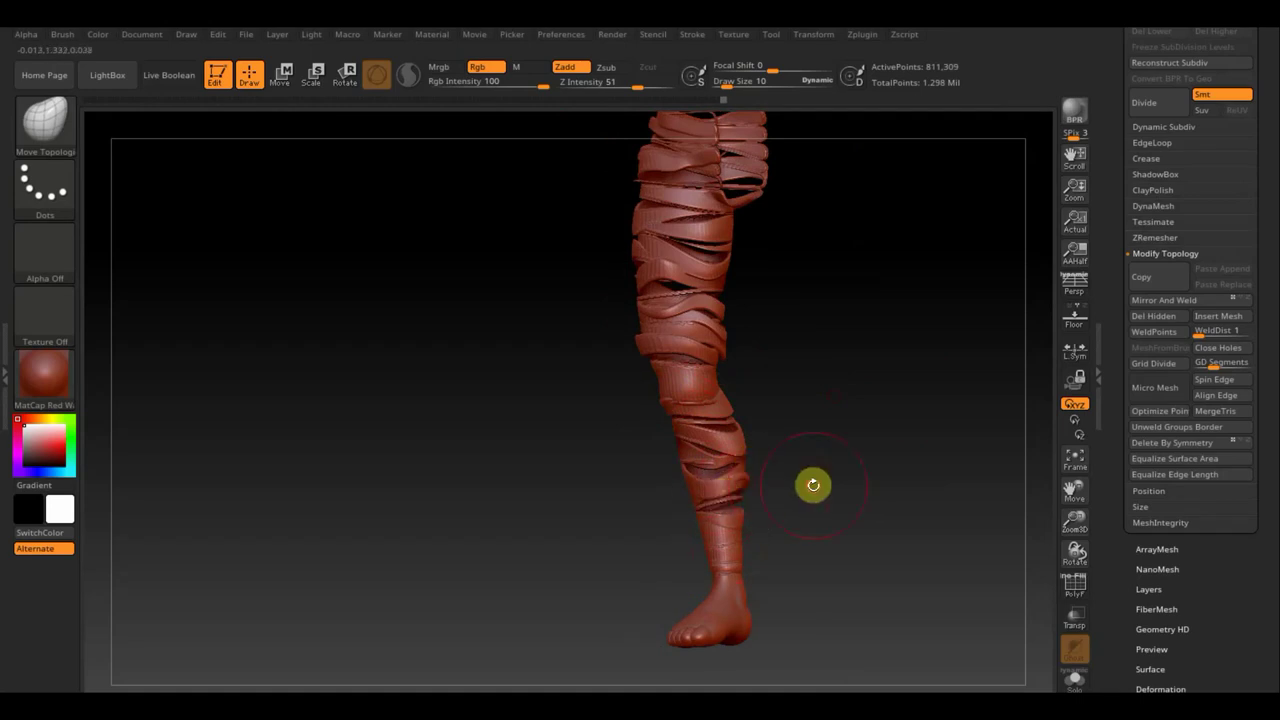
left_click_drag(811, 486, 728, 490)
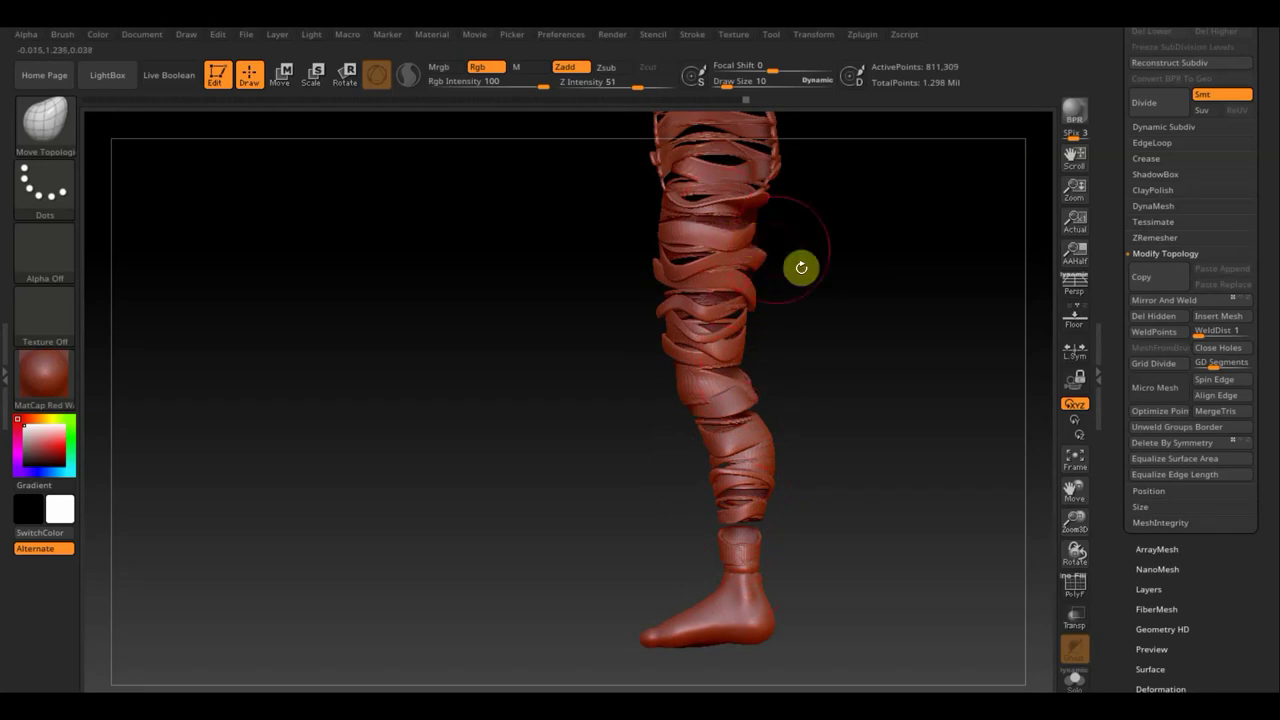
- Pull the calf ribbons downward into loose loops and Shift-smooth the thigh and knee ribbons
left_click_drag(800, 266, 910, 322)
left_click_drag(807, 399, 906, 403)
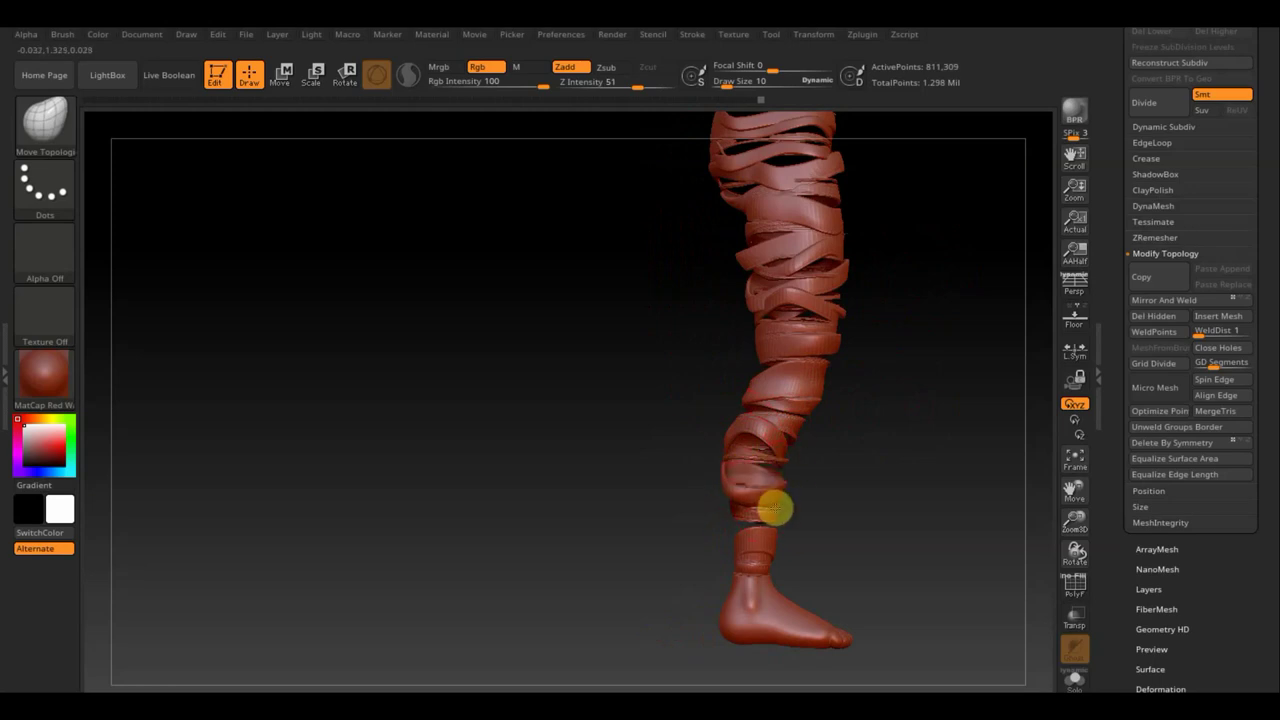
left_click_drag(851, 500, 785, 488)
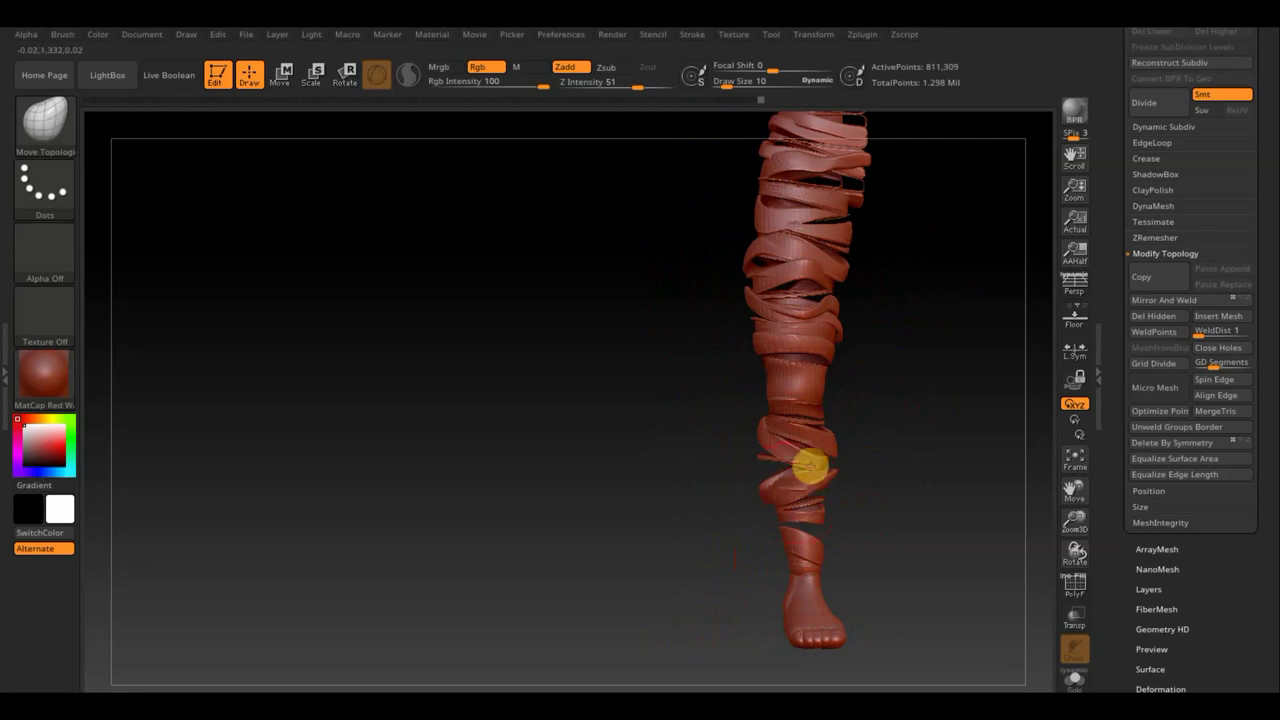
mouse_move(810, 466)
left_mouse_down()
mouse_move(786, 491)
mouse_move(781, 534)
left_mouse_up()
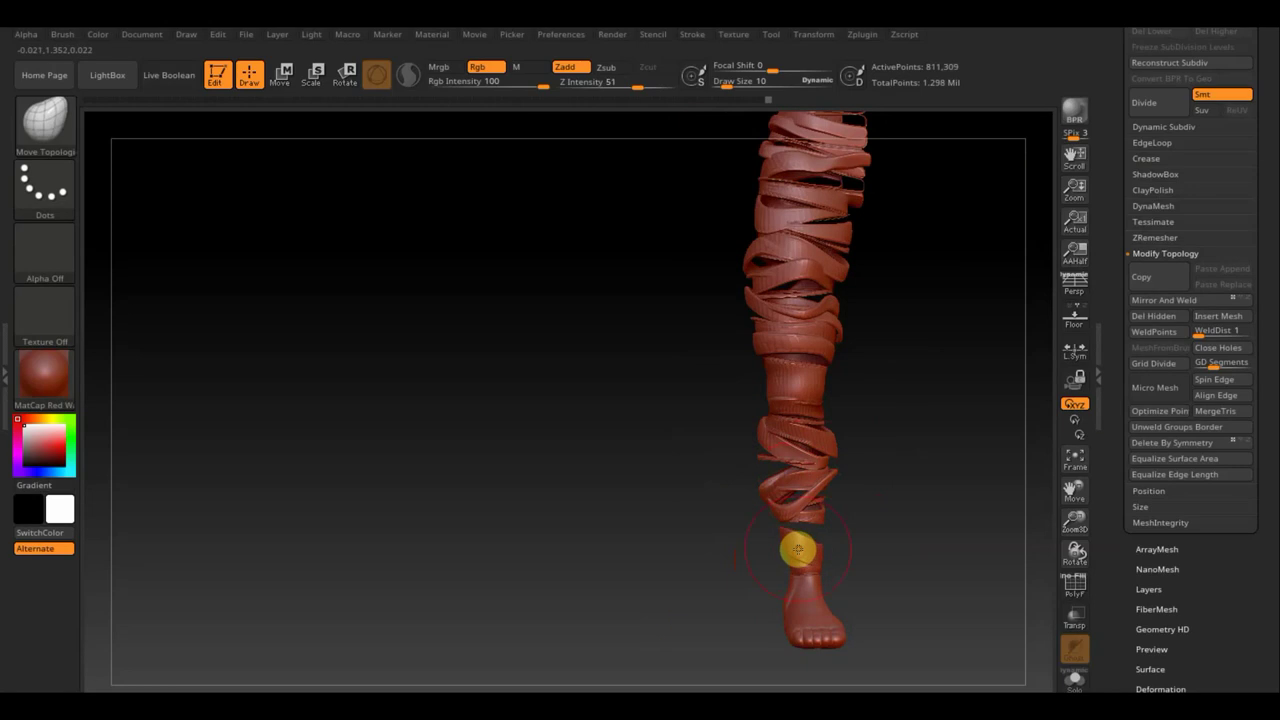
key("shift")
left_click_drag(880, 563, 902, 571, "shift")
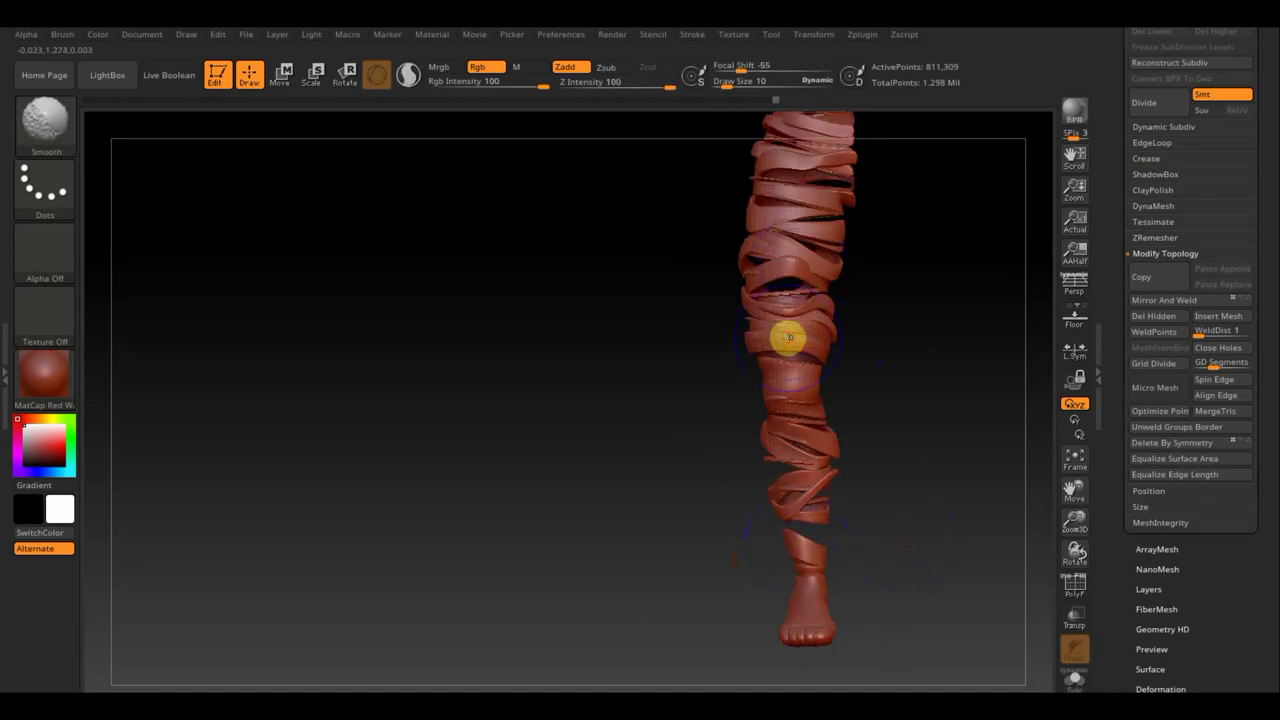
left_click_drag(790, 334, 901, 416, "shift")
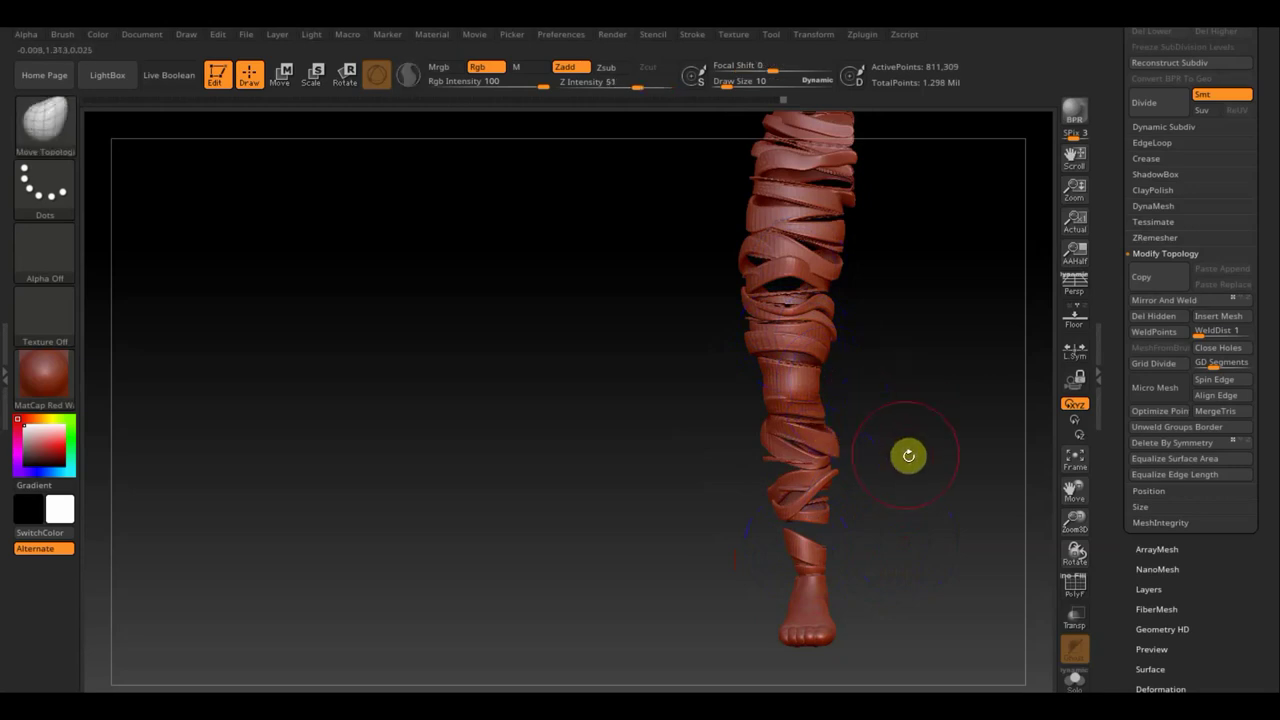
mouse_move(906, 454)
left_mouse_down()
mouse_move(751, 570)
mouse_move(789, 431)
mouse_move(789, 357)
mouse_move(794, 401)
mouse_move(851, 403)
mouse_move(888, 366)
mouse_move(746, 163)
left_mouse_up()
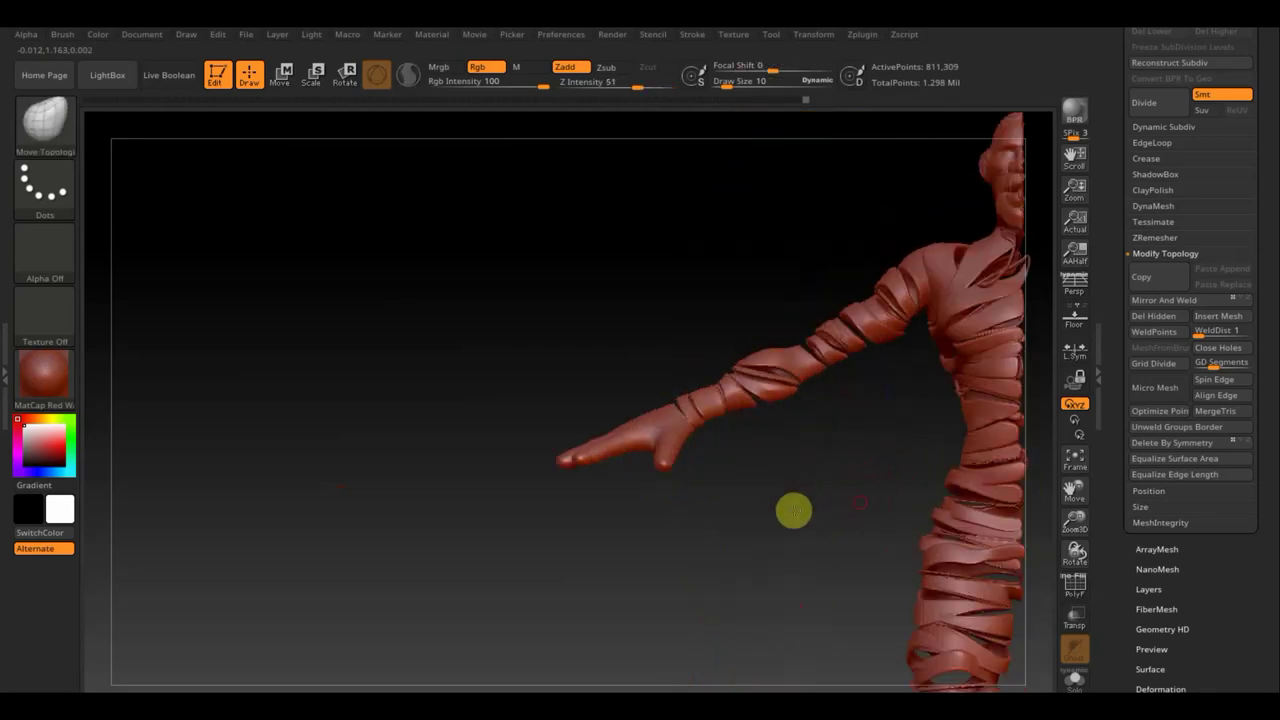
- Cut the head off the bandaged body with a TrimRect rectangle
left_click_drag(791, 511, 489, 523, "alt")
left_click_drag(873, 411, 810, 355, "alt")
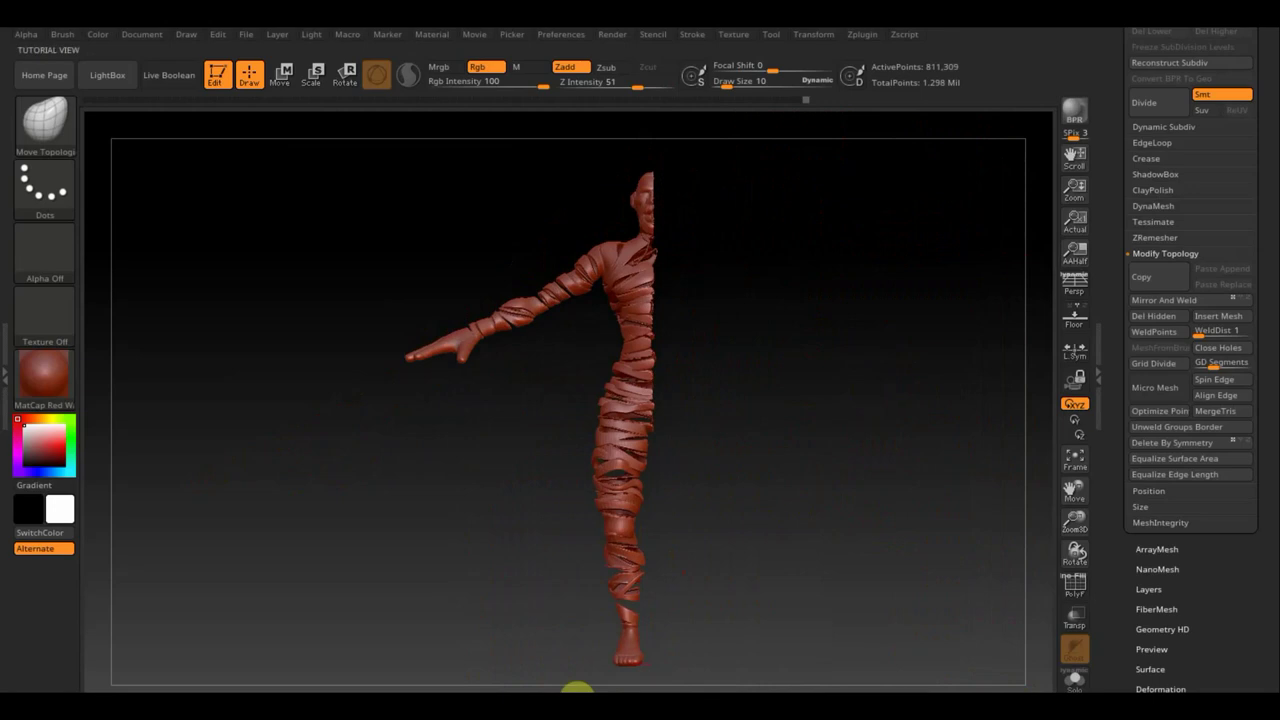
mouse_move(737, 549)
left_mouse_down()
mouse_move(706, 623)
mouse_move(797, 531)
left_mouse_up()
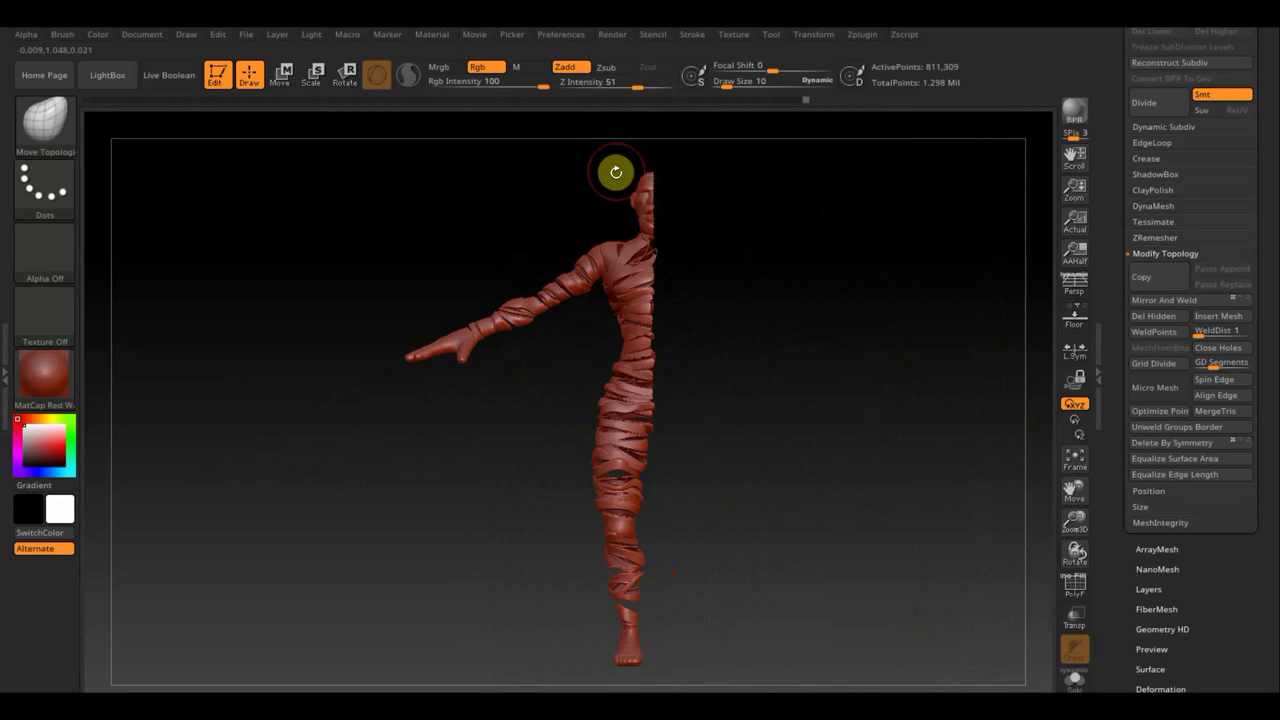
left_click(52, 125, "ctrl+shift")
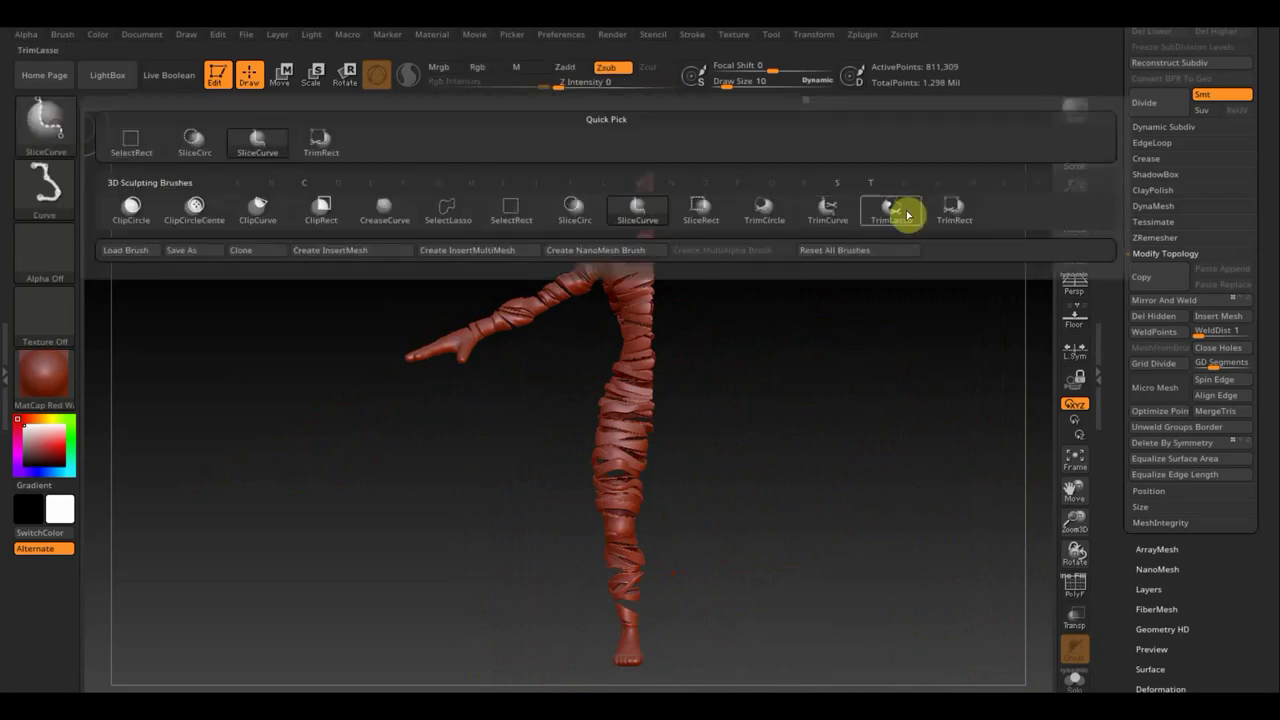
left_click(955, 210)
left_click_drag(551, 132, 722, 232, "ctrl+shift")
left_click_drag(783, 457, 703, 469)
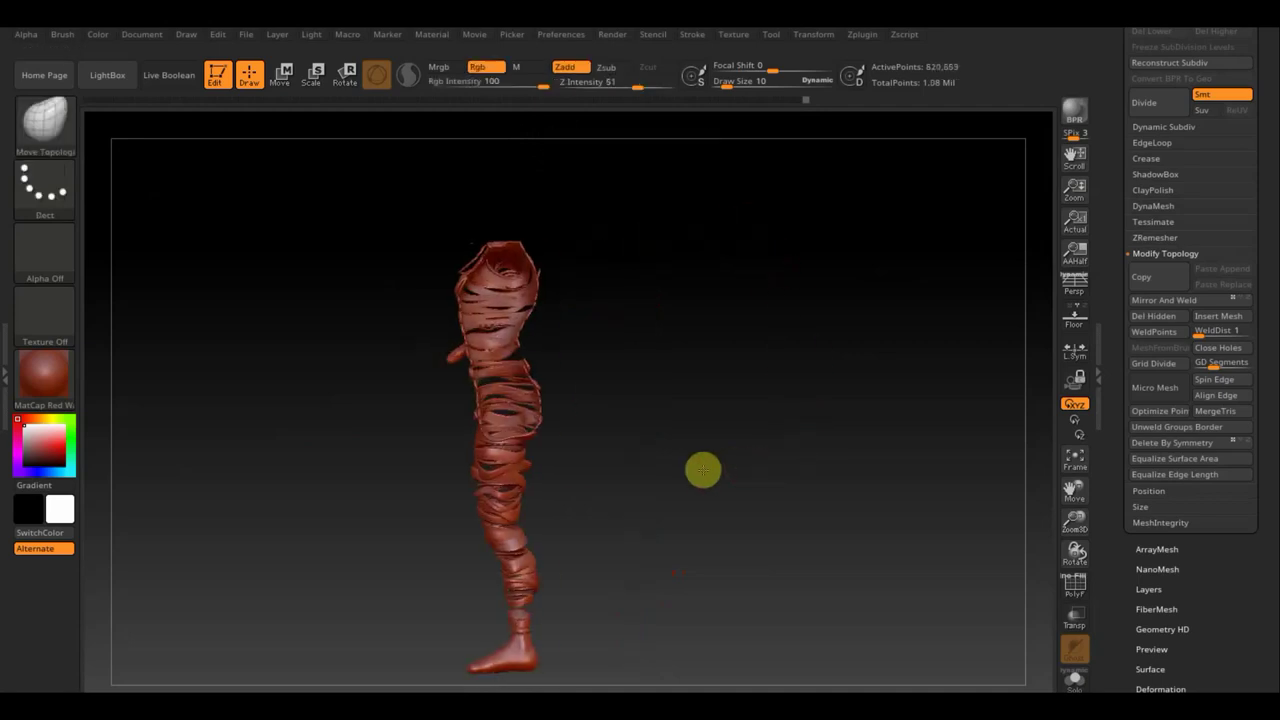
- Trim the leftover geometry at the top of the neck
key("ctrl+shift")
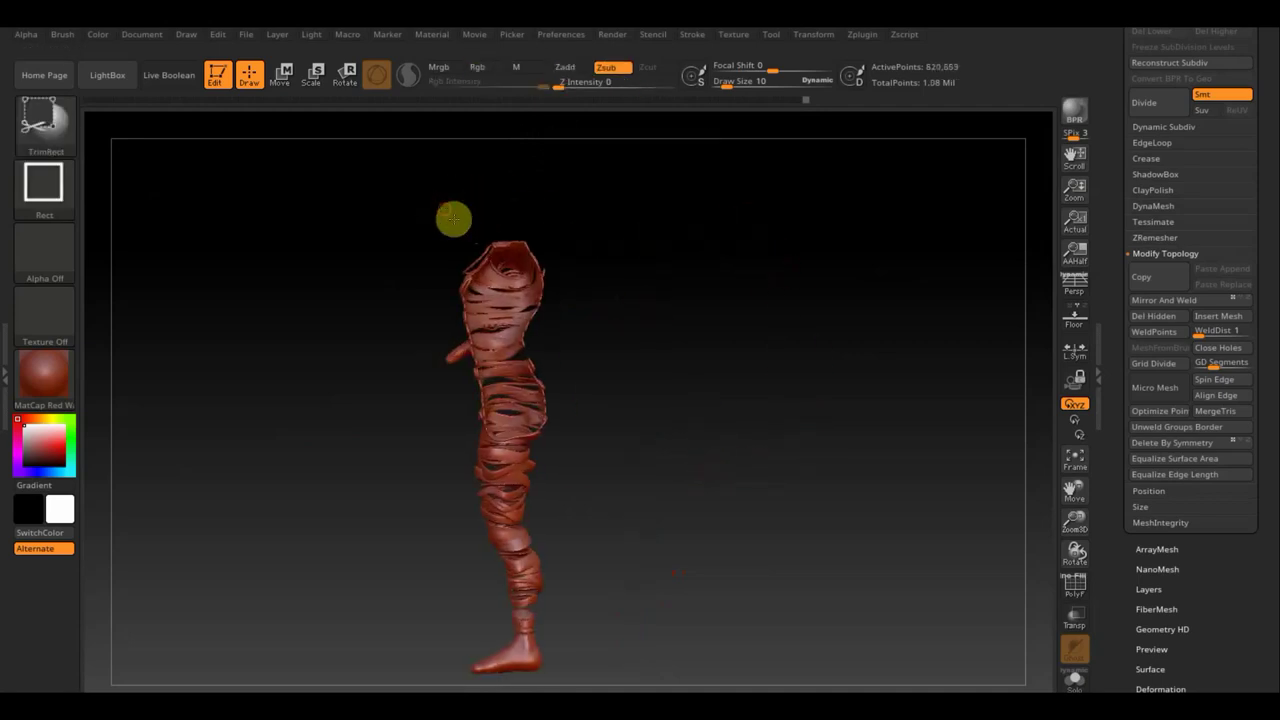
left_click_drag(480, 248, 482, 250, "ctrl+shift")
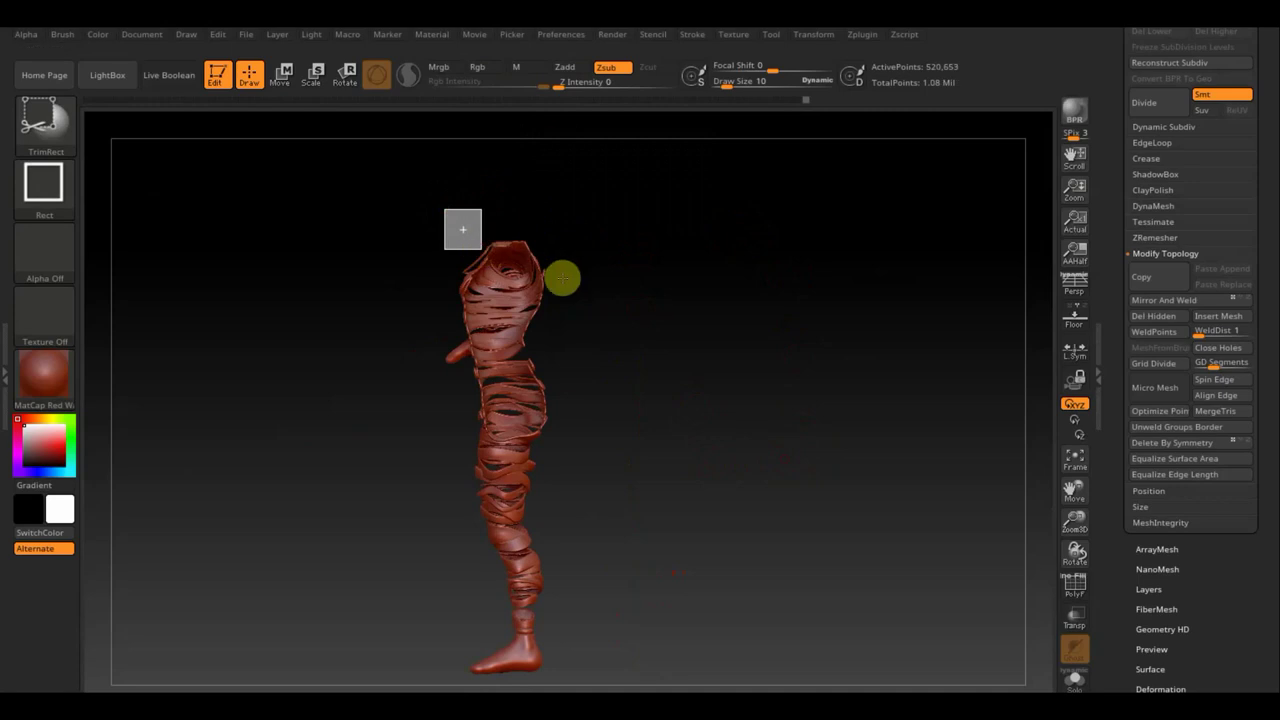
mouse_move(618, 288)
left_mouse_down()
mouse_move(666, 283)
mouse_move(706, 303)
mouse_move(780, 486)
left_mouse_up()
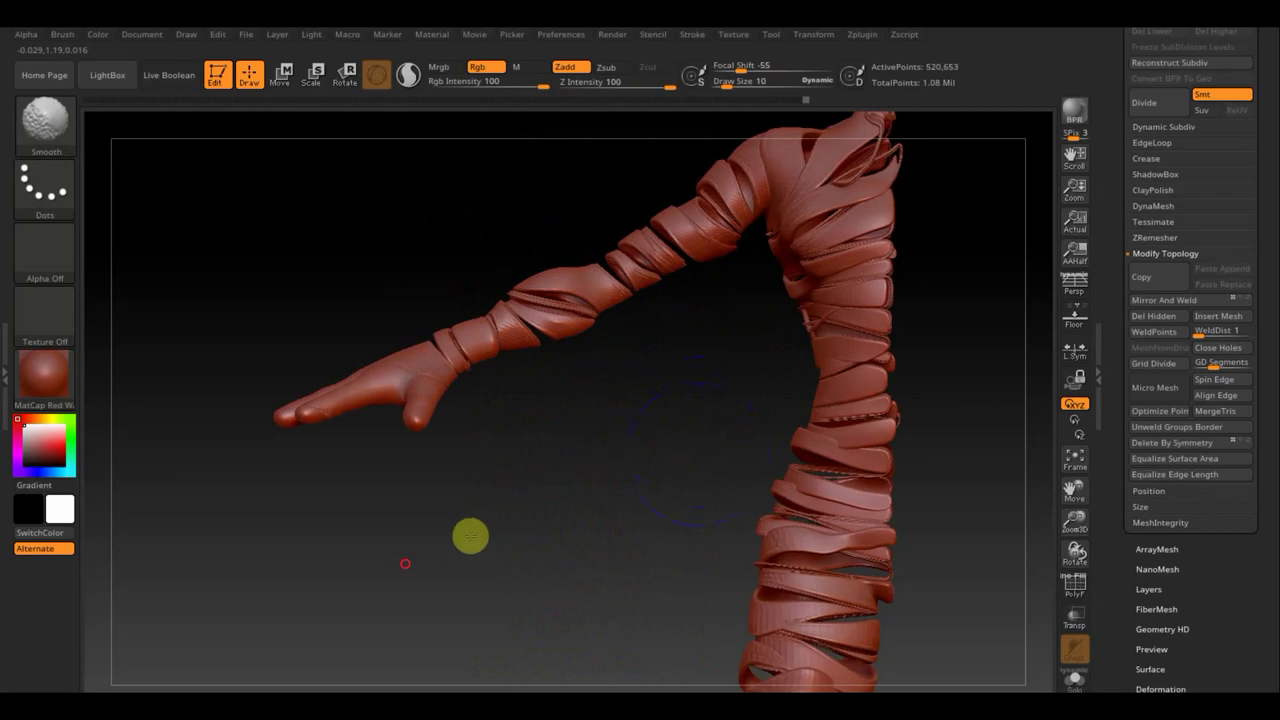
- Isolate the stray neck strip at brush size 5, invert visibility and delete it with Del Hidden
left_click_drag(654, 420, 498, 496)
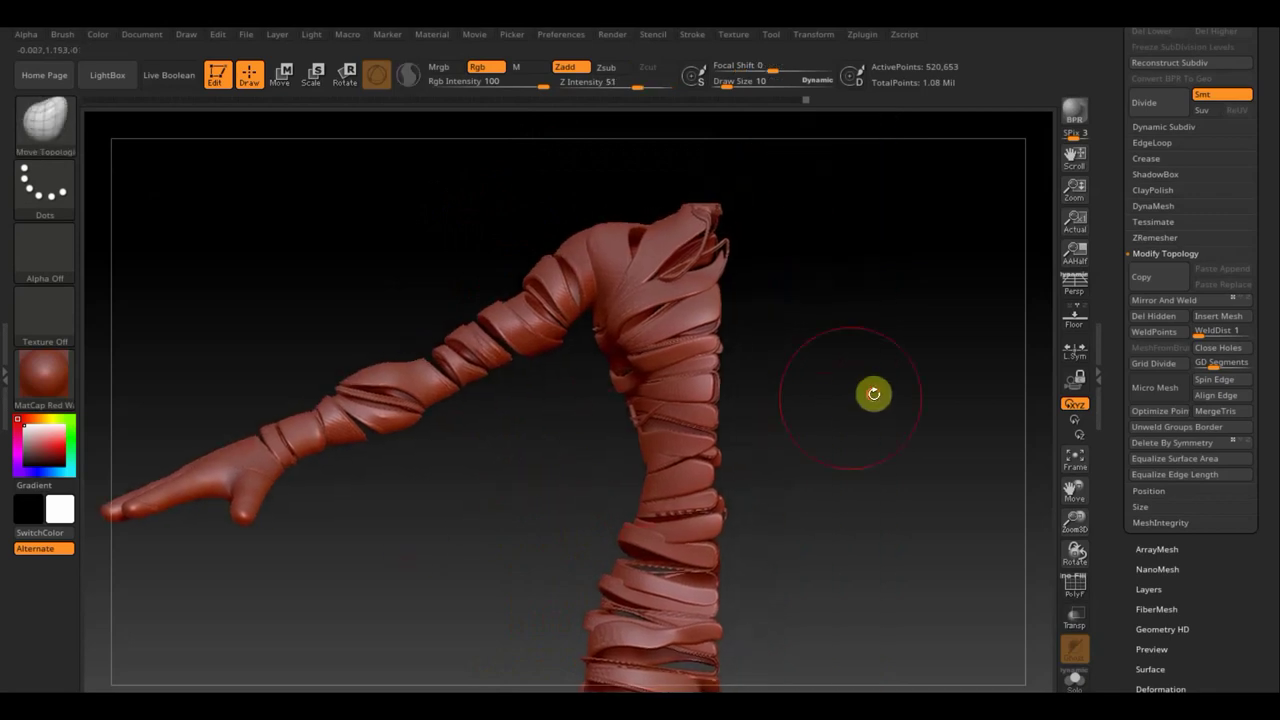
mouse_move(871, 391)
left_mouse_down()
mouse_move(914, 400)
mouse_move(846, 343)
left_mouse_up()
left_click_drag(728, 87, 722, 87)
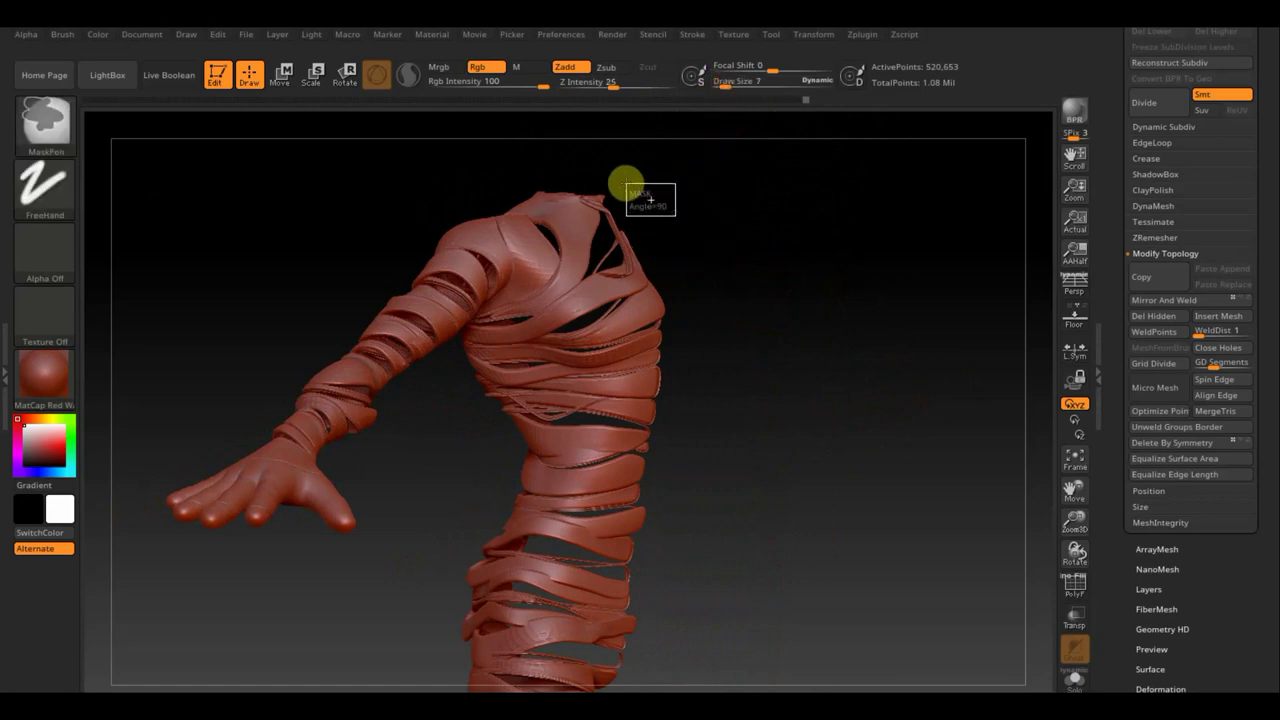
key("ctrl")
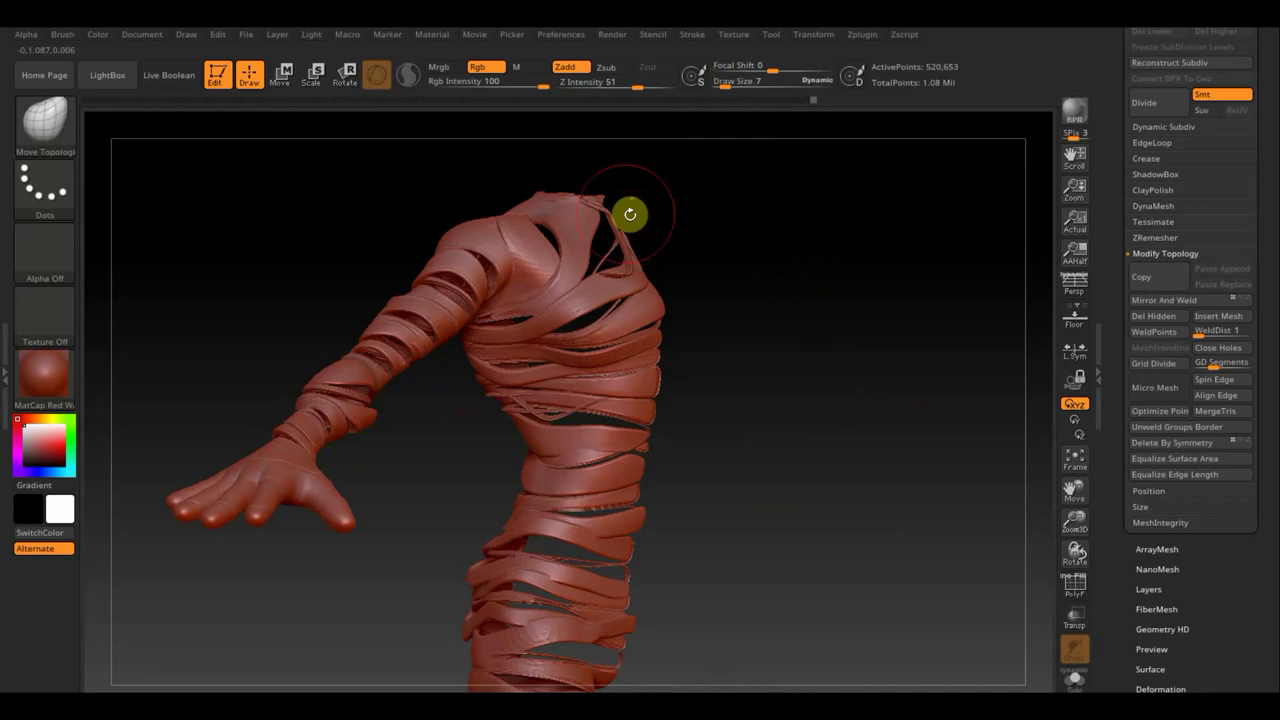
left_click(633, 200, "ctrl+shift")
left_click(634, 200, "ctrl+shift")
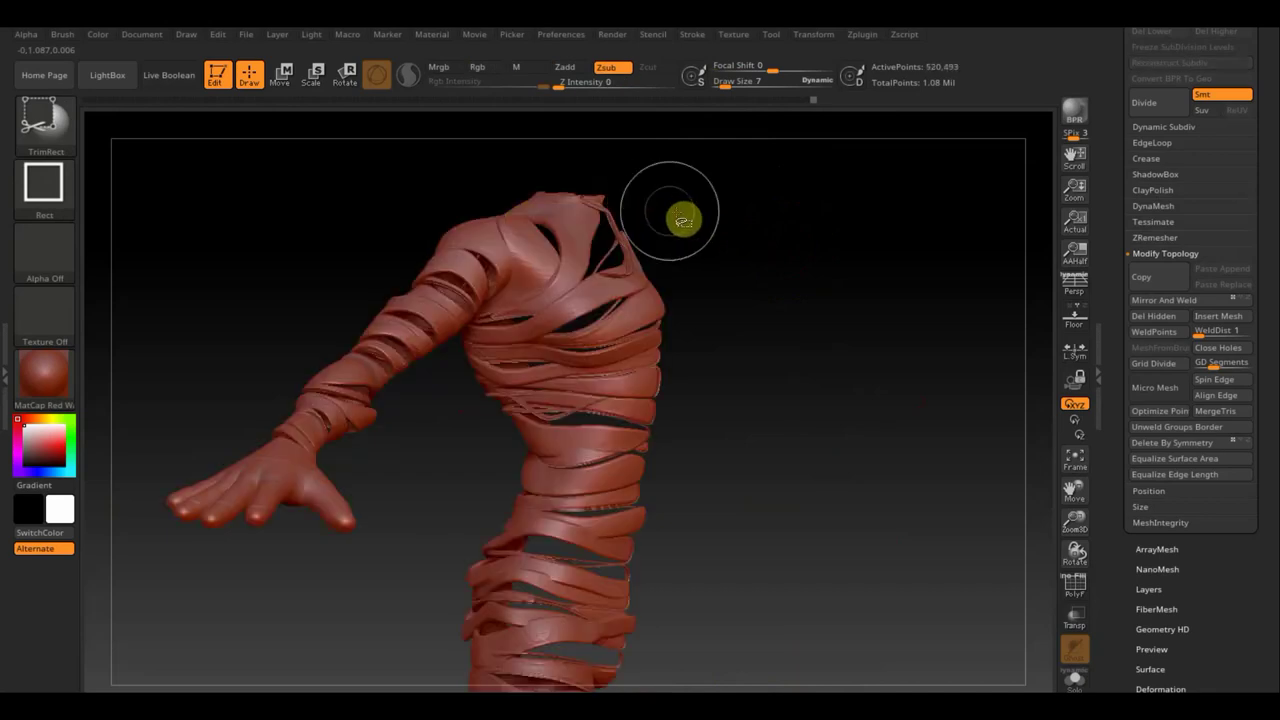
left_click(1160, 317)
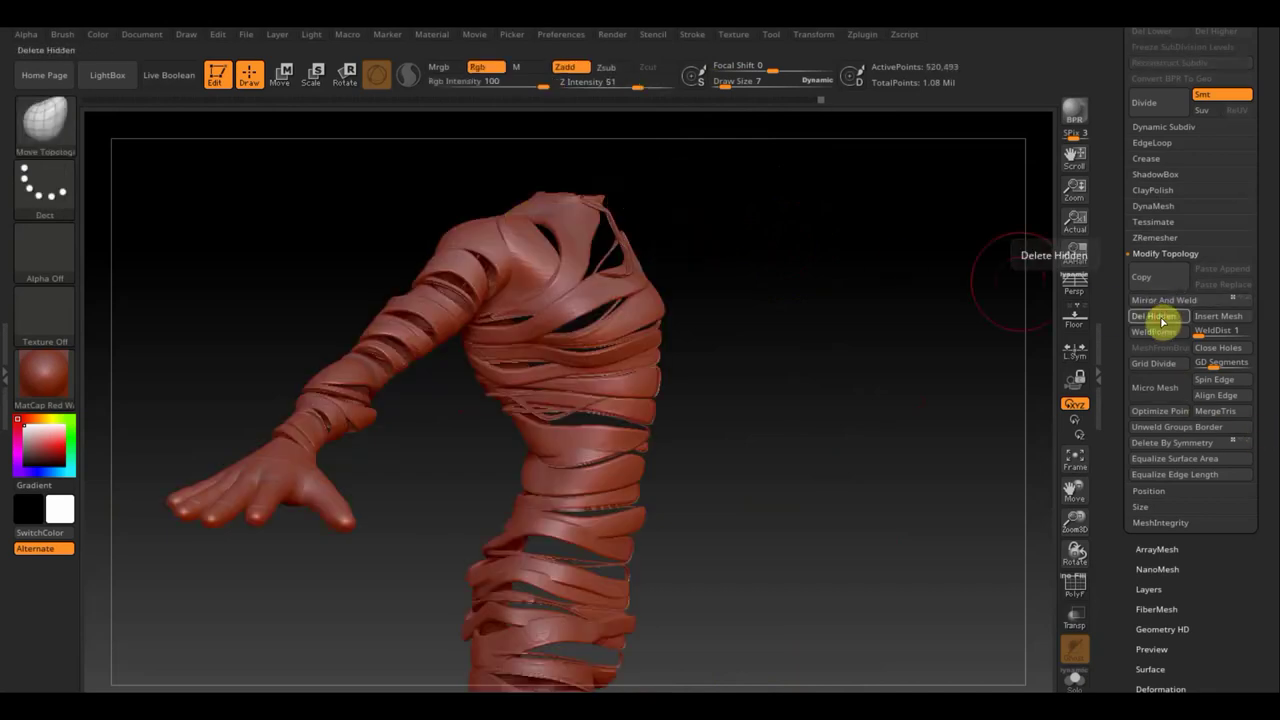
mouse_move(864, 426)
left_mouse_down()
mouse_move(823, 423)
mouse_move(822, 278)
left_mouse_up()
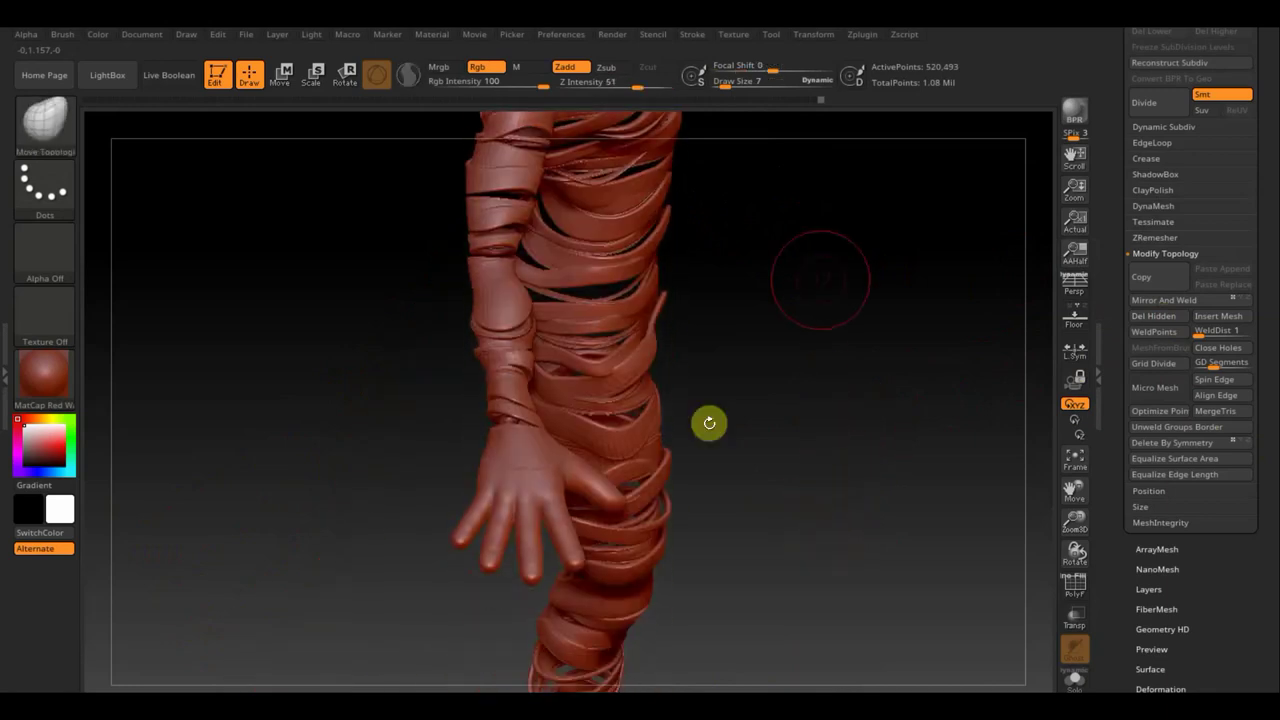
- Trim the hand off the arm with a TrimRect rectangle in front view
left_click_drag(568, 492, 581, 540)
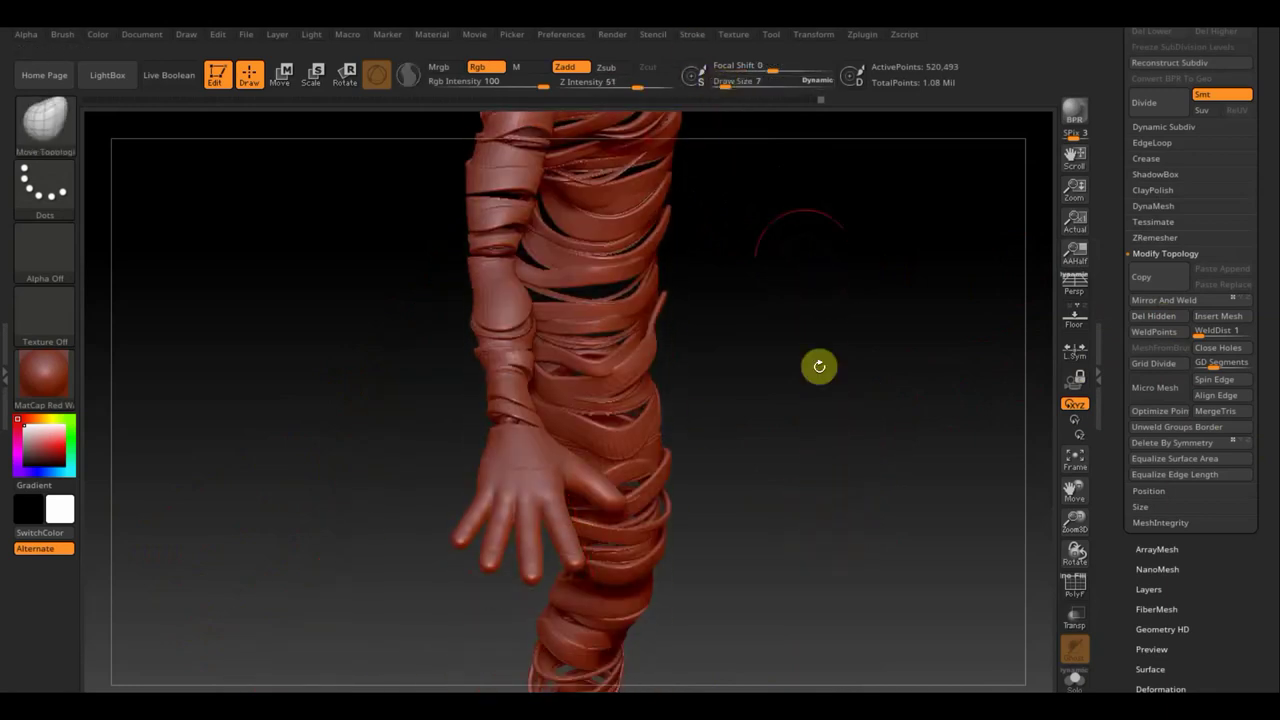
left_click_drag(838, 487, 760, 450)
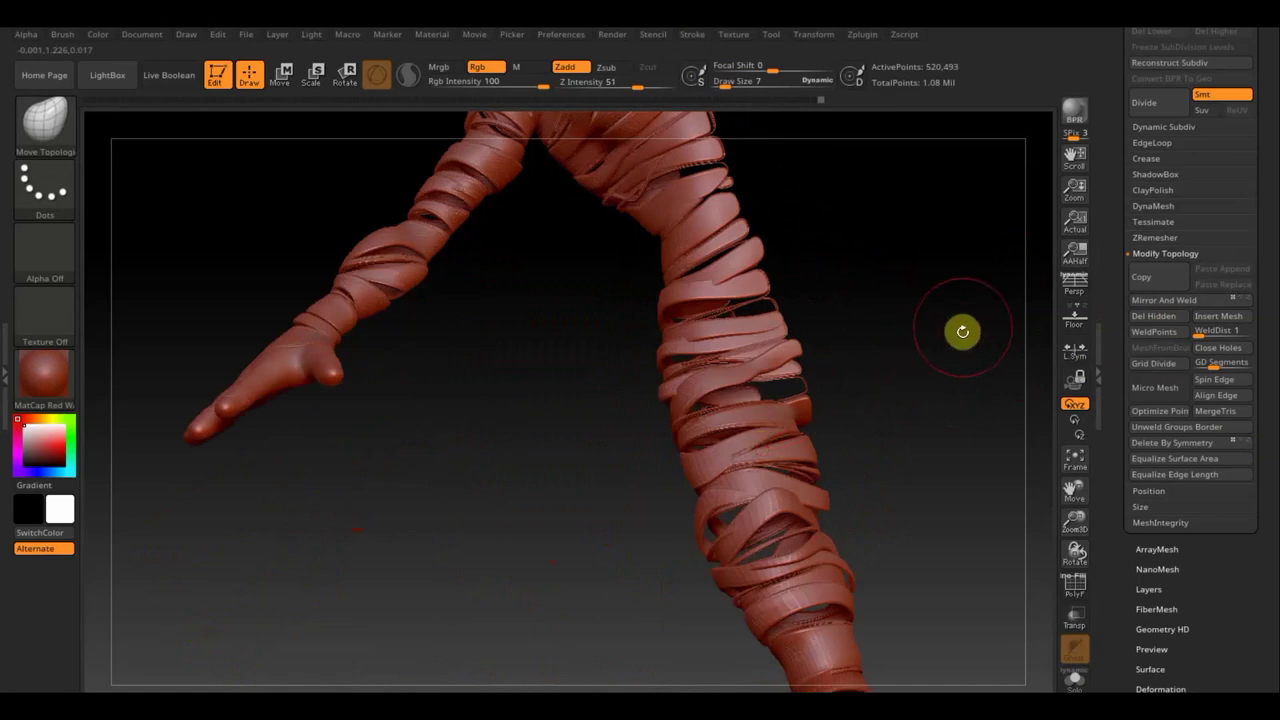
mouse_move(954, 374)
left_mouse_down("shift")
mouse_move(901, 398)
mouse_move(1069, 429)
left_mouse_up("shift")
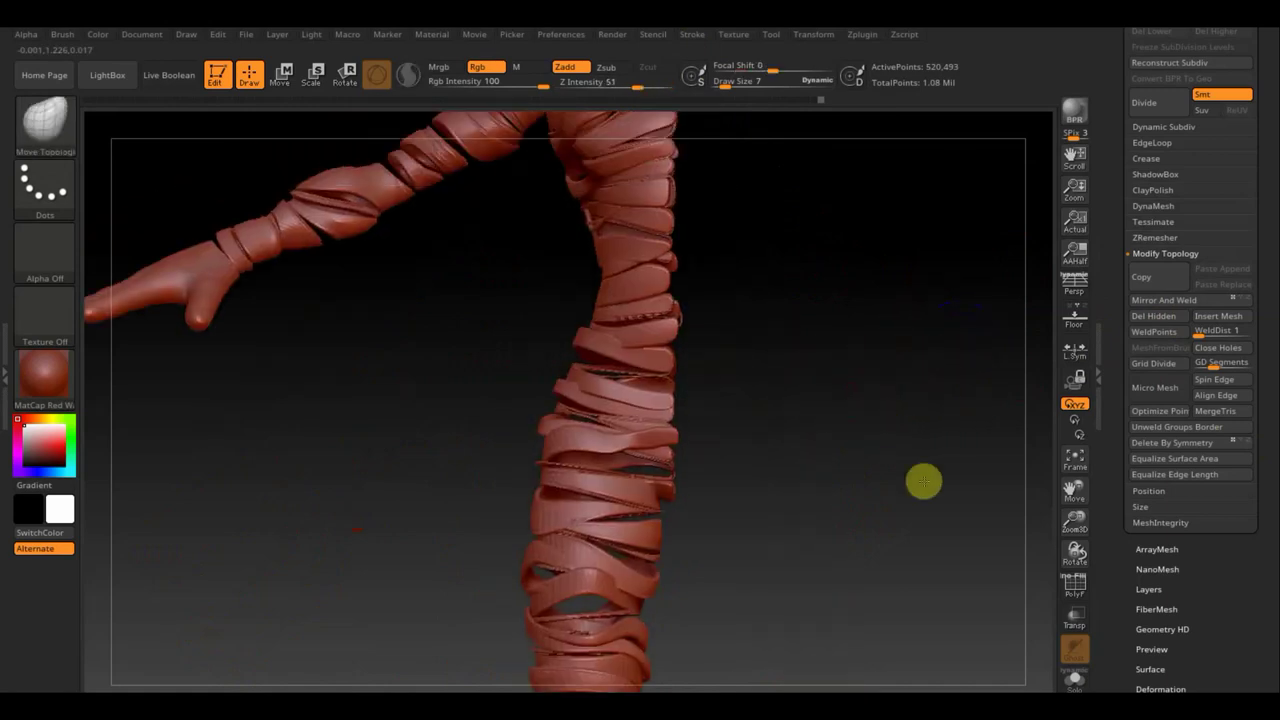
left_click_drag(198, 188, 406, 360, "ctrl+shift")
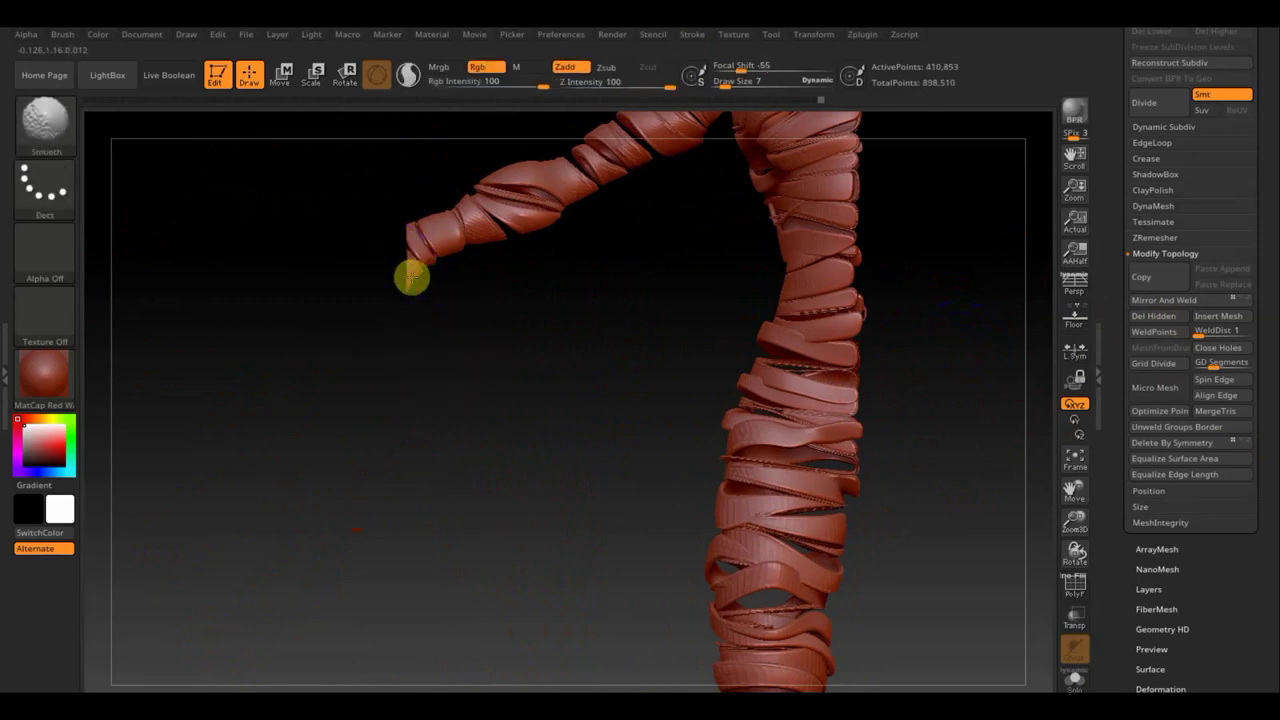
- Trim the foot off so the wrapped leg ends at the ankle
mouse_move(969, 546)
left_mouse_down("alt")
mouse_move(805, 194)
mouse_move(781, 477)
left_mouse_up("alt")
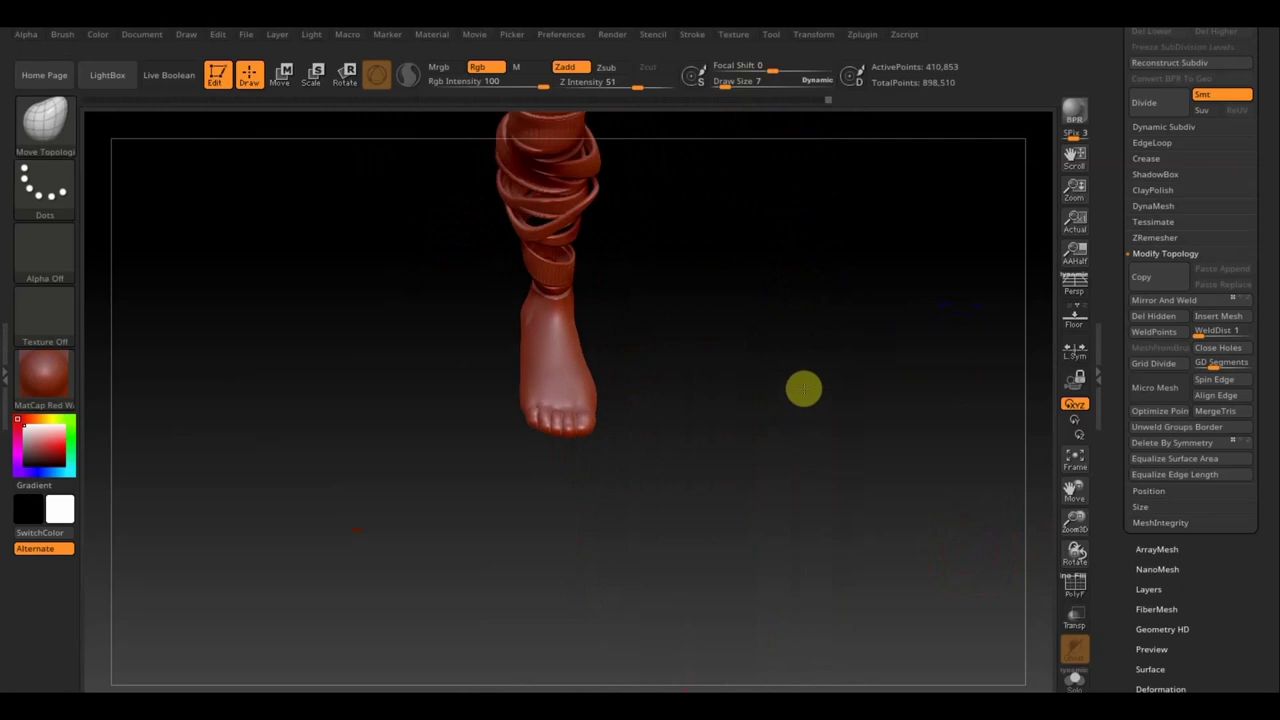
left_click_drag(800, 569, 777, 494, "shift")
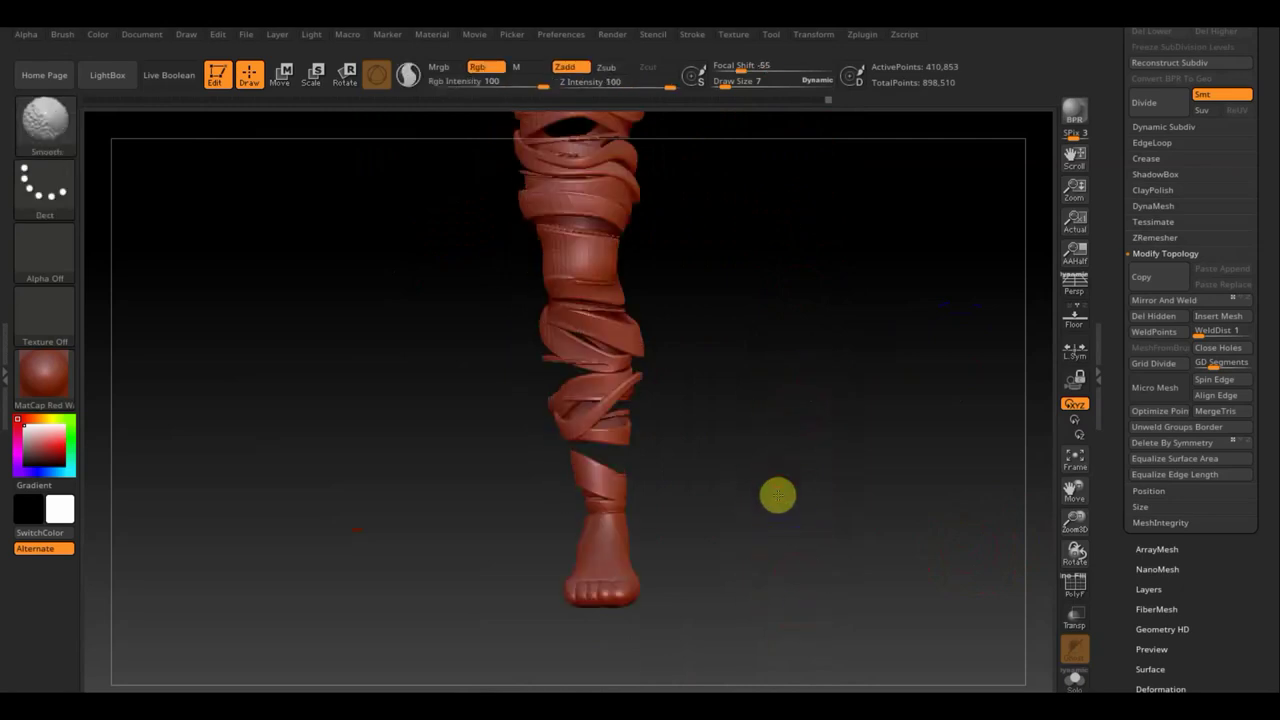
mouse_move(776, 665)
left_mouse_down("ctrl+shift")
mouse_move(470, 507)
mouse_move(469, 522)
mouse_move(509, 520)
left_mouse_up("ctrl+shift")
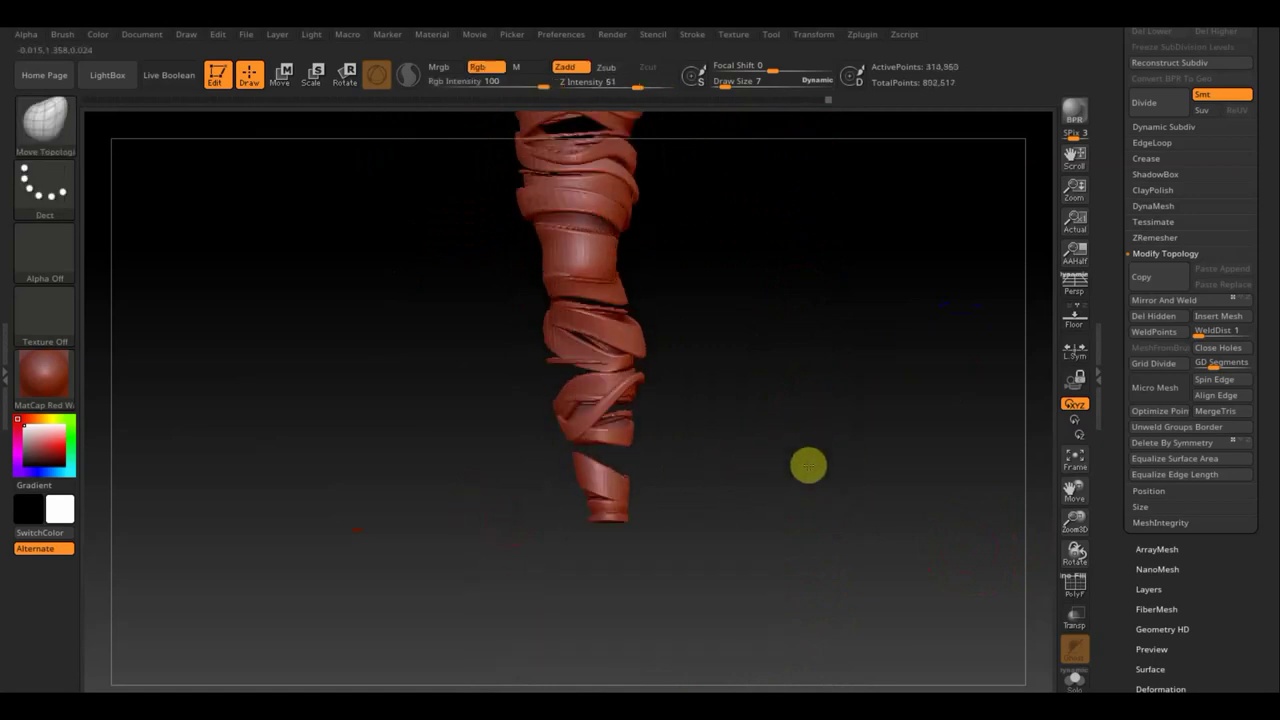
mouse_move(808, 465)
left_mouse_down()
mouse_move(827, 334)
mouse_move(820, 637)
left_mouse_up()
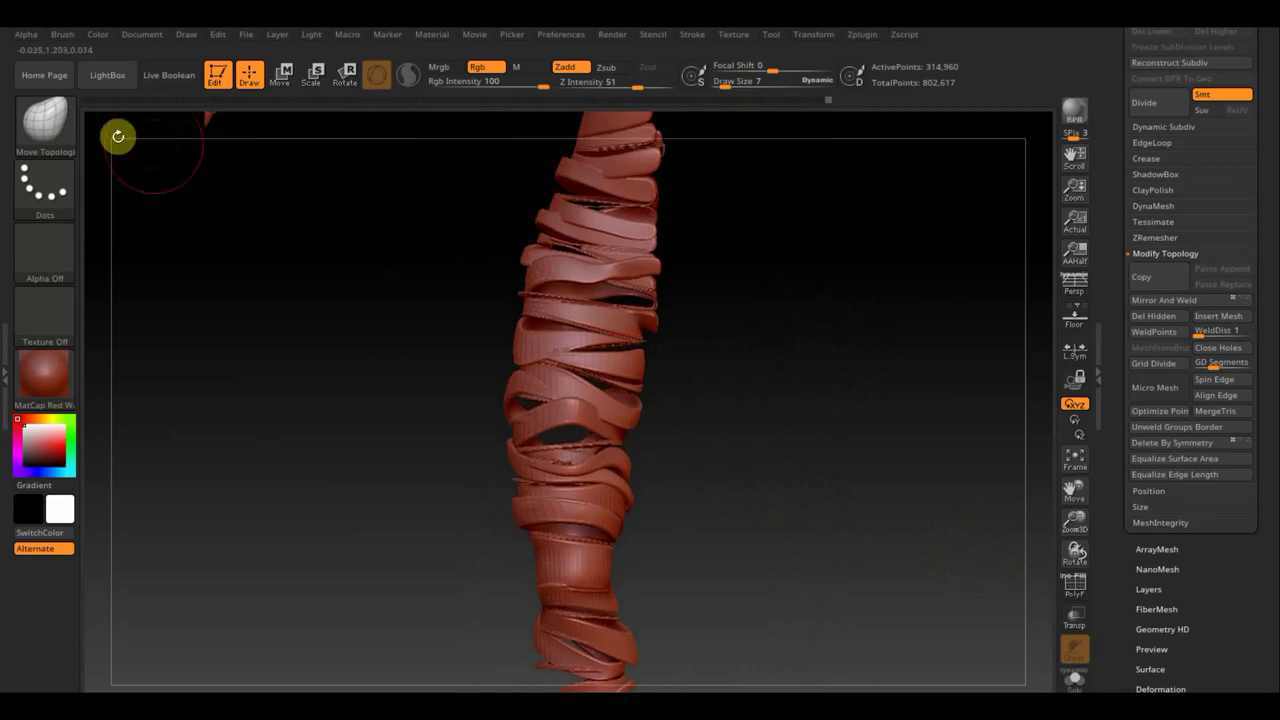
- Switch to ClayBuildup at draw size 2 and isolate one leg strap
left_click(62, 128)
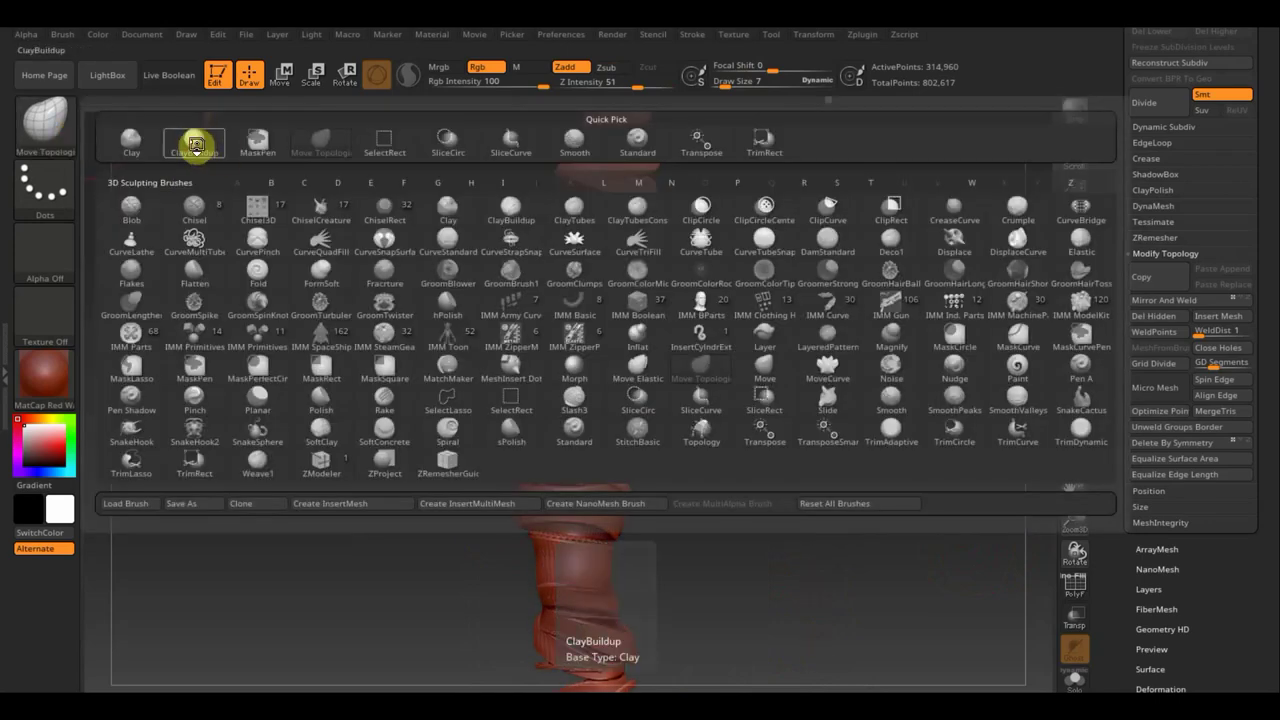
left_click(196, 146)
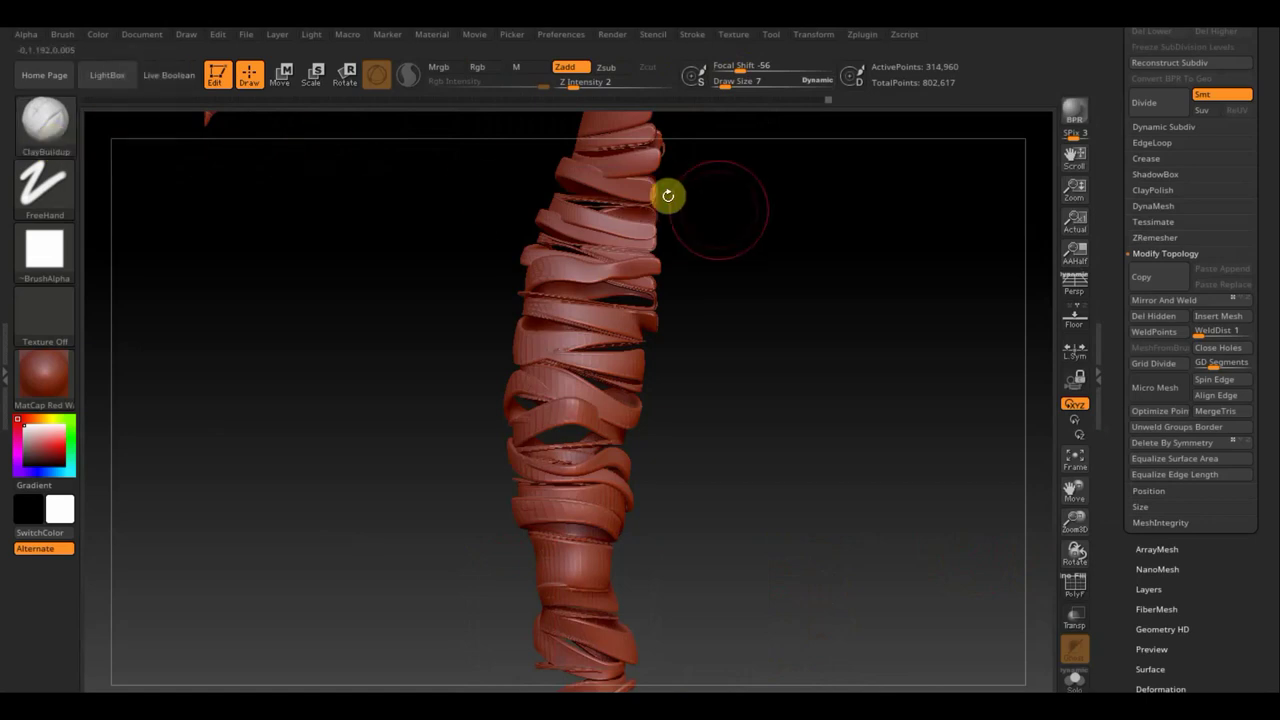
left_click_drag(727, 86, 715, 88)
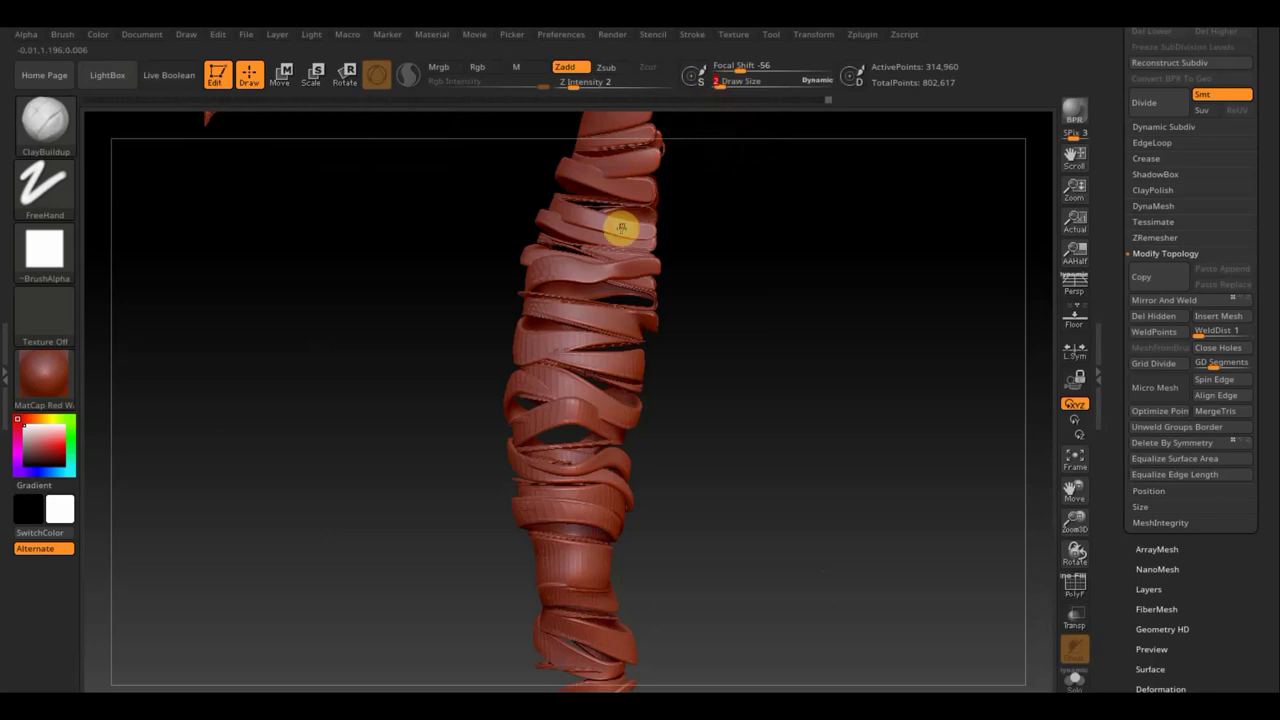
left_click_drag(583, 237, 613, 226, "ctrl+shift")
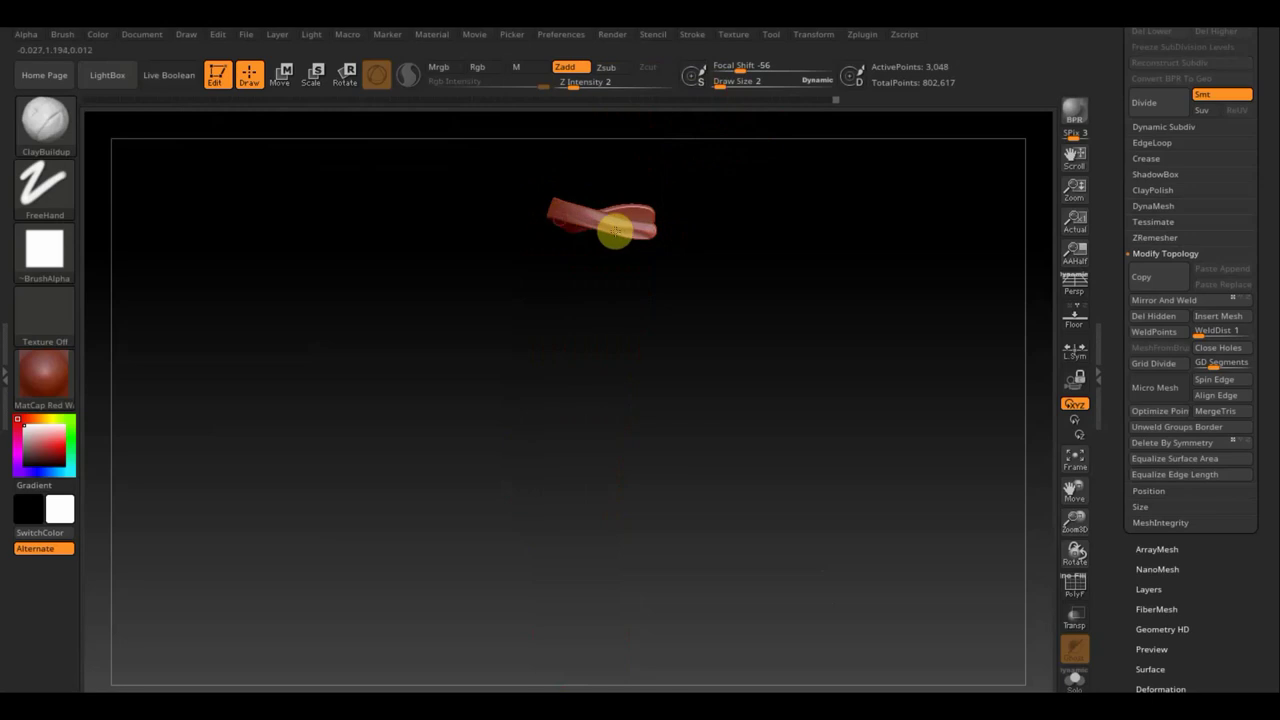
- Shift-smooth the surface of the isolated leg strap
left_click_drag(666, 251, 849, 263)
mouse_move(596, 227)
left_mouse_down()
mouse_move(494, 220)
mouse_move(609, 263)
mouse_move(759, 285)
mouse_move(589, 289)
left_mouse_up()
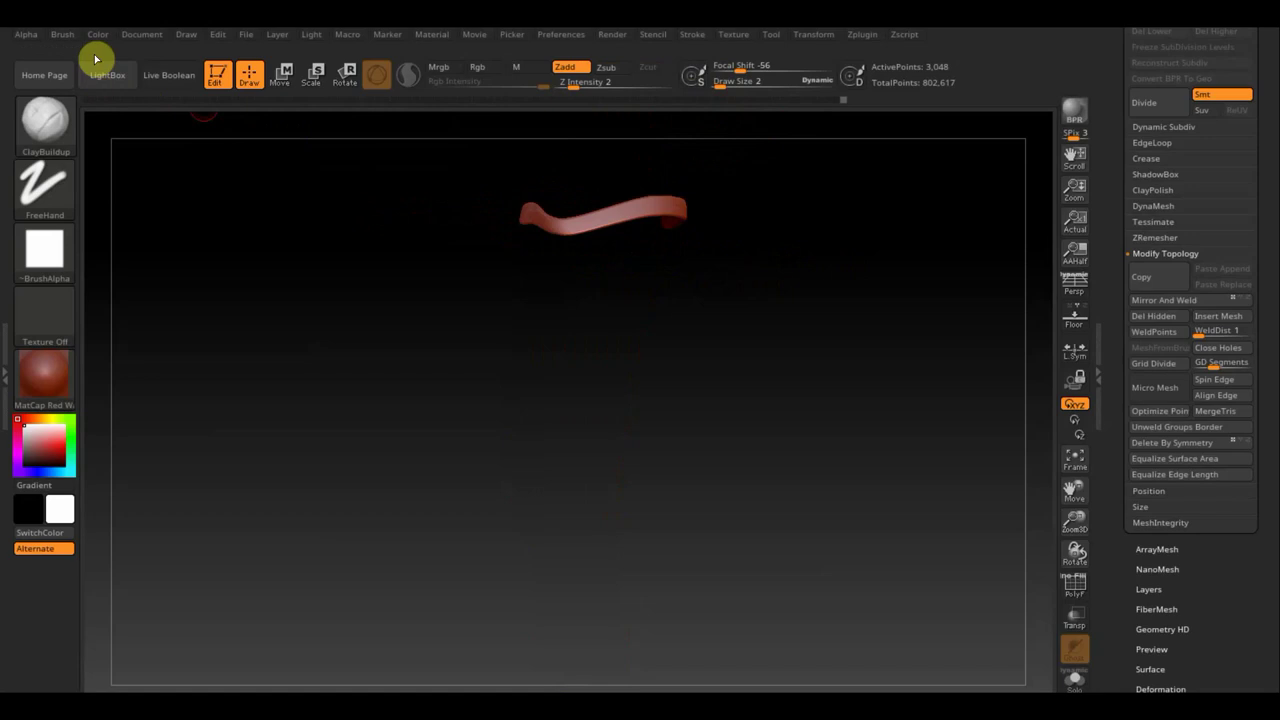
left_click(70, 40)
left_click_drag(193, 473, 182, 327)
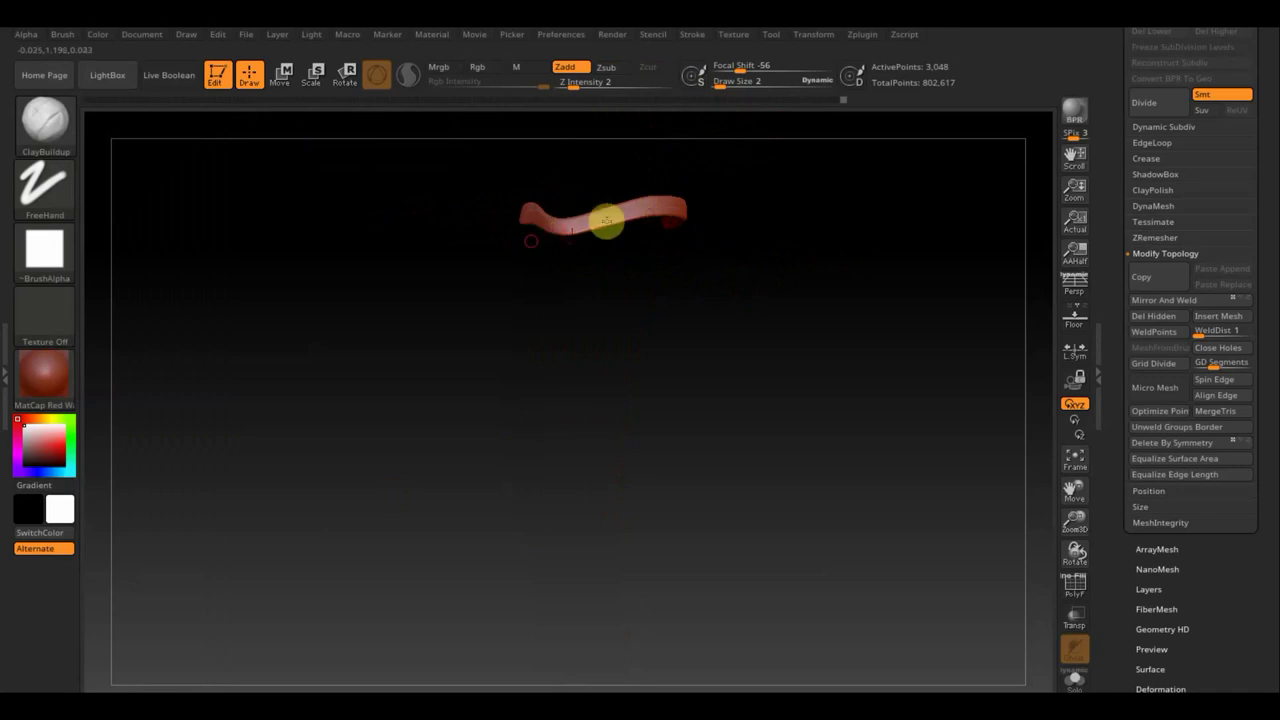
mouse_move(529, 248)
left_mouse_down("shift")
mouse_move(620, 217)
mouse_move(557, 226)
mouse_move(629, 214)
mouse_move(697, 253)
mouse_move(617, 300)
left_mouse_up("shift")
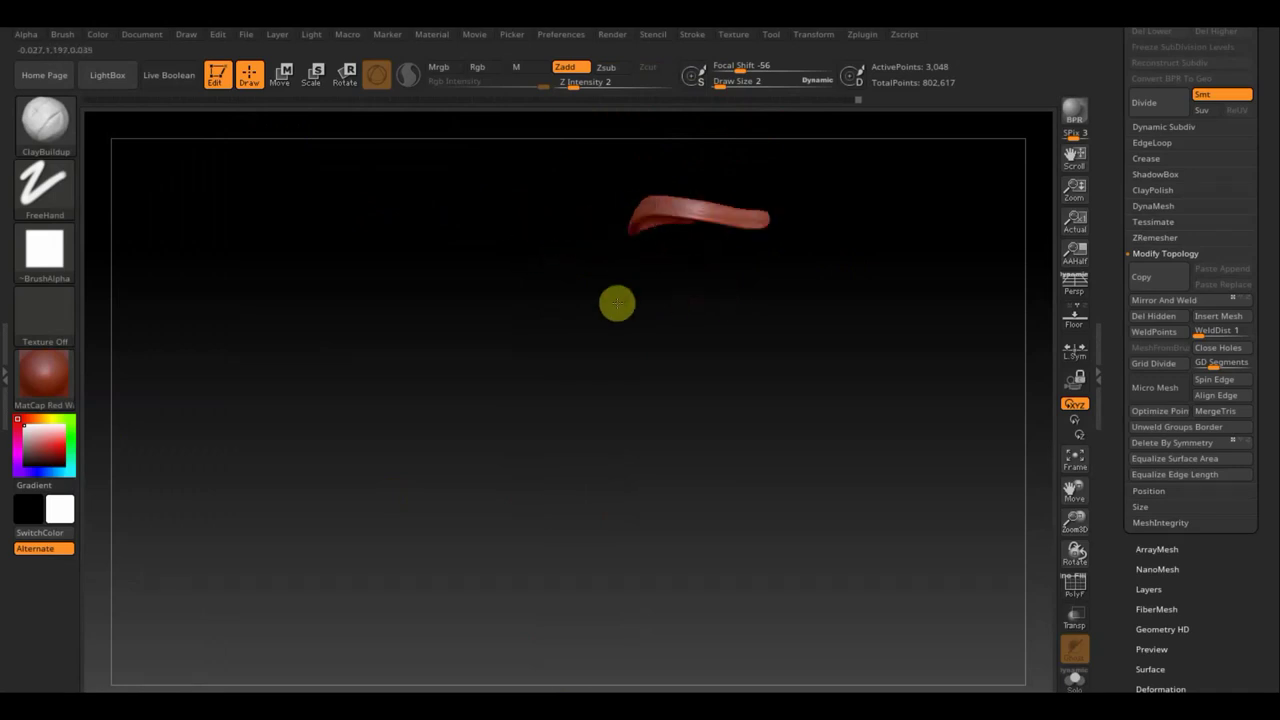
- Flatten and shape a second isolated strap, then show the whole leg again
left_click_drag(729, 377, 746, 420)
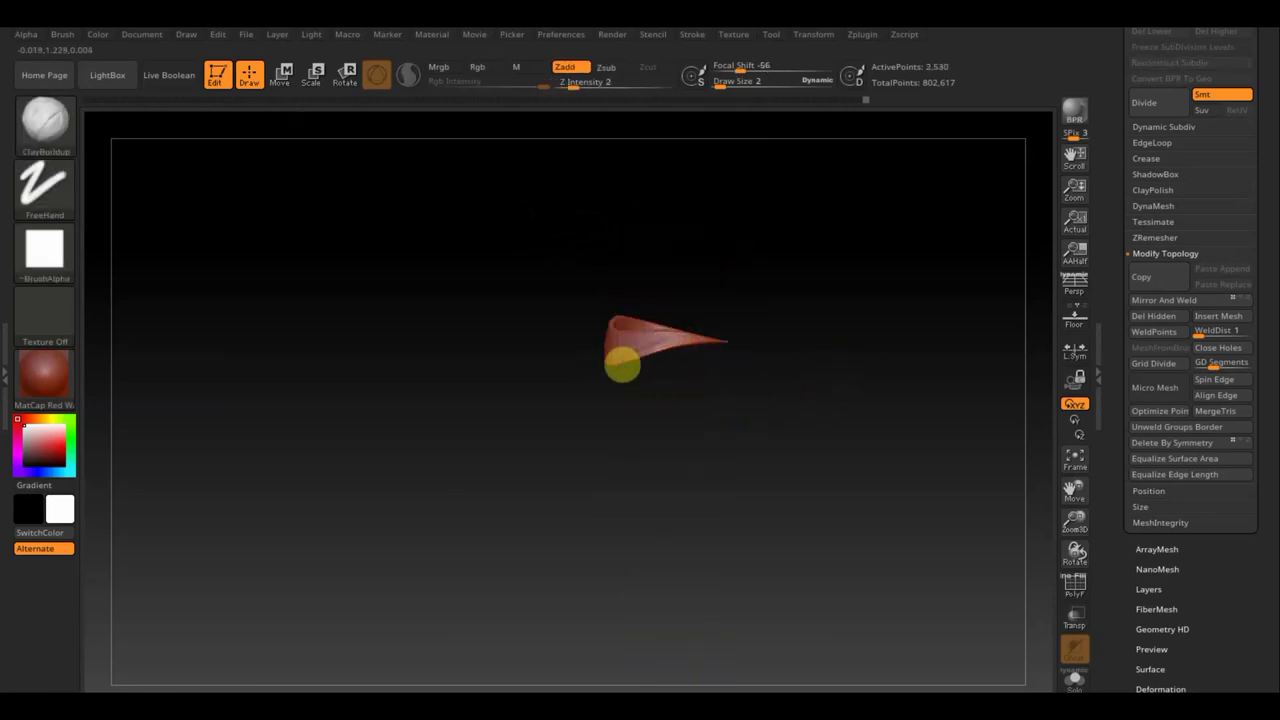
mouse_move(622, 365)
left_mouse_down()
mouse_move(663, 334)
mouse_move(608, 328)
left_mouse_up()
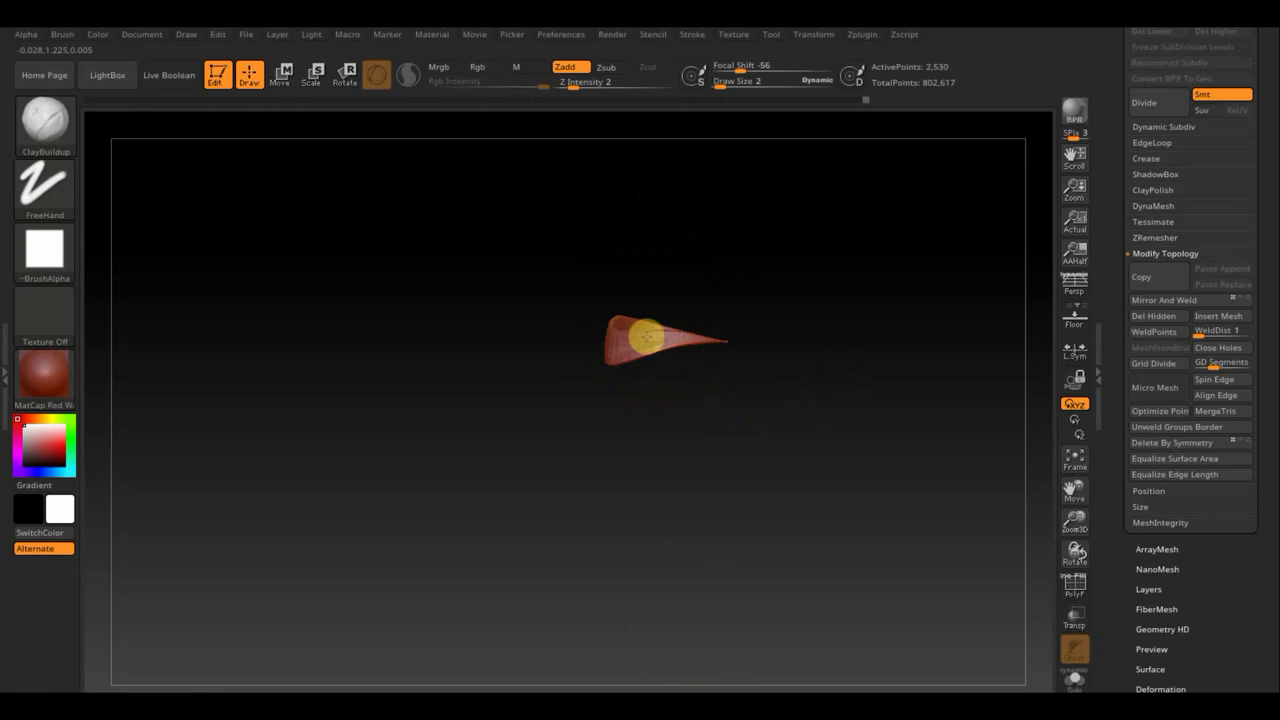
left_click_drag(762, 421, 731, 380)
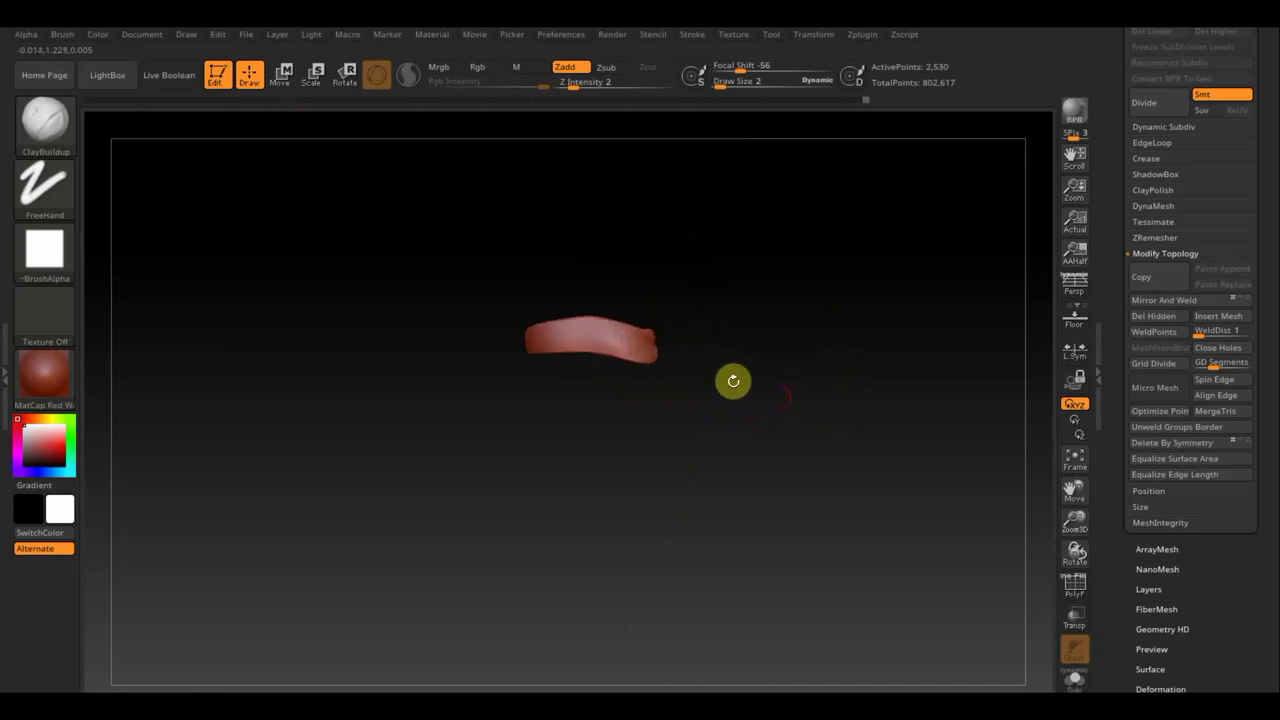
mouse_move(649, 348)
left_mouse_down()
mouse_move(520, 334)
mouse_move(595, 331)
mouse_move(583, 323)
mouse_move(611, 317)
mouse_move(546, 323)
mouse_move(628, 351)
mouse_move(538, 352)
mouse_move(855, 432)
left_mouse_up()
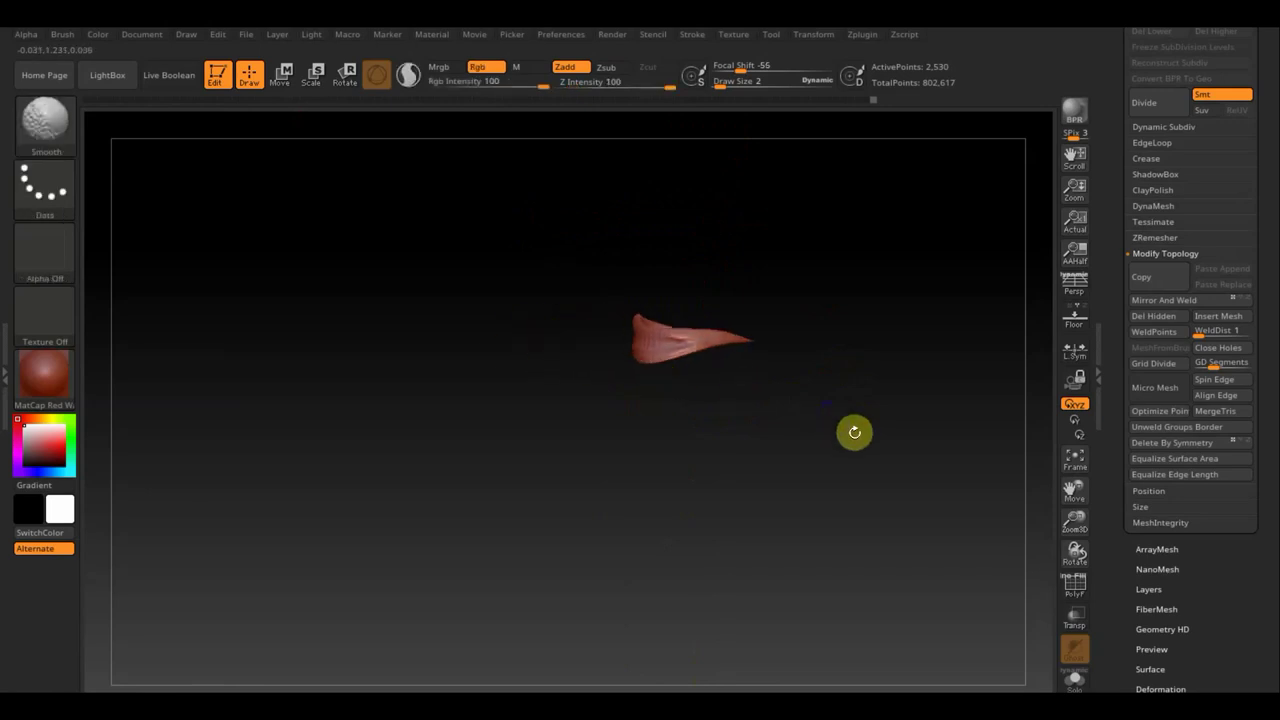
left_click(857, 435, "ctrl+shift")
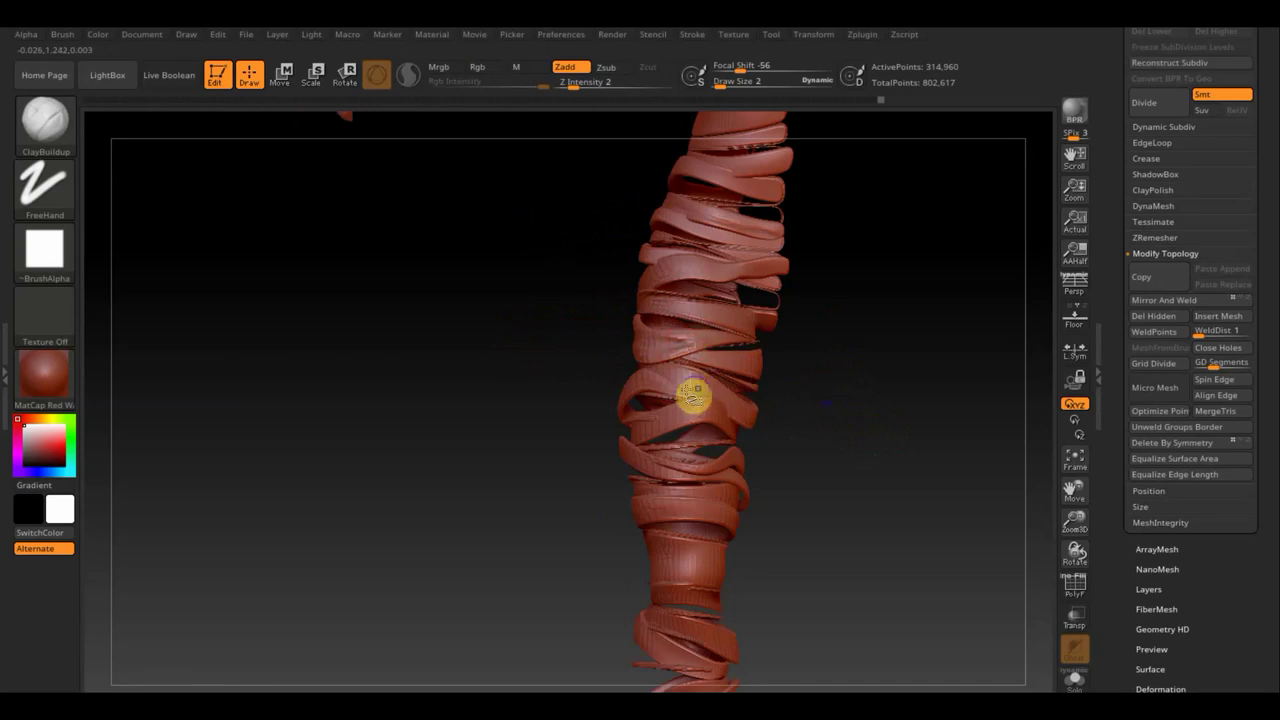
- Isolate another leg strap and dab ClayBuildup at size 1 on its upper edge and underside
left_click(690, 394, "ctrl+shift")
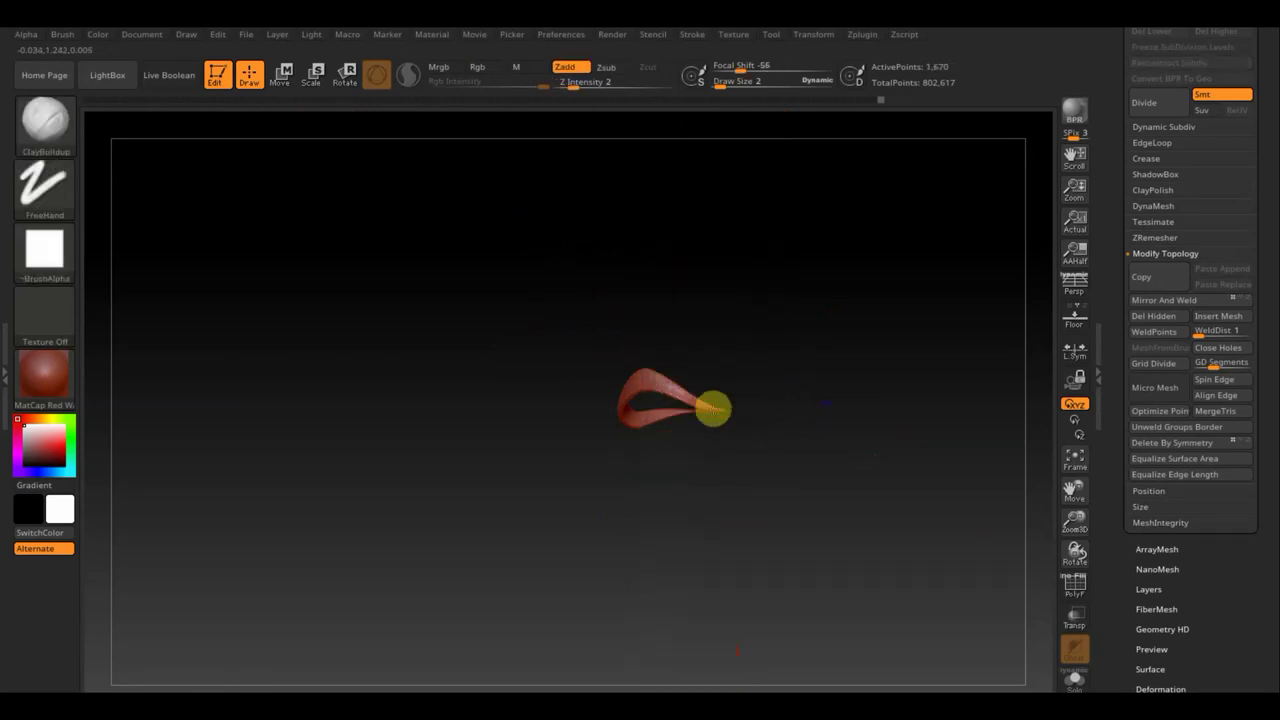
left_click_drag(683, 394, 650, 396)
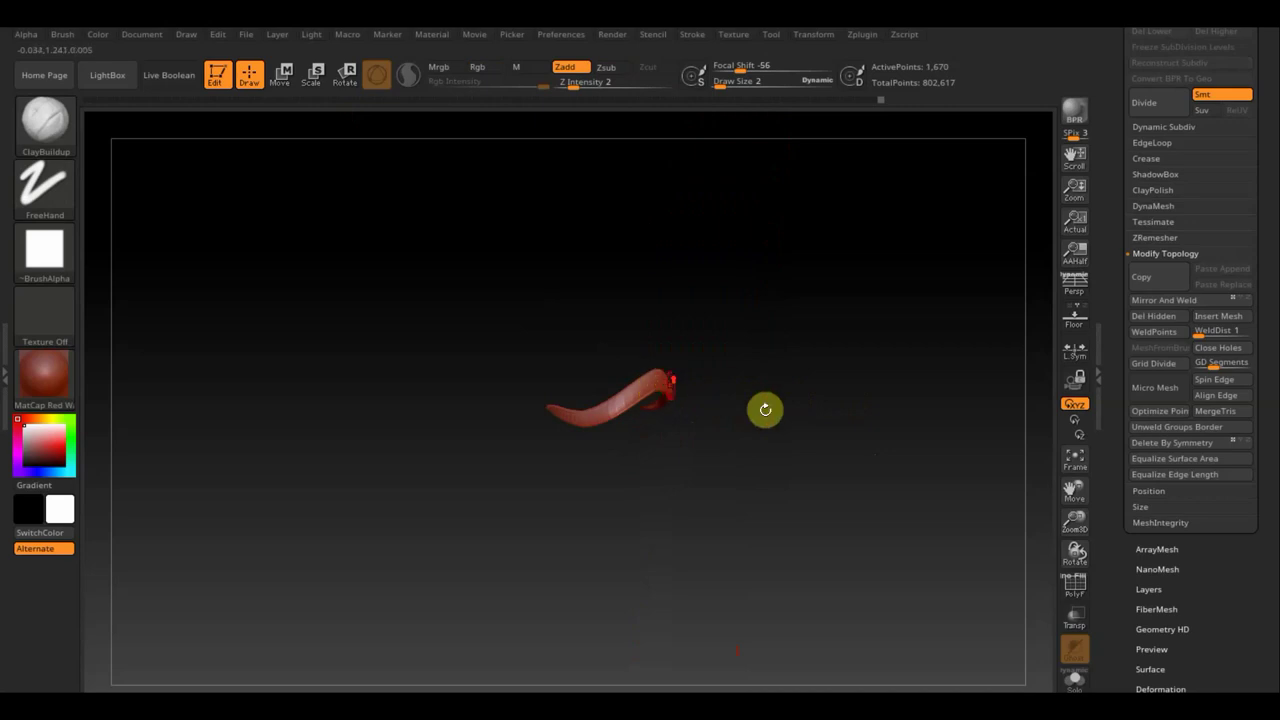
mouse_move(766, 409)
left_mouse_down()
mouse_move(771, 354)
mouse_move(847, 585)
mouse_move(597, 435)
left_mouse_up()
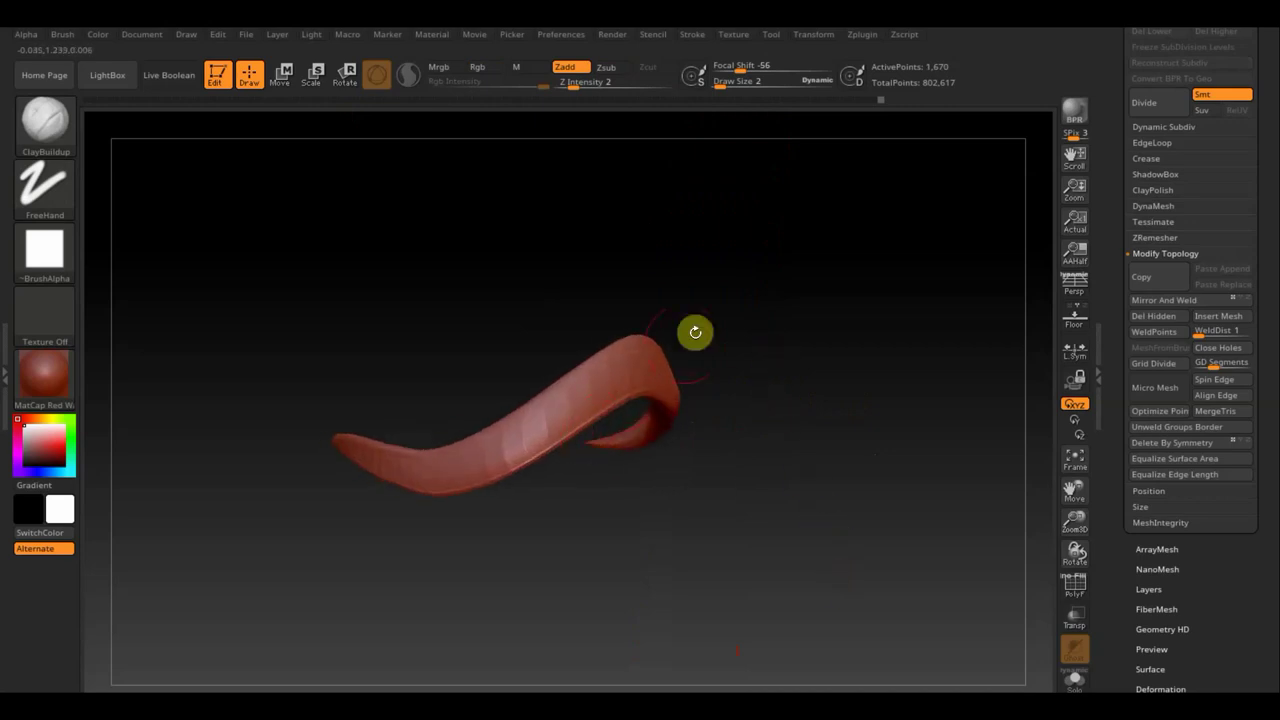
left_click_drag(730, 77, 712, 86)
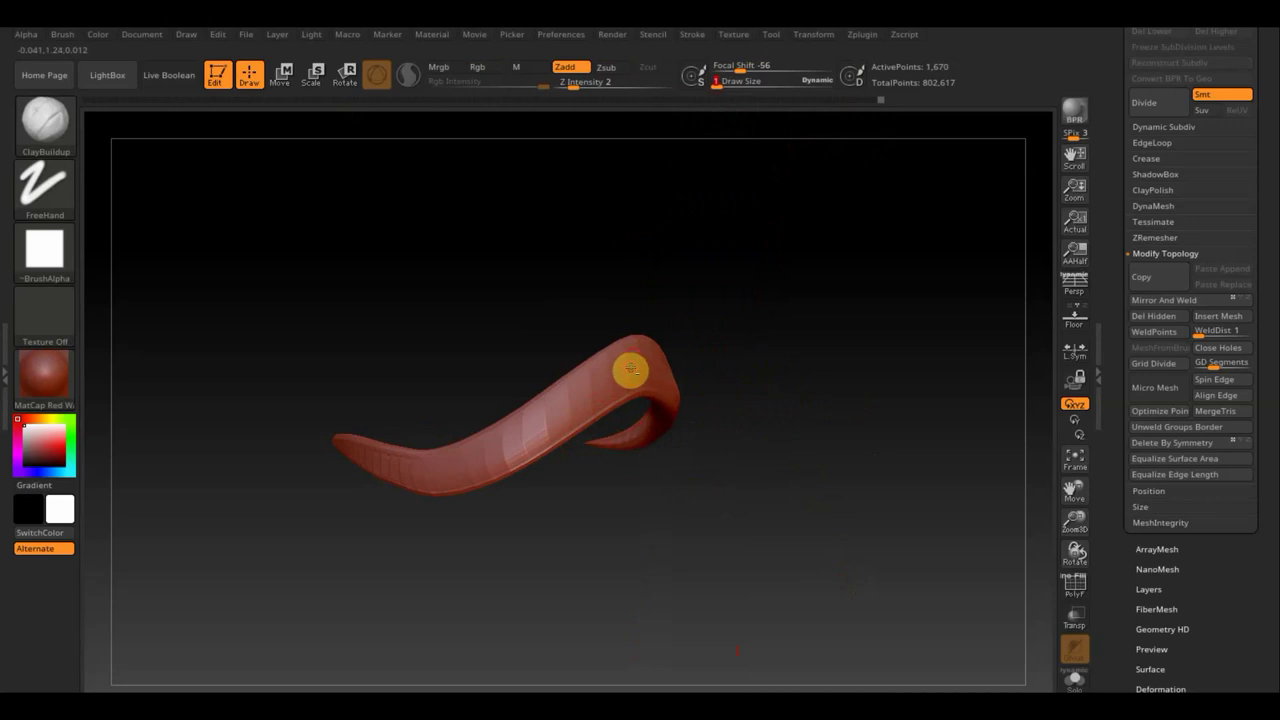
left_click(605, 389)
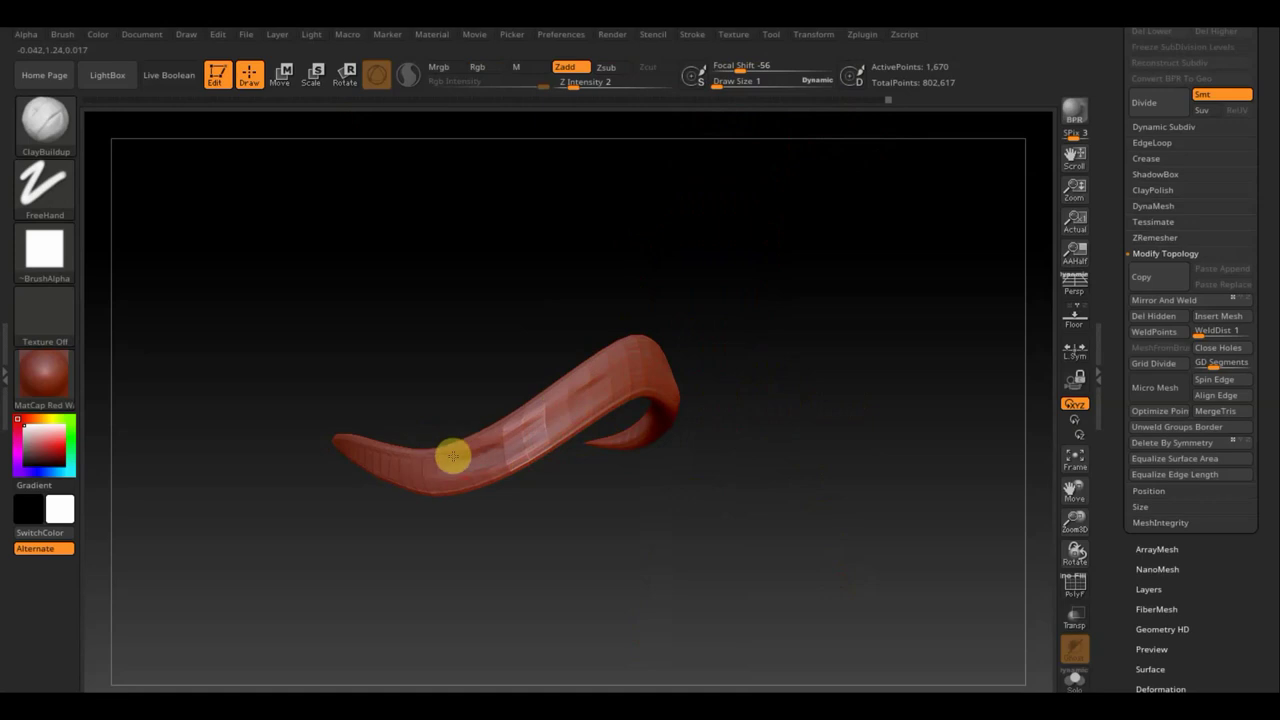
left_click(416, 494)
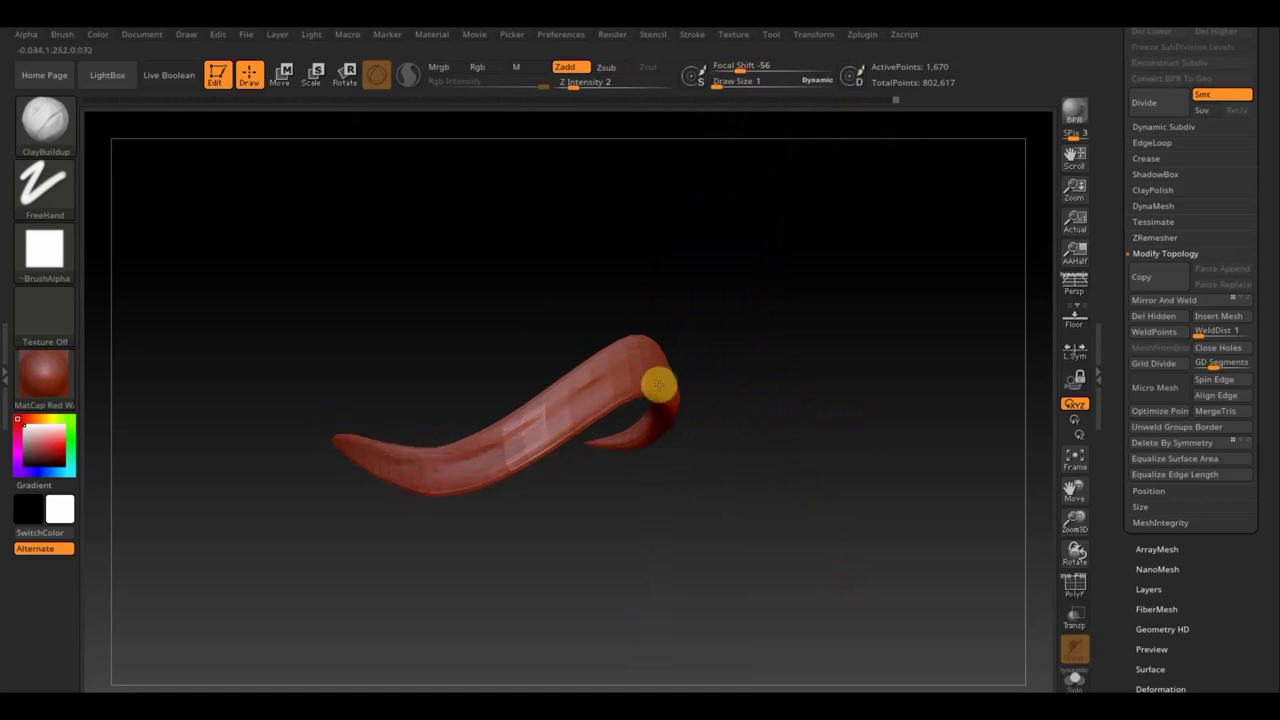
- Unhide the full wrapped model and zoom out to the whole figure
left_click_drag(788, 442, 894, 446)
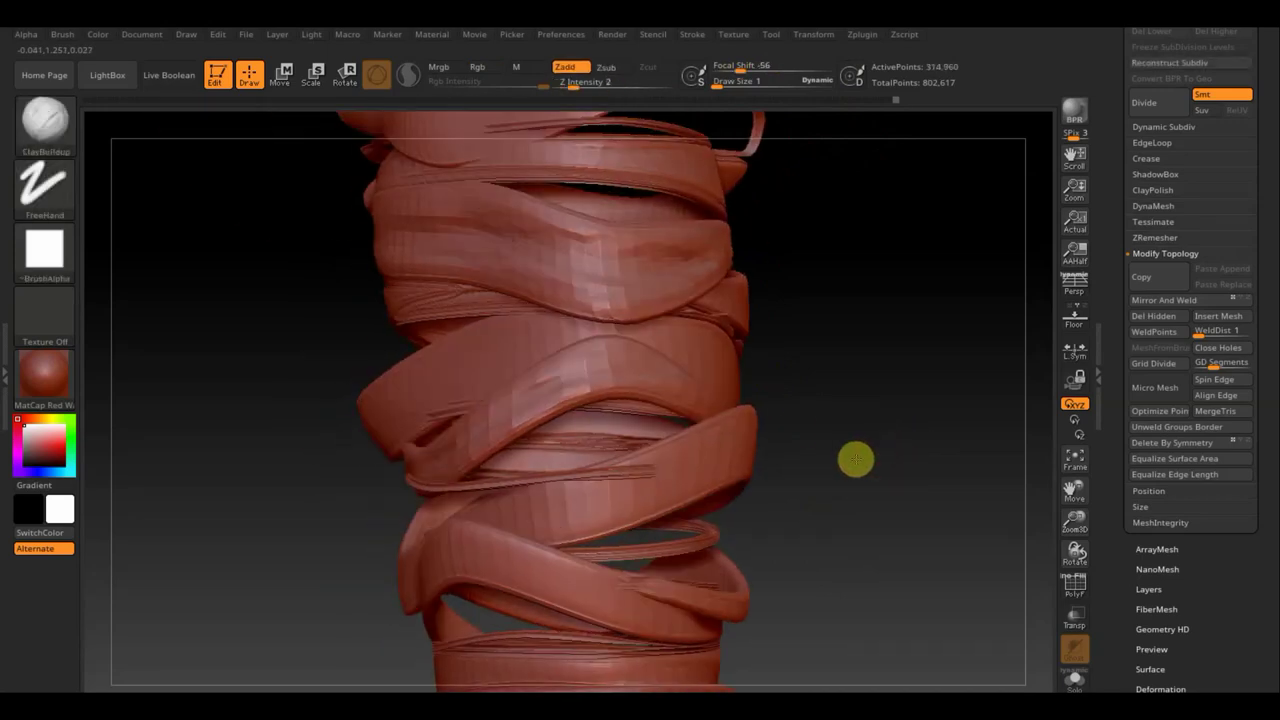
left_click_drag(863, 426, 771, 437)
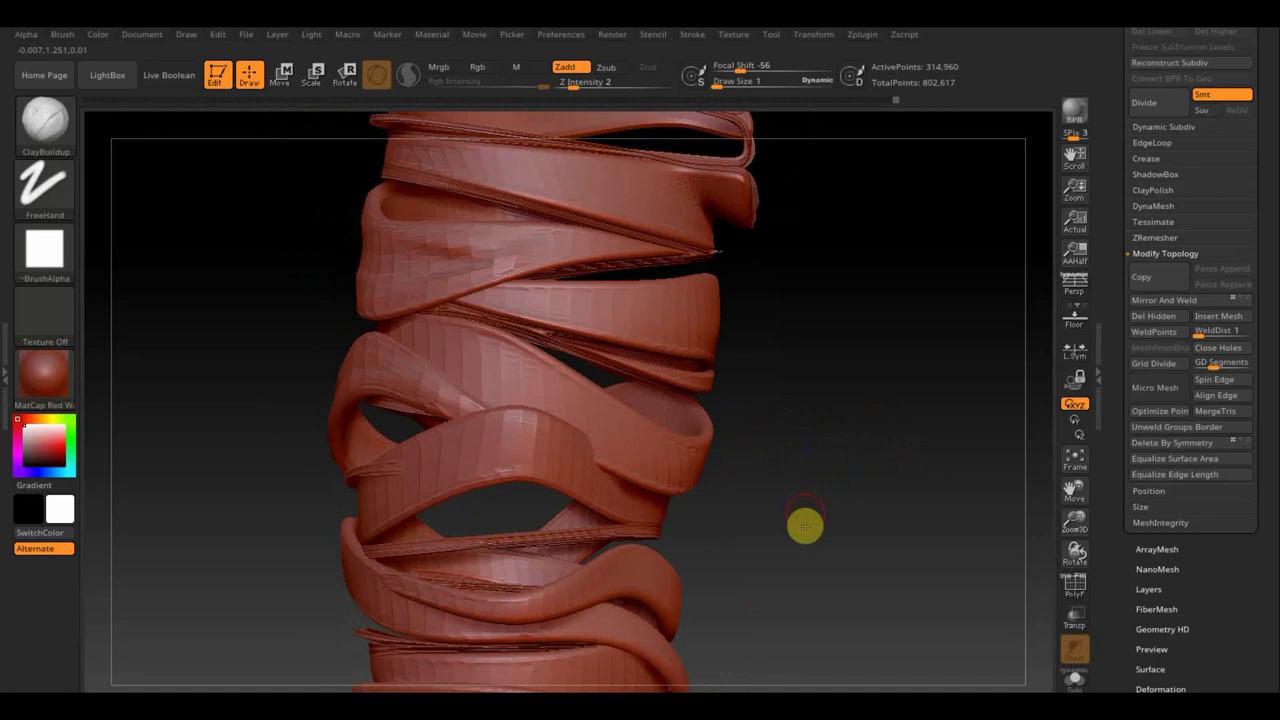
mouse_move(805, 525)
left_mouse_down("alt")
mouse_move(794, 317)
mouse_move(754, 151)
left_mouse_up("alt")
mouse_move(686, 543)
left_mouse_down("alt")
mouse_move(674, 434)
mouse_move(742, 422)
left_mouse_up("alt")
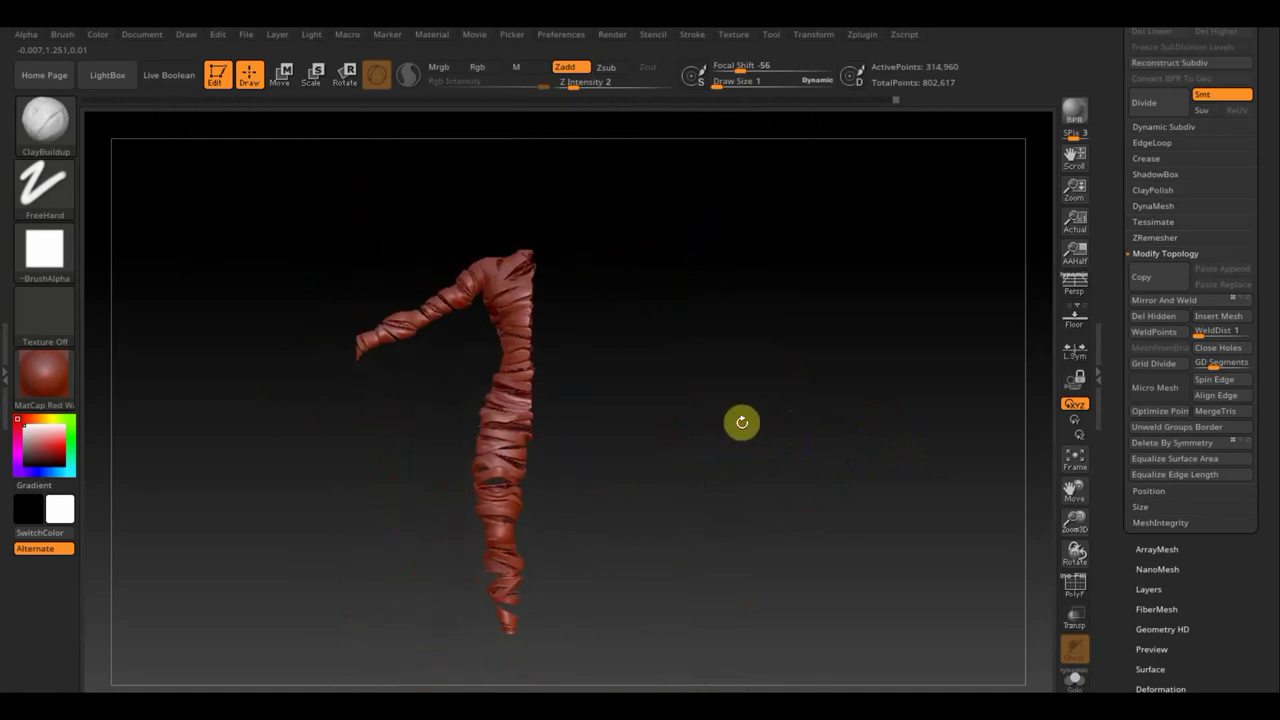
- Switch to Move Topological at draw size 14 and test-nudge straps on the torso side
left_click(62, 125)
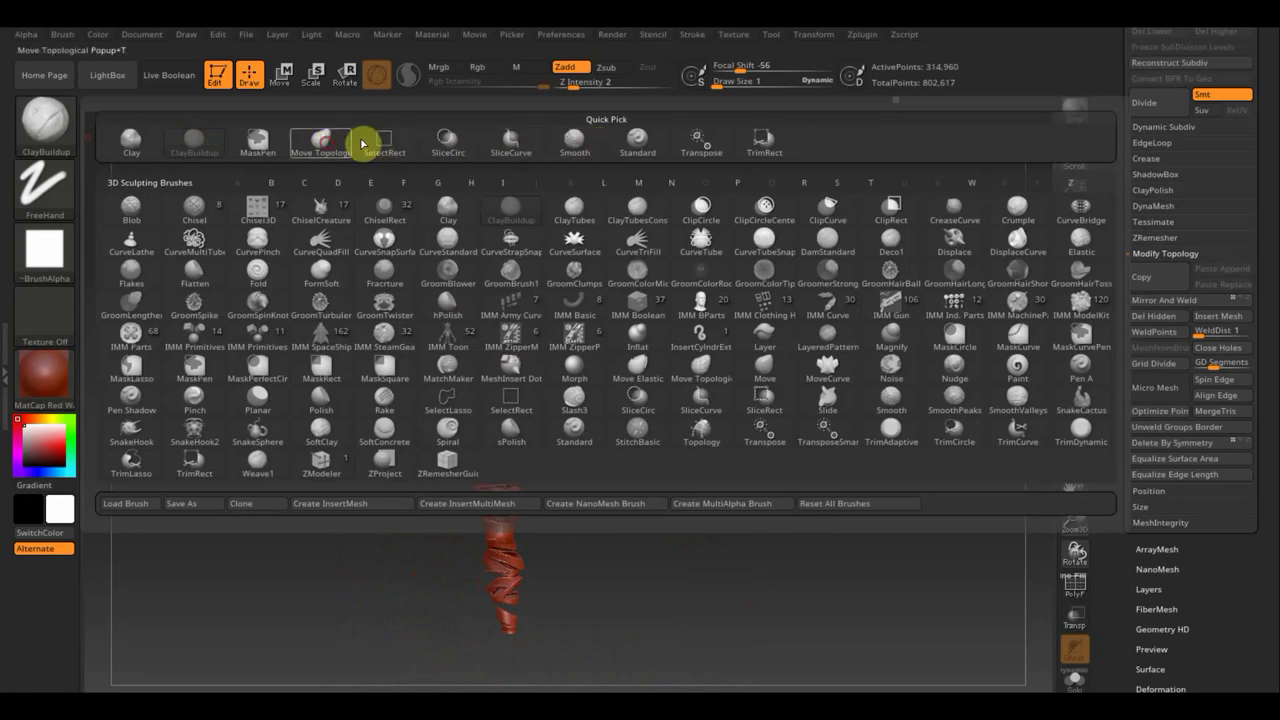
left_click(322, 140)
left_click_drag(716, 87, 729, 87)
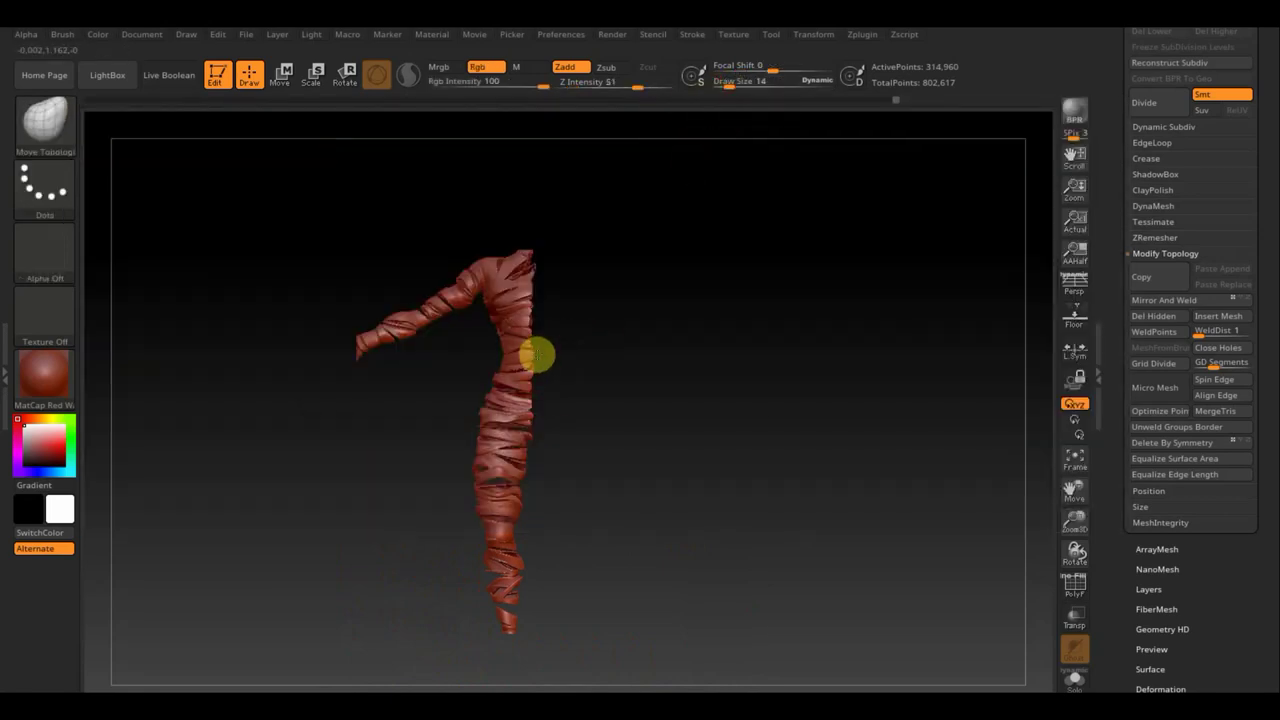
left_click(537, 354)
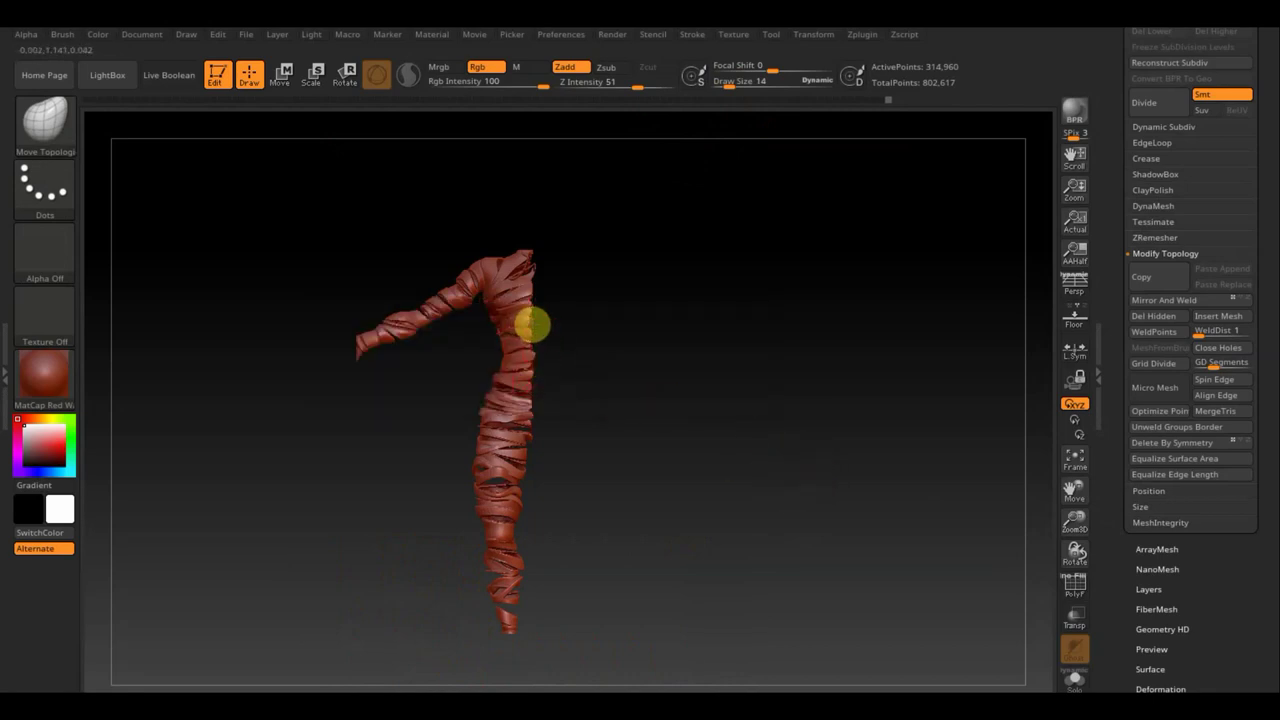
left_click_drag(537, 323, 525, 323)
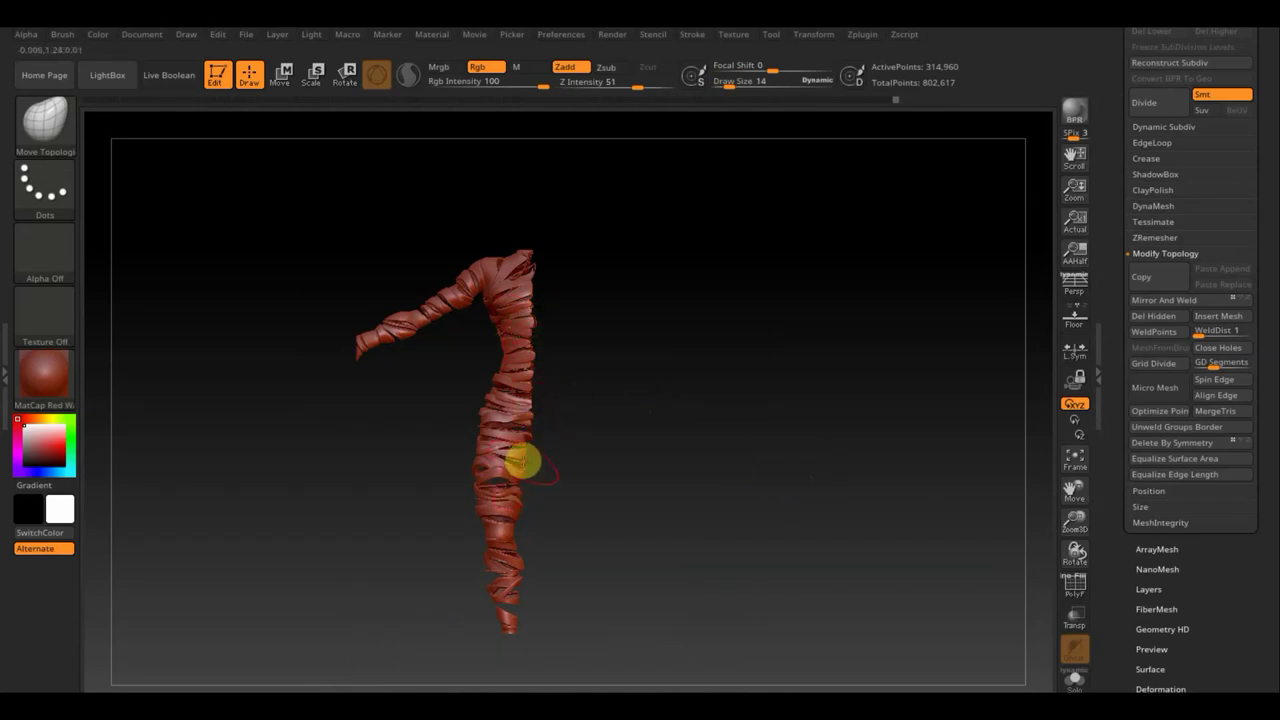
left_click(1007, 428)
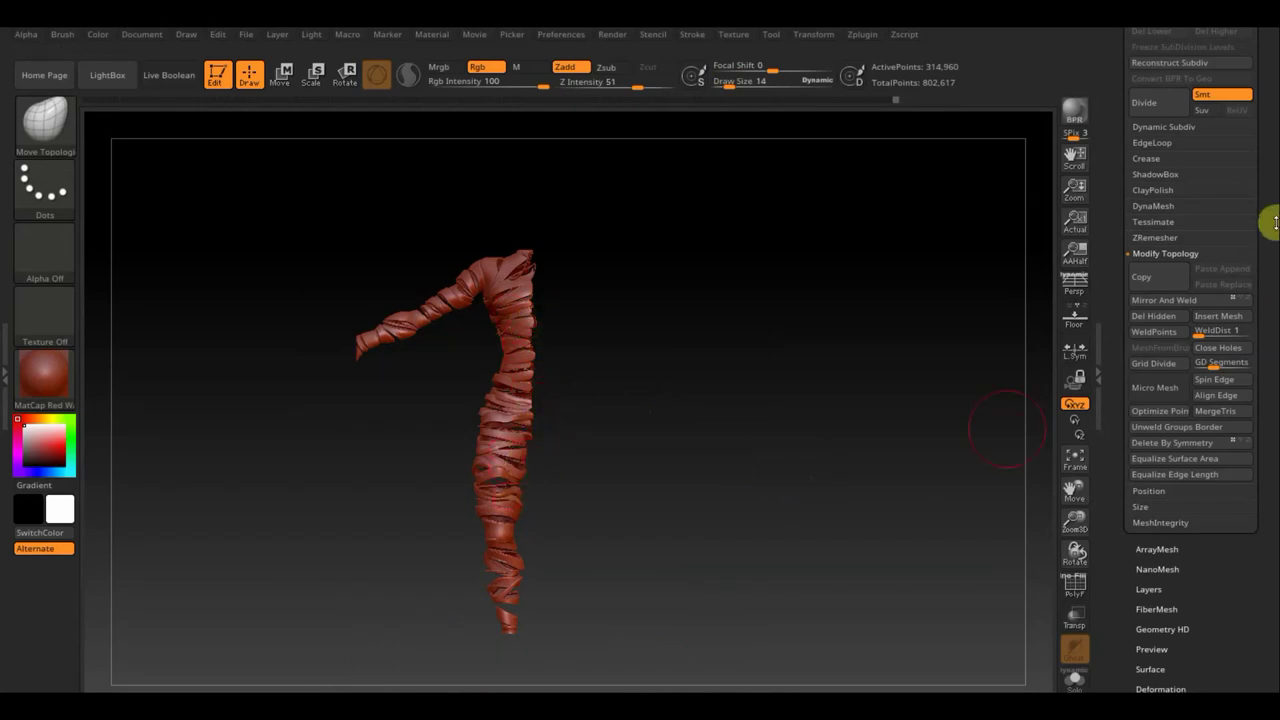
- Mirror and weld the bandaged half into a full body, then spread the hip straps at Draw Size 5
left_click(1178, 306)
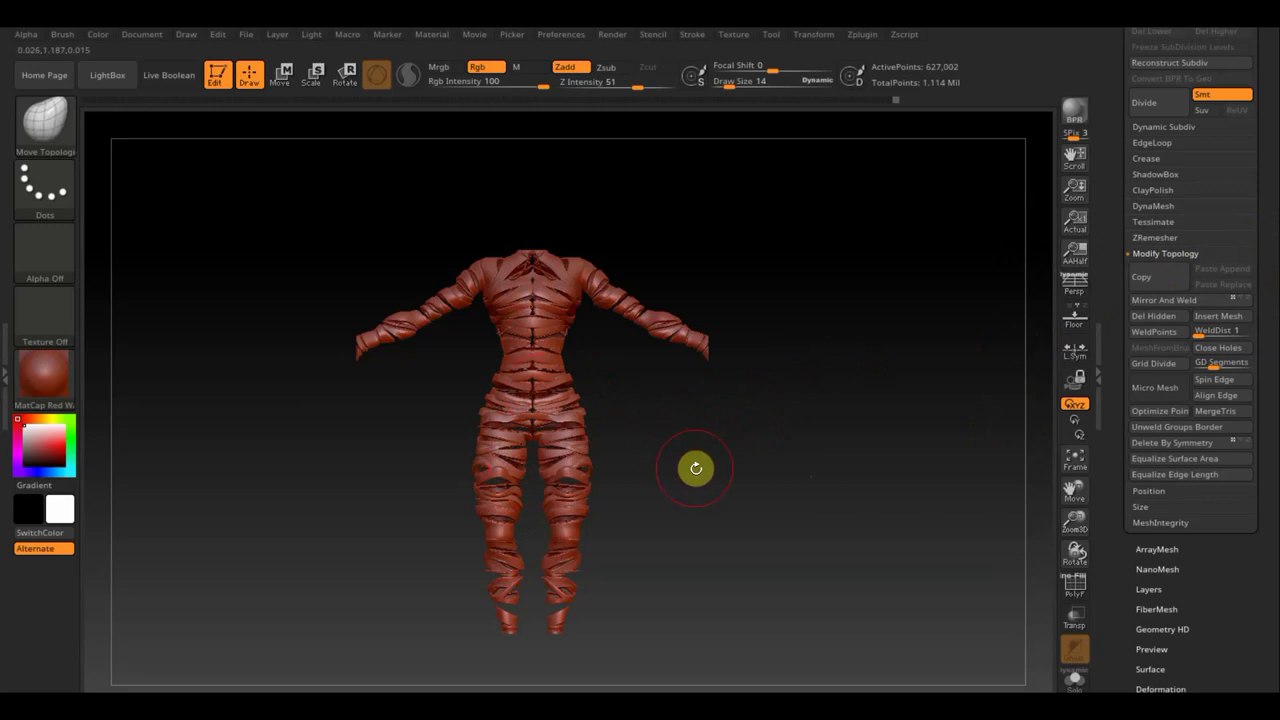
left_click_drag(696, 468, 763, 603)
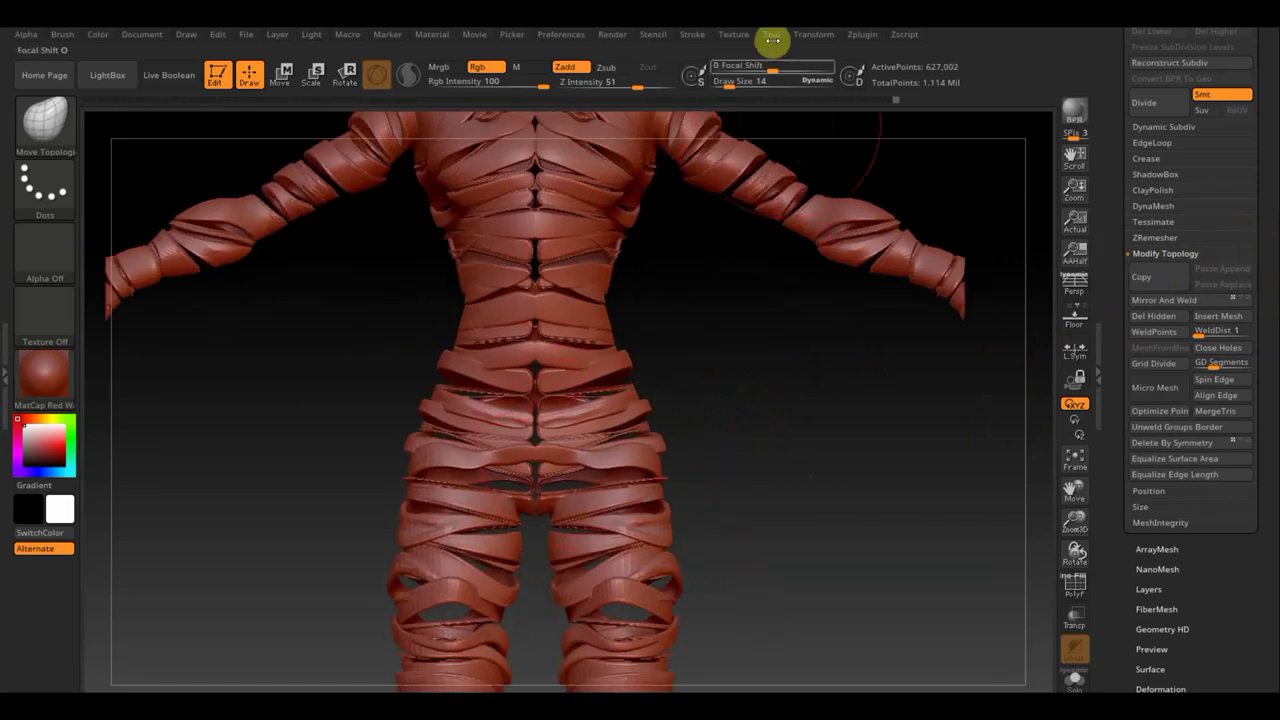
left_click_drag(730, 82, 724, 87)
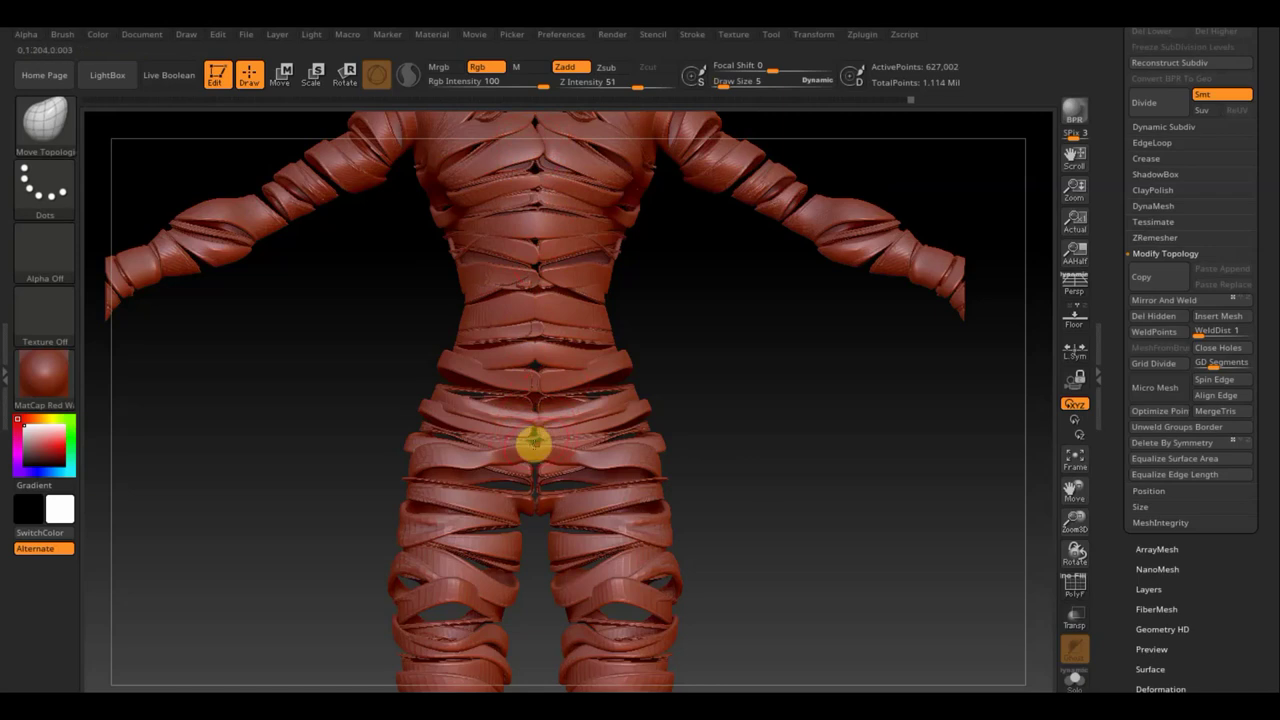
mouse_move(529, 466)
left_mouse_down()
mouse_move(529, 494)
mouse_move(507, 477)
mouse_move(546, 495)
left_mouse_up()
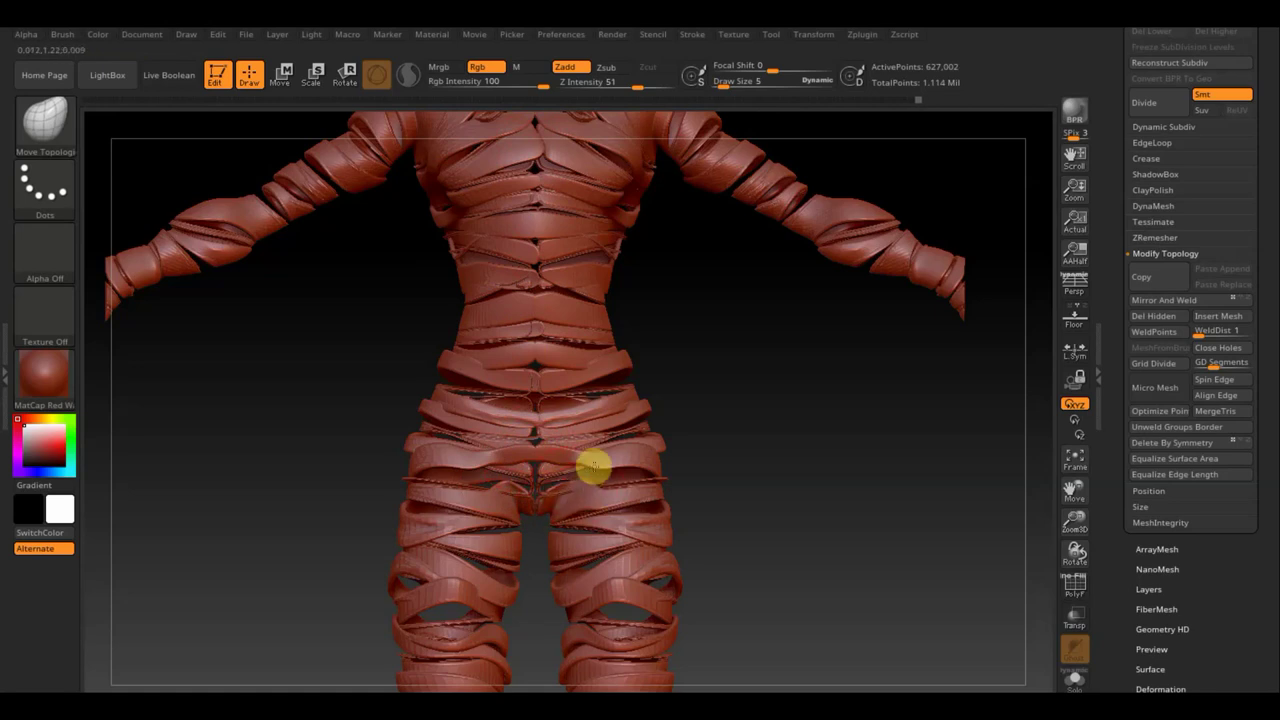
left_click_drag(603, 453, 580, 451)
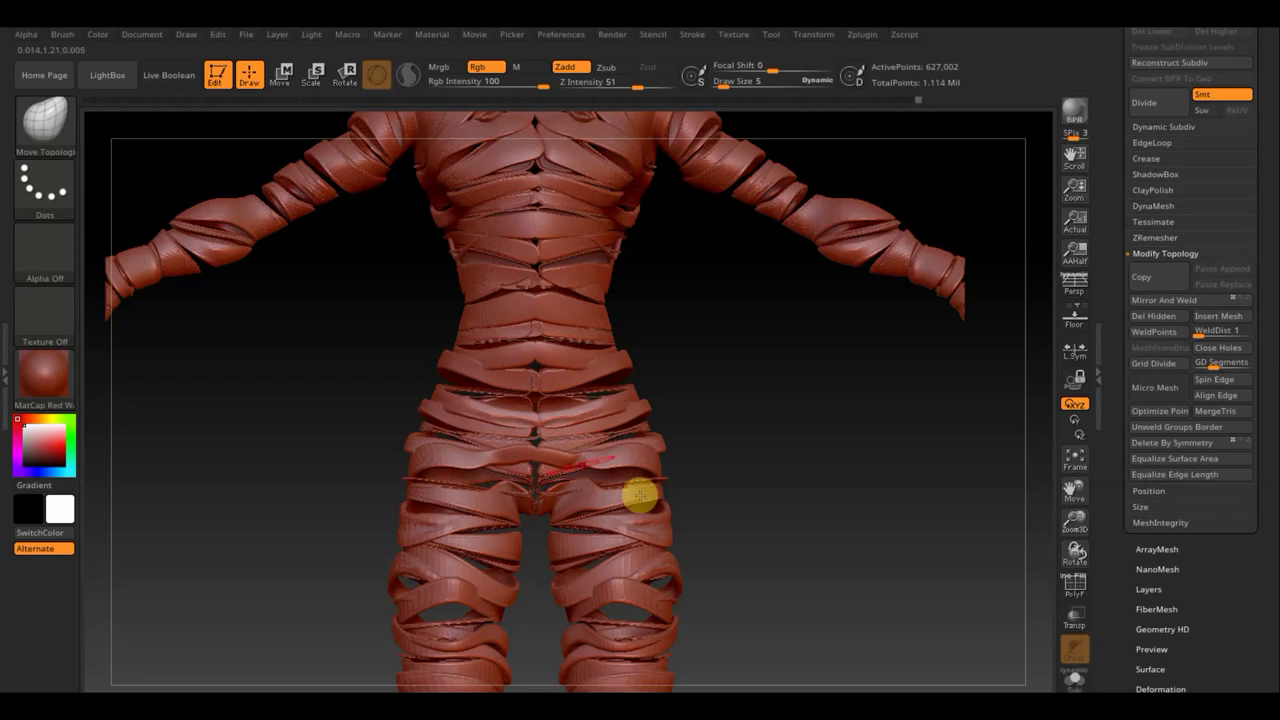
- At Draw Size 8, shift the waist straps apart and turn to a three-quarter view
left_click_drag(722, 84, 729, 86)
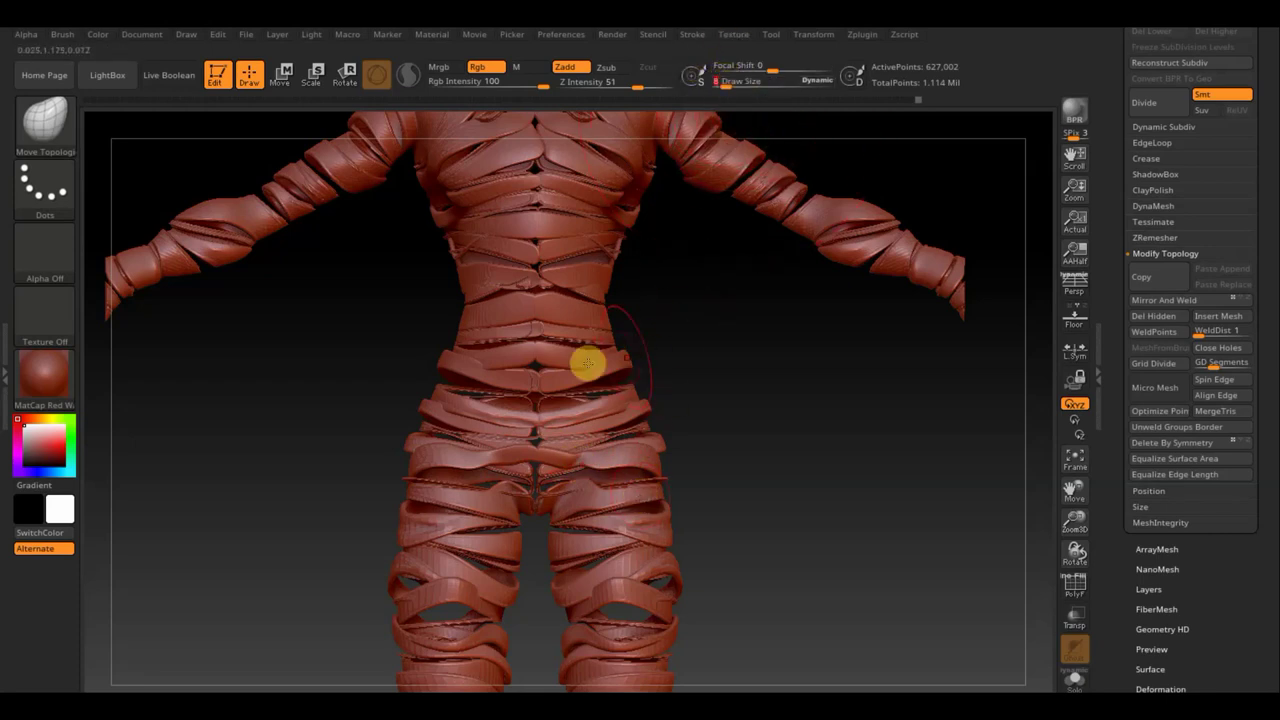
mouse_move(586, 363)
left_mouse_down()
mouse_move(541, 359)
mouse_move(516, 281)
left_mouse_up()
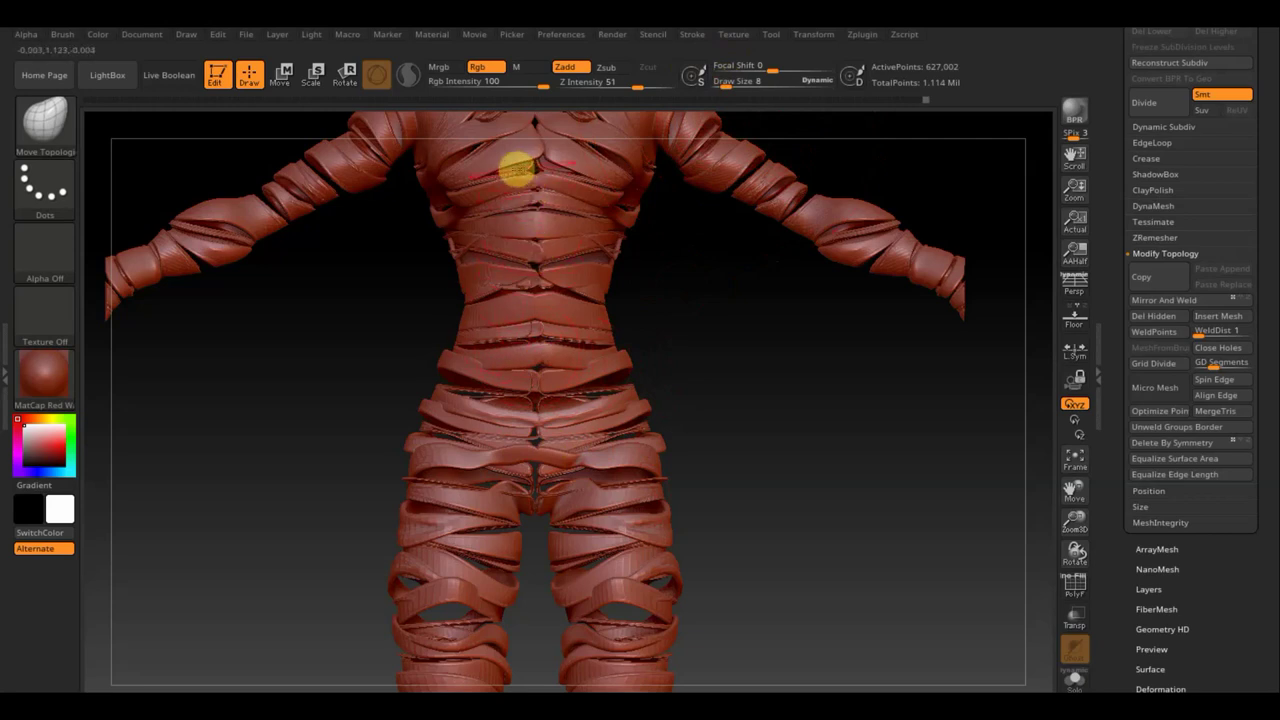
left_click_drag(629, 343, 594, 397)
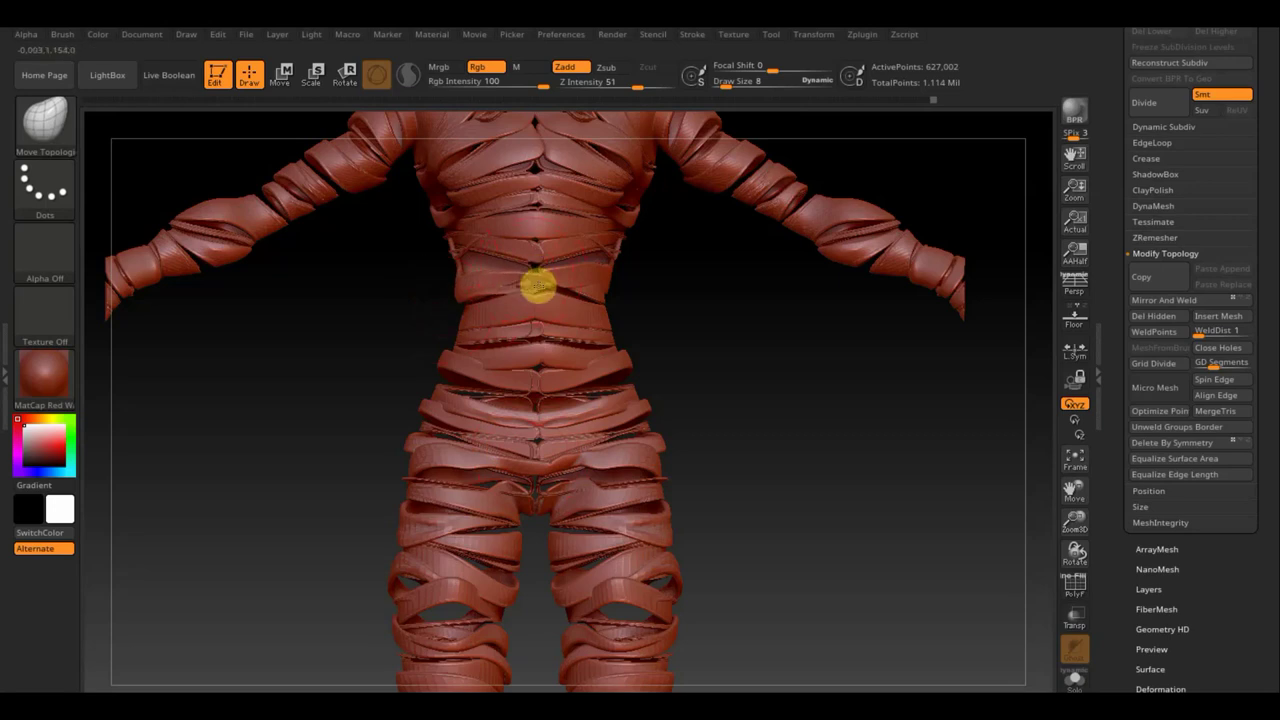
mouse_move(723, 351)
left_mouse_down()
mouse_move(683, 357)
mouse_move(542, 306)
left_mouse_up()
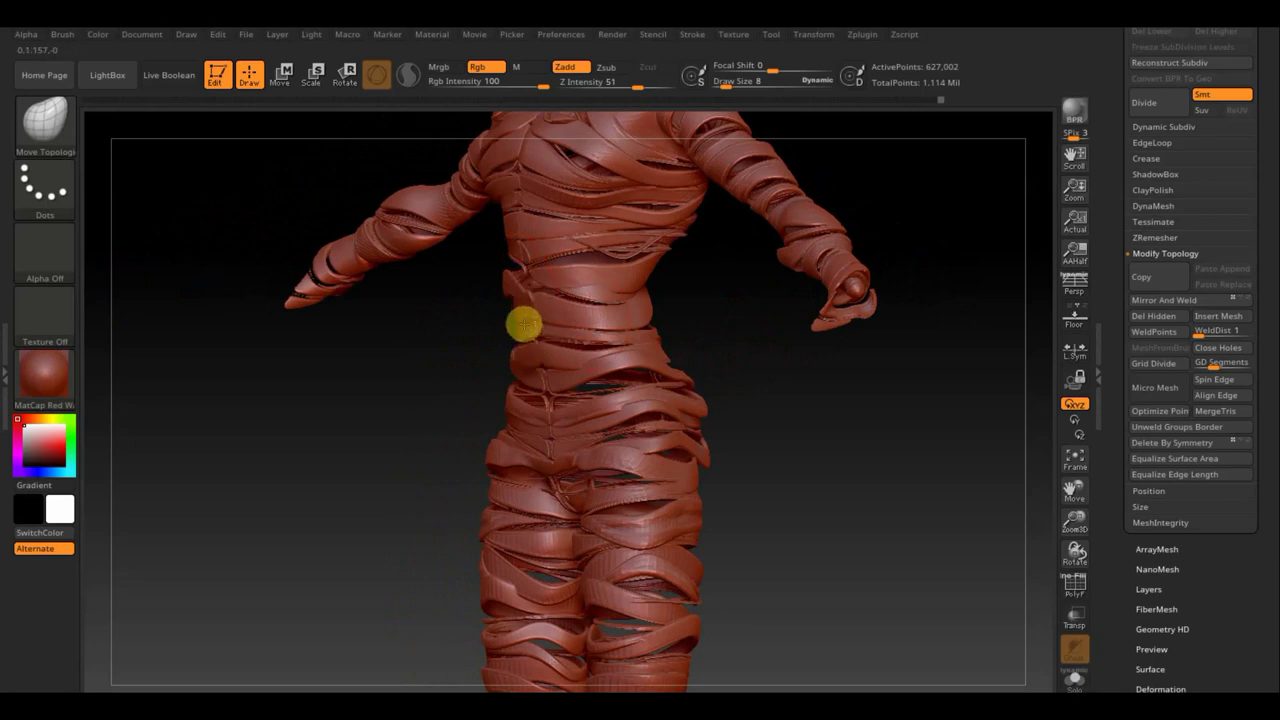
- Mirror and weld the strap edits again, then nudge the hip straps on the back
left_click(1175, 302)
left_click_drag(835, 459, 719, 456)
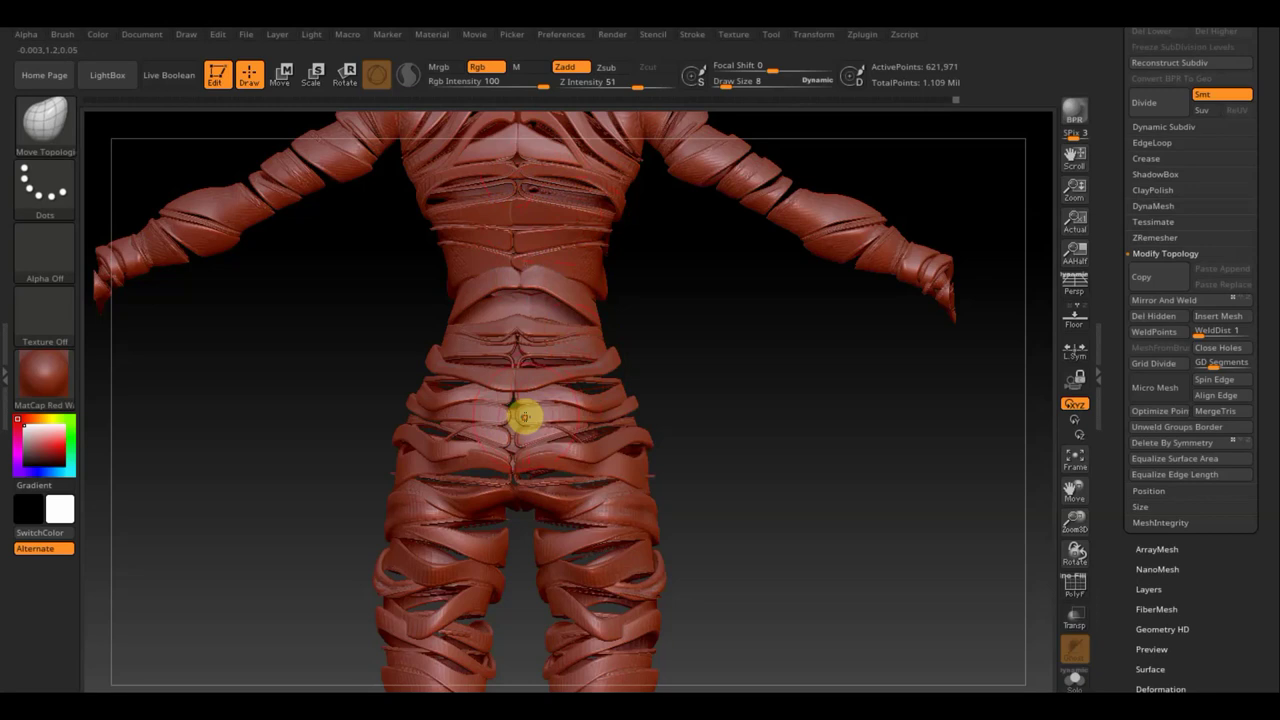
left_click_drag(524, 417, 521, 431)
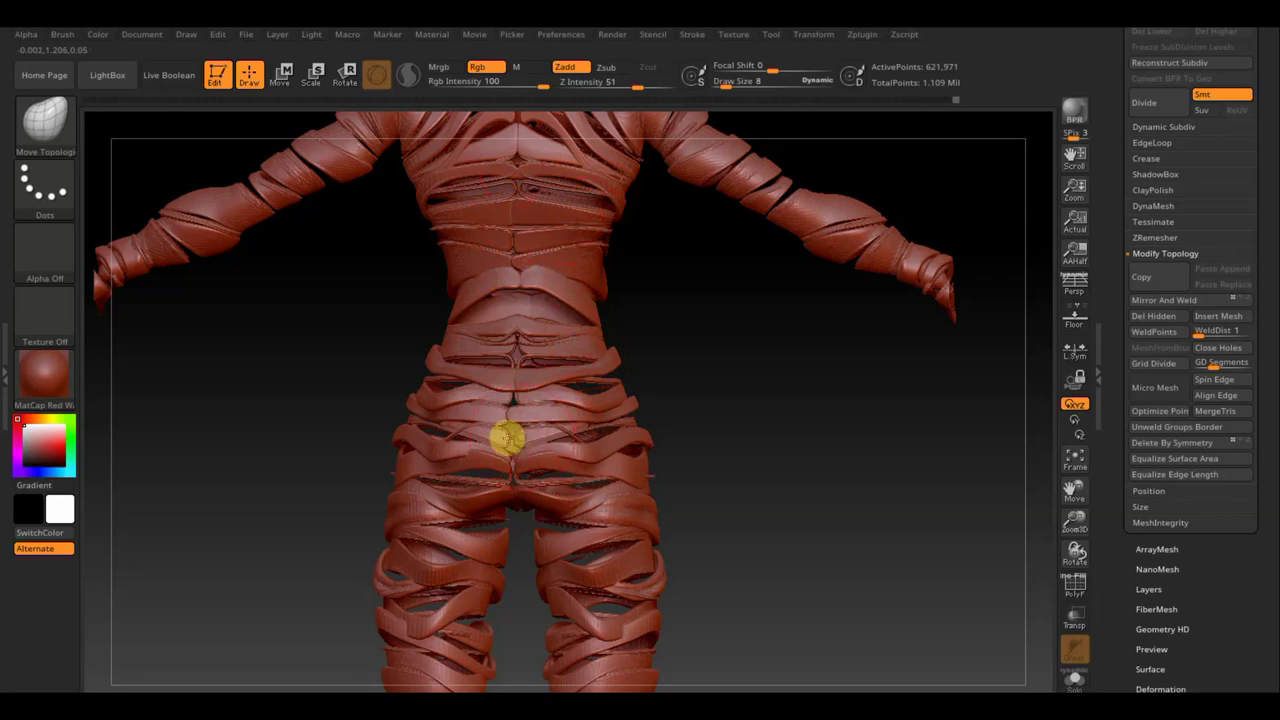
left_click_drag(491, 457, 518, 473)
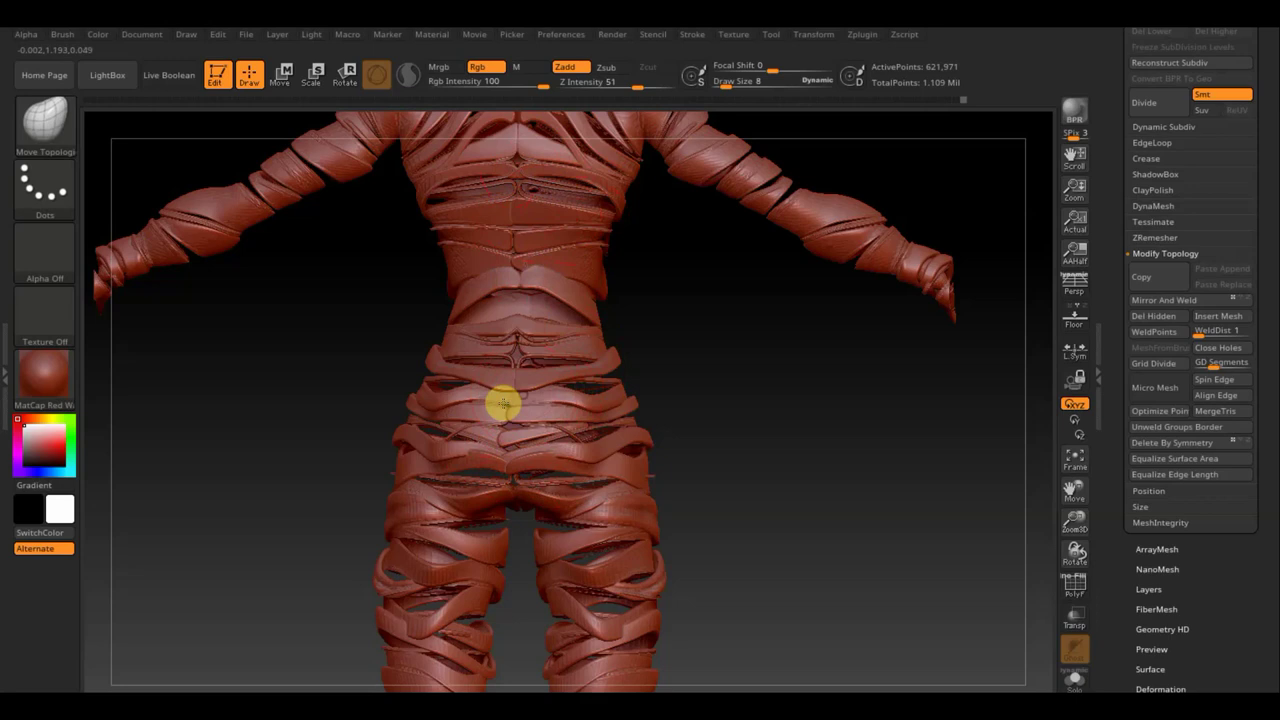
- Reshape the back waist, right-hip and upper-back straps, then mirror and weld again
left_click_drag(503, 403, 532, 373)
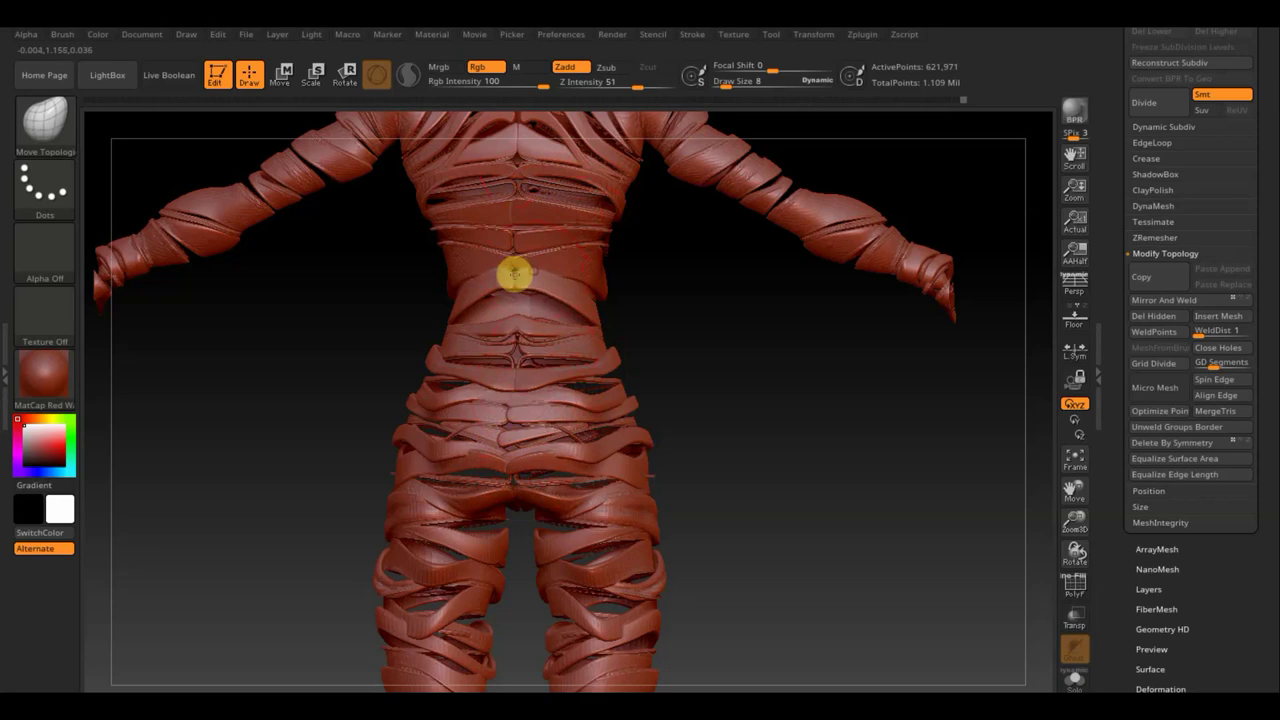
mouse_move(554, 531)
left_mouse_down()
mouse_move(686, 451)
mouse_move(737, 626)
left_mouse_up()
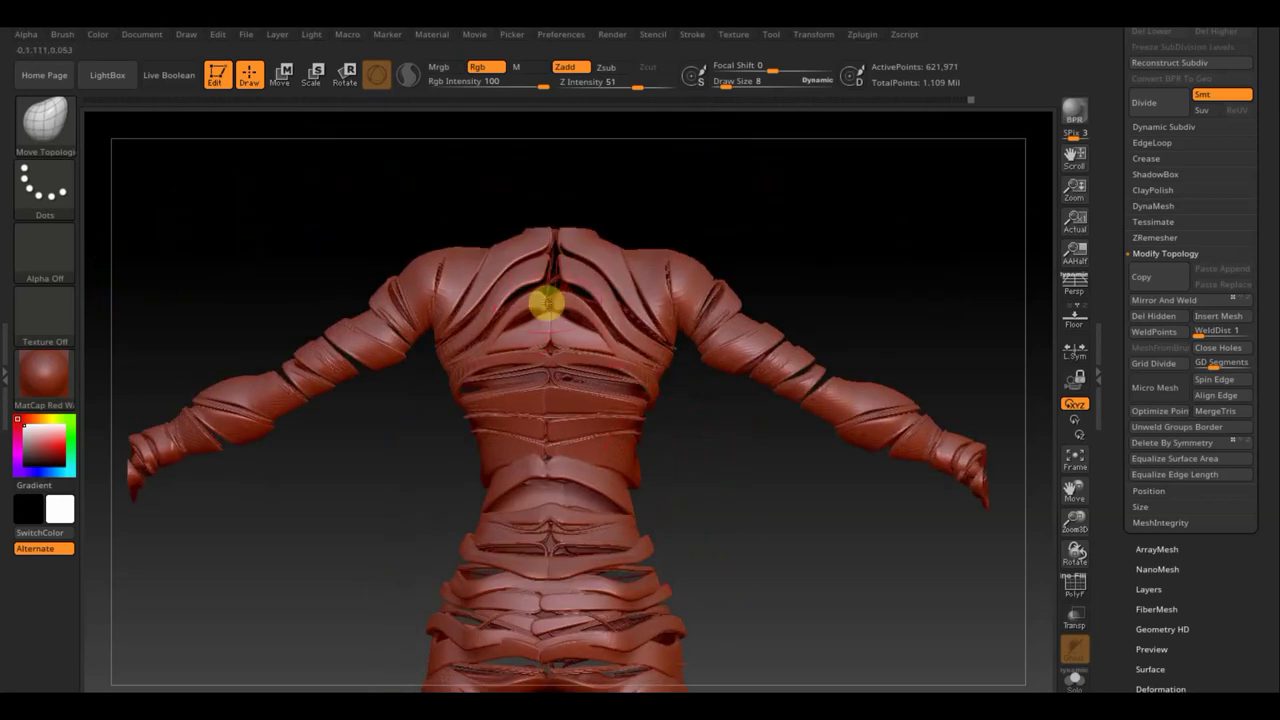
mouse_move(571, 306)
left_mouse_down()
mouse_move(574, 350)
mouse_move(605, 265)
mouse_move(580, 280)
mouse_move(616, 270)
mouse_move(567, 268)
mouse_move(564, 240)
left_mouse_up()
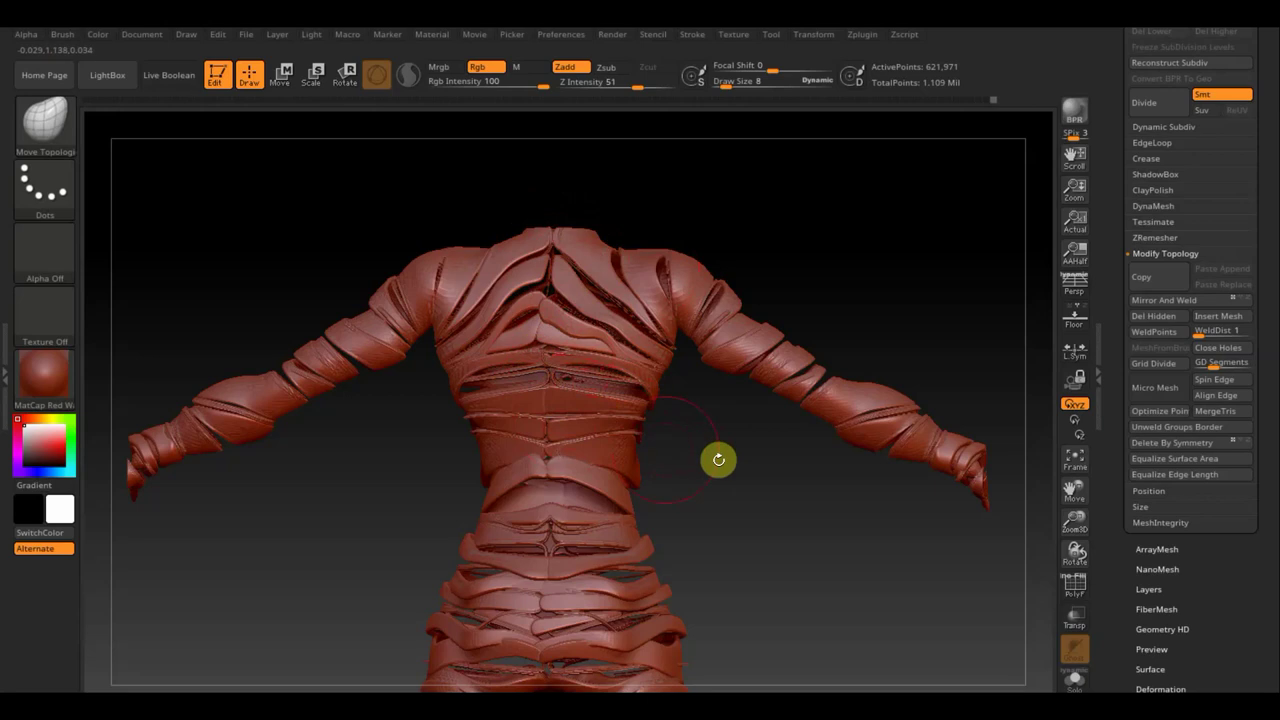
left_click(1183, 301)
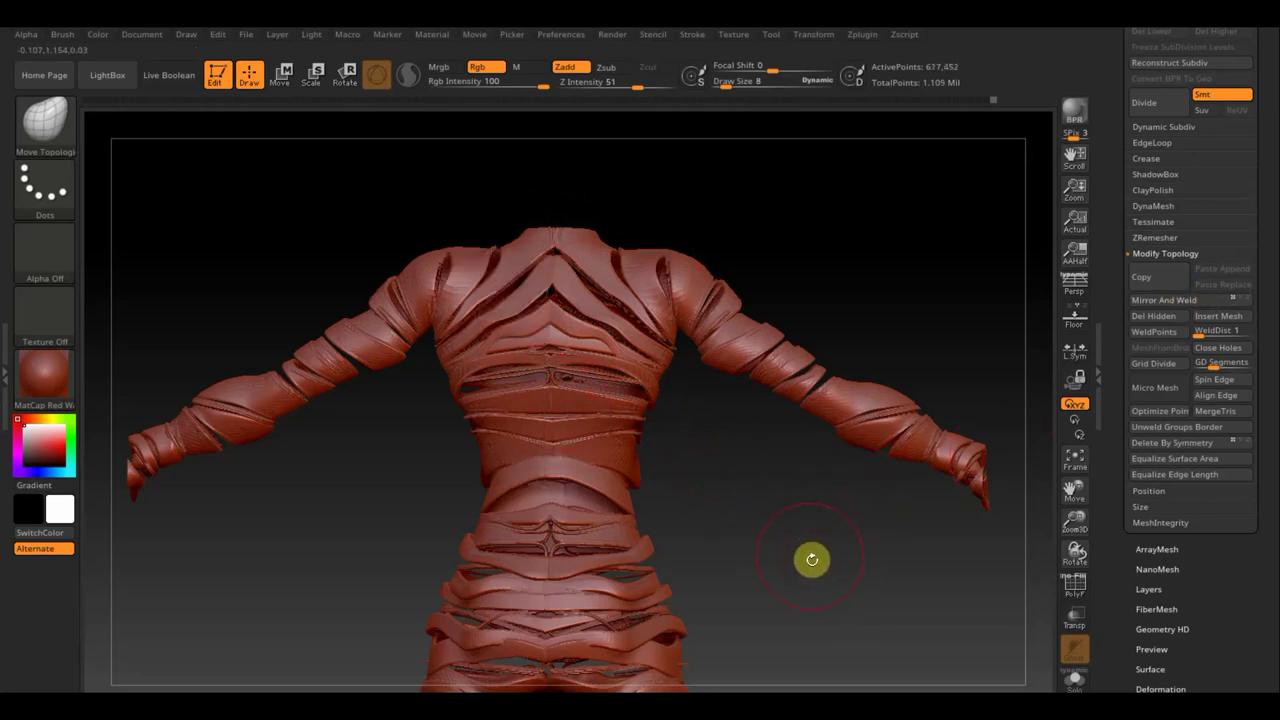
mouse_move(812, 559)
left_mouse_down()
mouse_move(678, 471)
mouse_move(711, 466)
mouse_move(734, 506)
left_mouse_up()
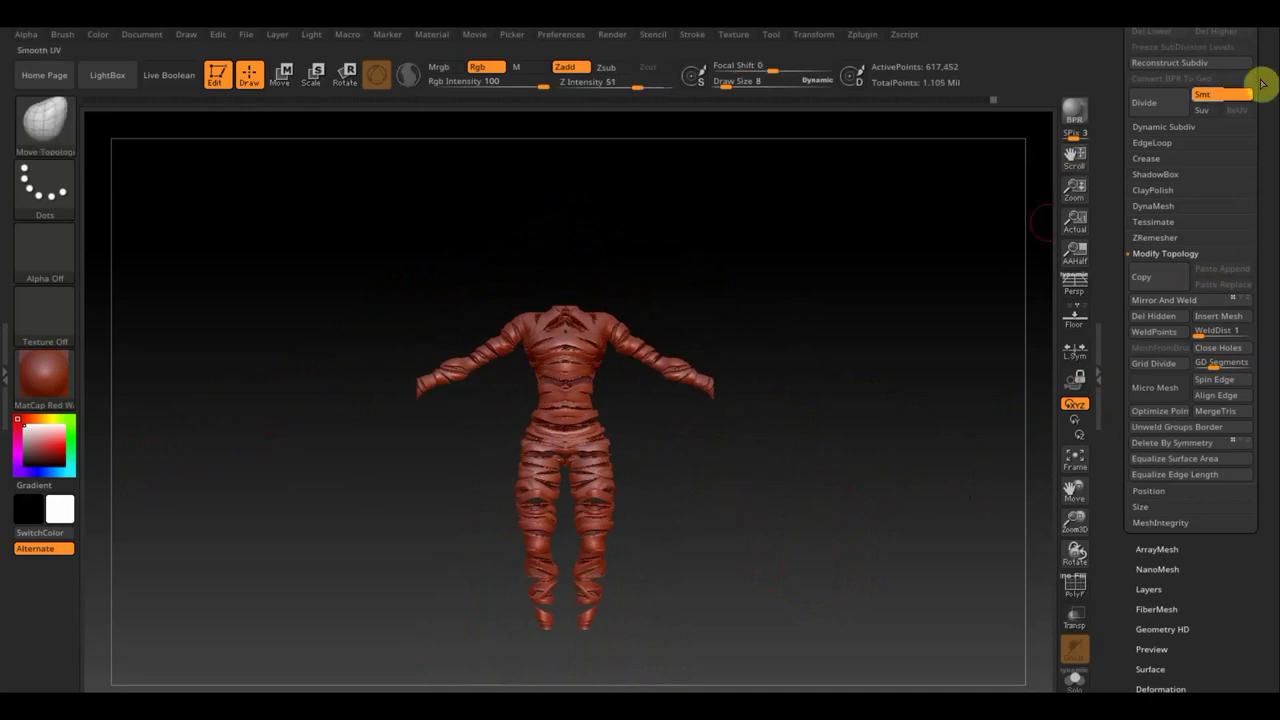
- Make the head subtool visible with the body and zoom in on the whole figure
left_click_drag(1262, 84, 1243, 194)
left_click(1157, 182)
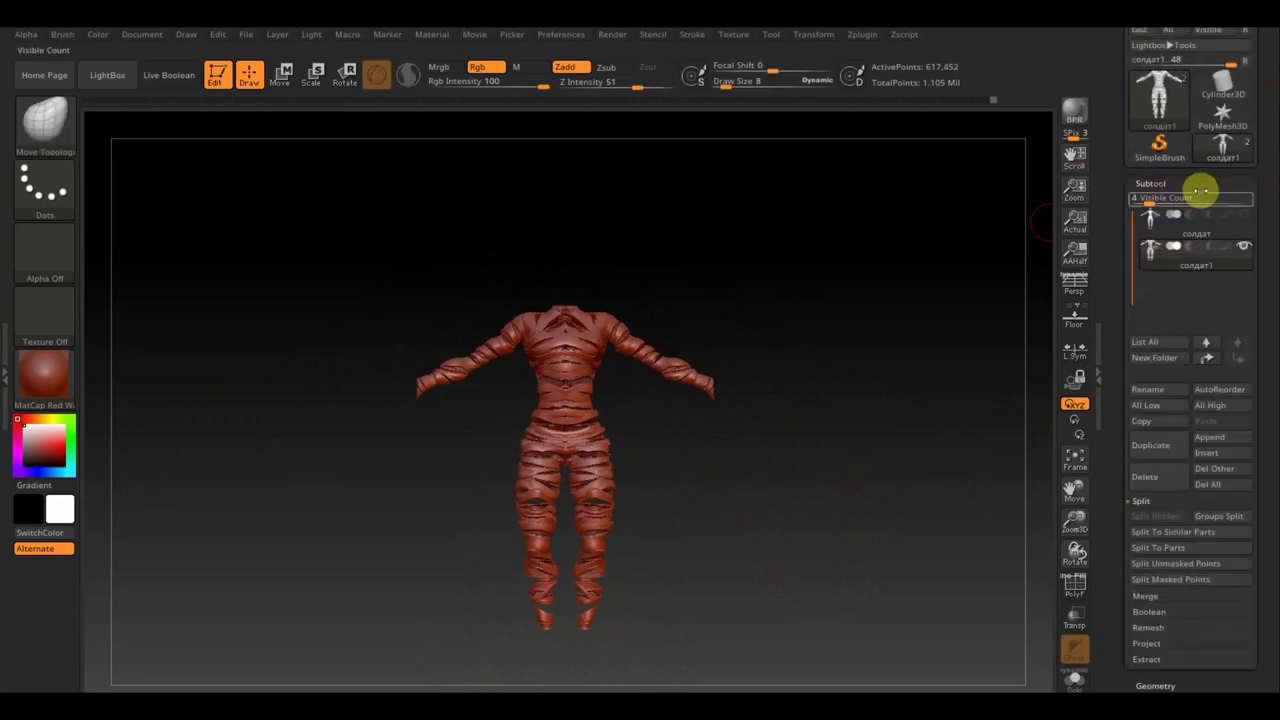
left_click(1244, 214)
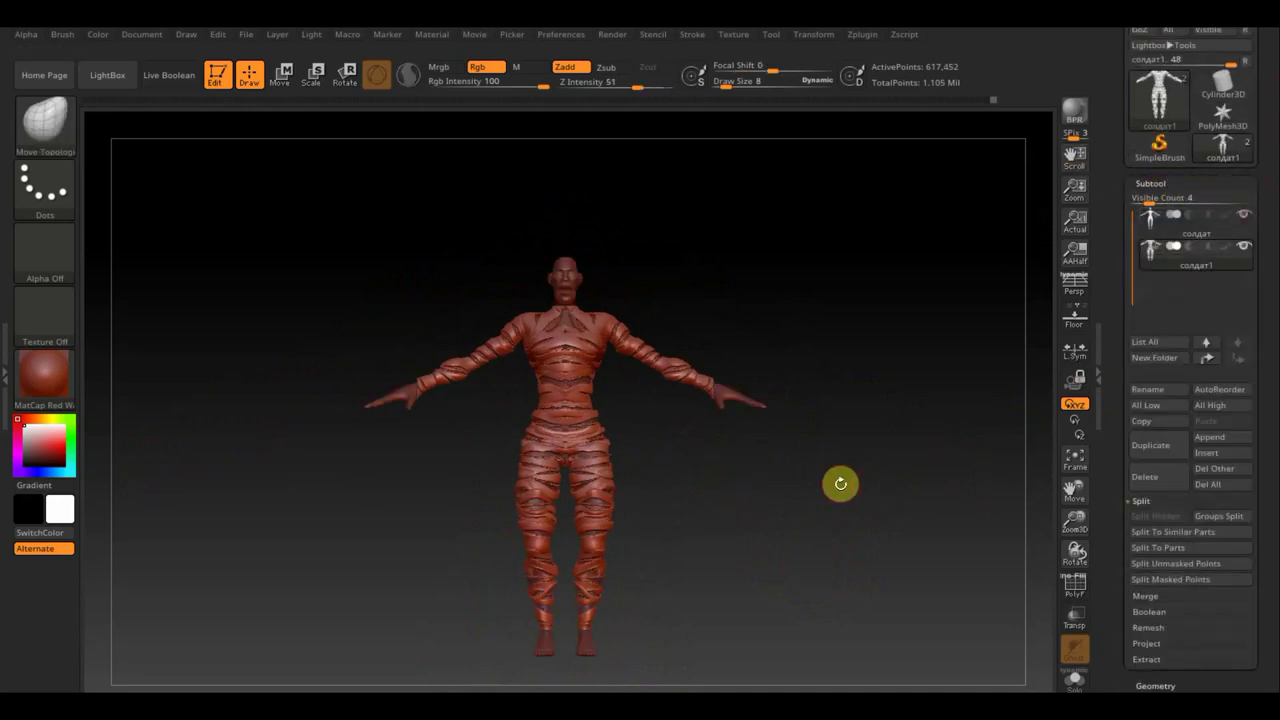
mouse_move(757, 529)
left_mouse_down("alt")
mouse_move(783, 573)
mouse_move(763, 483)
mouse_move(651, 420)
left_mouse_up("alt")
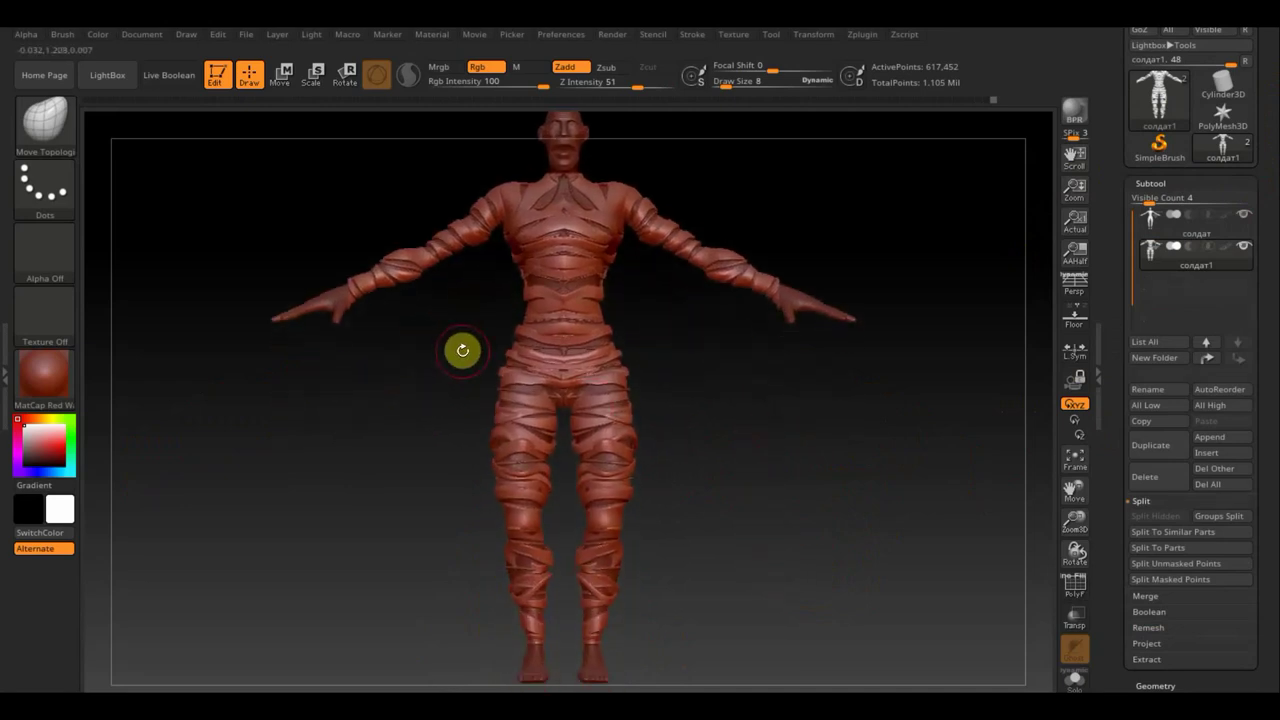
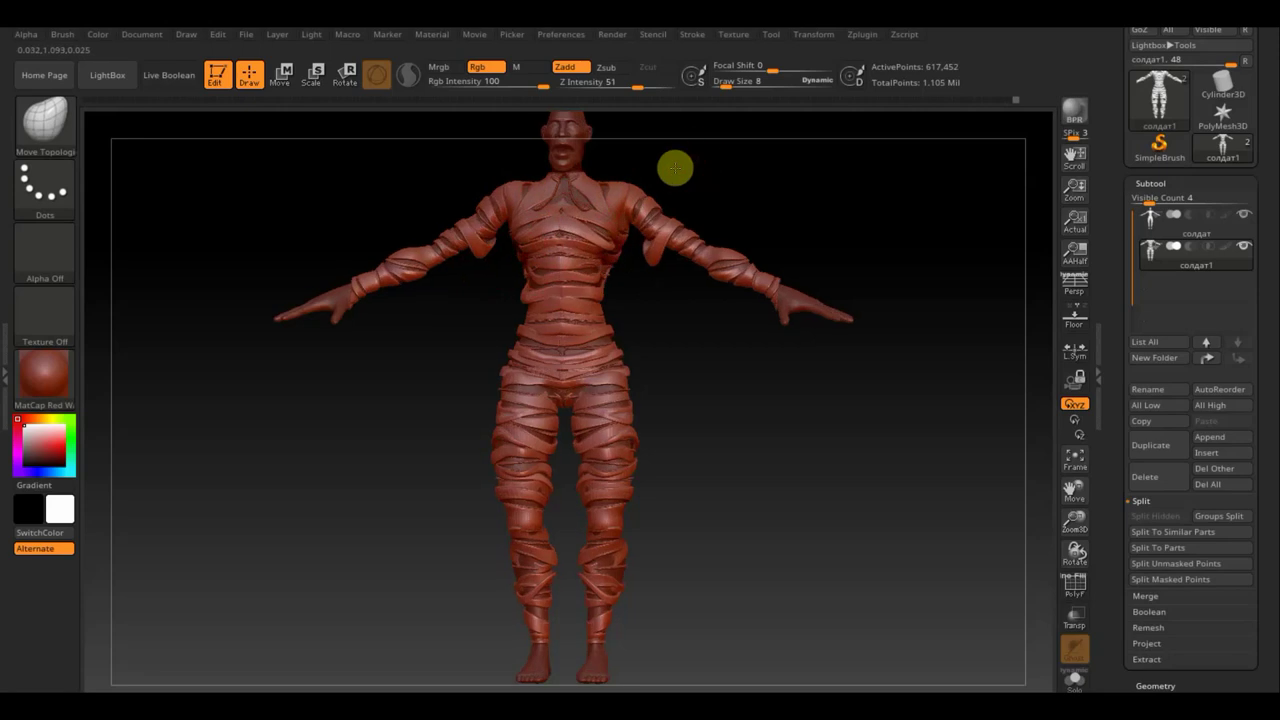
- Duplicate the main body subtool into солдат1_1, then turn the model to a side profile
mouse_move(674, 166)
left_mouse_down()
mouse_move(558, 193)
mouse_move(685, 180)
left_mouse_up()
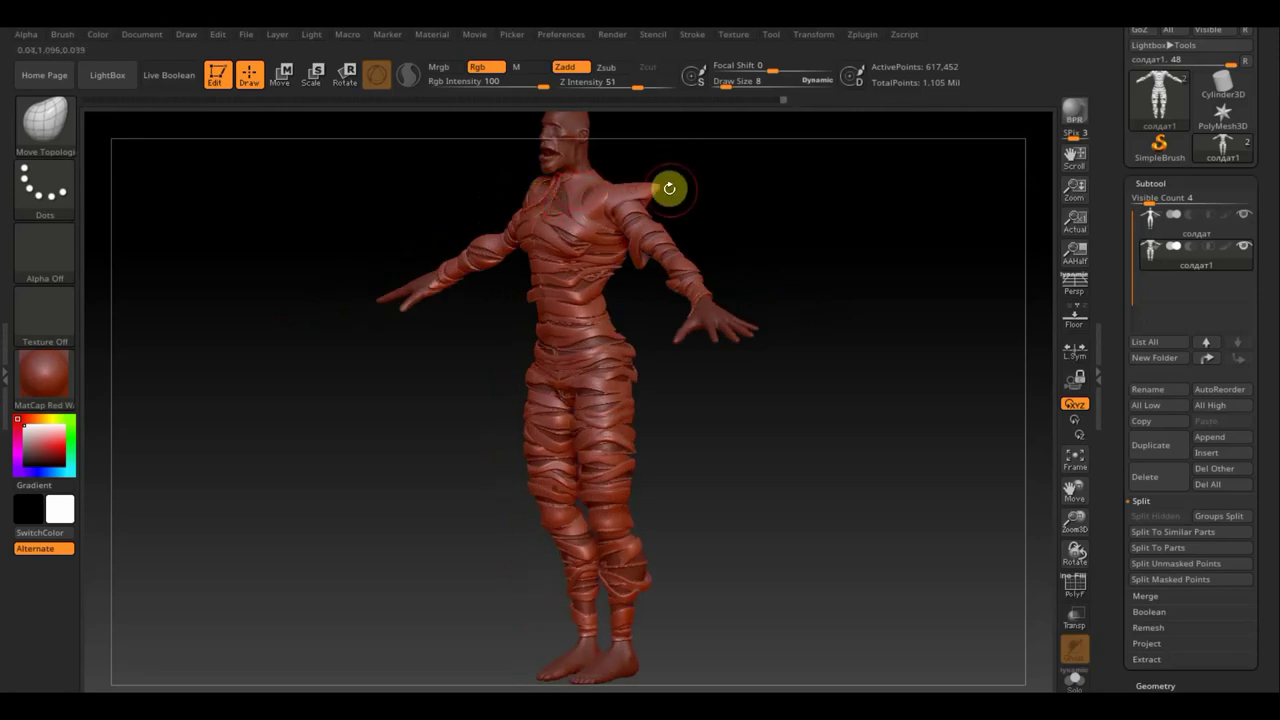
key("ctrl")
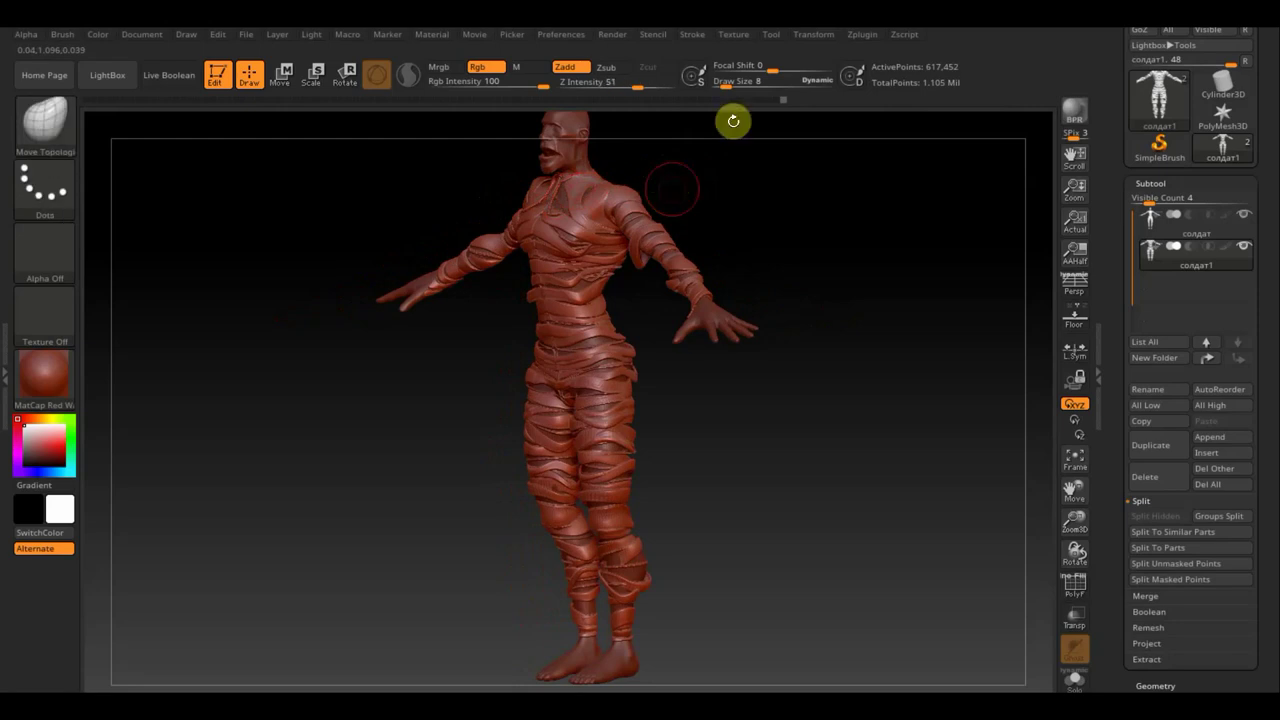
mouse_move(780, 194)
left_mouse_down()
mouse_move(880, 266)
mouse_move(849, 460)
mouse_move(783, 609)
left_mouse_up()
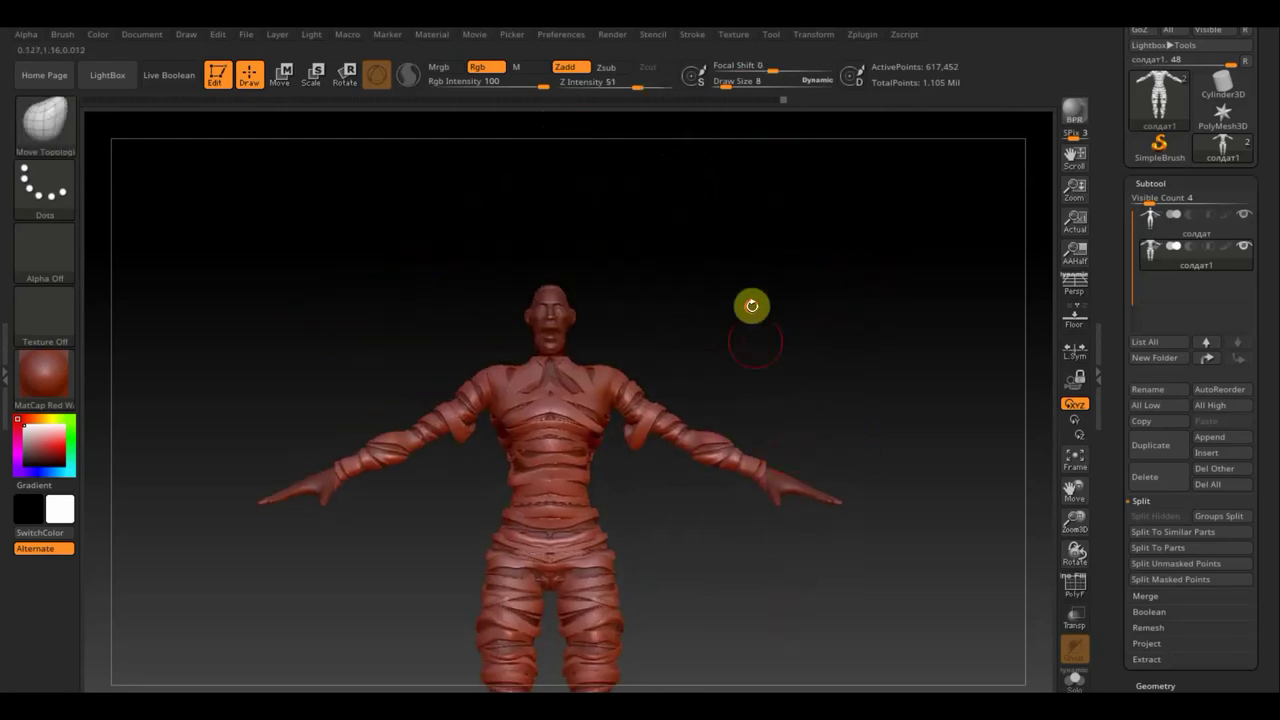
mouse_move(749, 303)
left_mouse_down("alt")
mouse_move(783, 431)
mouse_move(726, 331)
mouse_move(763, 366)
left_mouse_up("alt")
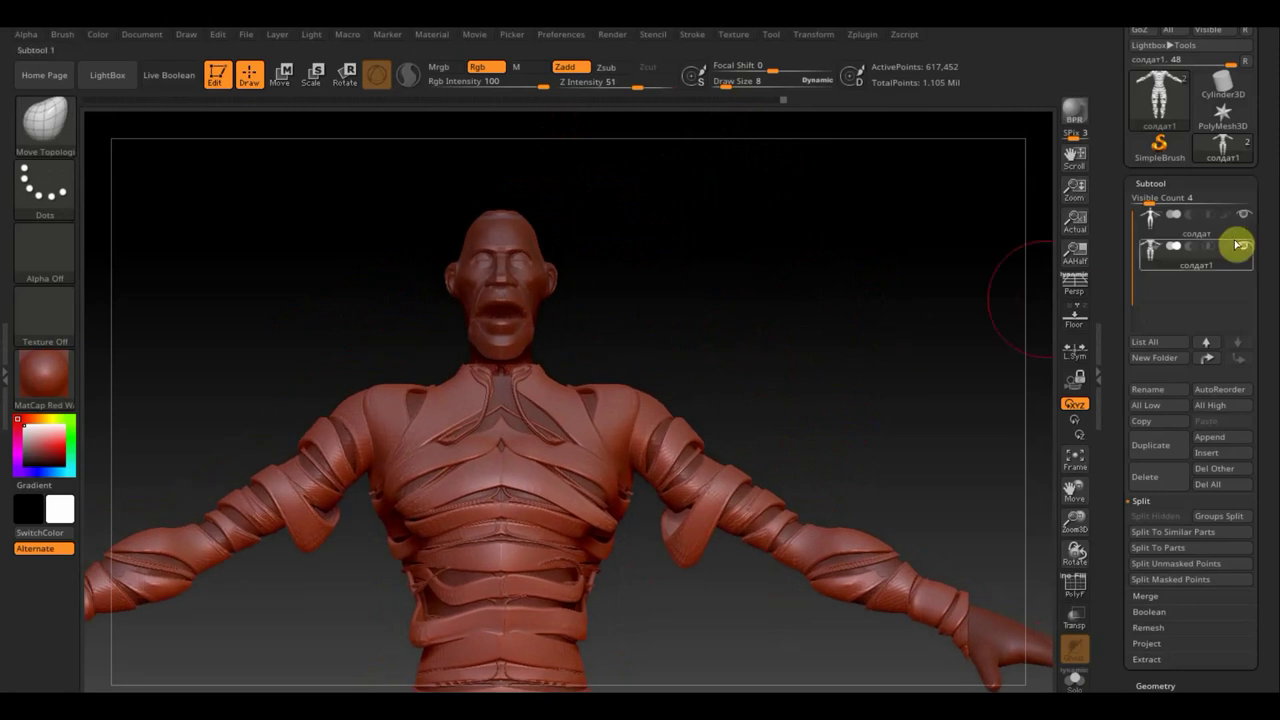
left_click(1170, 234)
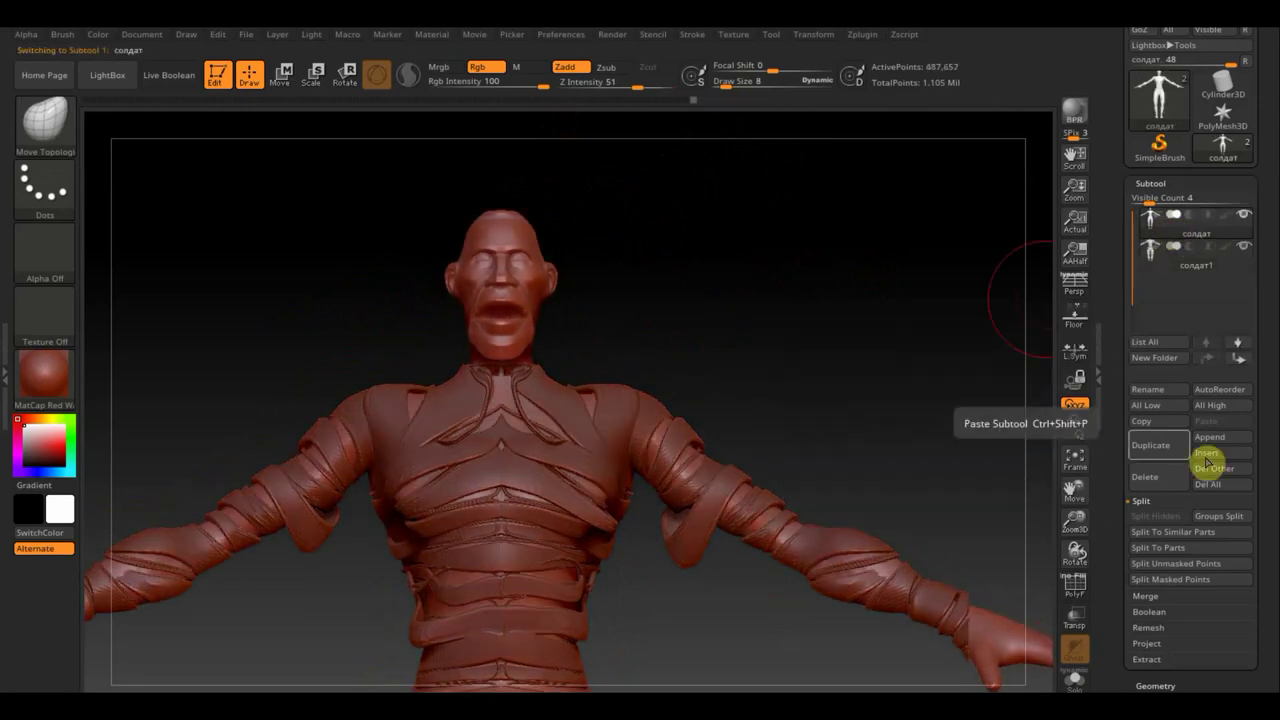
left_click(1152, 446)
left_click_drag(677, 347, 823, 329)
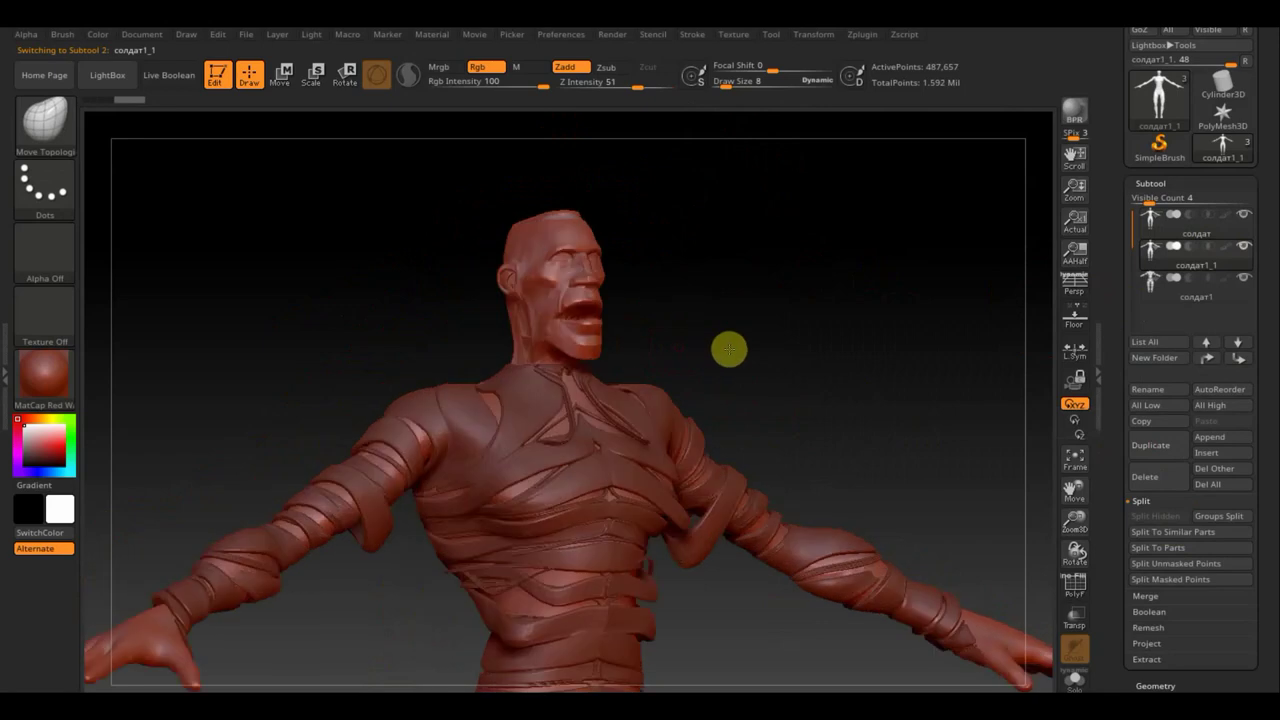
left_click_drag(781, 91, 723, 81)
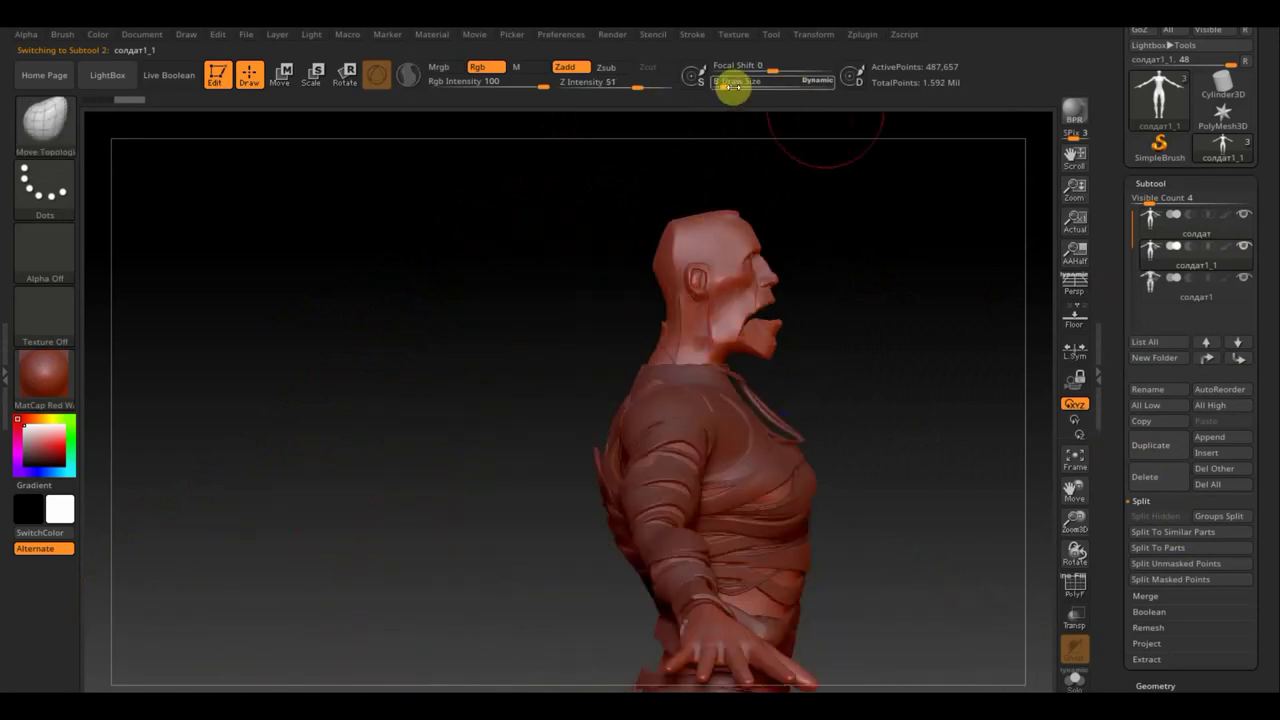
- With SliceCurve and PolyF on, slice the neck and head into new polygroups
left_click(60, 120, "ctrl+shift")
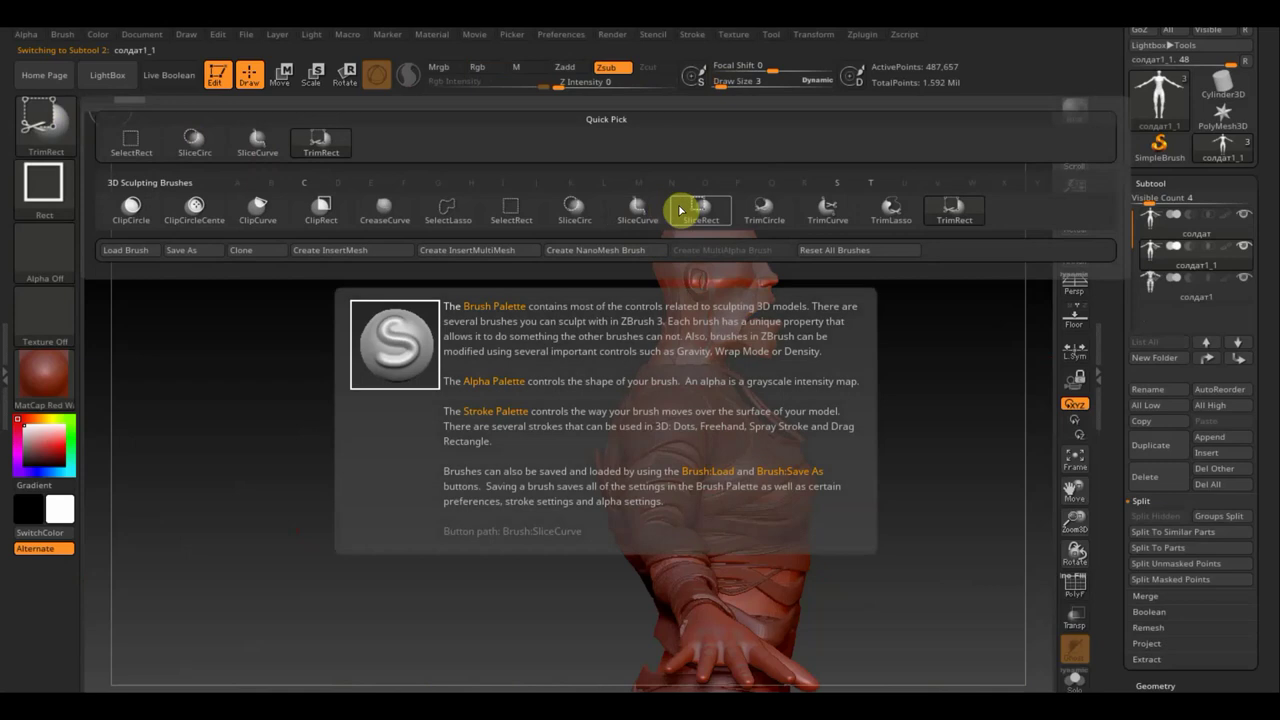
left_click(690, 208)
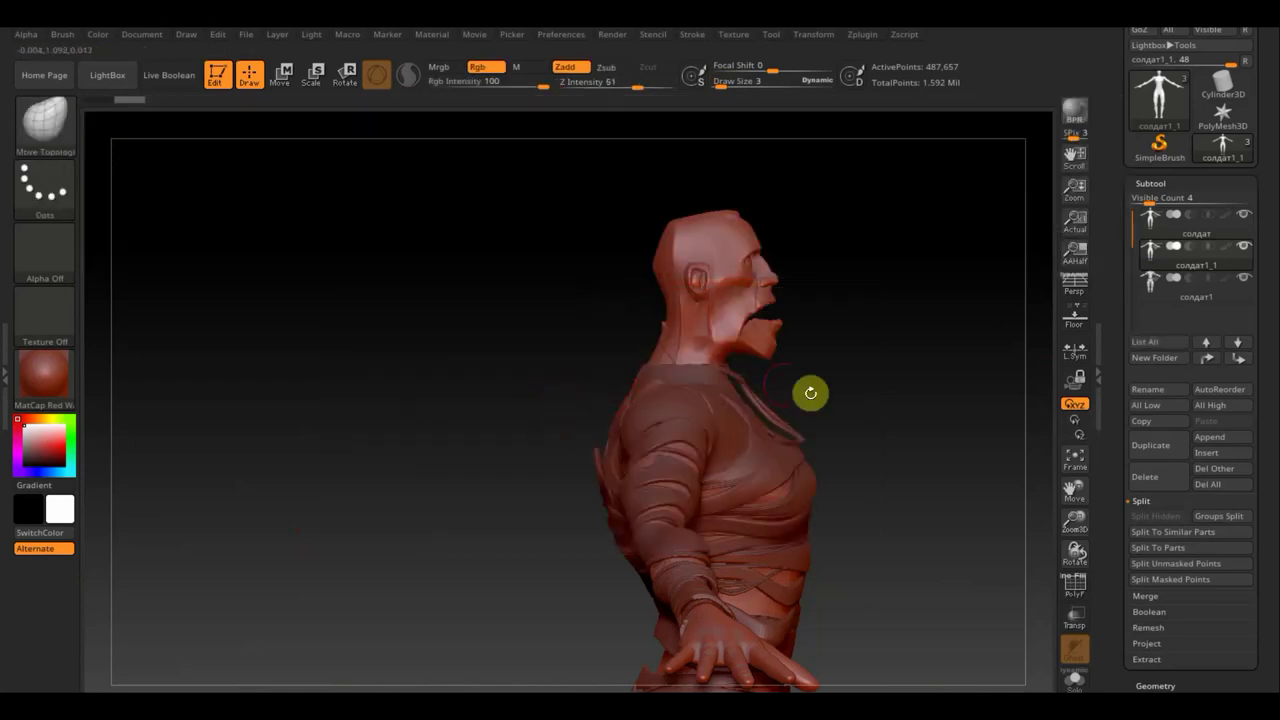
key("ctrl+shift")
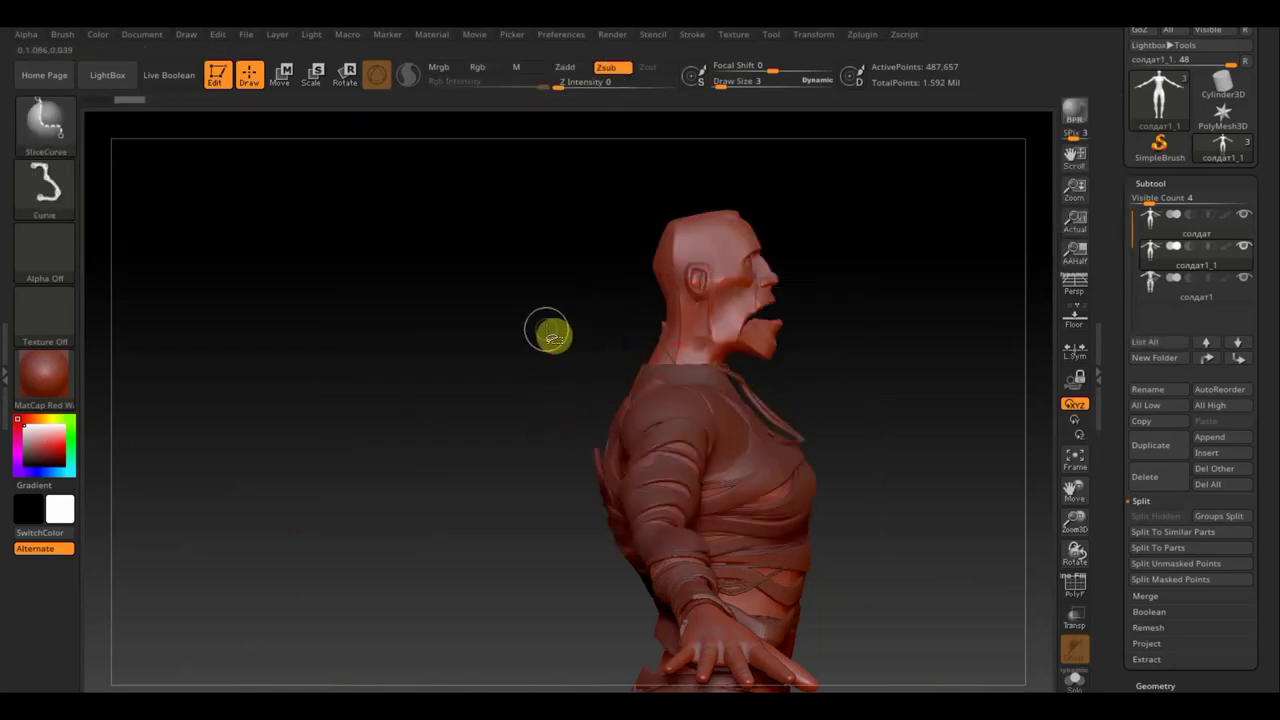
left_click(1080, 588)
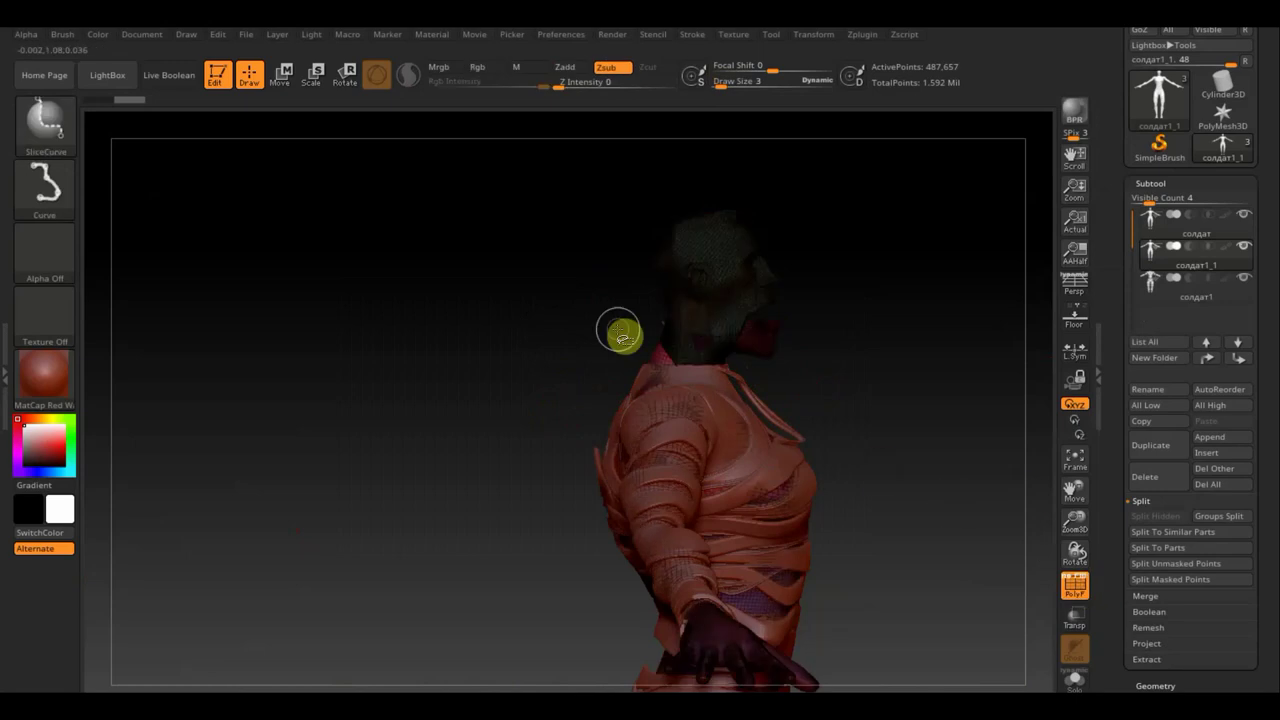
mouse_move(620, 340)
left_mouse_down("ctrl+shift")
mouse_move(733, 350)
mouse_move(789, 372)
left_mouse_up("ctrl+shift")
left_click_drag(622, 336, 812, 338, "ctrl+shift")
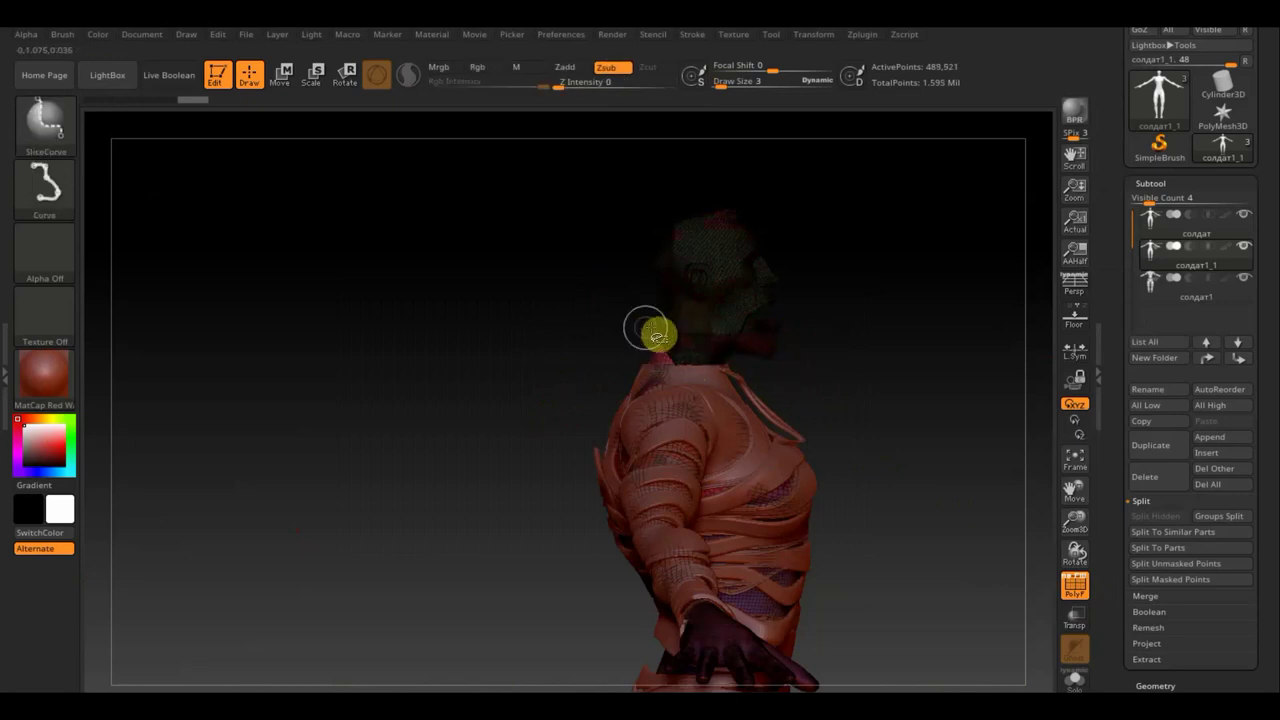
- Cut further horizontal and diagonal slice bands across the neck and upper head
left_click_drag(652, 330, 786, 306, "ctrl+shift")
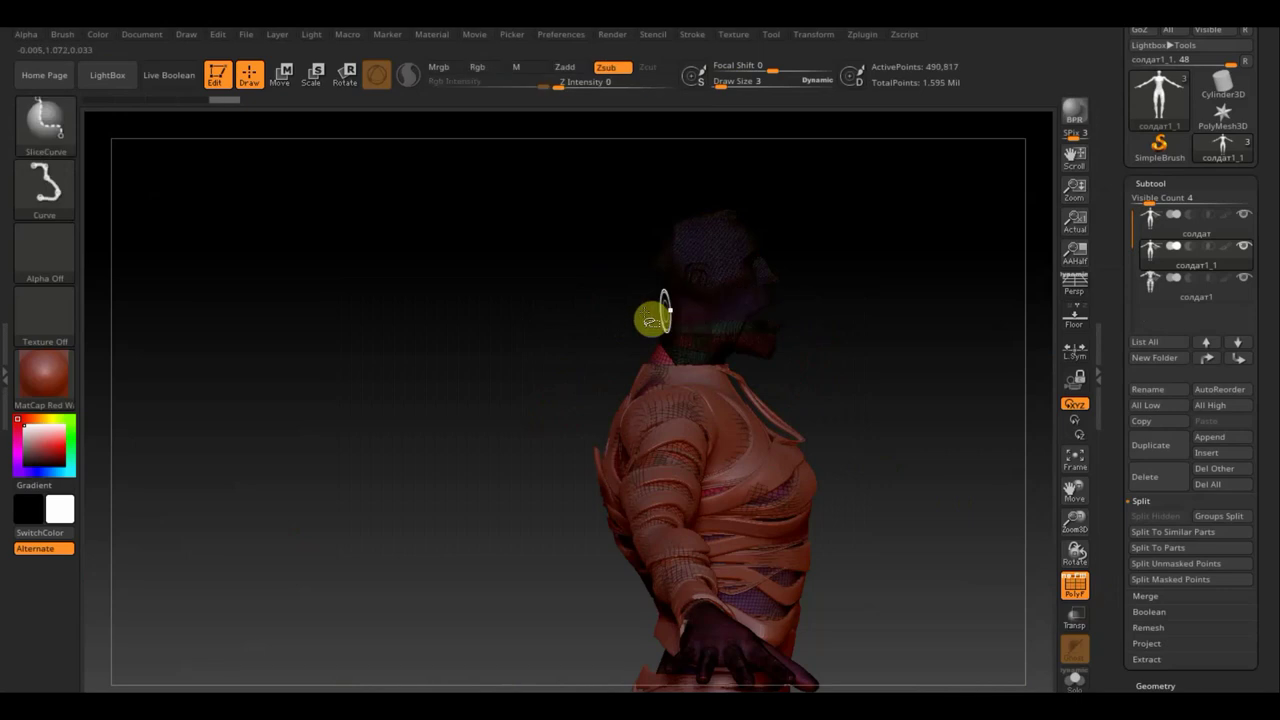
left_click_drag(634, 309, 778, 290, "ctrl+shift")
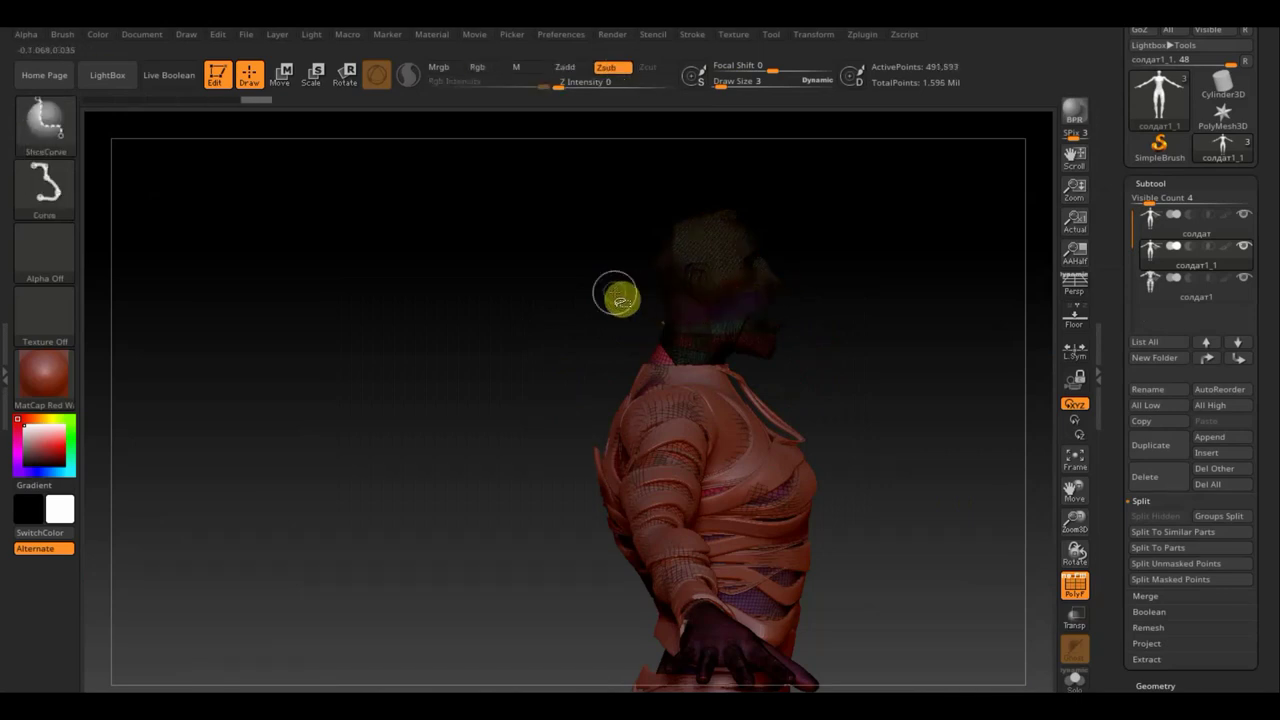
left_click_drag(612, 288, 797, 260, "ctrl+shift")
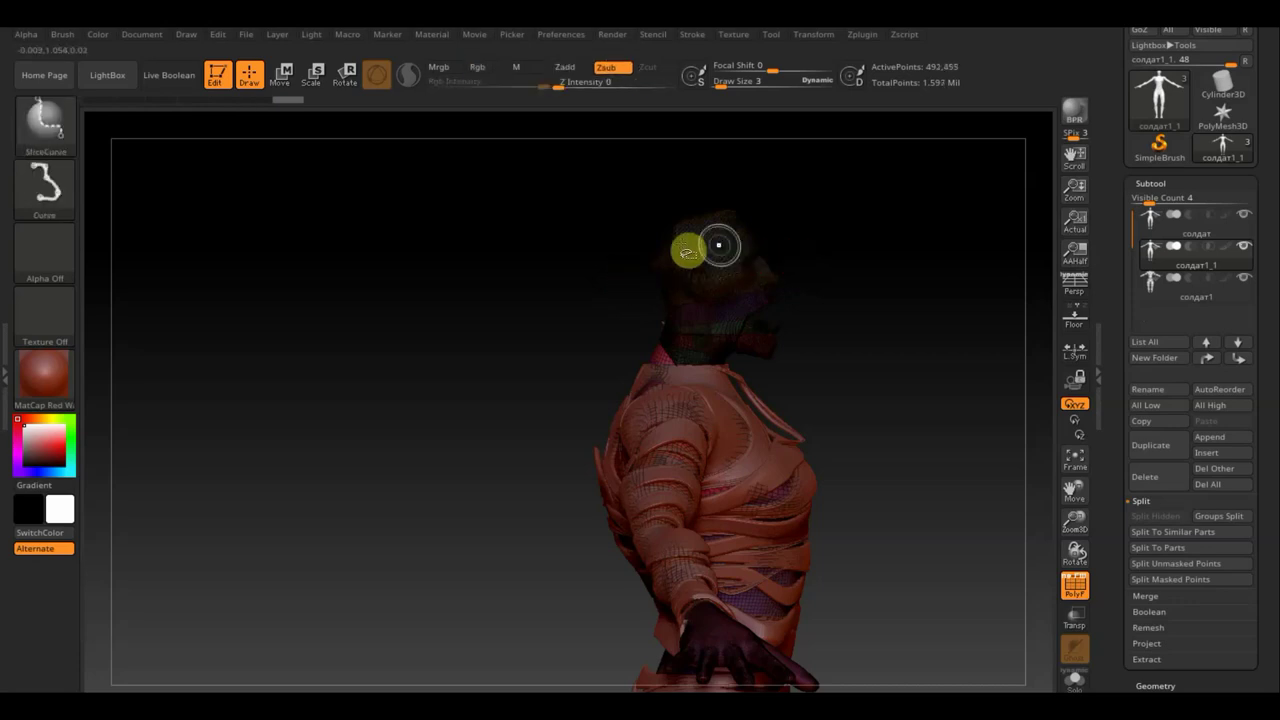
left_click_drag(615, 245, 749, 251, "ctrl+shift")
mouse_move(621, 297)
left_mouse_down("ctrl+shift")
mouse_move(634, 277)
mouse_move(786, 209)
left_mouse_up("ctrl+shift")
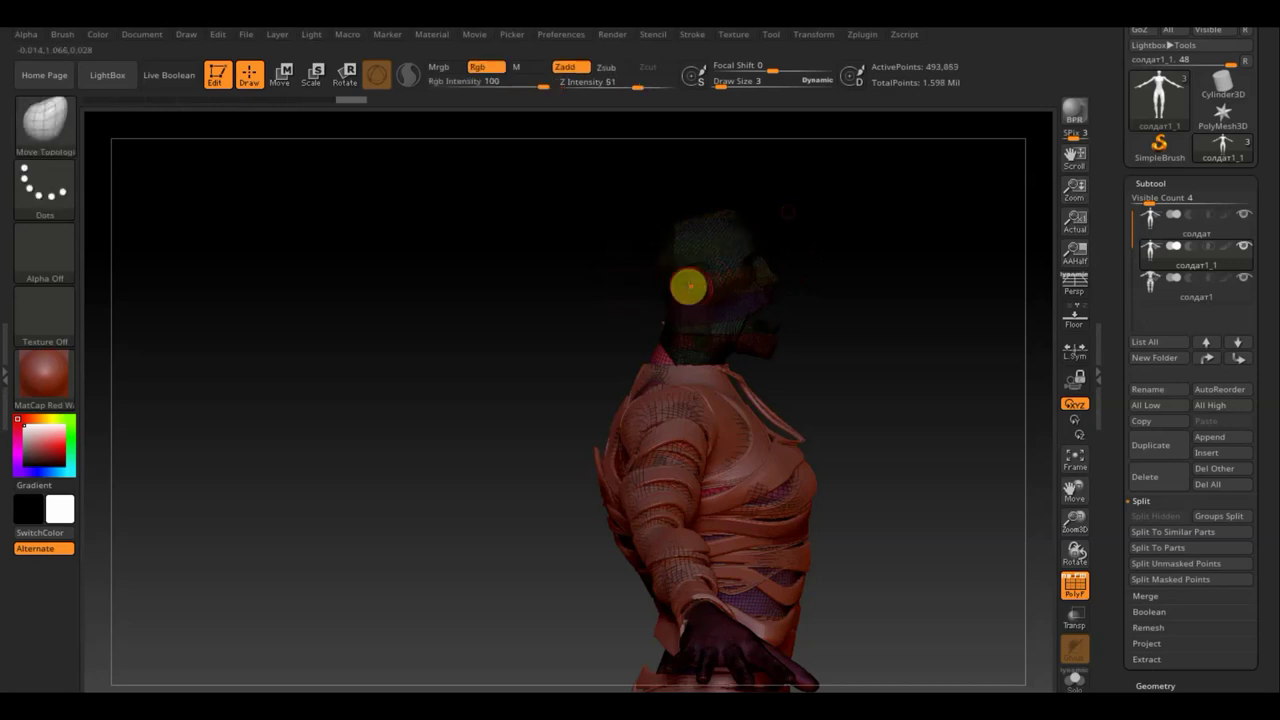
left_click_drag(669, 276, 766, 180, "ctrl+shift")
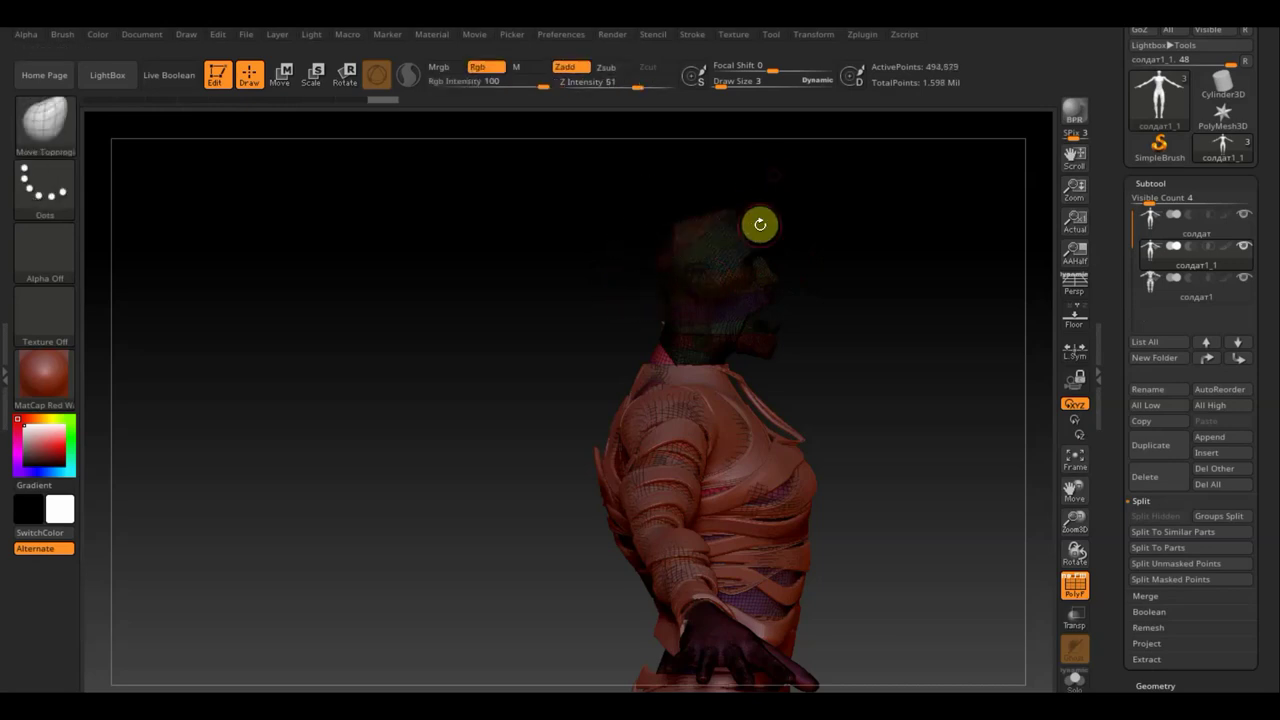
left_click_drag(618, 256, 772, 208, "ctrl+shift")
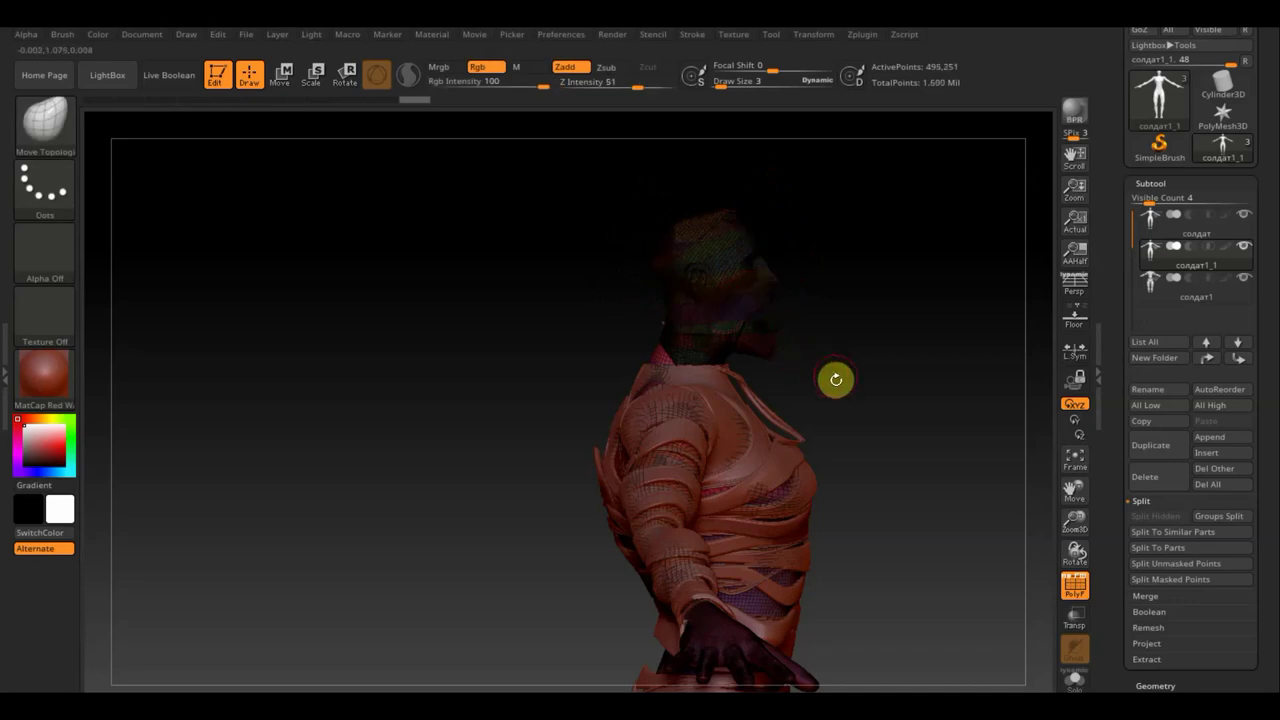
mouse_move(791, 383)
left_mouse_down("shift")
mouse_move(773, 386)
mouse_move(774, 357)
left_mouse_up("shift")
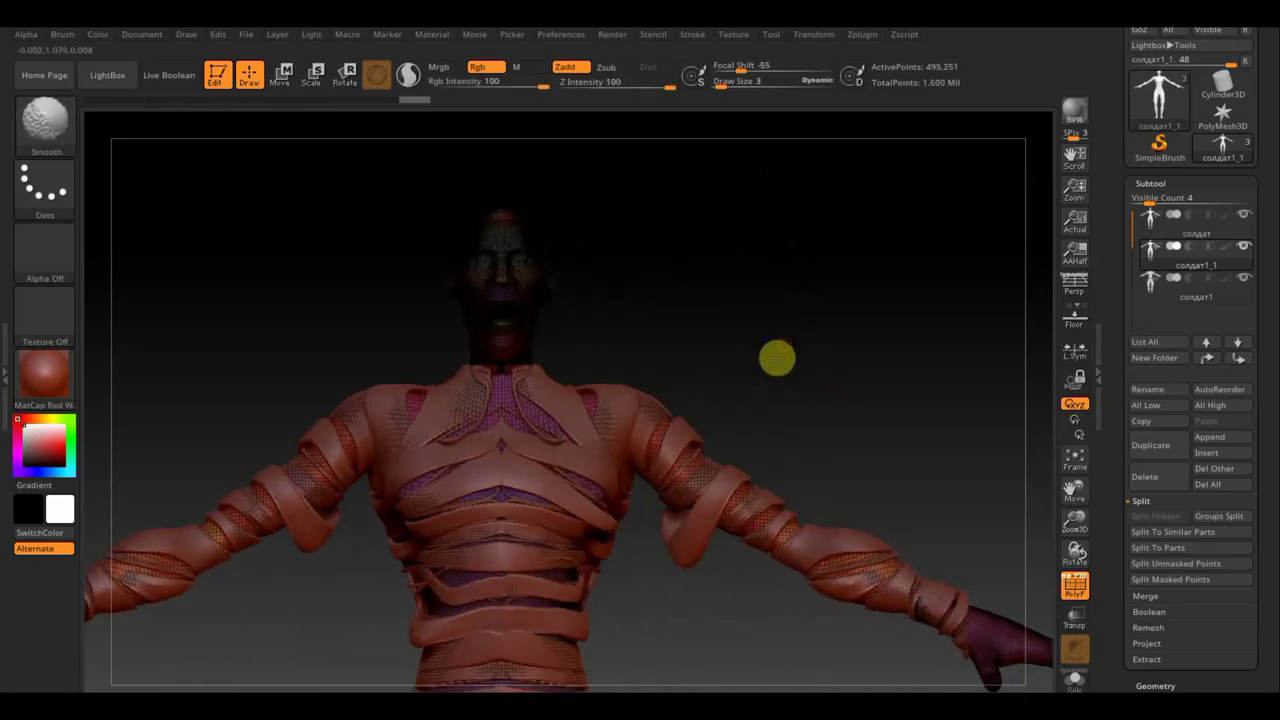
- Add edge loops around every polygroup with Geometry > EdgeLoop > GroupLoops
left_click(1160, 686)
left_click_drag(1268, 489, 1266, 406)
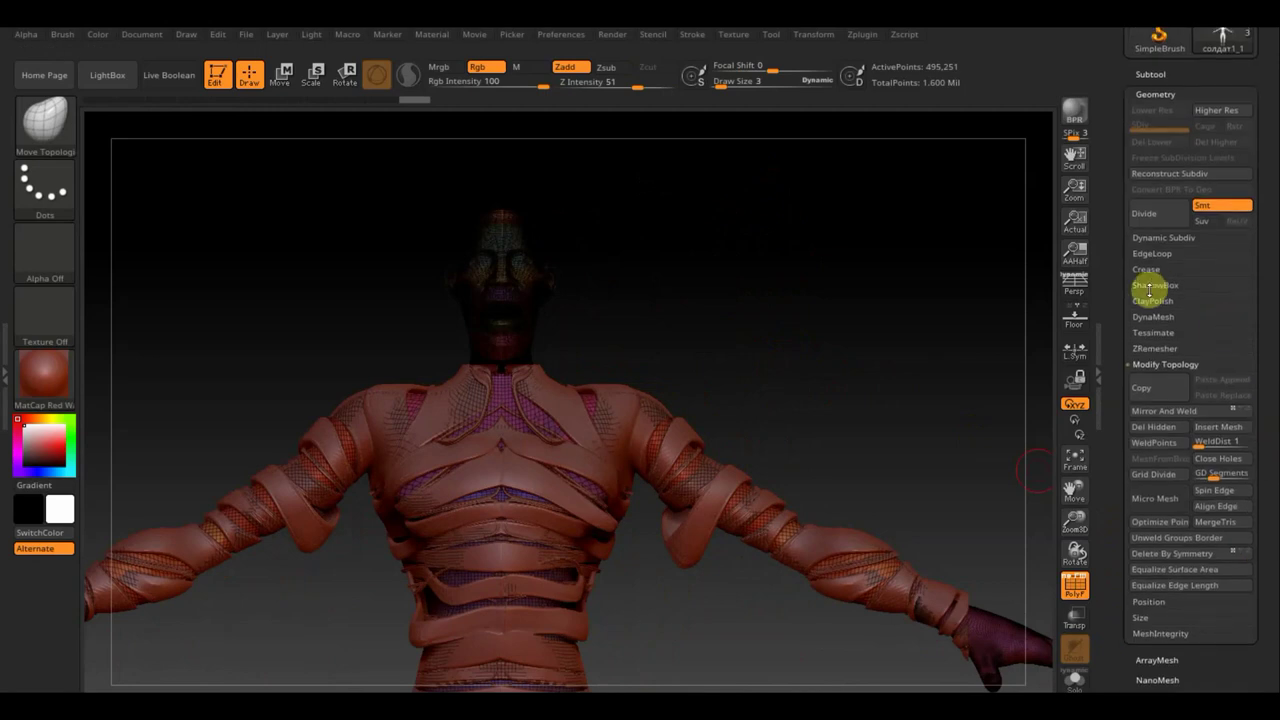
left_click(1156, 253)
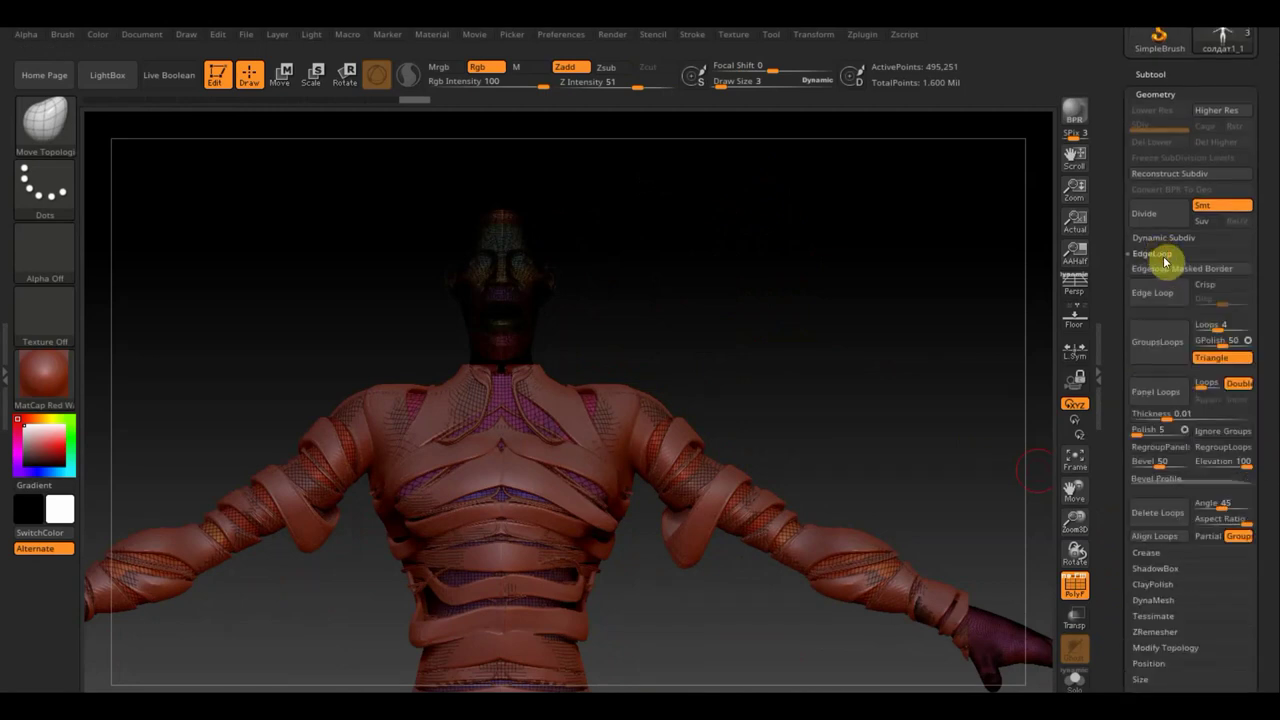
left_click(1160, 346)
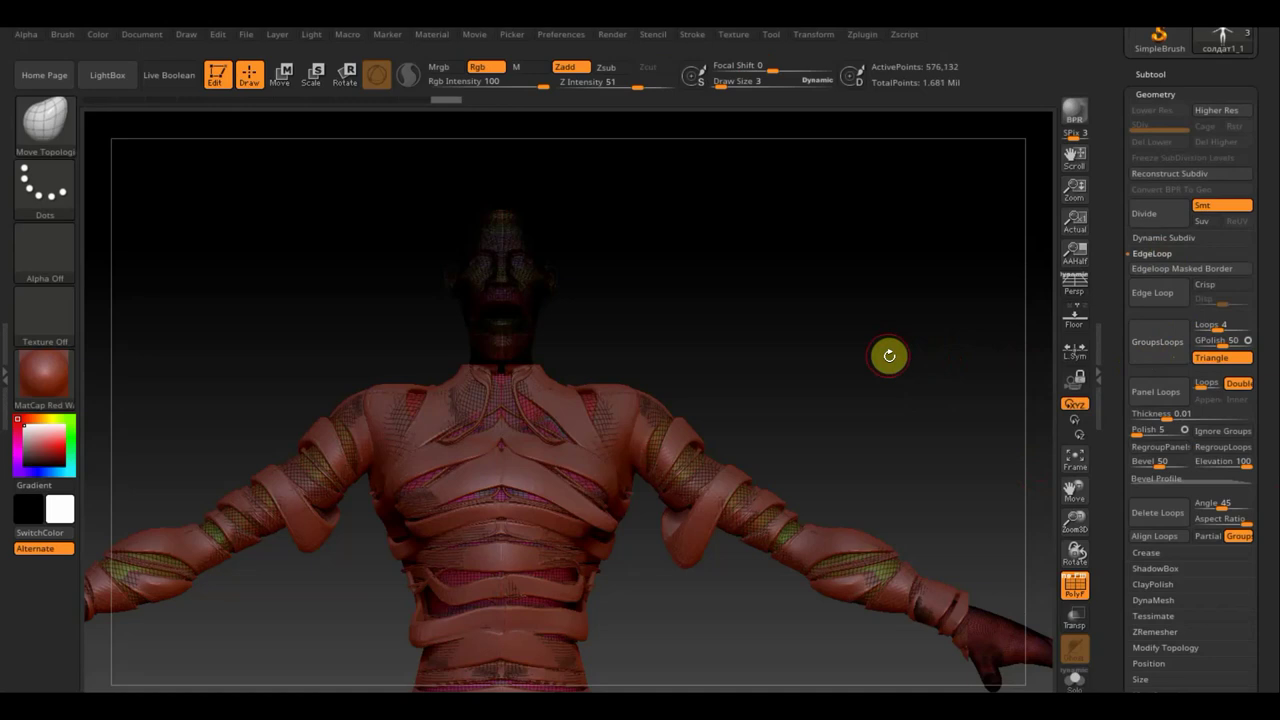
- Zoom out to the whole figure and drag a cut line across it
mouse_move(881, 386)
left_mouse_down("alt")
mouse_move(874, 294)
mouse_move(846, 371)
mouse_move(834, 274)
mouse_move(926, 206)
left_mouse_up("alt")
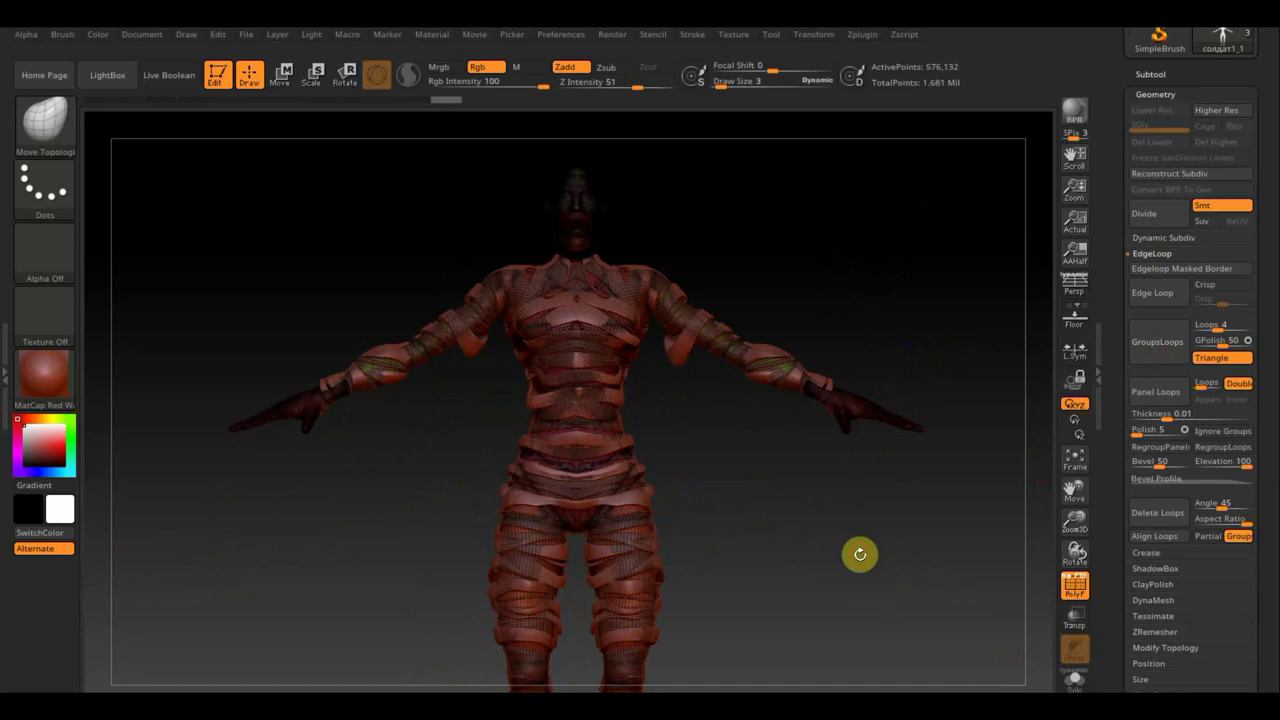
left_click_drag(850, 547, 837, 491, "alt")
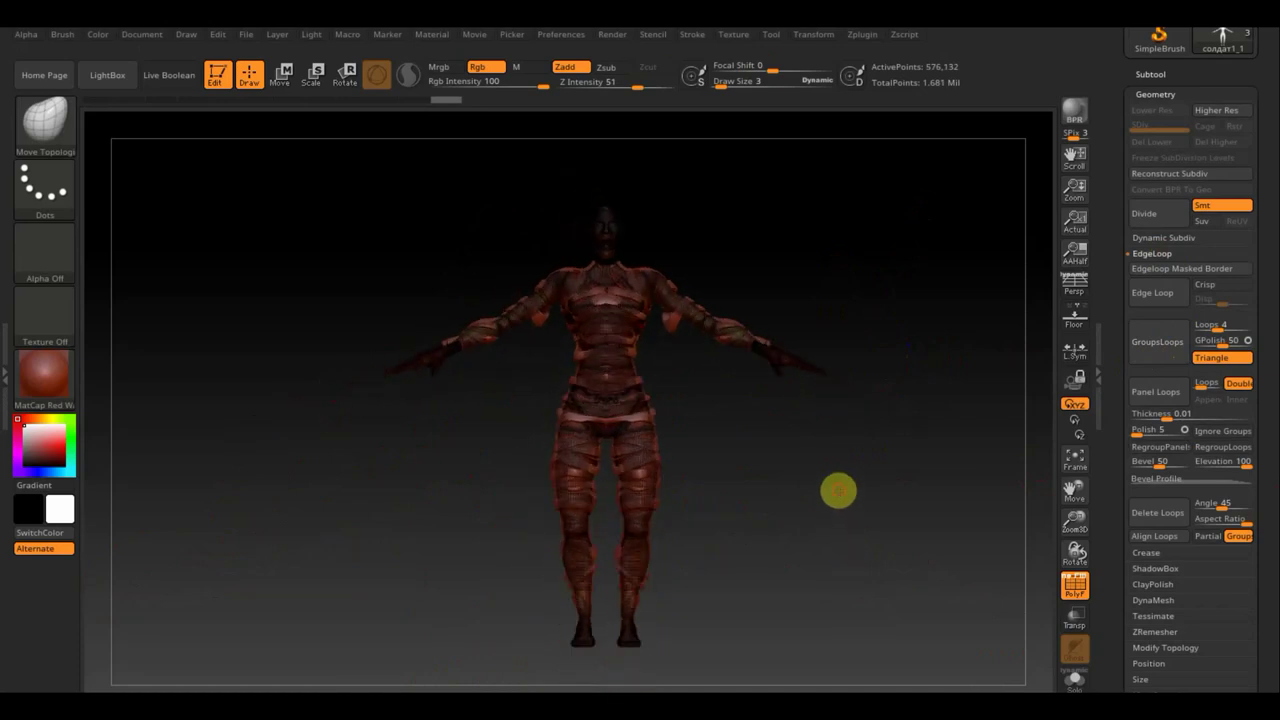
key("ctrl")
mouse_move(910, 670)
left_mouse_down("ctrl+shift")
mouse_move(766, 609)
mouse_move(323, 506)
mouse_move(266, 669)
mouse_move(272, 658)
left_mouse_up("ctrl+shift")
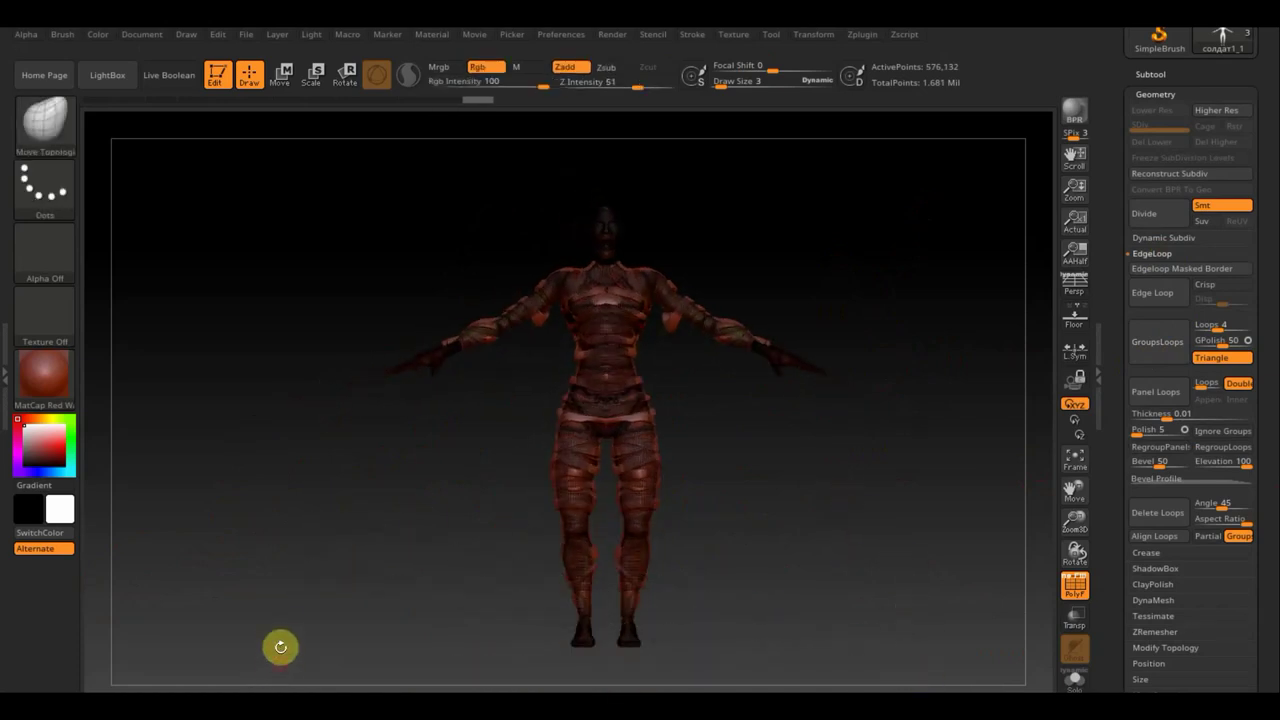
- Use TrimRect to cut away the duplicate's body, keeping only the head
left_click(46, 123, "ctrl+shift")
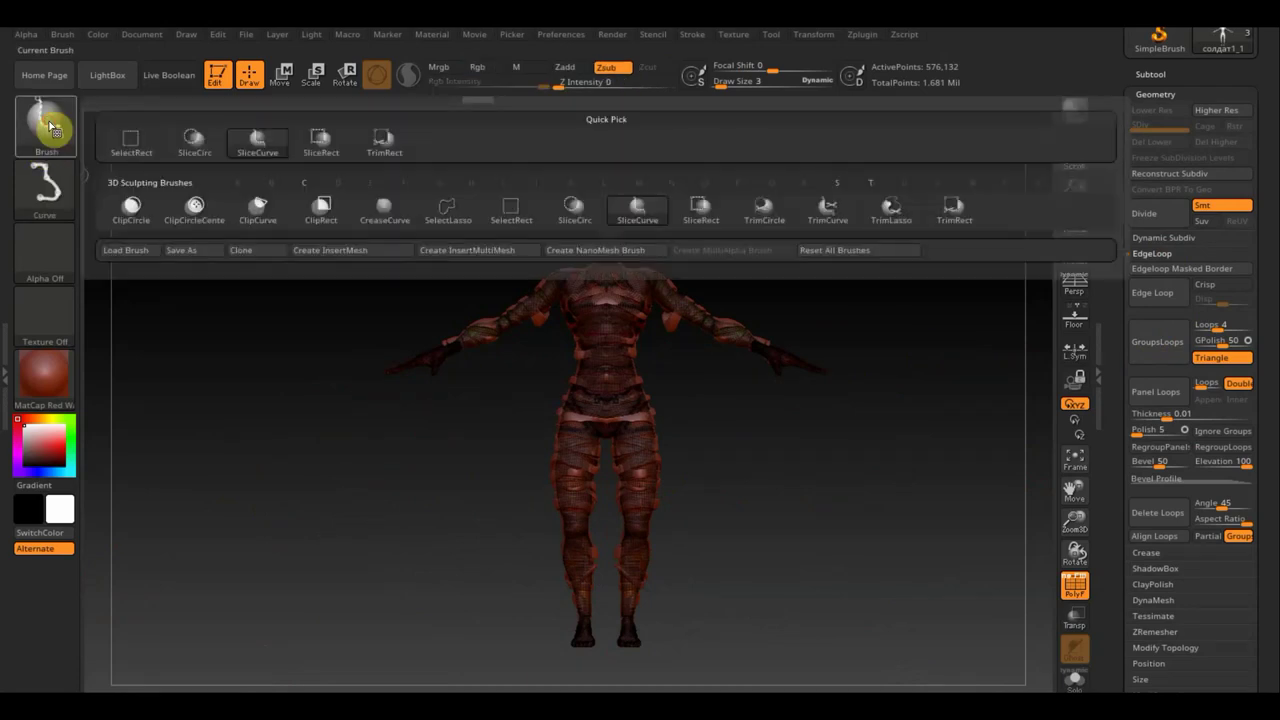
left_click(957, 213)
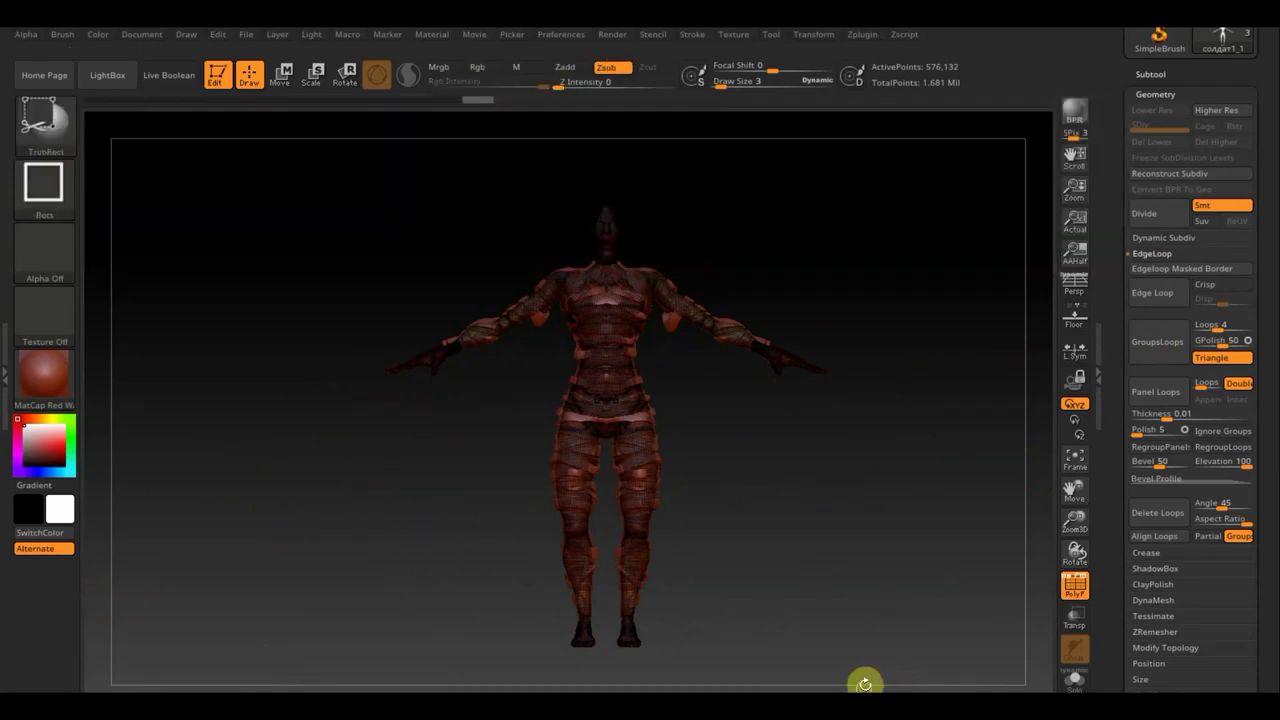
mouse_move(862, 680)
left_mouse_down("ctrl+shift")
mouse_move(451, 328)
mouse_move(352, 268)
left_mouse_up("ctrl+shift")
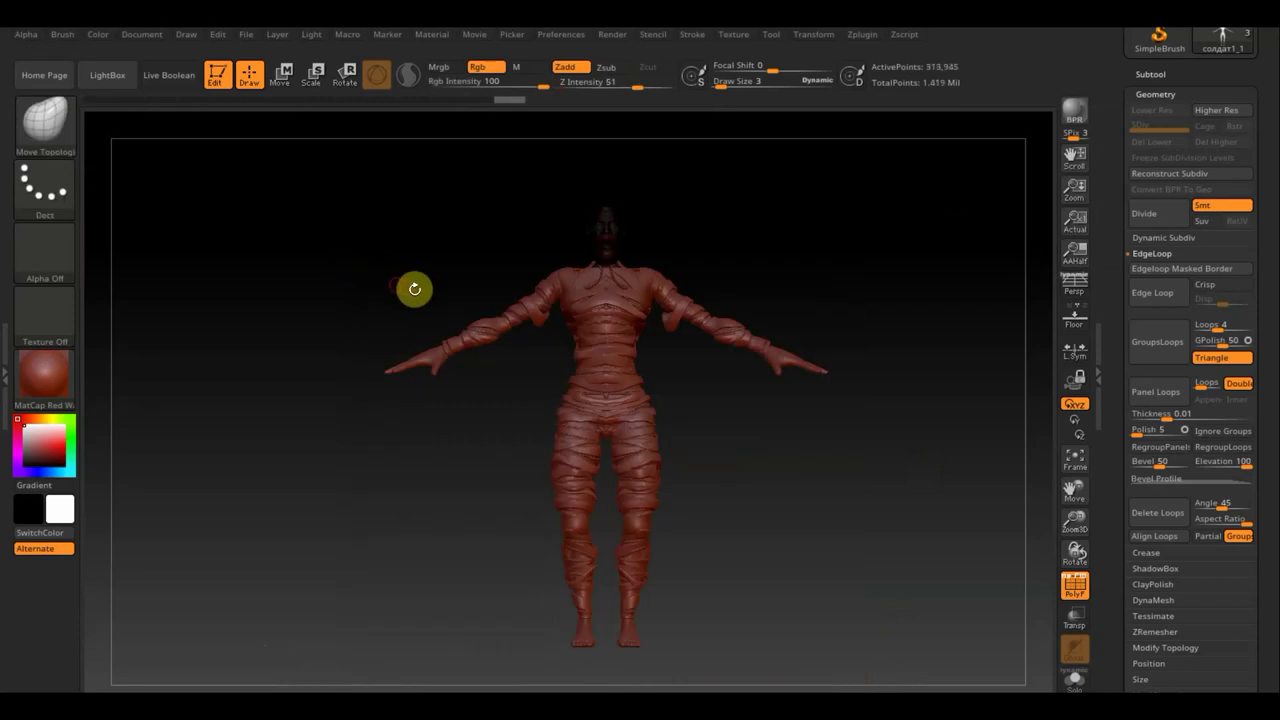
mouse_move(754, 220)
left_mouse_down()
mouse_move(766, 330)
mouse_move(831, 451)
mouse_move(823, 463)
mouse_move(846, 343)
left_mouse_up()
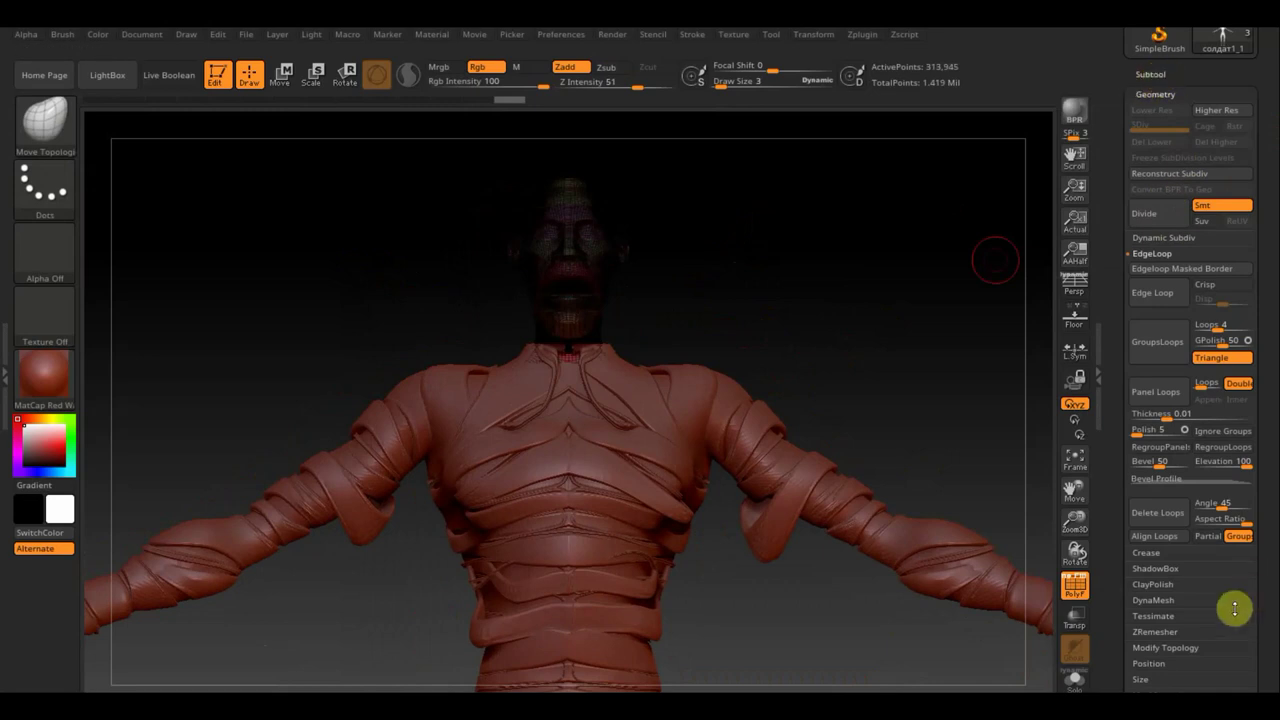
- Replace the thick head panels with Panel Loops at Thickness 0.00004 and Double enabled
left_click(1141, 404)
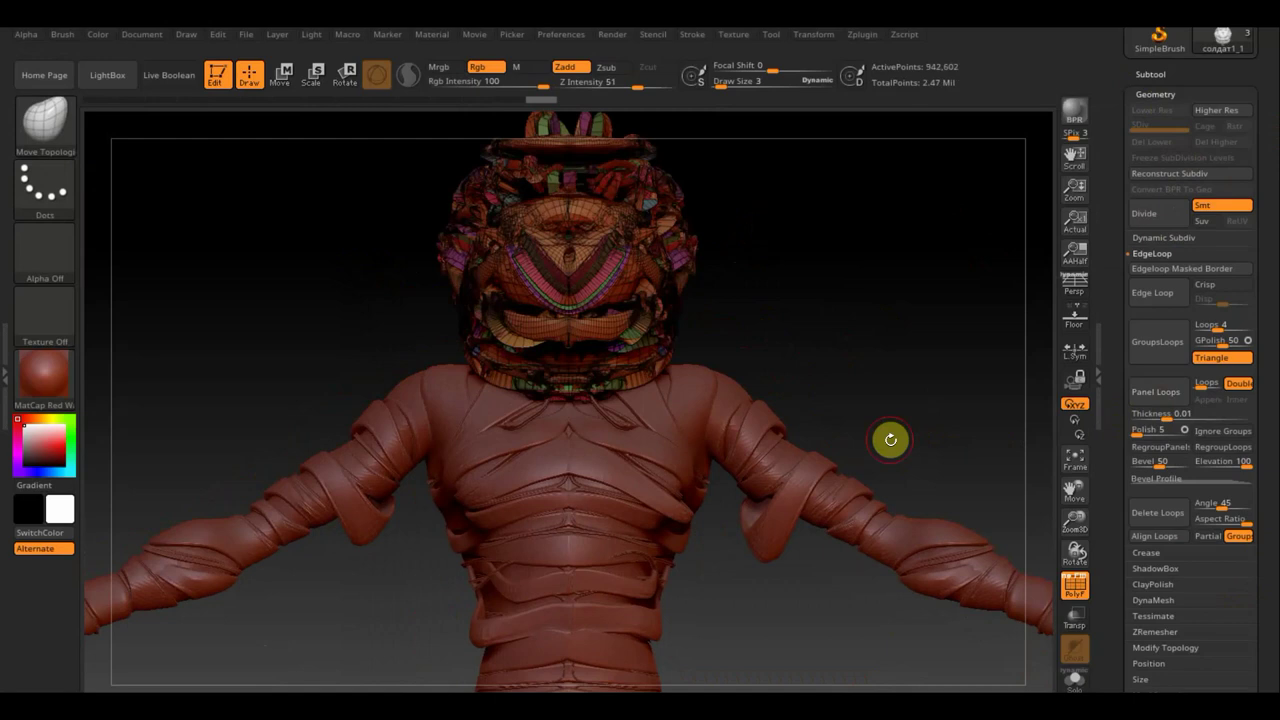
key("ctrl+z")
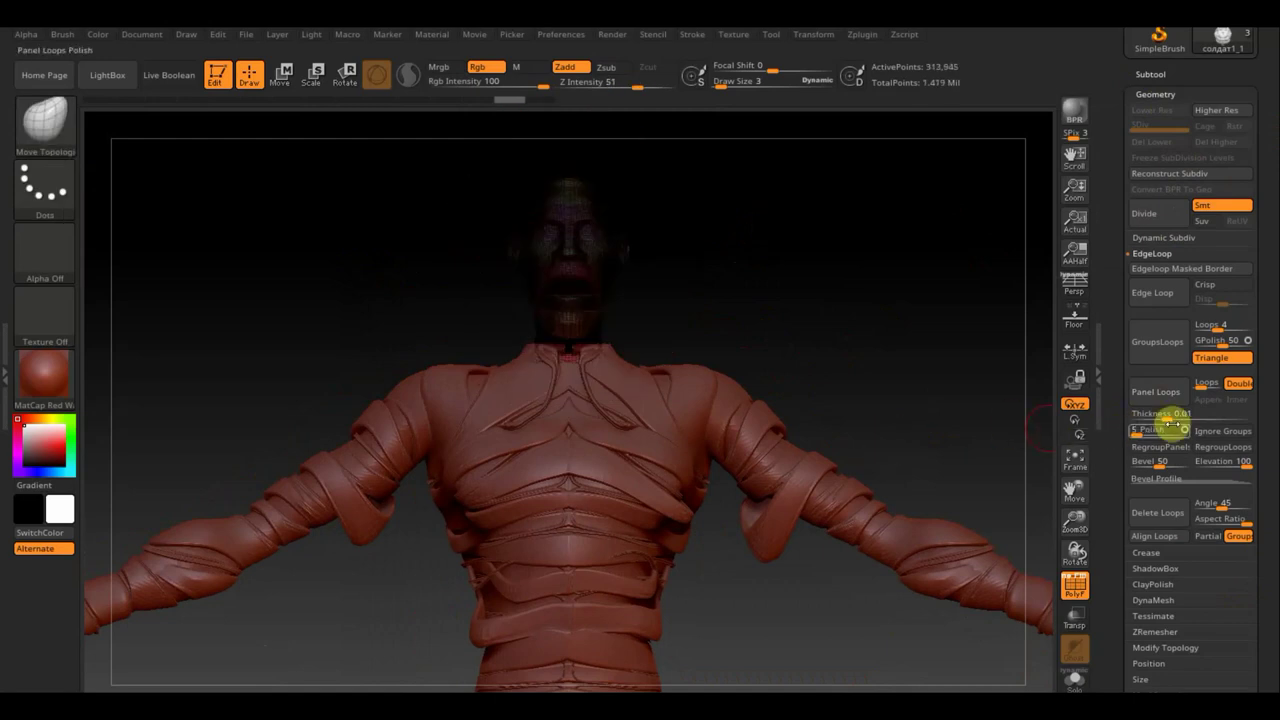
left_click(1157, 415)
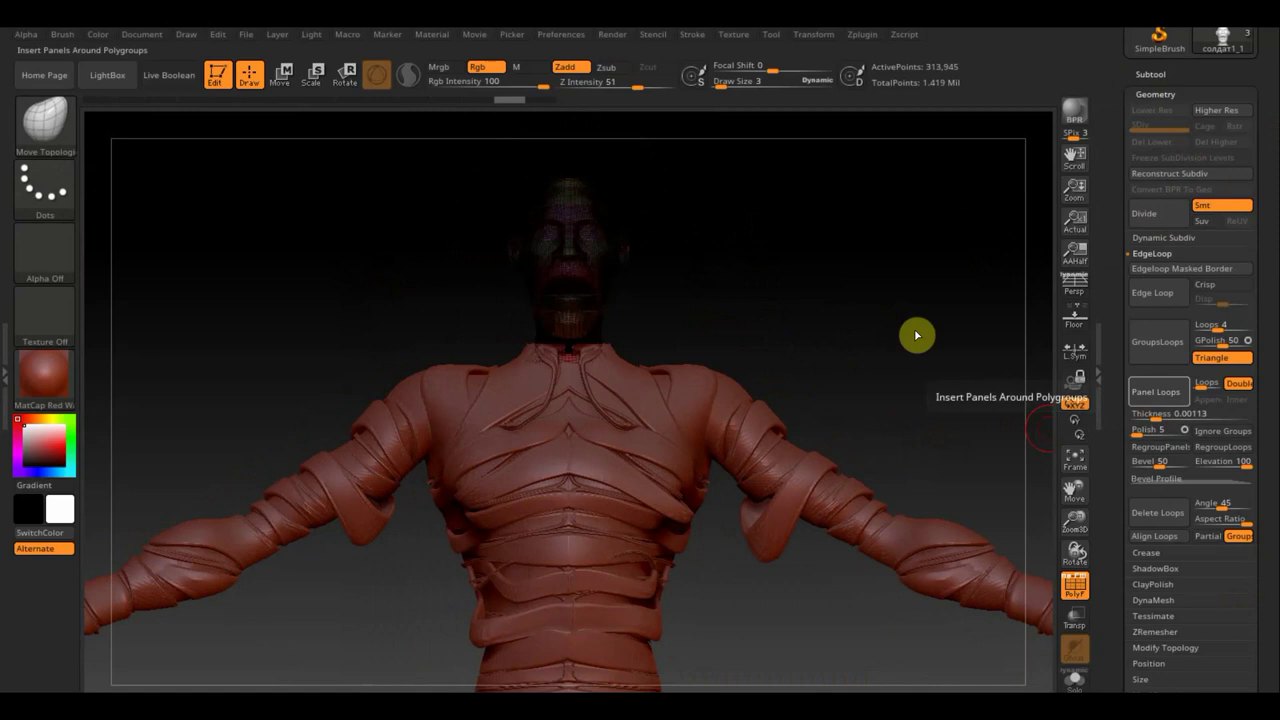
key("ctrl+z")
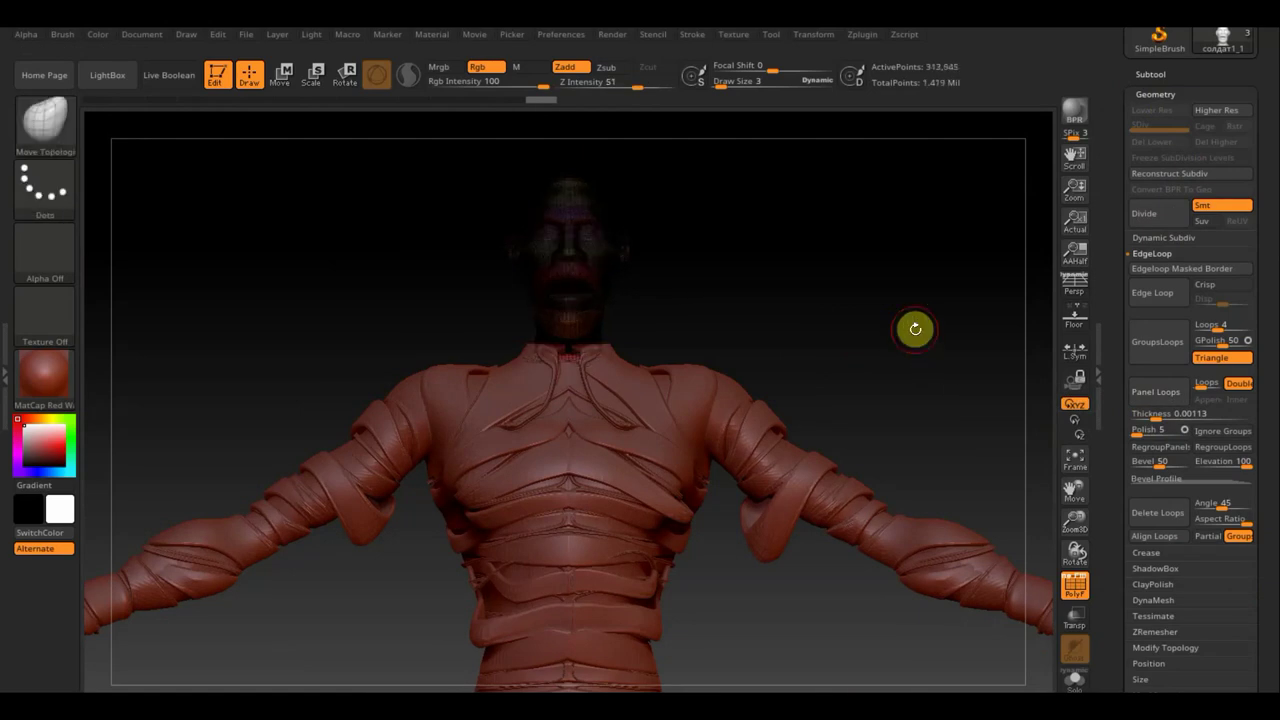
left_click(1146, 416)
type("0.00004")
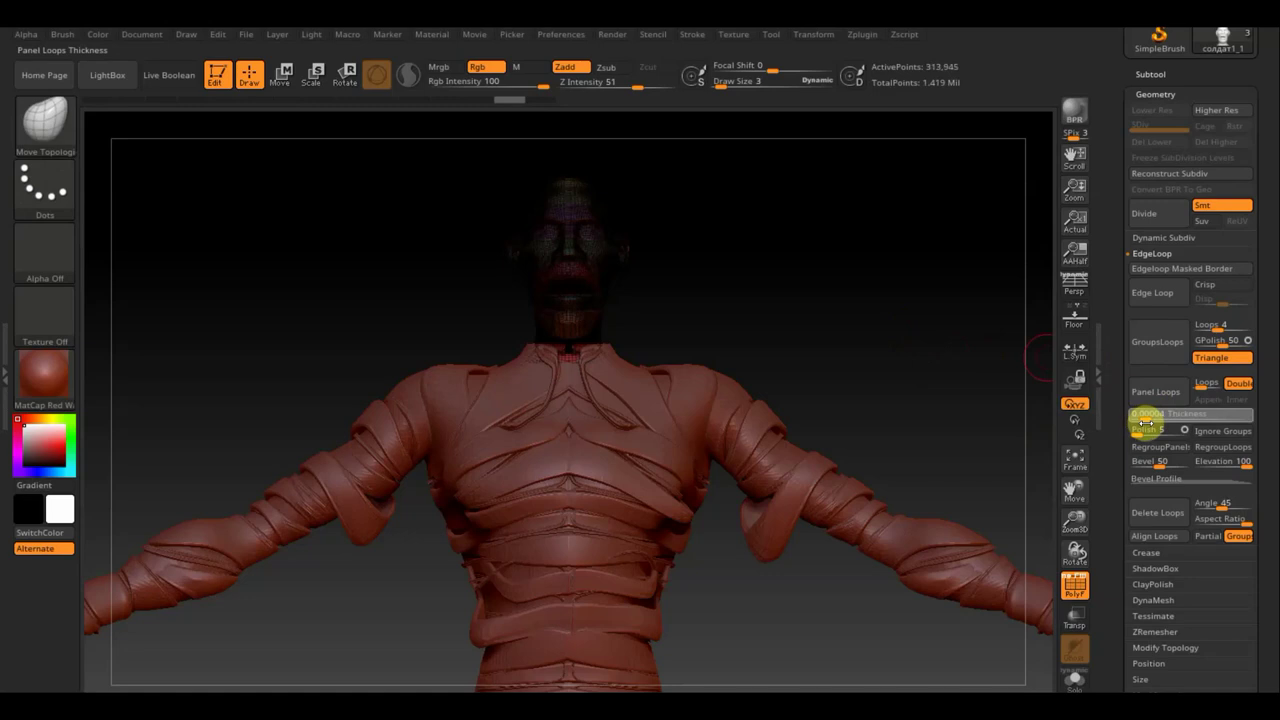
left_click(1236, 384)
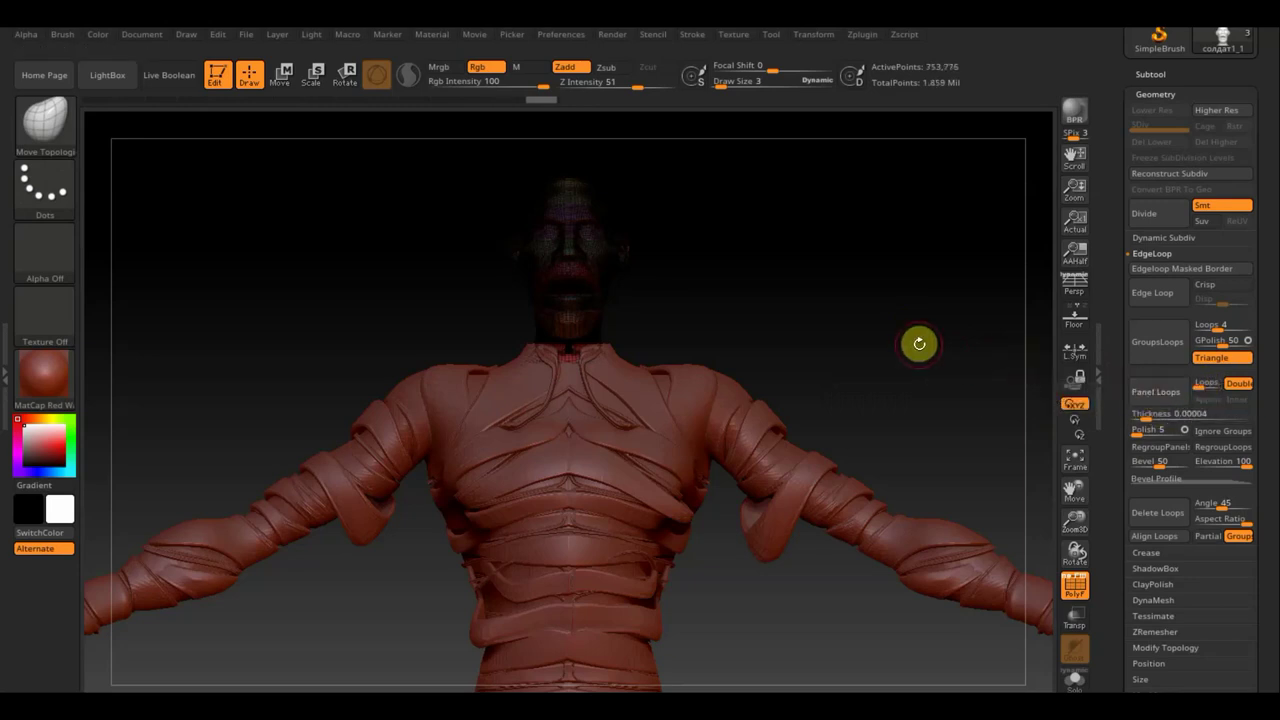
key("ctrl+z")
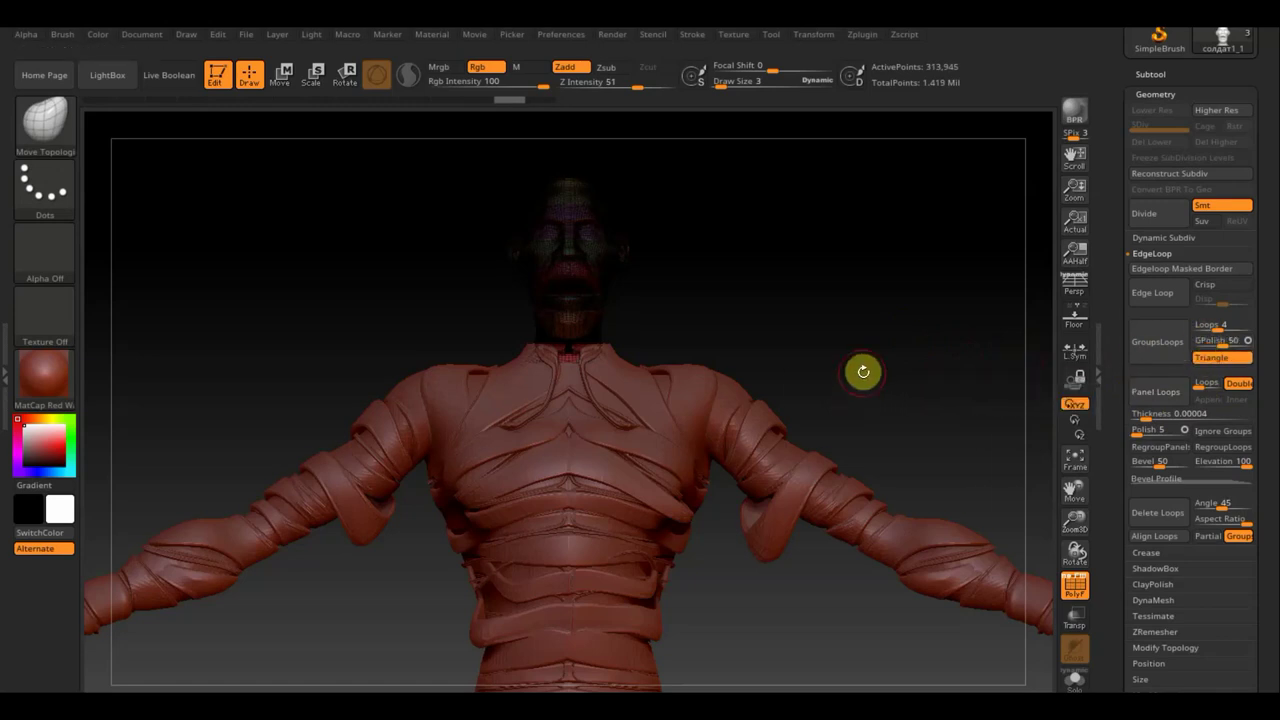
mouse_move(886, 437)
left_mouse_down("alt")
mouse_move(820, 405)
mouse_move(857, 463)
mouse_move(648, 322)
left_mouse_up("alt")
left_click_drag(790, 415, 790, 419)
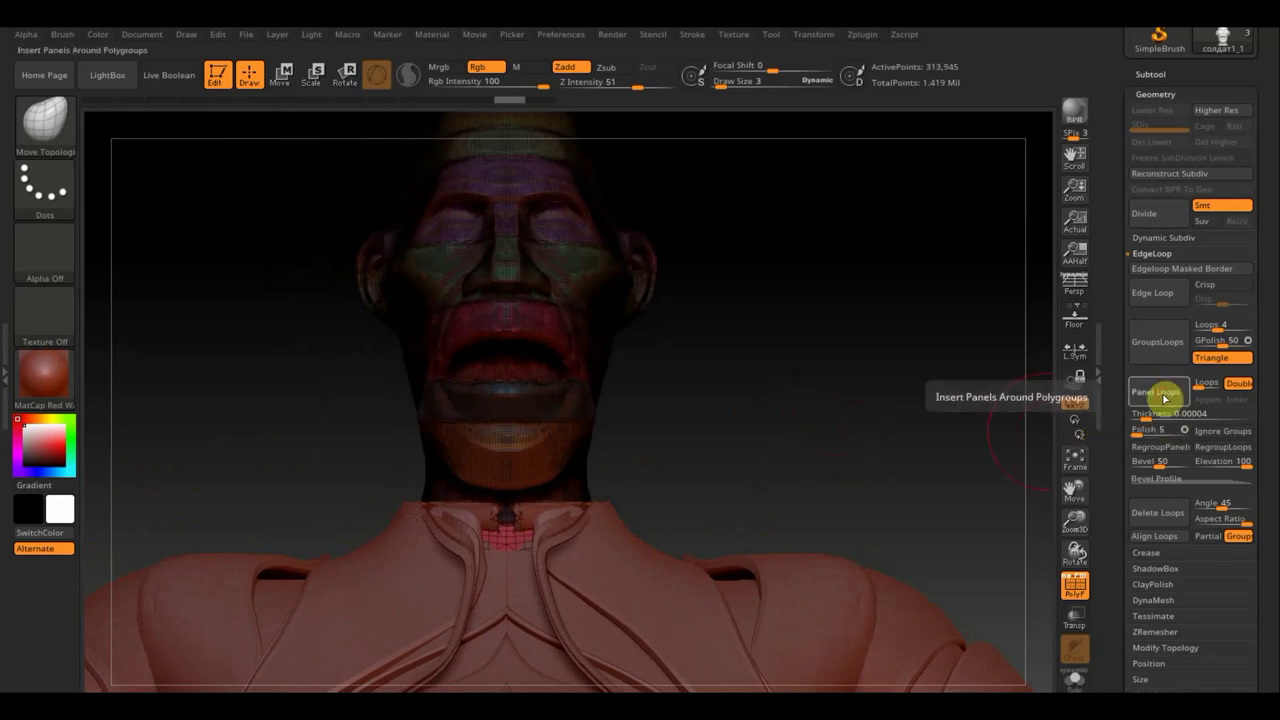
left_click(1150, 401)
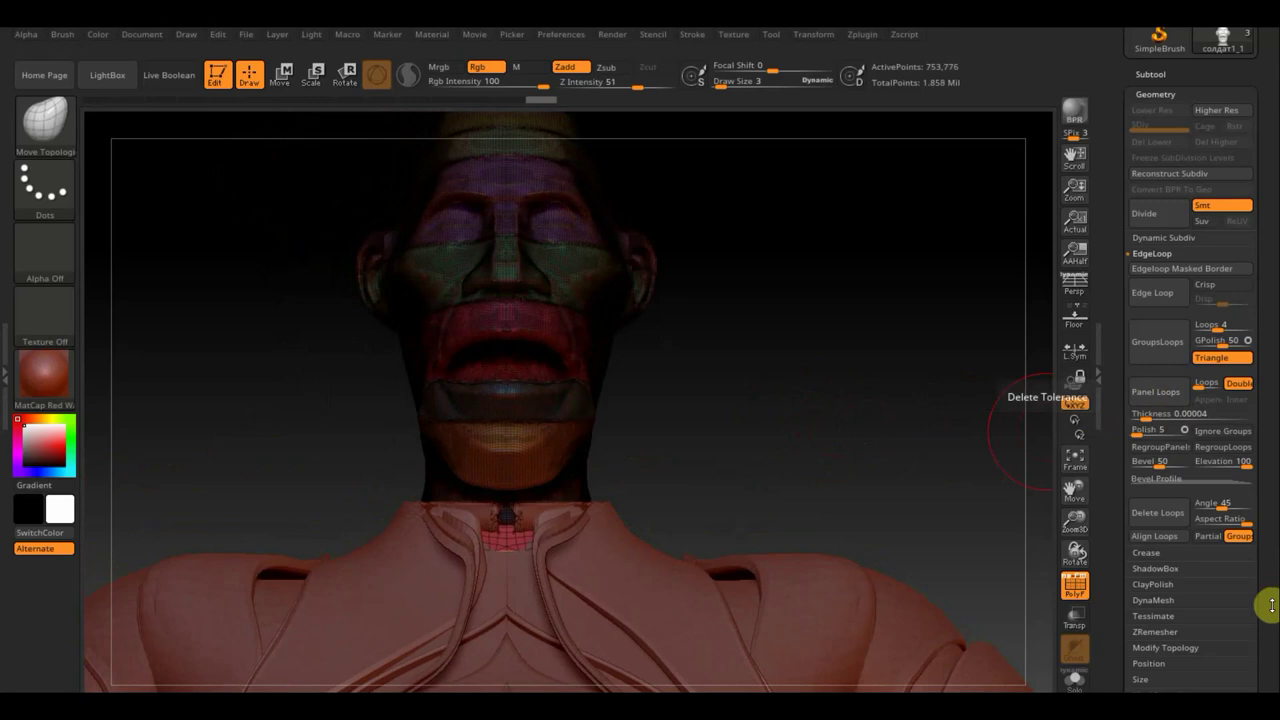
- Scroll the Tool palette down to the Polygroups subpalette and expand it
left_click_drag(1265, 597, 1268, 489)
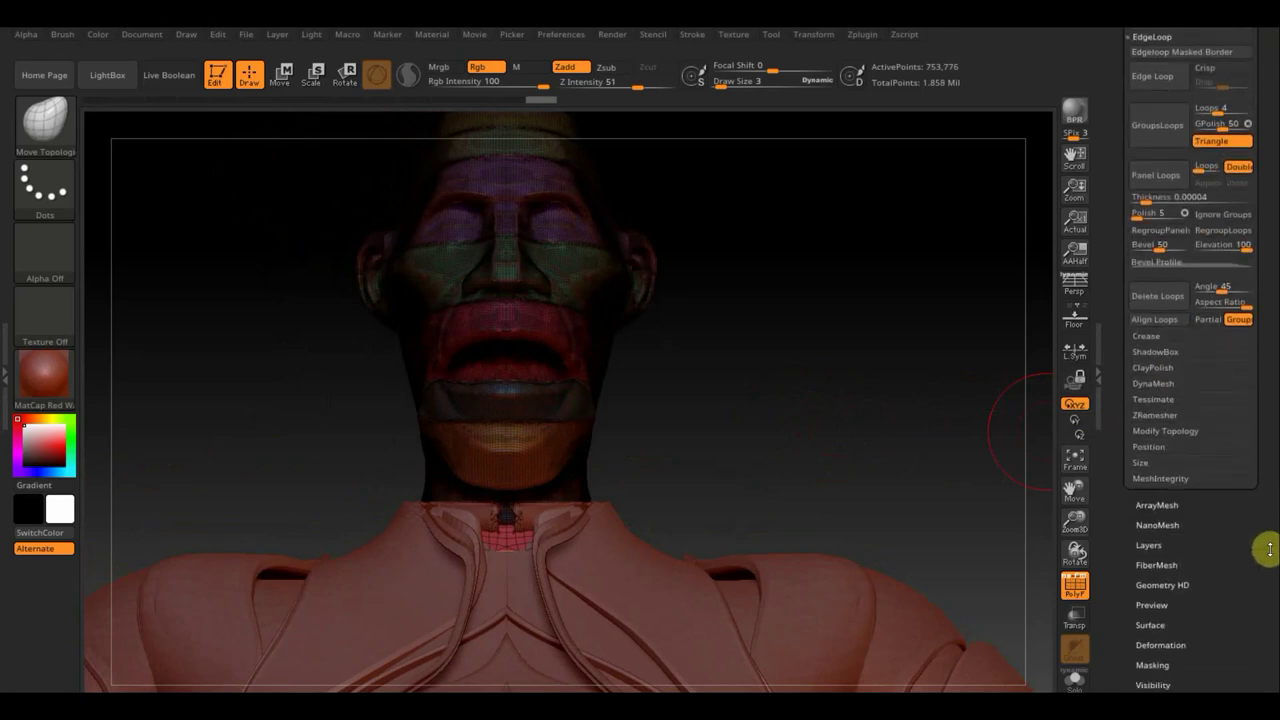
left_click_drag(1247, 583, 1246, 459)
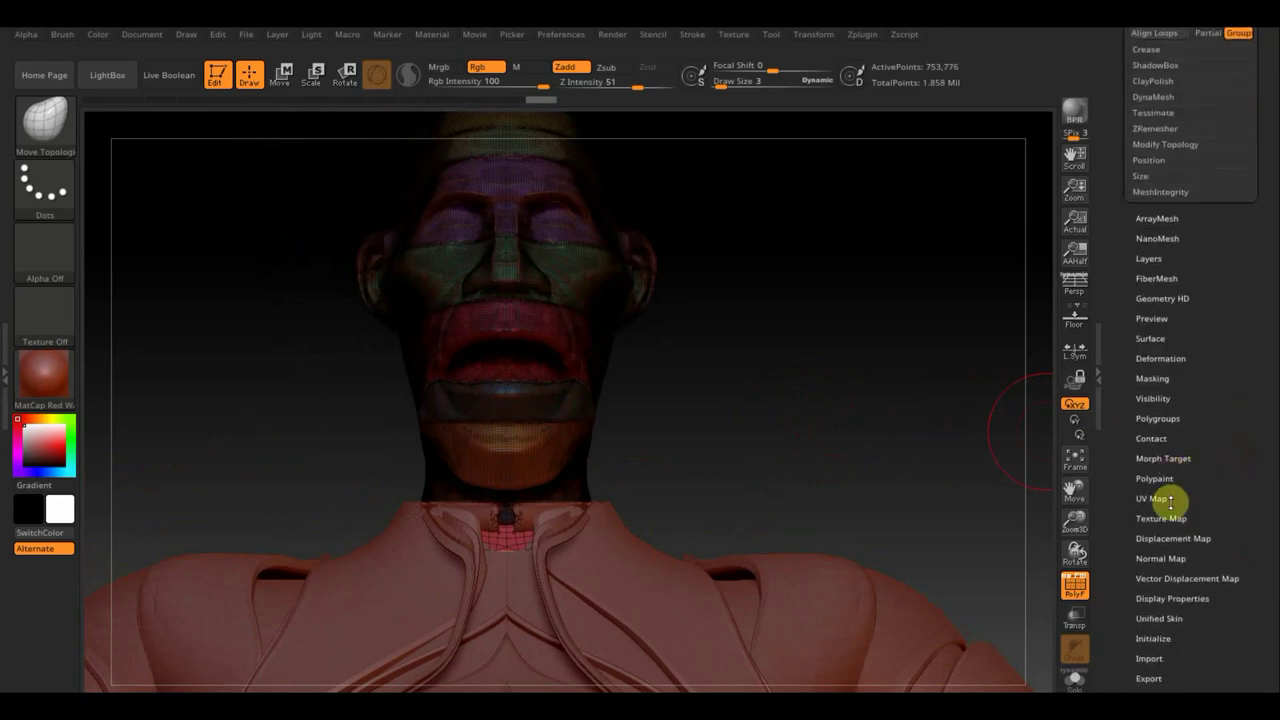
left_click(1162, 418)
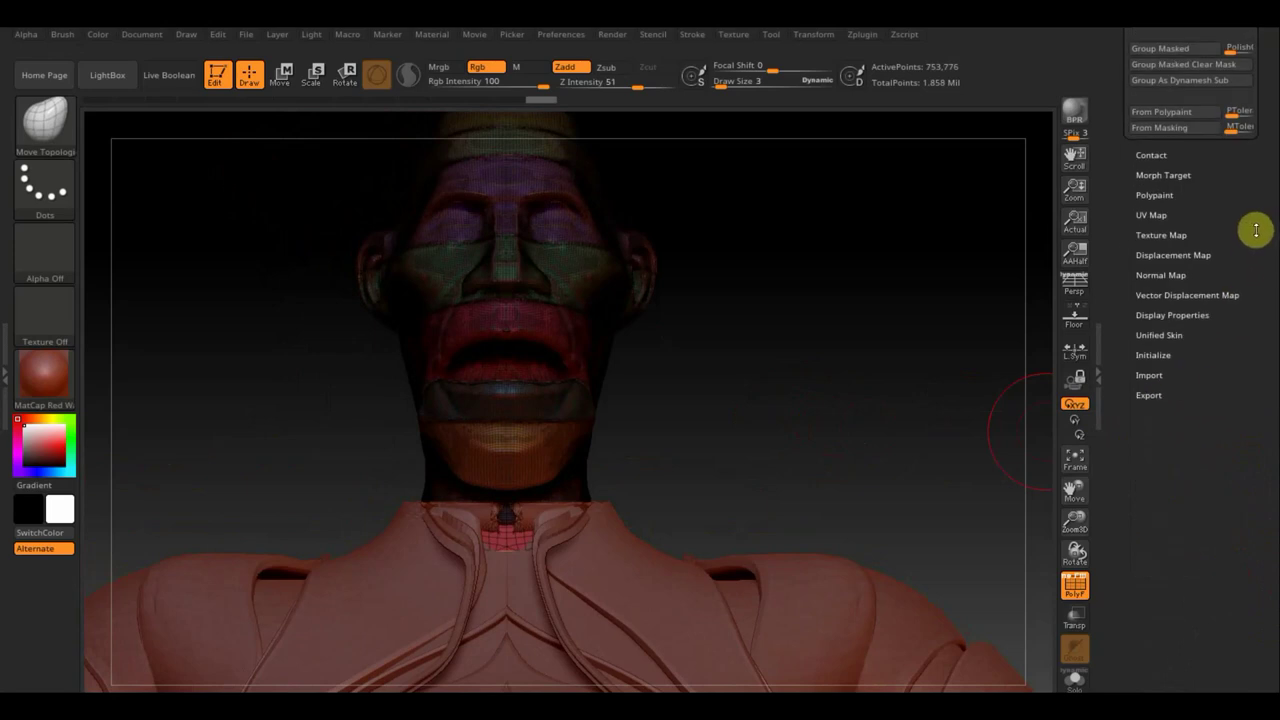
left_click_drag(1257, 229, 1249, 374)
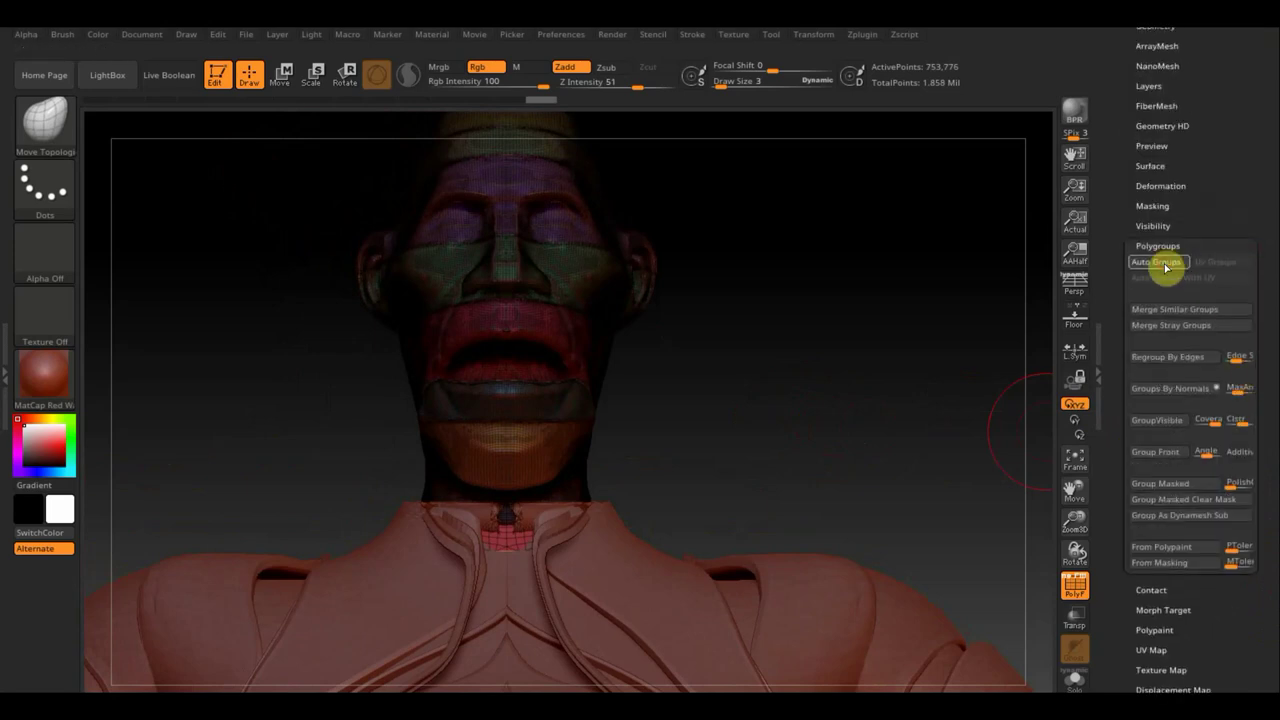
- Turn the head to a side view and bring up the brush library
left_click_drag(823, 357, 848, 361)
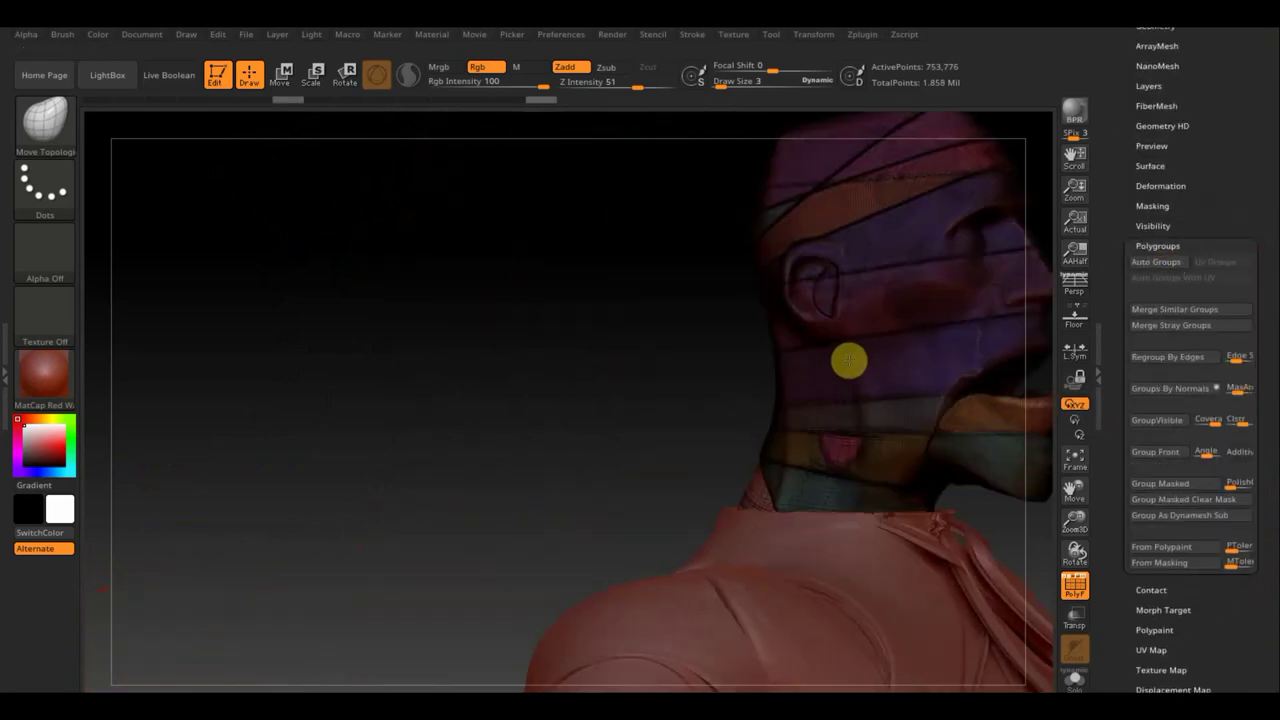
mouse_move(669, 374)
left_mouse_down()
mouse_move(606, 386)
mouse_move(194, 360)
left_mouse_up()
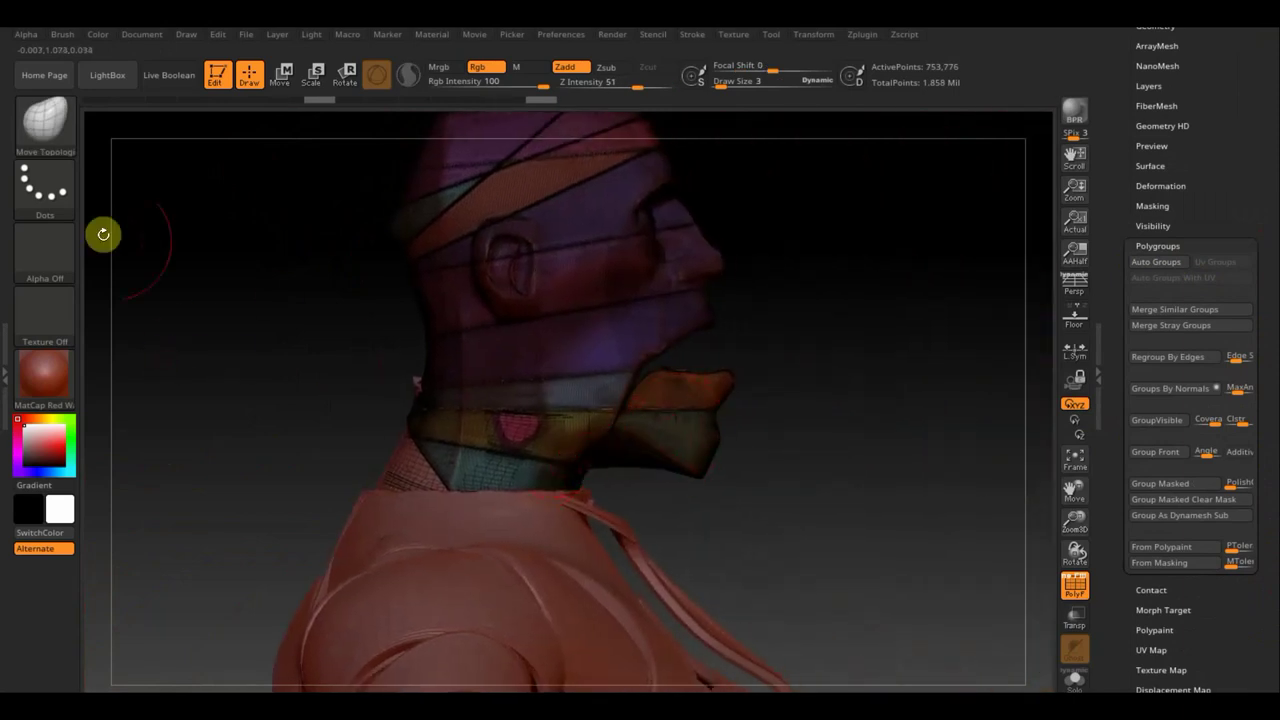
left_click(55, 122)
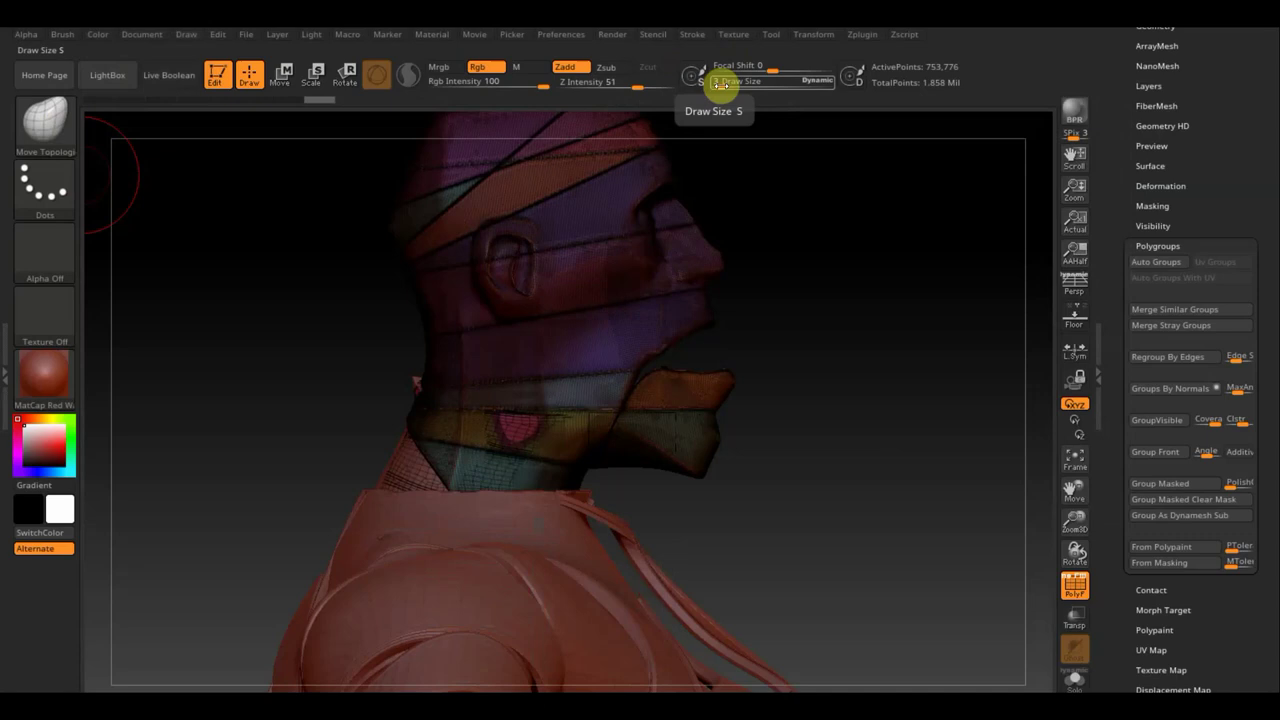
- Set Draw Size to 3 and rotate the head to a three-quarter view
left_click_drag(720, 85, 720, 91)
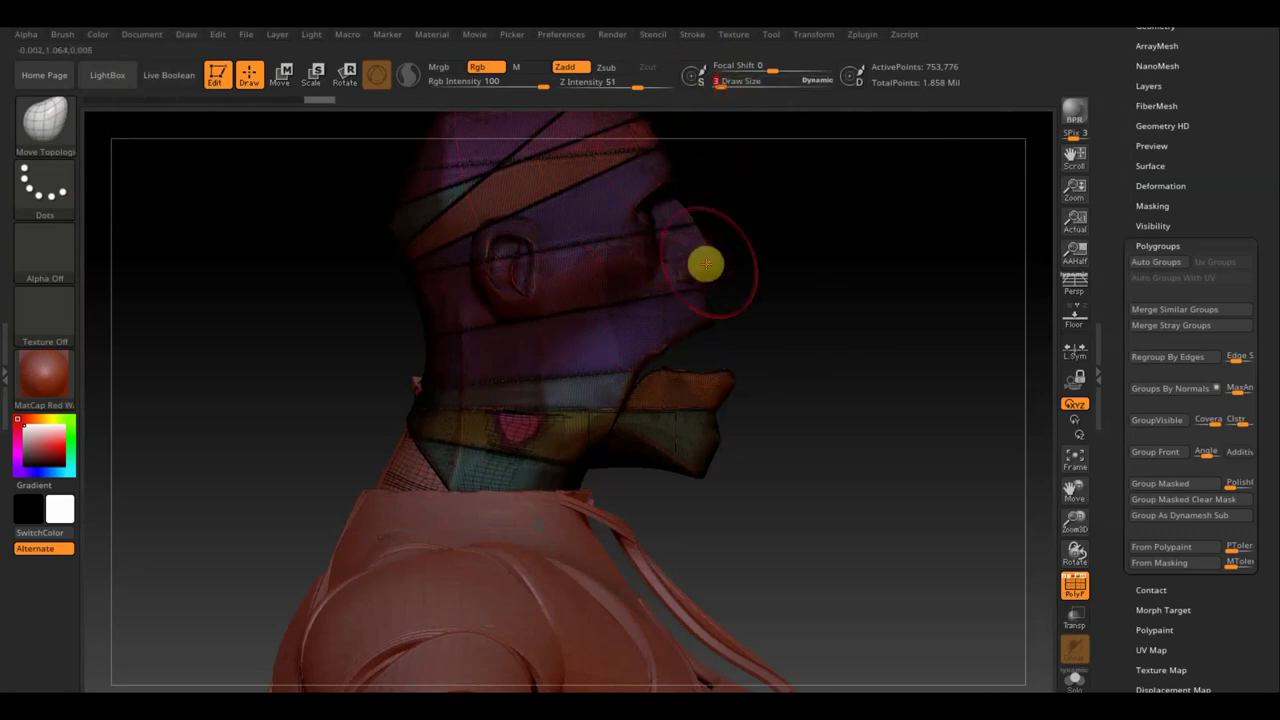
left_click_drag(686, 251, 697, 240)
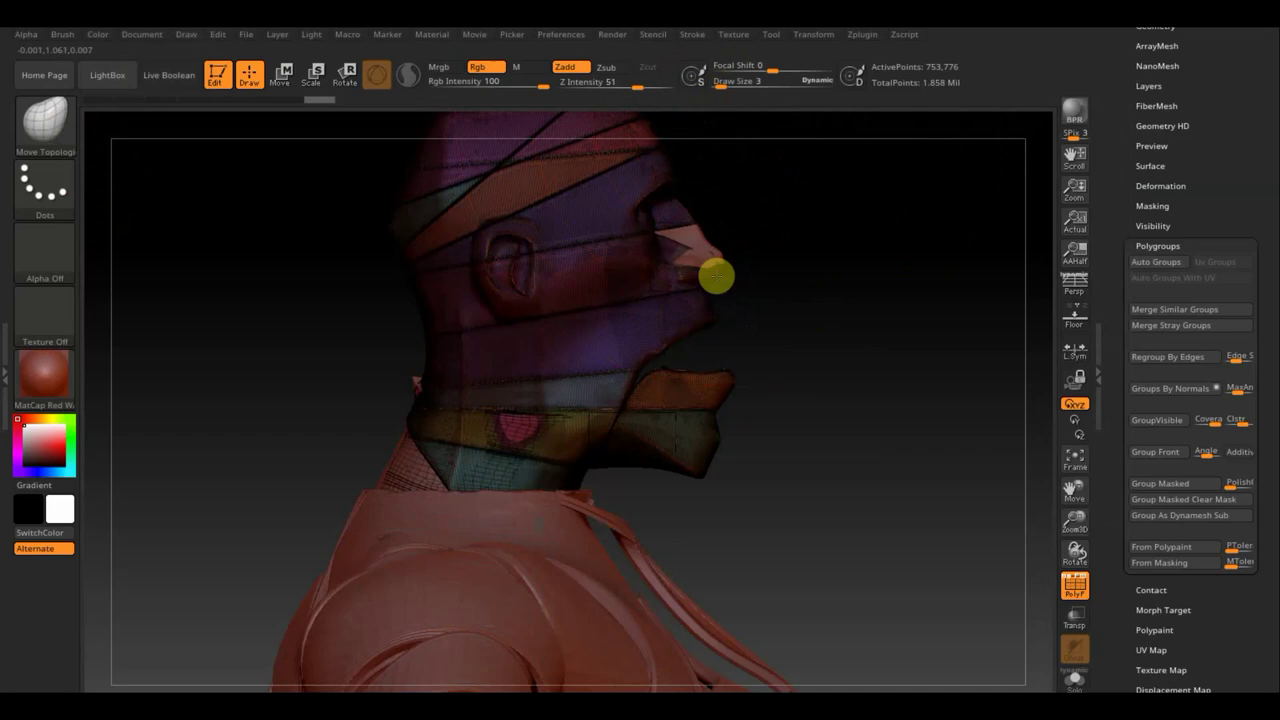
mouse_move(889, 286)
left_mouse_down()
mouse_move(803, 297)
mouse_move(680, 270)
left_mouse_up()
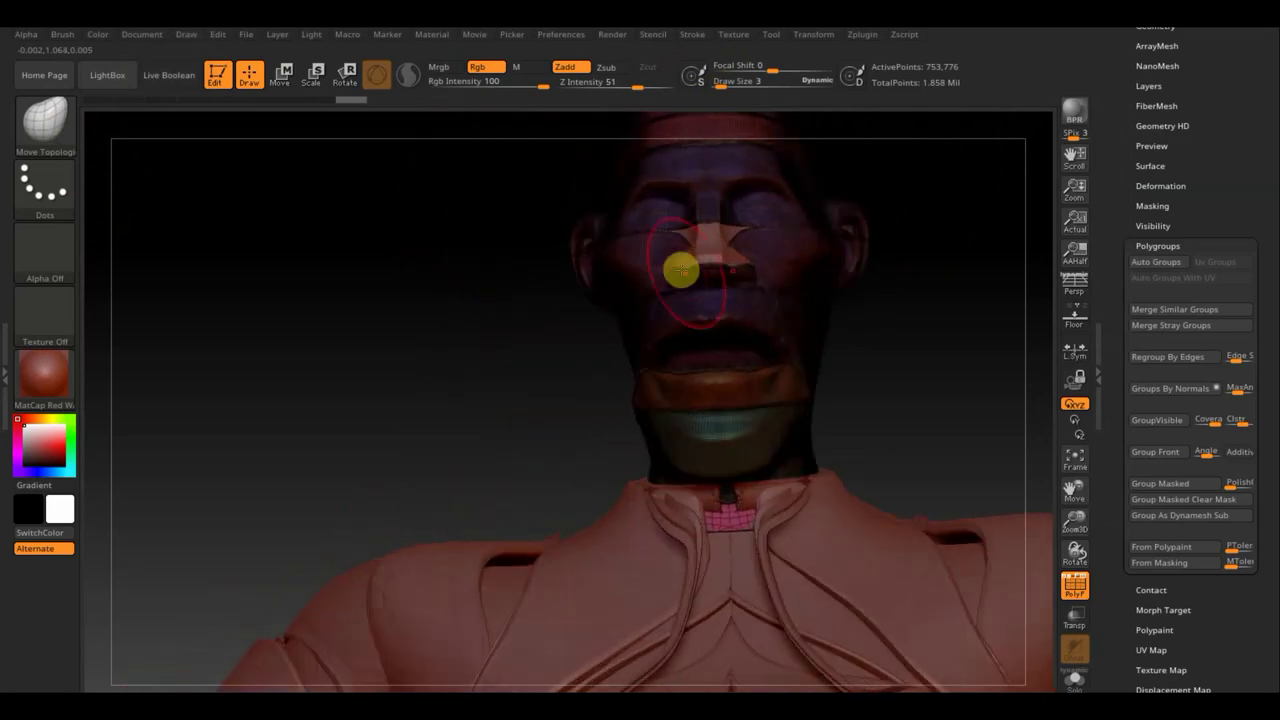
left_click_drag(863, 337, 829, 320)
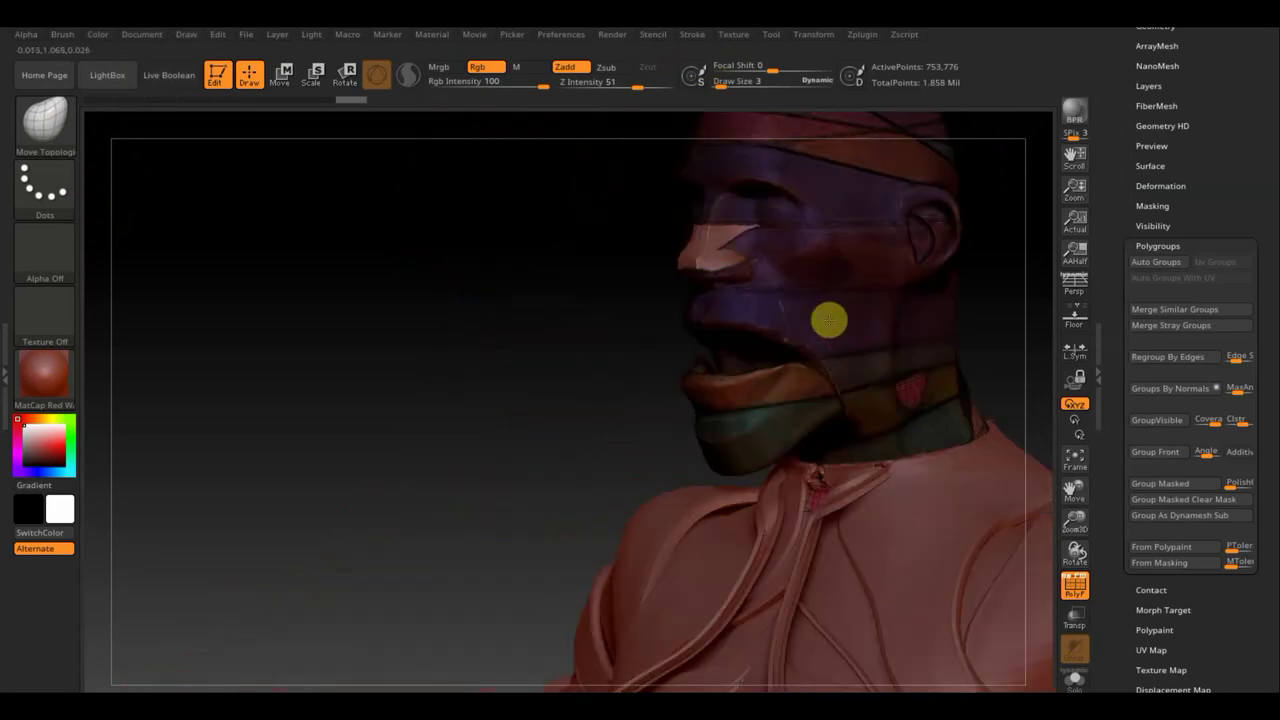
- Pull the bandage strips around the nose, eyes, mouth and jaw into face-hugging folds
key("ctrl")
left_click(829, 317, "ctrl")
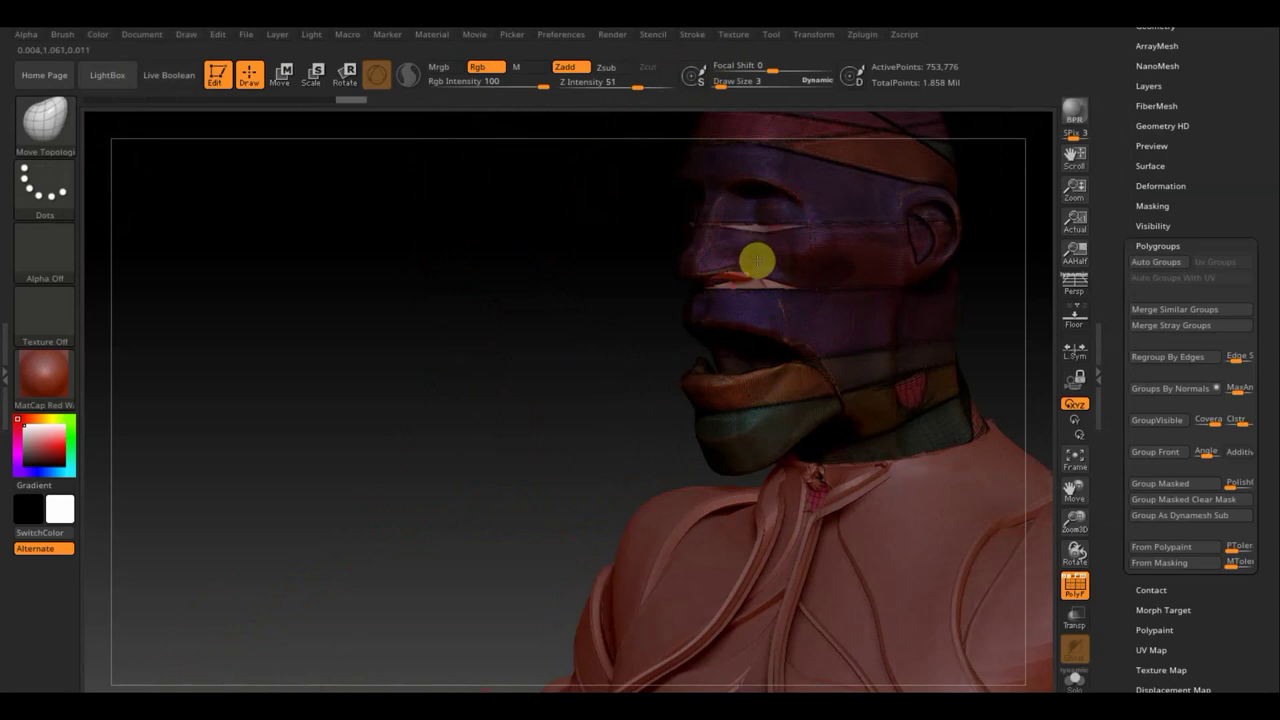
mouse_move(757, 261)
left_mouse_down()
mouse_move(748, 277)
mouse_move(807, 242)
mouse_move(843, 274)
mouse_move(869, 260)
mouse_move(874, 231)
mouse_move(897, 289)
mouse_move(926, 229)
mouse_move(943, 297)
mouse_move(786, 320)
mouse_move(752, 305)
mouse_move(760, 249)
mouse_move(704, 314)
left_mouse_up()
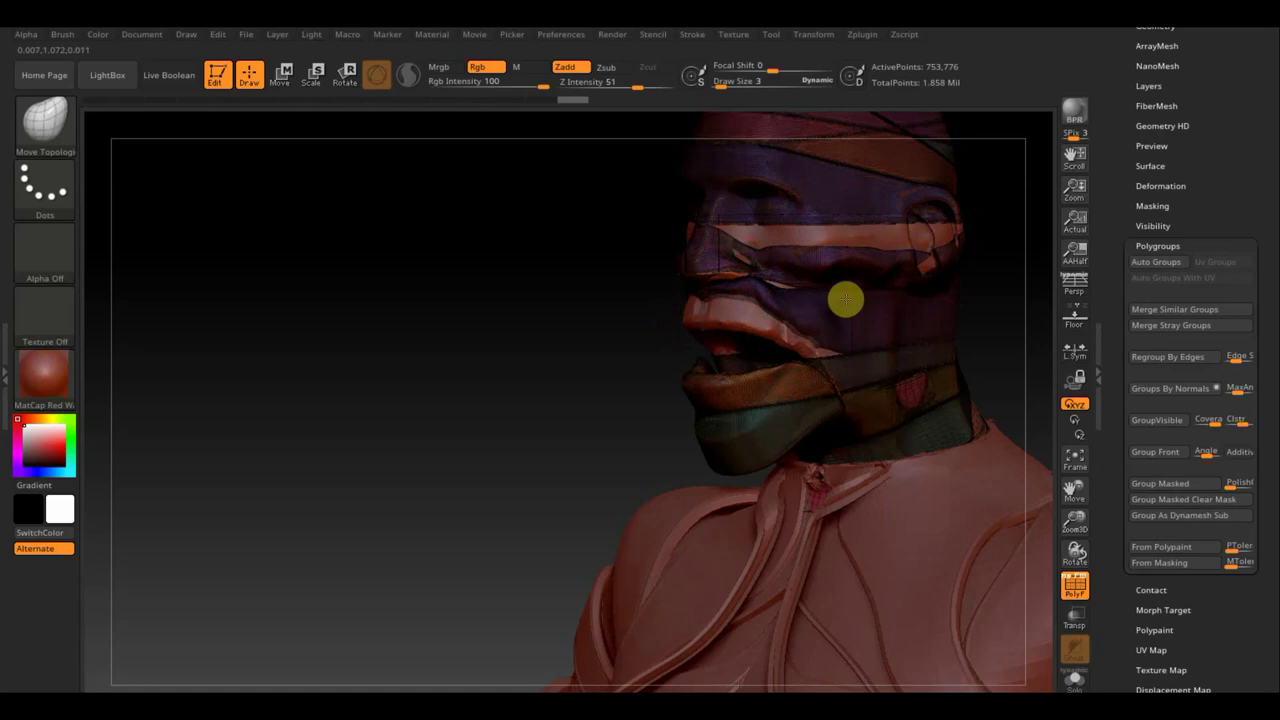
left_click_drag(831, 334, 822, 345)
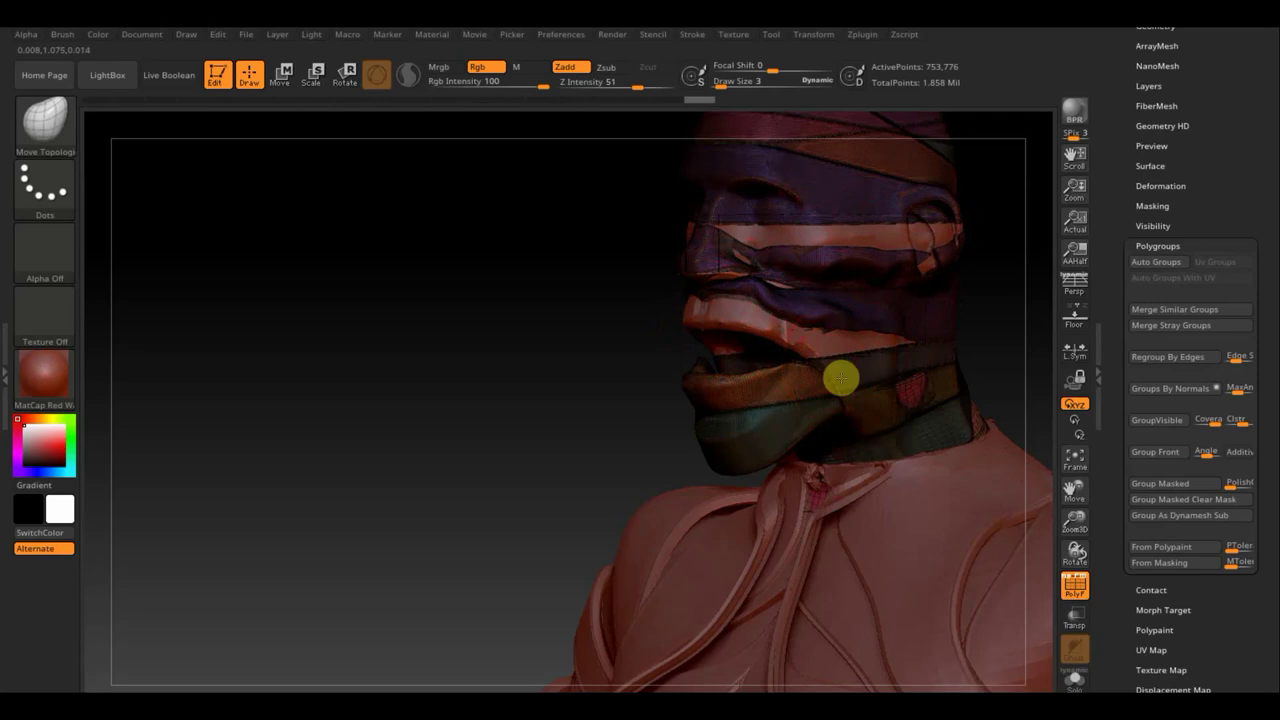
left_click_drag(841, 378, 853, 410)
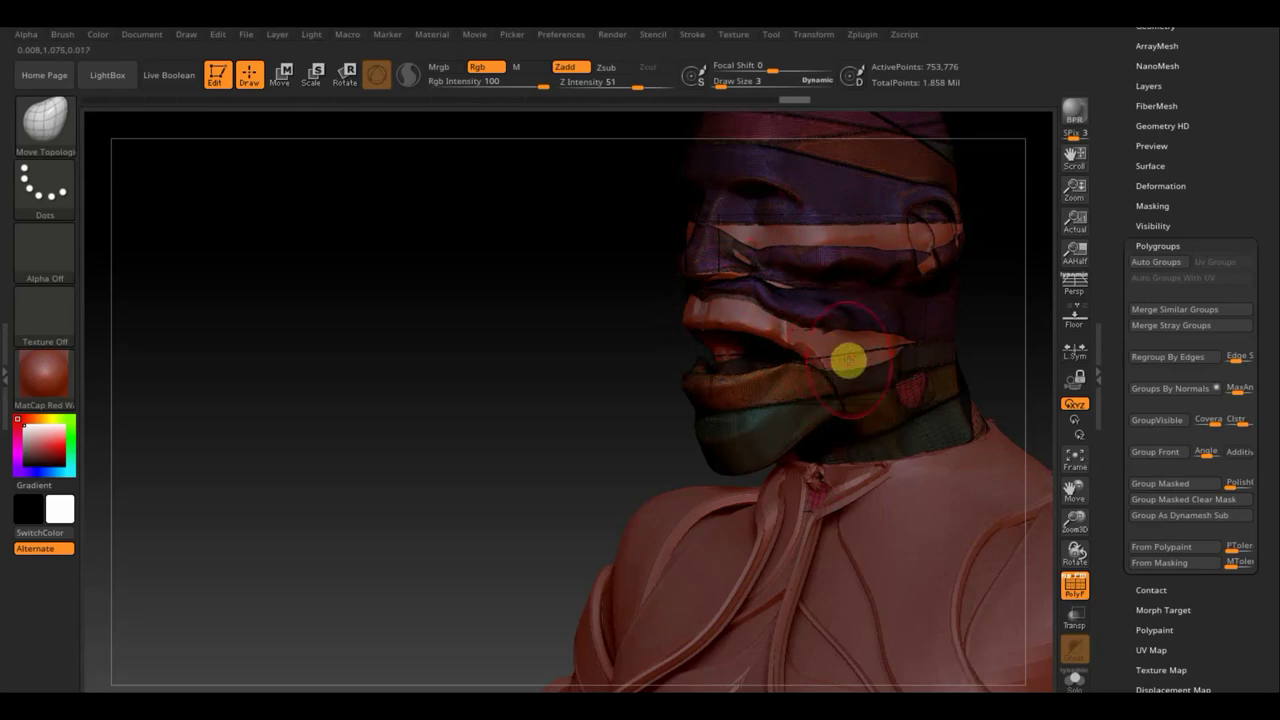
key("ctrl+shift")
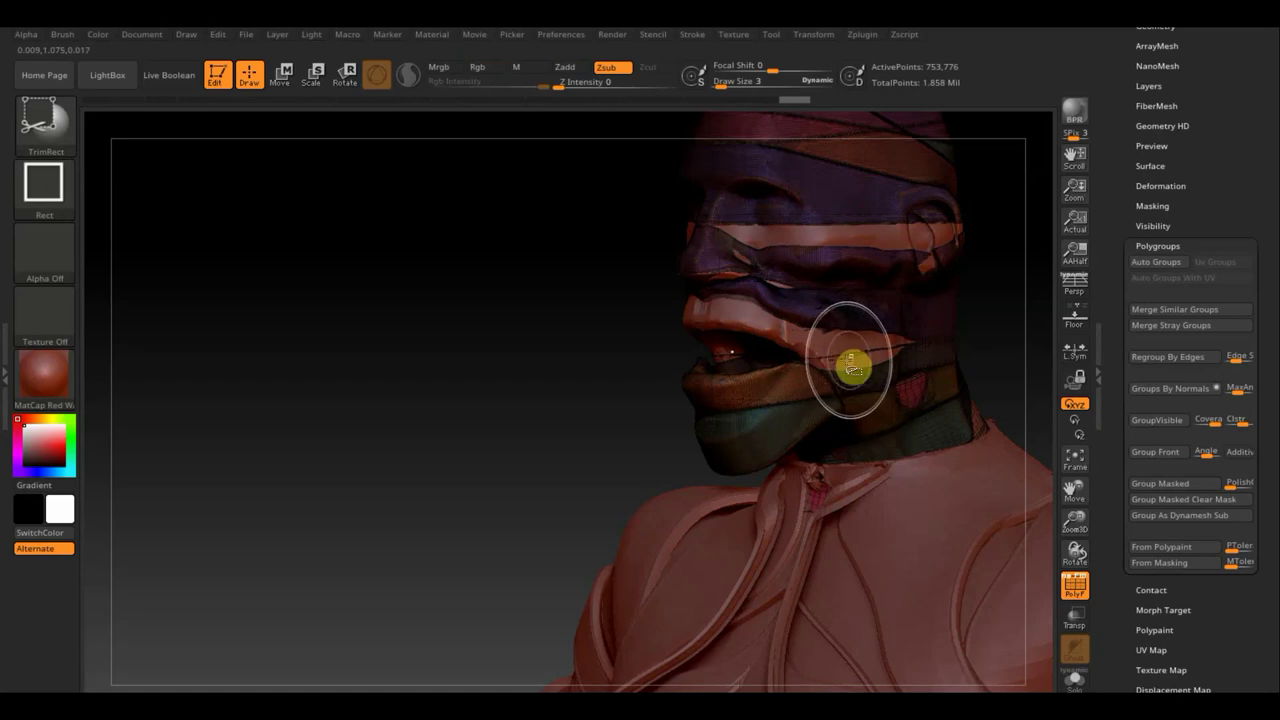
- Hide a small 4,836-point head polygroup, then rotate to inspect face and chin
left_click(726, 355, "ctrl+shift")
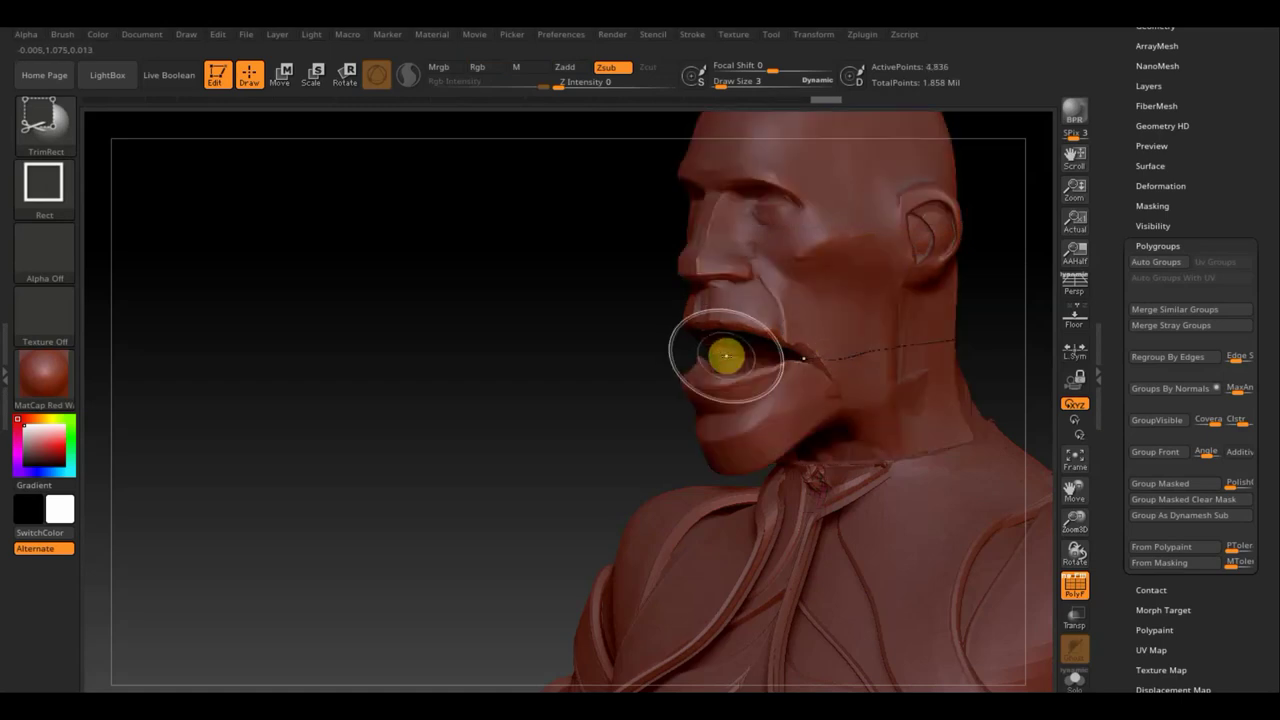
left_click(726, 355, "ctrl+shift")
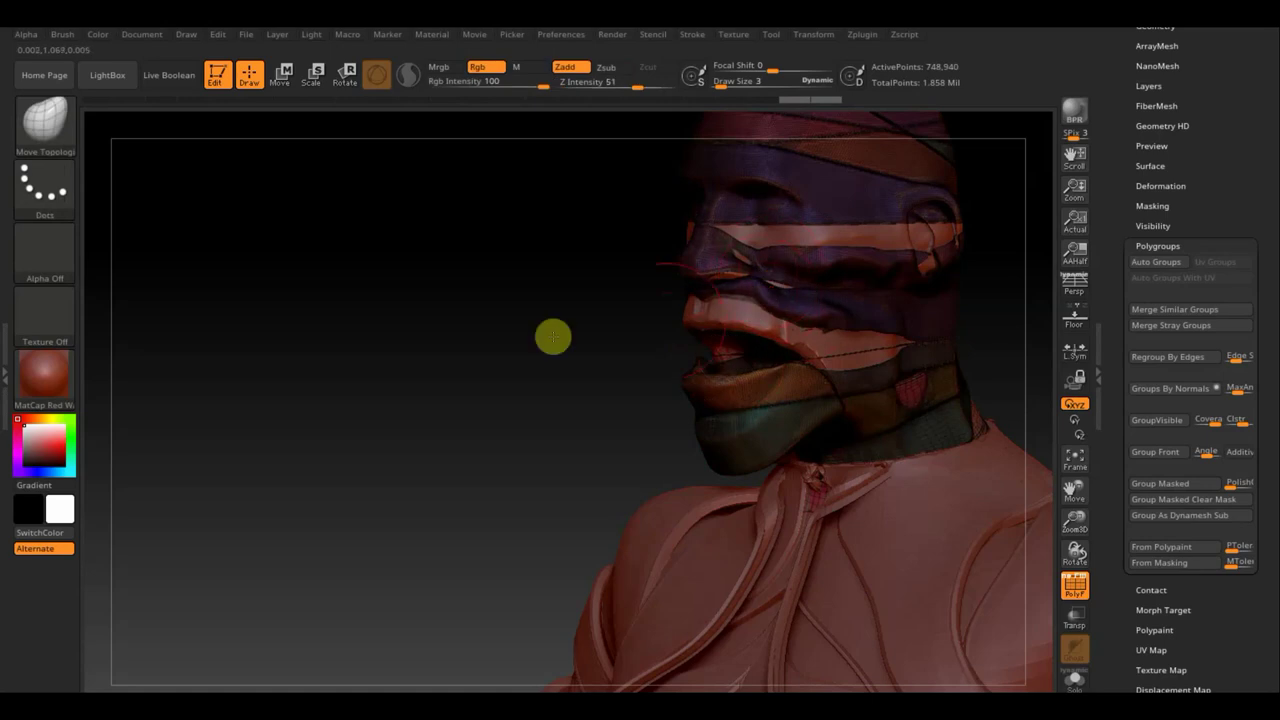
mouse_move(553, 337)
left_mouse_down()
mouse_move(531, 323)
mouse_move(486, 337)
mouse_move(614, 275)
left_mouse_up()
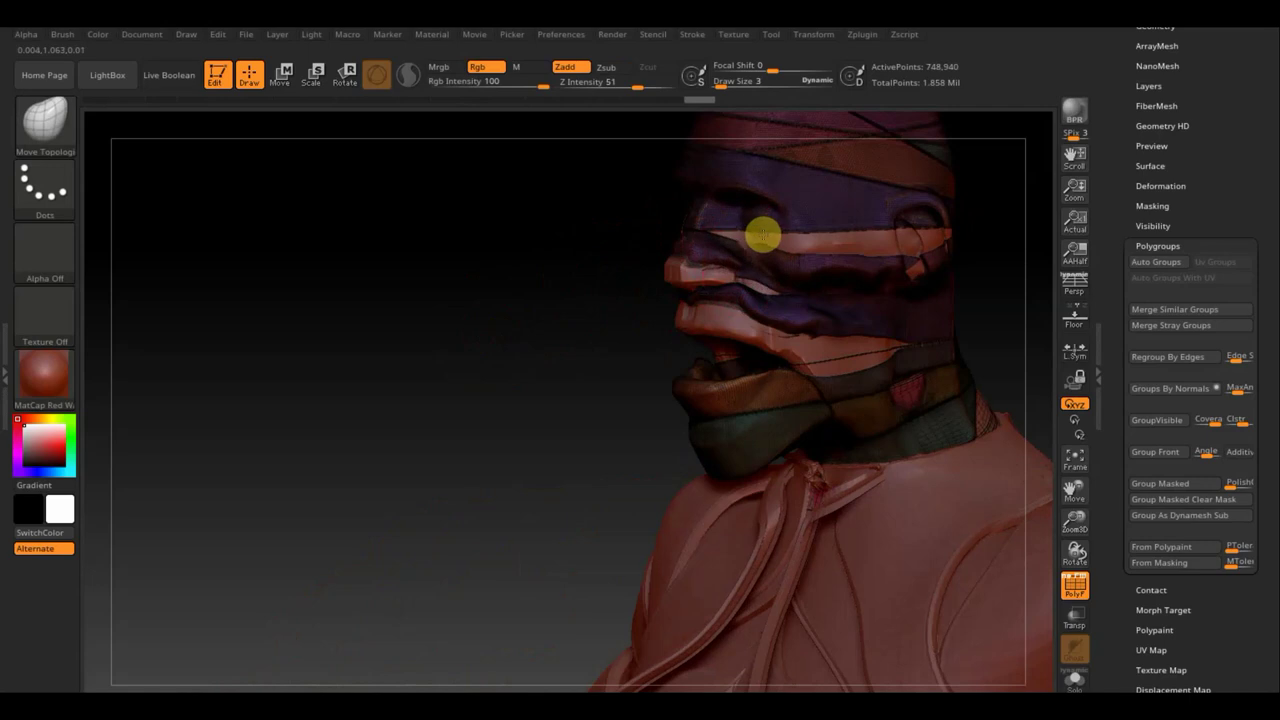
left_click_drag(589, 246, 631, 251)
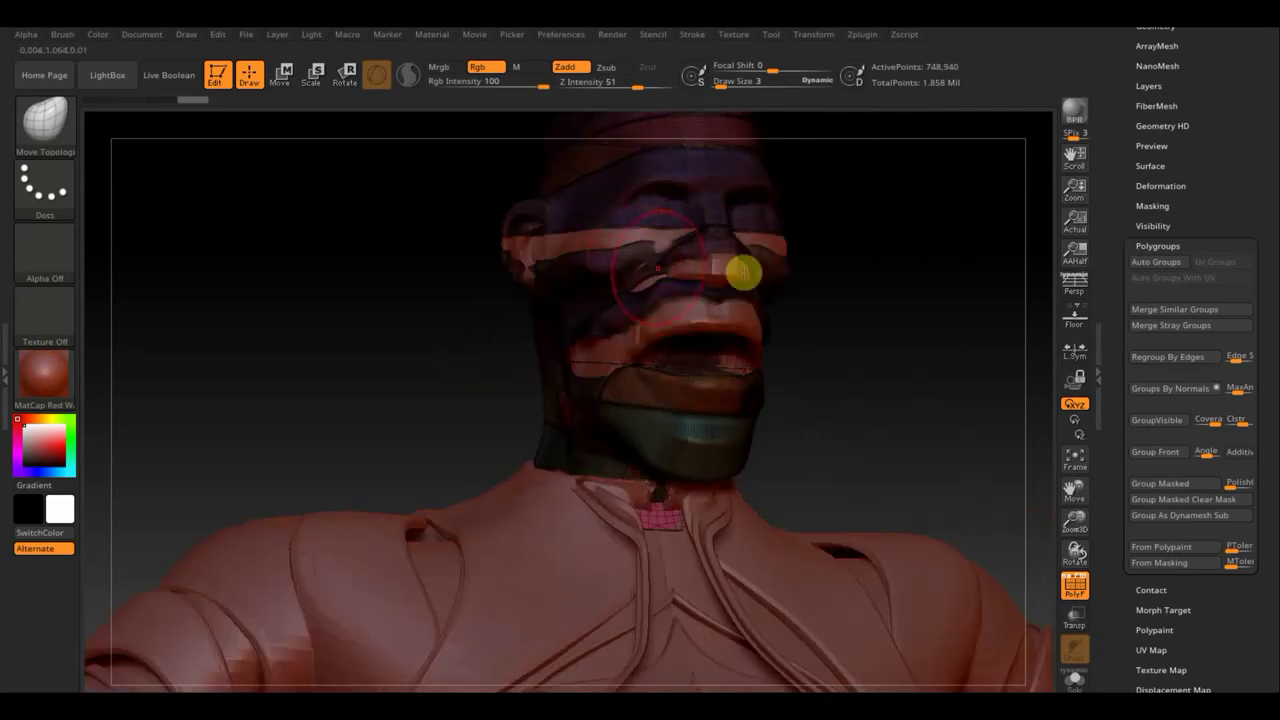
mouse_move(820, 289)
left_mouse_down()
mouse_move(809, 271)
mouse_move(655, 260)
left_mouse_up()
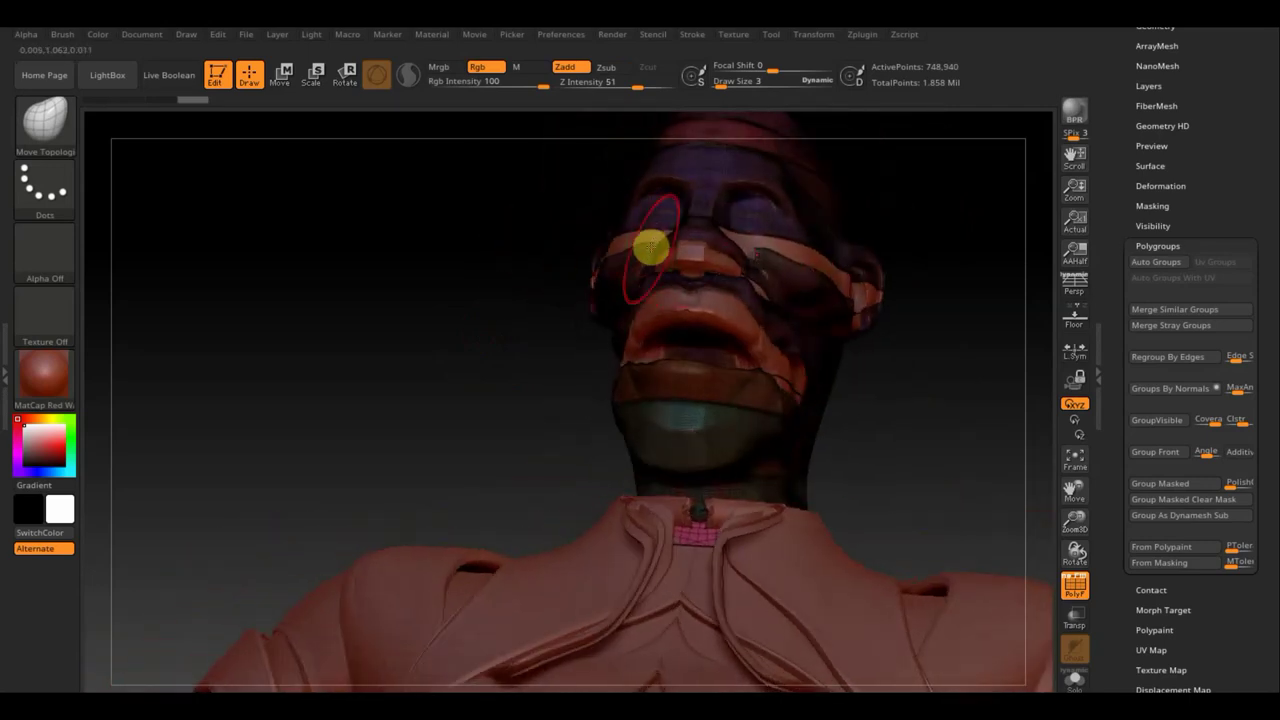
left_click(754, 283)
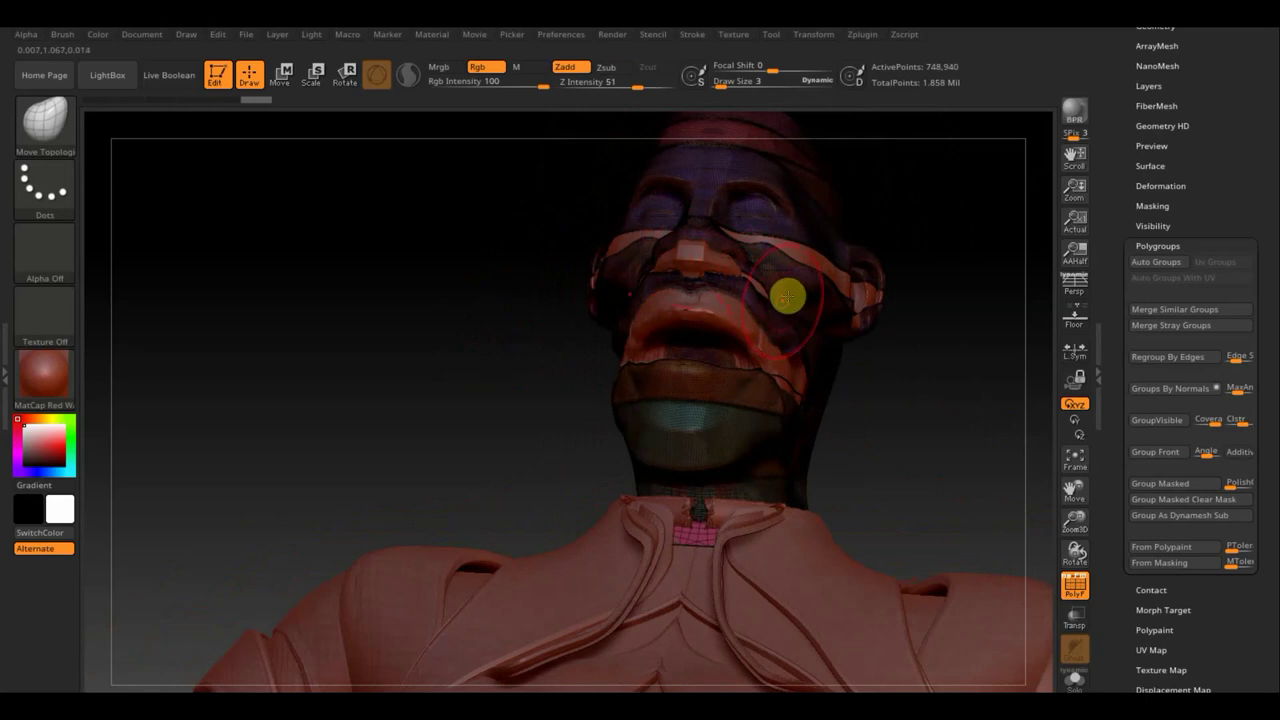
- Resize the brush and pull the brow bandage up and outward
left_click(738, 232)
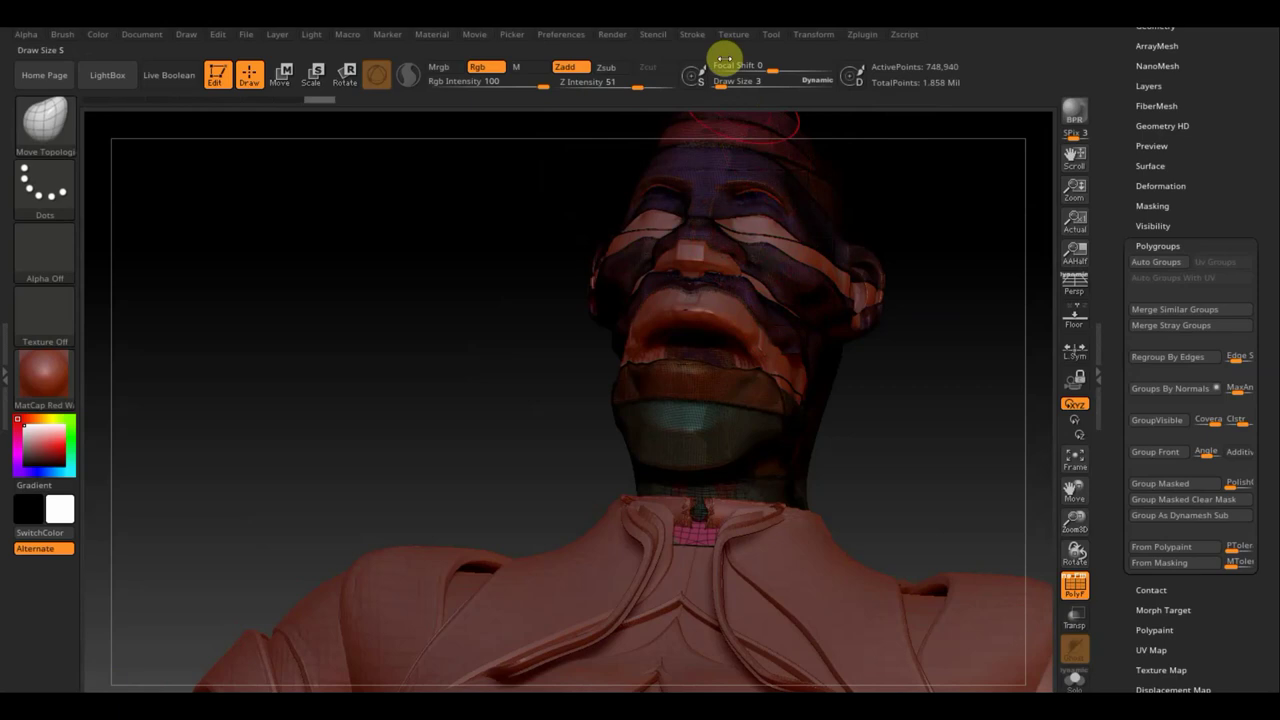
left_click_drag(720, 84, 722, 89)
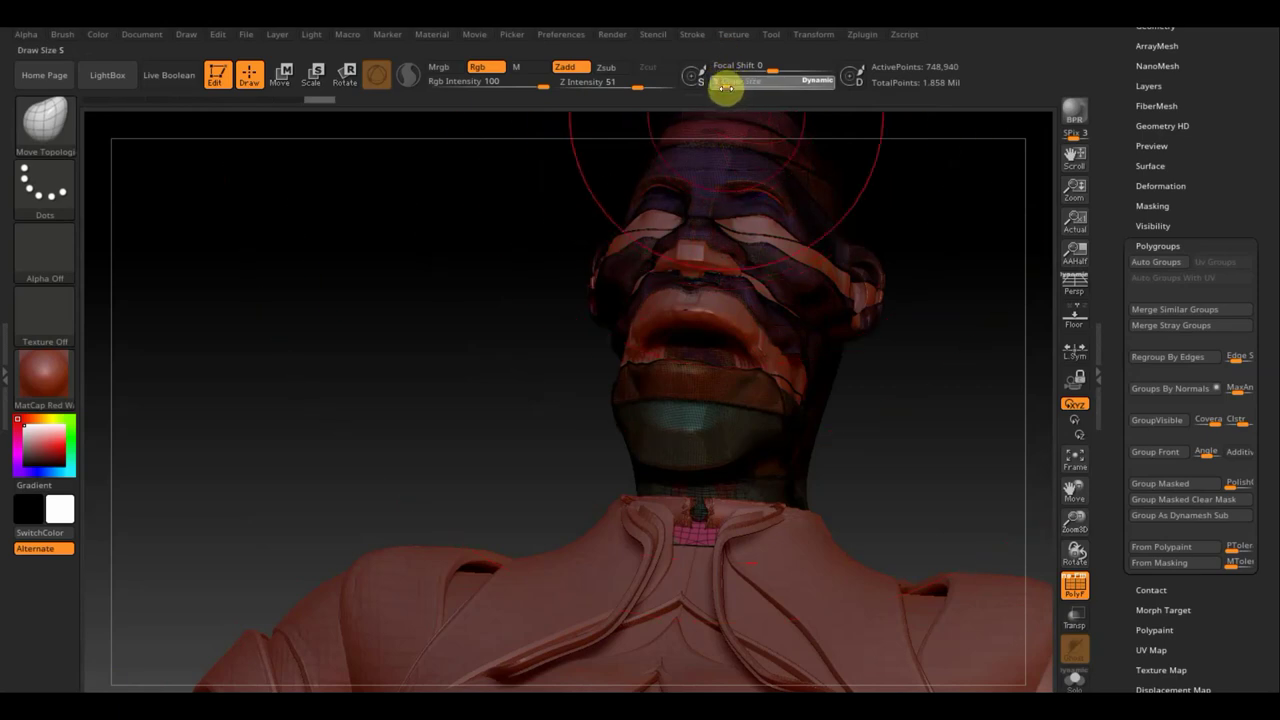
right_click_drag(857, 246, 706, 225)
mouse_move(702, 221)
left_mouse_down()
mouse_move(723, 214)
mouse_move(732, 169)
mouse_move(803, 223)
mouse_move(849, 205)
mouse_move(906, 286)
mouse_move(871, 254)
mouse_move(893, 233)
mouse_move(969, 314)
mouse_move(931, 363)
left_mouse_up()
right_click_drag(931, 363, 904, 295)
mouse_move(904, 295)
left_mouse_down()
mouse_move(903, 263)
mouse_move(893, 268)
mouse_move(931, 226)
mouse_move(900, 249)
left_mouse_up()
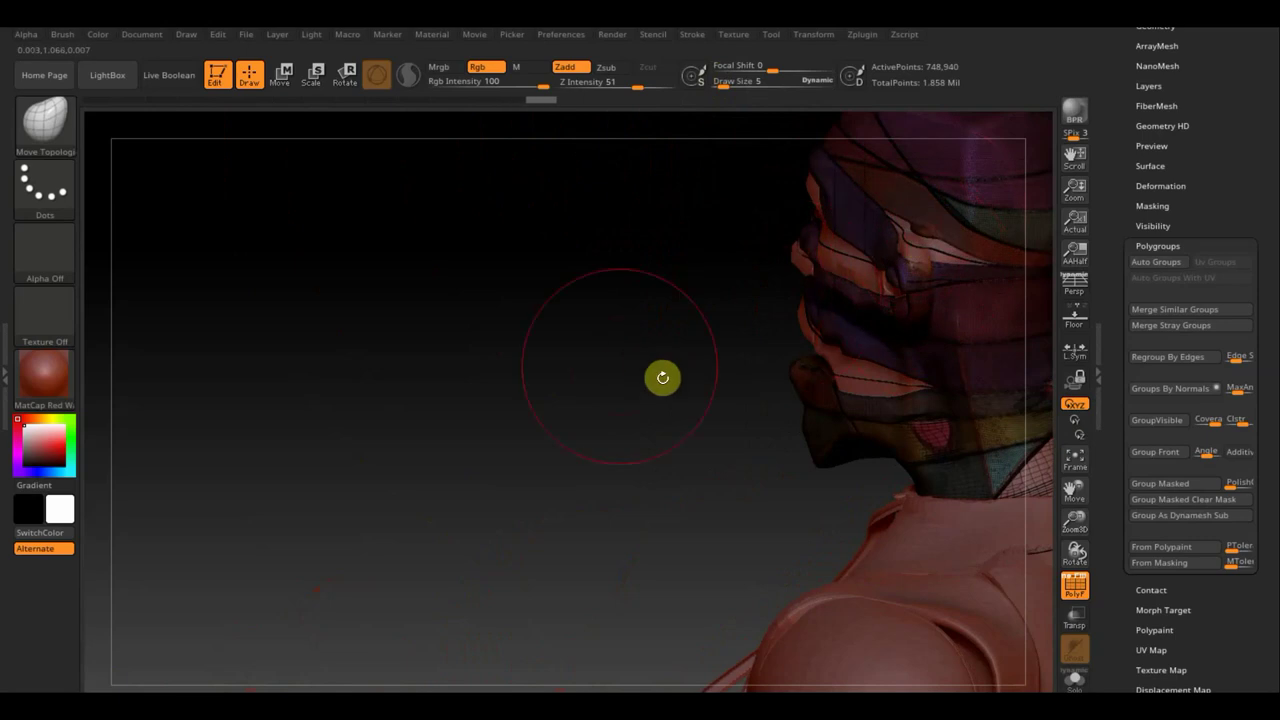
- Drag the jaw bandage down and push the lower lip and chin upward
mouse_move(905, 430)
left_mouse_down()
mouse_move(932, 484)
mouse_move(964, 469)
left_mouse_up()
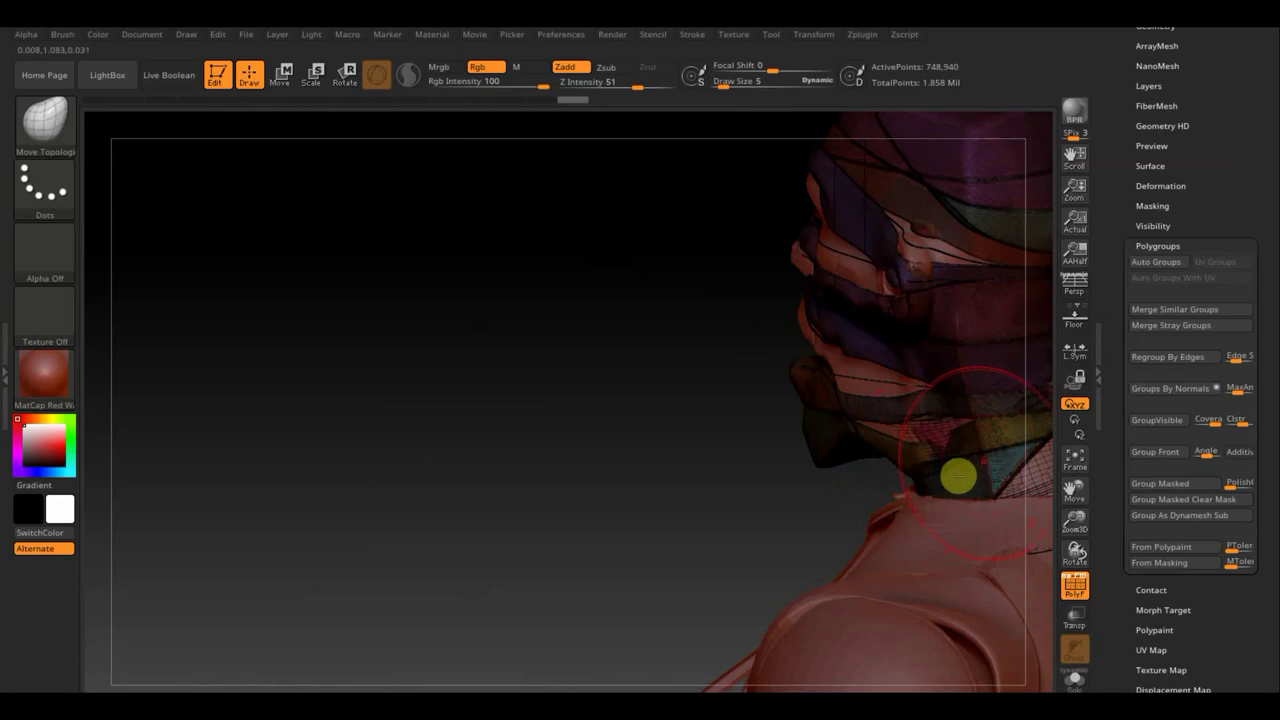
right_click_drag(860, 466, 891, 451)
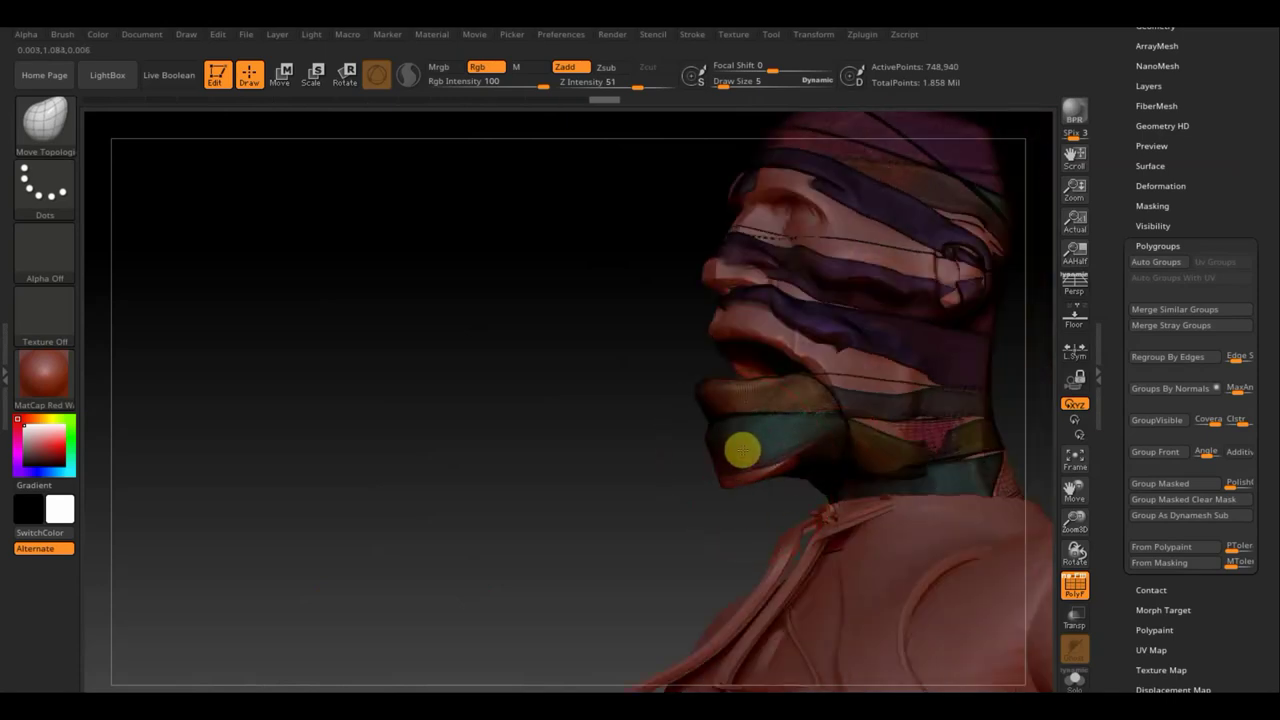
left_click_drag(742, 451, 732, 426)
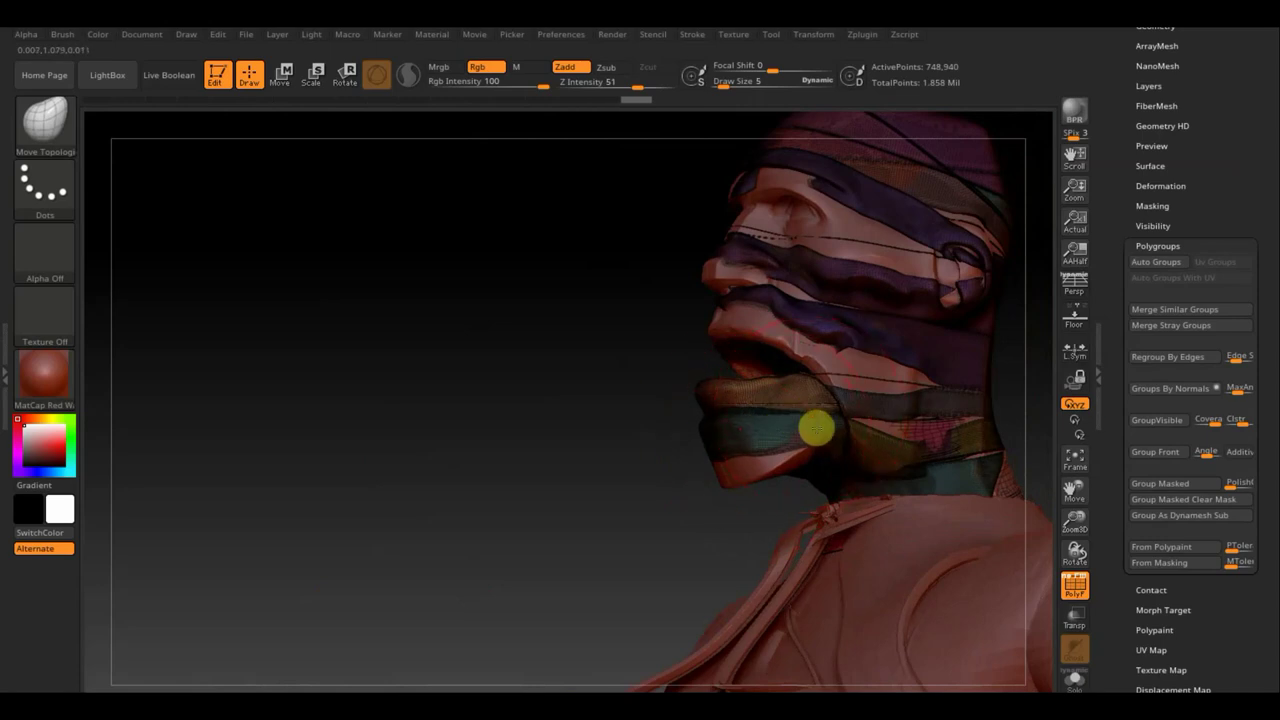
left_click_drag(822, 450, 789, 423)
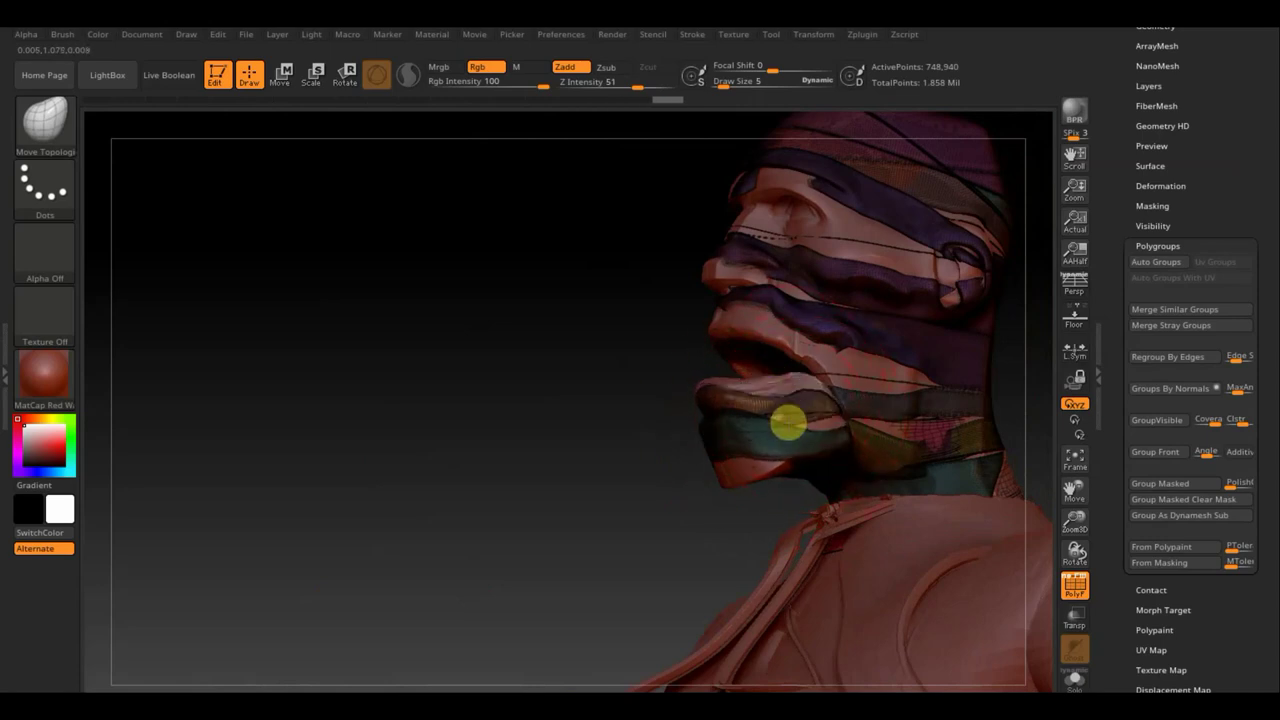
left_click_drag(554, 443, 583, 480)
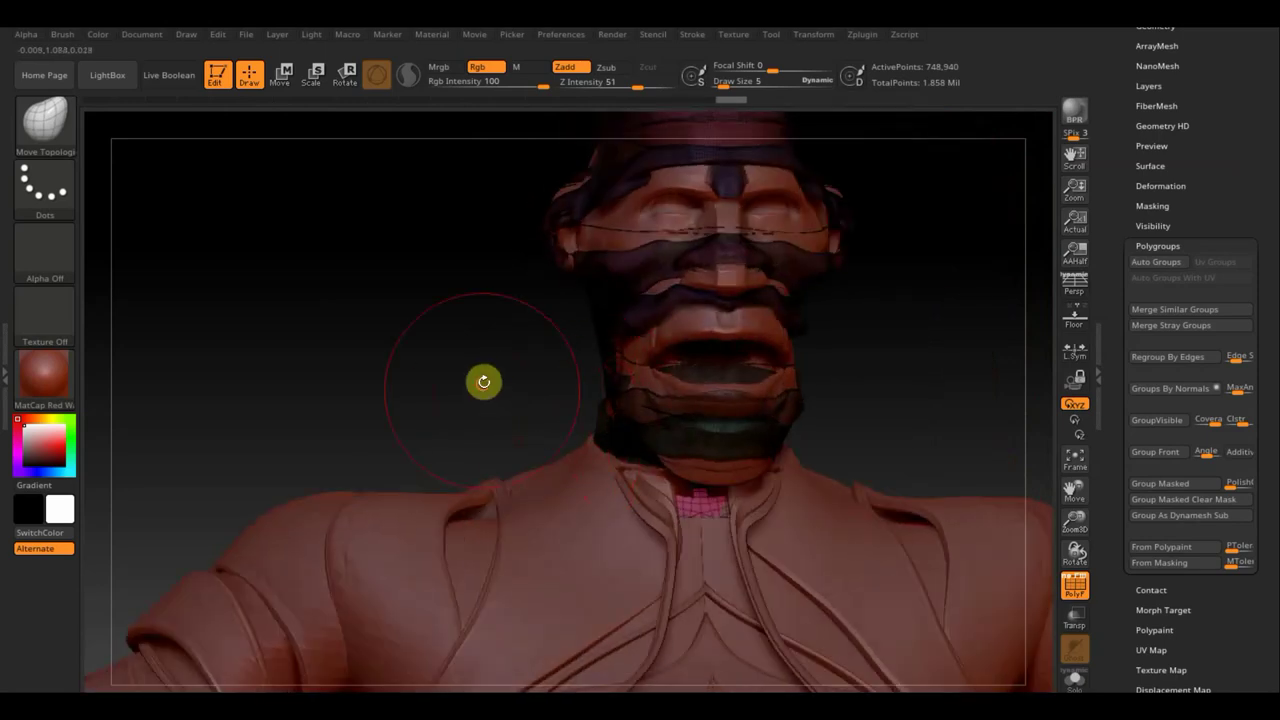
- Orbit around the head, lower Draw Size to 1 and switch to the TrimRect brush
left_click_drag(483, 380, 500, 371)
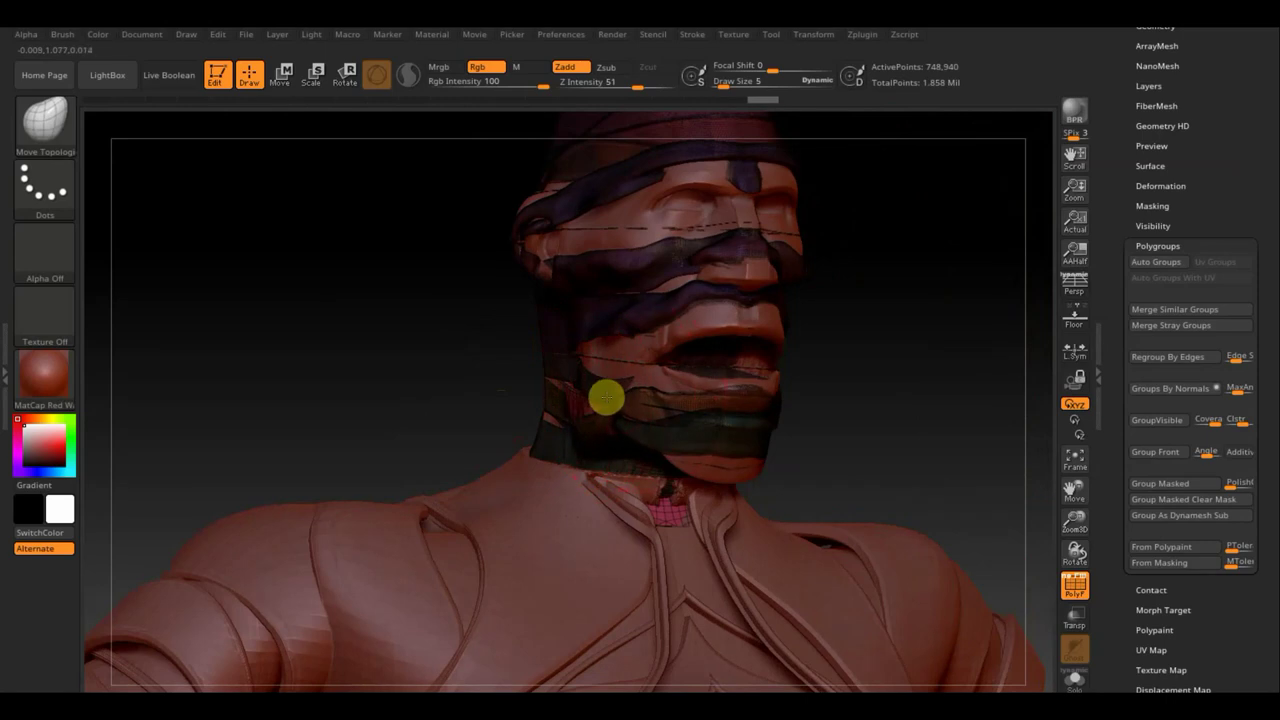
left_click_drag(823, 400, 857, 437)
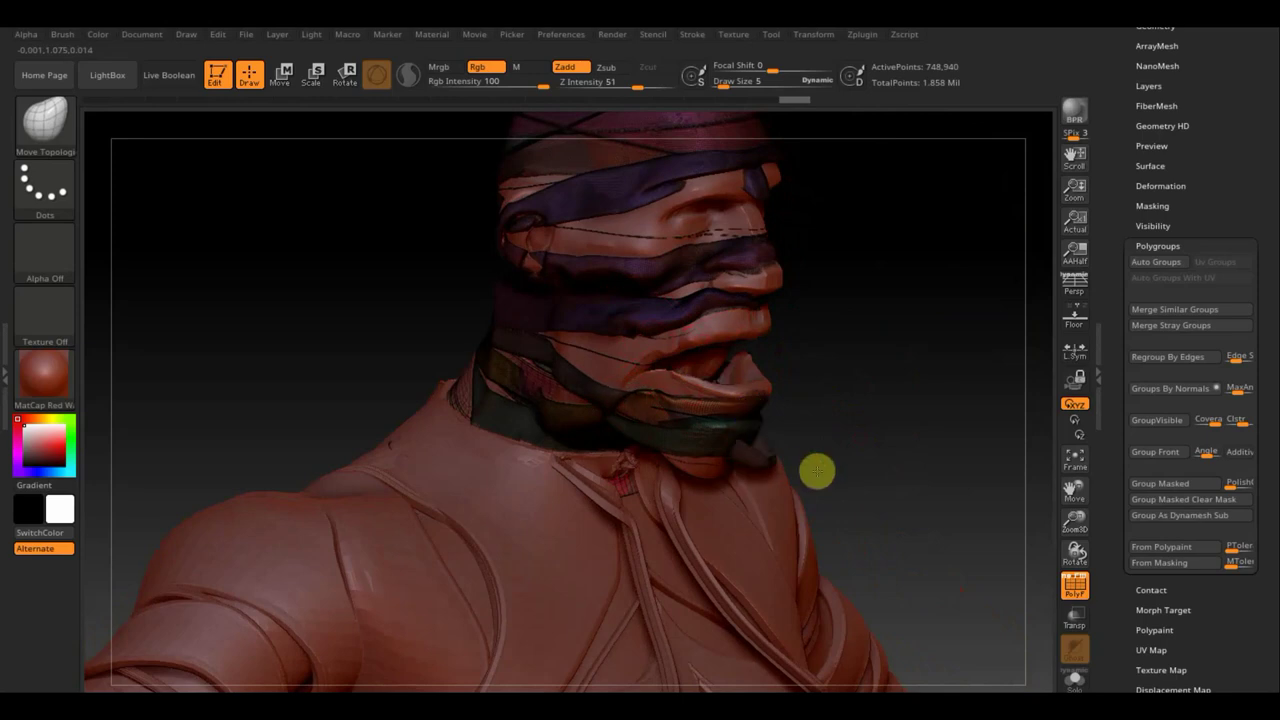
mouse_move(823, 414)
left_mouse_down()
mouse_move(743, 460)
mouse_move(749, 480)
mouse_move(642, 410)
left_mouse_up()
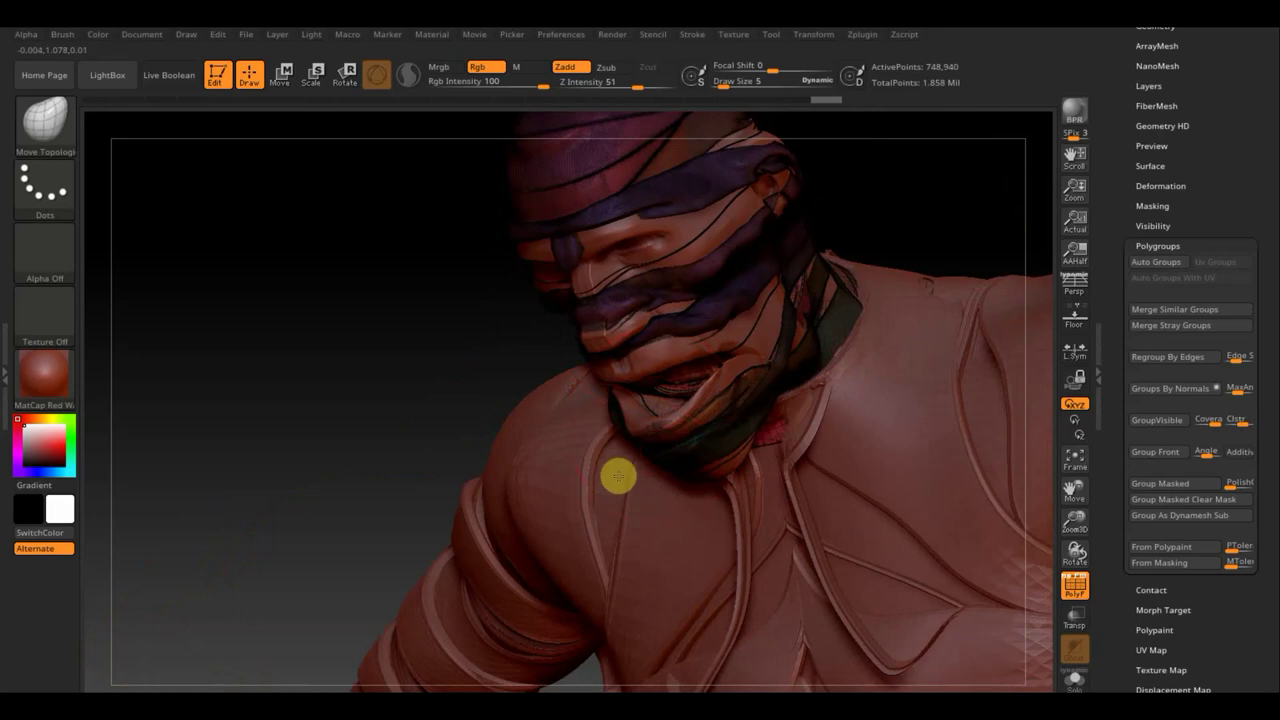
left_click_drag(406, 369, 471, 305)
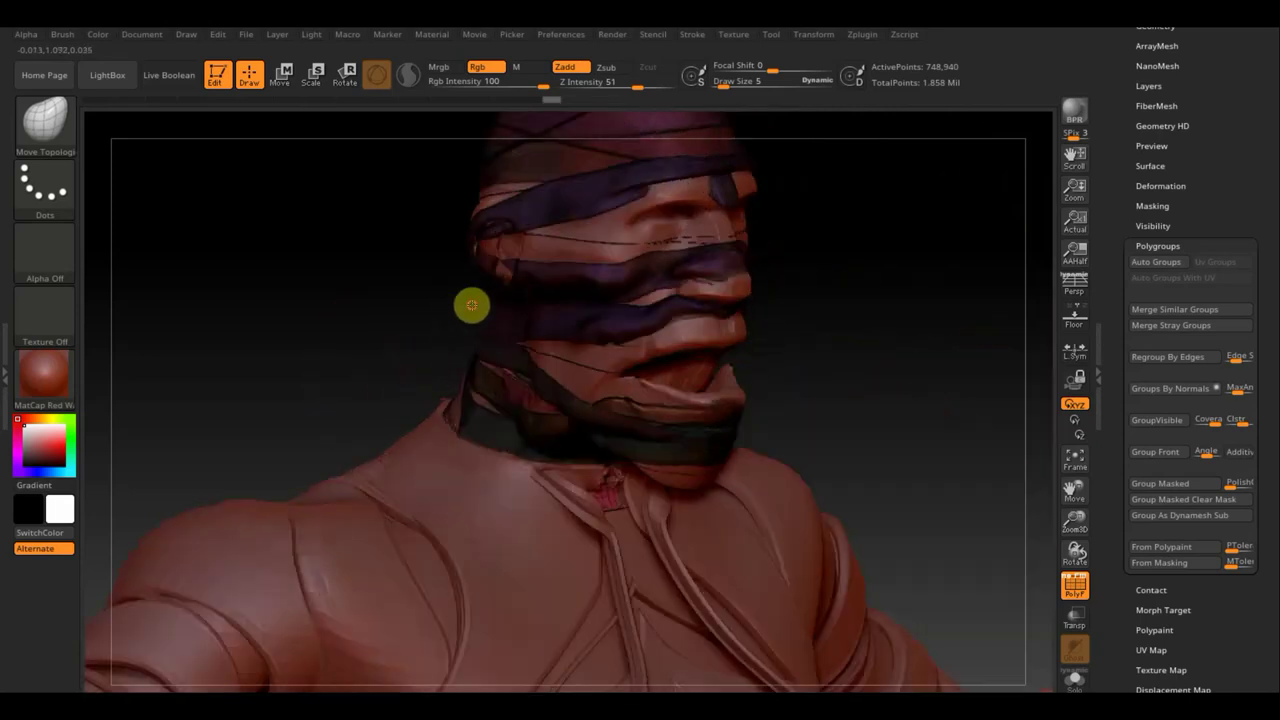
left_click(723, 83)
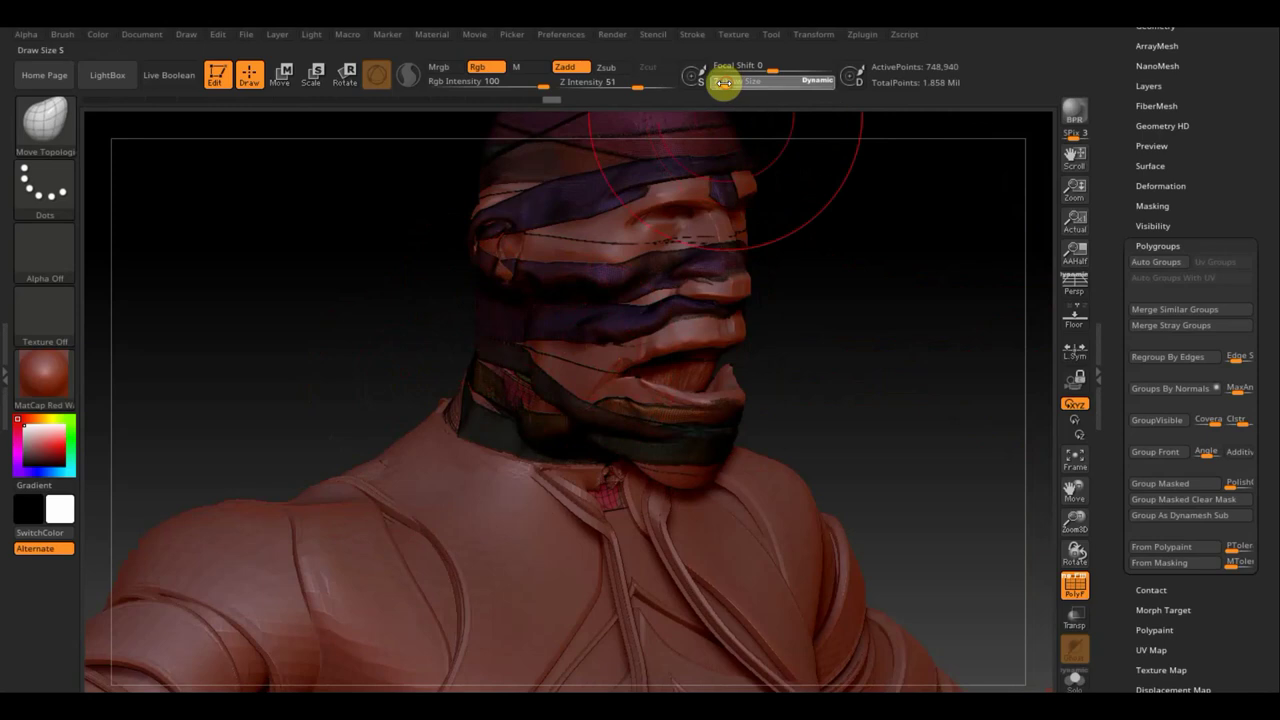
left_click_drag(723, 83, 716, 84)
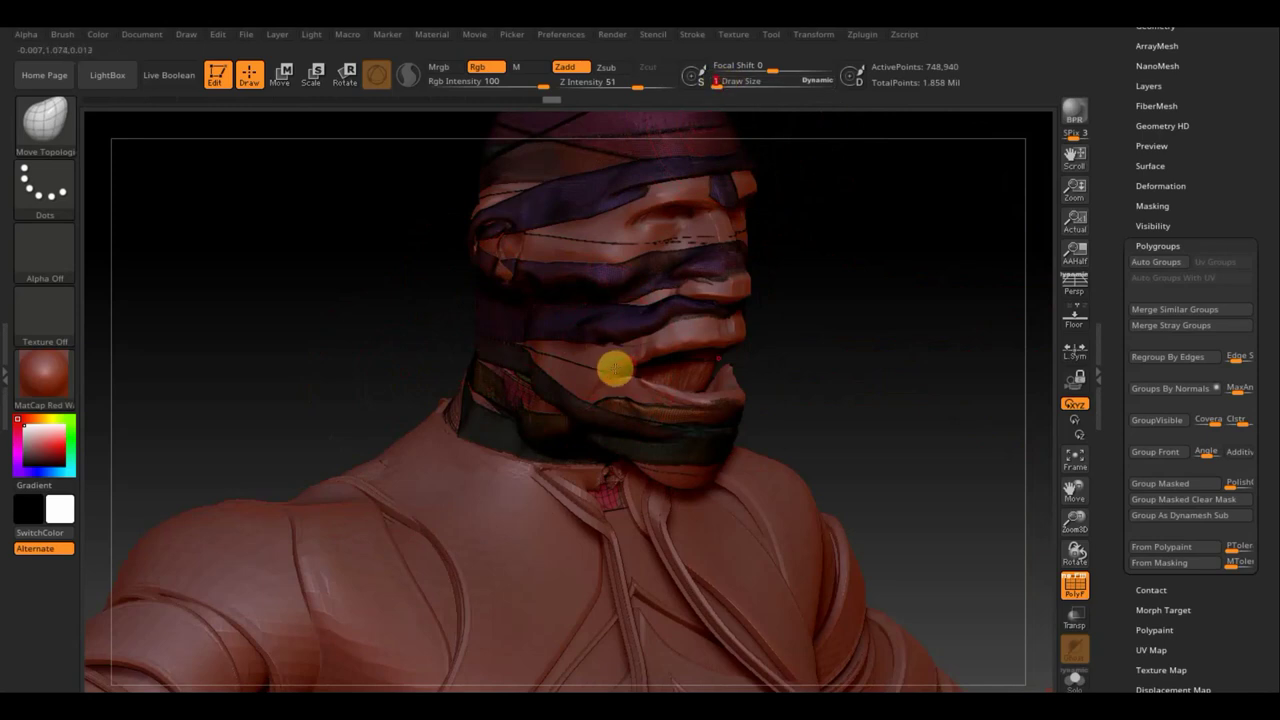
key("ctrl+shift")
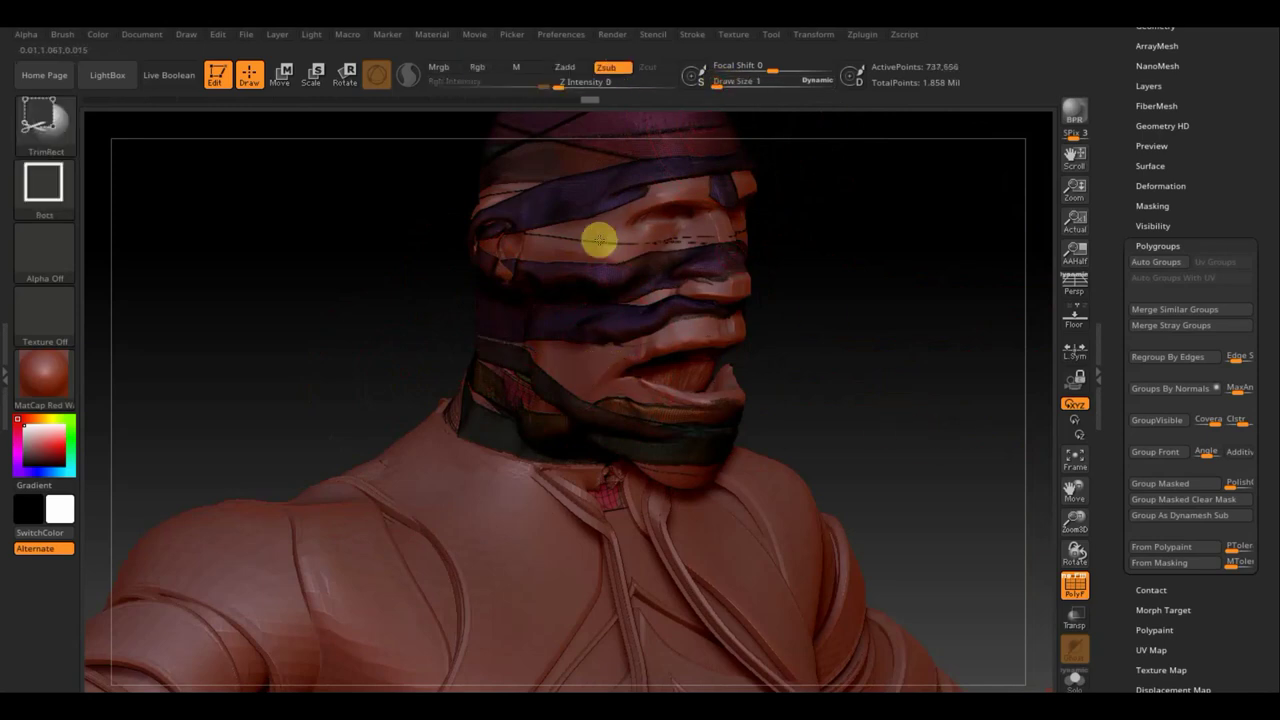
- Trim a rectangle off the eye band, then expand Tool > Geometry > Modify Topology
left_click_drag(598, 240, 689, 277)
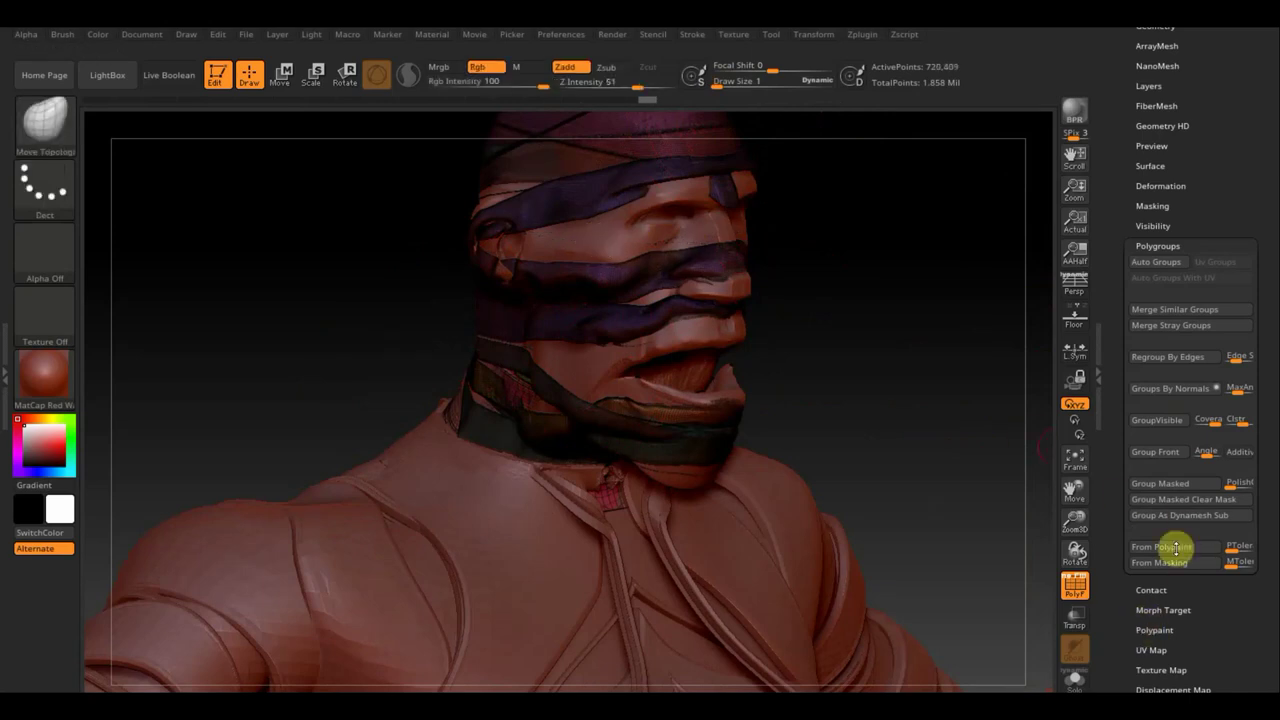
scroll(1197, 98, "up", 5)
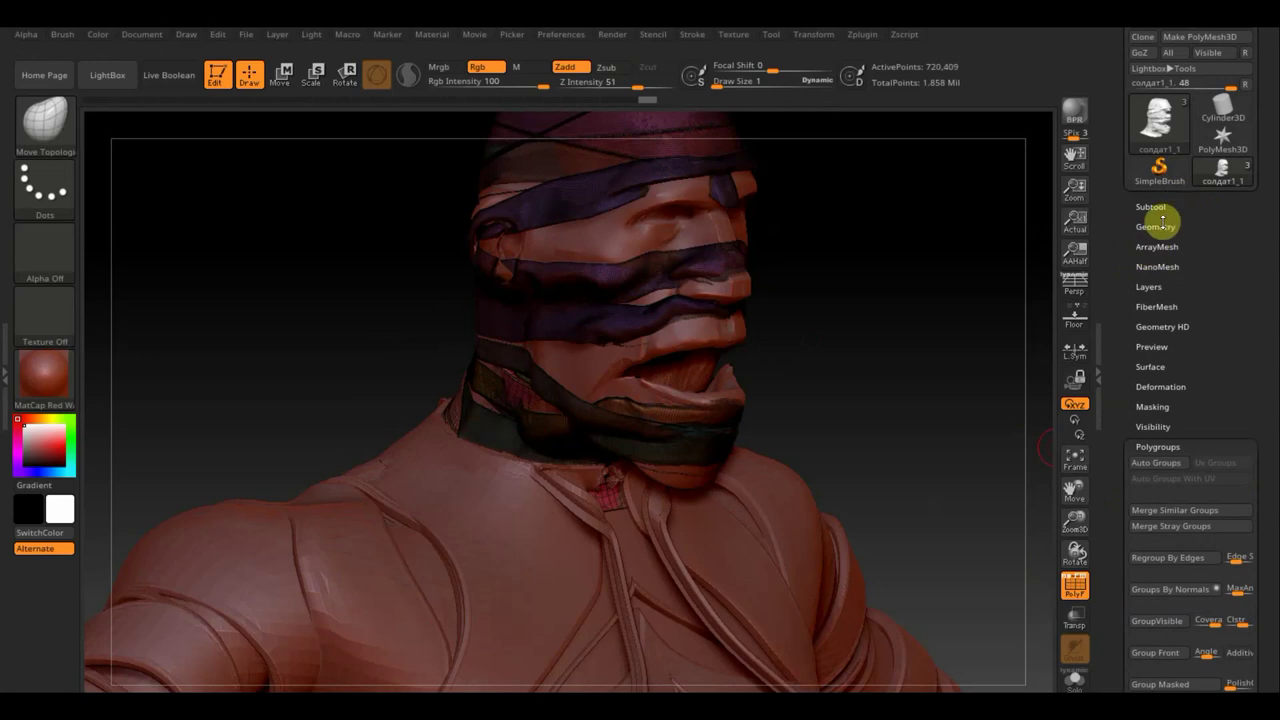
left_click(1157, 228)
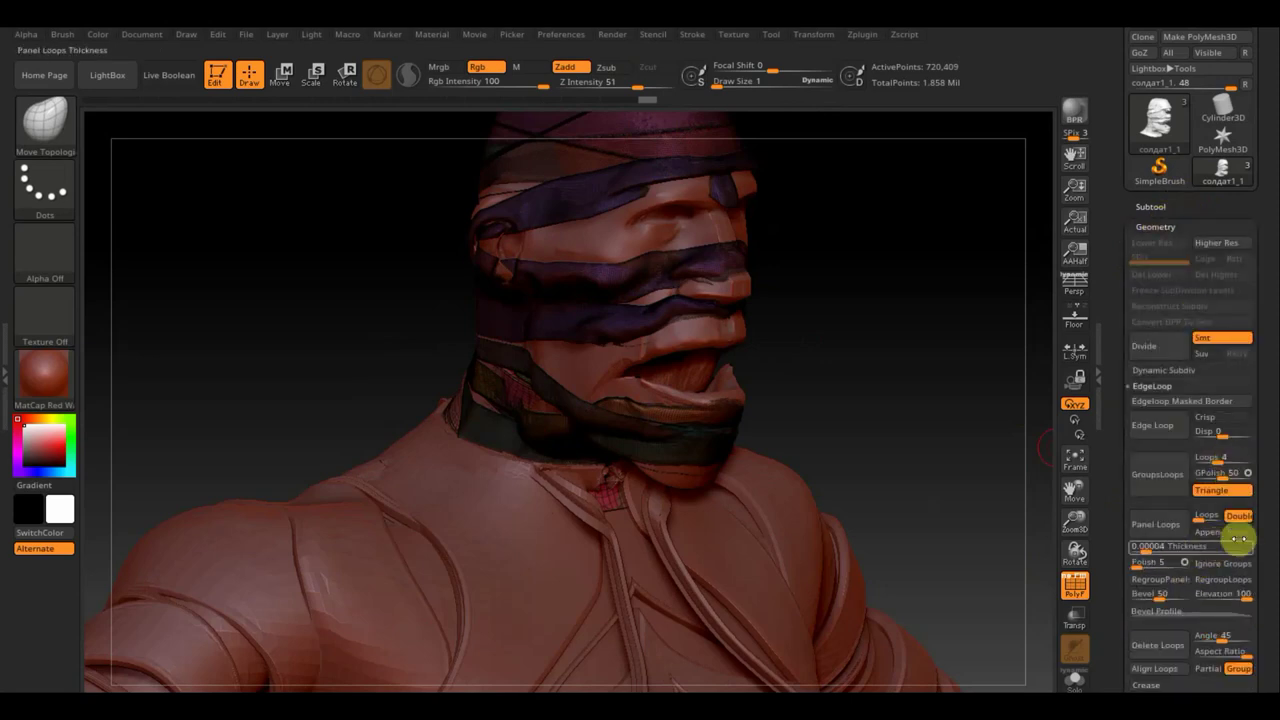
scroll(1269, 536, "down", 10)
left_click(1171, 402)
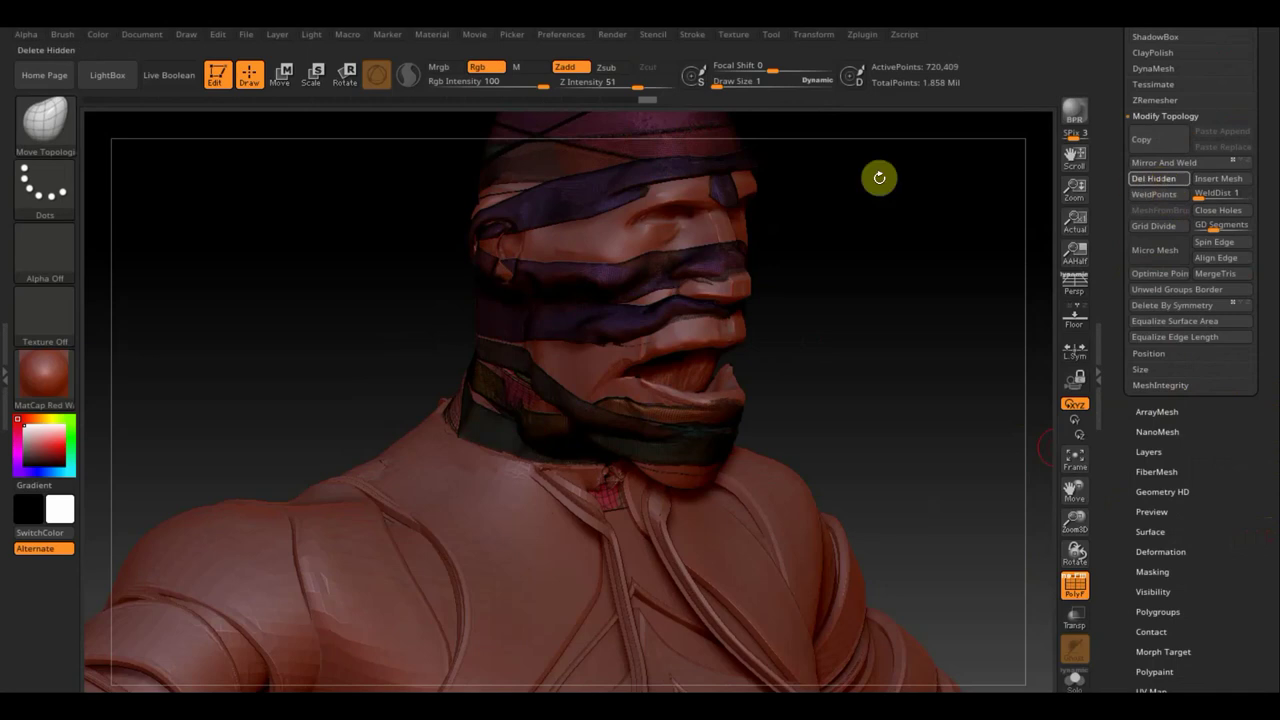
- Toggle the head bands' visibility and remove the leftover geometry with Del Hidden
left_click(497, 196, "ctrl+shift")
left_click(497, 194, "ctrl+shift")
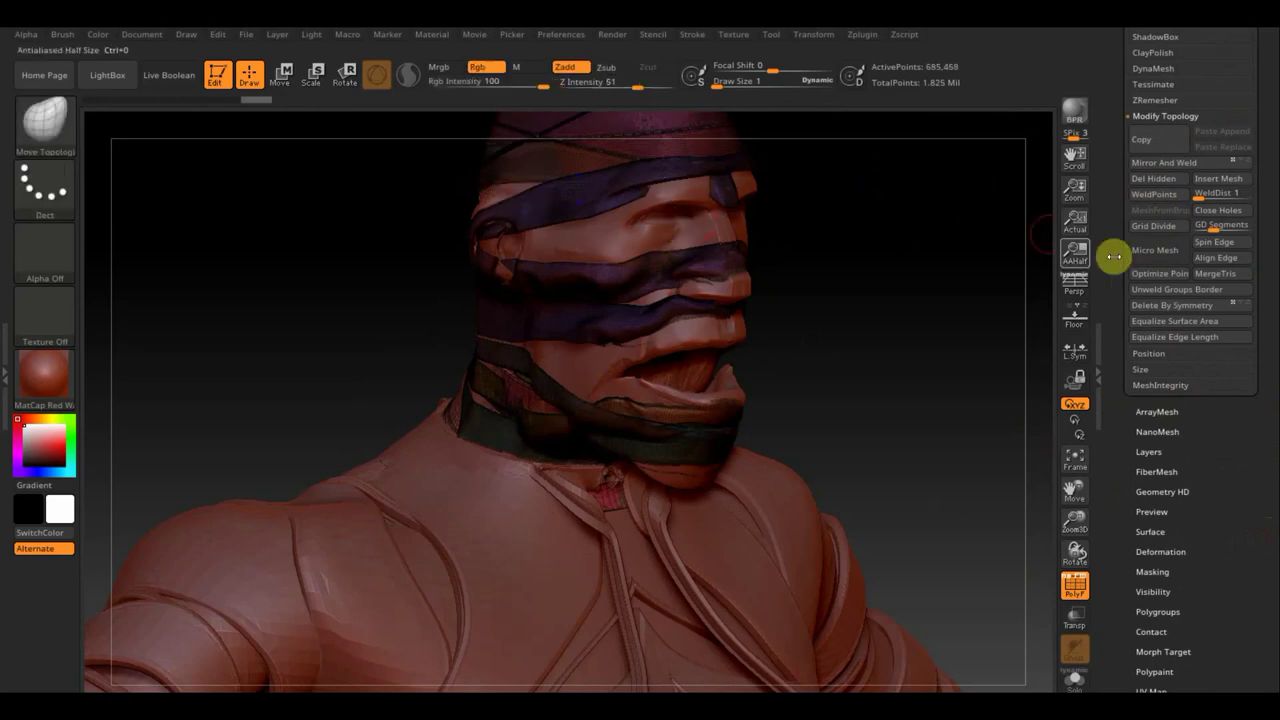
left_click(1160, 182)
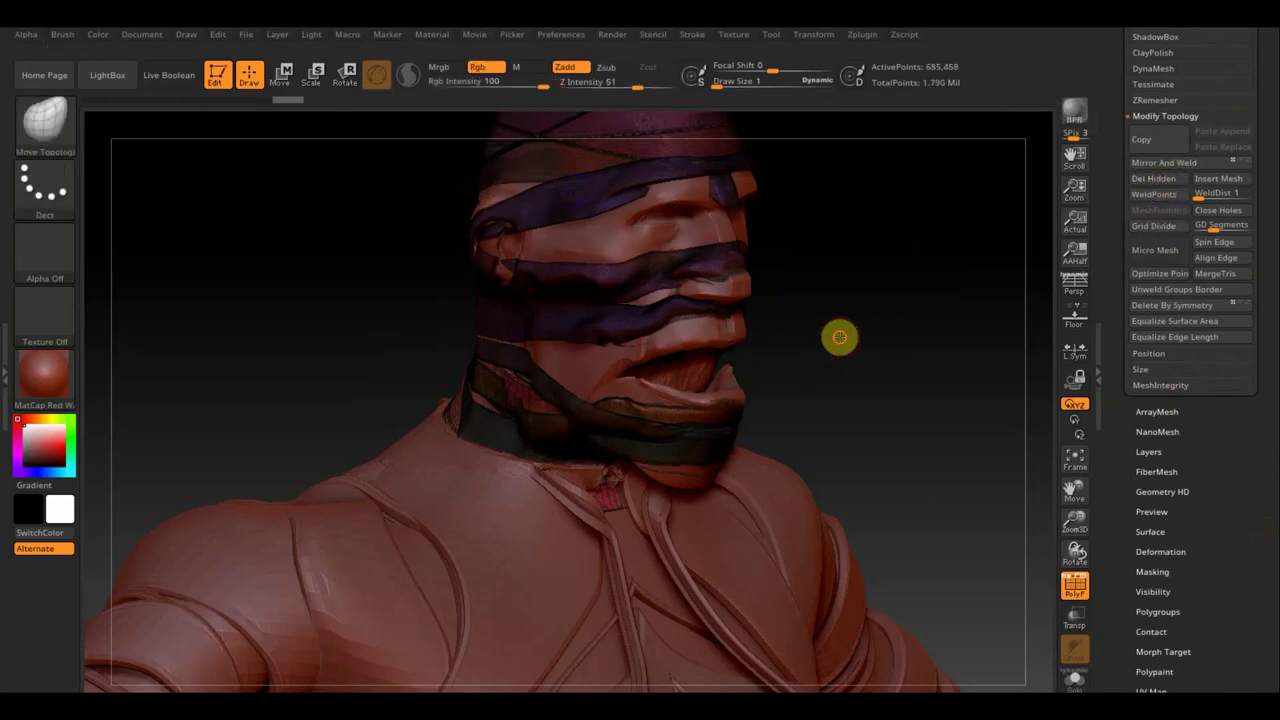
left_click_drag(837, 337, 866, 327)
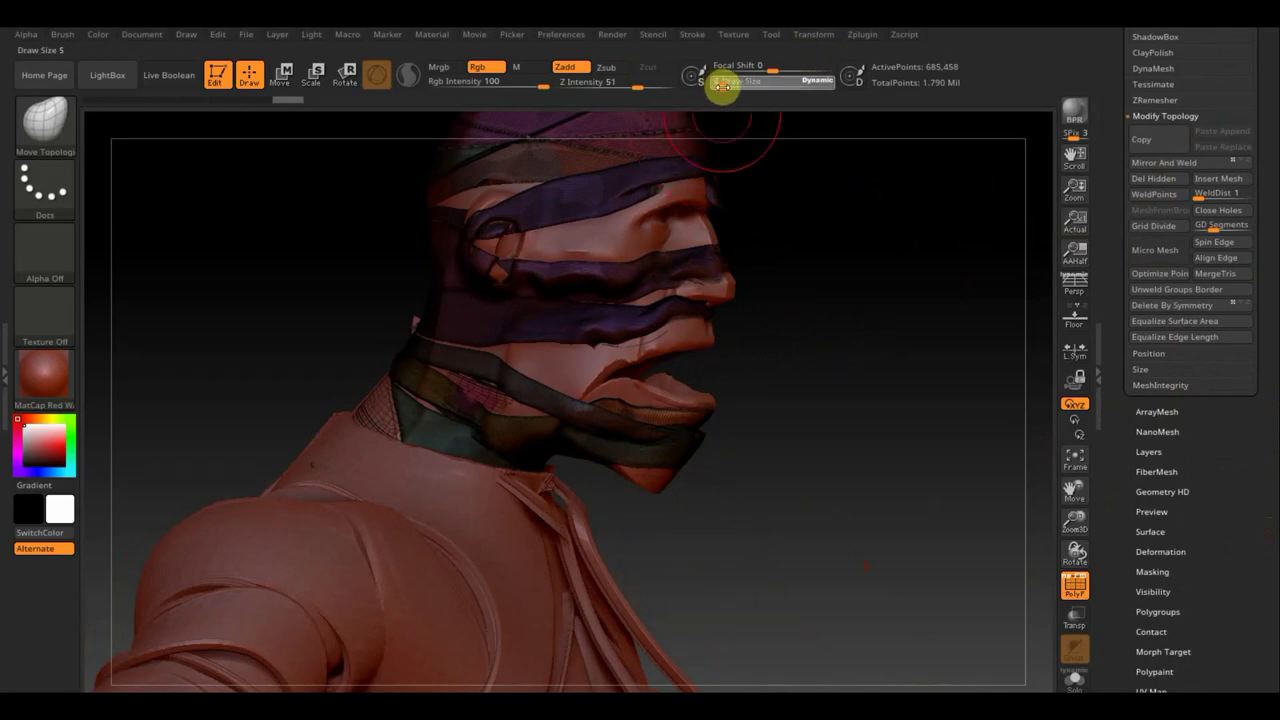
- Set Draw Size to 3 and Move the purple forehead band lower over the eye
left_click_drag(721, 86, 716, 86)
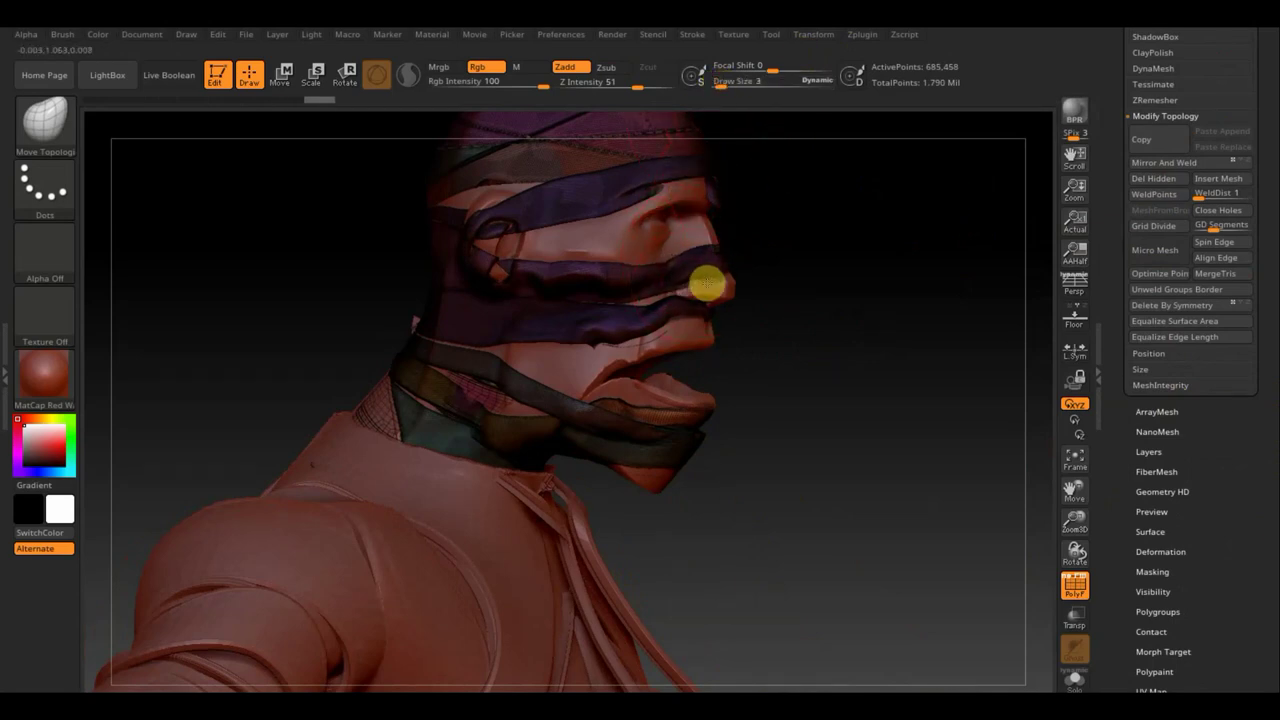
left_click_drag(823, 291, 749, 297)
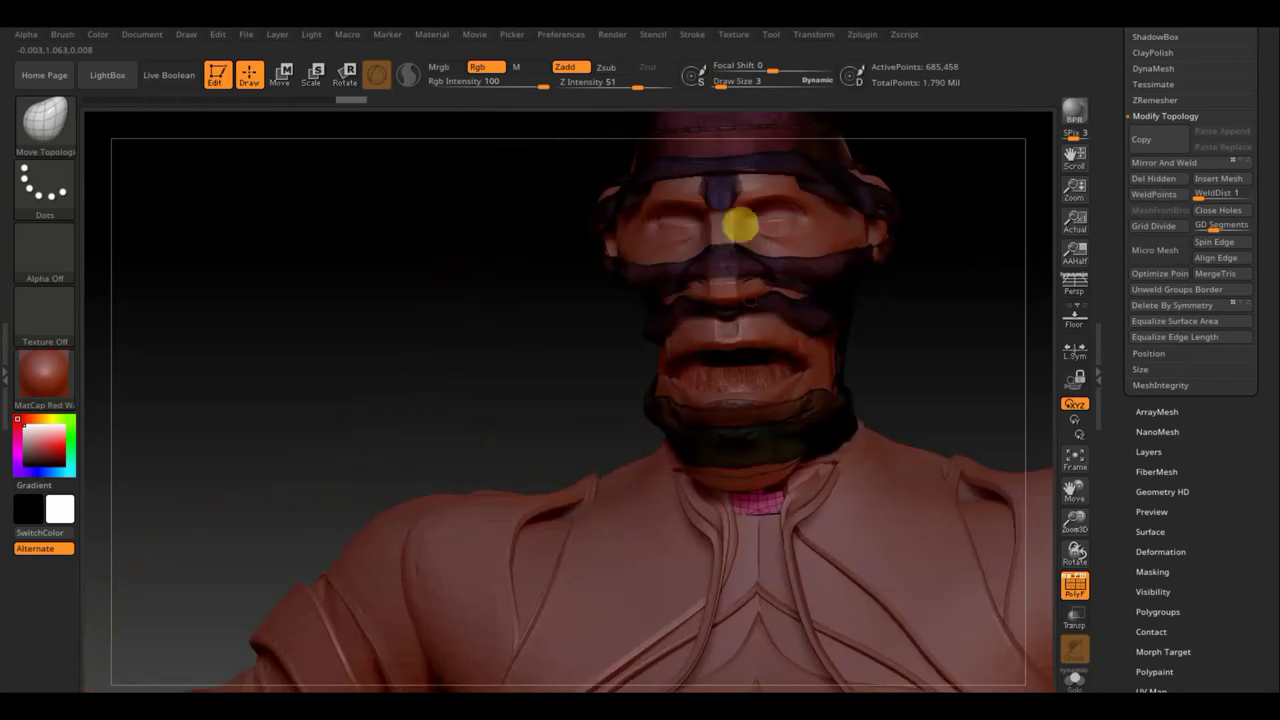
left_click_drag(740, 226, 721, 206)
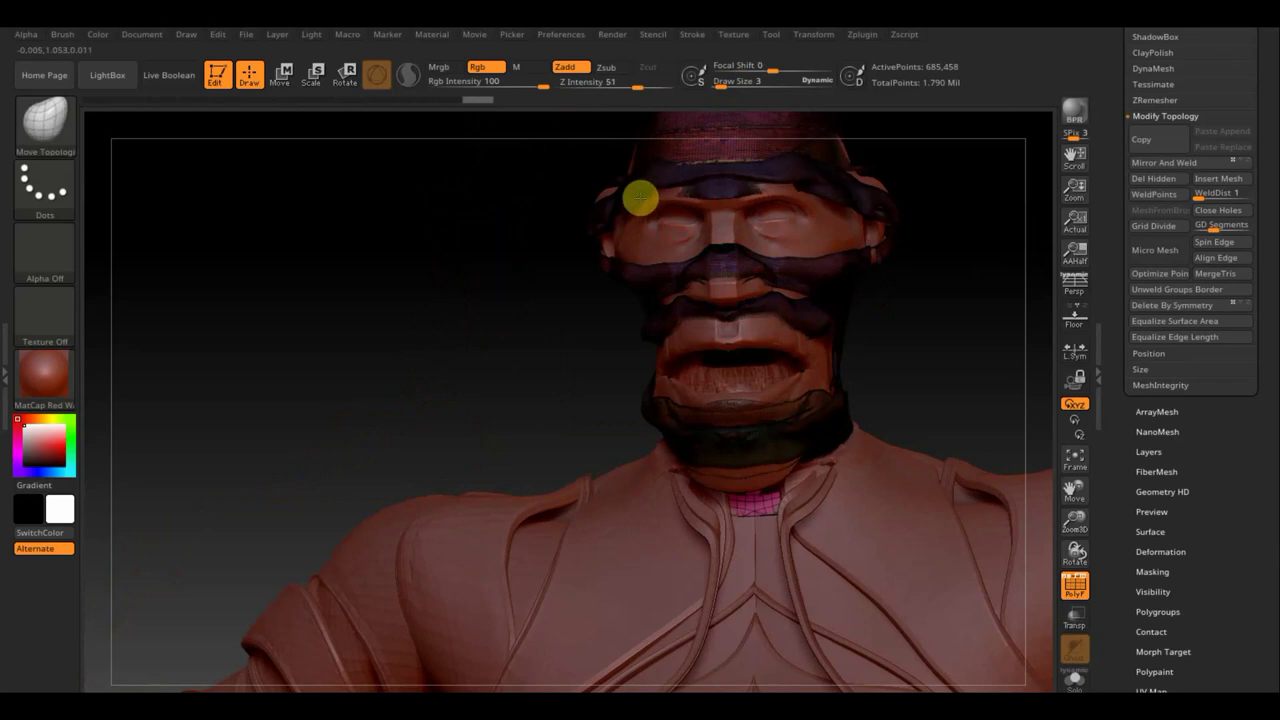
left_click_drag(460, 203, 656, 216)
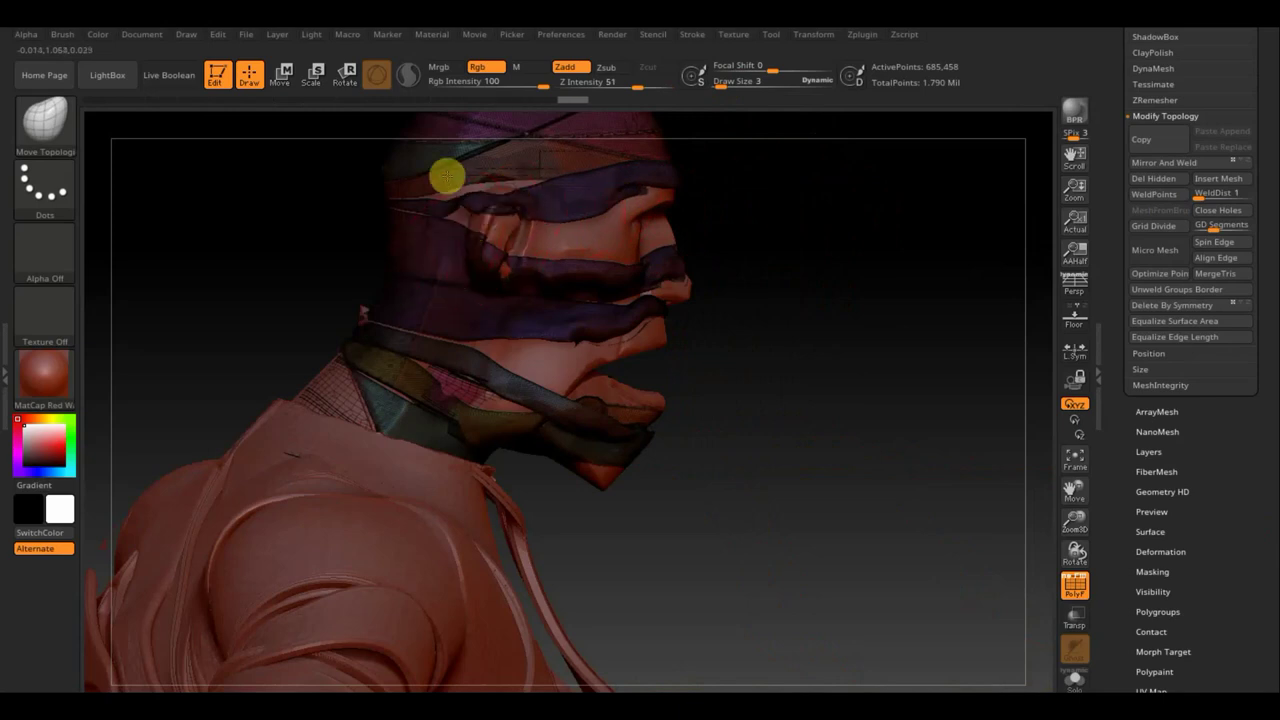
mouse_move(458, 188)
left_mouse_down()
mouse_move(391, 322)
mouse_move(369, 304)
mouse_move(412, 292)
mouse_move(356, 371)
mouse_move(466, 424)
left_mouse_up()
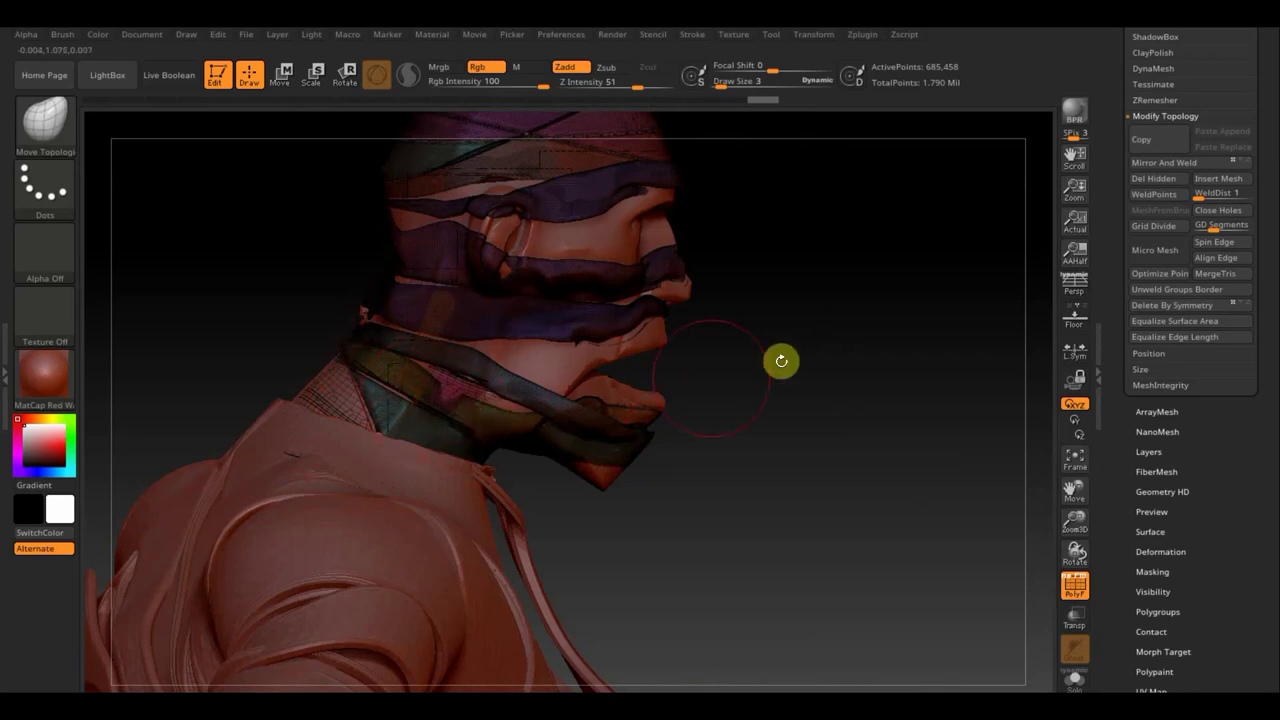
mouse_move(831, 360)
left_mouse_down()
mouse_move(763, 360)
mouse_move(844, 289)
mouse_move(851, 363)
left_mouse_up()
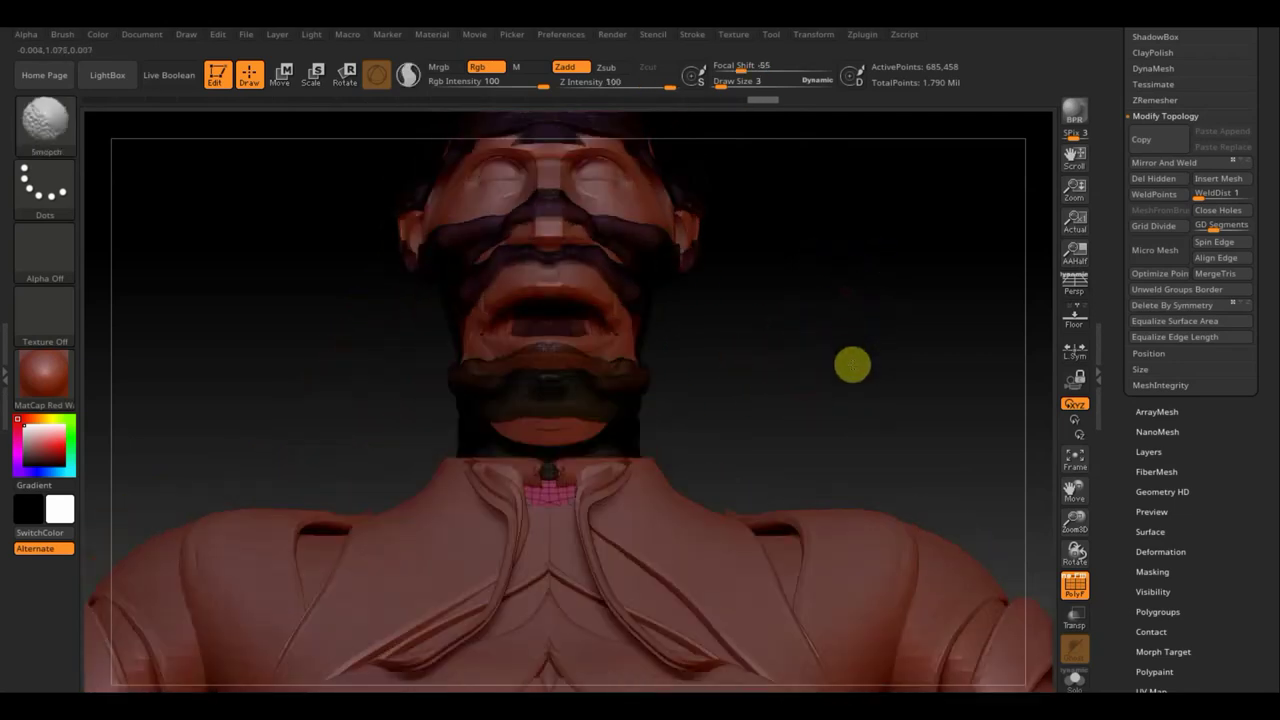
left_click_drag(853, 433, 849, 503)
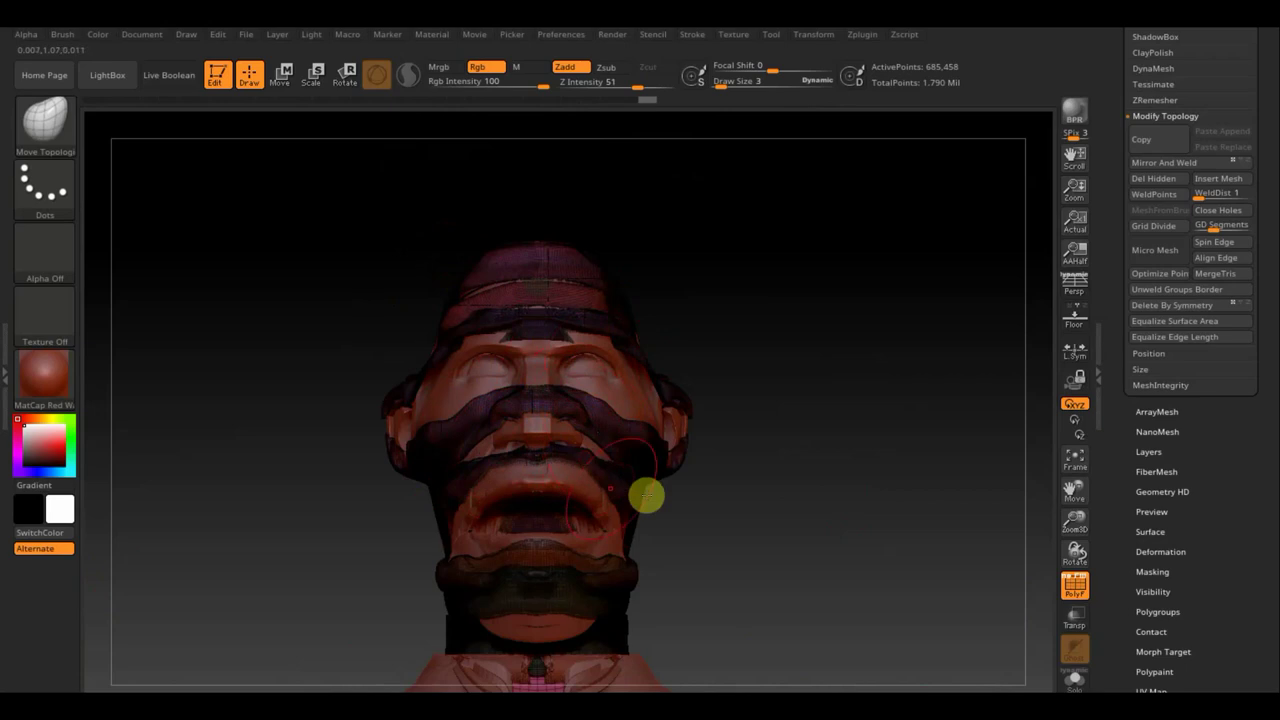
left_click_drag(806, 514, 835, 530)
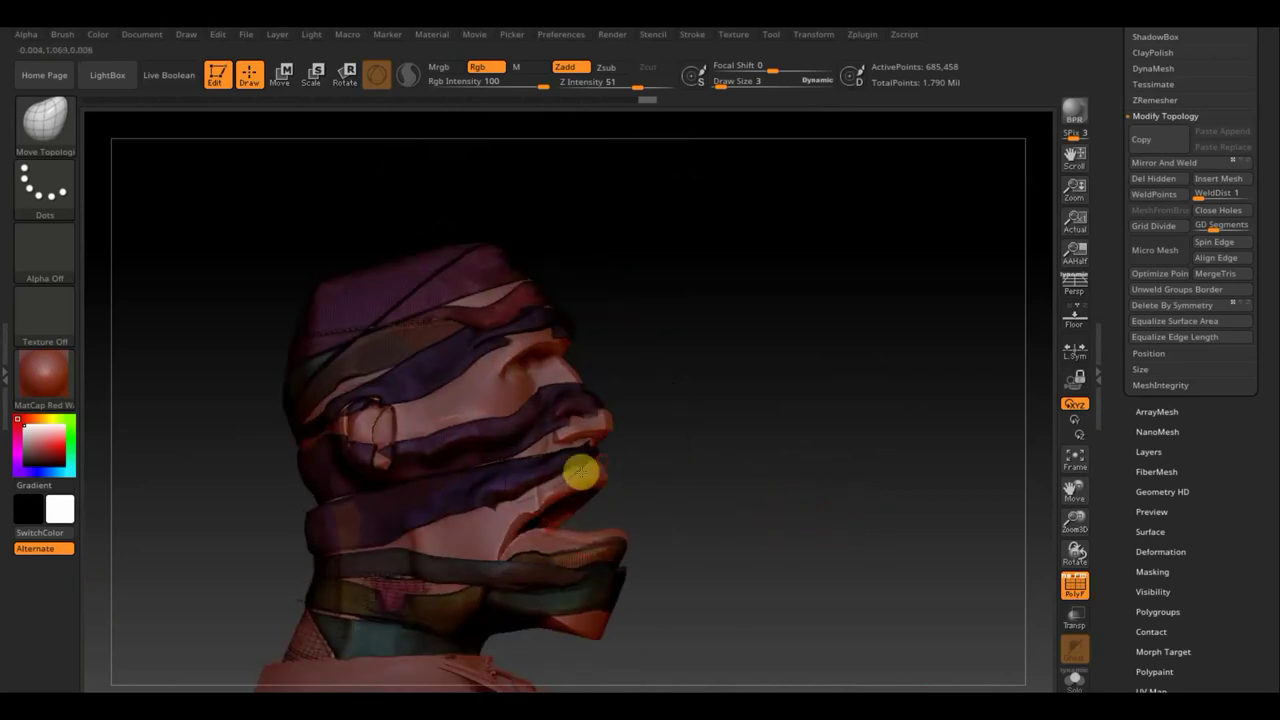
- Ctrl+Shift-click the dark face band to isolate it, hiding every other bandage strip
key("ctrl+shift")
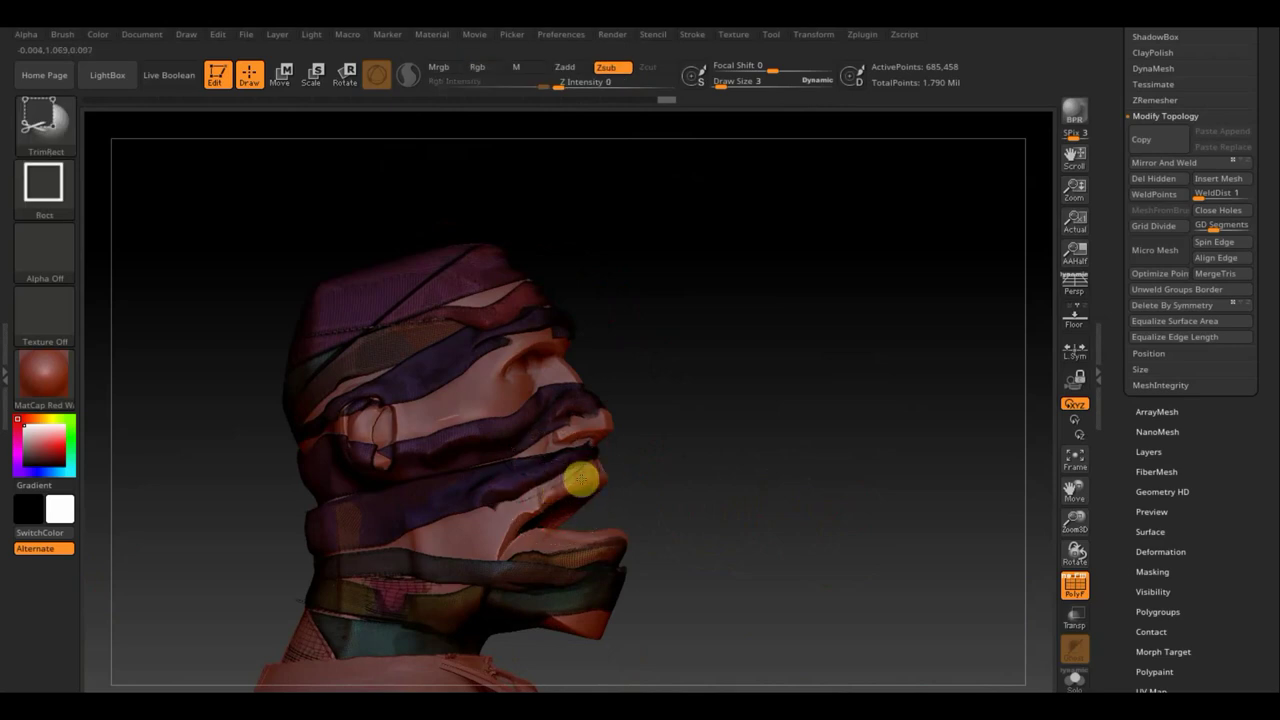
left_click(578, 482, "ctrl+alt+shift")
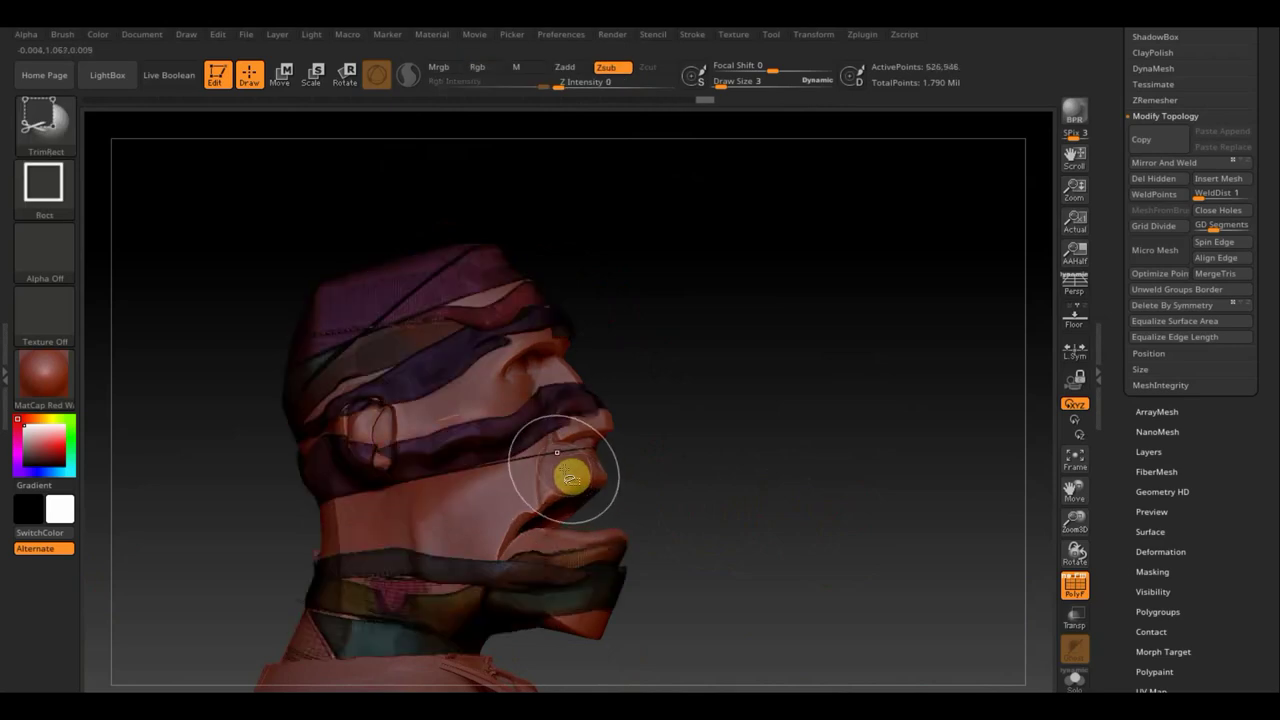
left_click(553, 466, "ctrl+shift")
left_click(554, 466, "ctrl+alt+shift")
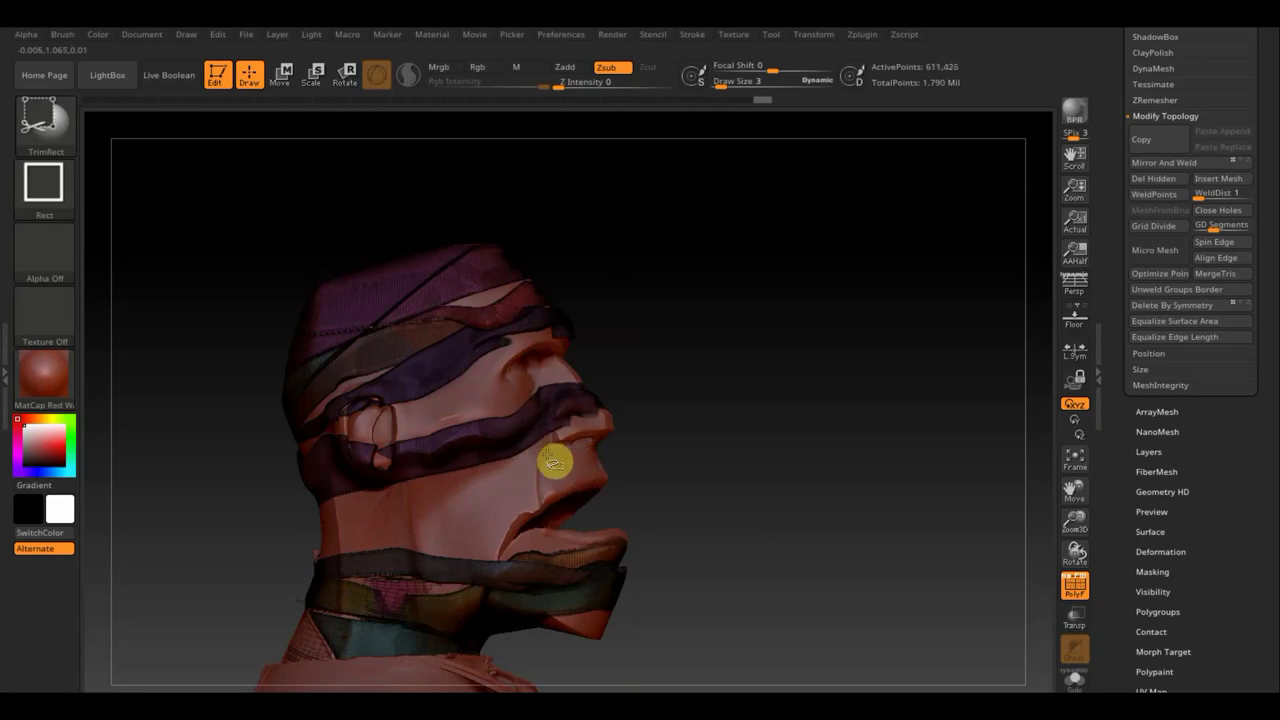
left_click(558, 458, "ctrl+alt+shift")
left_click(765, 462, "ctrl+shift")
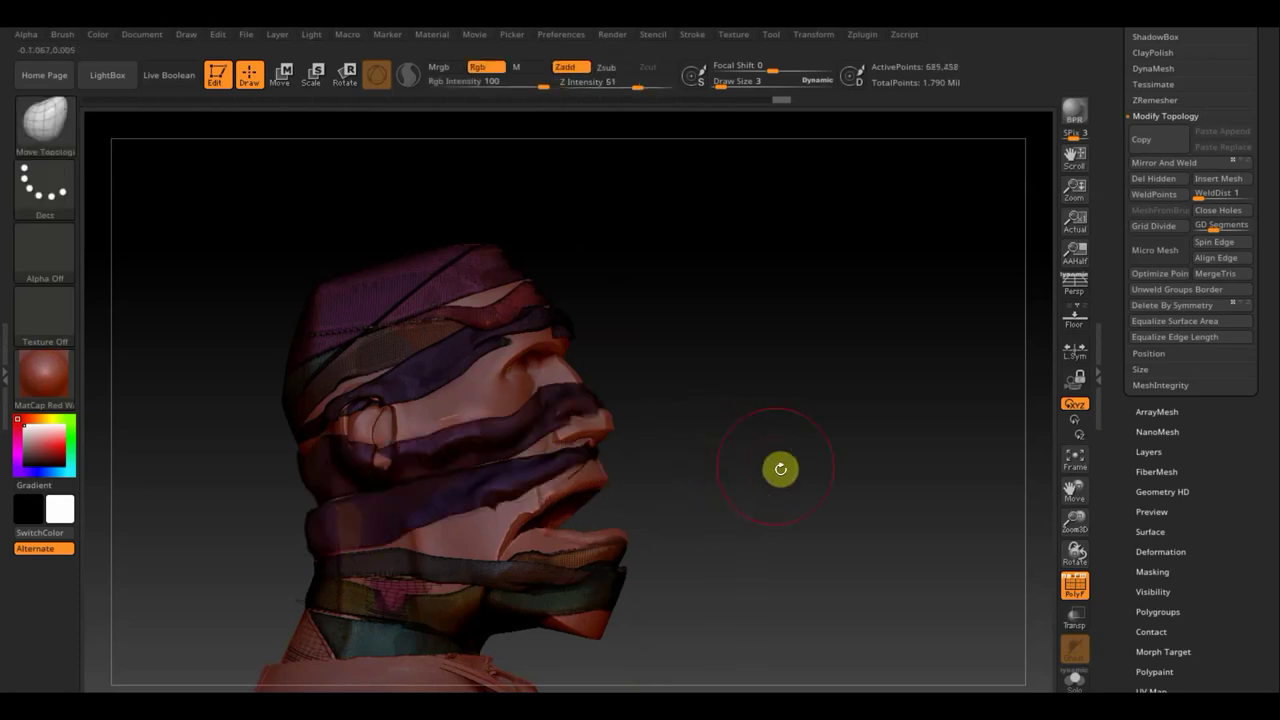
mouse_move(741, 477)
left_mouse_down()
mouse_move(691, 486)
mouse_move(775, 461)
mouse_move(714, 460)
mouse_move(757, 443)
left_mouse_up()
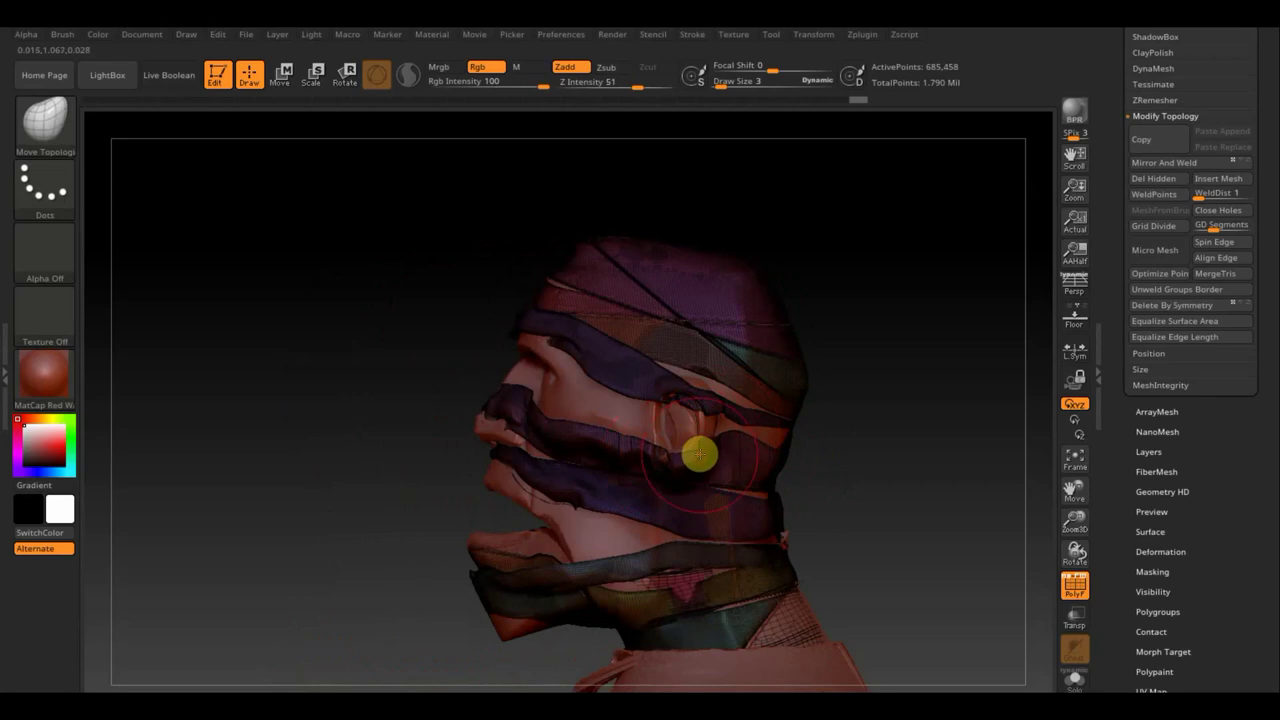
key("shift")
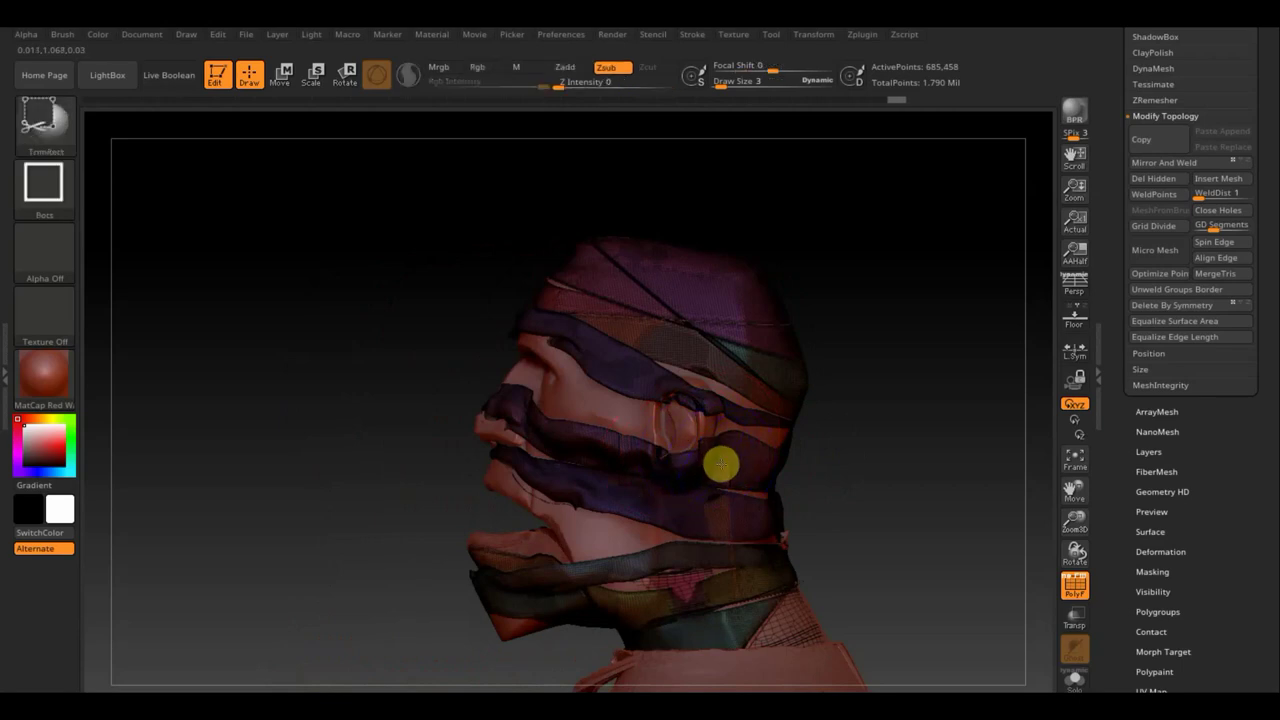
left_click(680, 460, "ctrl+shift")
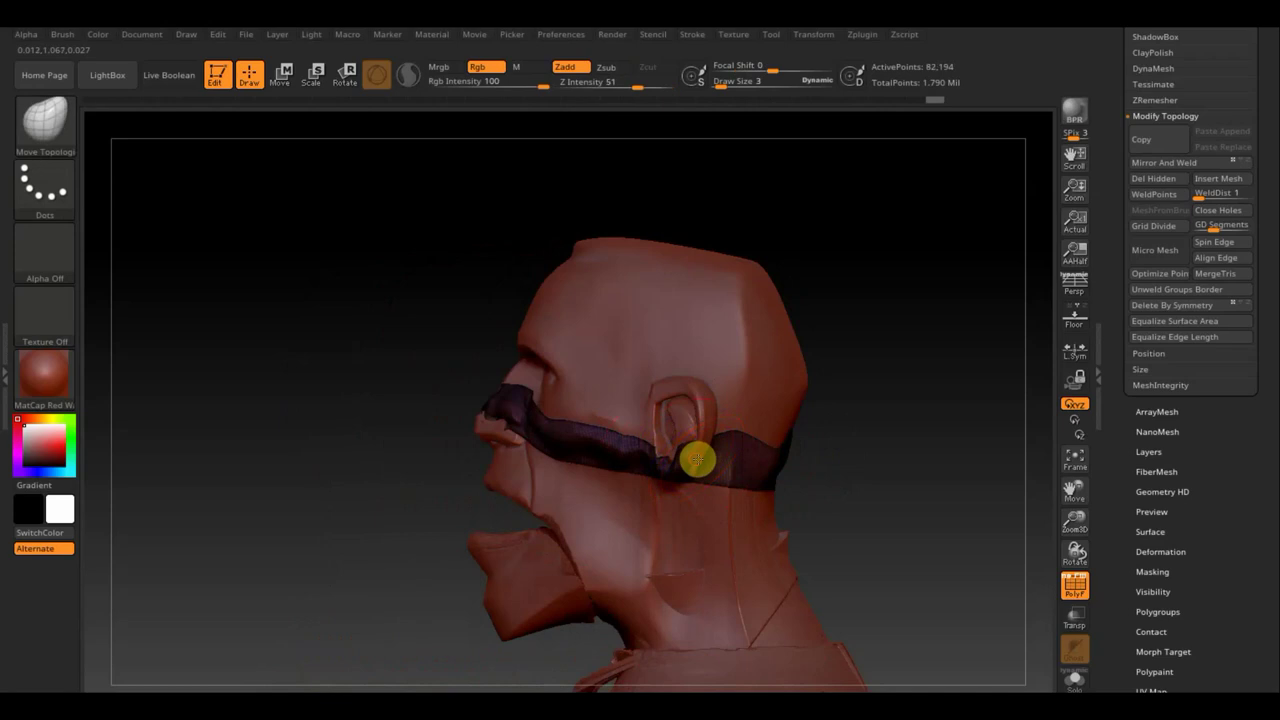
- Smooth the isolated face band and inflate it slightly with Deformation > Inflate
left_click_drag(730, 472, 494, 412, "shift")
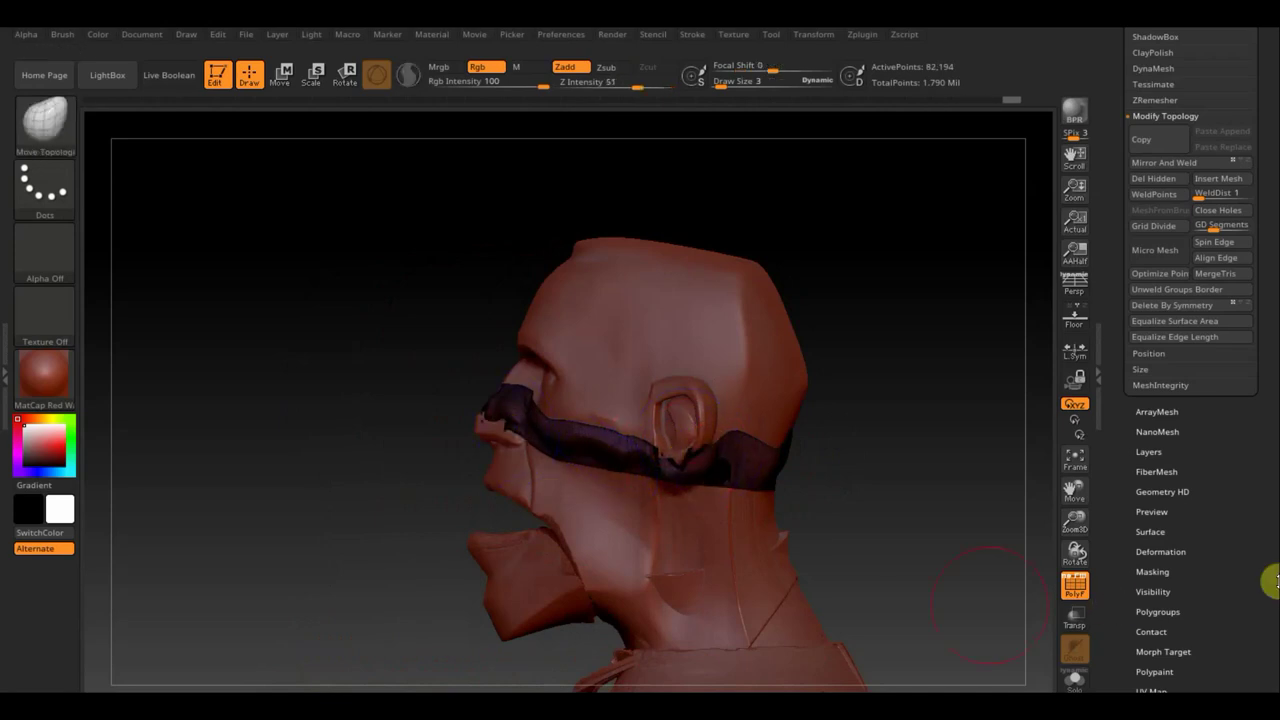
left_click_drag(1257, 580, 1252, 531)
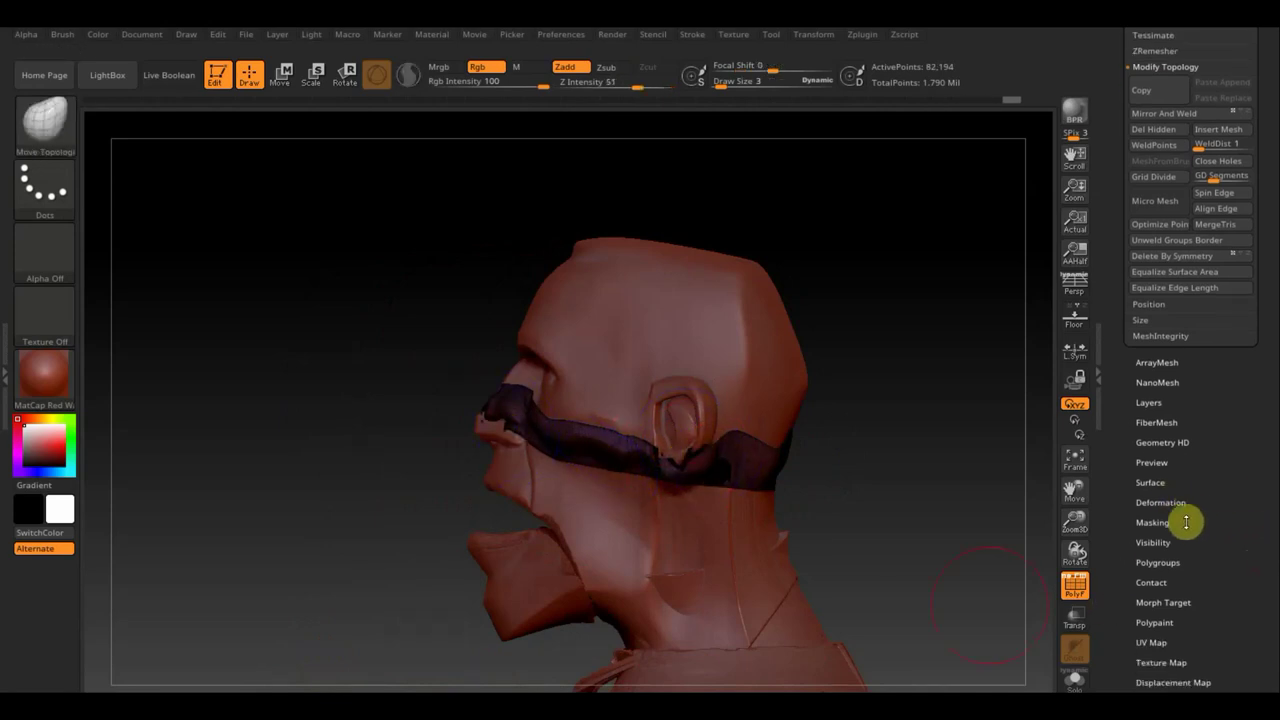
left_click(1165, 503)
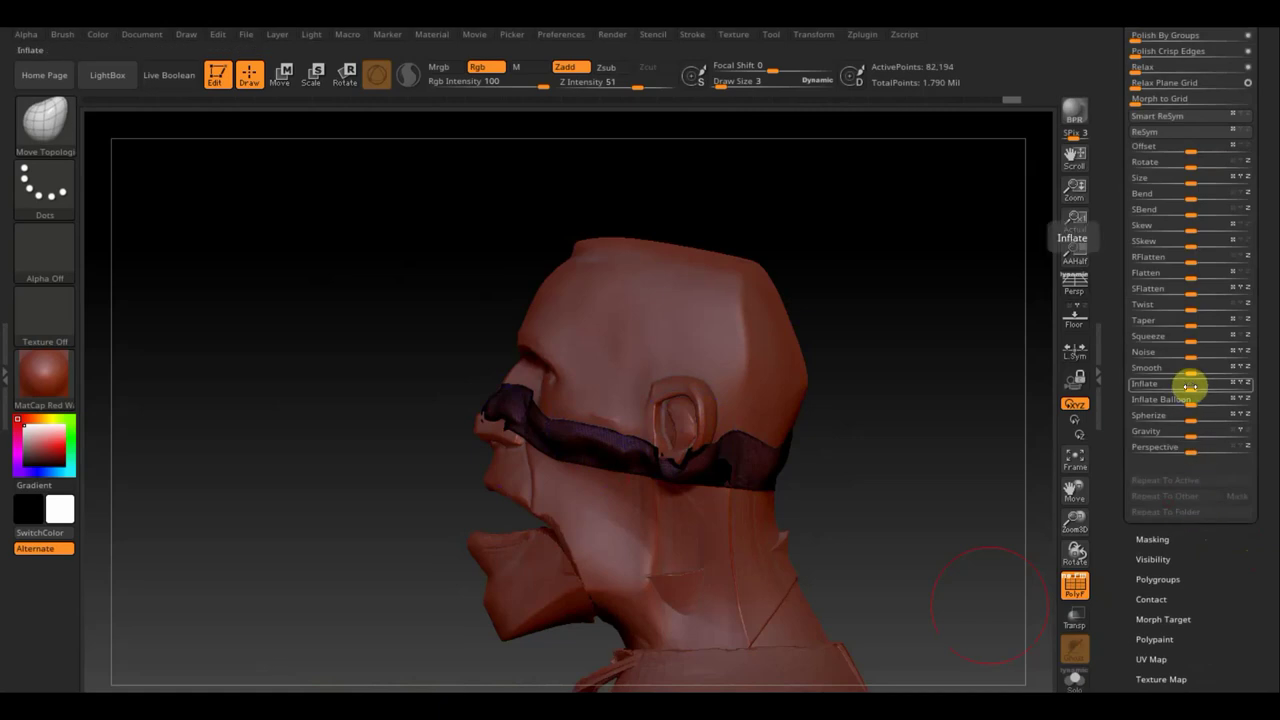
left_click_drag(1191, 386, 1192, 386)
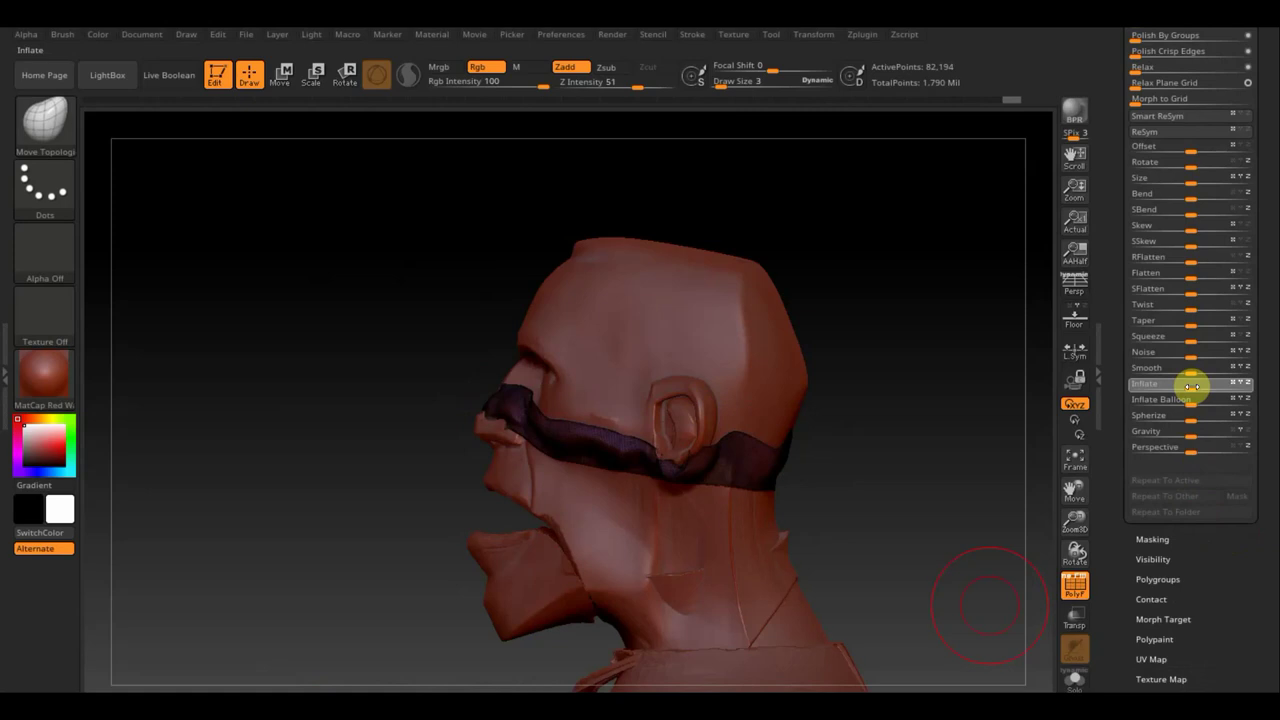
left_click_drag(1191, 386, 1193, 386)
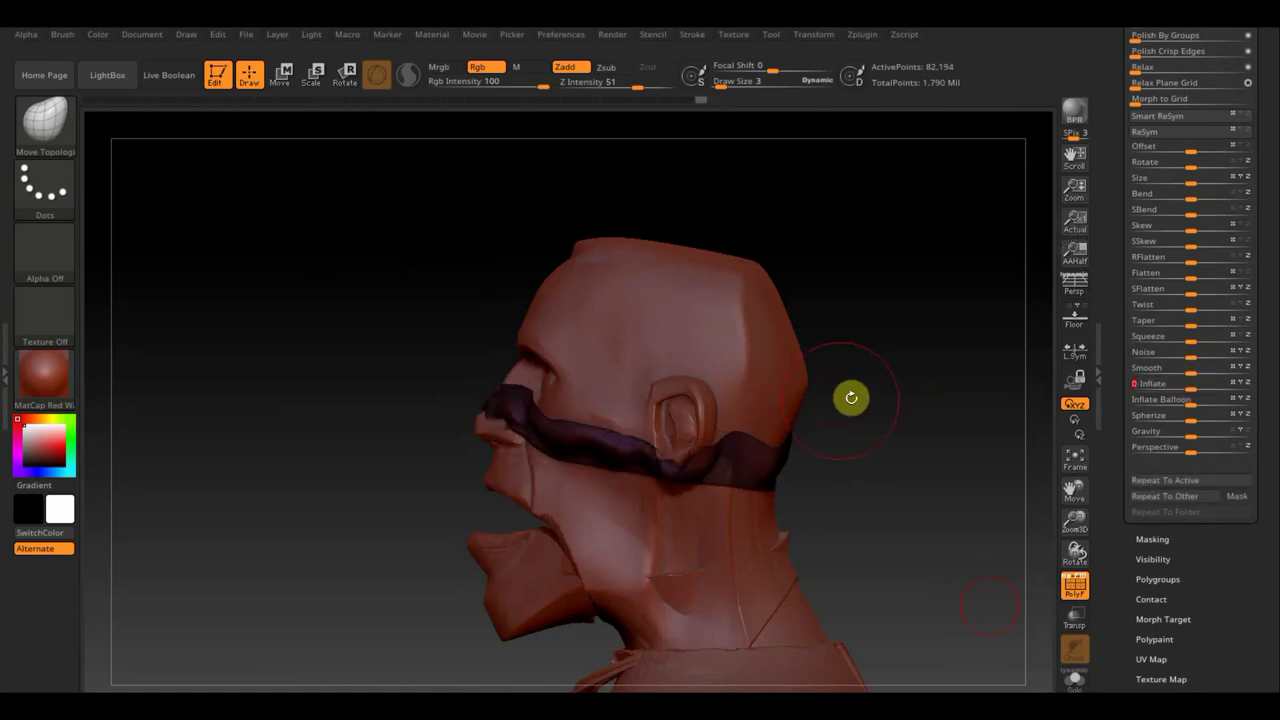
- Rotate the head to a straight front view
left_click_drag(880, 404, 937, 417)
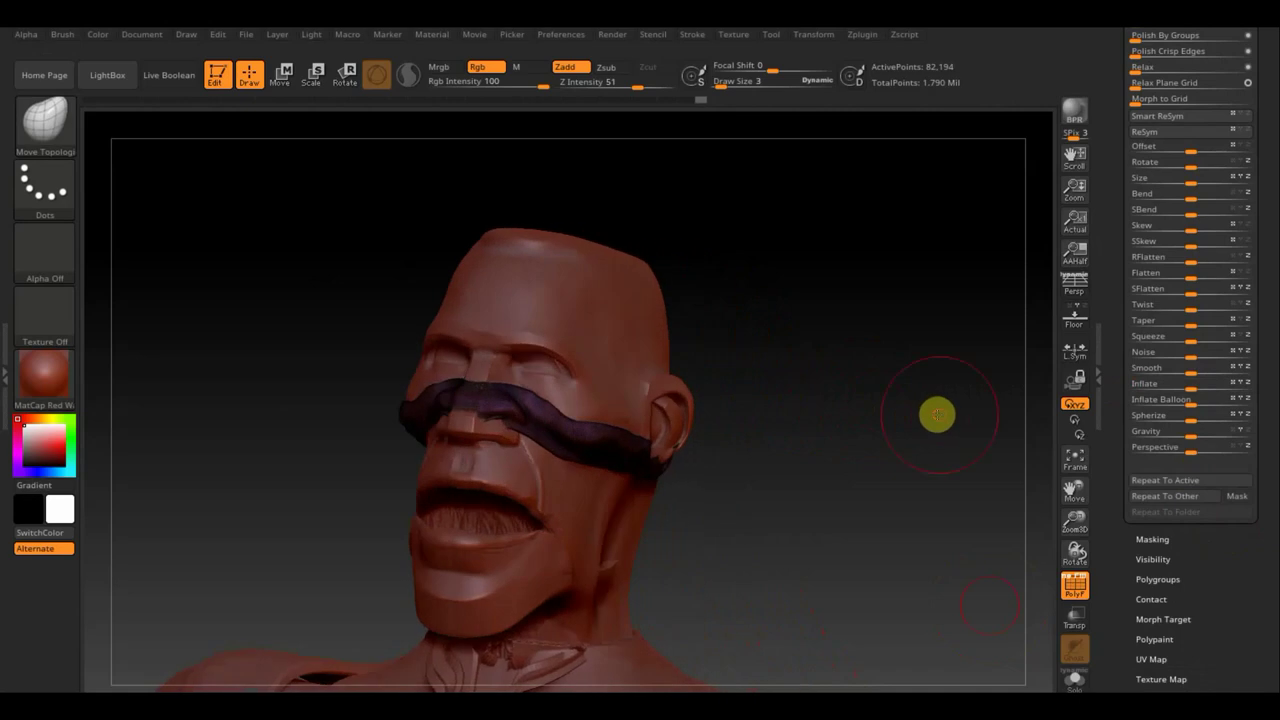
left_click_drag(789, 420, 846, 426, "shift")
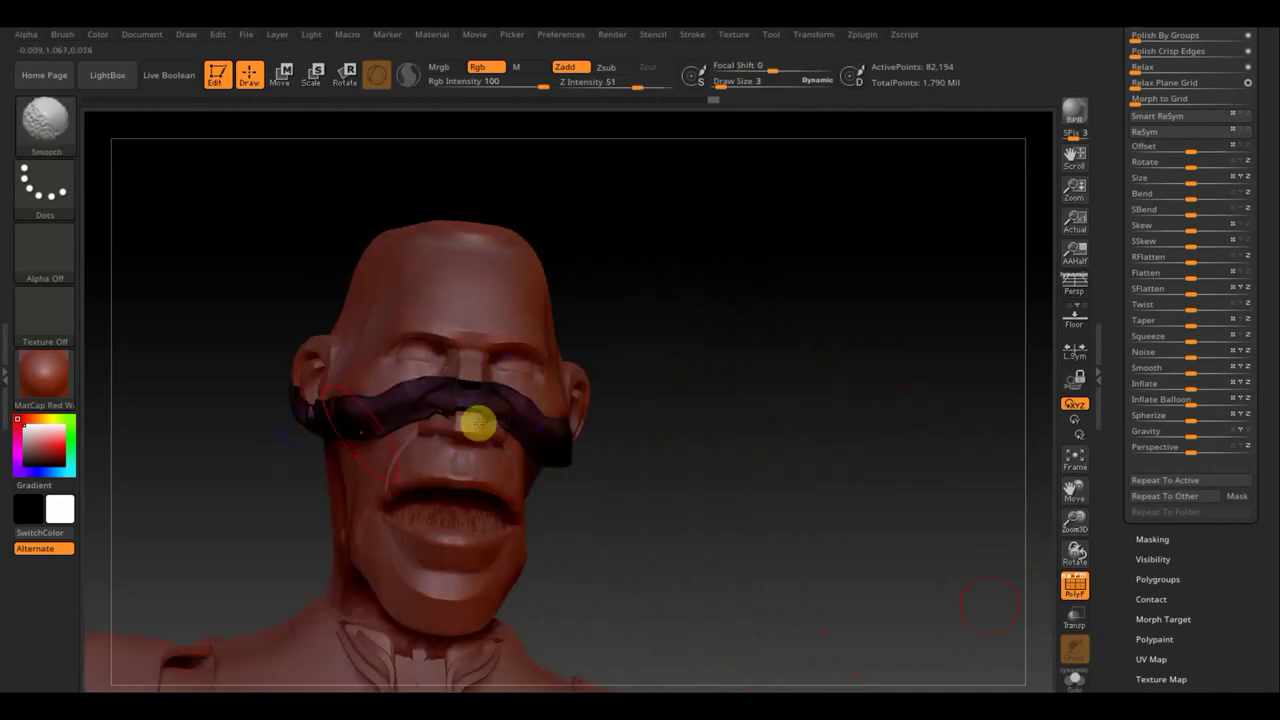
key("ctrl+shift")
- Unhide all bandage strips and turn off the PolyF wireframe display
left_click(720, 390, "ctrl+shift")
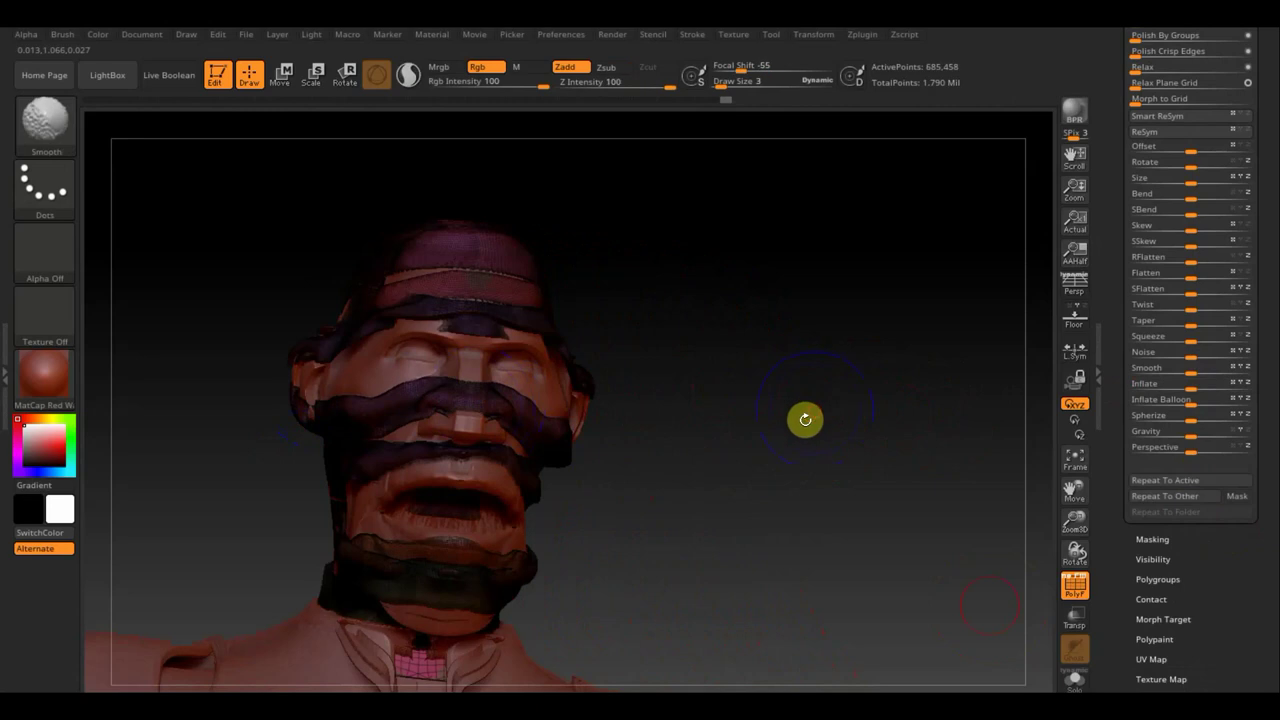
left_click_drag(806, 420, 803, 428)
mouse_move(806, 517)
left_mouse_down()
mouse_move(794, 366)
mouse_move(995, 558)
left_mouse_up()
left_click(1074, 588)
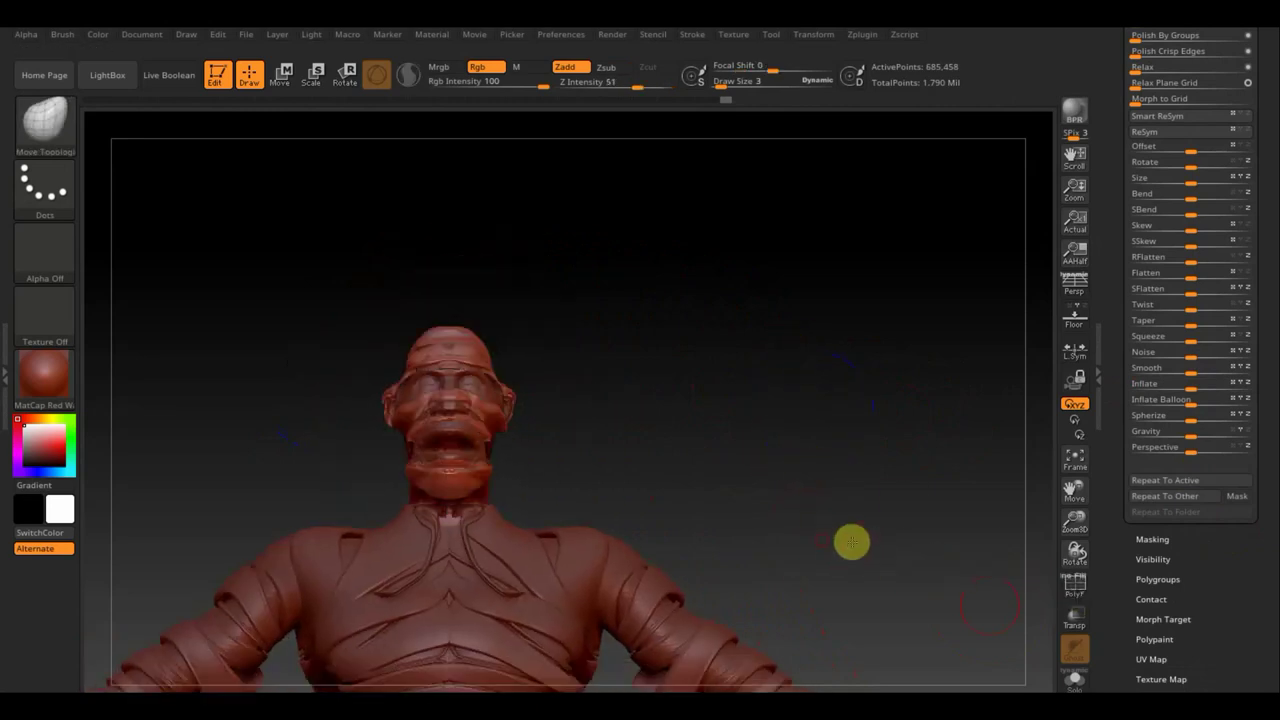
left_click_drag(851, 540, 890, 541)
left_click_drag(749, 563, 820, 363)
left_click_drag(811, 446, 743, 451)
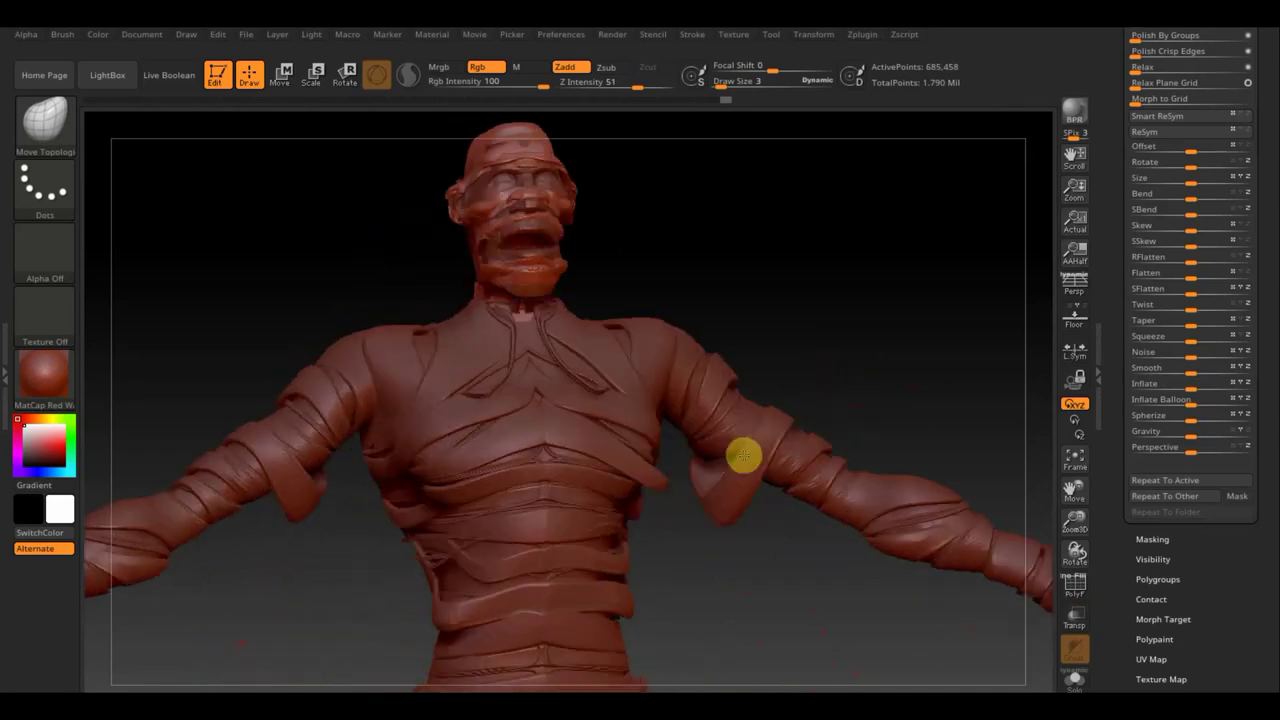
left_click_drag(877, 352, 889, 346)
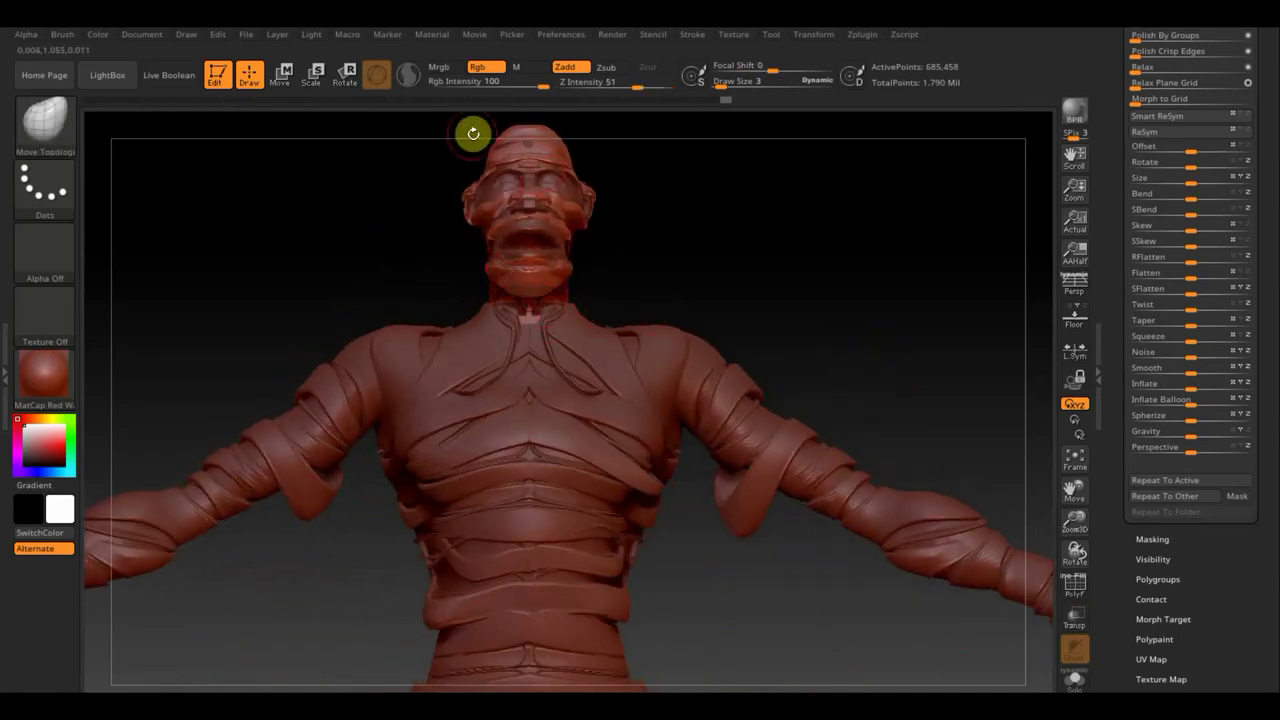
scroll(1266, 300, "up", 5)
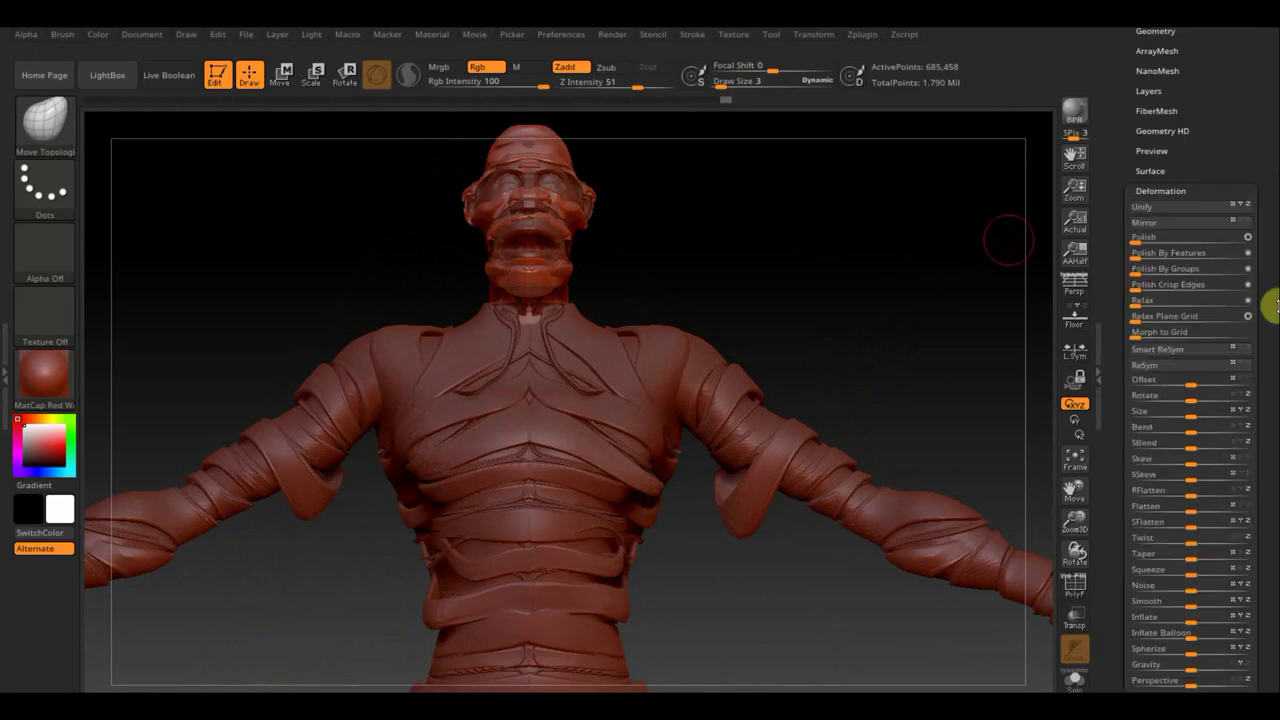
- Hide the outer солдат subtool and make the солдат1 subtool active
left_click(1150, 293)
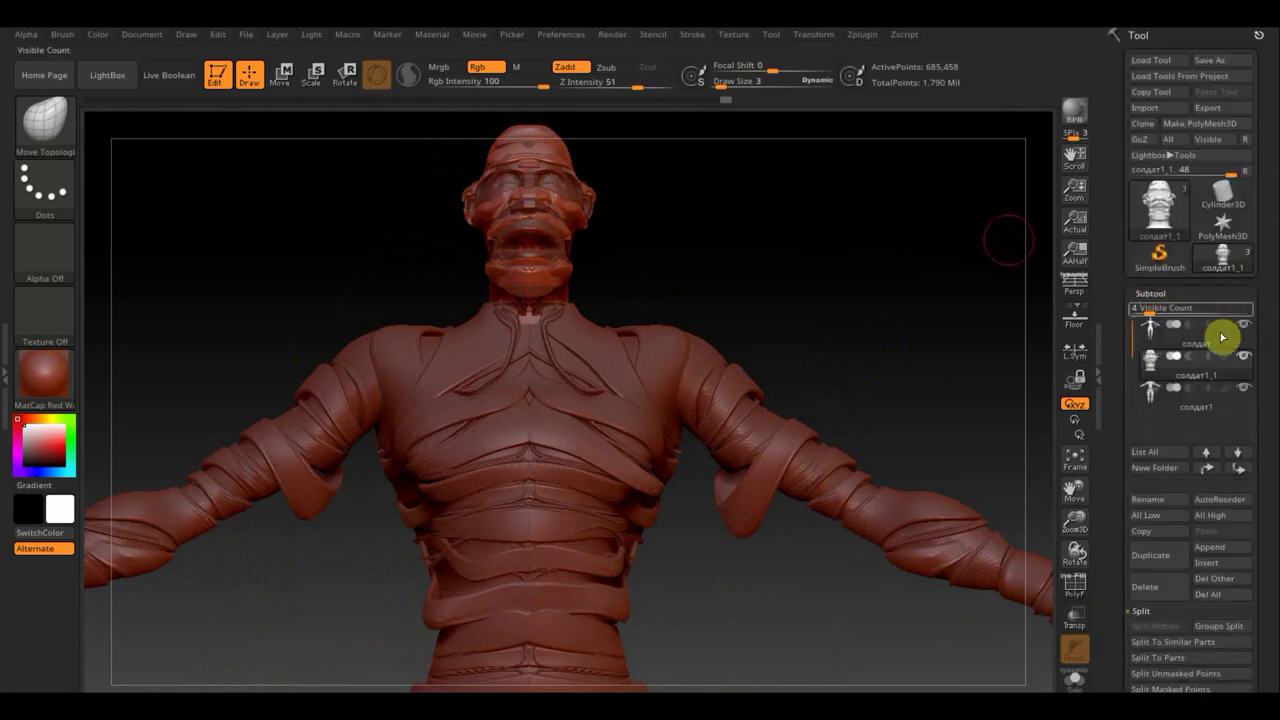
mouse_move(1166, 374)
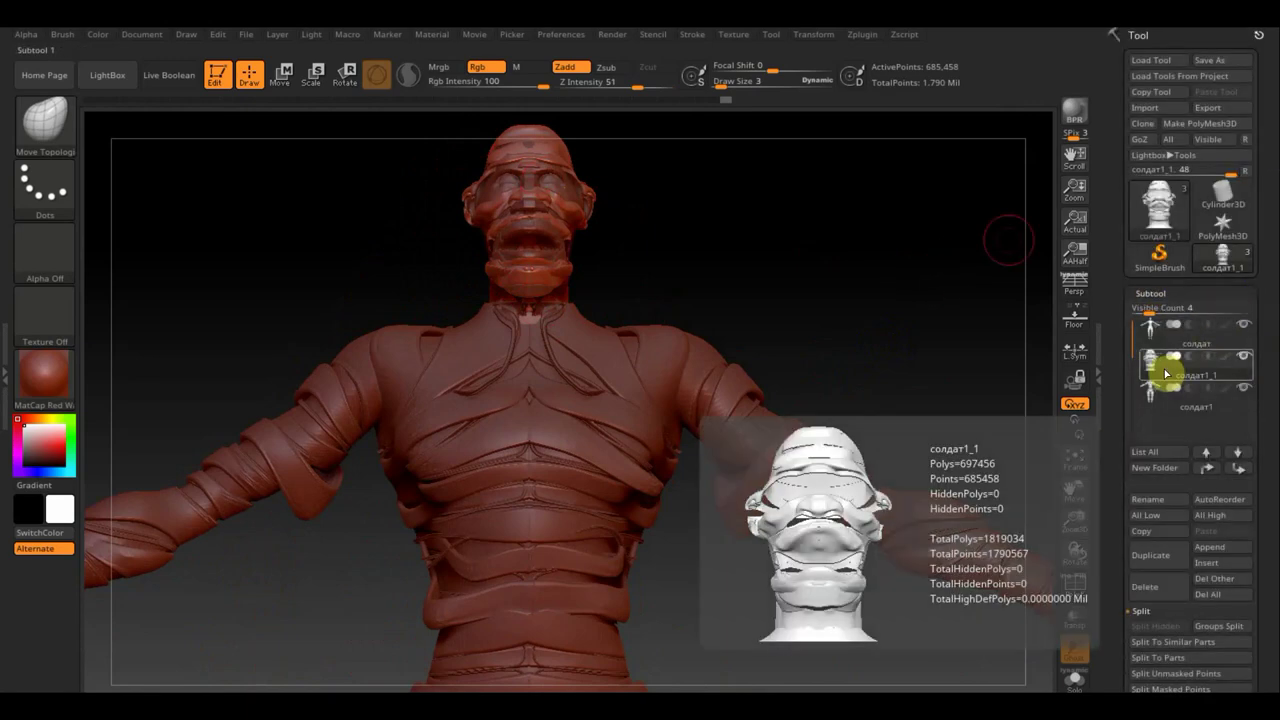
left_click(1245, 323)
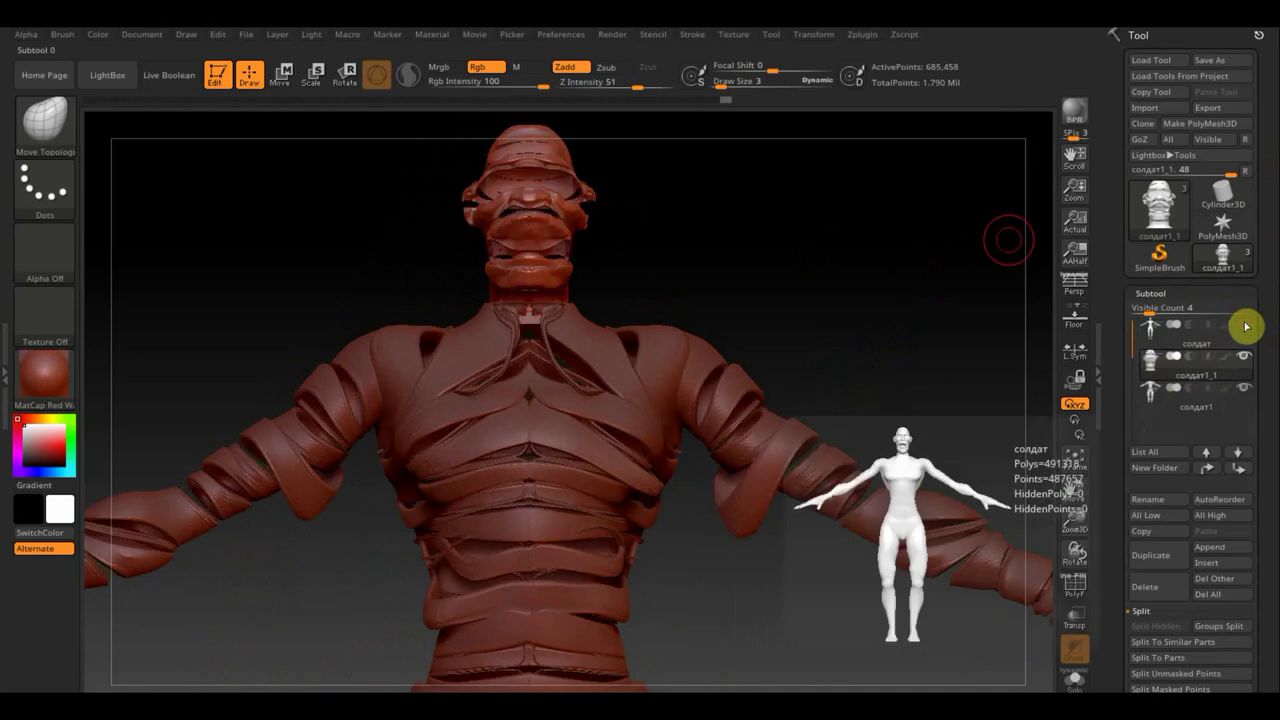
left_click_drag(789, 294, 834, 291)
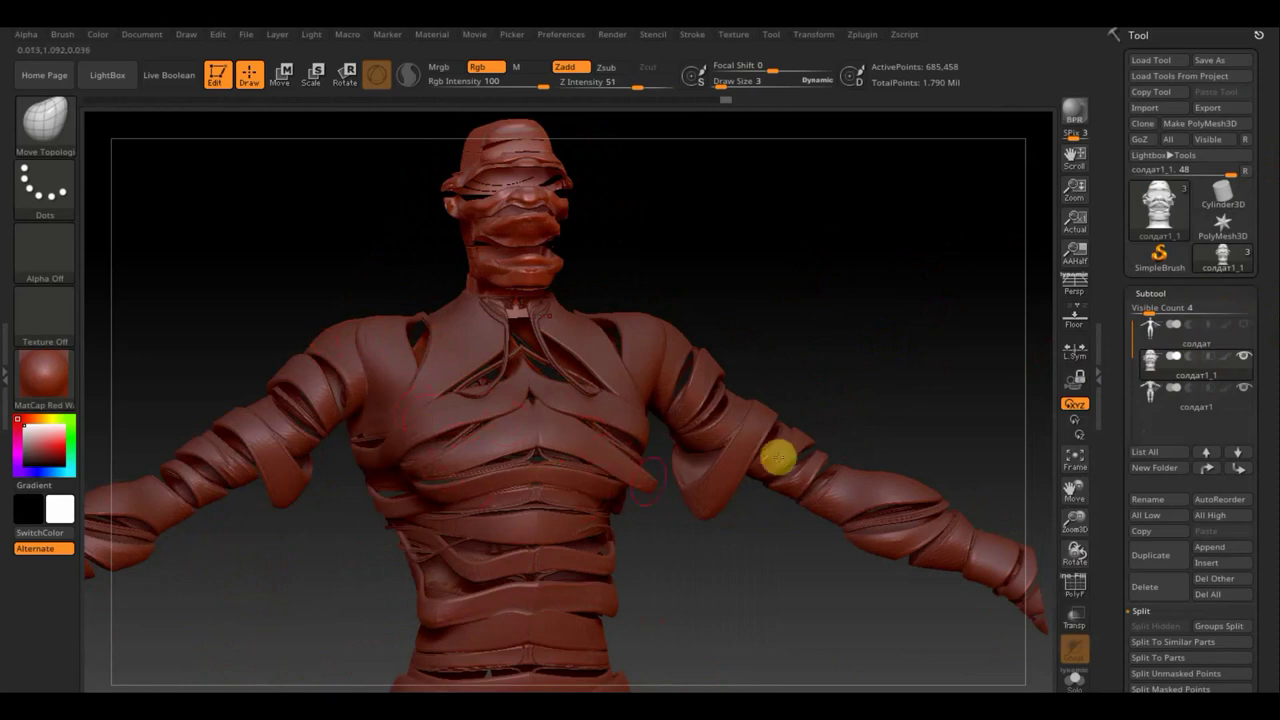
mouse_move(866, 343)
left_mouse_down()
mouse_move(837, 349)
mouse_move(806, 427)
left_mouse_up()
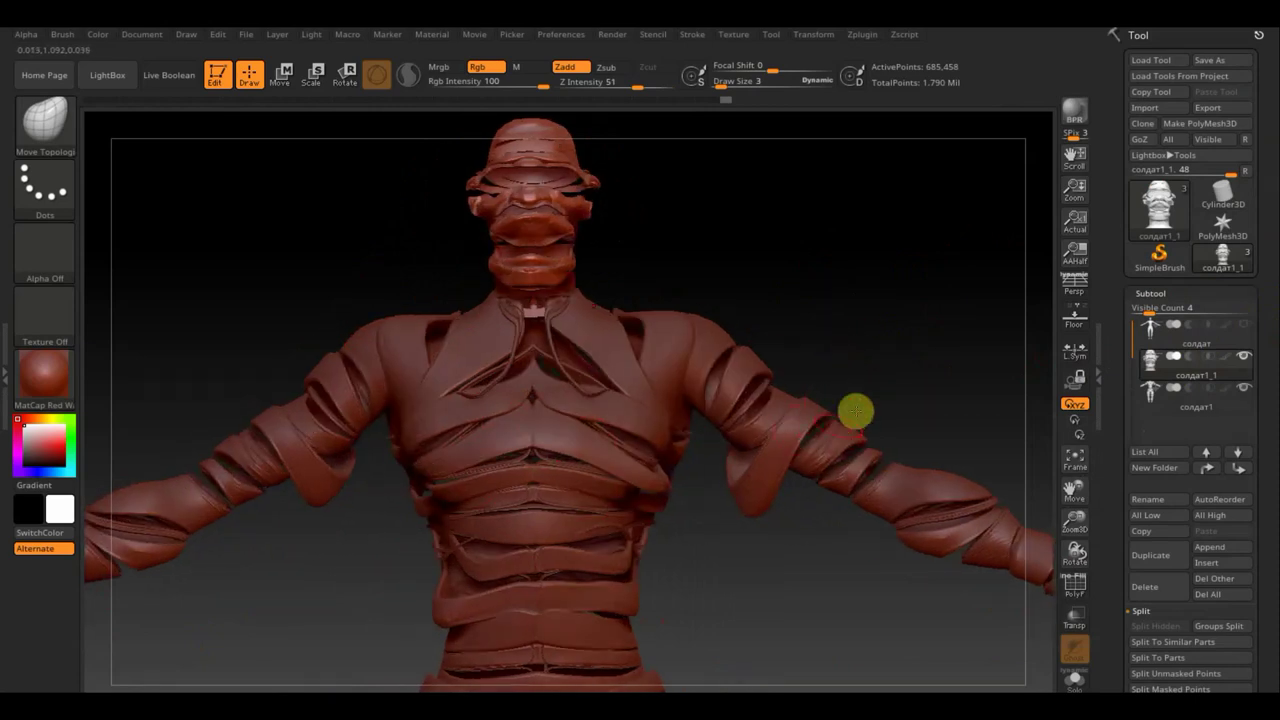
left_click(1166, 401)
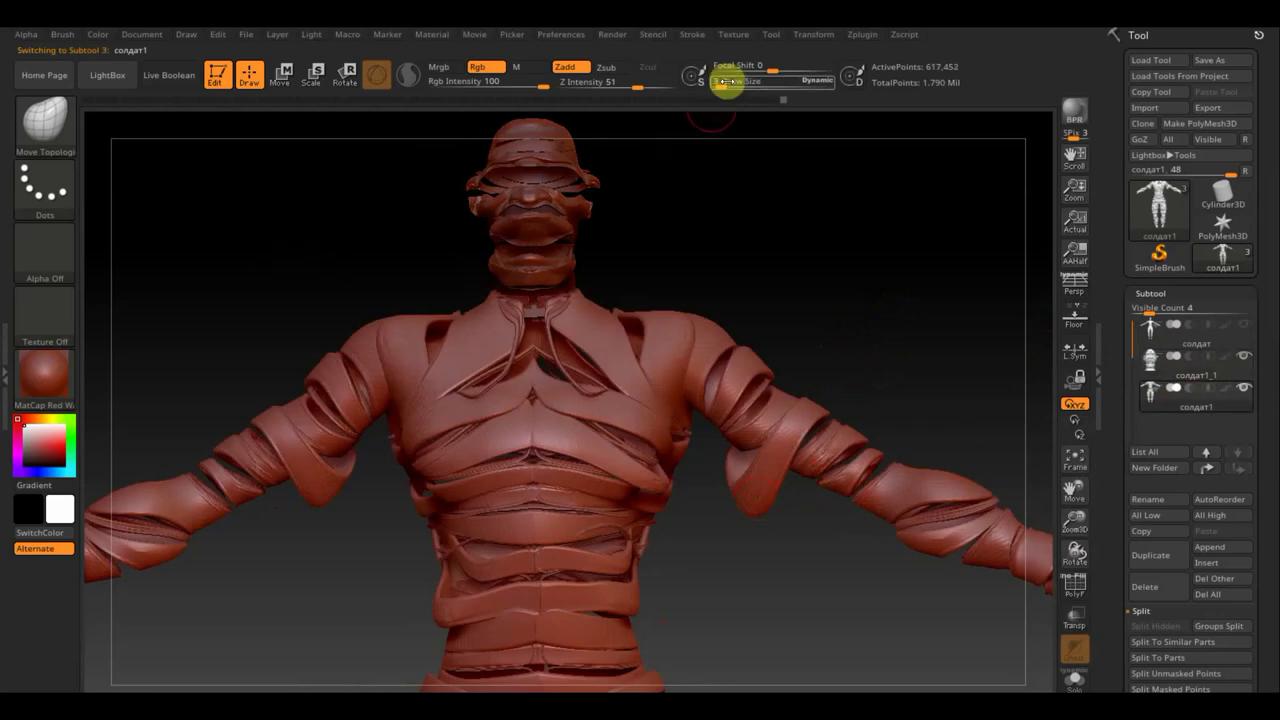
- Set Draw Size to 7 and cut two SliceRect rectangles across the chest bandages
left_click_drag(722, 82, 725, 102)
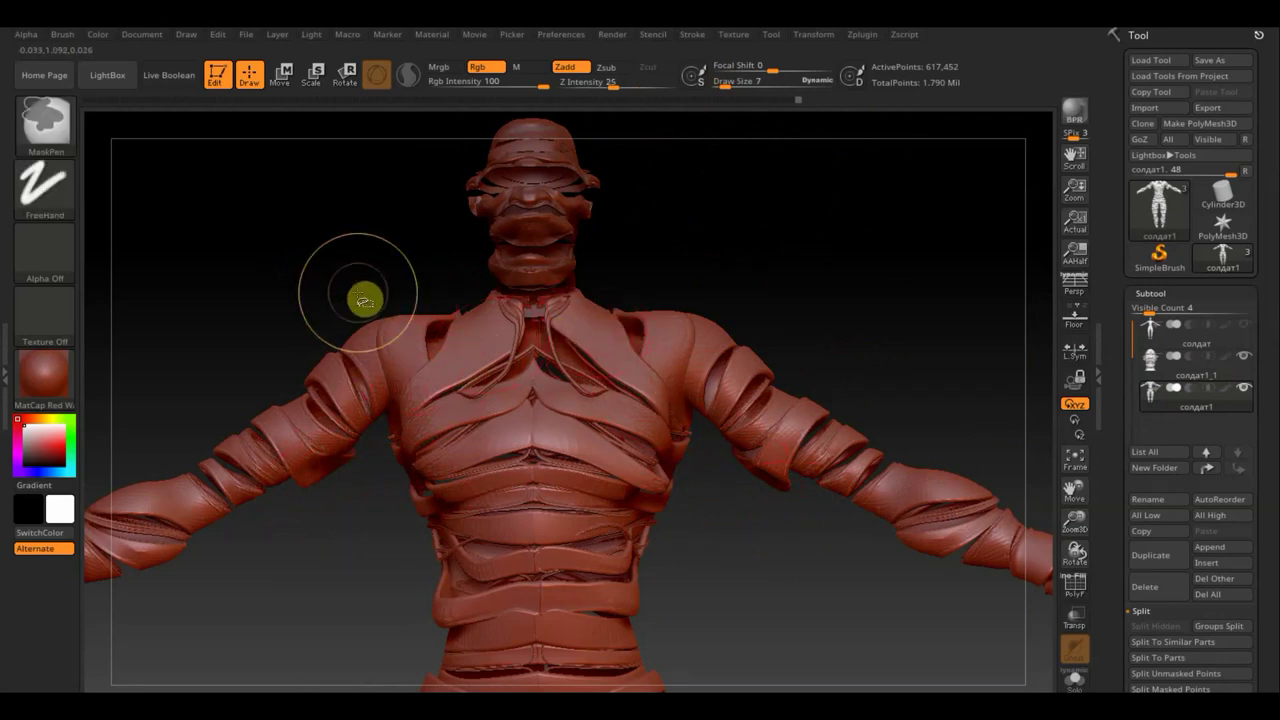
left_click(75, 158, "ctrl+shift")
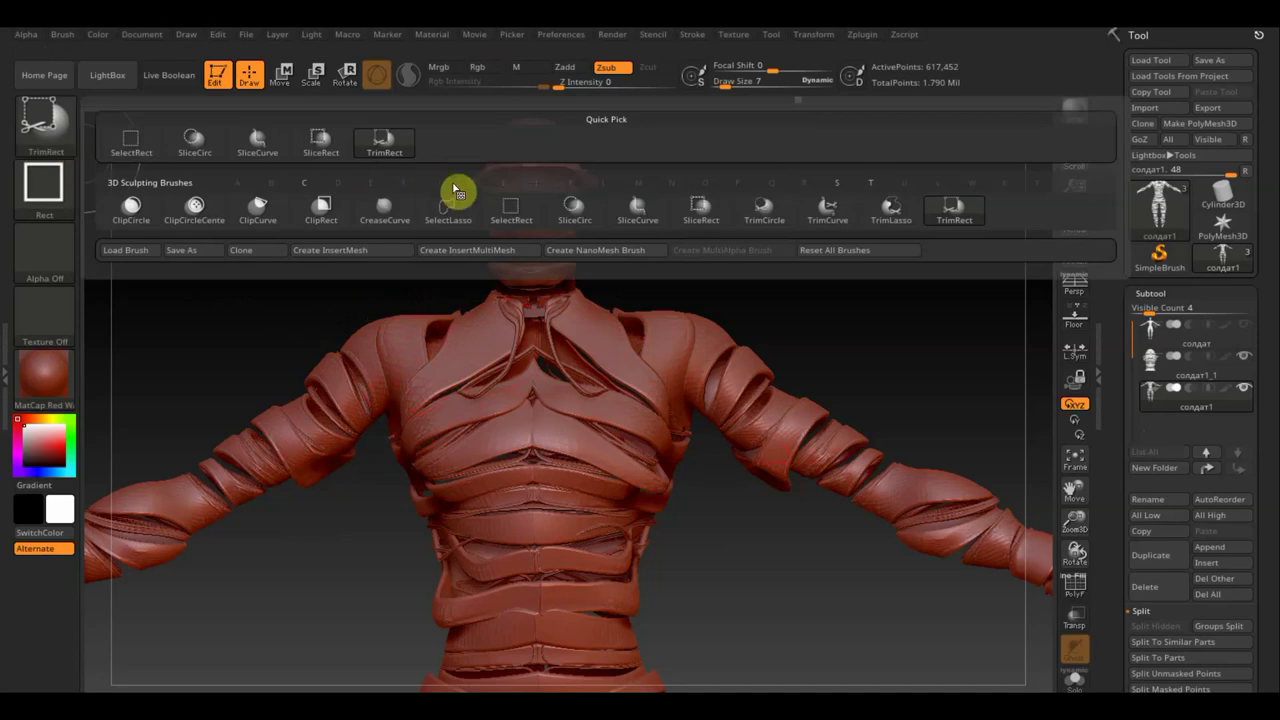
left_click(697, 208)
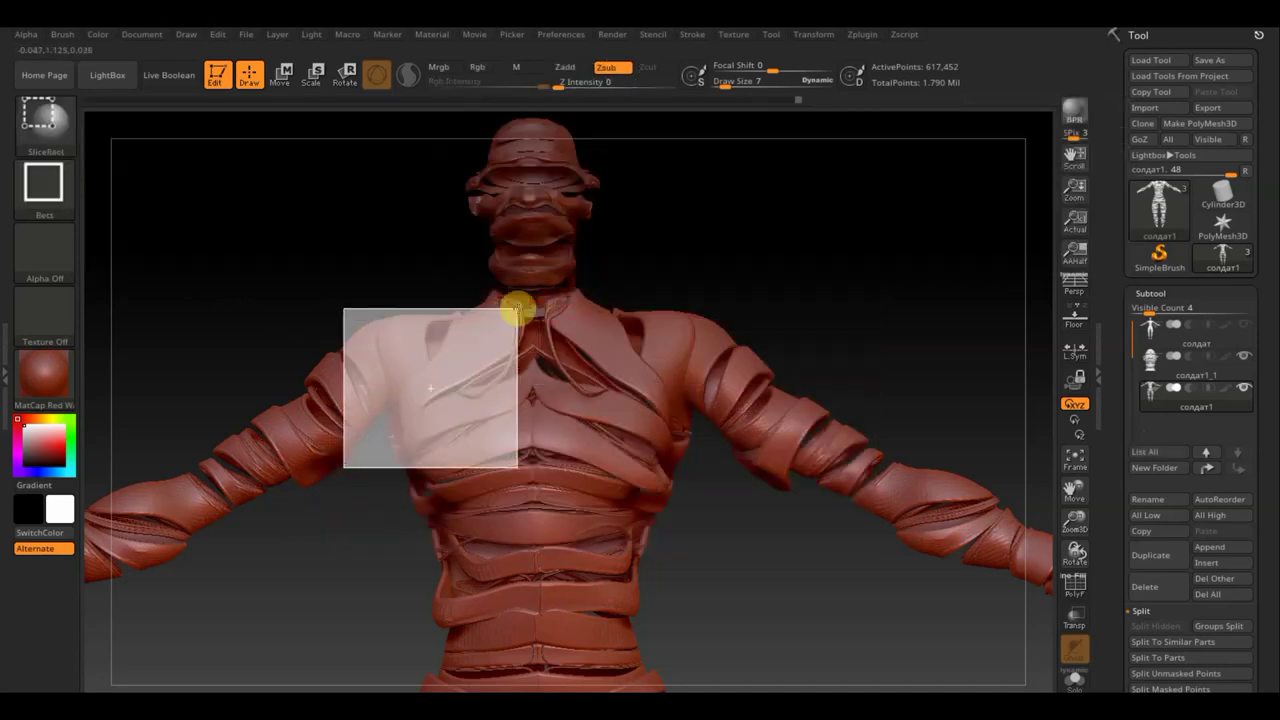
left_click_drag(446, 366, 430, 374, "ctrl+shift")
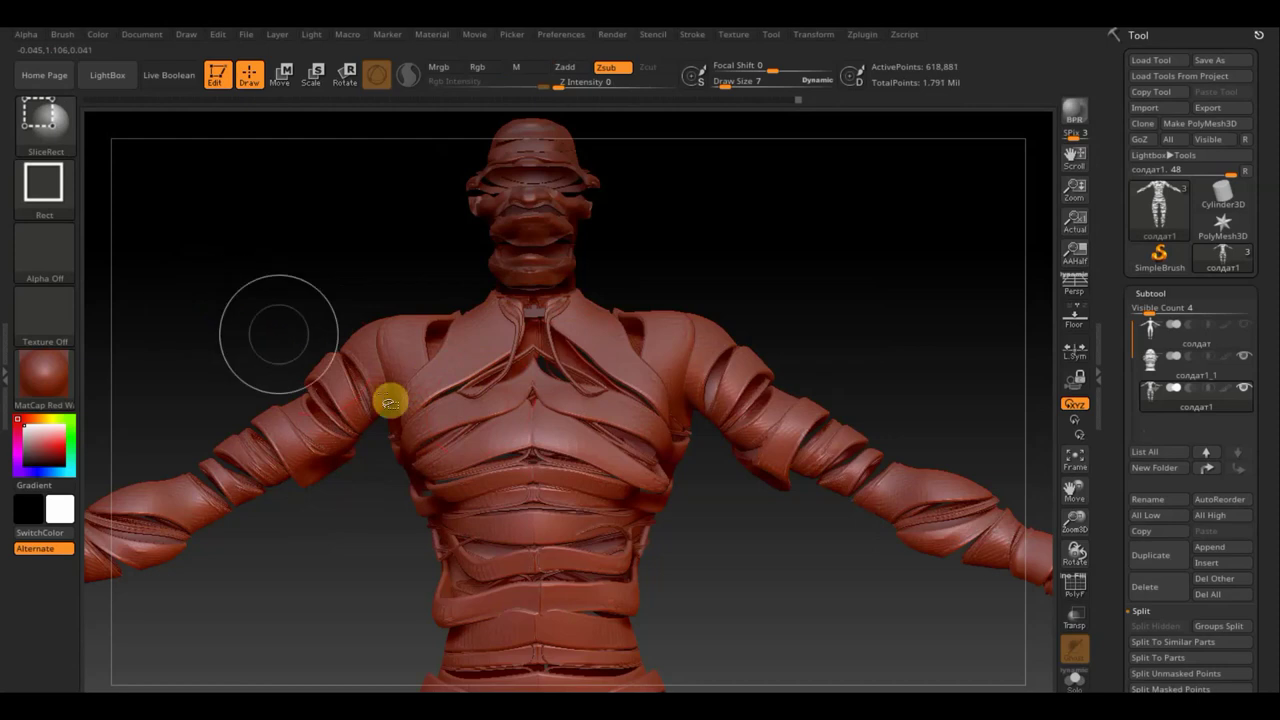
left_click_drag(334, 493, 490, 336, "ctrl+shift")
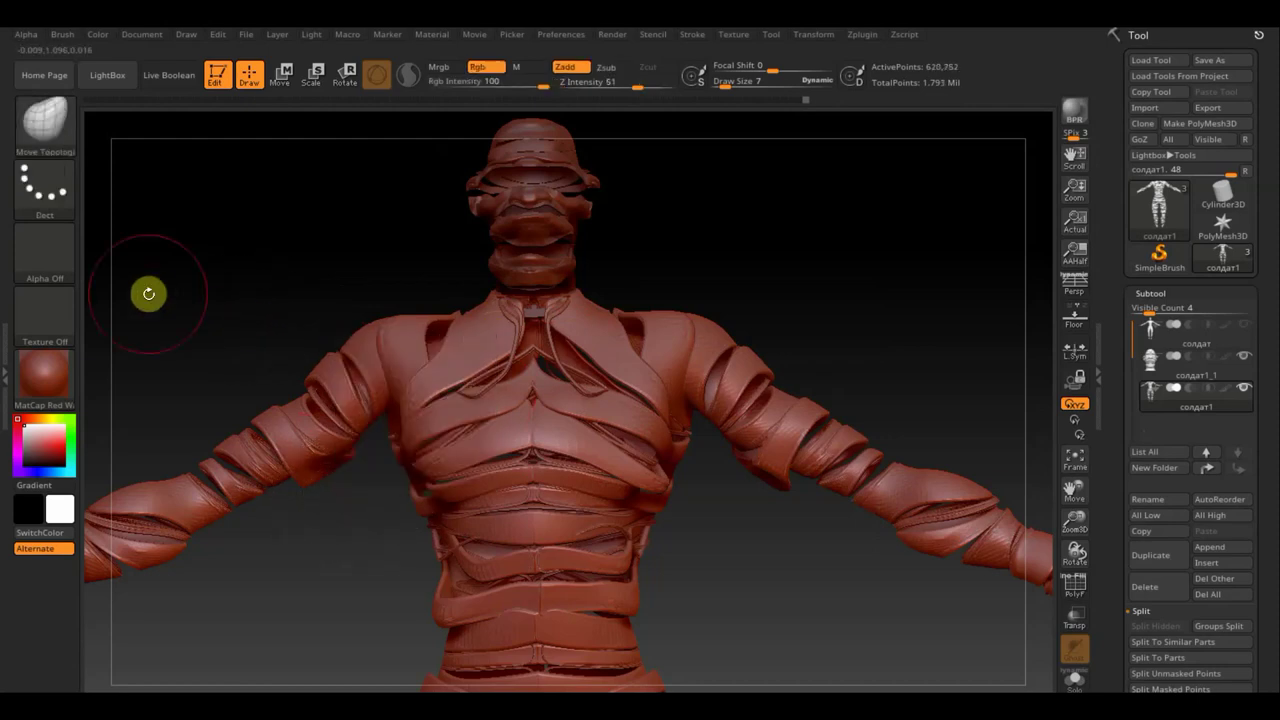
- Turn on PolyF and undo the rectangular chest slices, choosing SliceCurve instead
left_click(1076, 590)
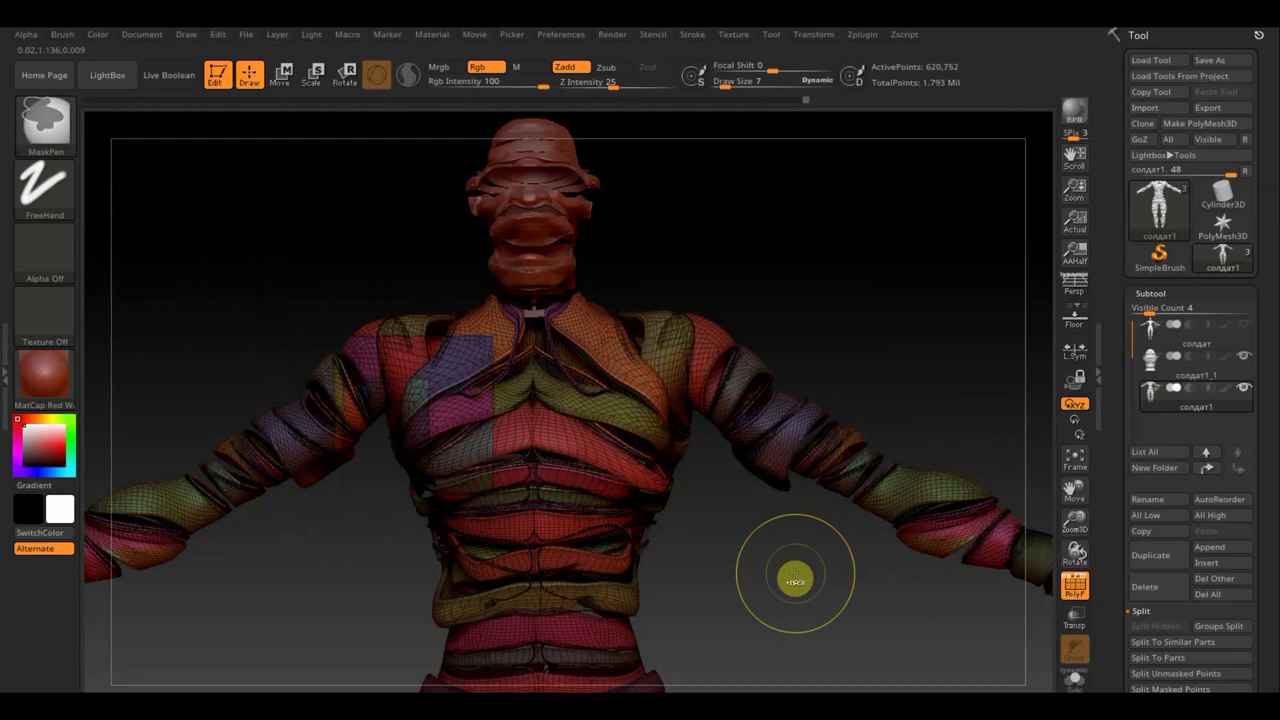
left_click(795, 571, "ctrl+shift")
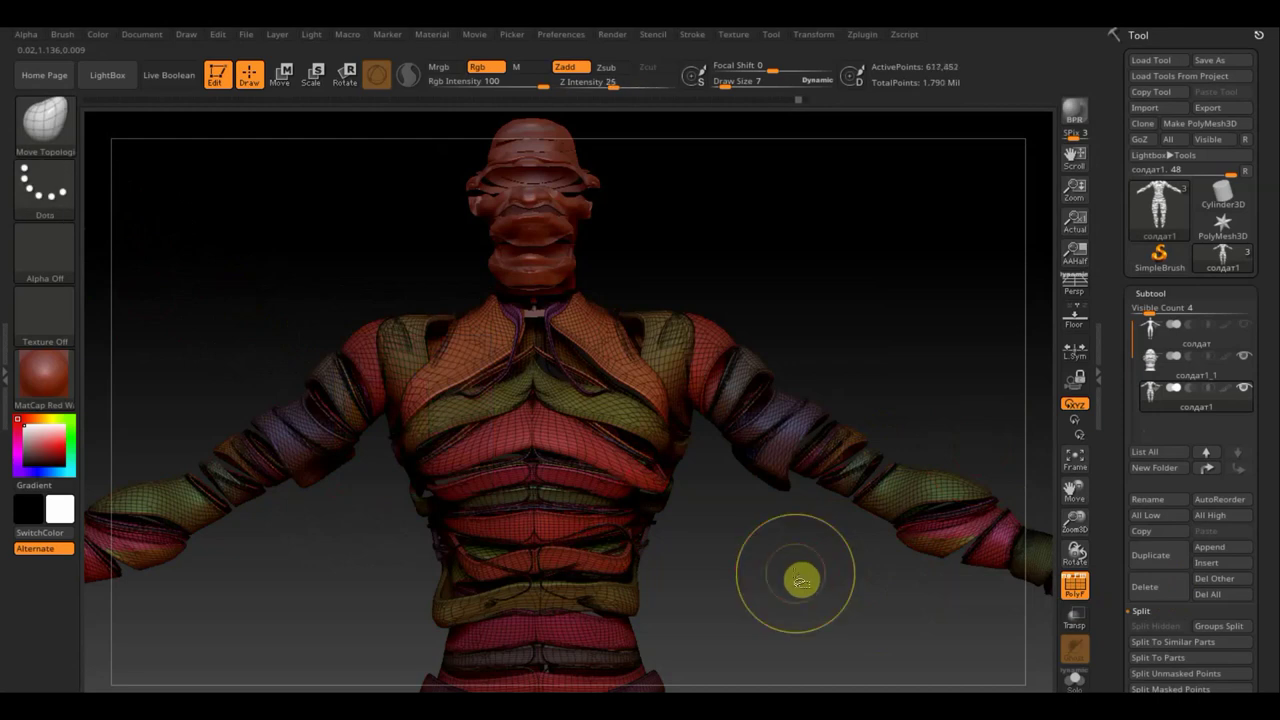
left_click(50, 130, "ctrl+shift")
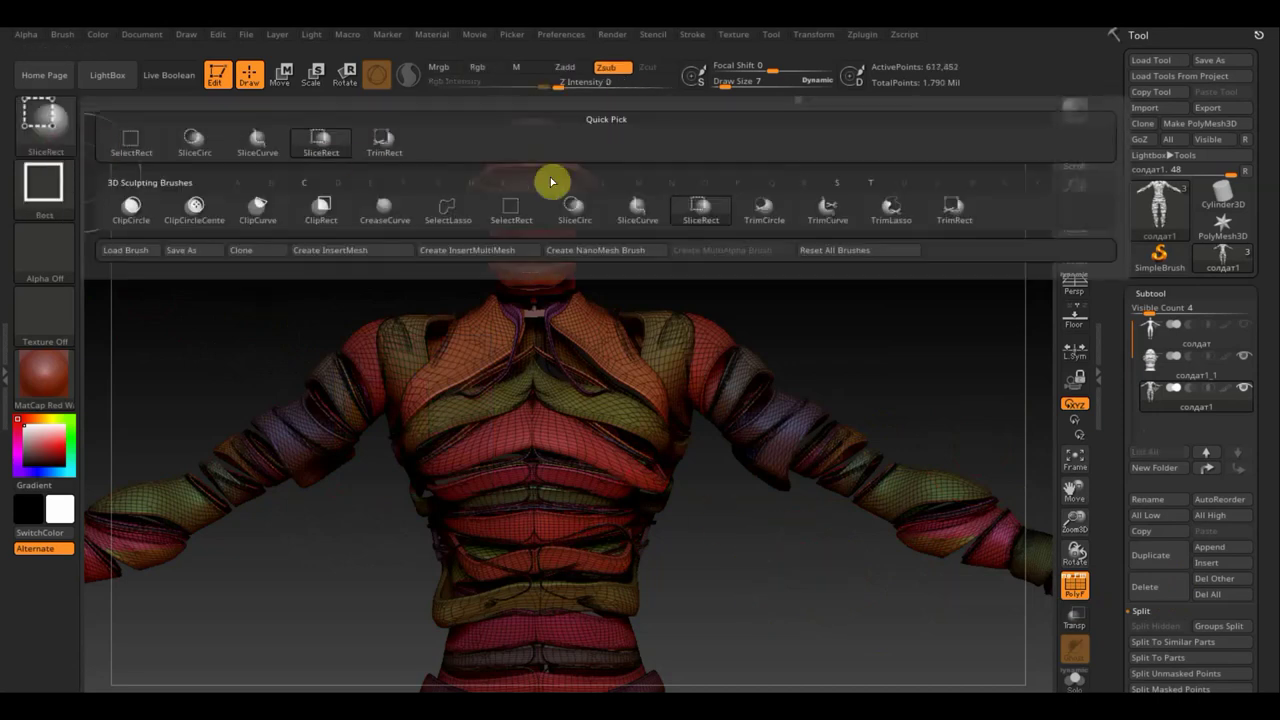
left_click(645, 208)
- Draw three curved slices from the left arm to the neck across the upper chest
left_click_drag(344, 508, 519, 295, "ctrl+shift")
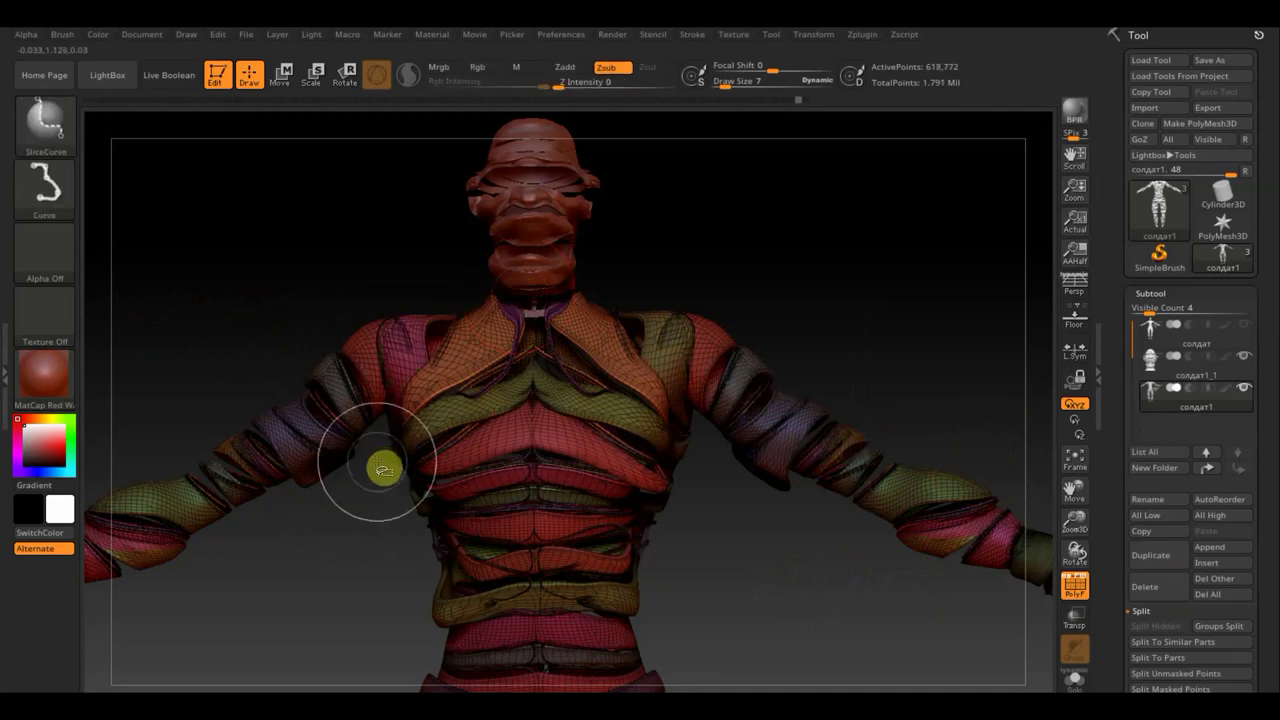
left_click_drag(390, 452, 528, 295, "ctrl+shift")
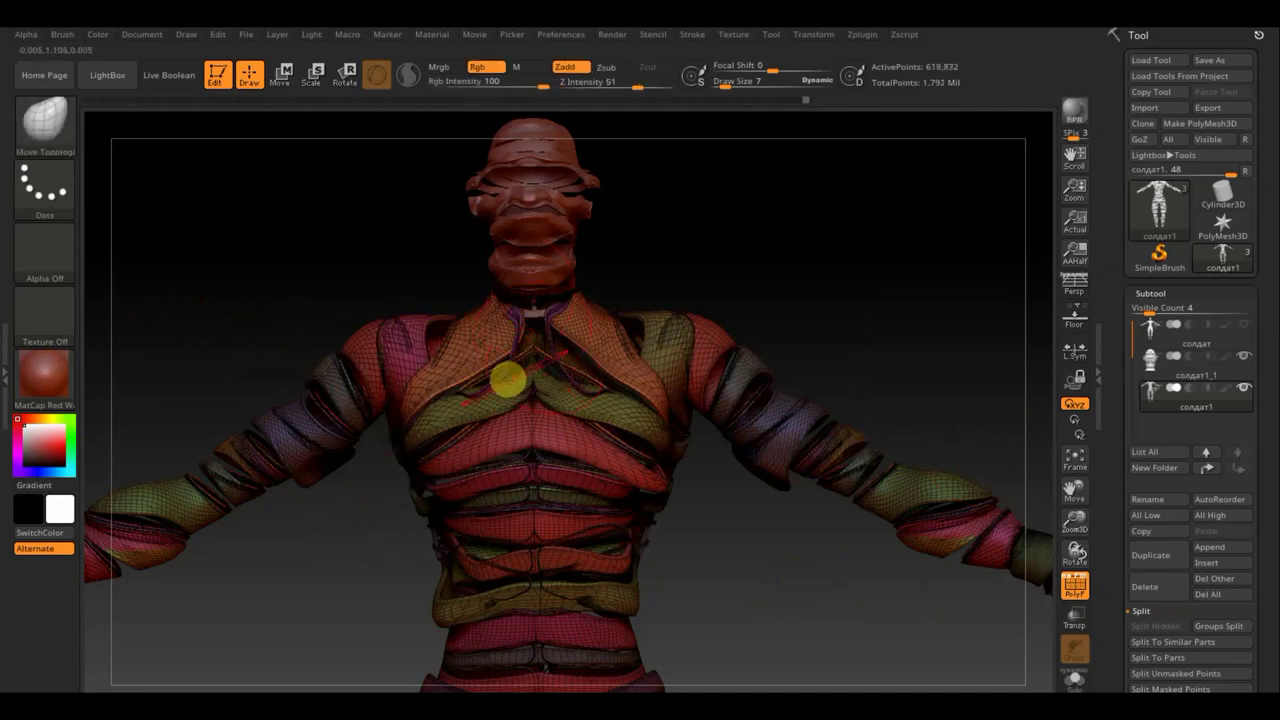
left_click_drag(458, 248, 478, 448, "ctrl+shift")
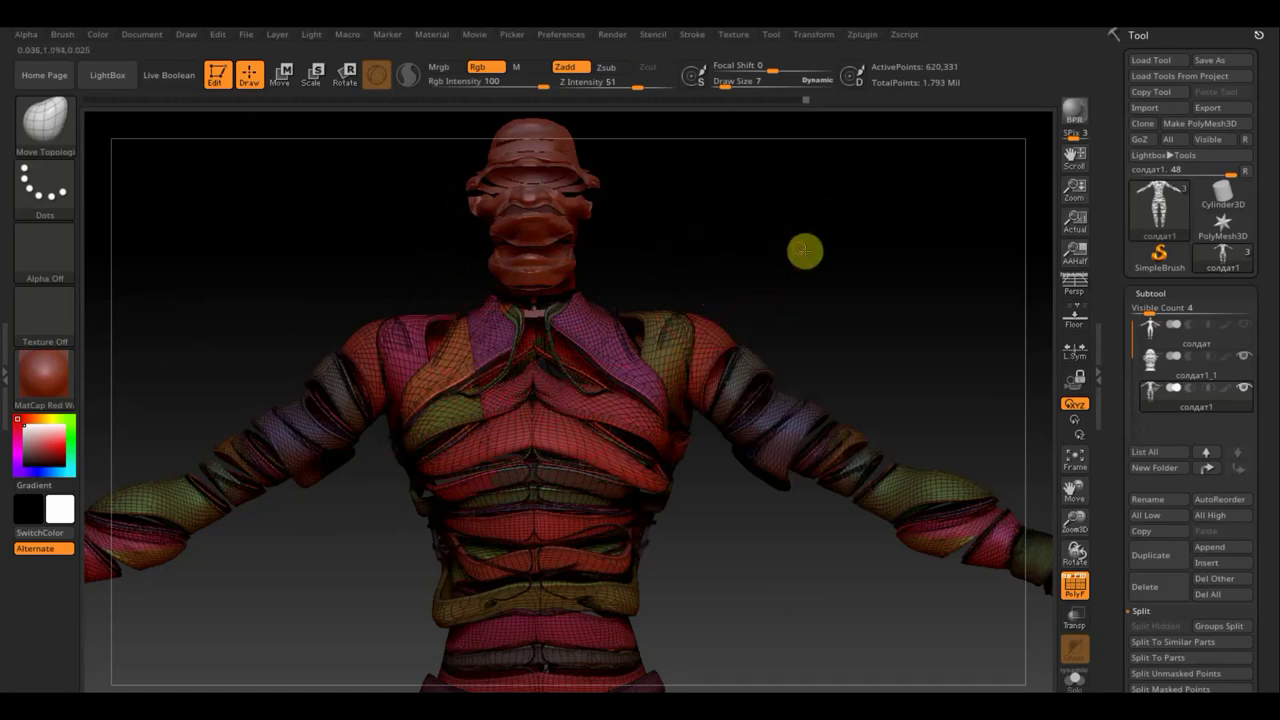
left_click_drag(806, 251, 838, 253)
- Turn off PolyF, zoom out and review the whole bandaged figure in three-quarter view
left_click_drag(809, 323, 902, 464)
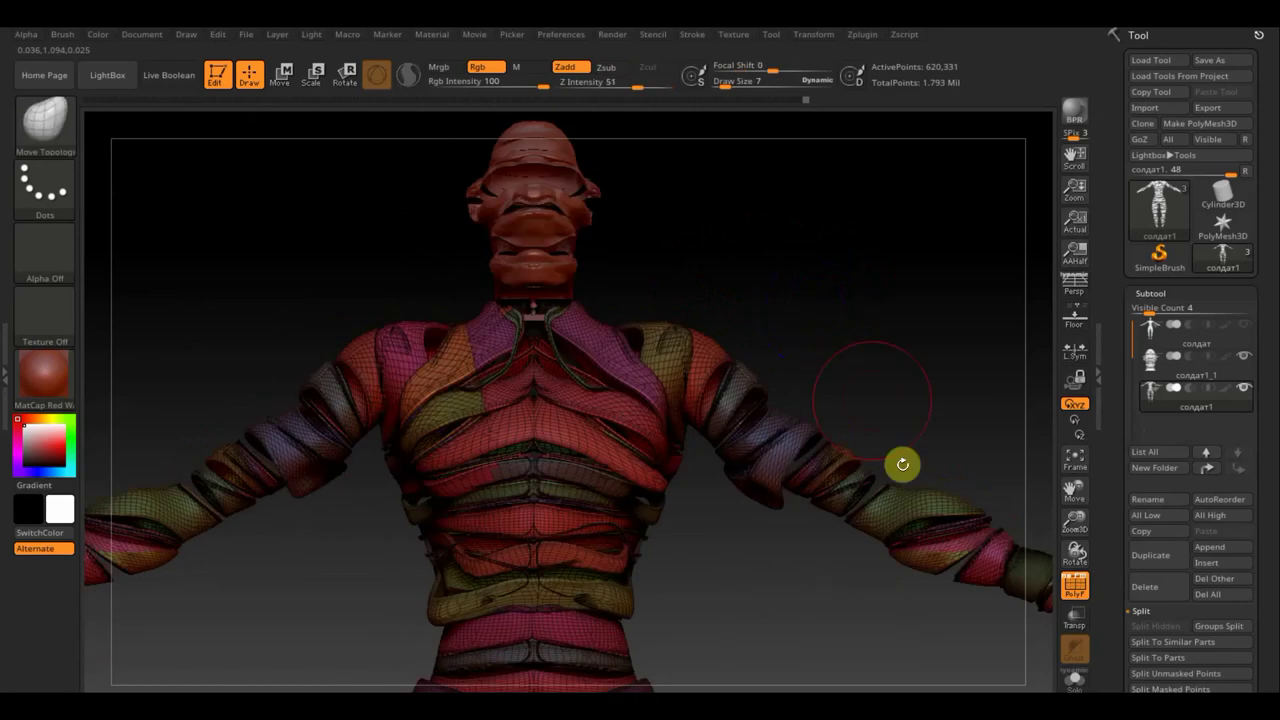
left_click(1076, 592)
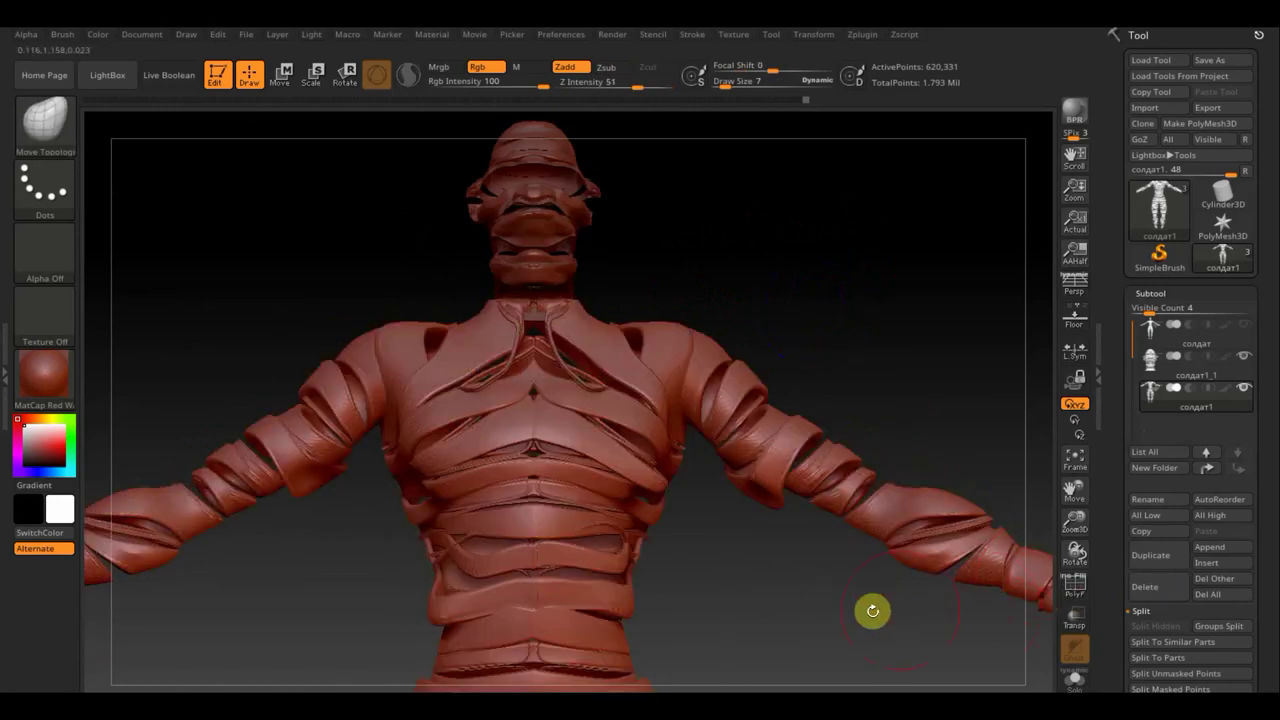
left_click_drag(789, 594, 716, 336)
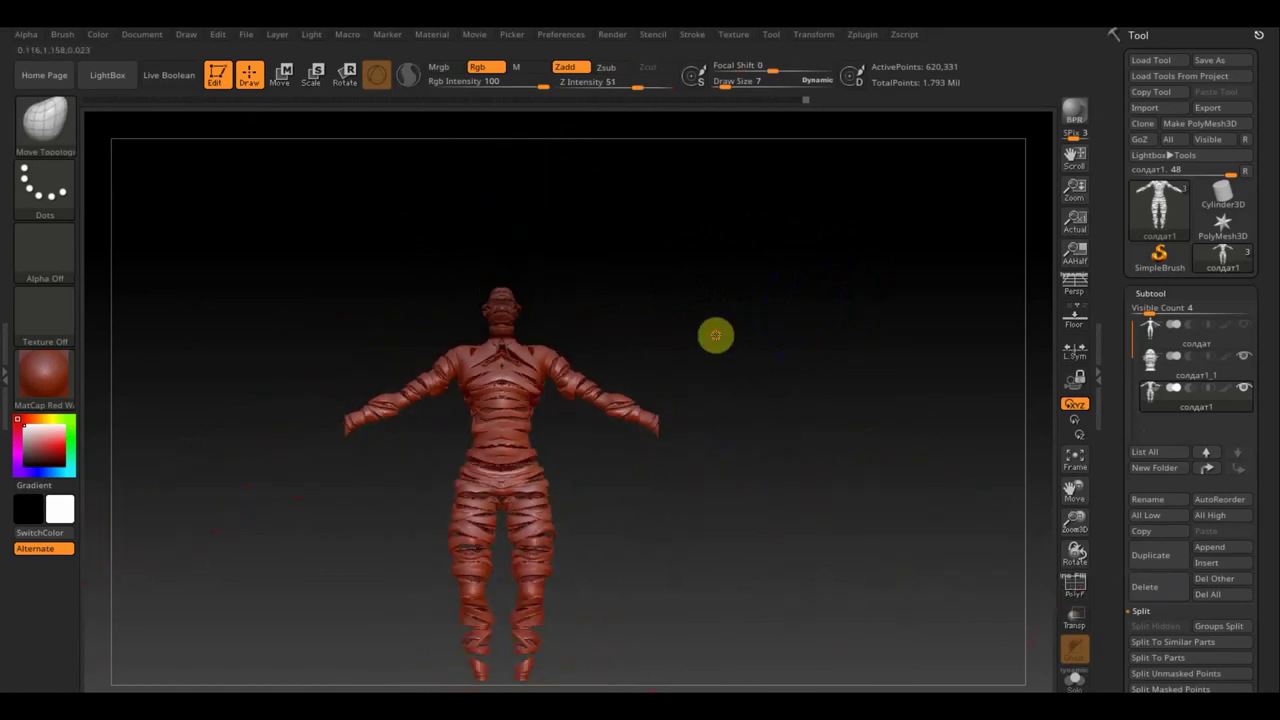
left_click_drag(772, 390, 780, 357)
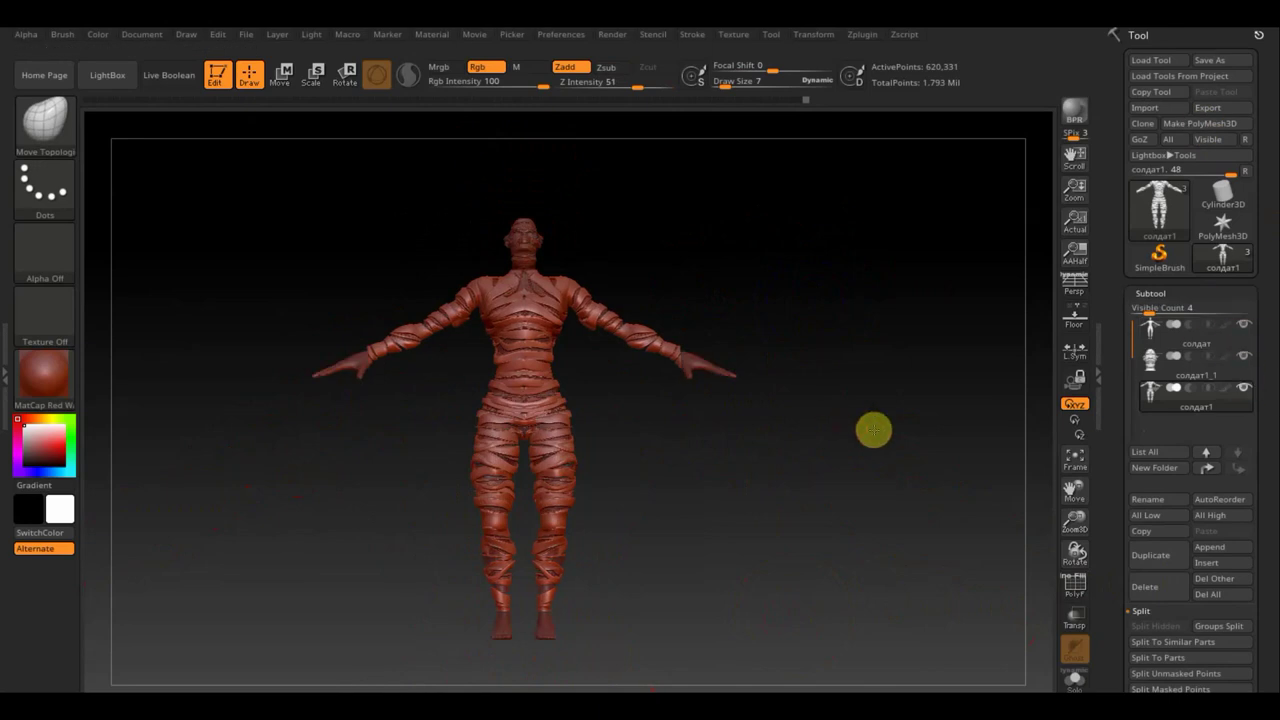
mouse_move(871, 429)
left_mouse_down()
mouse_move(900, 431)
mouse_move(849, 434)
mouse_move(833, 461)
left_mouse_up()
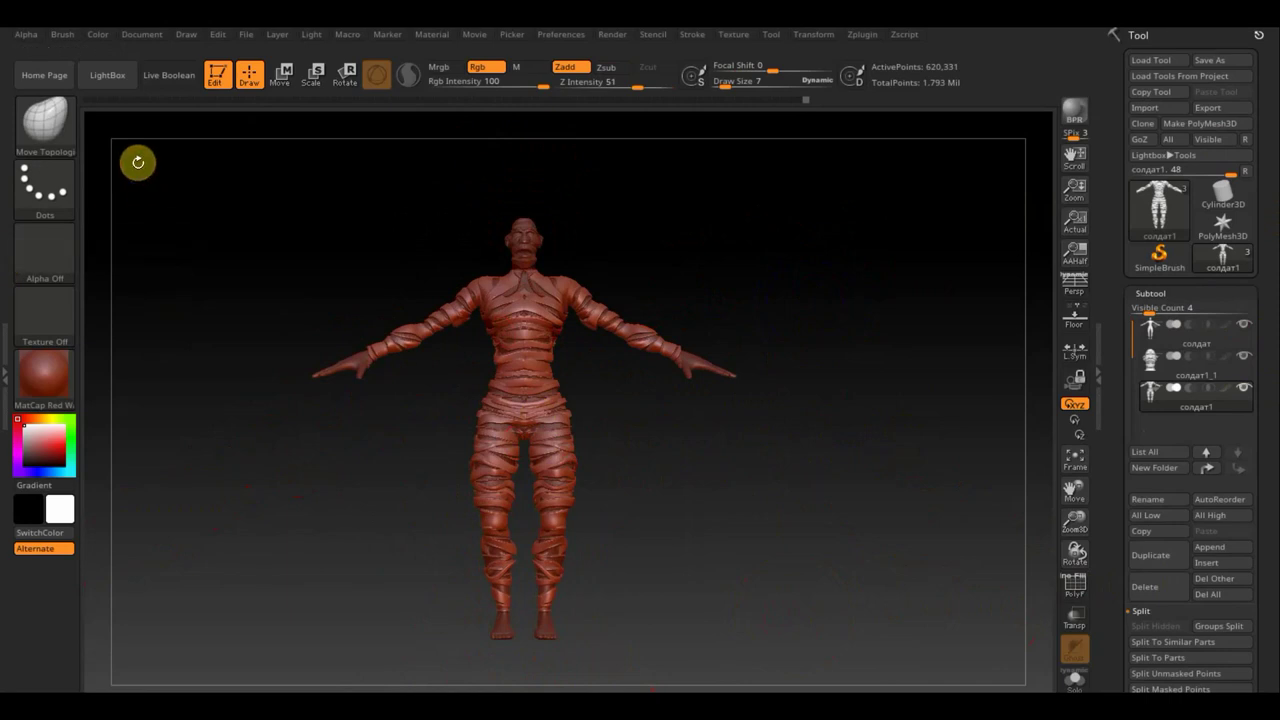
left_click(52, 130)
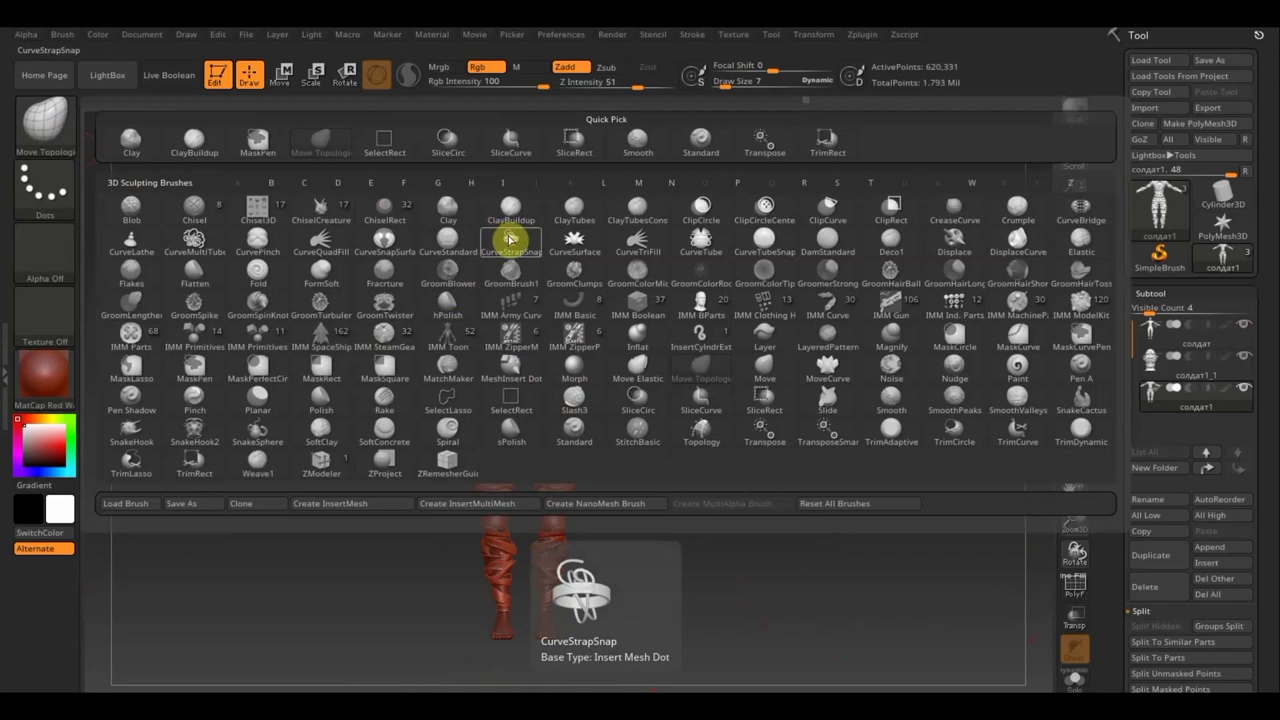
- Choose the CurveStrapSnap brush and duplicate the солдат body subtool
left_click(510, 238)
mouse_move(717, 257)
left_mouse_down()
mouse_move(752, 333)
mouse_move(760, 403)
mouse_move(823, 457)
mouse_move(947, 409)
mouse_move(946, 480)
mouse_move(570, 459)
mouse_move(614, 428)
left_mouse_up()
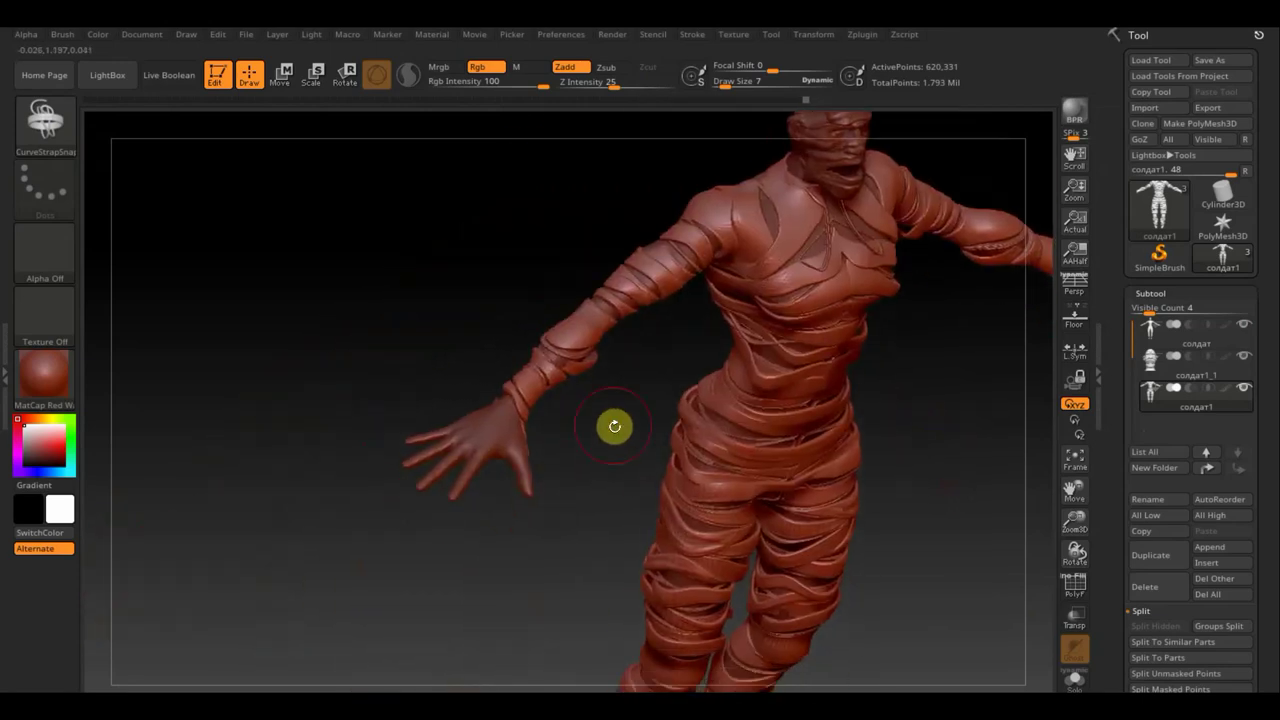
mouse_move(1190, 330)
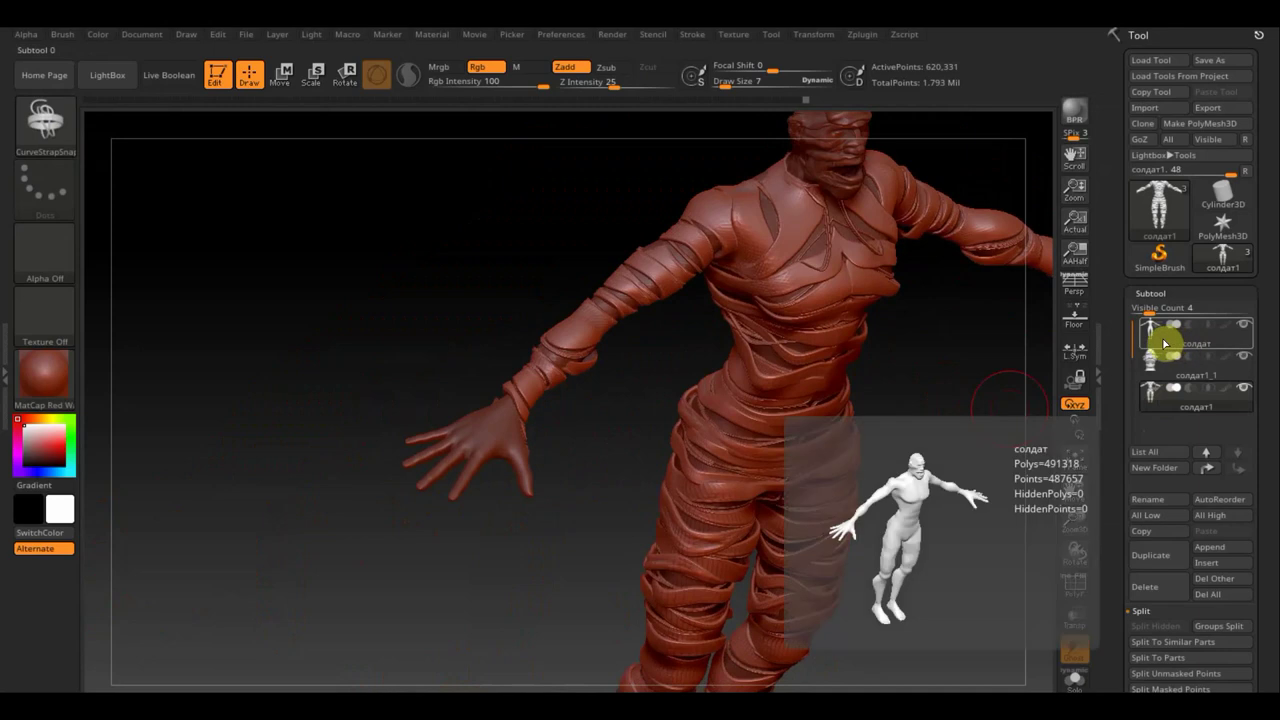
left_click(1163, 343)
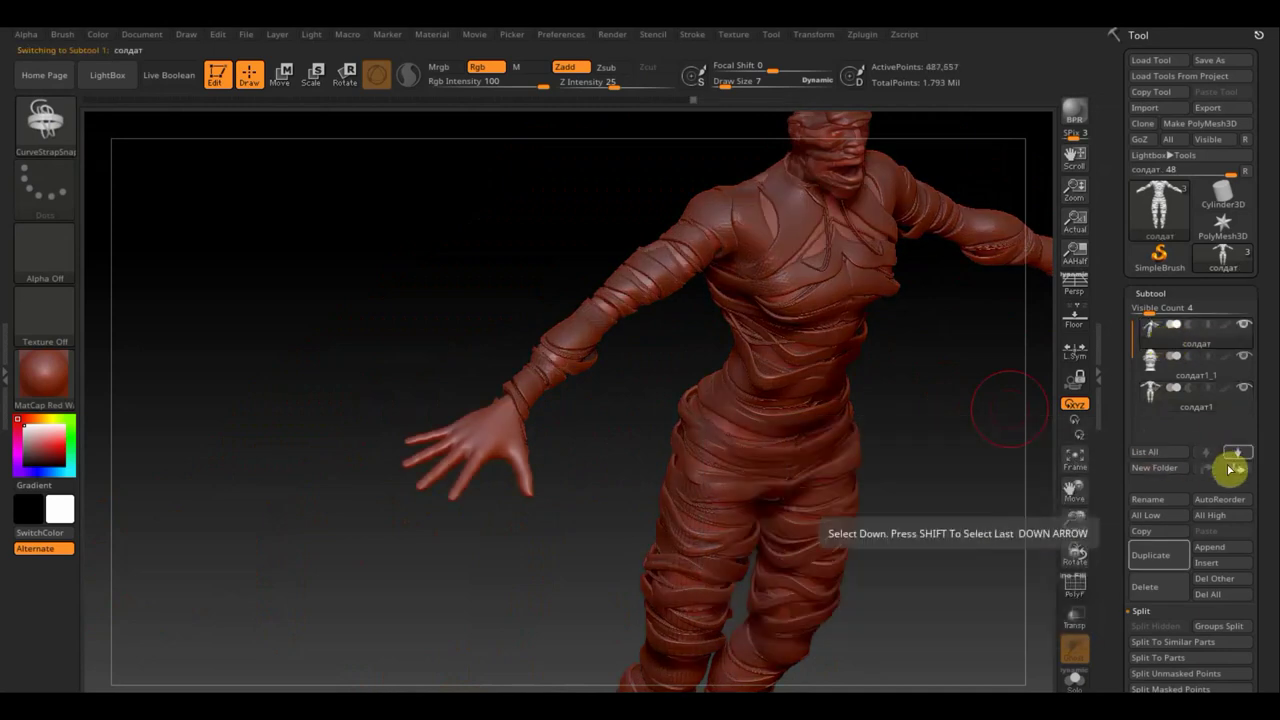
left_click(1153, 558)
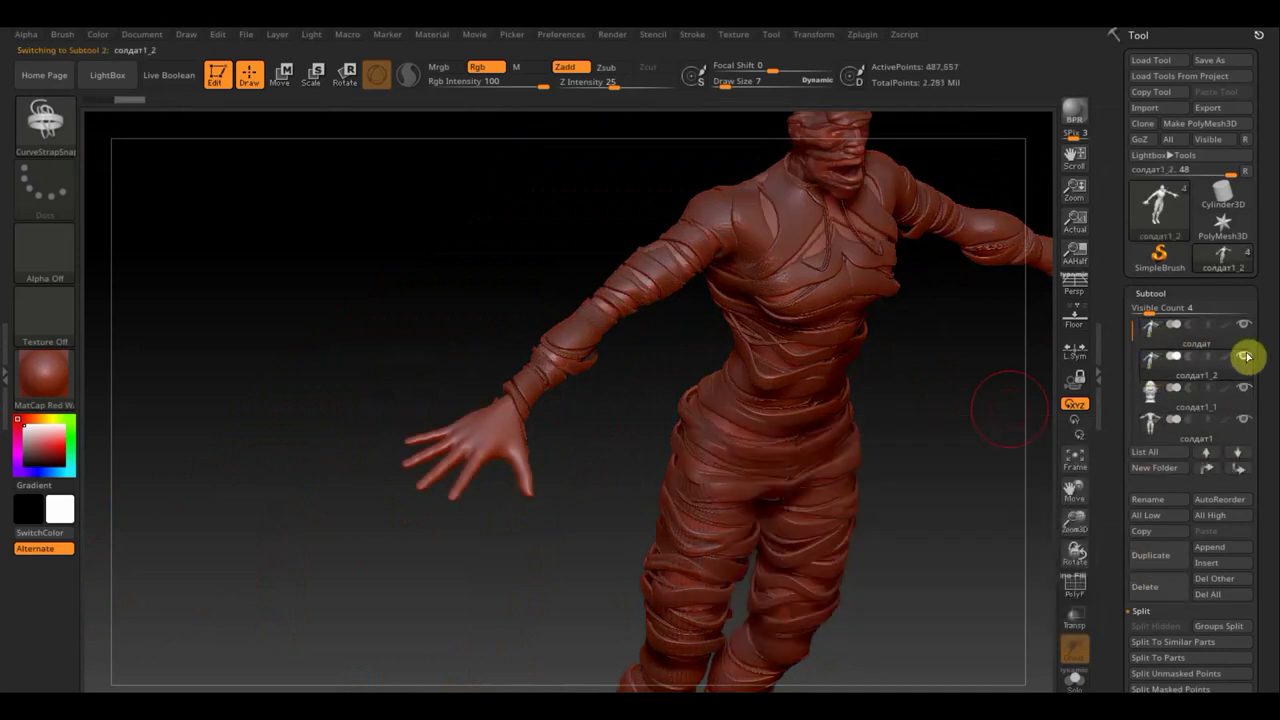
- Hide солдат, солдат1_1 and солдат1 so only the duplicate body shows
left_click(1243, 325)
left_click(1243, 387)
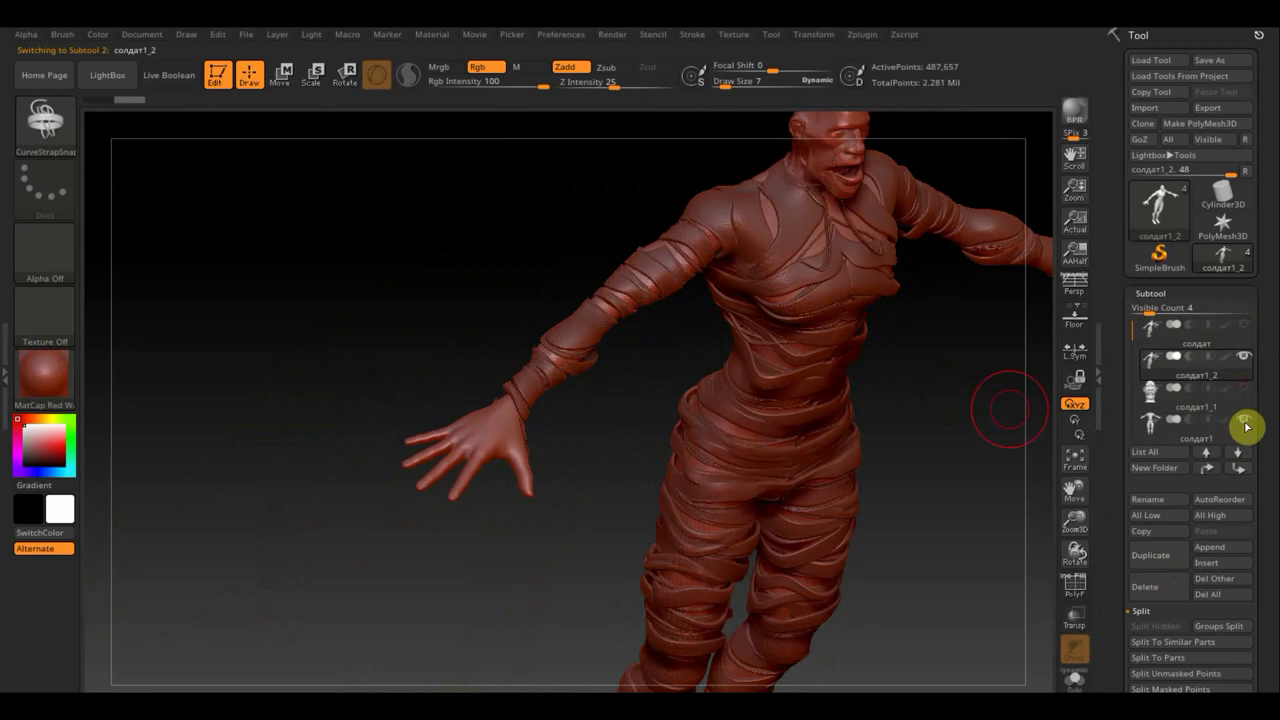
left_click(1243, 418)
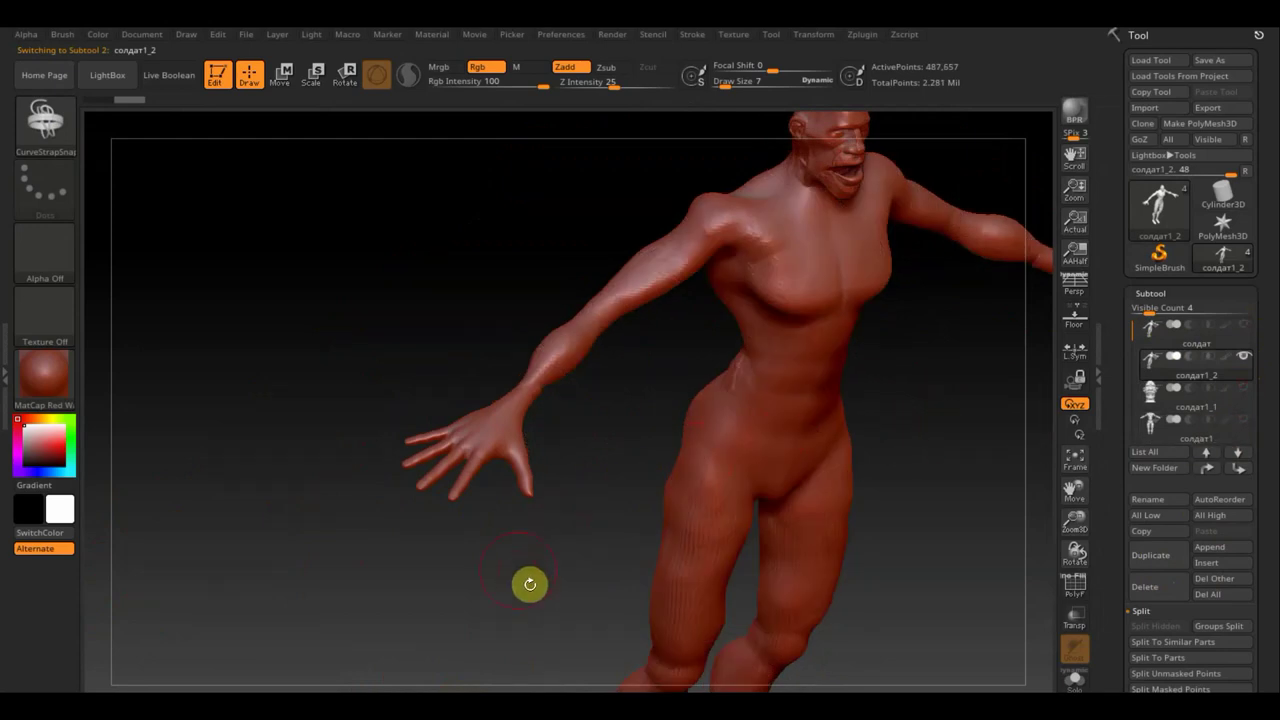
- Hide all but the hand and forearm with a Ctrl+Shift slice, then delete the hidden geometry
left_click_drag(583, 566, 566, 586, "shift")
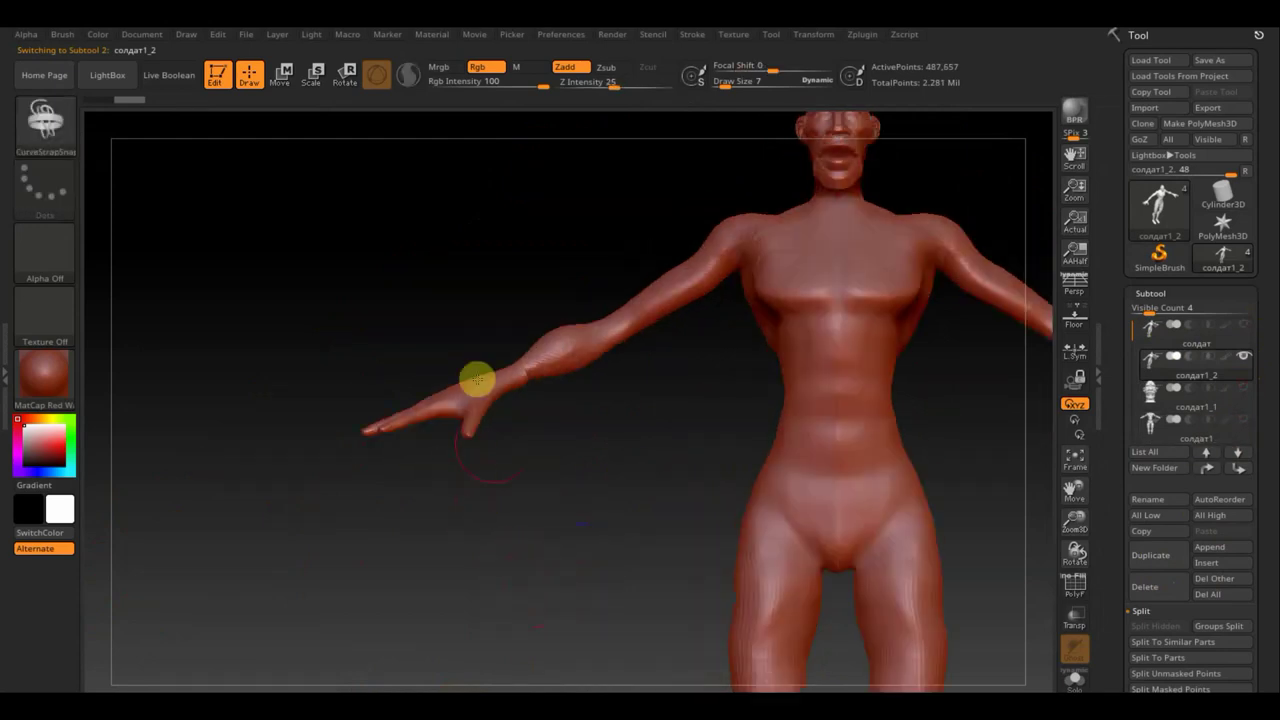
key("ctrl+shift")
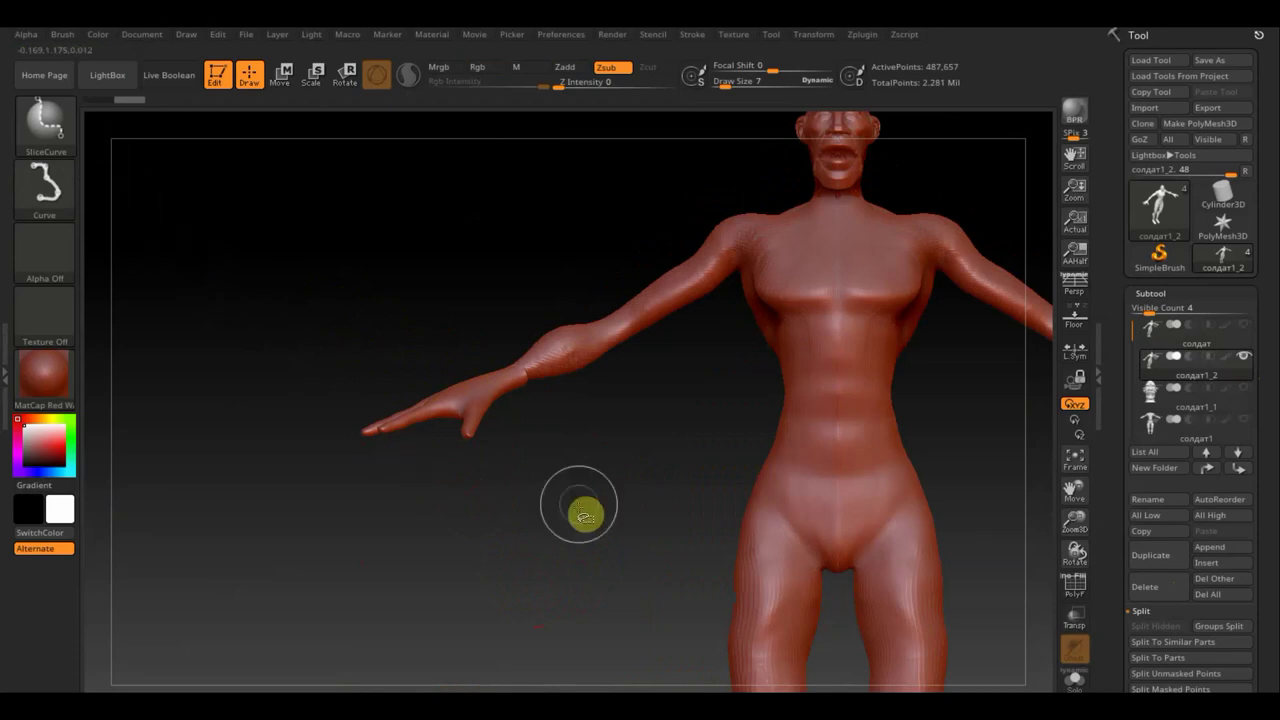
left_click(457, 408, "ctrl+shift")
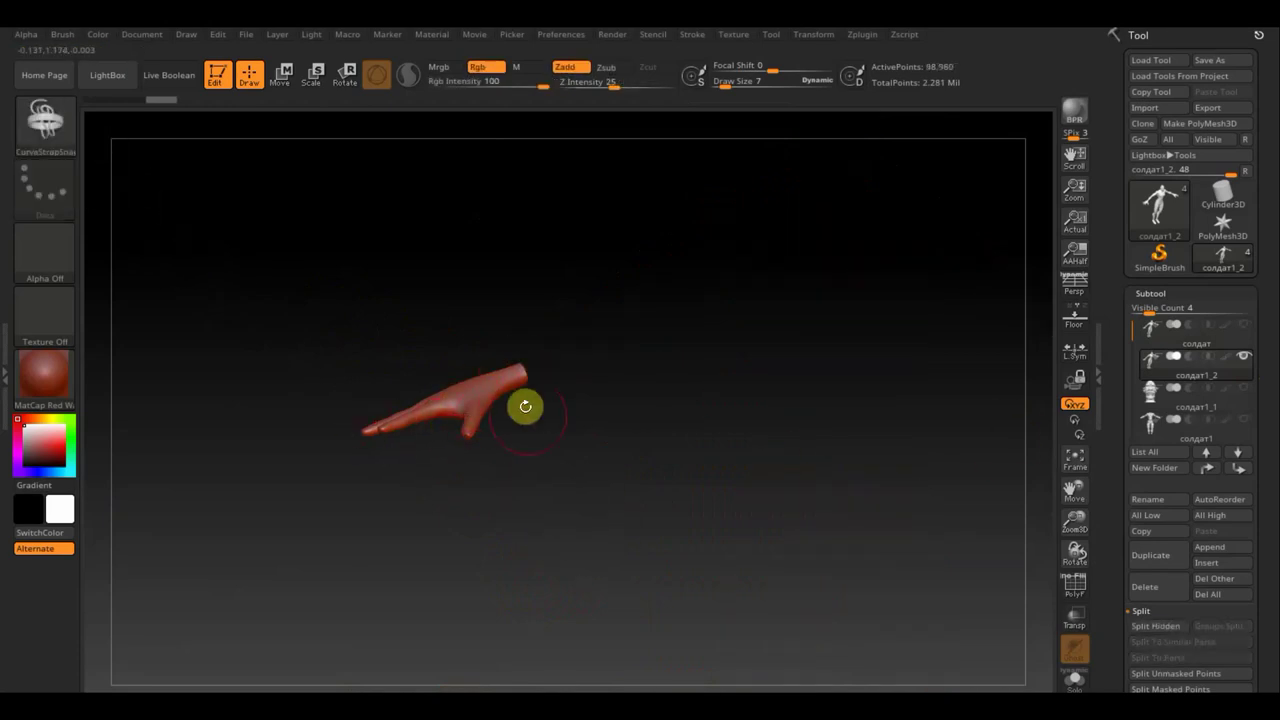
left_click_drag(1260, 620, 1268, 522)
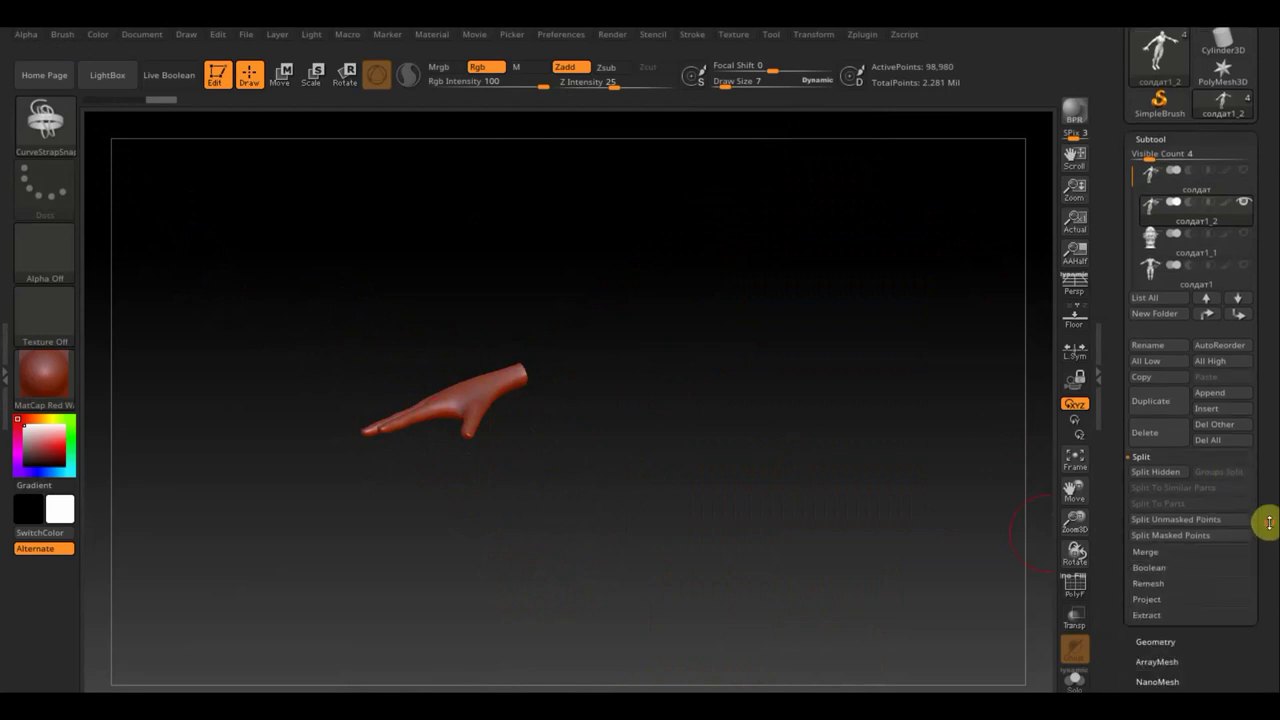
left_click(1158, 640)
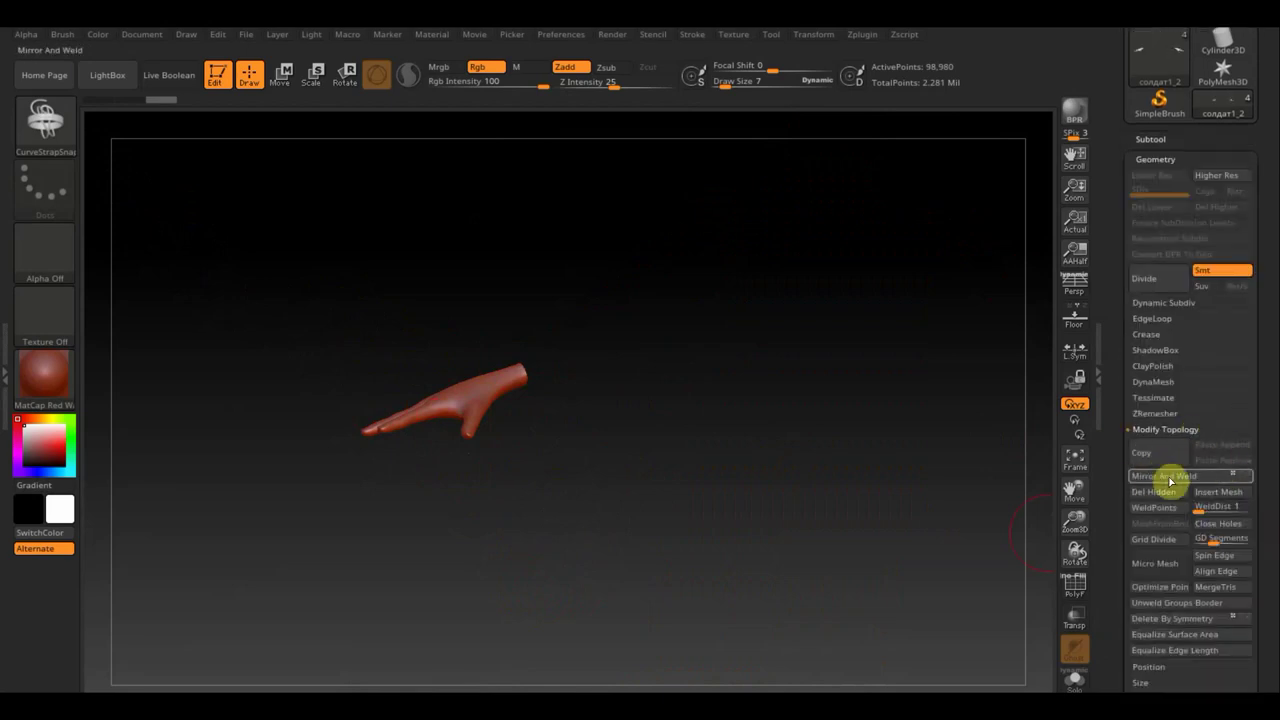
left_click(1160, 493)
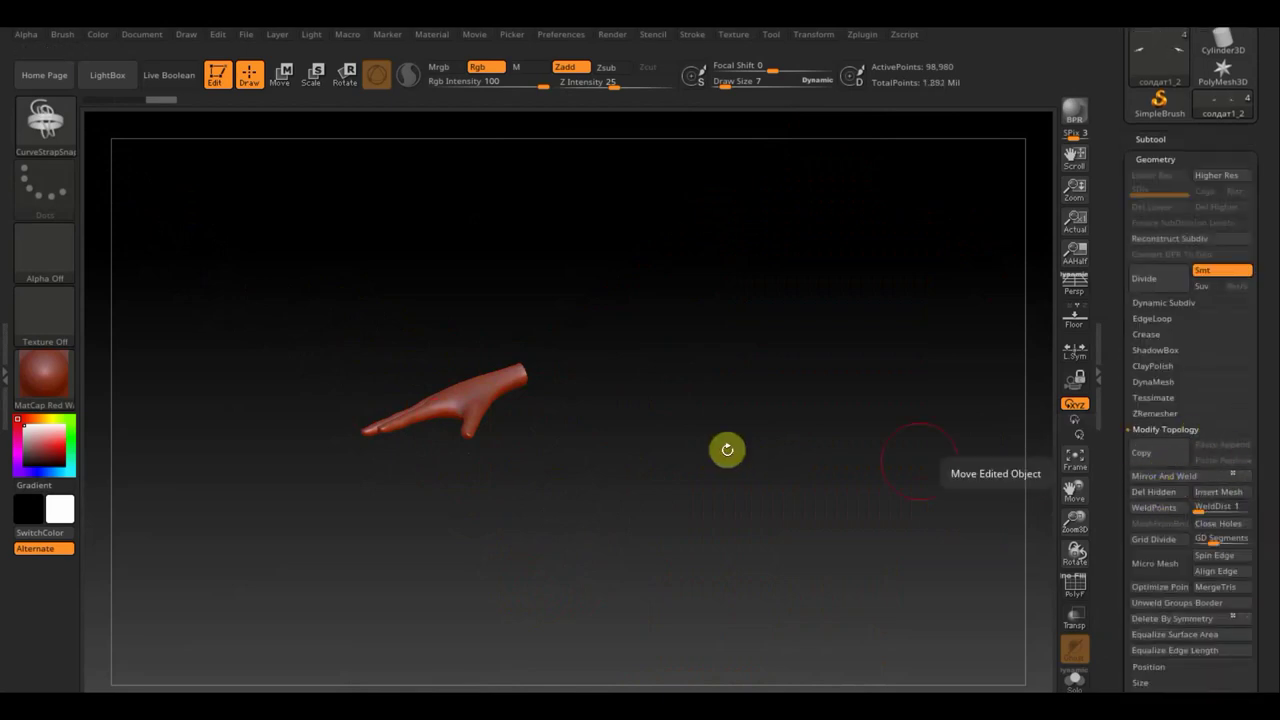
left_click_drag(712, 469, 621, 486)
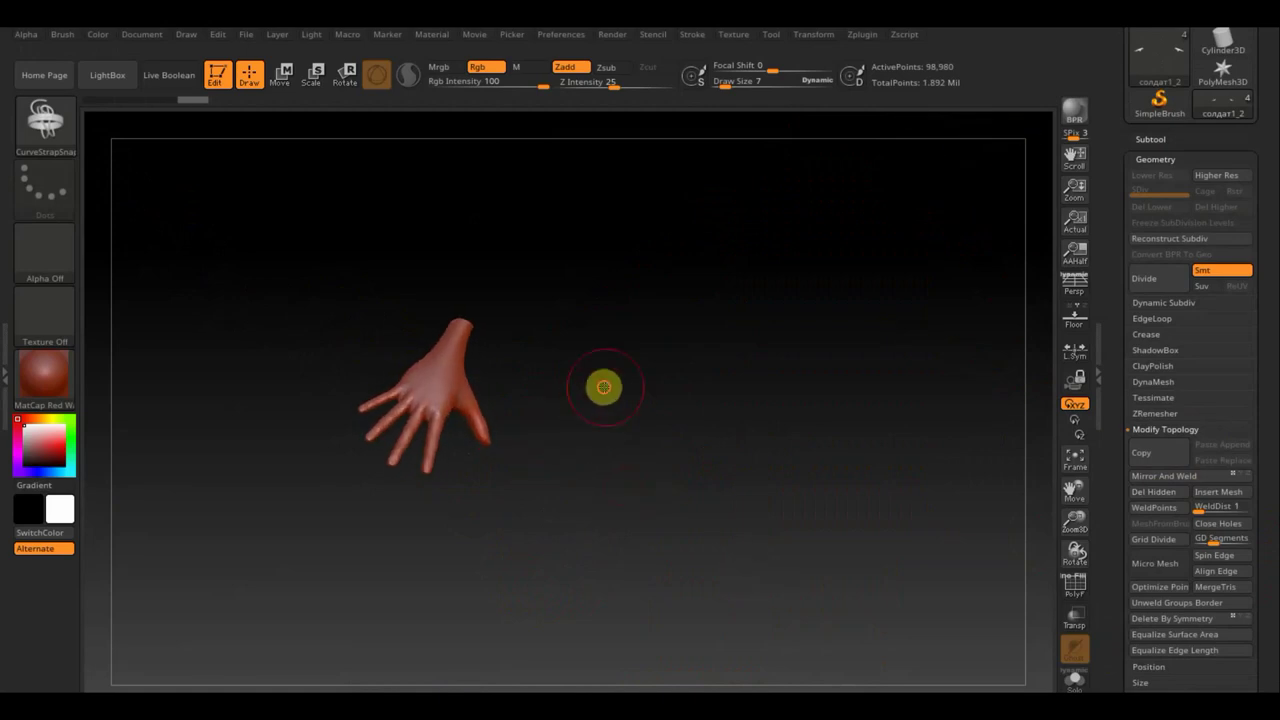
- Shrink the brush and draw a CurveStrapSnap strap around the wrist
mouse_move(604, 387)
left_mouse_down()
mouse_move(657, 486)
mouse_move(520, 351)
mouse_move(634, 366)
left_mouse_up()
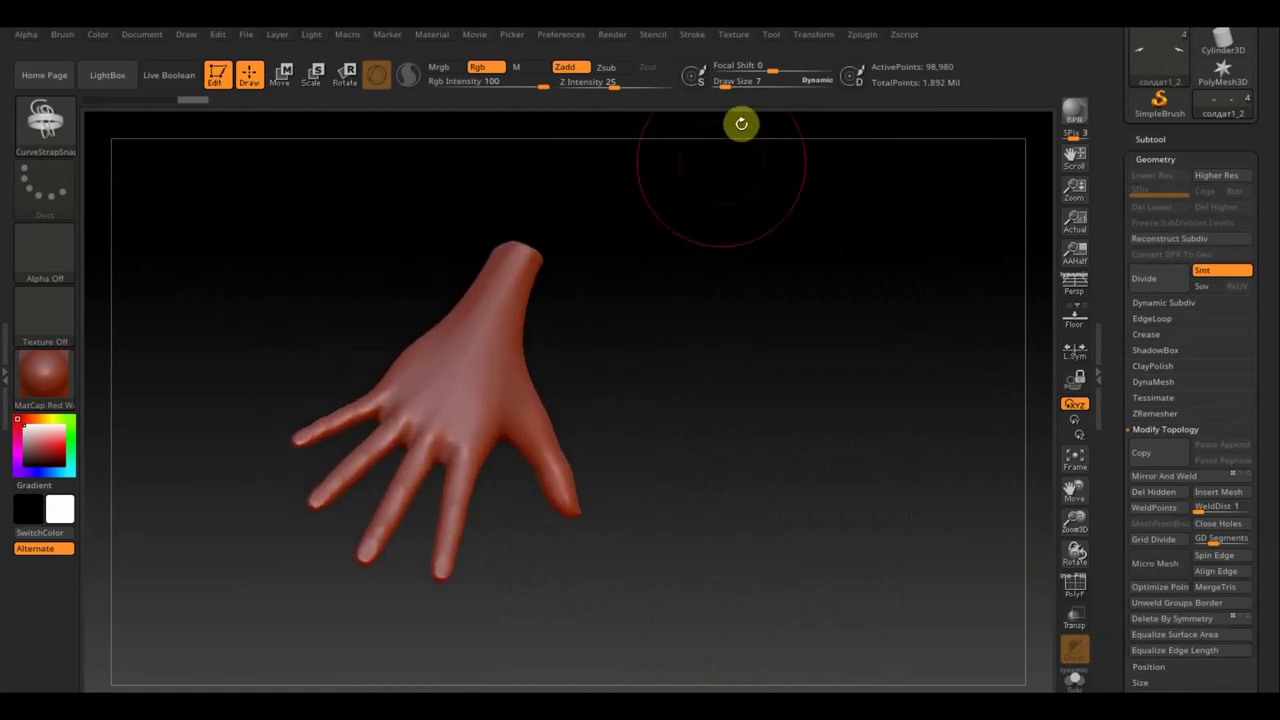
left_click_drag(724, 86, 718, 86)
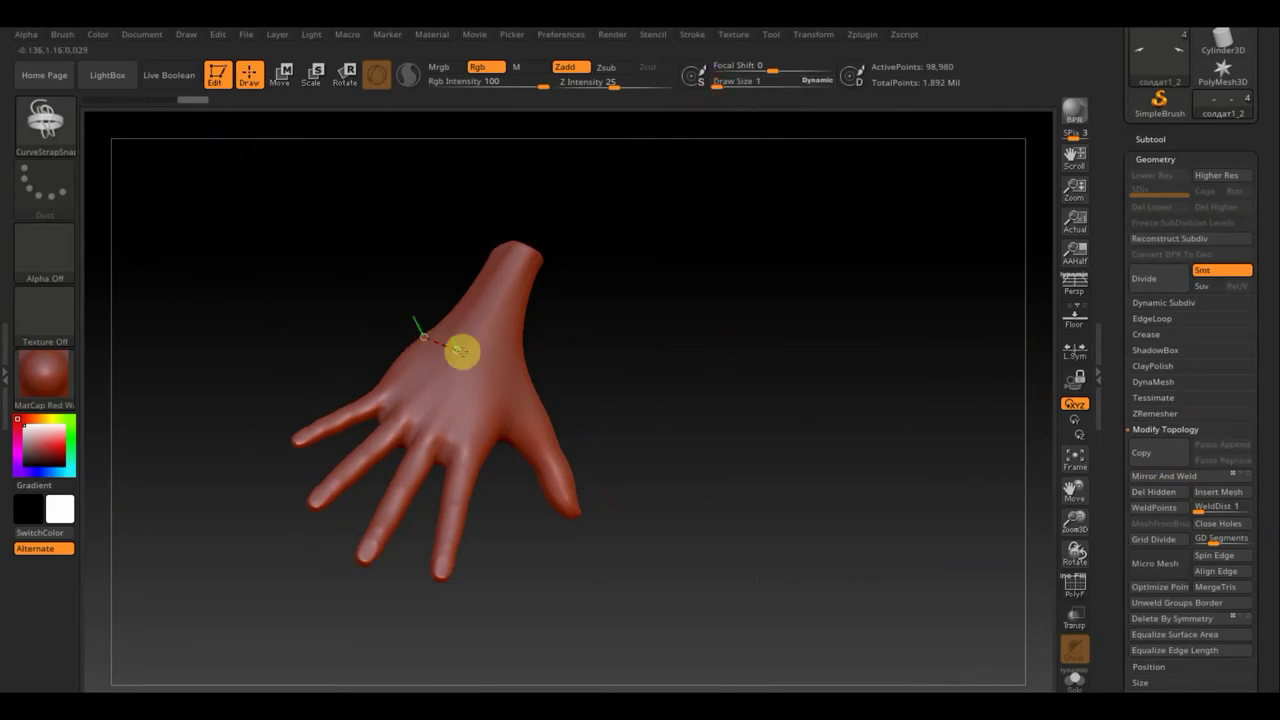
mouse_move(546, 377)
left_mouse_down()
mouse_move(634, 391)
mouse_move(574, 357)
mouse_move(552, 362)
mouse_move(600, 434)
mouse_move(486, 434)
left_mouse_up()
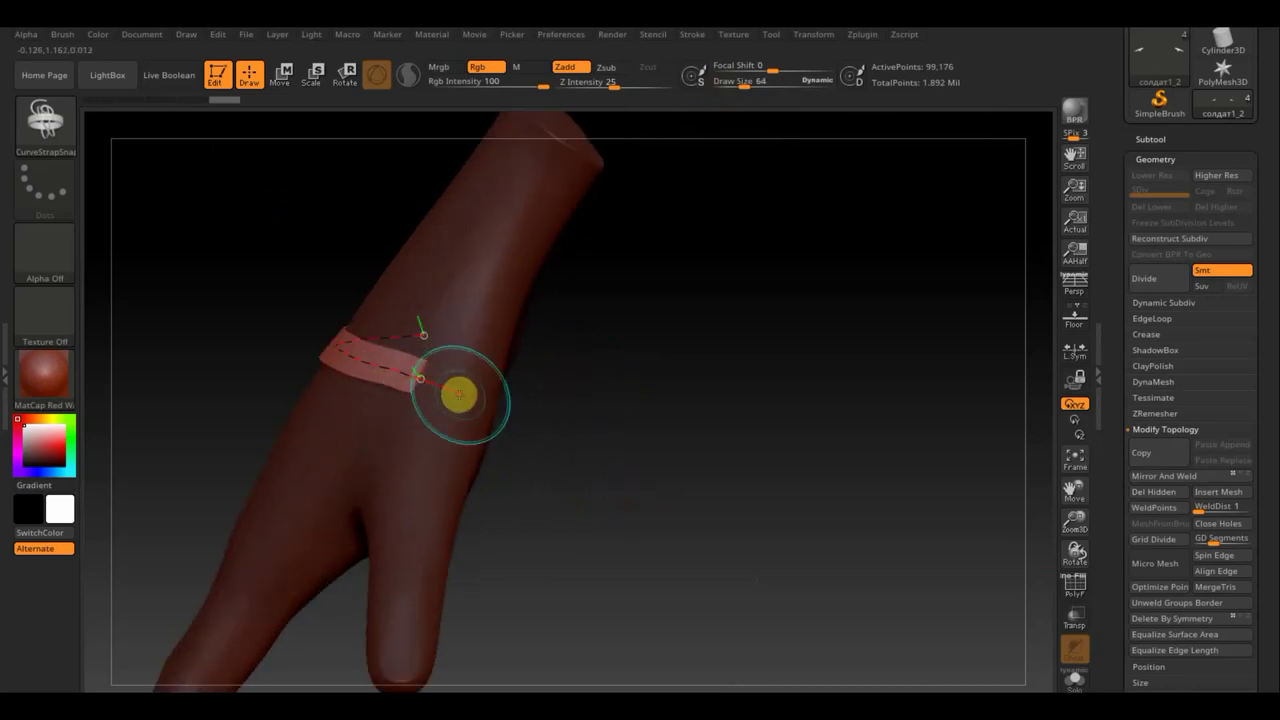
left_click(458, 395)
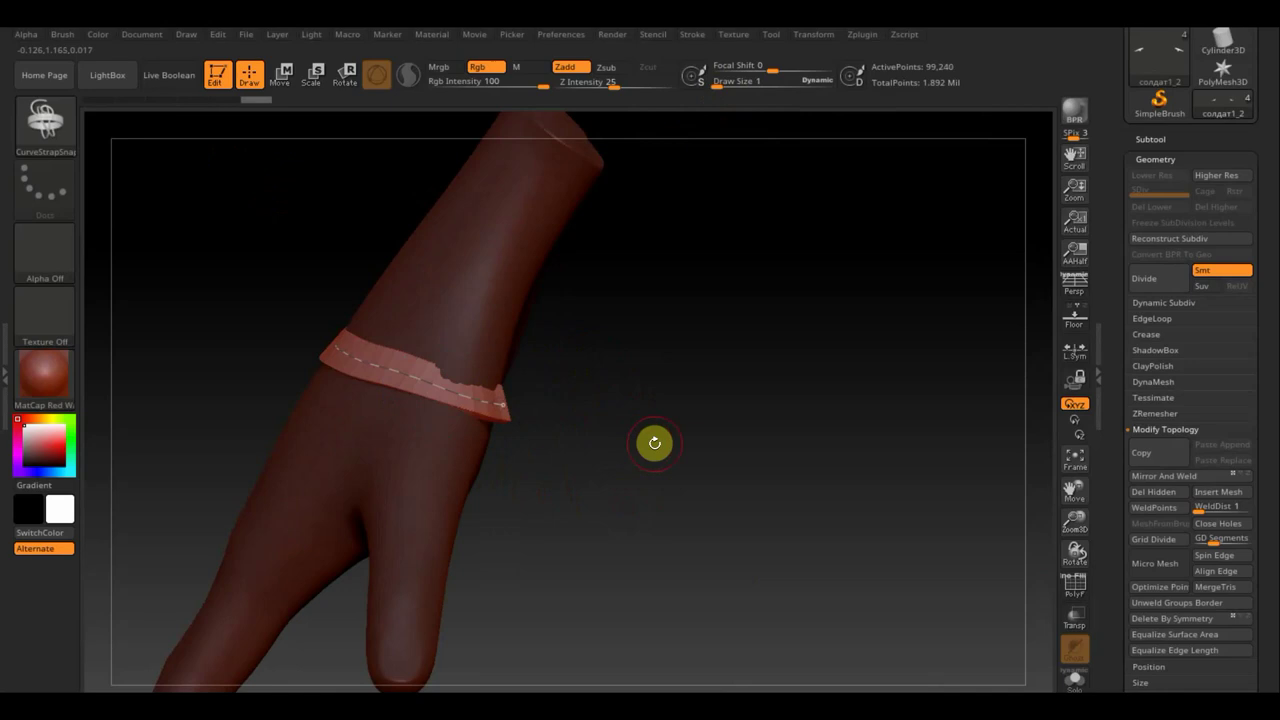
- Reshape the strap to wrap the wrist snugly and inspect it from several angles
mouse_move(654, 443)
left_mouse_down()
mouse_move(586, 426)
mouse_move(706, 375)
left_mouse_up()
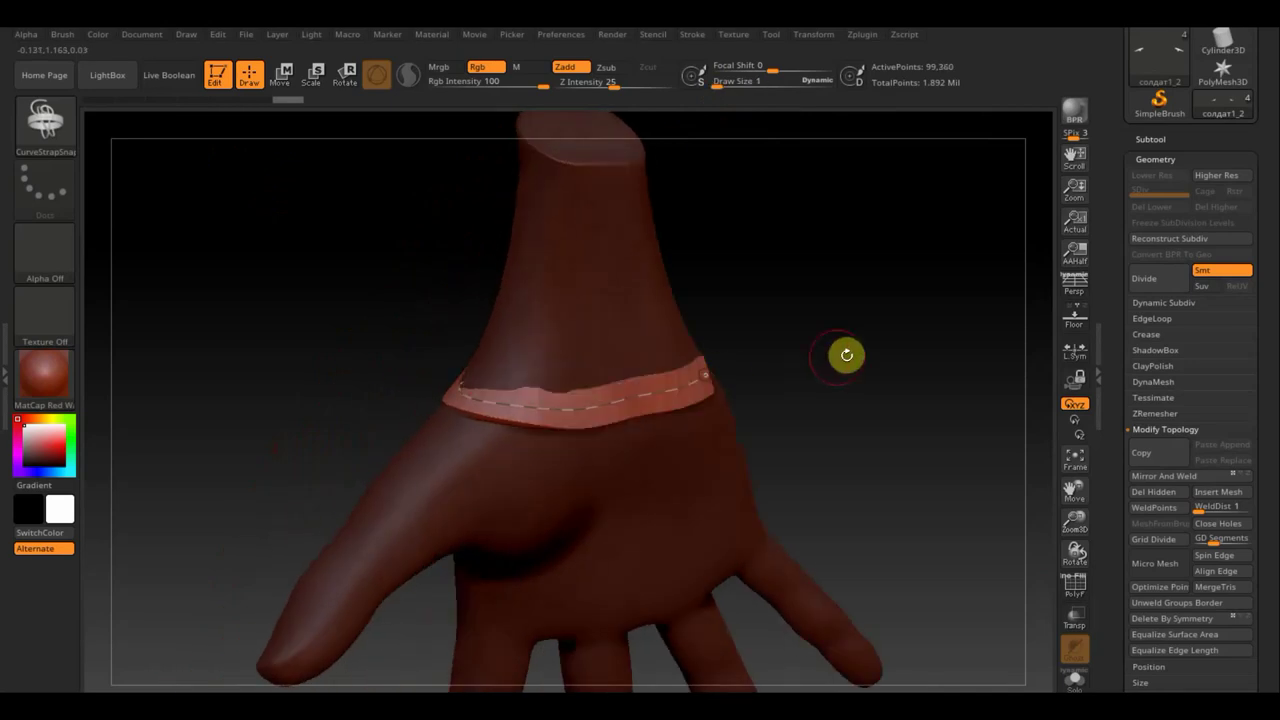
left_click_drag(846, 354, 774, 423)
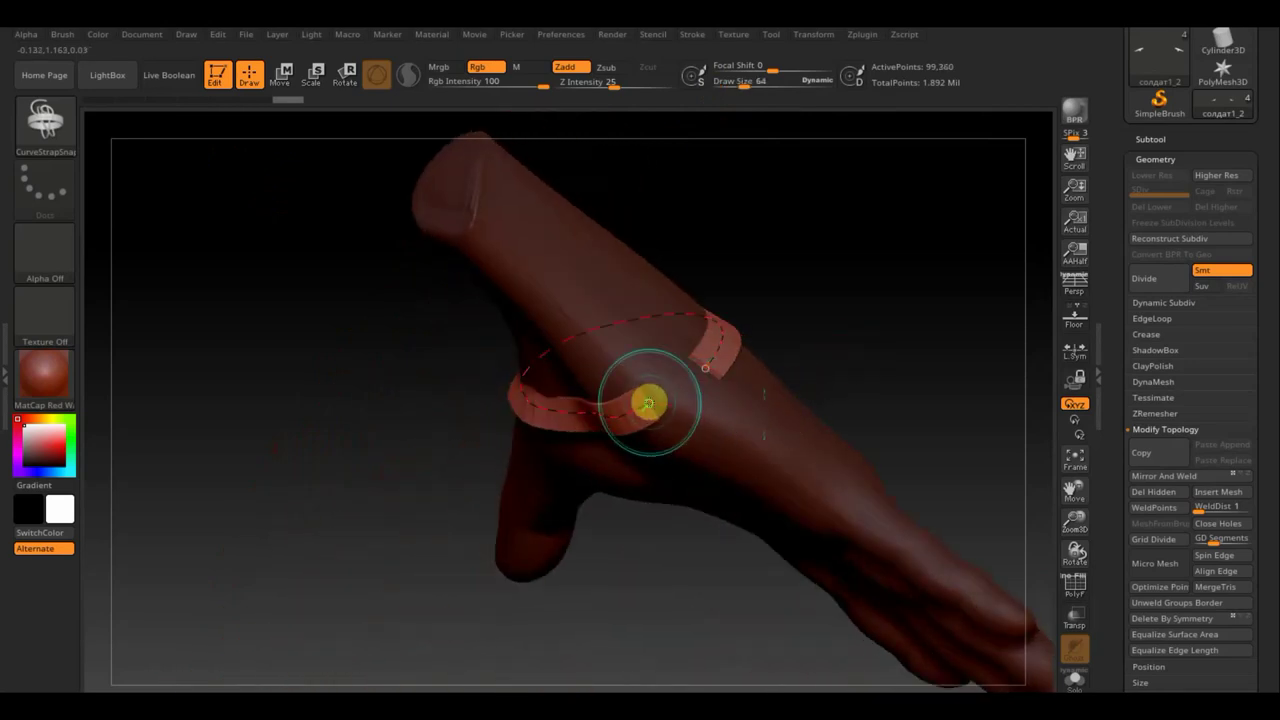
mouse_move(649, 403)
left_mouse_down()
mouse_move(686, 390)
mouse_move(712, 352)
left_mouse_up()
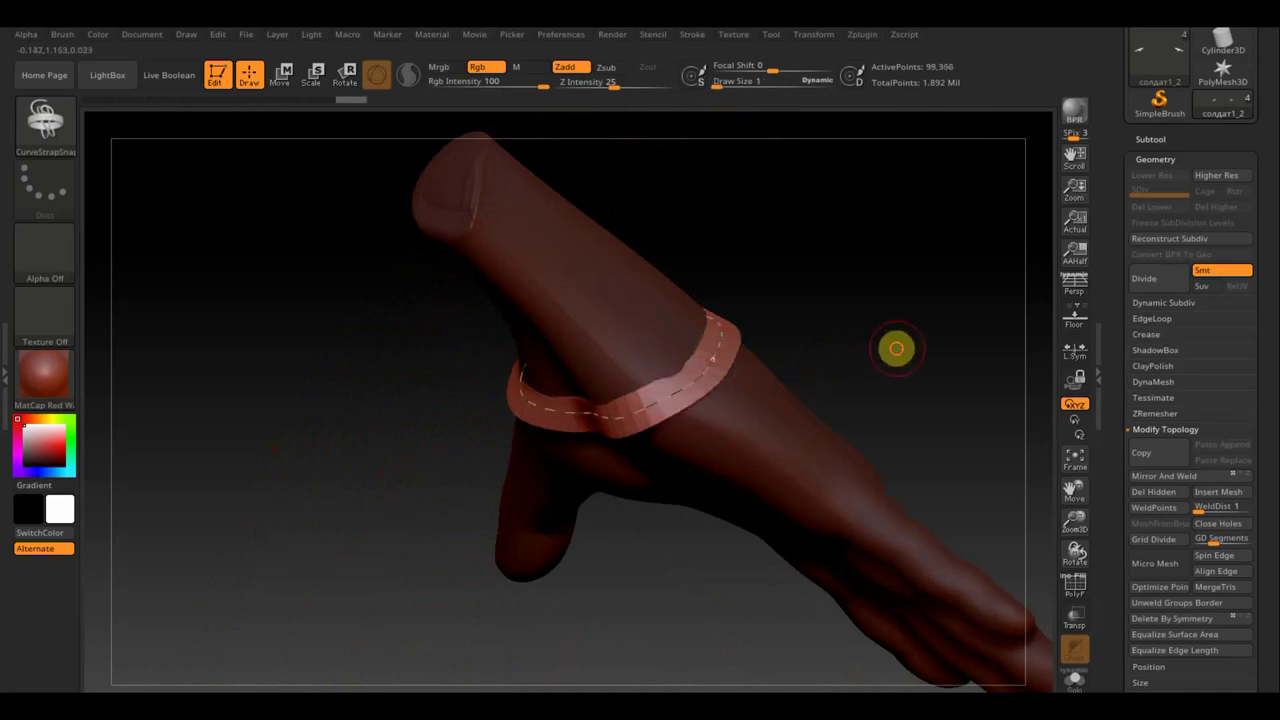
left_click_drag(896, 348, 989, 354)
left_click_drag(886, 394, 900, 397)
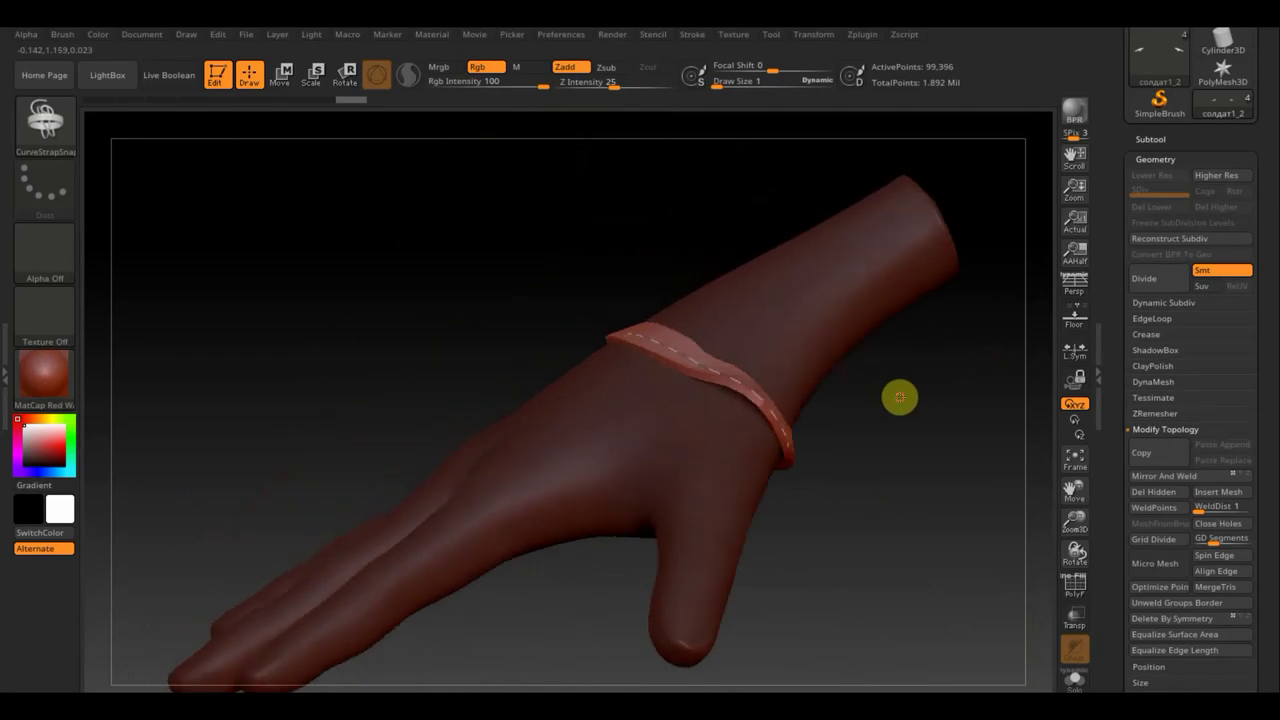
mouse_move(826, 449)
left_mouse_down()
mouse_move(900, 477)
mouse_move(771, 538)
left_mouse_up()
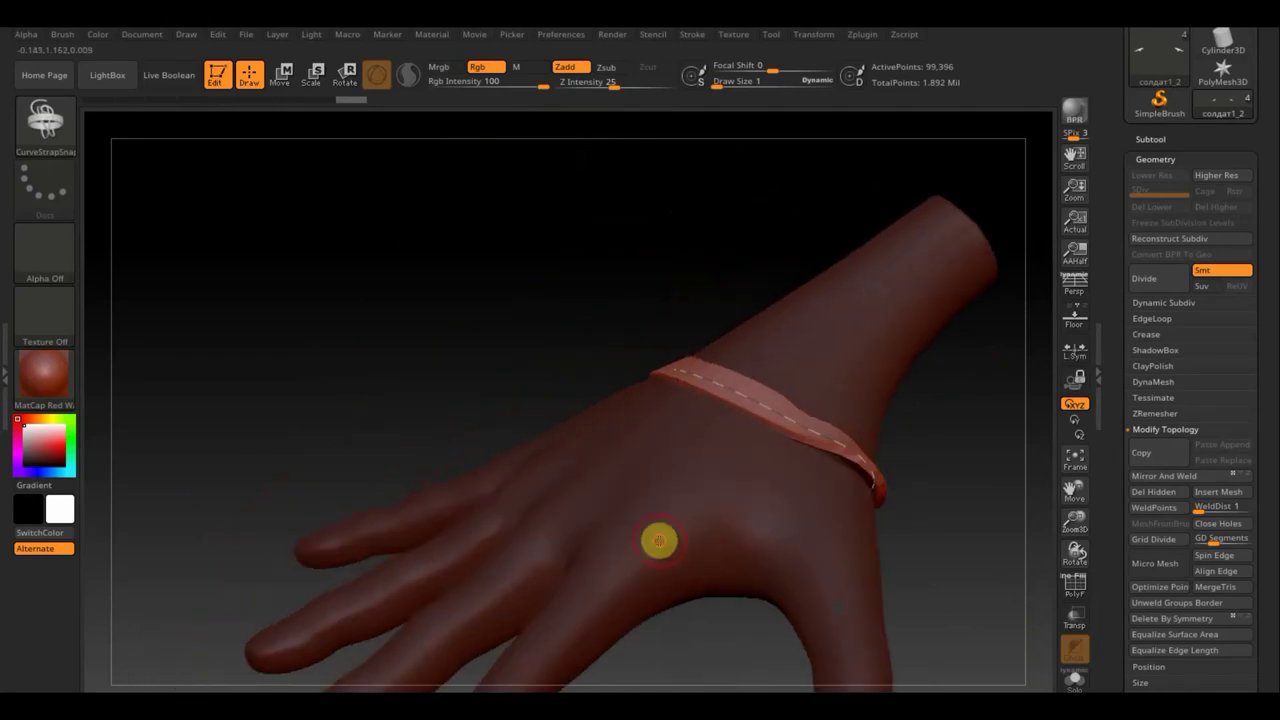
mouse_move(490, 395)
left_mouse_down()
mouse_move(383, 303)
mouse_move(388, 332)
mouse_move(366, 266)
mouse_move(541, 357)
left_mouse_up()
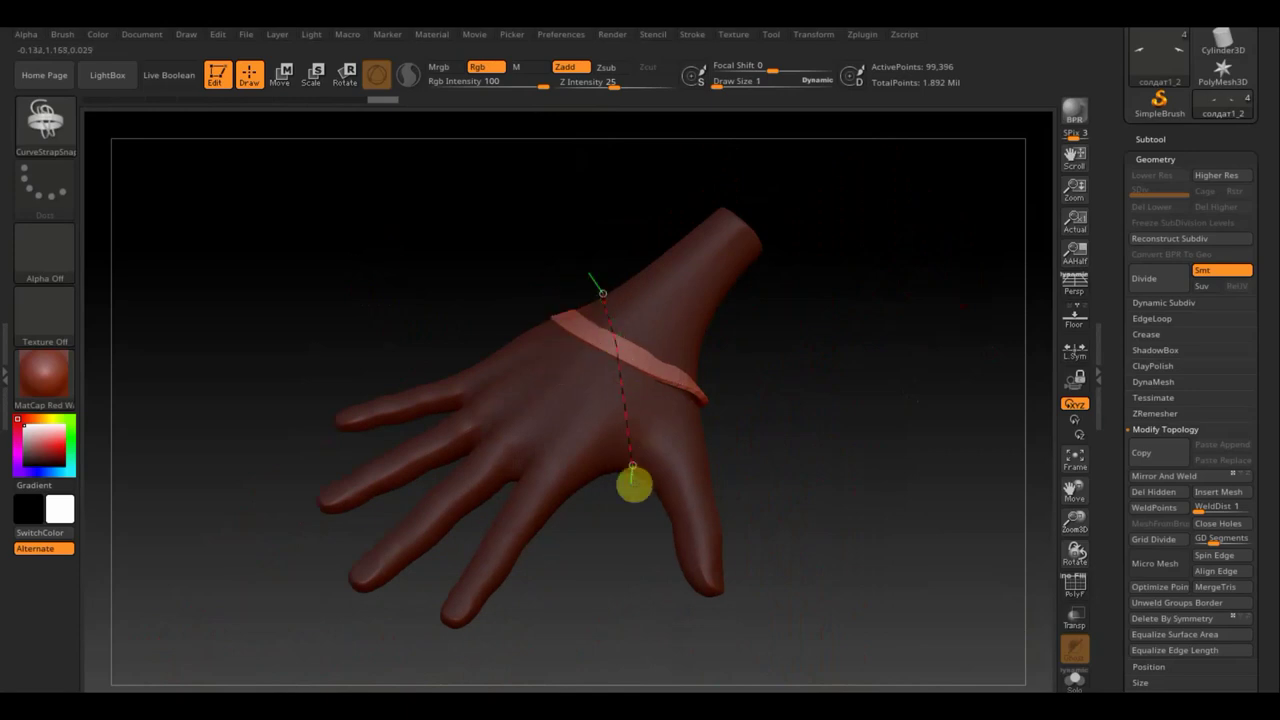
- Zoom onto the back of the hand and lay two straps from the knuckles to the wrist
mouse_move(633, 484)
left_mouse_down()
mouse_move(794, 463)
mouse_move(797, 291)
mouse_move(774, 229)
mouse_move(660, 266)
left_mouse_up()
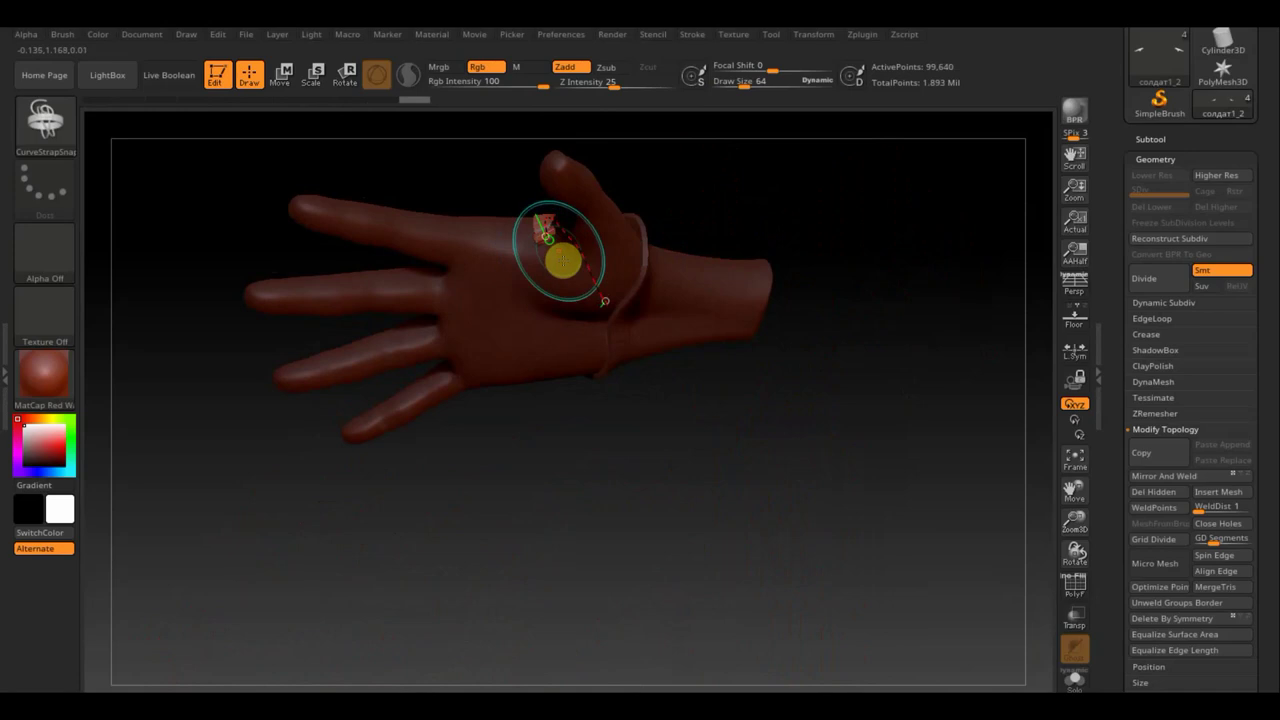
mouse_move(829, 234)
left_mouse_down()
mouse_move(849, 377)
mouse_move(903, 517)
mouse_move(446, 359)
mouse_move(522, 362)
mouse_move(680, 466)
mouse_move(778, 484)
left_mouse_up()
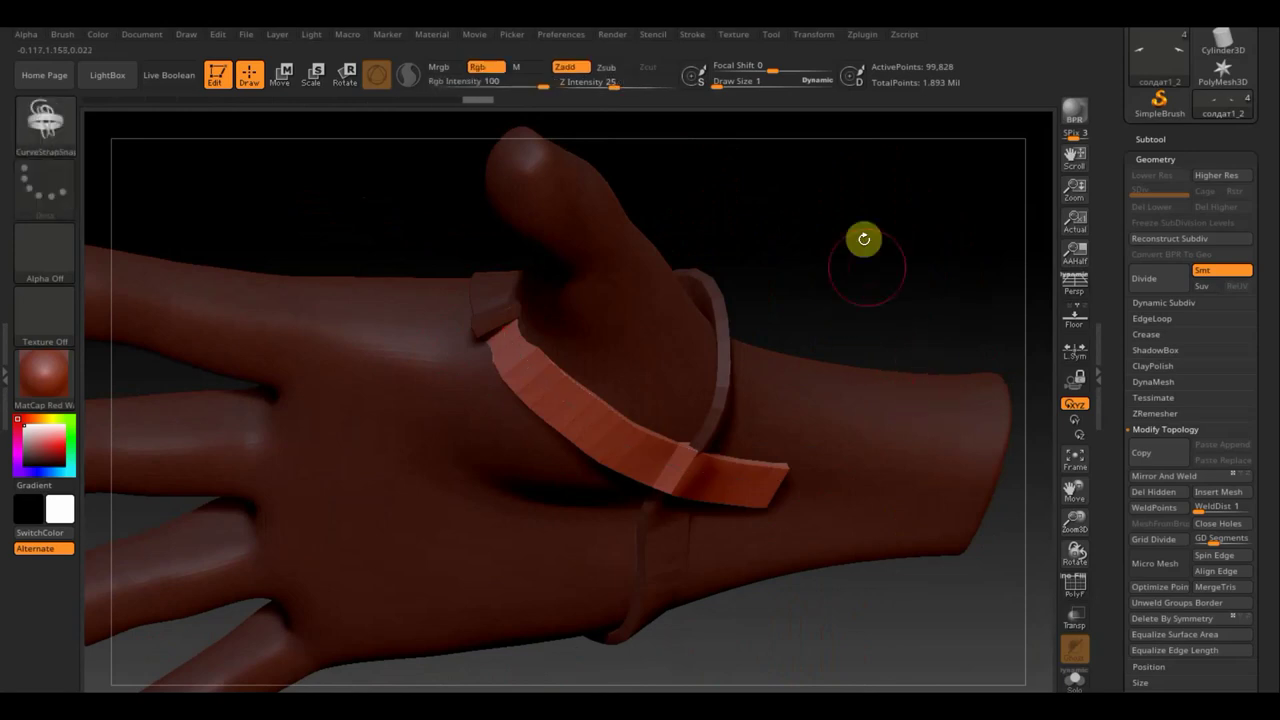
mouse_move(863, 237)
left_mouse_down()
mouse_move(906, 294)
mouse_move(677, 294)
mouse_move(686, 317)
mouse_move(487, 133)
mouse_move(423, 274)
mouse_move(177, 209)
mouse_move(293, 284)
mouse_move(371, 617)
mouse_move(567, 527)
left_mouse_up()
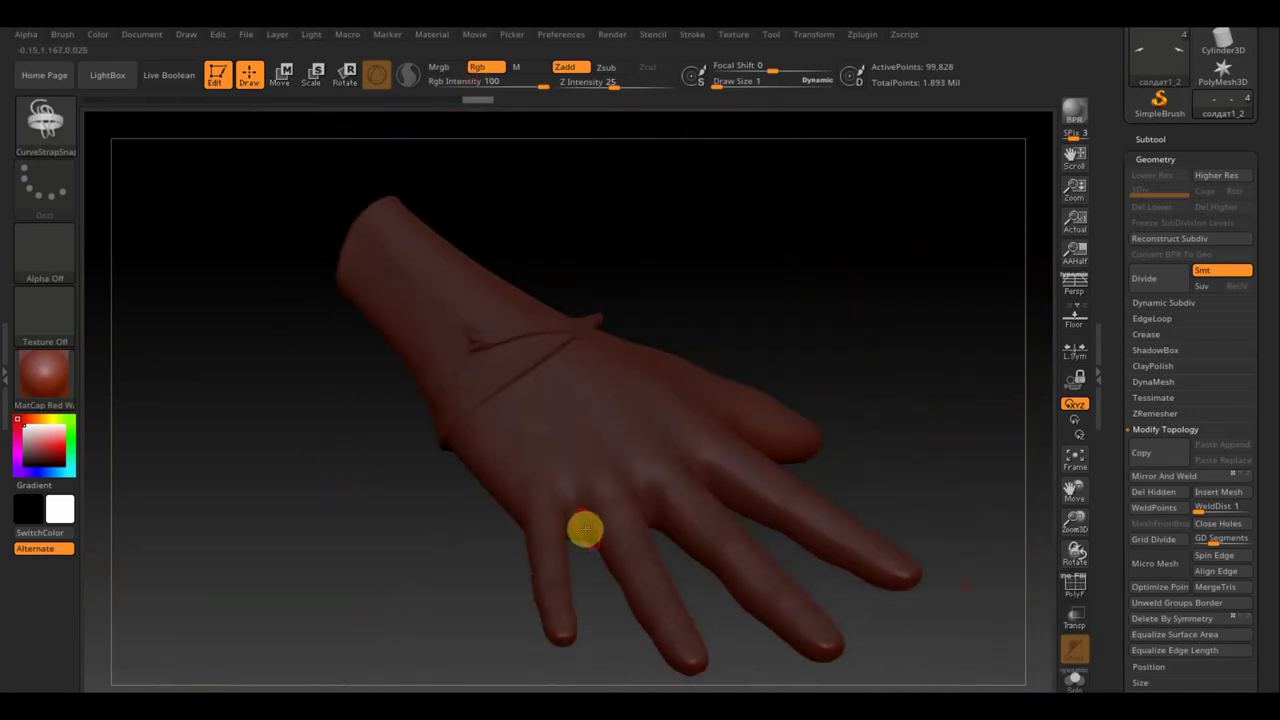
left_click_drag(494, 303, 500, 315)
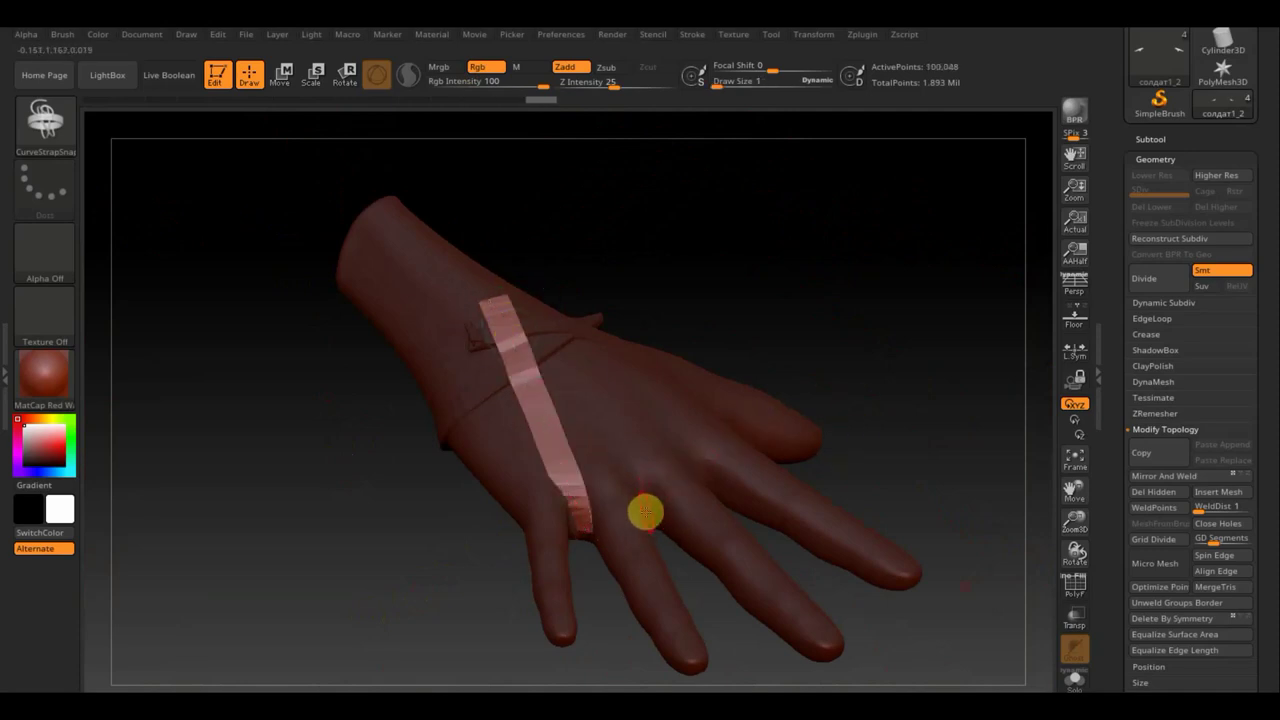
mouse_move(566, 402)
left_mouse_down()
mouse_move(498, 317)
mouse_move(519, 319)
left_mouse_up()
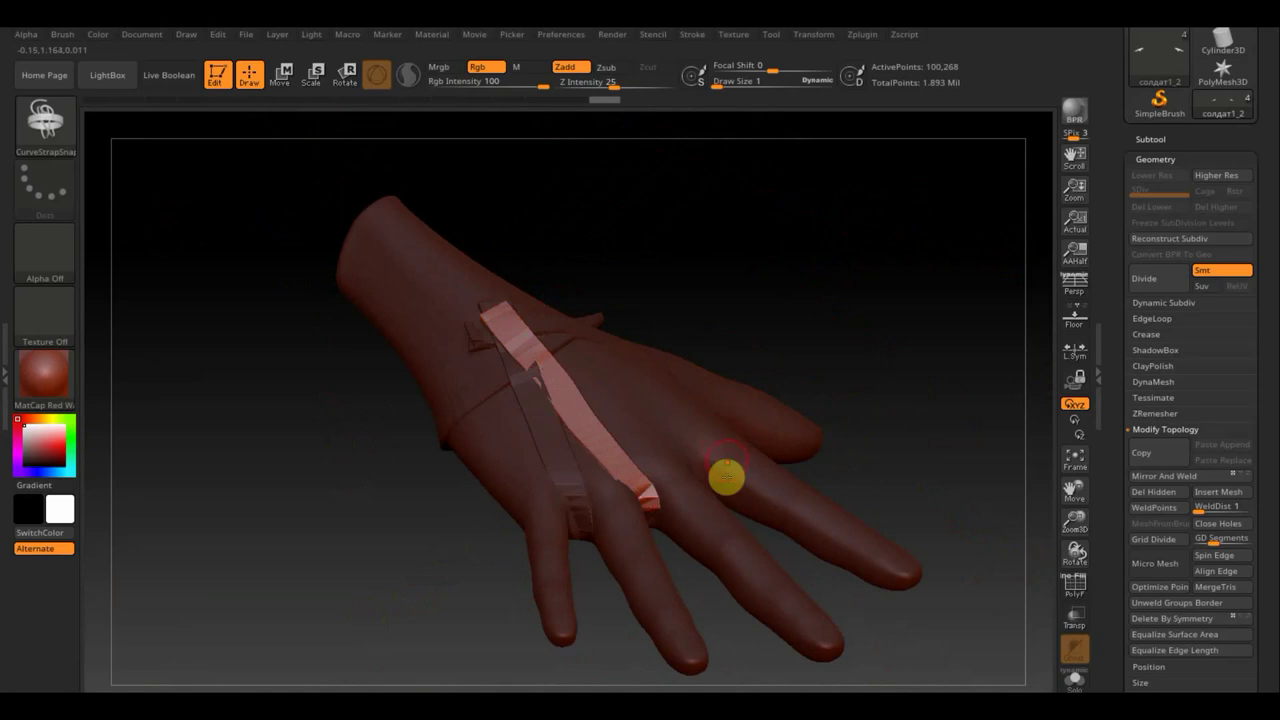
left_click_drag(719, 490, 537, 306)
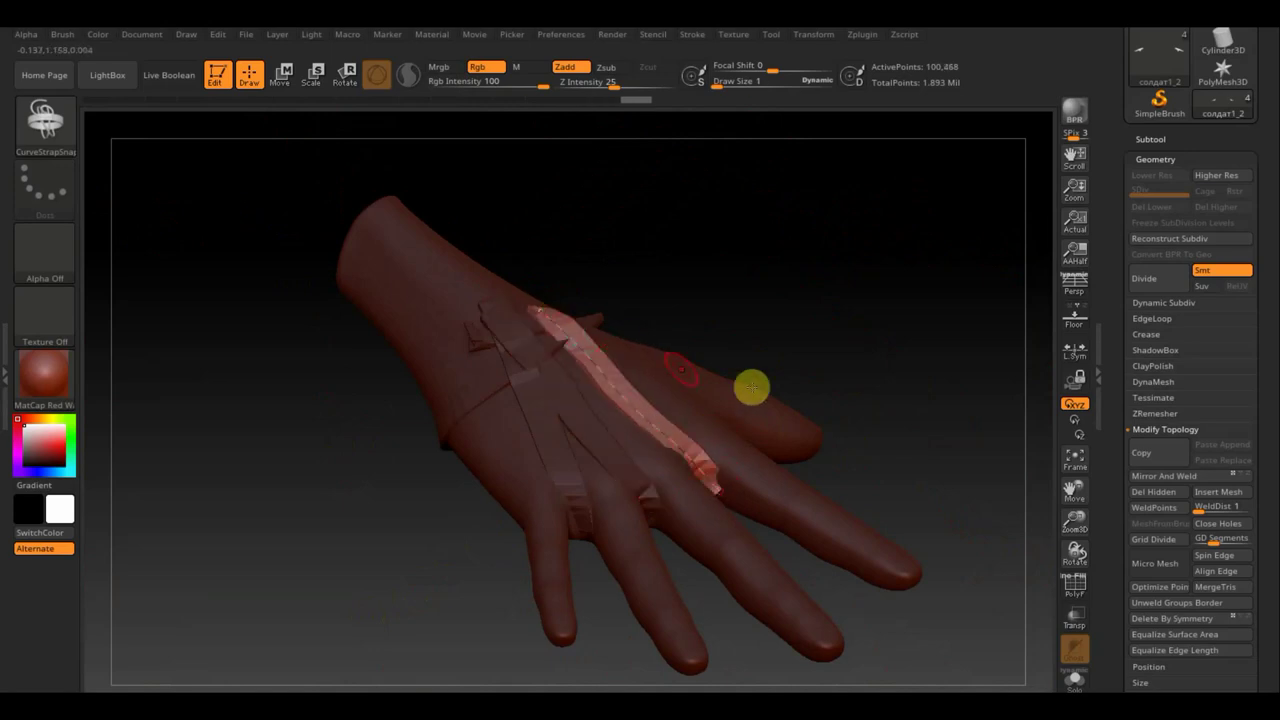
left_click_drag(888, 314, 851, 366)
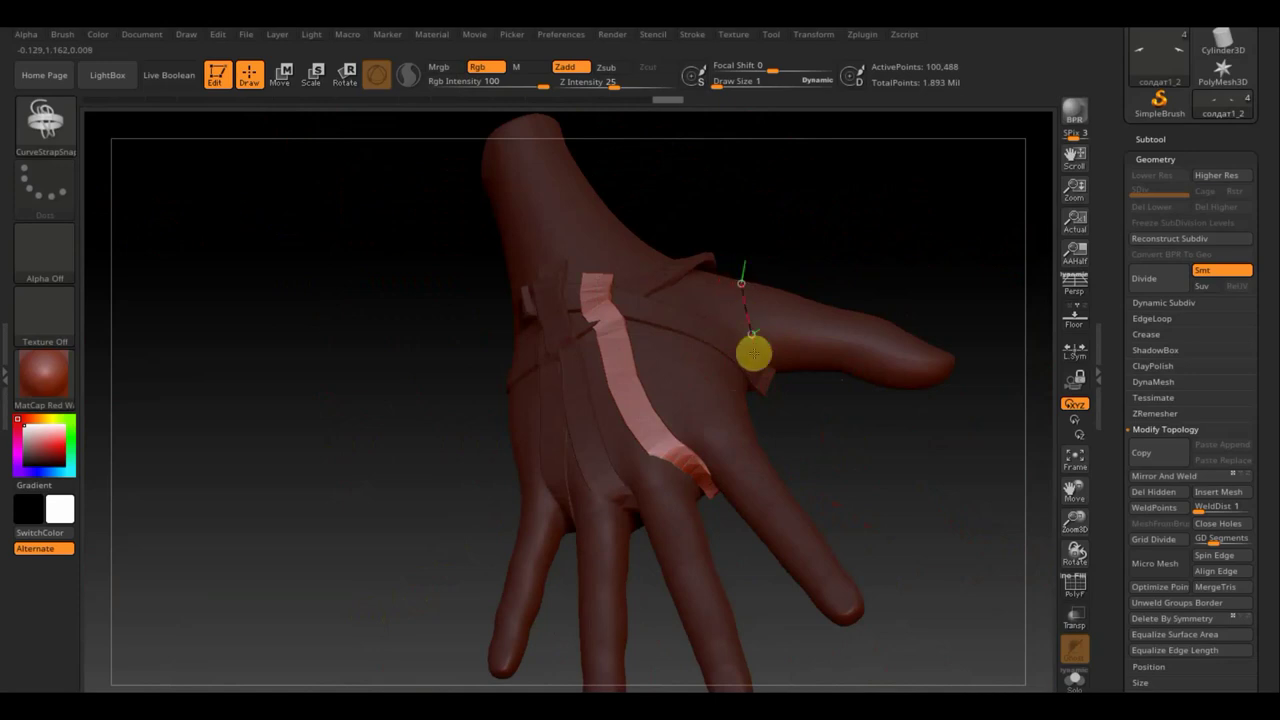
left_click_drag(765, 377, 765, 377)
mouse_move(831, 406)
left_mouse_down()
mouse_move(709, 361)
mouse_move(778, 333)
left_mouse_up()
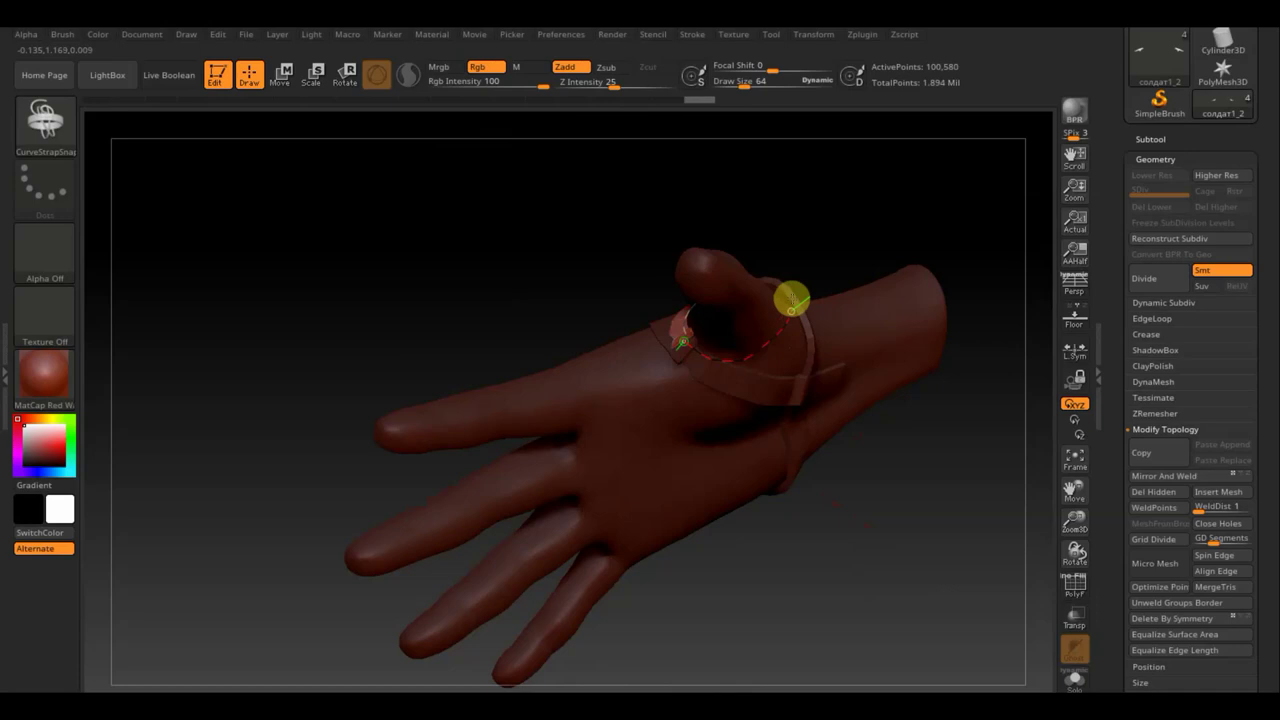
left_click_drag(780, 279, 780, 279)
mouse_move(849, 226)
left_mouse_down()
mouse_move(800, 262)
mouse_move(806, 274)
left_mouse_up()
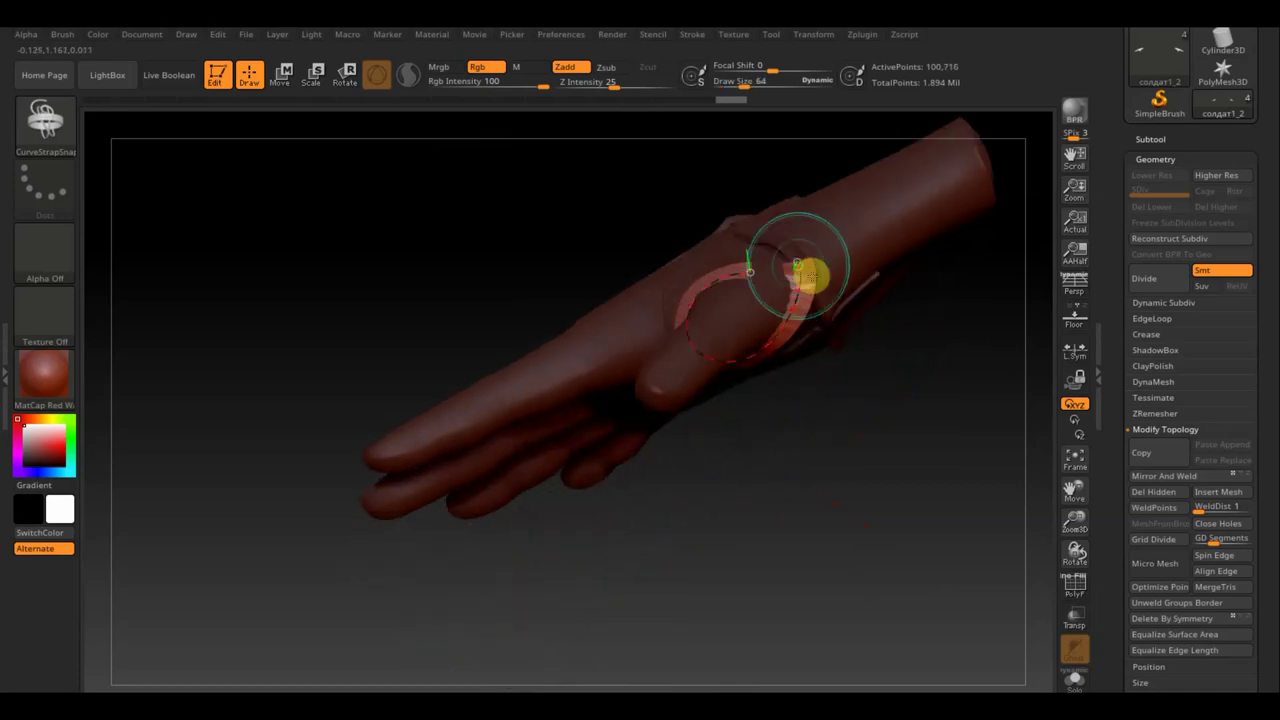
left_click(183, 197)
mouse_move(629, 380)
left_mouse_down()
mouse_move(795, 303)
mouse_move(726, 270)
left_mouse_up()
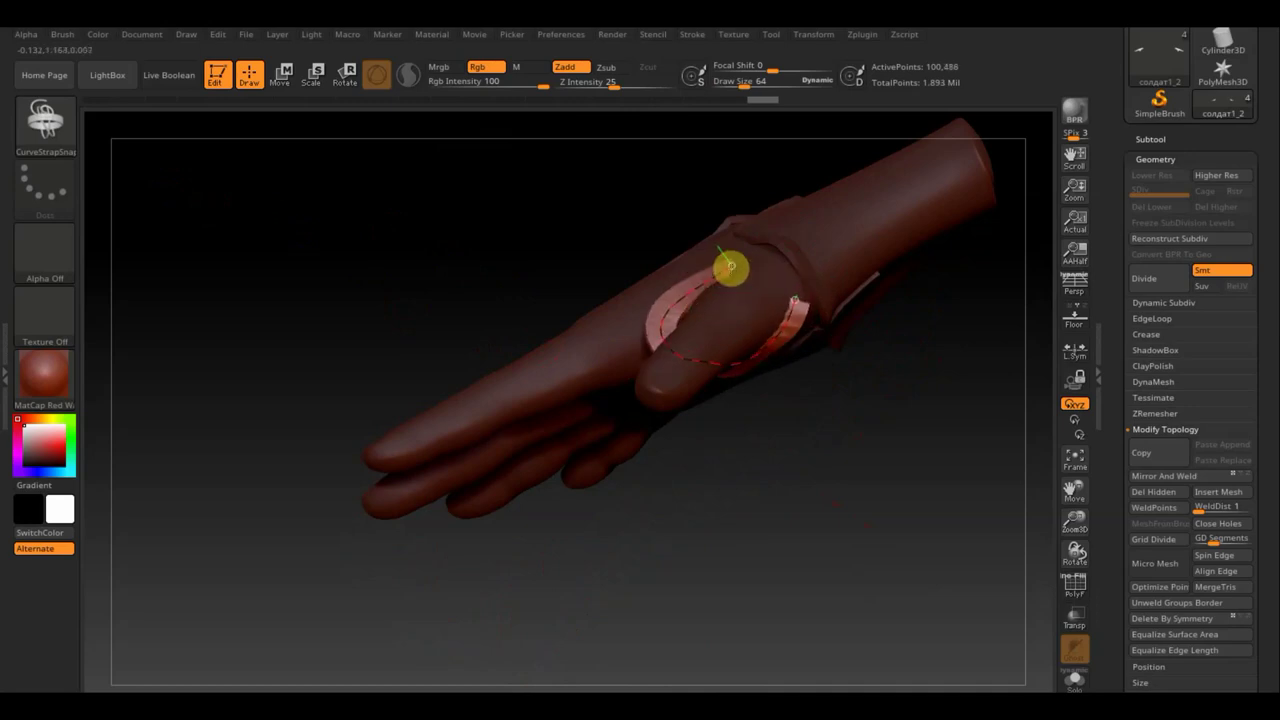
left_click_drag(509, 257, 590, 245)
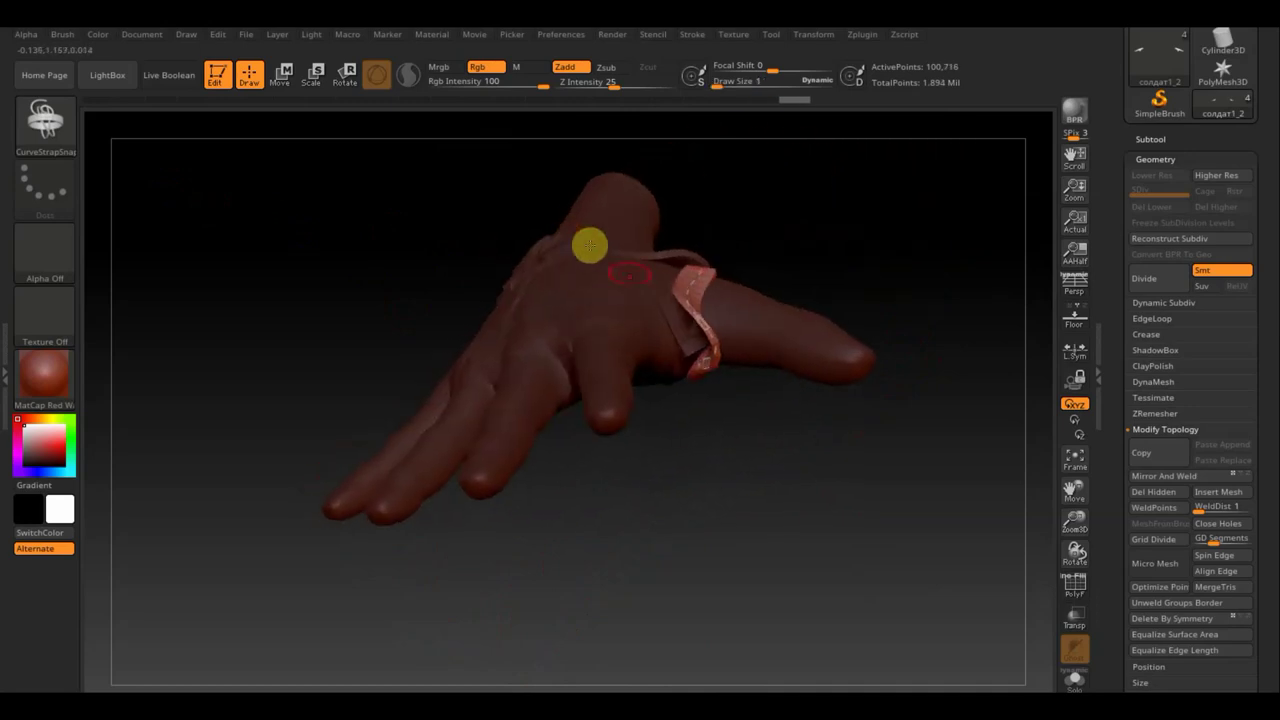
mouse_move(705, 328)
left_mouse_down()
mouse_move(457, 500)
mouse_move(677, 460)
mouse_move(811, 280)
mouse_move(874, 251)
mouse_move(888, 449)
mouse_move(840, 548)
left_mouse_up()
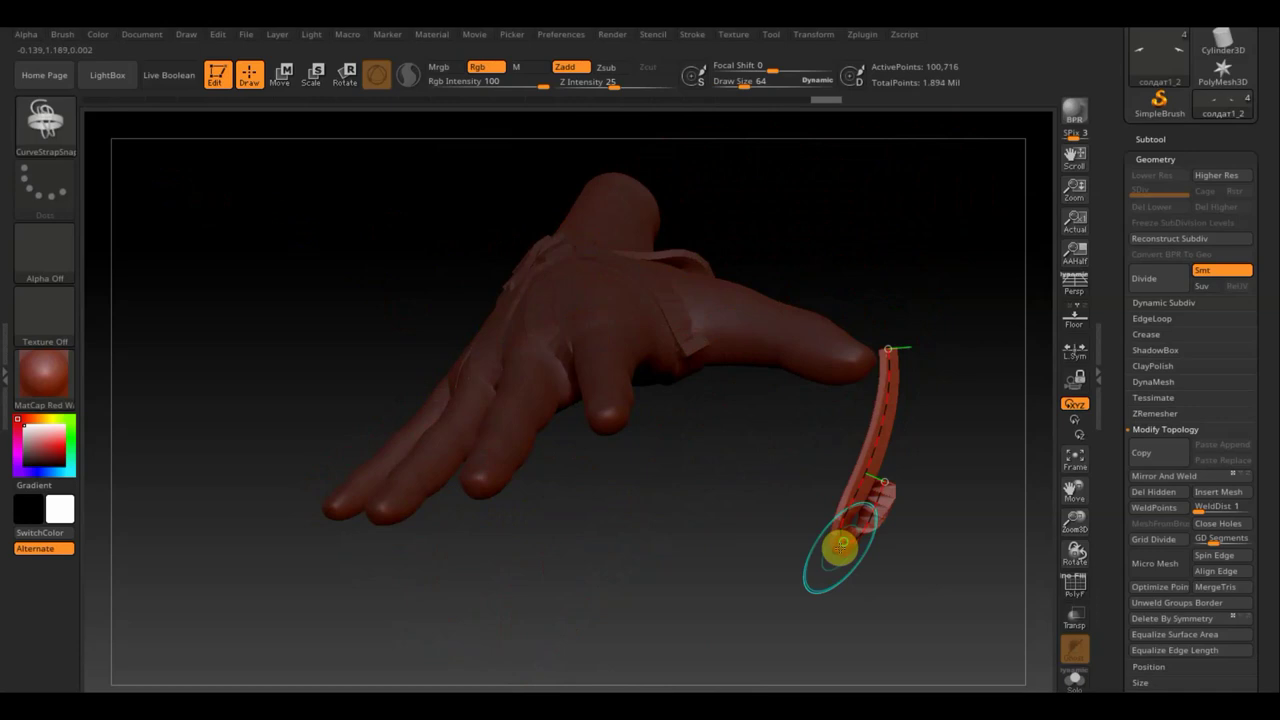
key("ctrl+z")
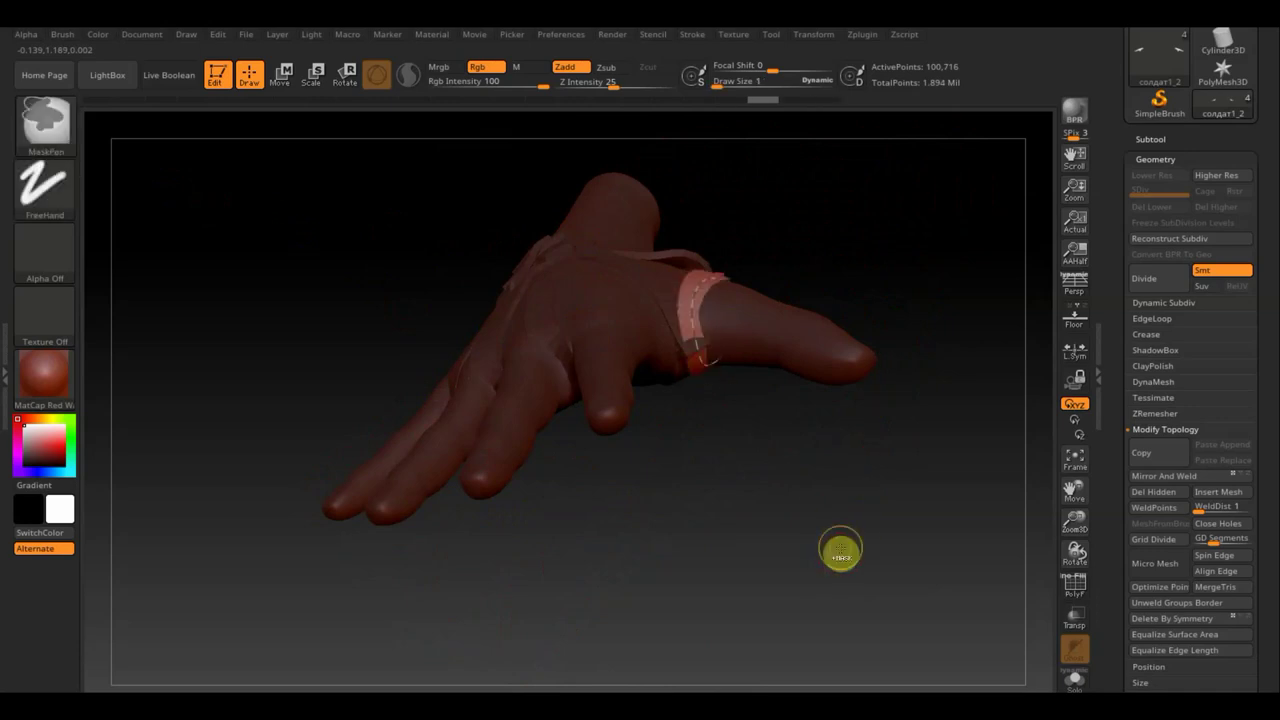
key("ctrl+z")
key("ctrl+z")
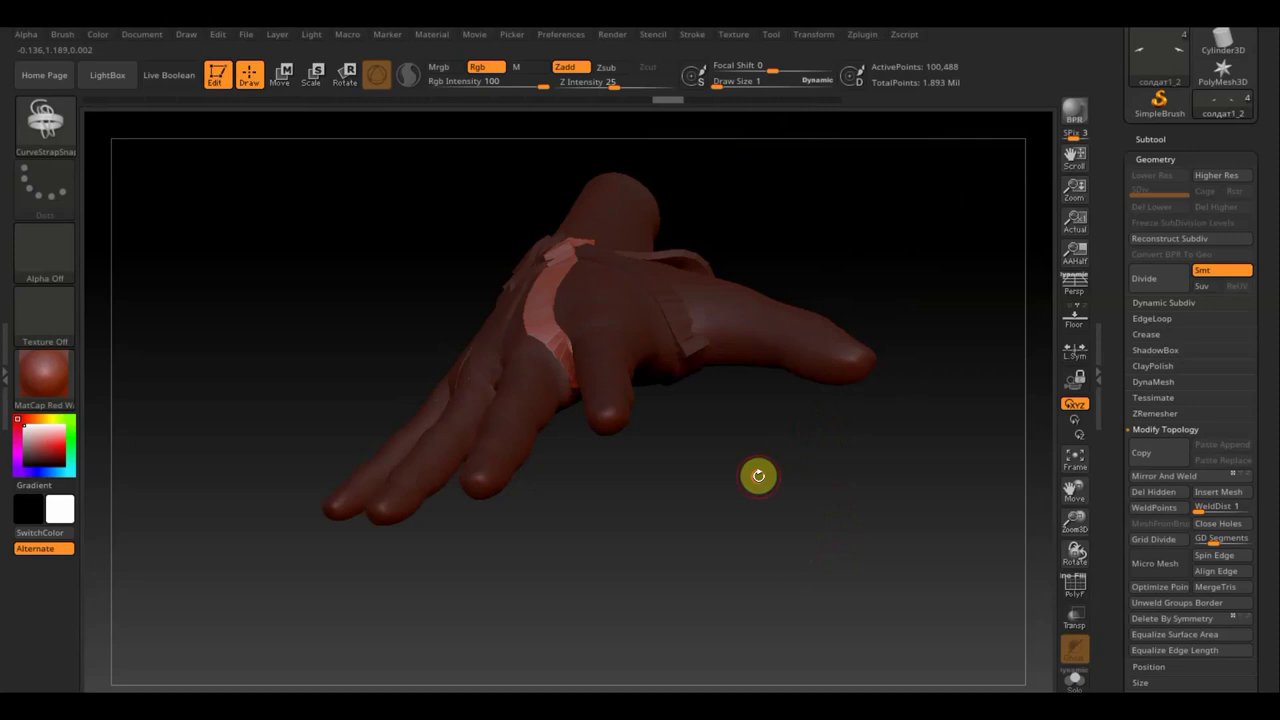
mouse_move(758, 476)
left_mouse_down()
mouse_move(717, 520)
mouse_move(803, 563)
mouse_move(843, 504)
left_mouse_up()
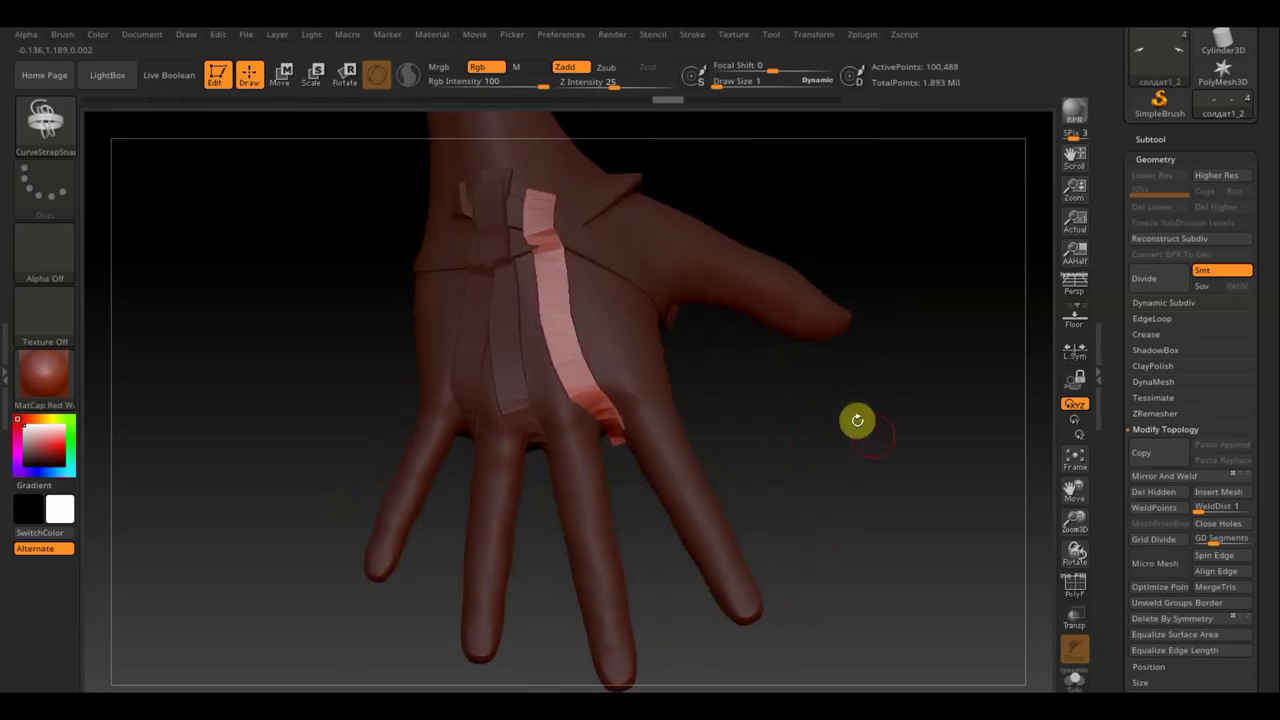
- Wrap strap curves around the wrist and the upper forearm
mouse_move(857, 420)
left_mouse_down()
mouse_move(866, 686)
mouse_move(717, 486)
left_mouse_up()
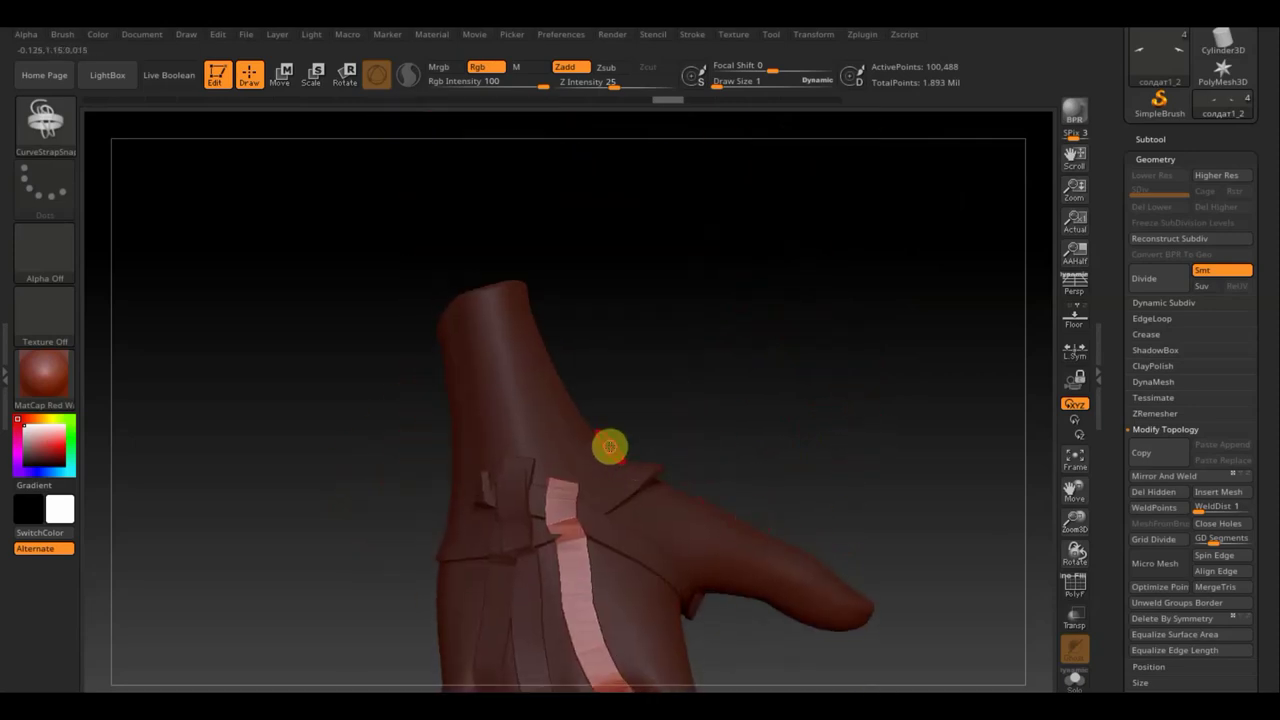
left_click_drag(610, 446, 450, 491)
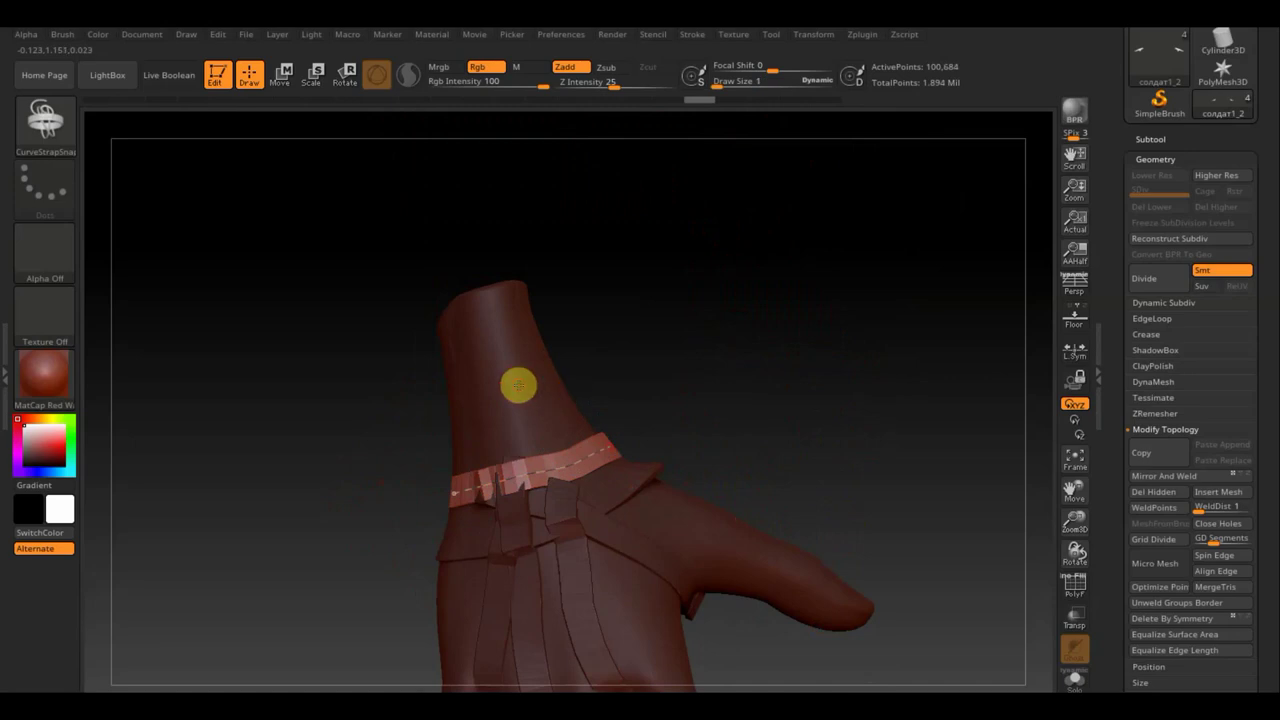
left_click_drag(560, 381, 576, 398)
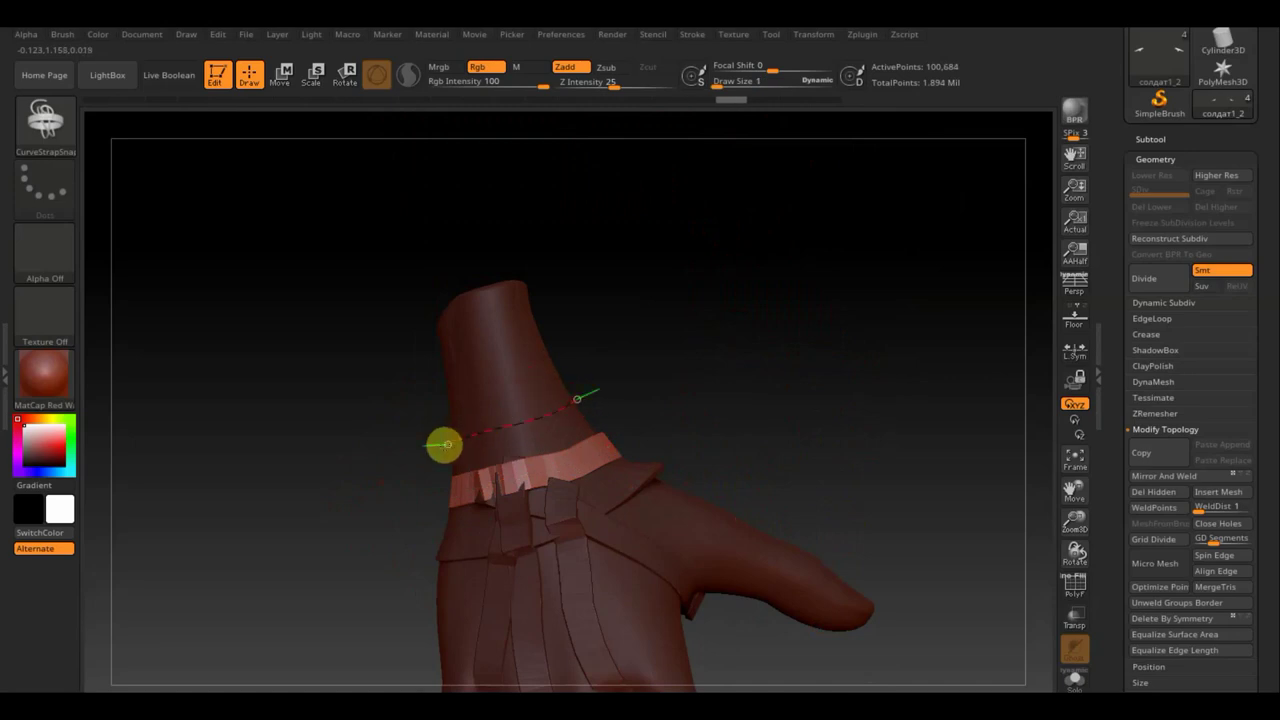
left_click_drag(444, 444, 446, 444)
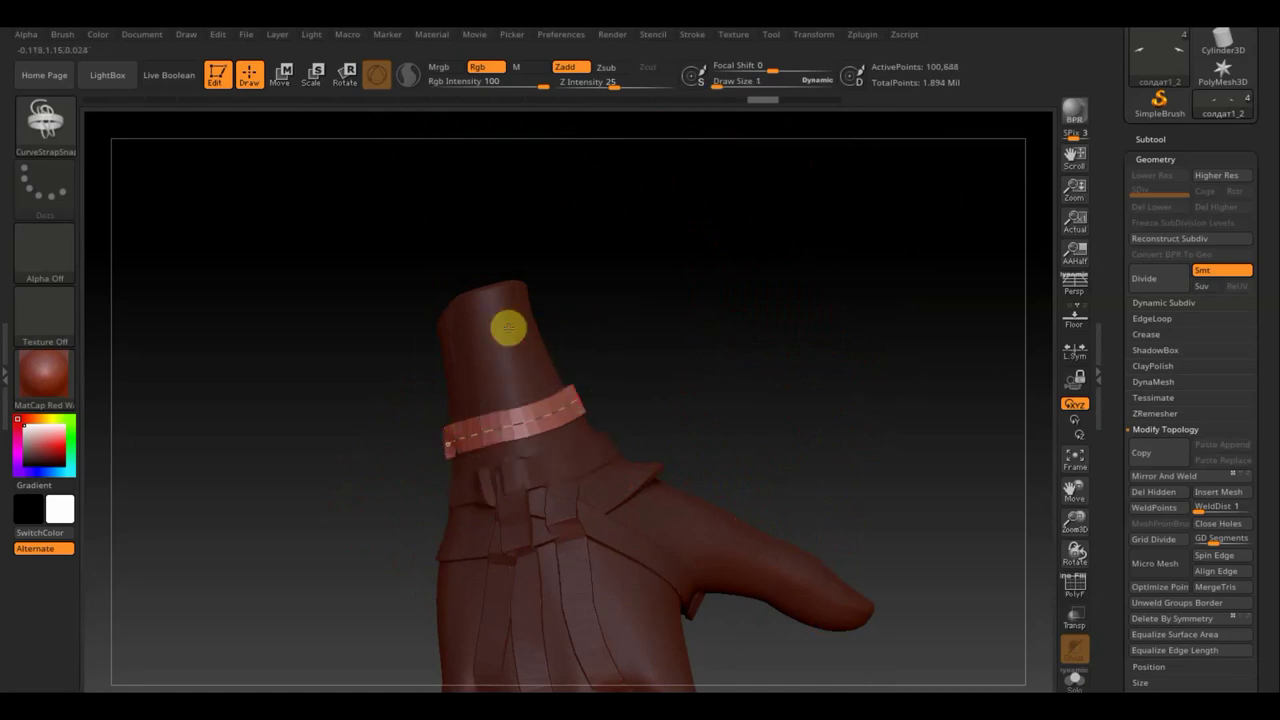
left_click_drag(547, 350, 550, 360)
left_click_drag(419, 390, 421, 389)
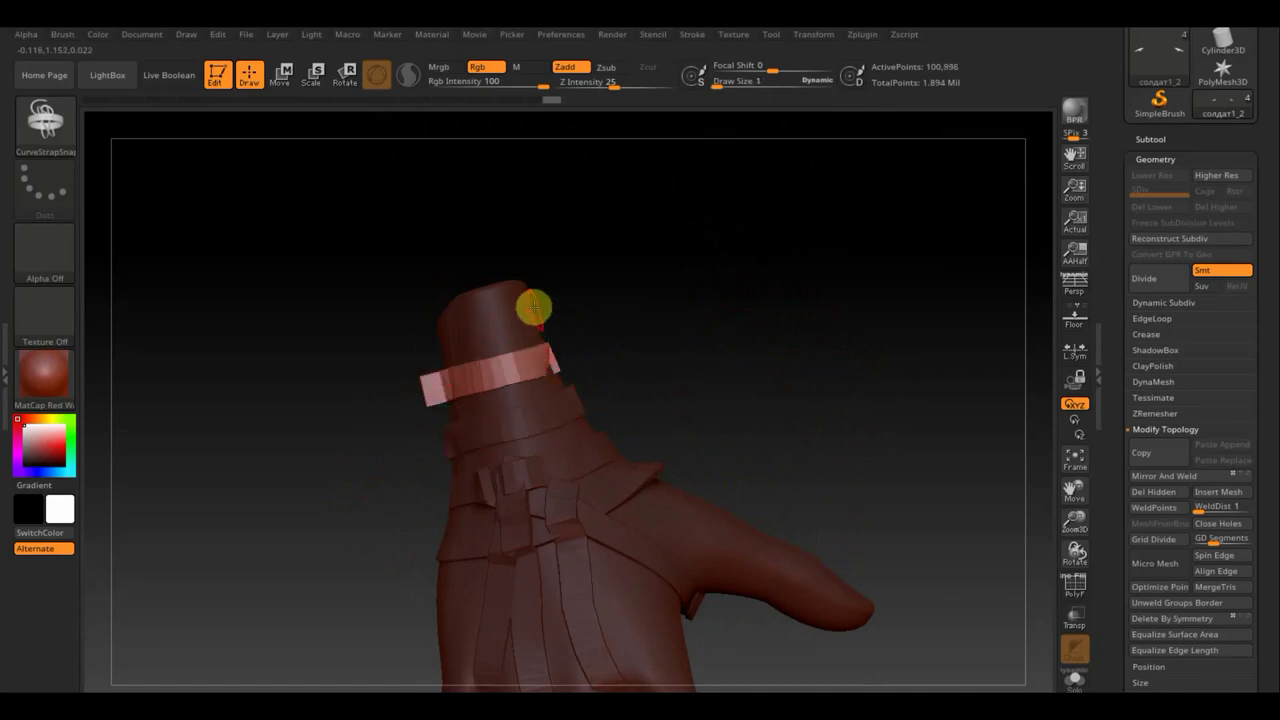
- Lay a winding strap down the forearm and a wider diagonal strap across the wrist
left_click_drag(528, 318, 444, 435)
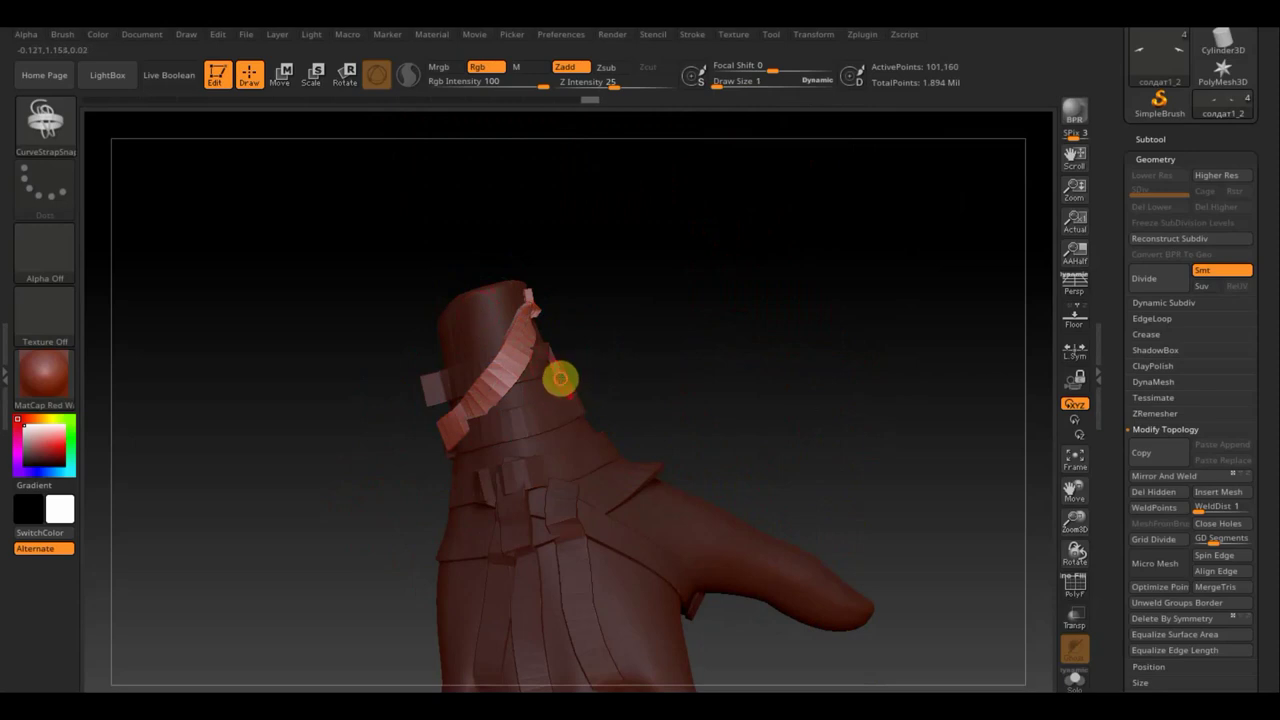
left_click_drag(425, 510, 427, 508)
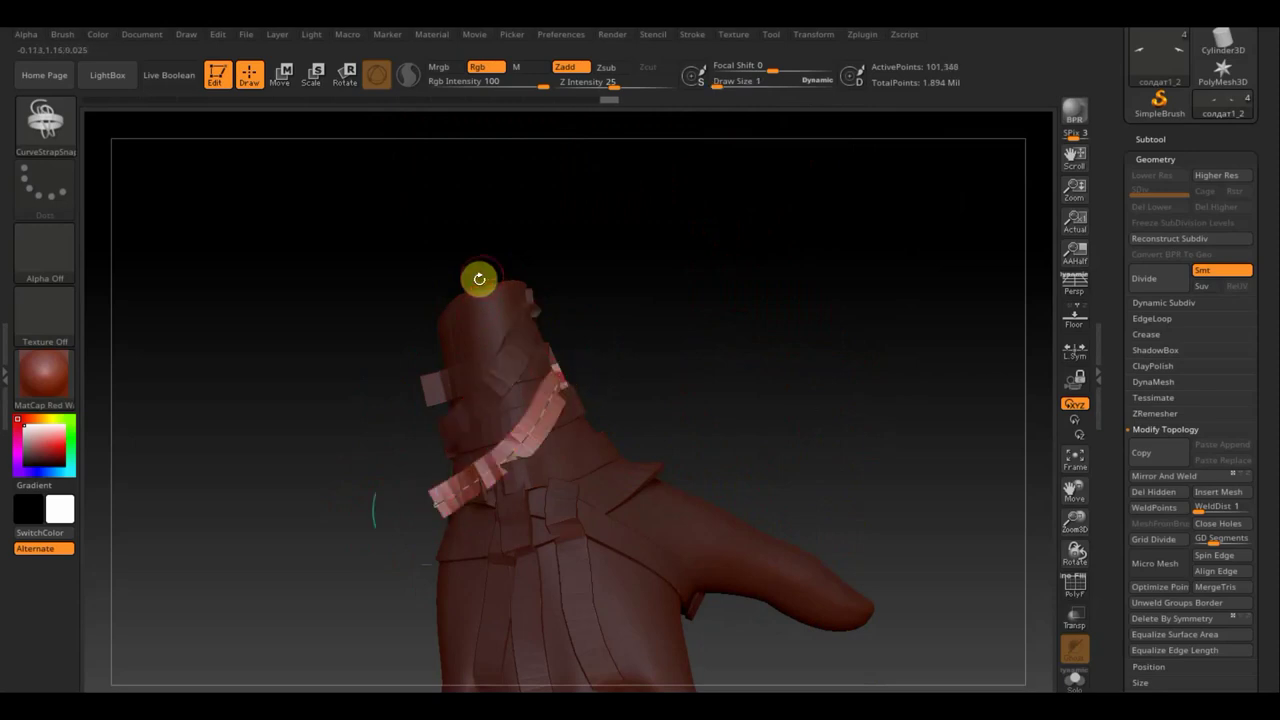
left_click(619, 409)
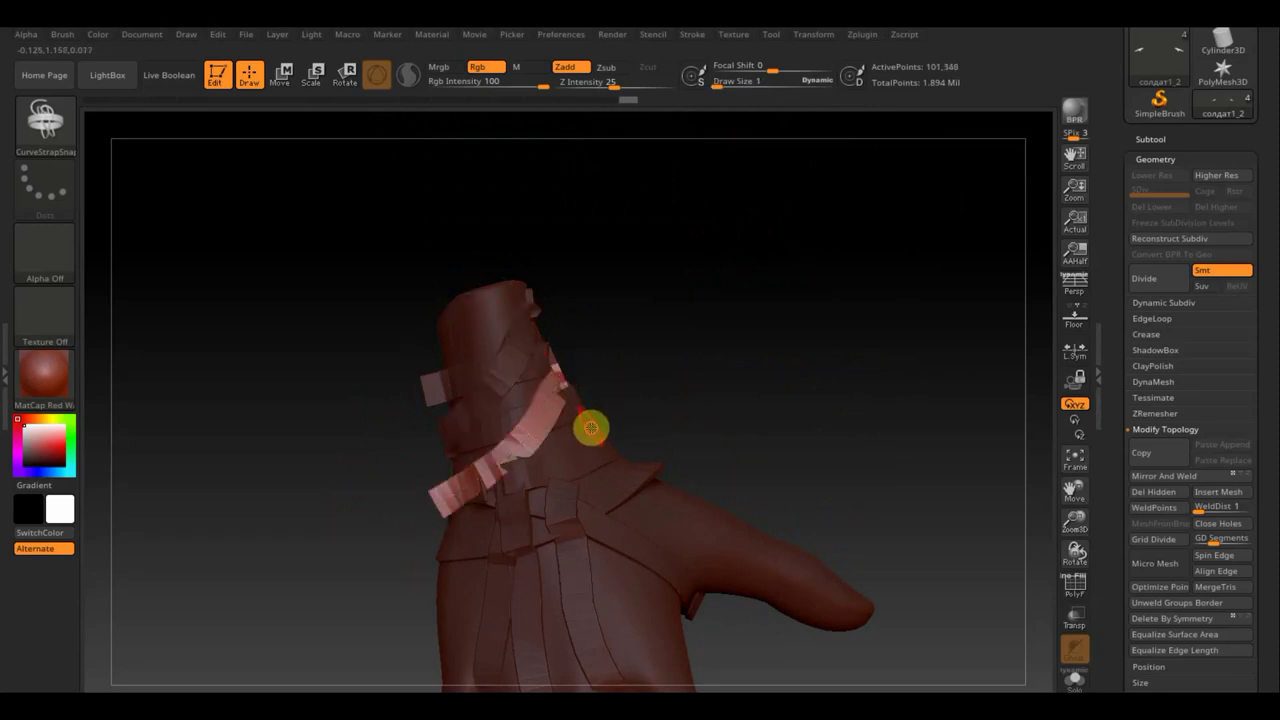
left_click_drag(591, 428, 437, 620)
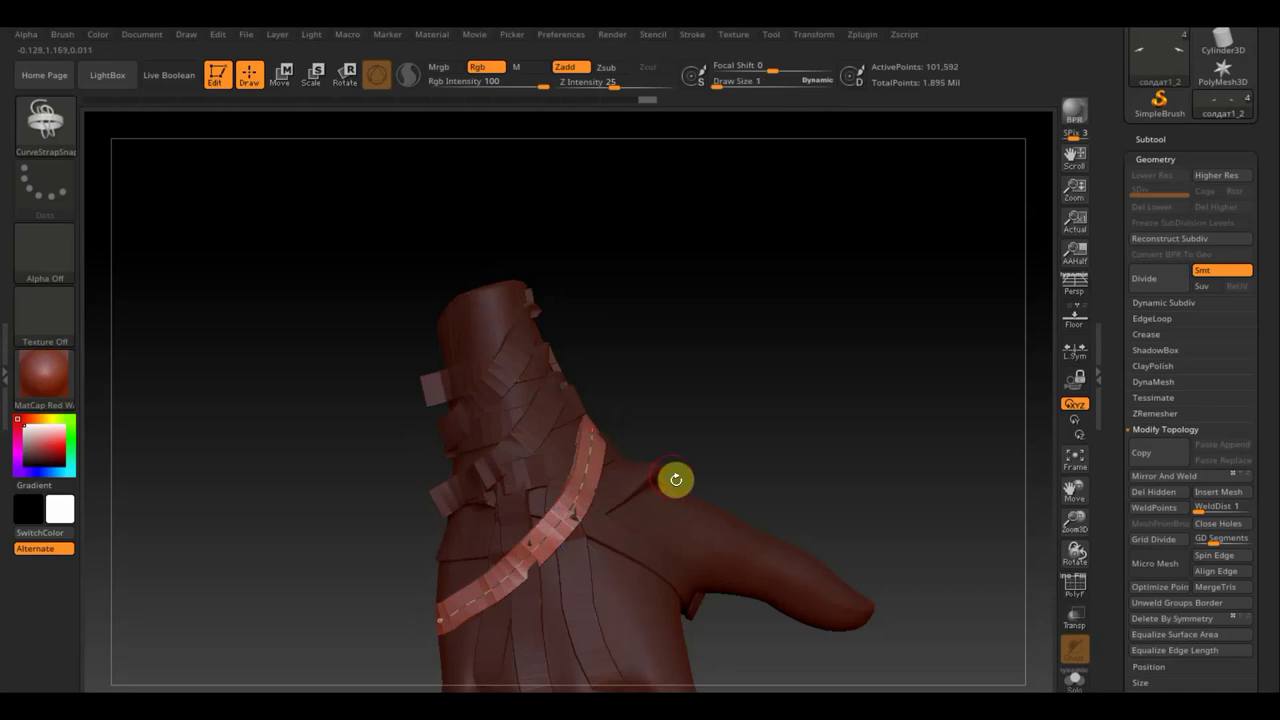
left_click(717, 83)
type("2")
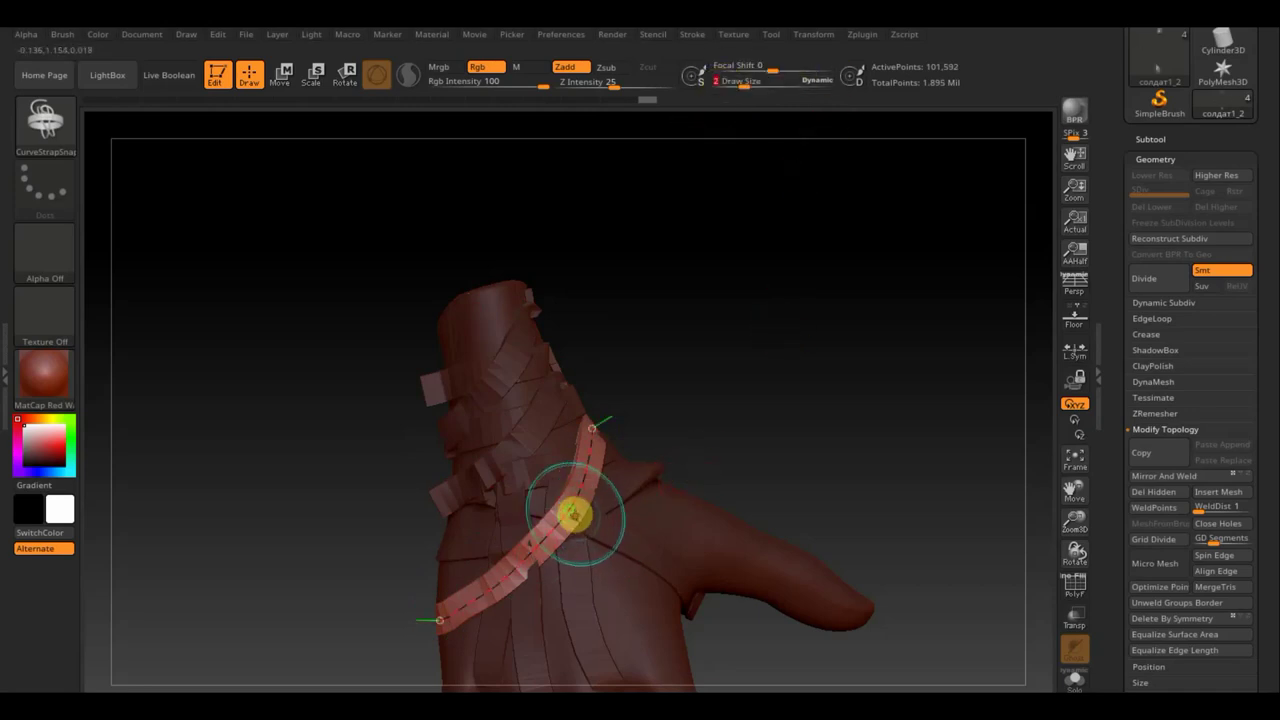
left_click(580, 512)
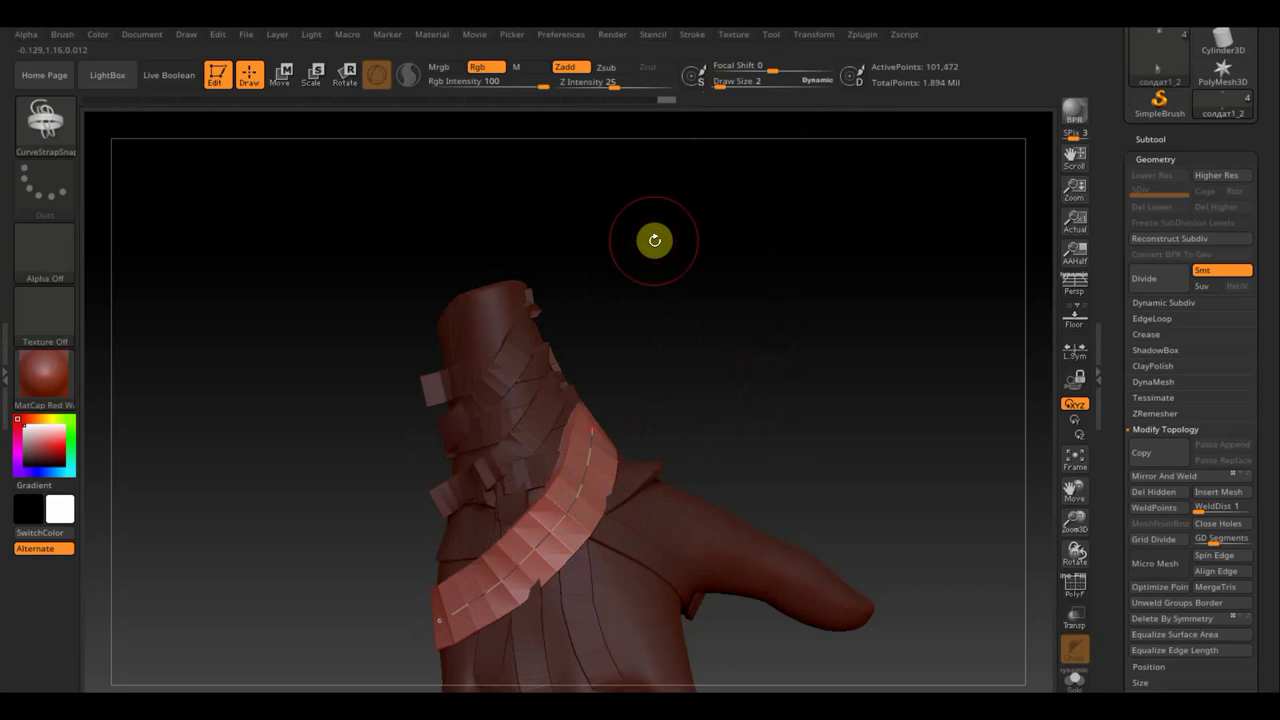
- At strap width 5, ring the forearm top, undo the stray lower strap, and cross the hand
mouse_move(654, 237)
left_mouse_down()
mouse_move(826, 251)
mouse_move(835, 268)
left_mouse_up()
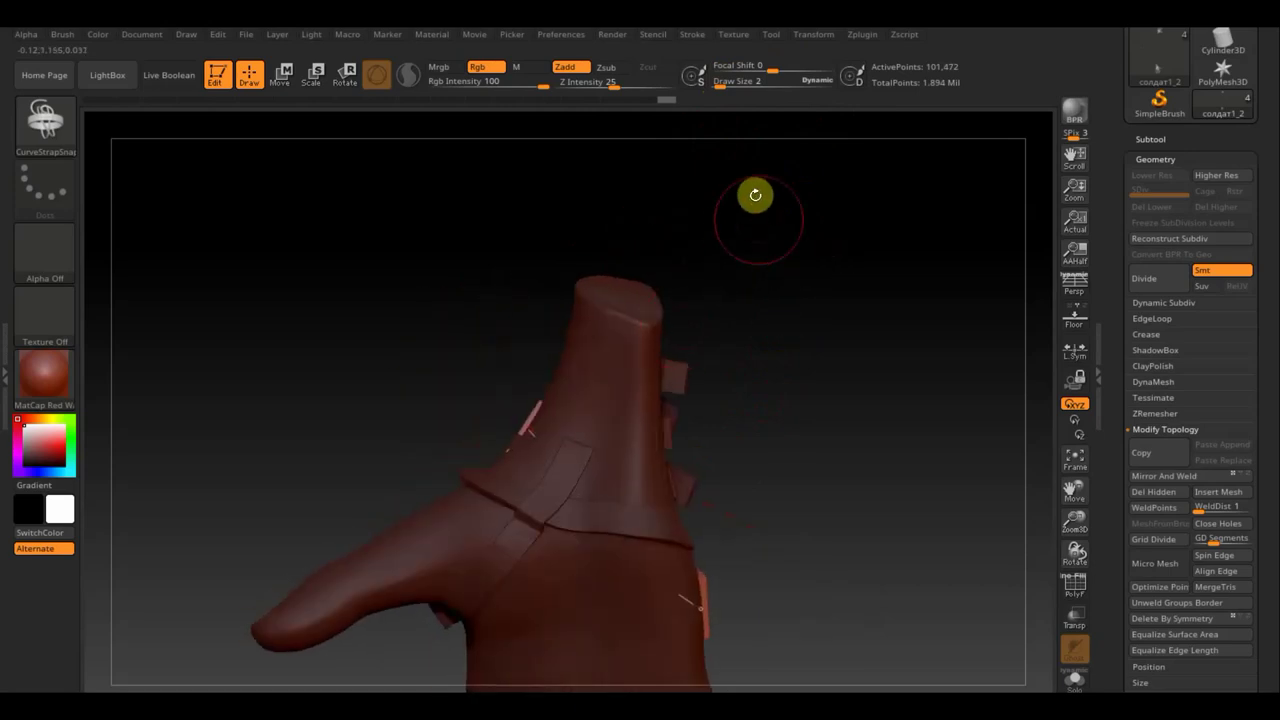
left_click(719, 84)
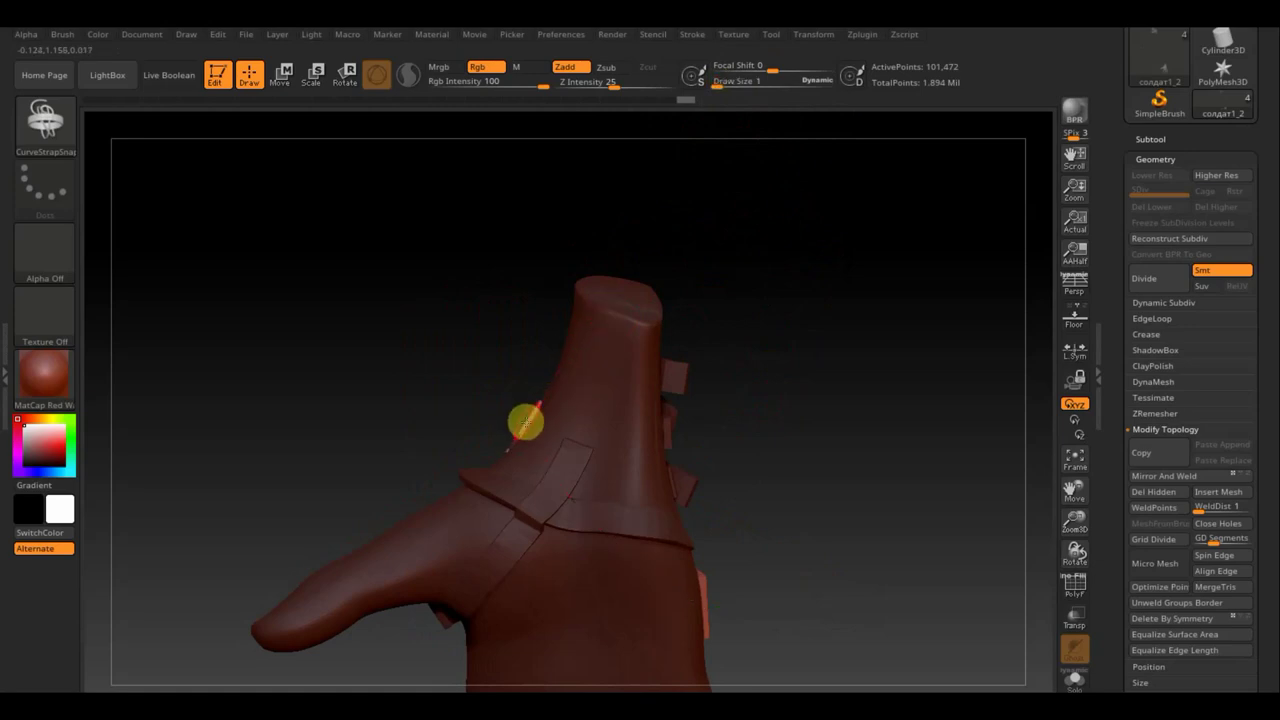
left_click_drag(523, 420, 650, 428)
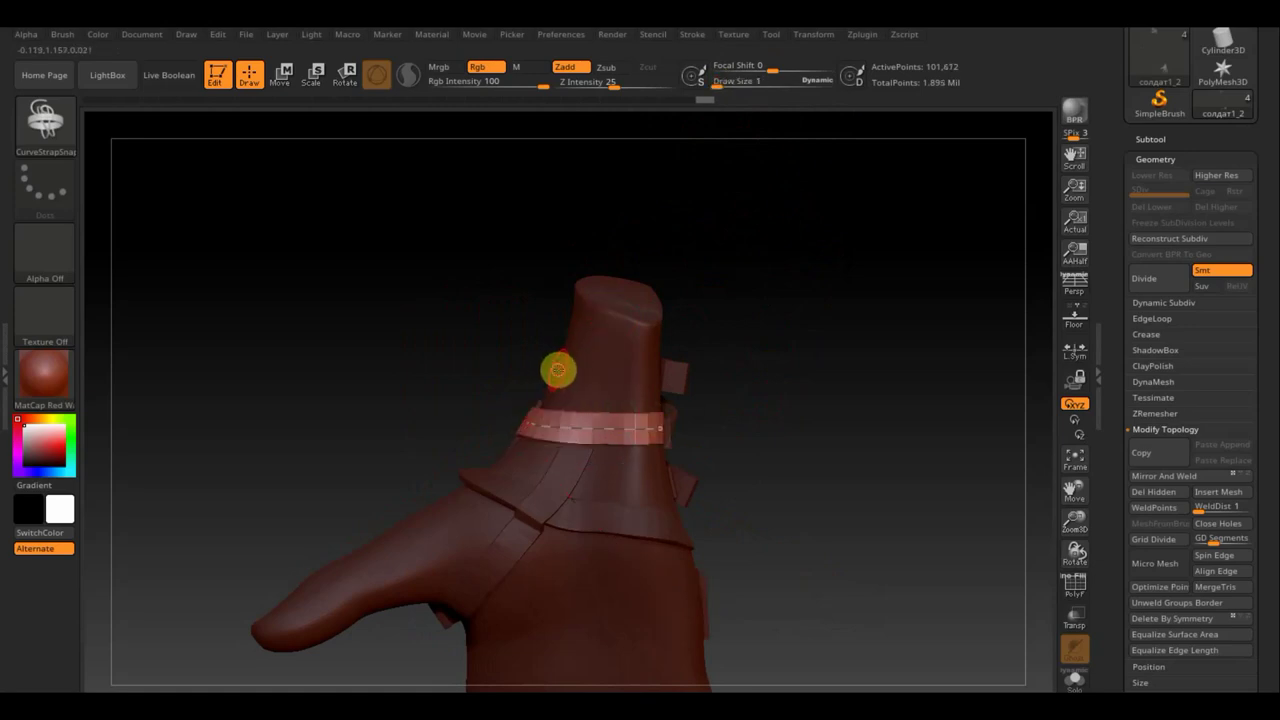
left_click_drag(558, 370, 680, 366)
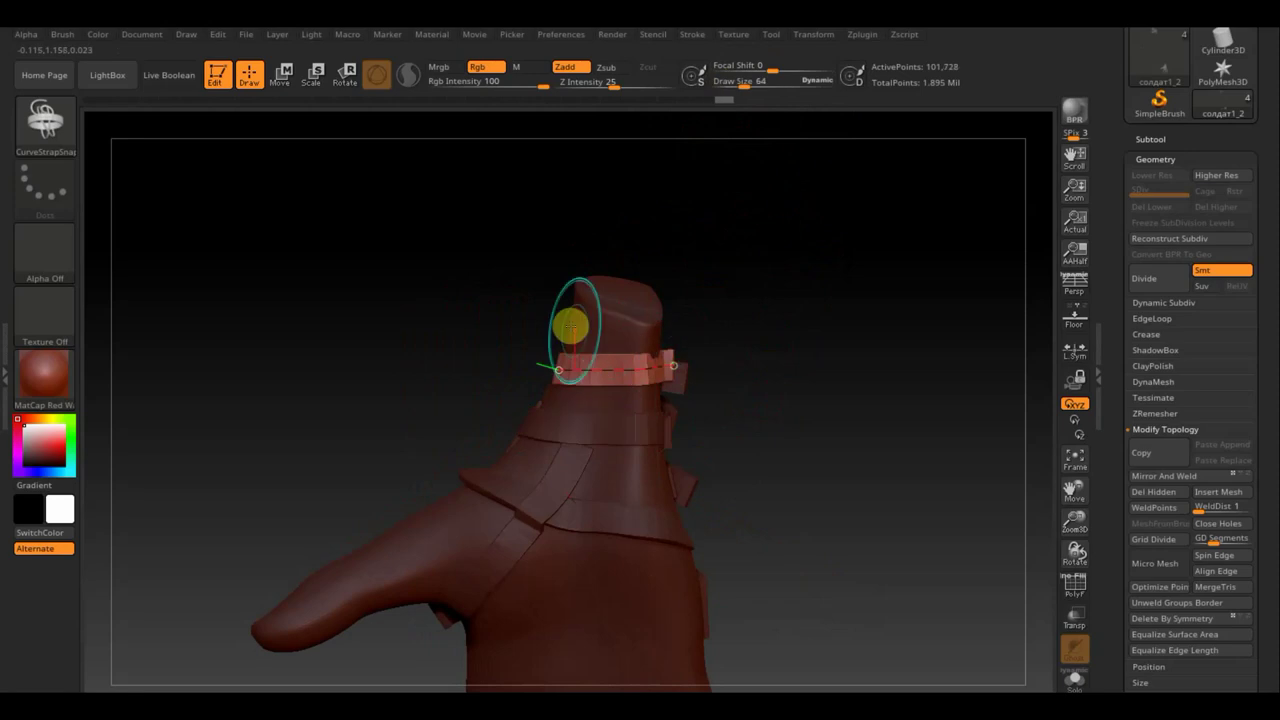
left_click_drag(570, 306, 664, 320)
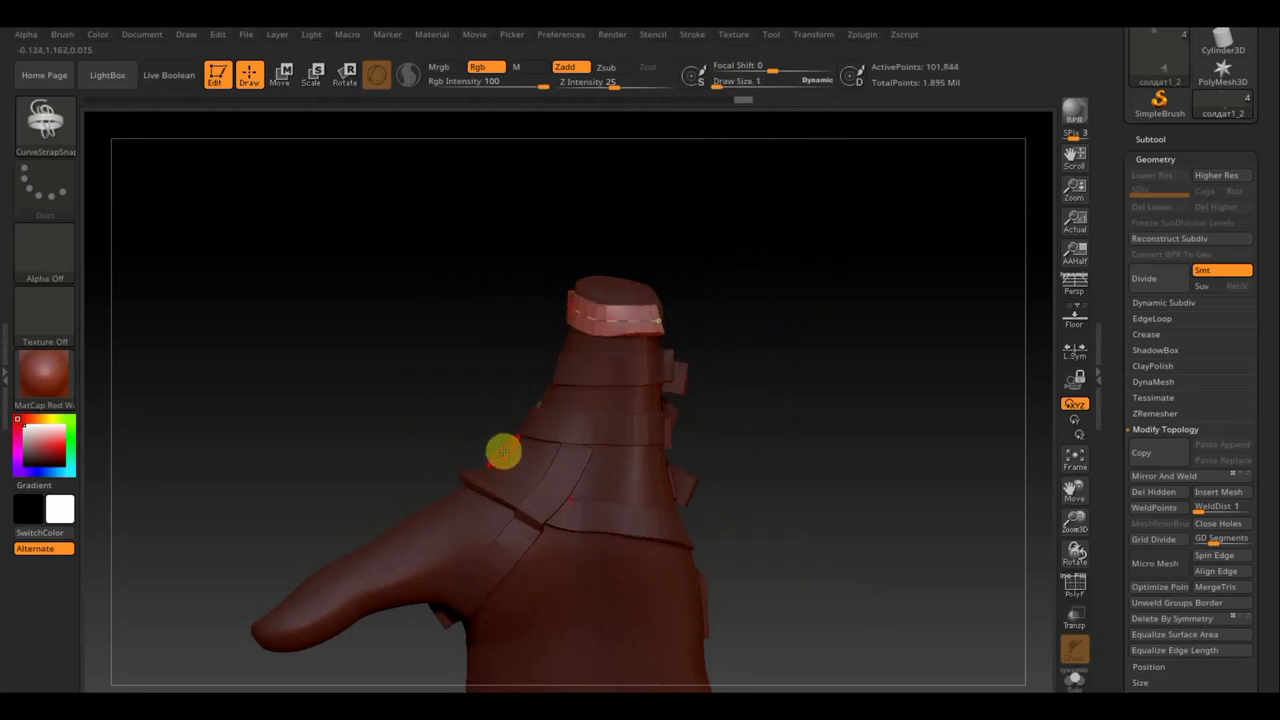
mouse_move(506, 452)
left_mouse_down()
mouse_move(580, 482)
mouse_move(697, 565)
left_mouse_up()
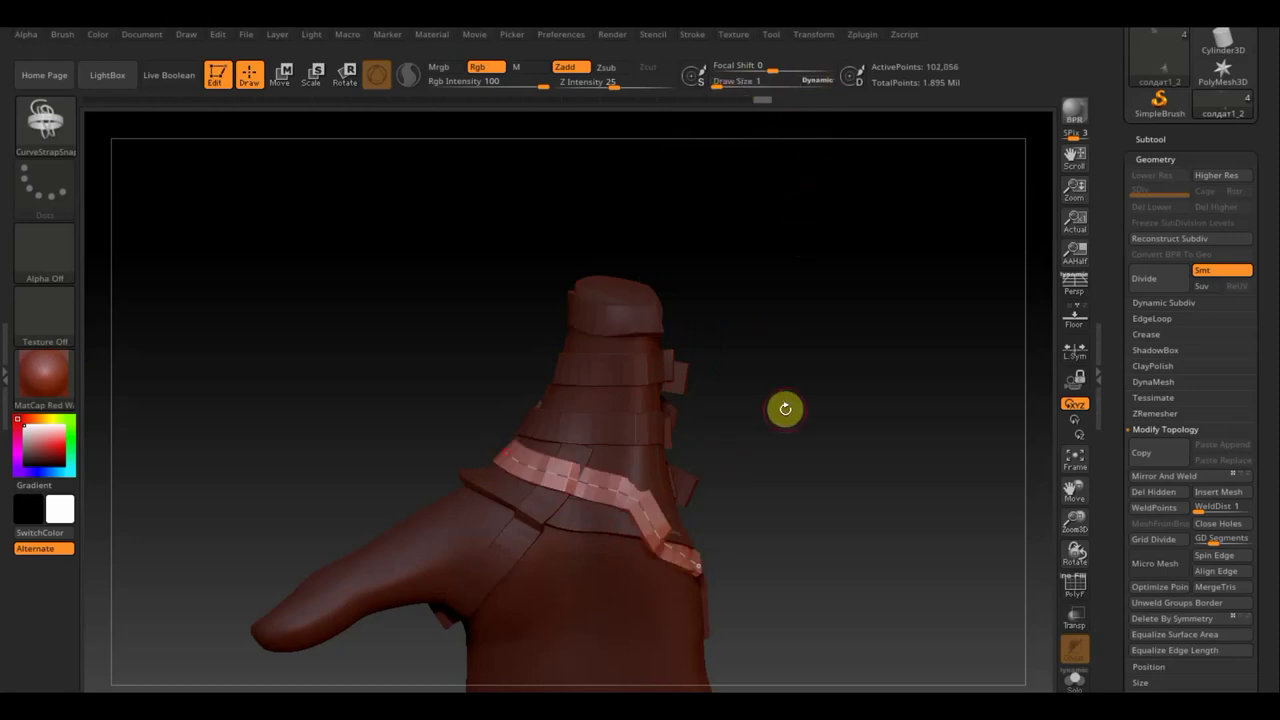
key("ctrl+z")
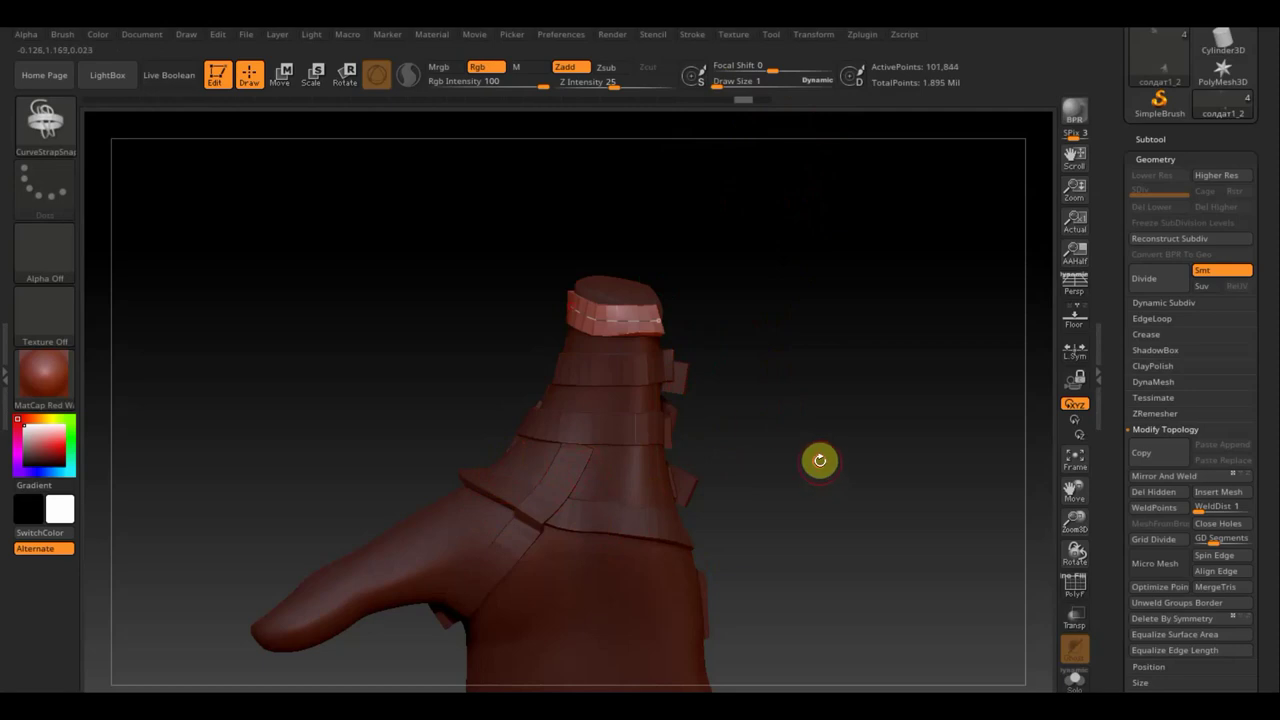
left_click_drag(820, 457, 820, 340, "alt")
left_click_drag(445, 501, 695, 430)
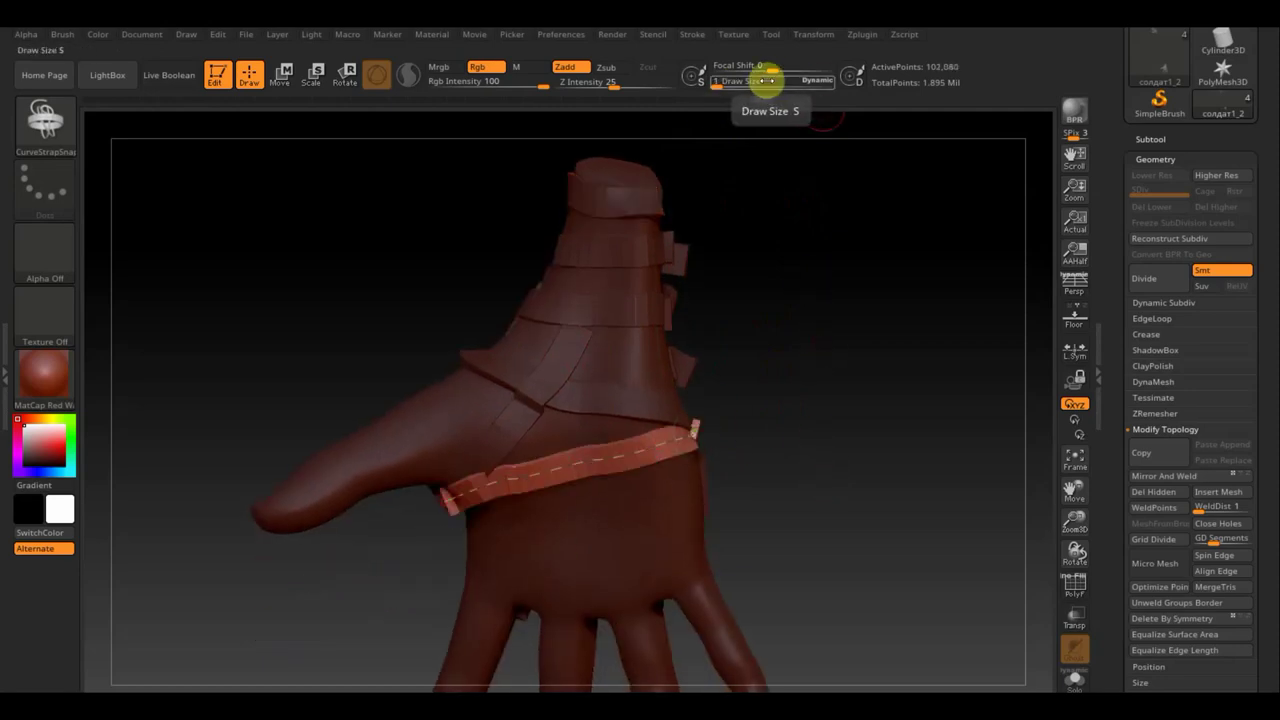
- Rebuild the hand strap at a new width along a freshly drawn curve
left_click_drag(717, 84, 708, 84)
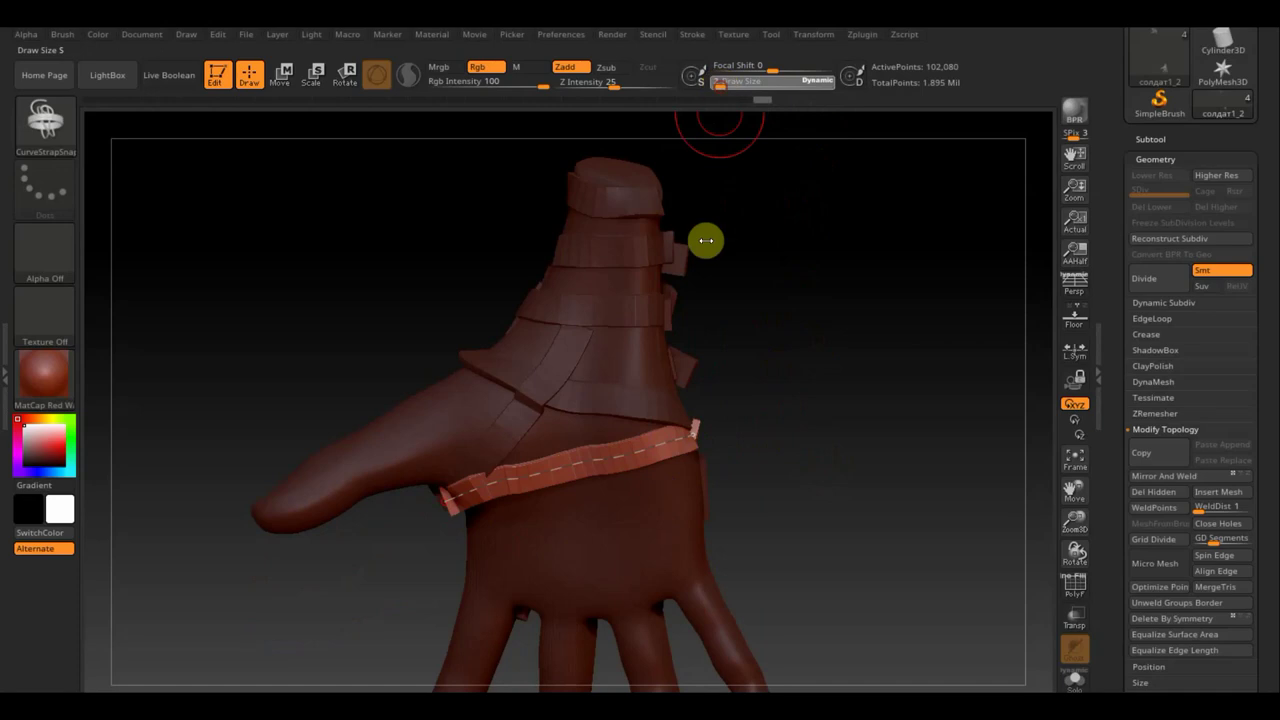
left_click(629, 450)
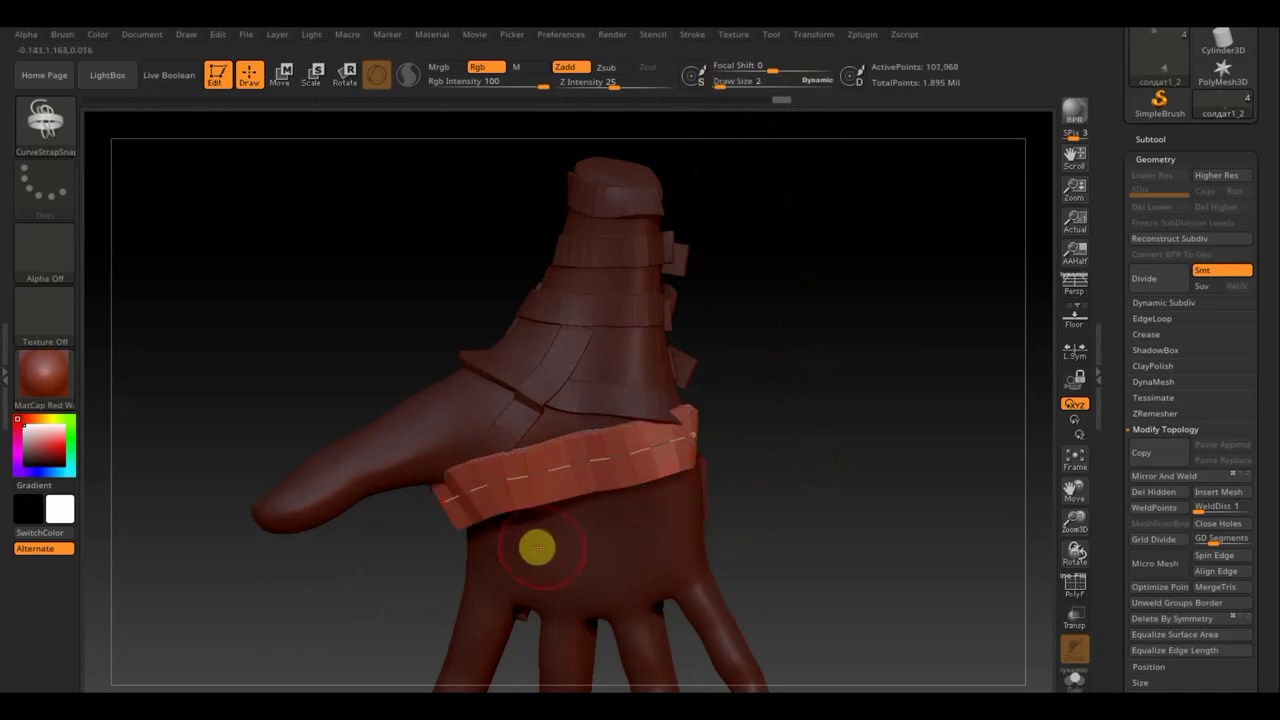
left_click_drag(487, 556, 680, 393)
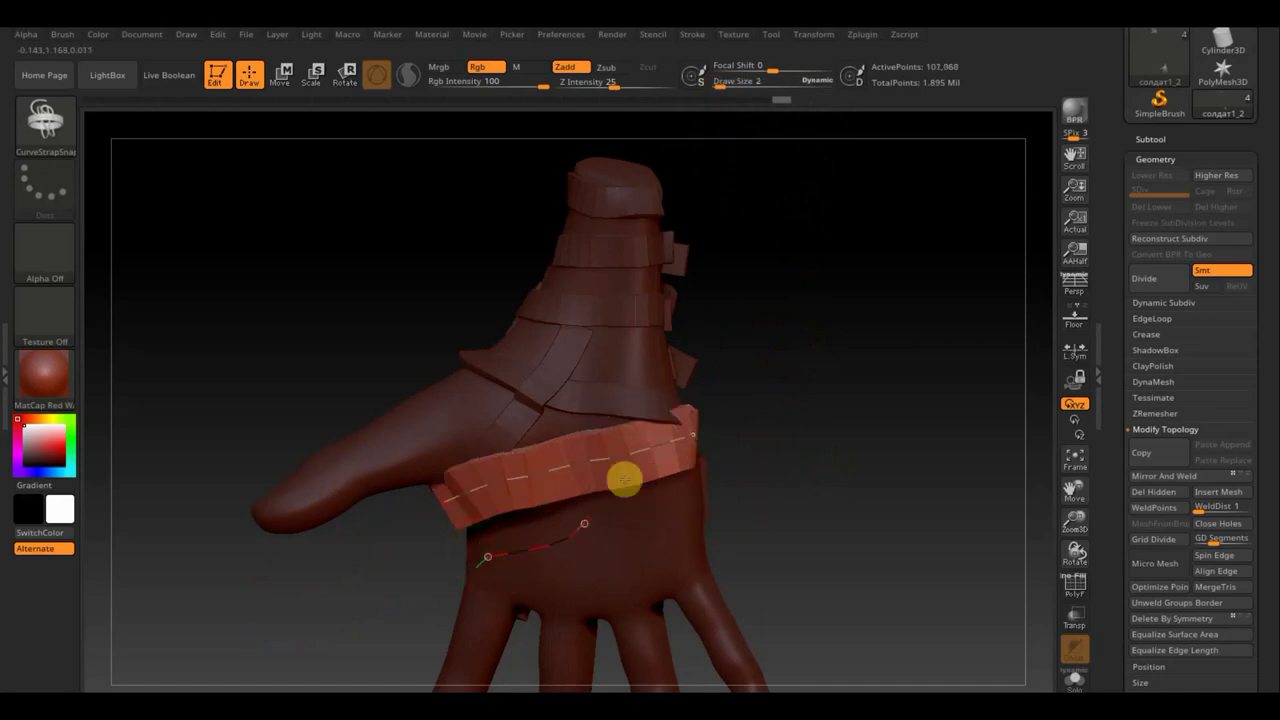
key("bracketright")
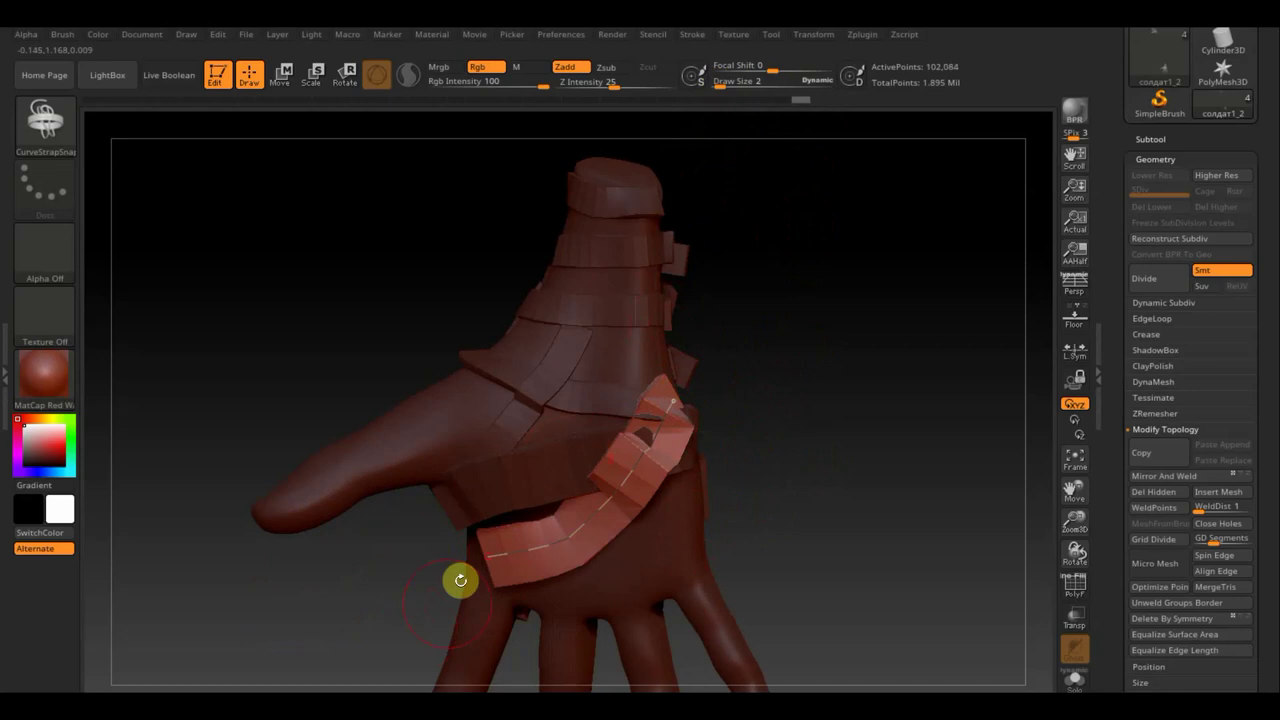
key("bracketright")
- Draw a new strap around the wrist and orbit around the hand to check it
left_click_drag(846, 477, 891, 437)
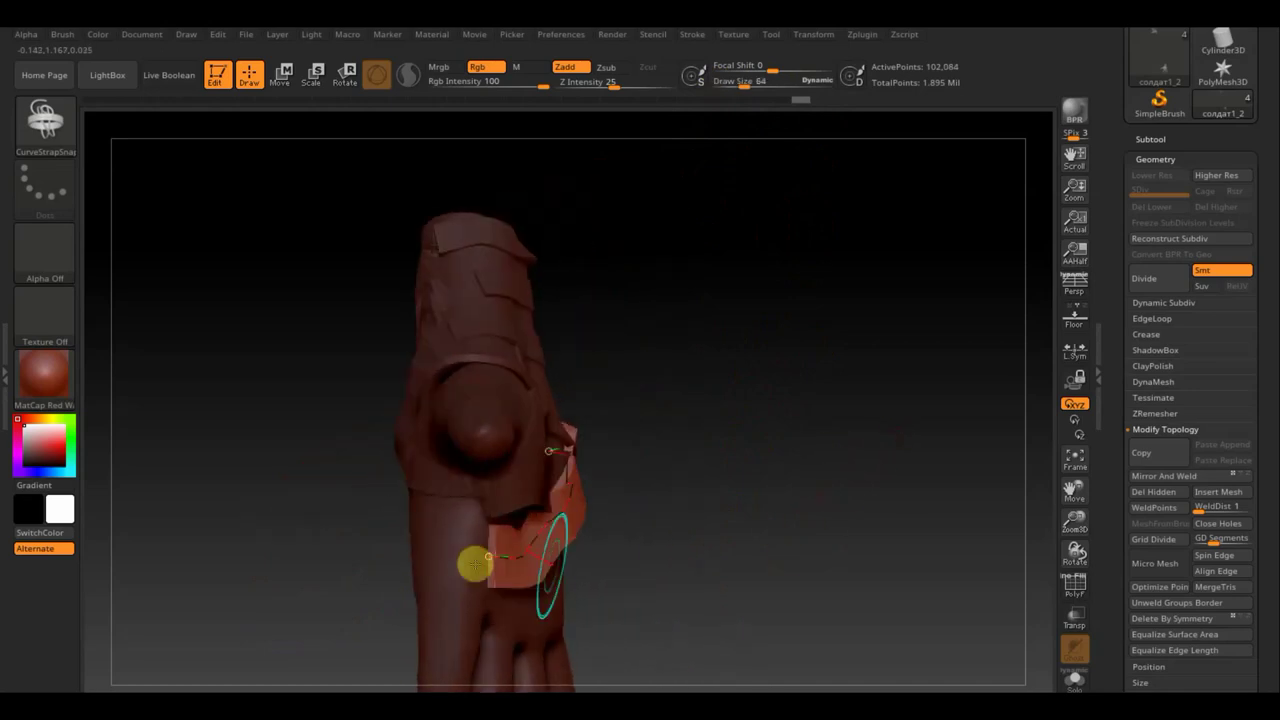
mouse_move(458, 528)
left_mouse_down()
mouse_move(421, 437)
mouse_move(421, 390)
left_mouse_up()
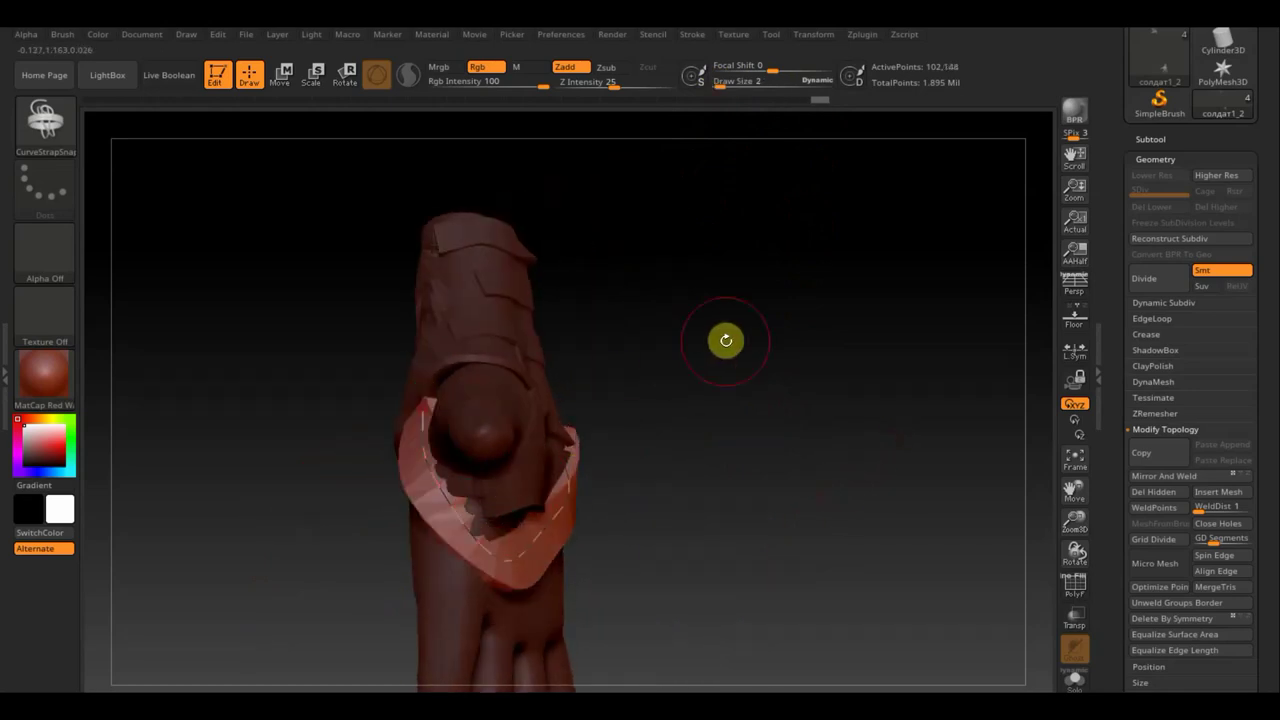
mouse_move(803, 411)
left_mouse_down()
mouse_move(757, 420)
mouse_move(857, 609)
mouse_move(857, 583)
mouse_move(918, 585)
mouse_move(891, 571)
left_mouse_up()
left_click_drag(660, 431, 713, 461)
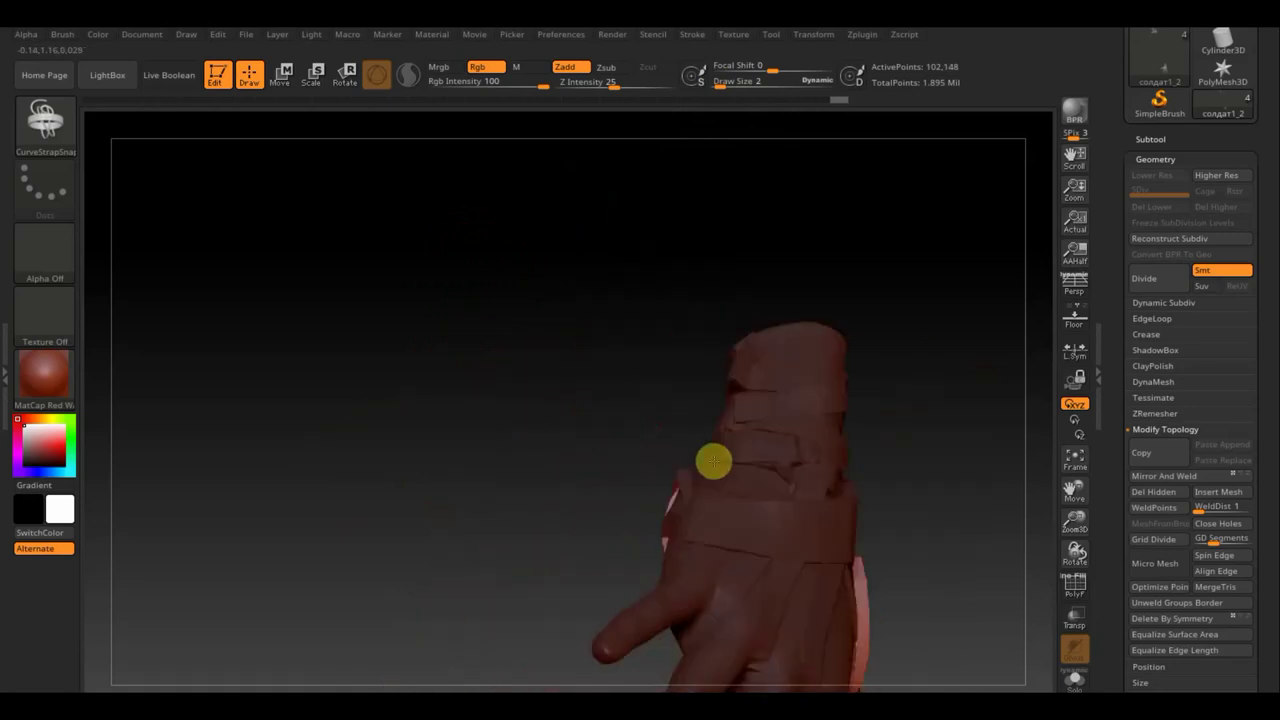
left_click_drag(617, 451, 609, 480)
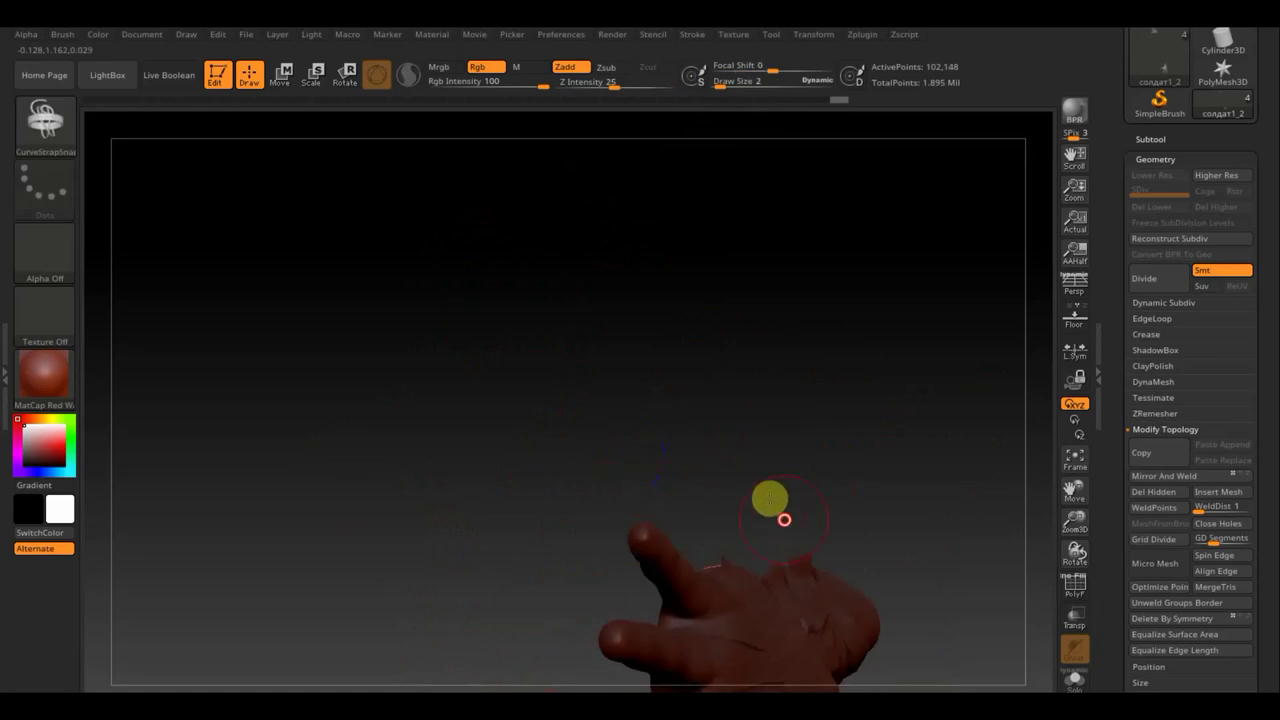
left_click_drag(766, 500, 564, 243)
left_click_drag(825, 447, 781, 427)
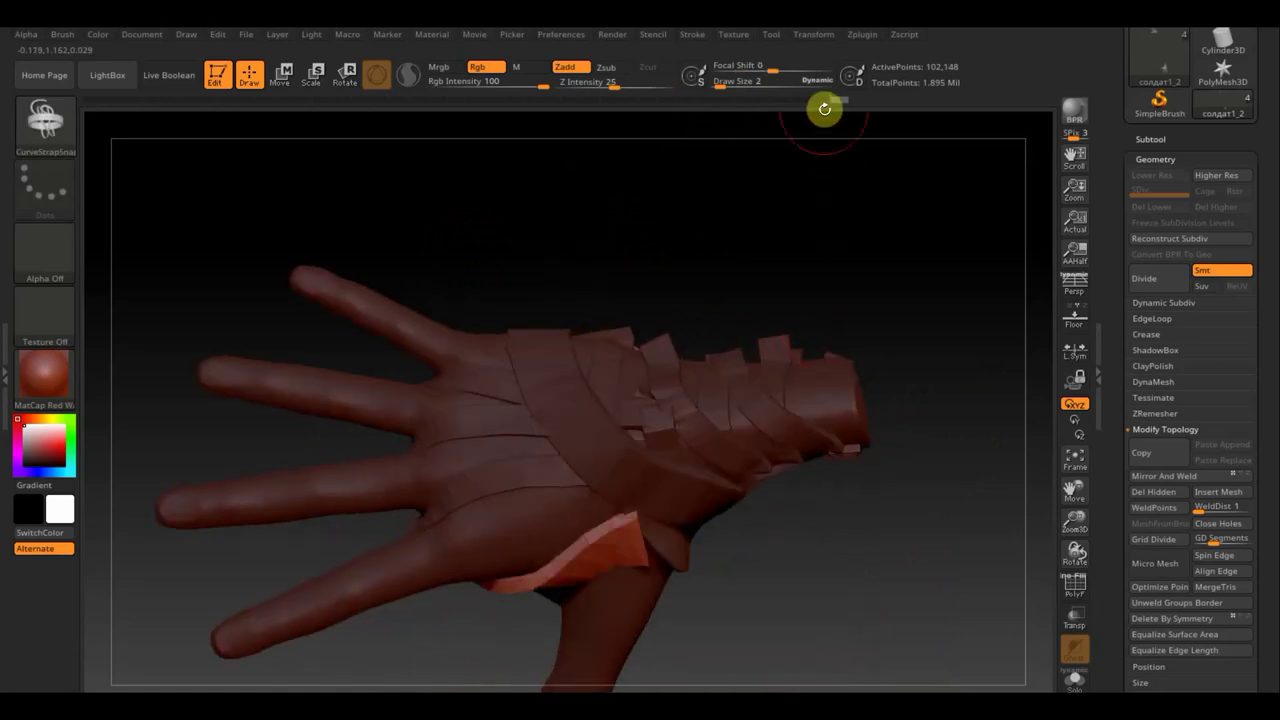
- Isolate the straps, delete the hidden hand mesh from the strap subtool, and reshow the hand subtool
left_click(1153, 136)
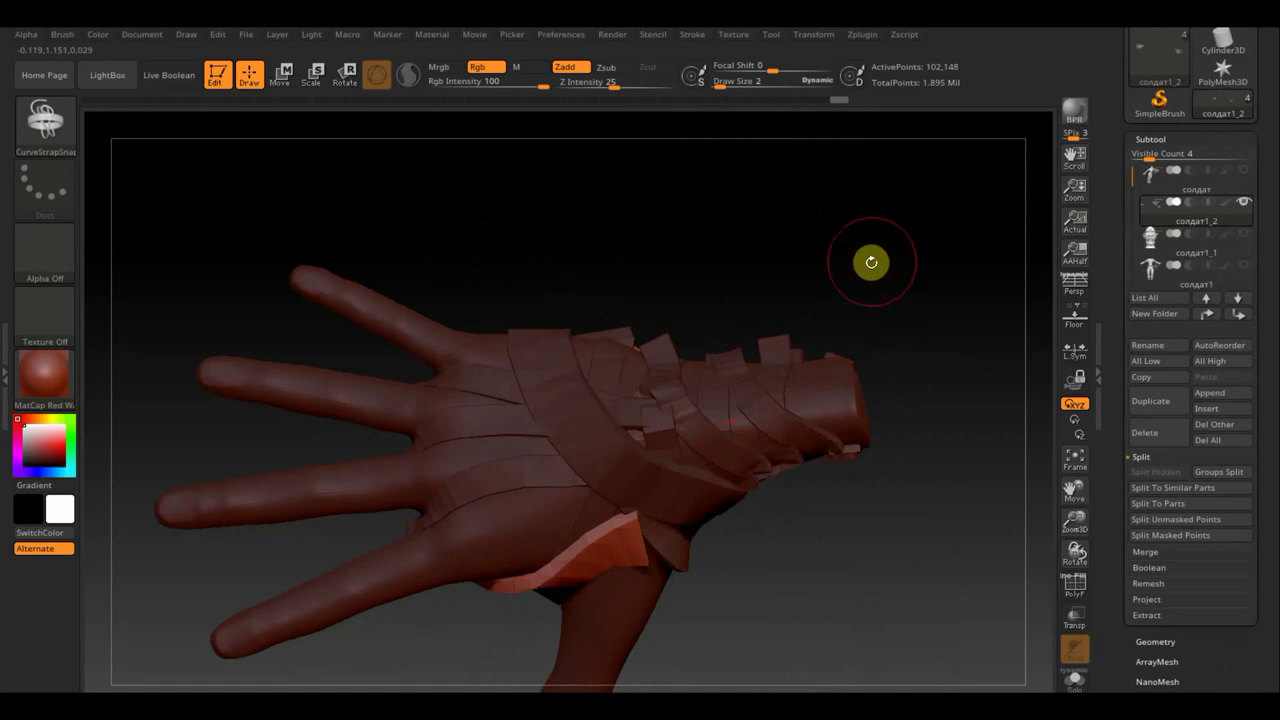
key("ctrl+shift")
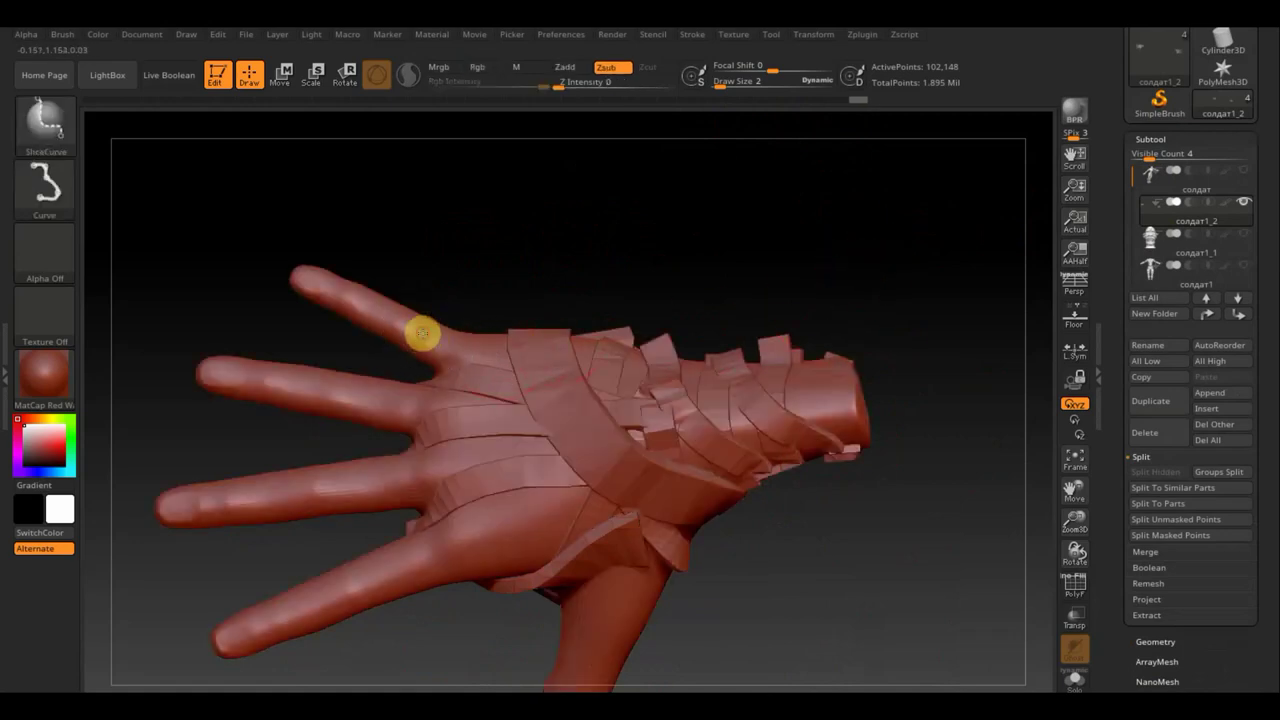
left_click(423, 333, "ctrl+shift")
left_click(421, 334, "ctrl+shift")
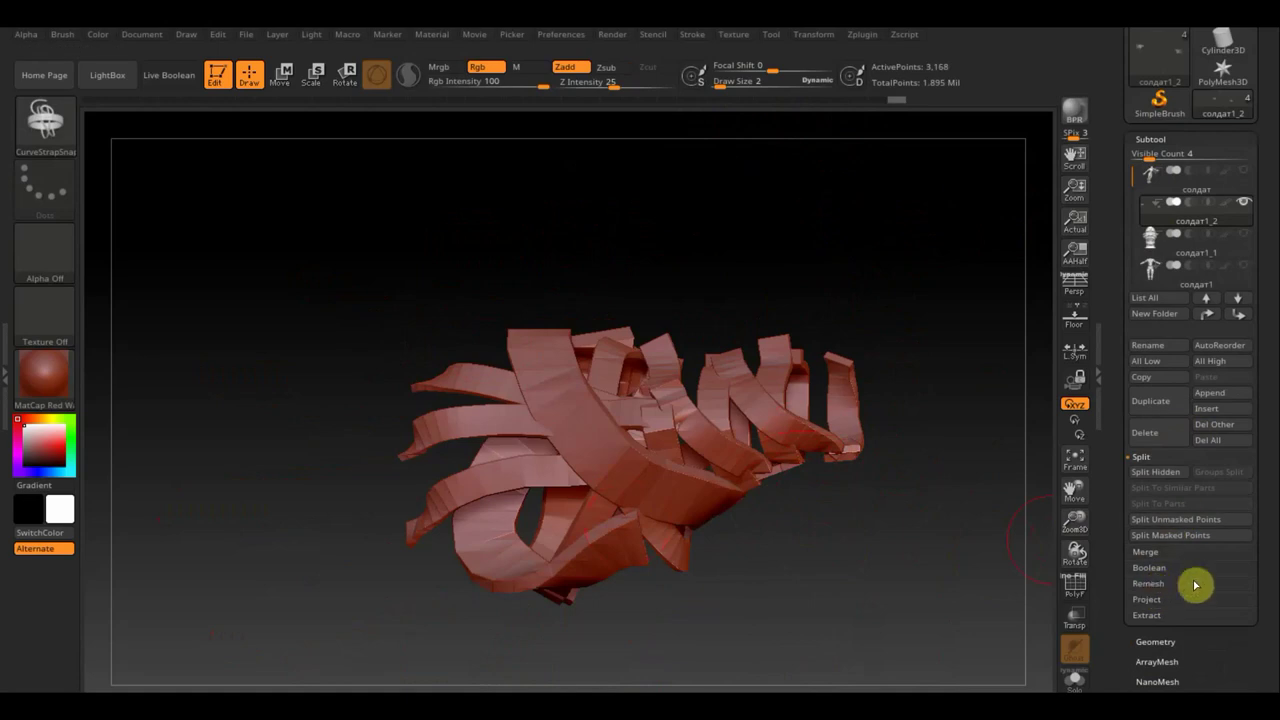
left_click(1155, 642)
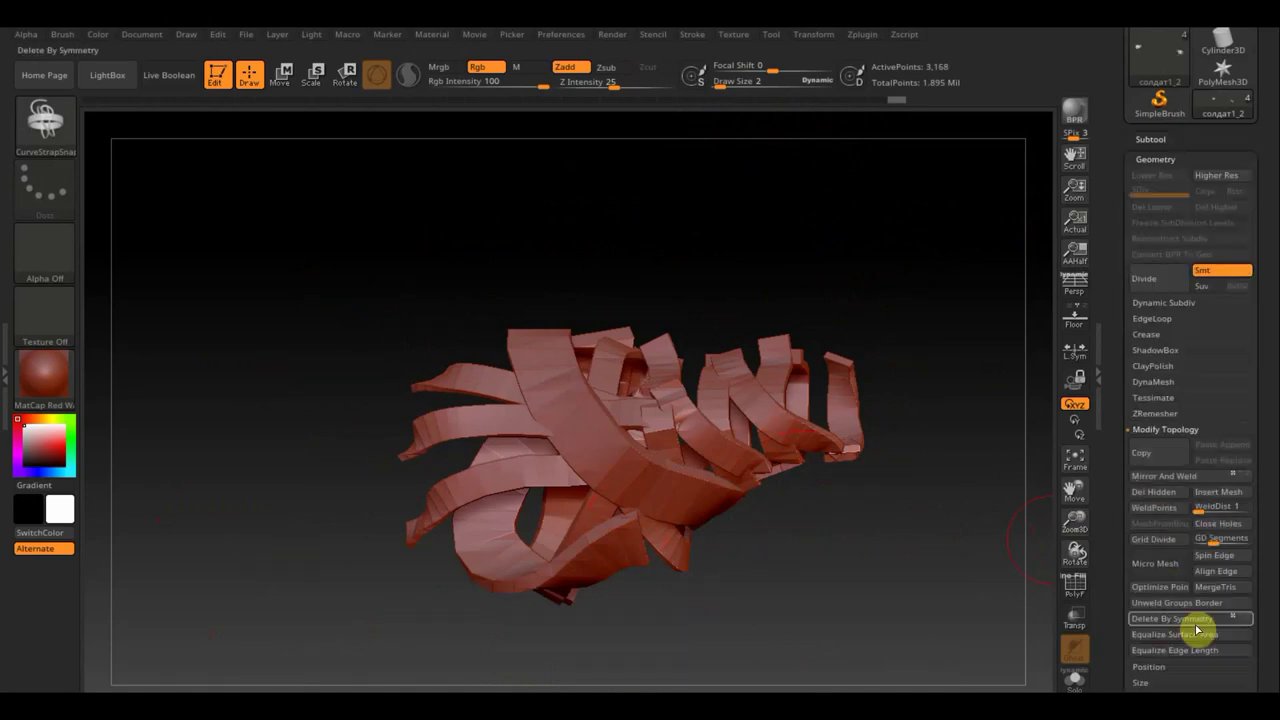
left_click(1153, 494)
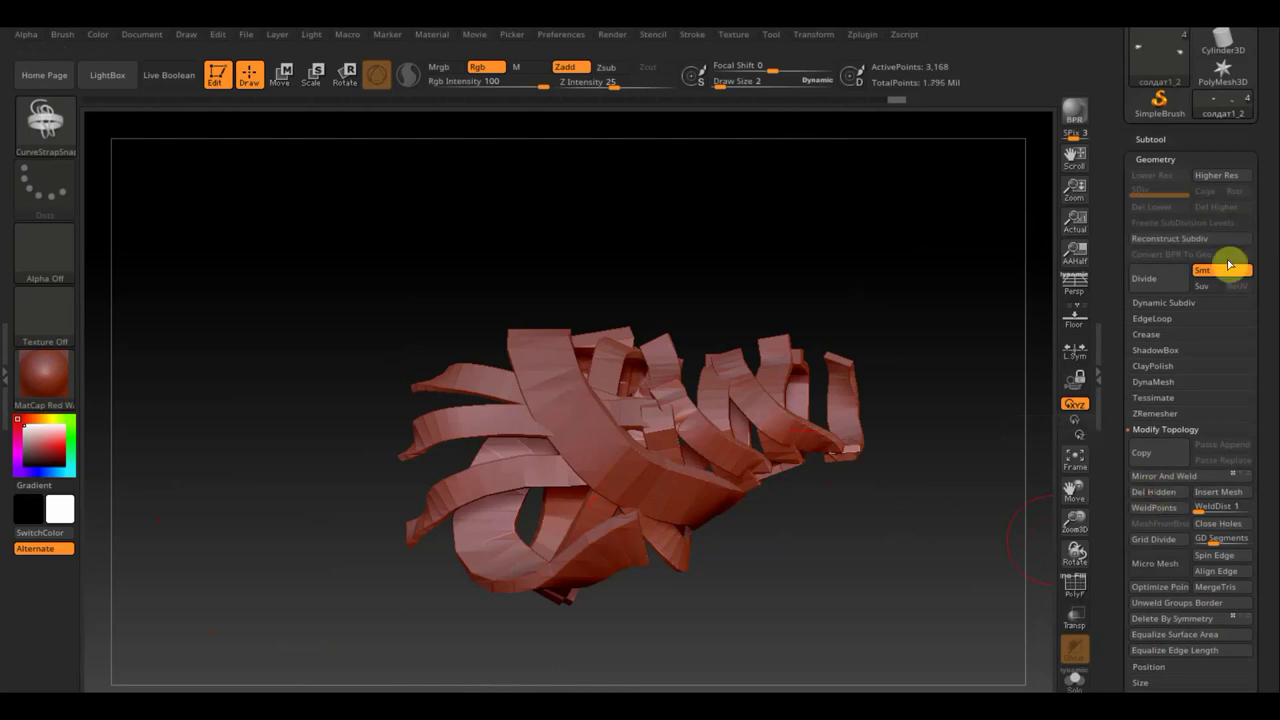
left_click(1152, 140)
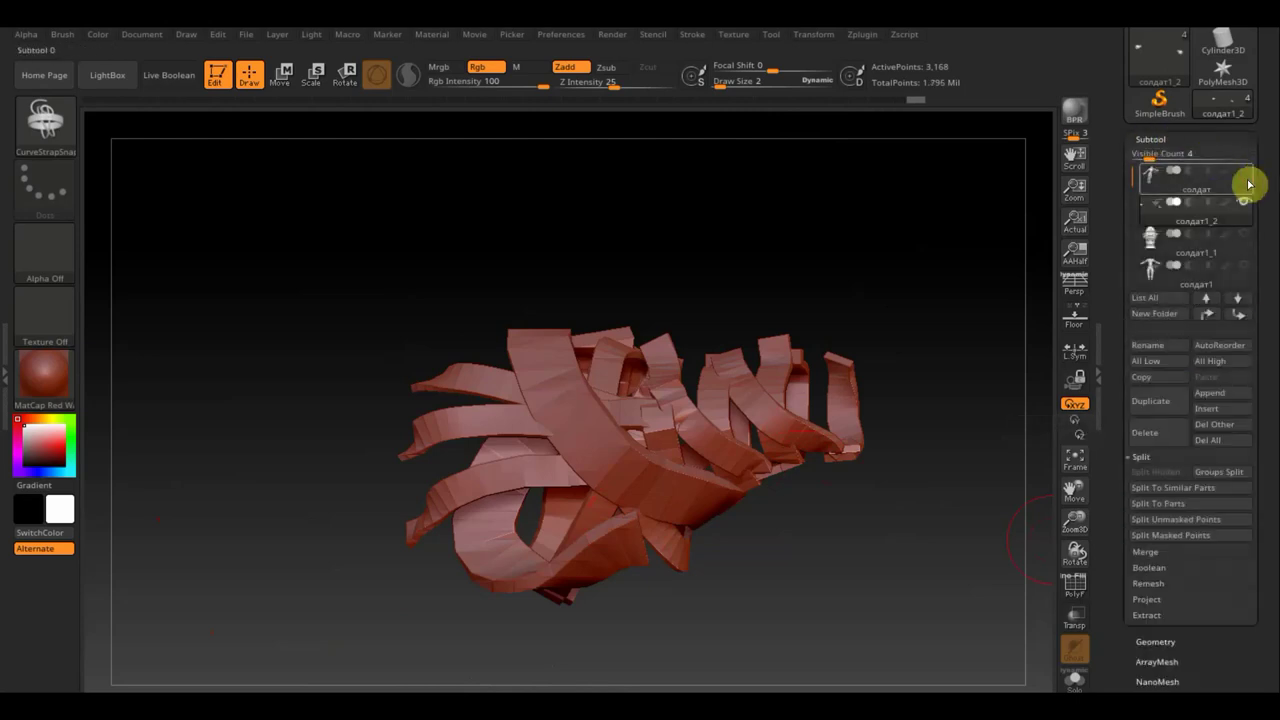
left_click(1244, 172)
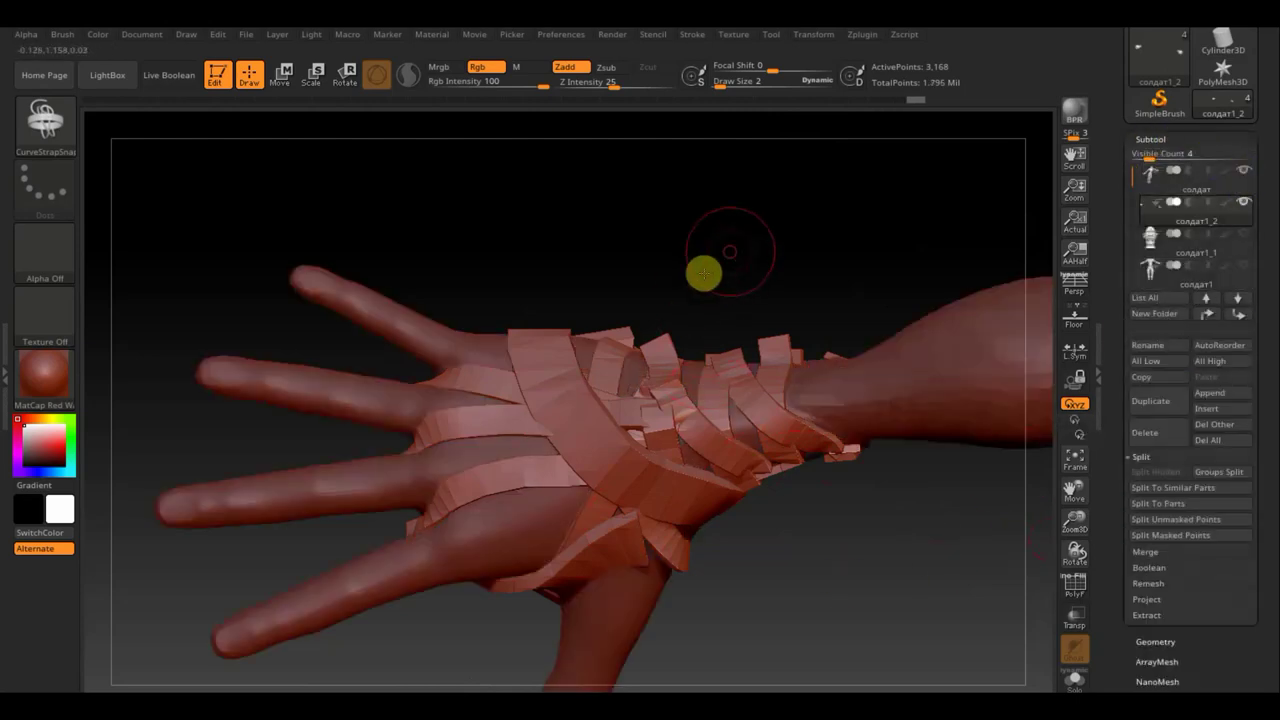
- Isolate the wrist strap and hide strap pieces to inspect them, then undo a palm-strap tweak
left_click_drag(703, 271, 689, 294)
mouse_move(593, 430)
left_mouse_down()
mouse_move(686, 274)
mouse_move(694, 331)
left_mouse_up()
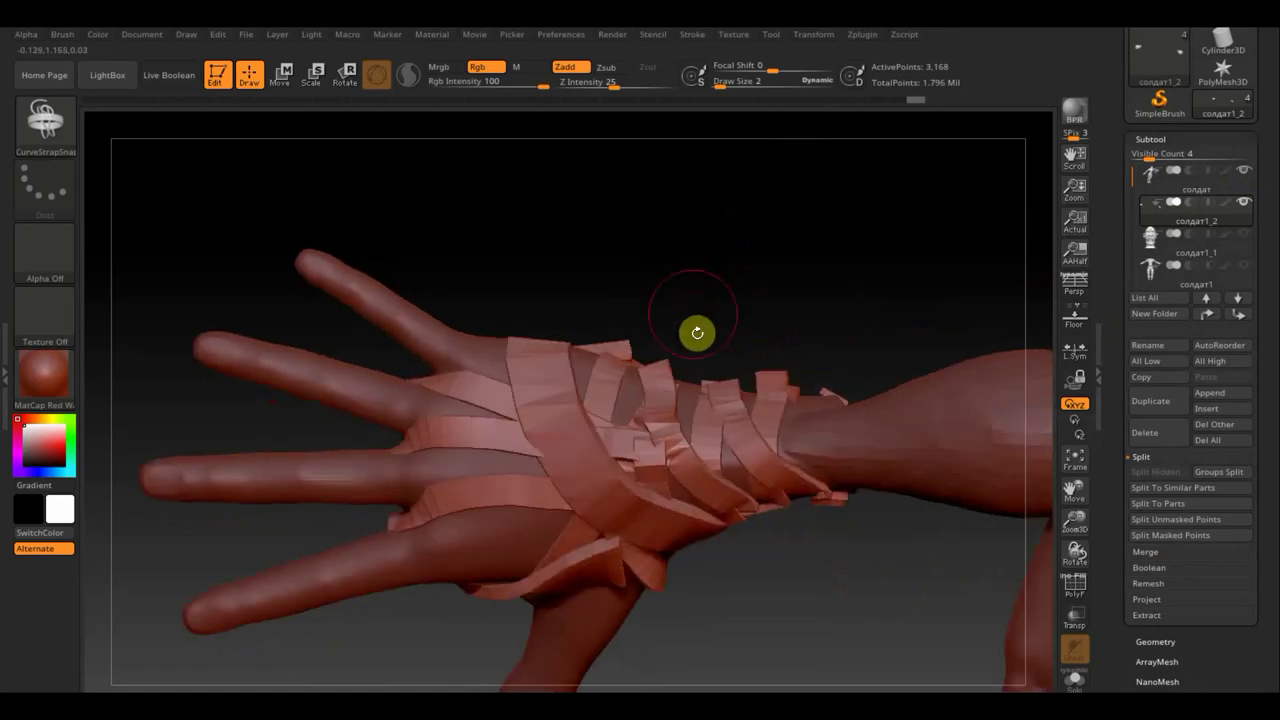
key("ctrl+shift")
left_click(707, 490, "ctrl+shift")
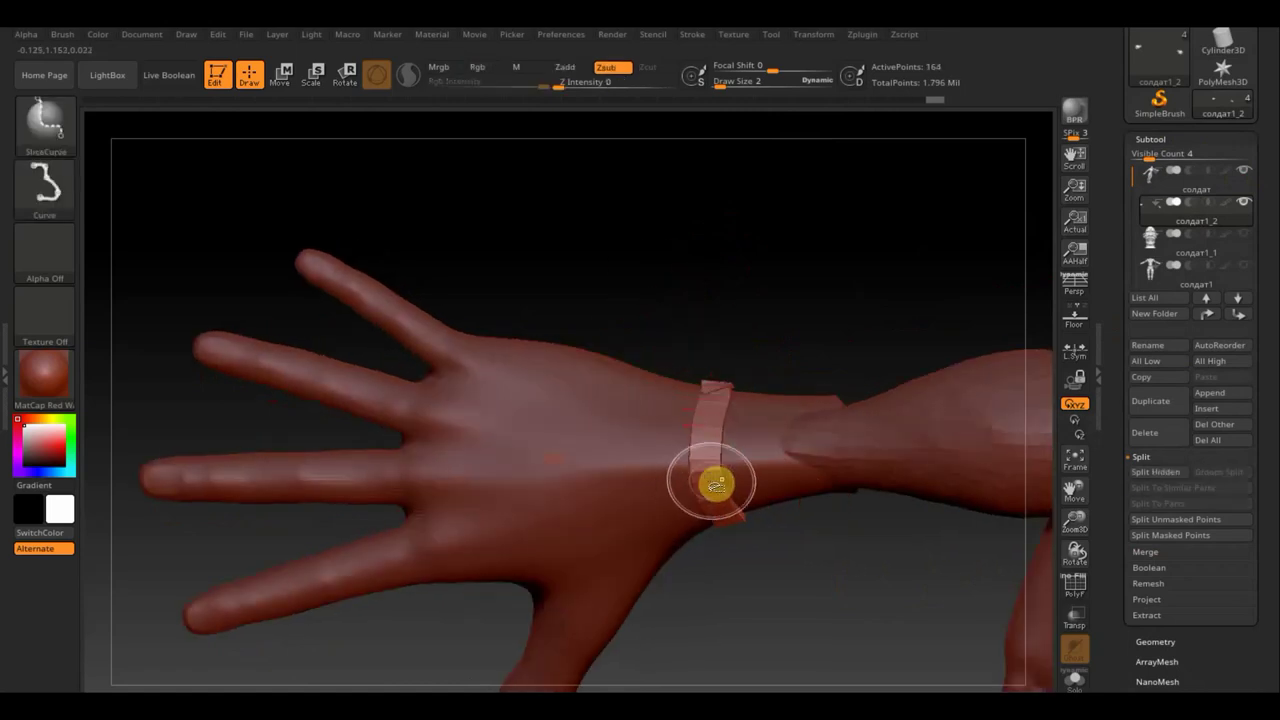
left_click(707, 457, "ctrl+shift")
left_click(590, 455, "ctrl+shift")
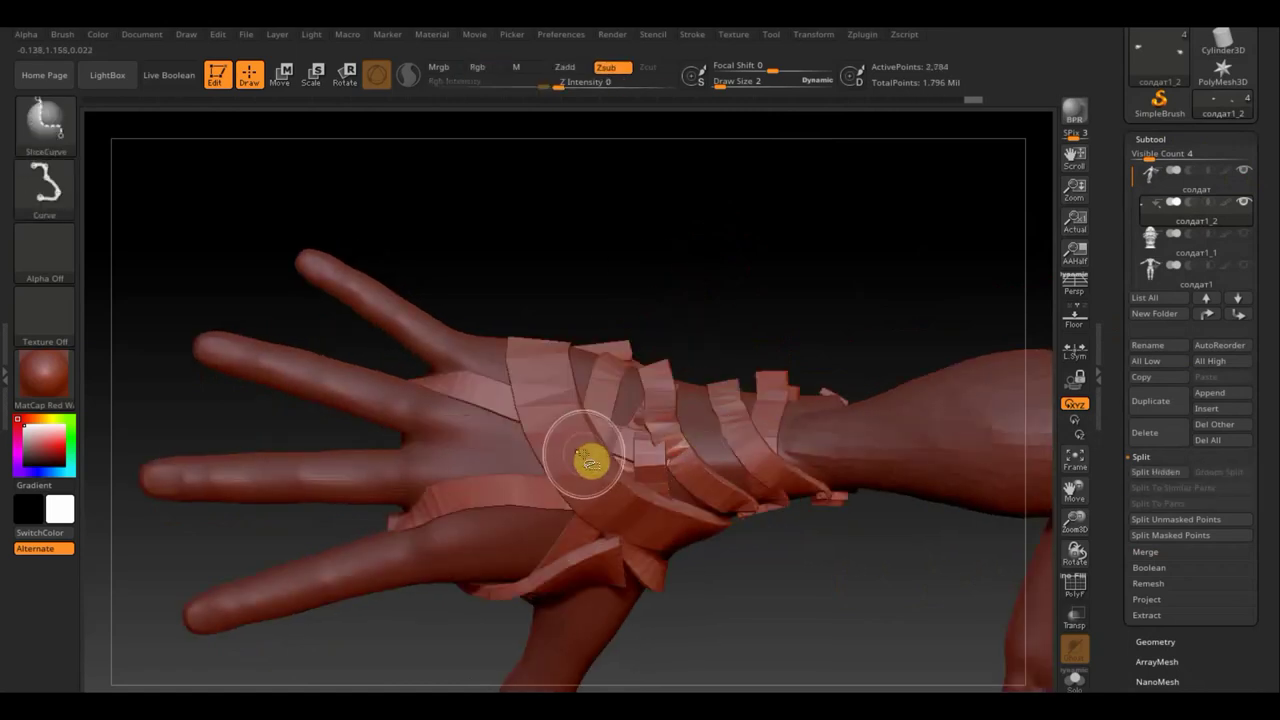
left_click(585, 462, "ctrl+shift")
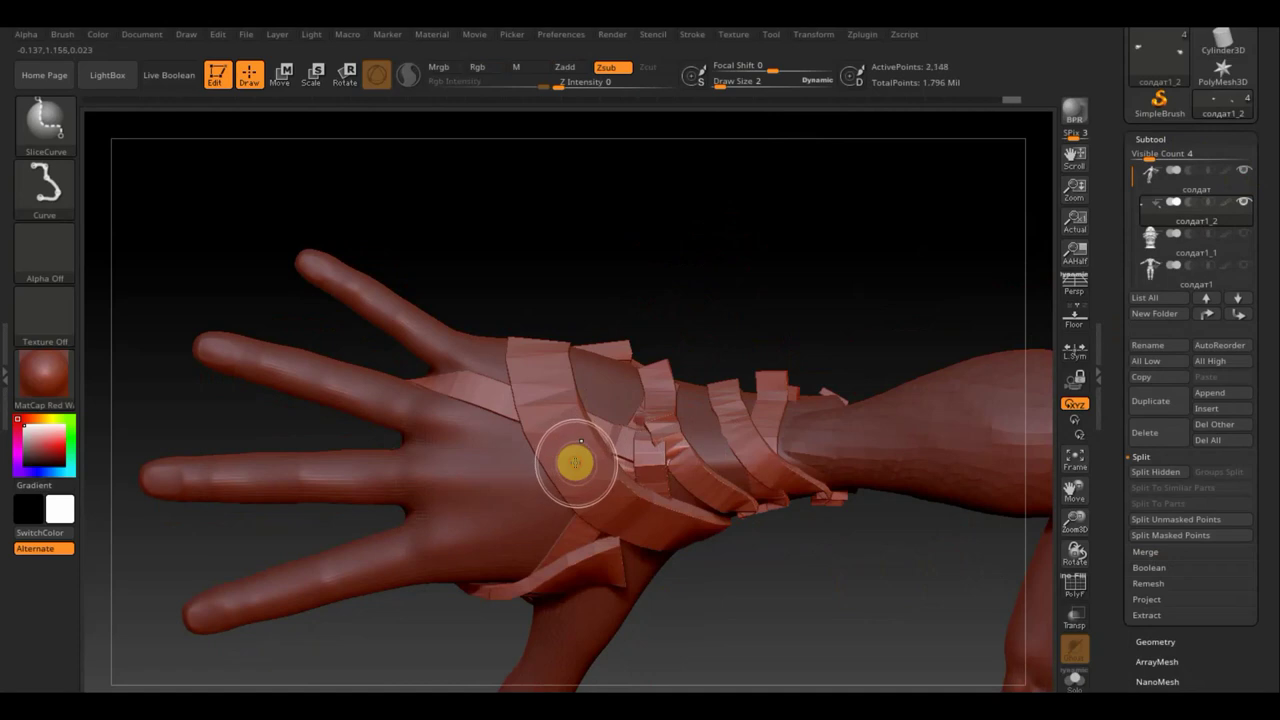
left_click(666, 280, "ctrl+shift")
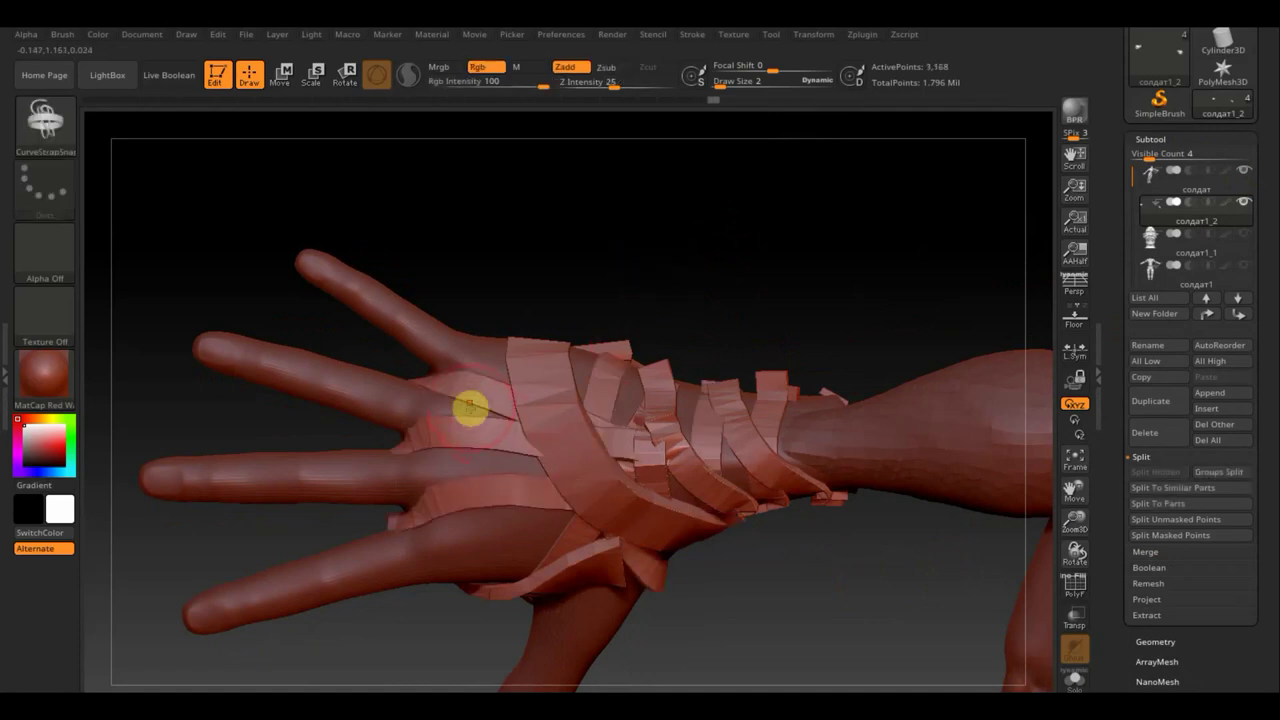
left_click(467, 399)
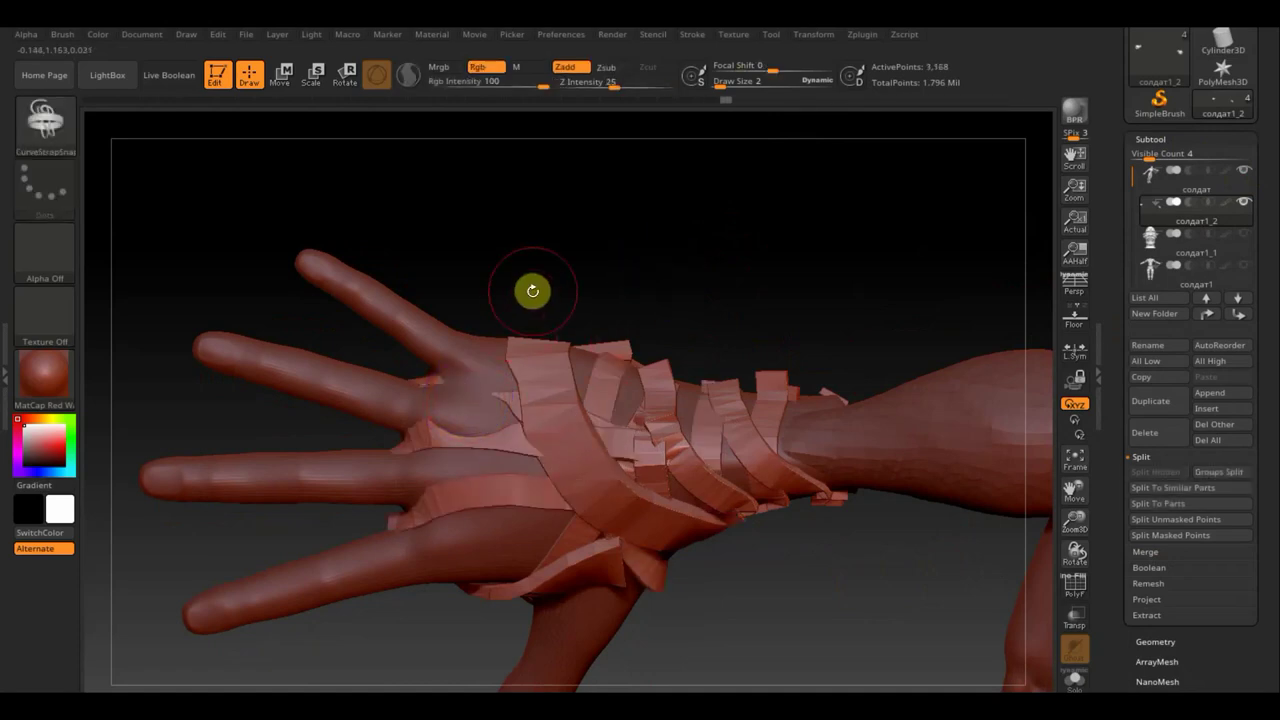
key("ctrl+z")
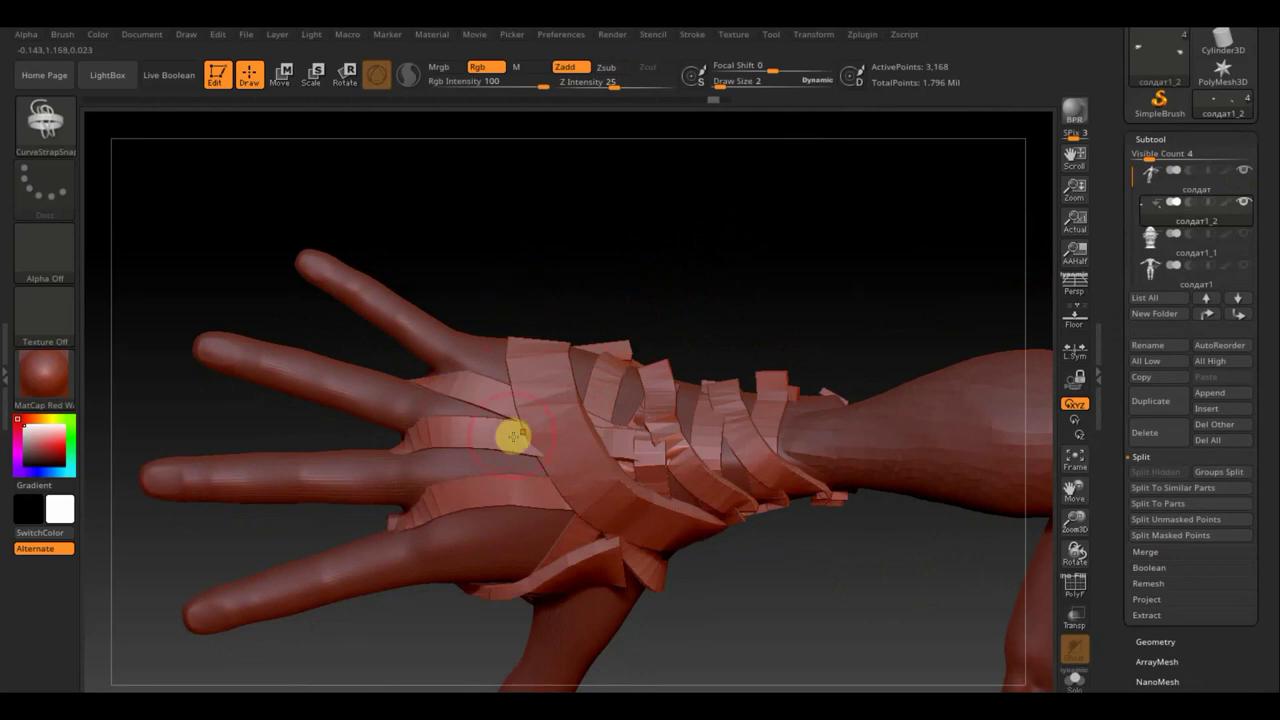
- Load the Move Topologic brush at a smaller size and orbit to a side view of the hand
left_click(72, 130)
left_click(385, 142)
mouse_move(403, 157)
left_mouse_down()
mouse_move(566, 217)
mouse_move(554, 209)
left_mouse_up()
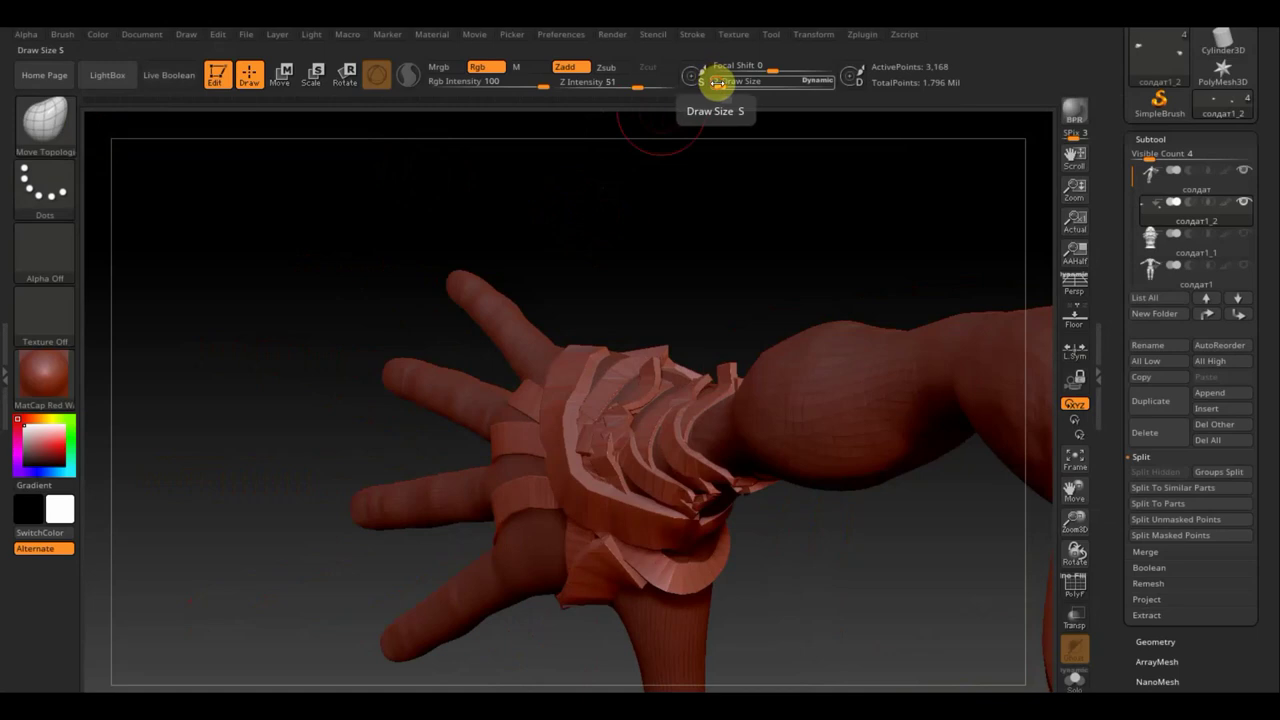
left_click_drag(717, 87, 713, 87)
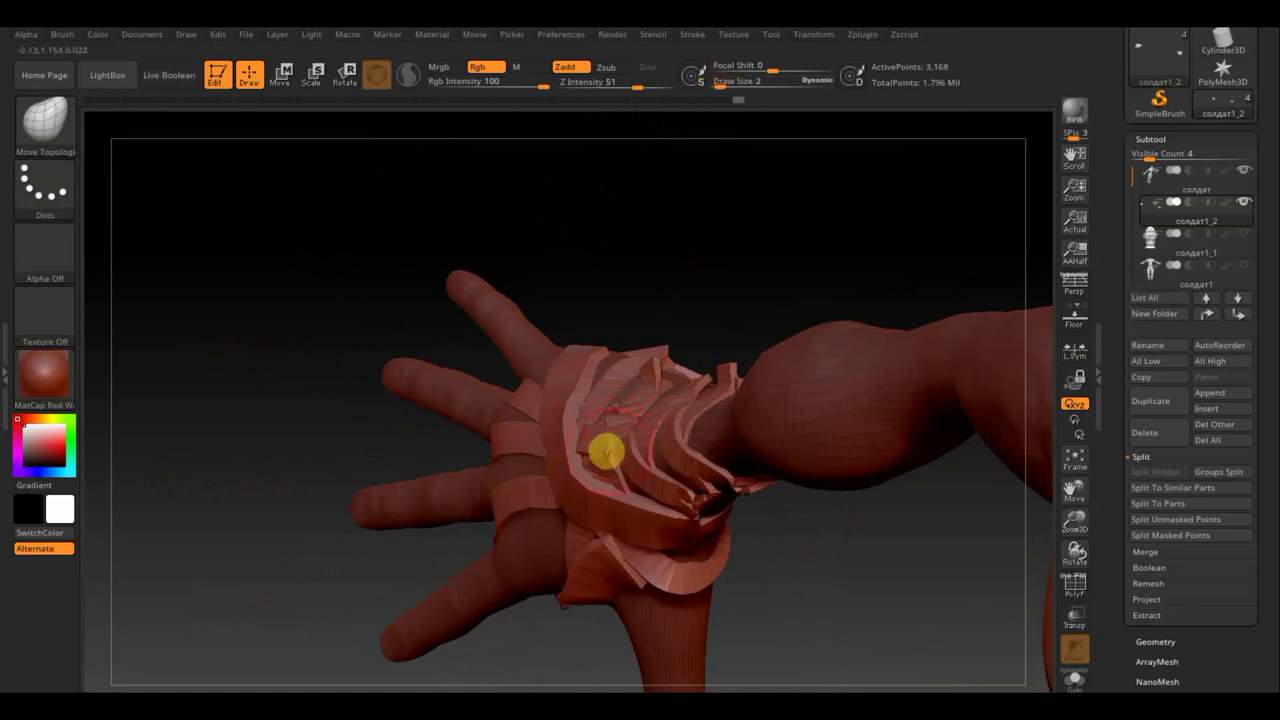
left_click_drag(697, 298, 706, 306)
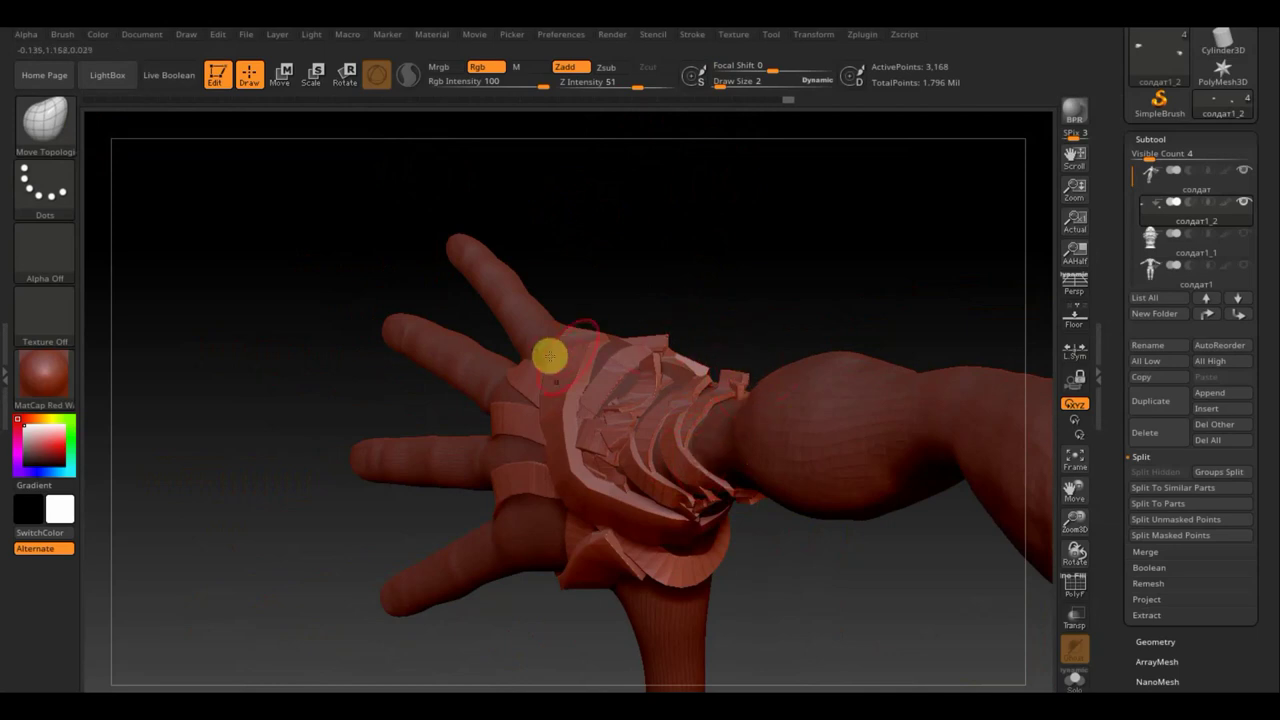
left_click_drag(620, 315, 729, 223)
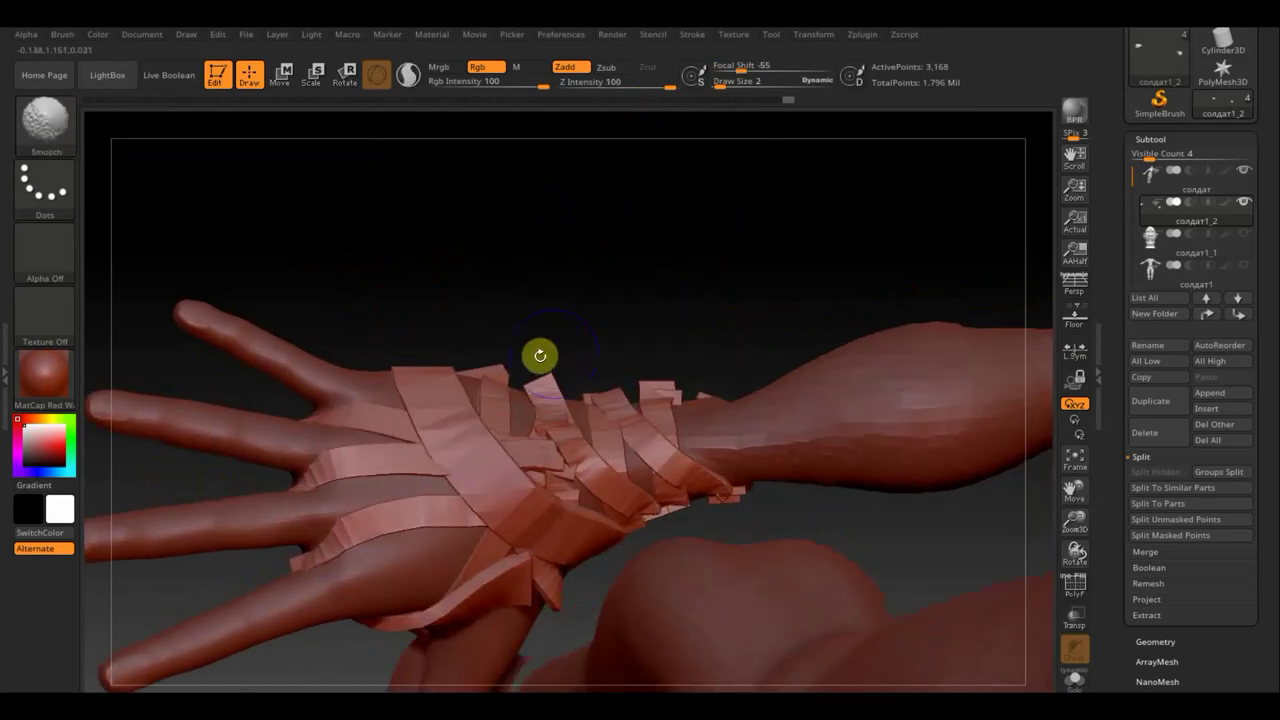
- Smooth the wrist strips, undo the last strip change, and orbit along the arm to the wrist
mouse_move(430, 387)
left_mouse_down("shift")
mouse_move(449, 449)
mouse_move(486, 491)
mouse_move(601, 516)
left_mouse_up("shift")
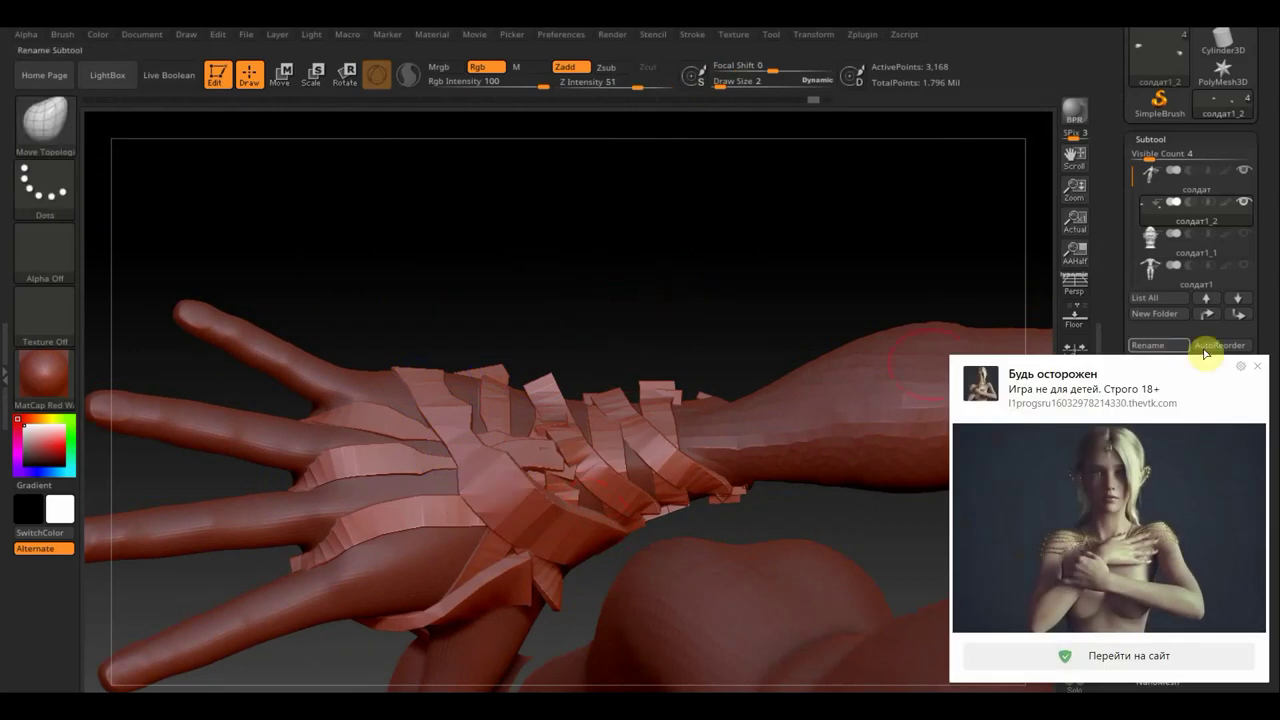
left_click(1259, 368)
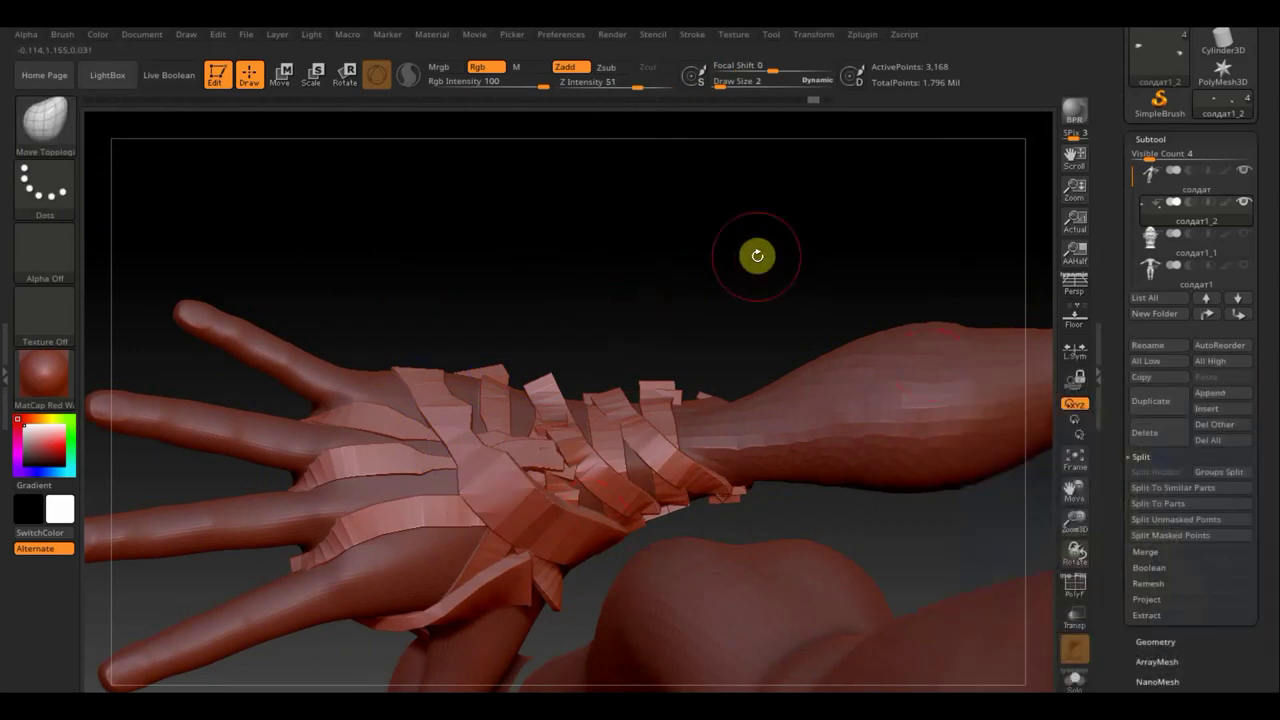
key("ctrl+z")
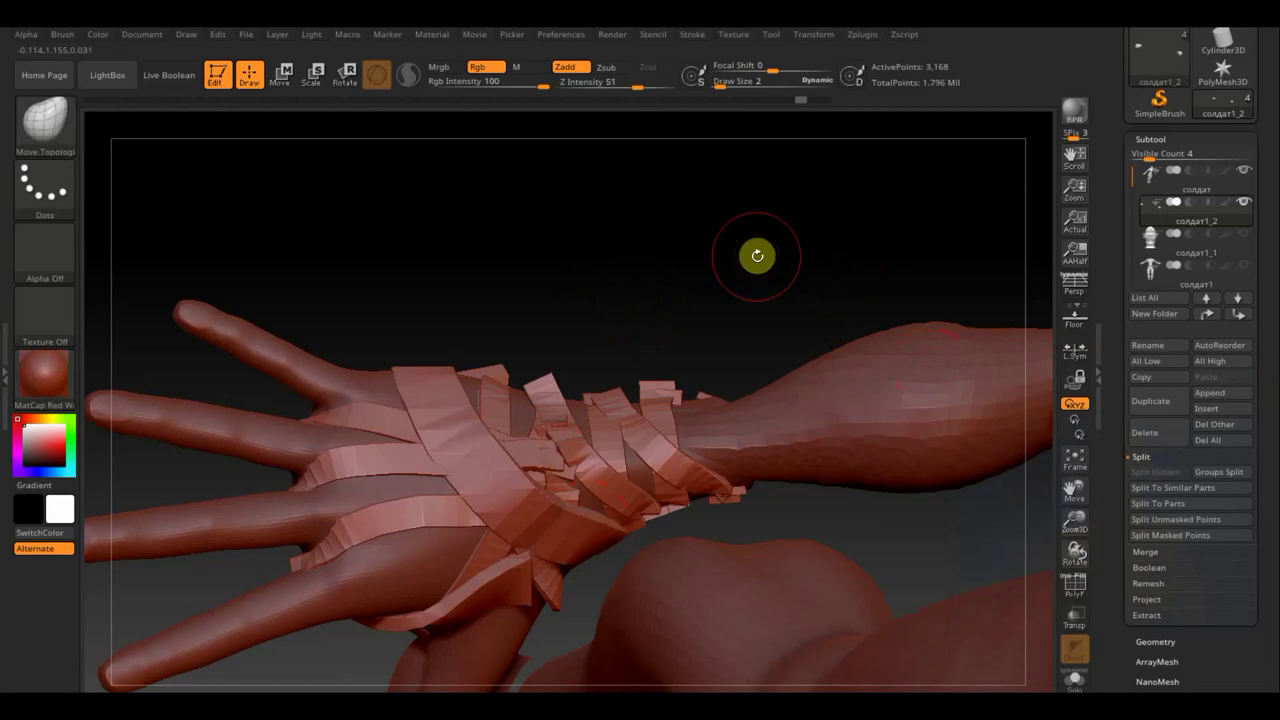
left_click_drag(688, 243, 671, 186)
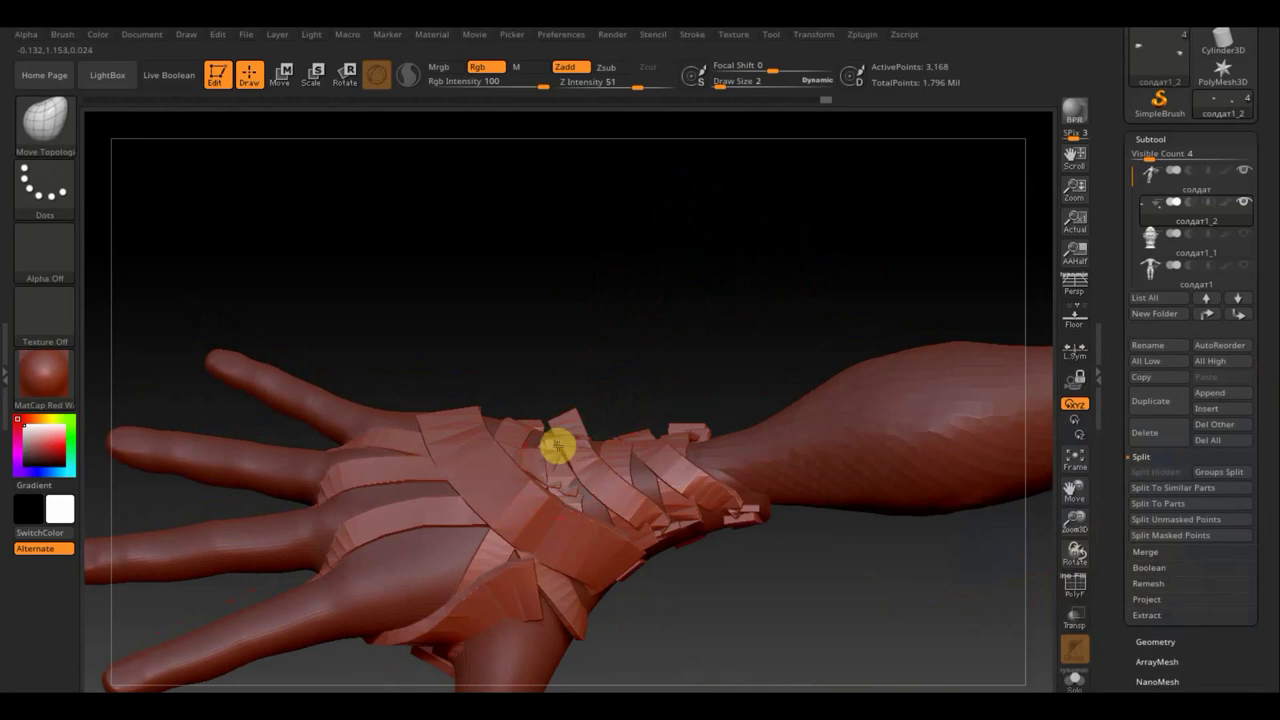
left_click_drag(643, 354, 671, 317)
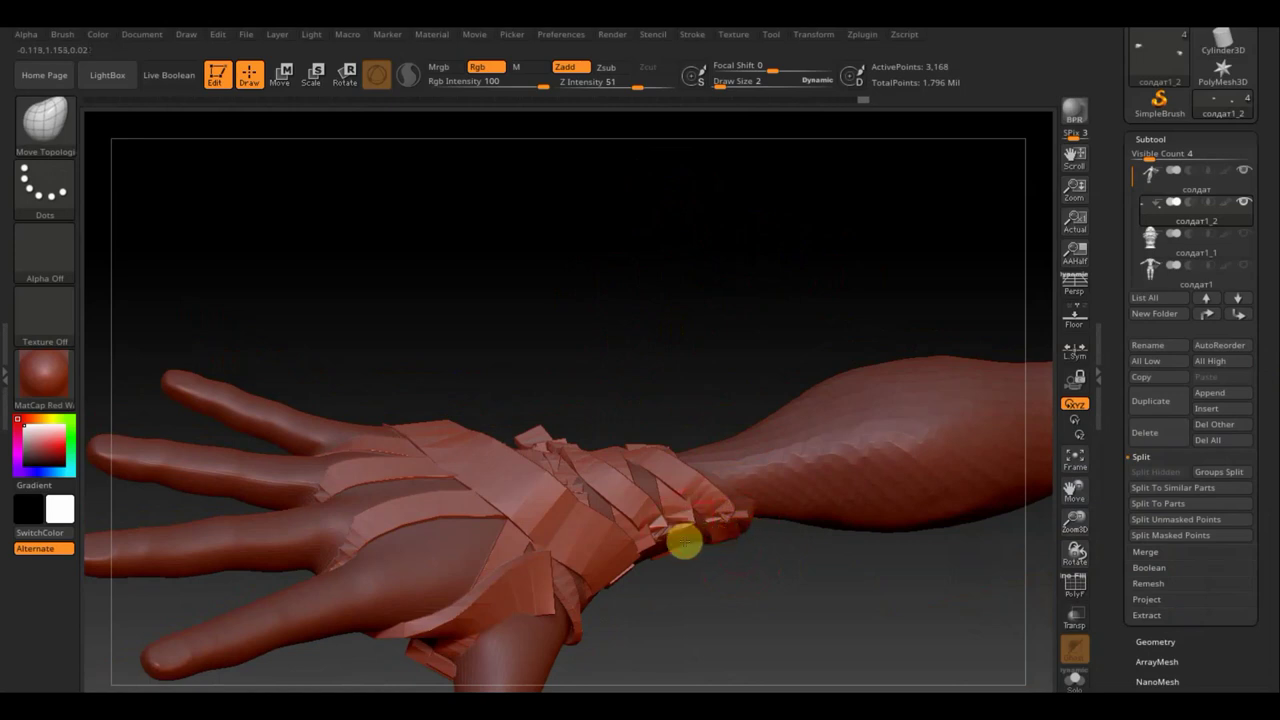
left_click_drag(690, 553, 689, 563)
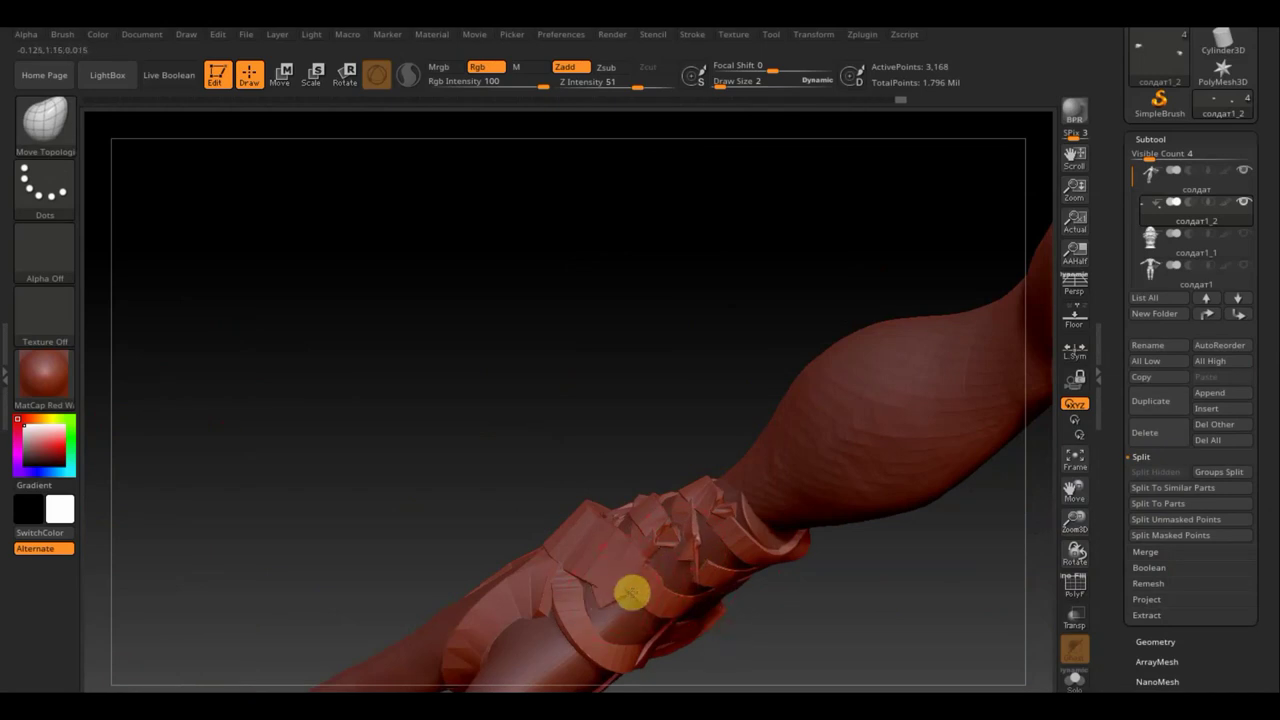
left_click_drag(714, 628, 516, 567)
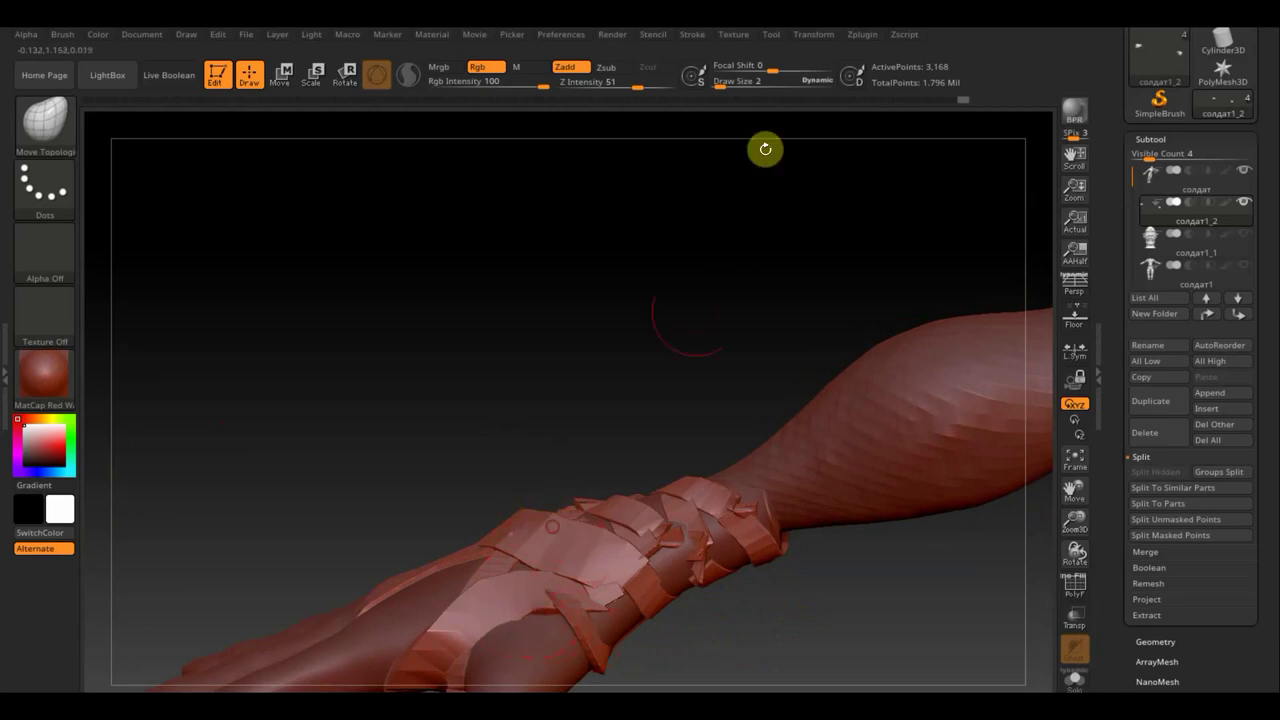
- Enlarge the brush and push the wrist strips against the forearm
left_click_drag(720, 83, 723, 86)
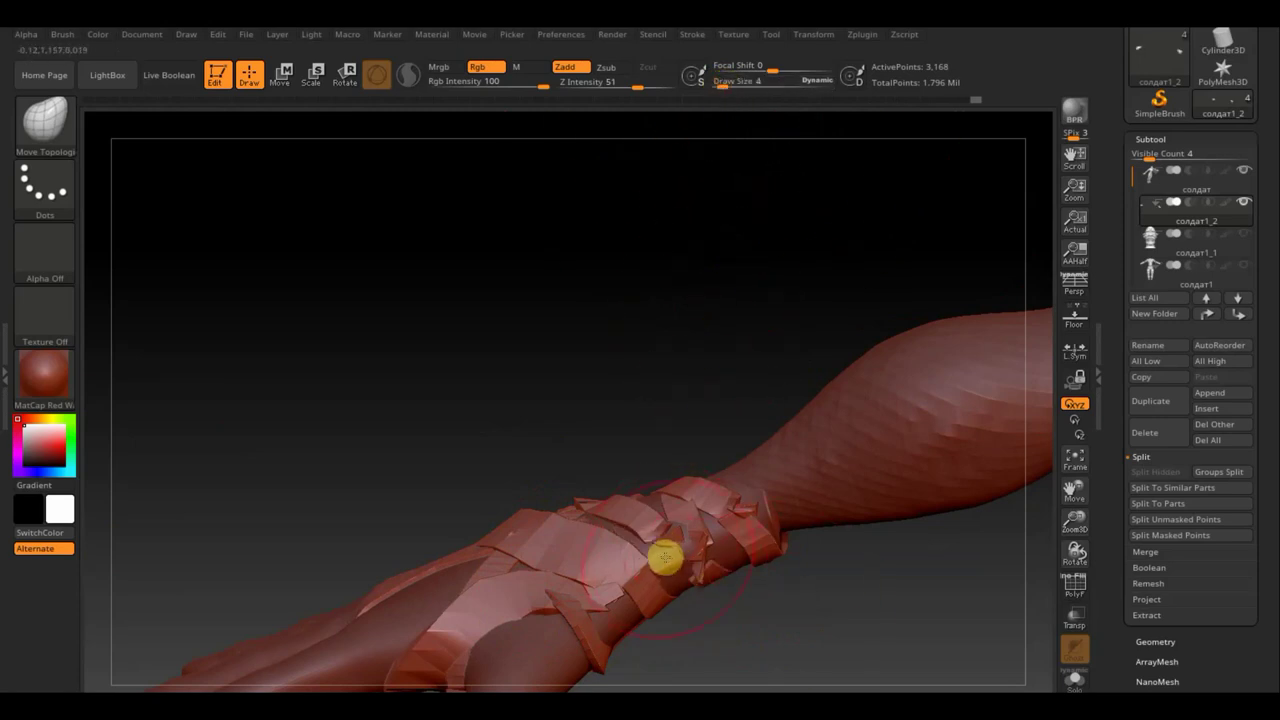
left_click_drag(660, 531, 689, 570)
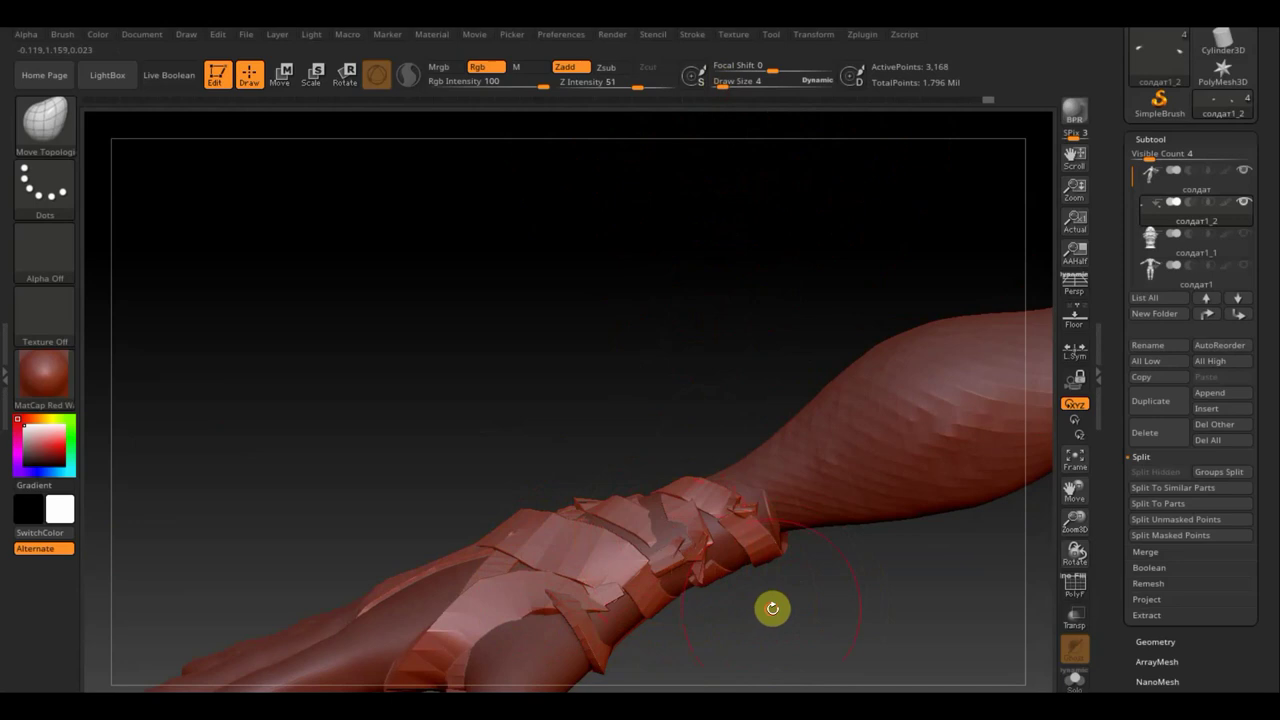
mouse_move(771, 608)
left_mouse_down()
mouse_move(811, 620)
mouse_move(657, 549)
mouse_move(669, 511)
mouse_move(843, 603)
mouse_move(674, 557)
mouse_move(568, 597)
left_mouse_up()
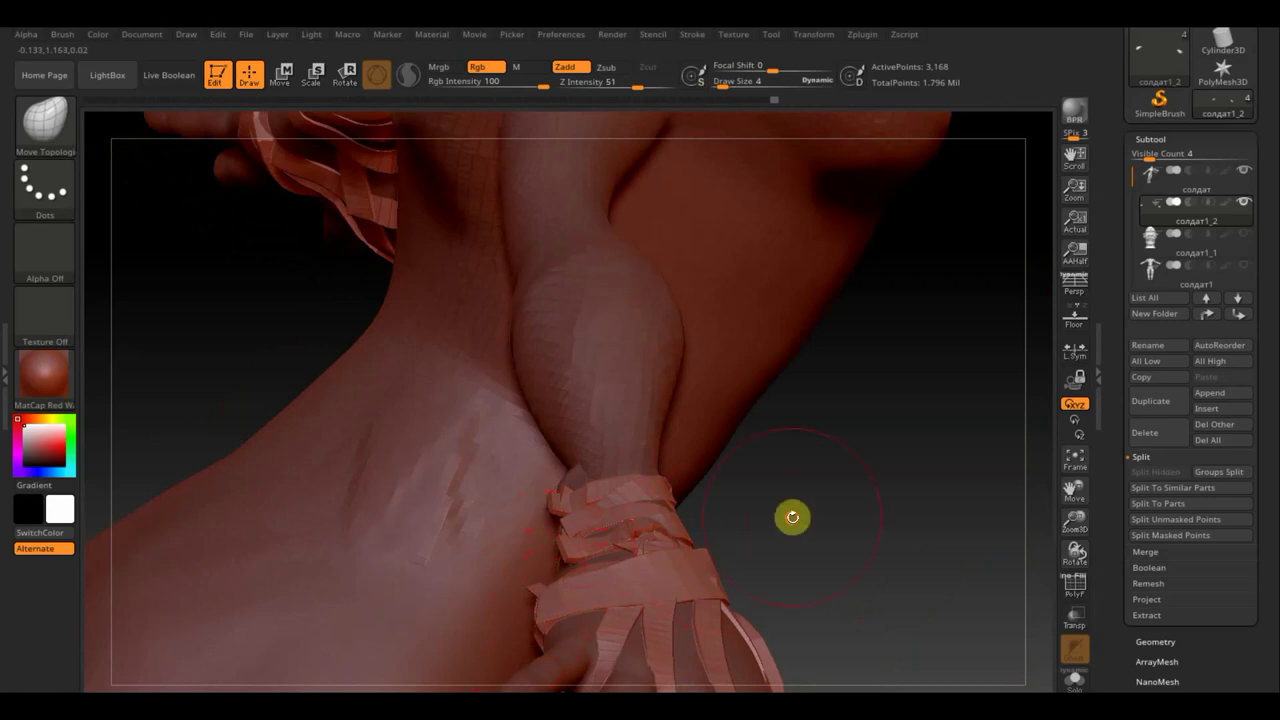
- Orbit and pull back to view the forearm, elbow and wrist bands
mouse_move(791, 517)
left_mouse_down()
mouse_move(860, 509)
mouse_move(438, 670)
left_mouse_up()
mouse_move(591, 577)
left_mouse_down()
mouse_move(557, 551)
mouse_move(577, 620)
left_mouse_up()
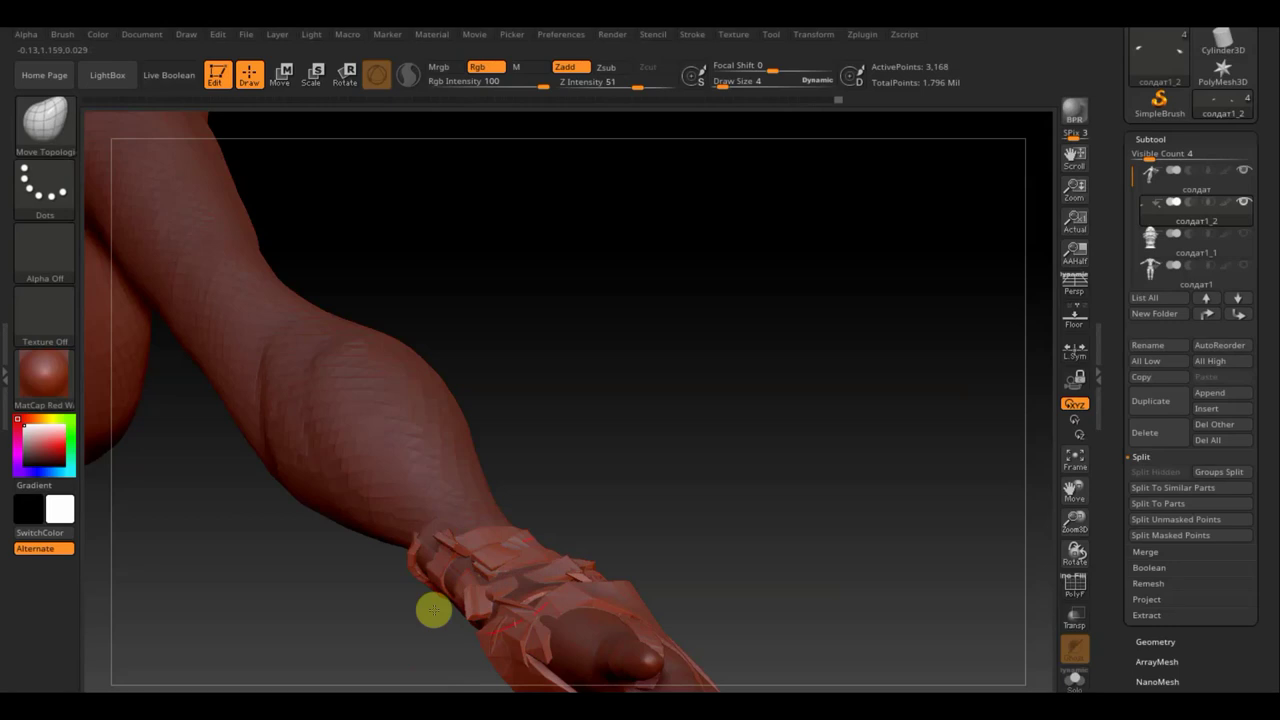
left_click_drag(434, 610, 519, 584)
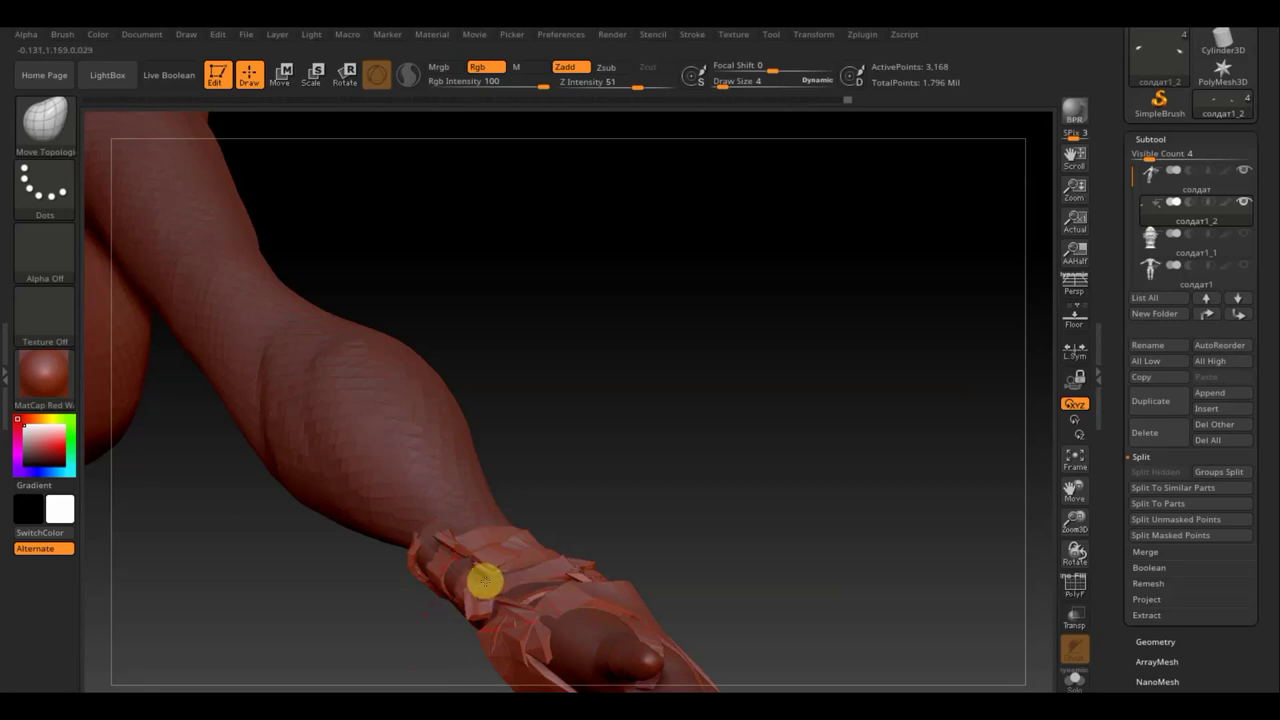
left_click_drag(714, 457, 760, 463)
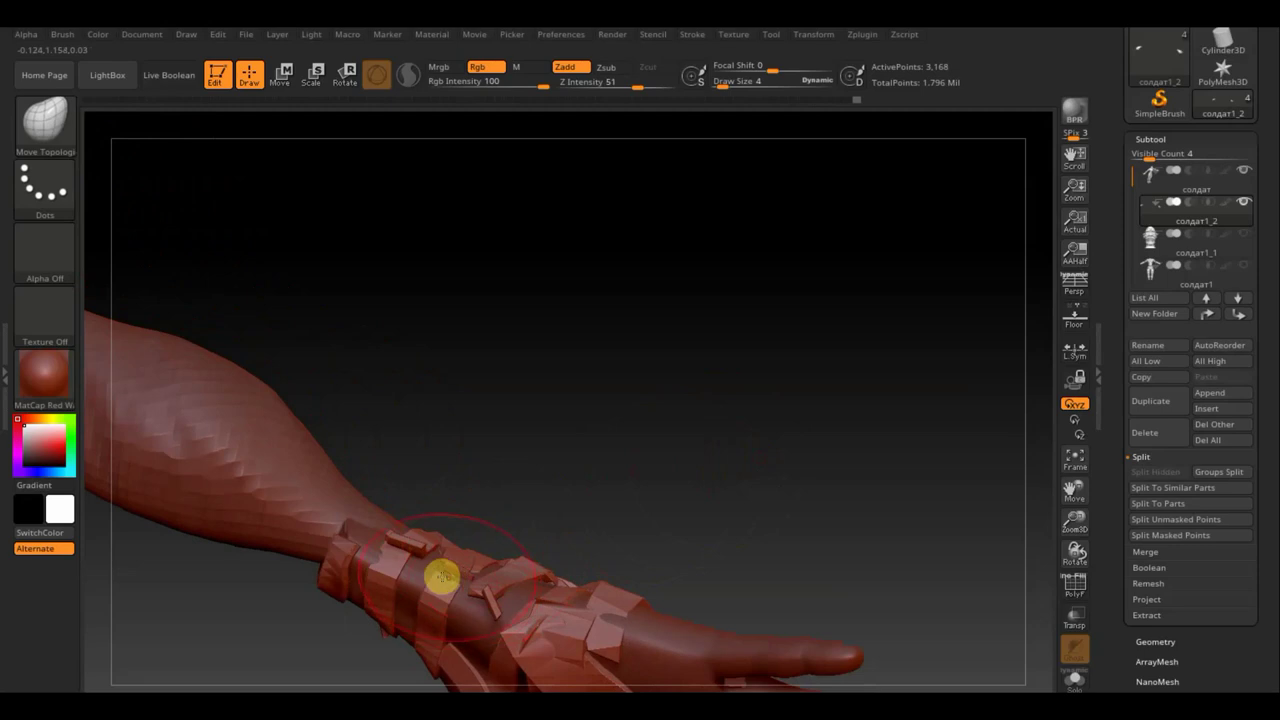
mouse_move(442, 577)
left_mouse_down()
mouse_move(455, 562)
mouse_move(434, 603)
mouse_move(407, 604)
mouse_move(437, 581)
mouse_move(386, 583)
mouse_move(427, 604)
mouse_move(397, 605)
mouse_move(423, 631)
mouse_move(364, 590)
left_mouse_up()
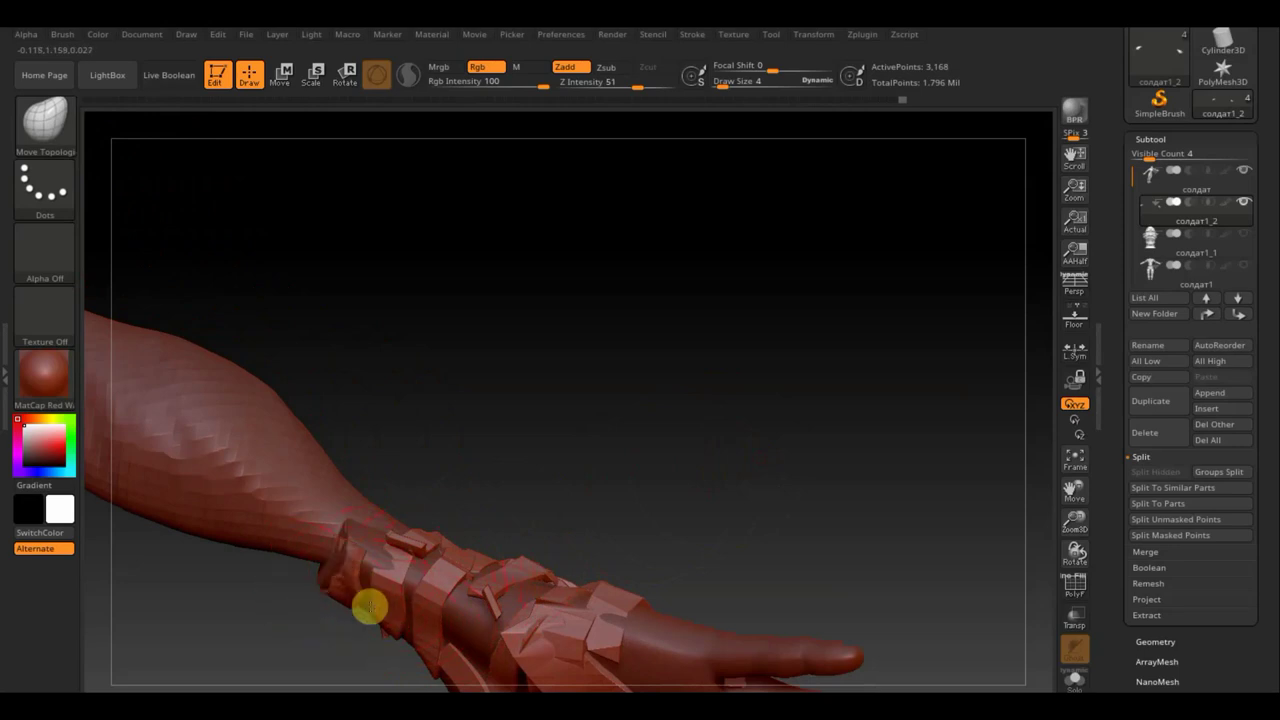
left_click_drag(625, 474, 493, 594)
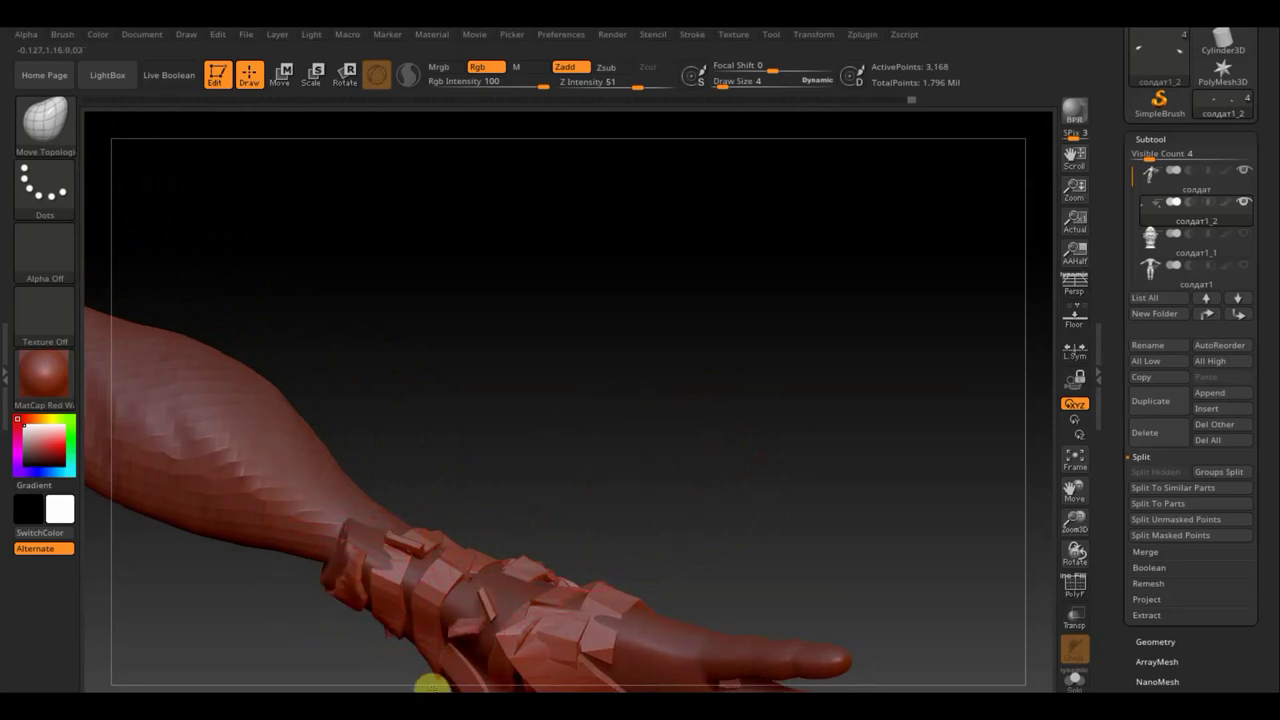
- Drag the wrist band strips upward and flatter with Move Topological
left_click_drag(431, 684, 496, 613)
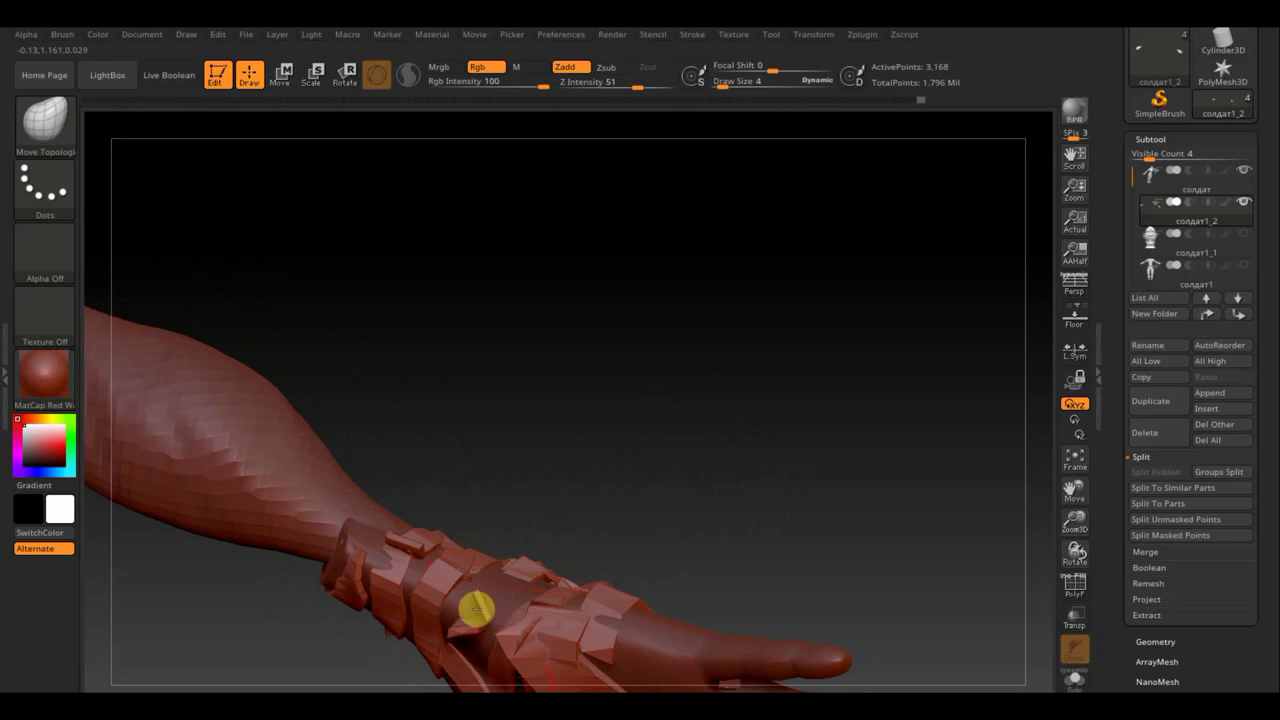
mouse_move(474, 680)
left_mouse_down()
mouse_move(491, 617)
mouse_move(474, 518)
left_mouse_up()
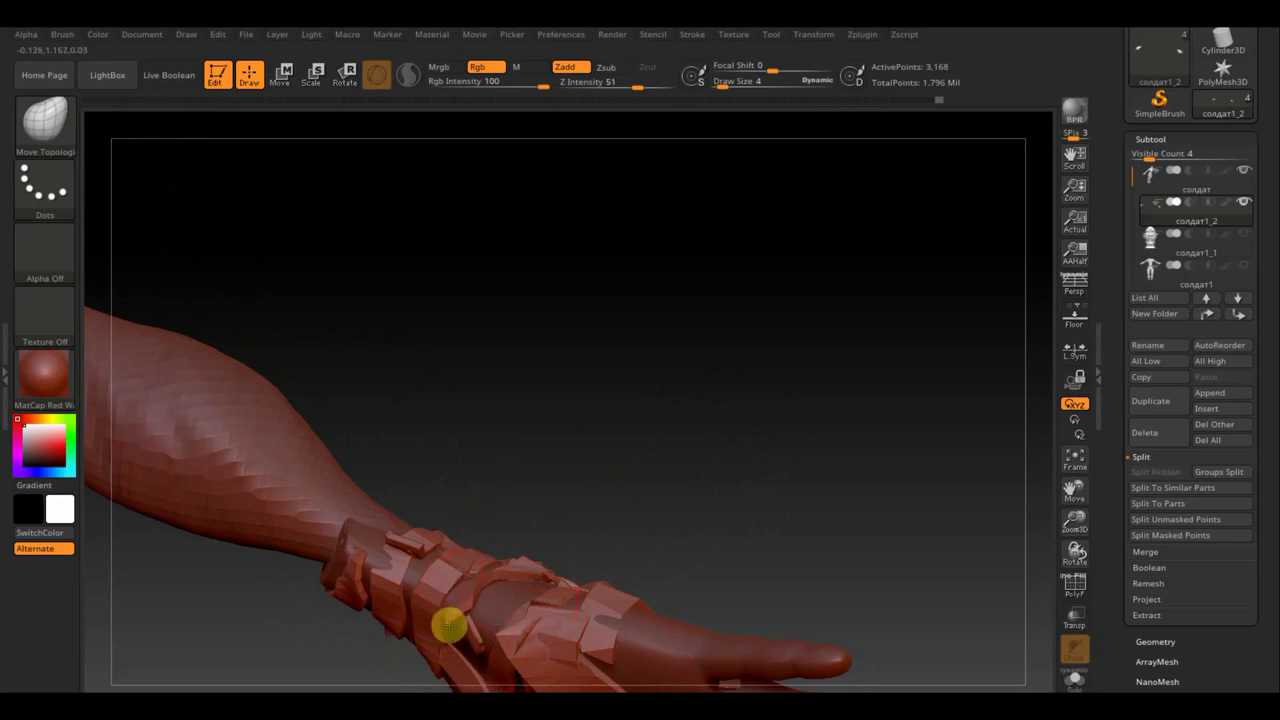
mouse_move(686, 537)
left_mouse_down()
mouse_move(719, 614)
mouse_move(737, 611)
left_mouse_up()
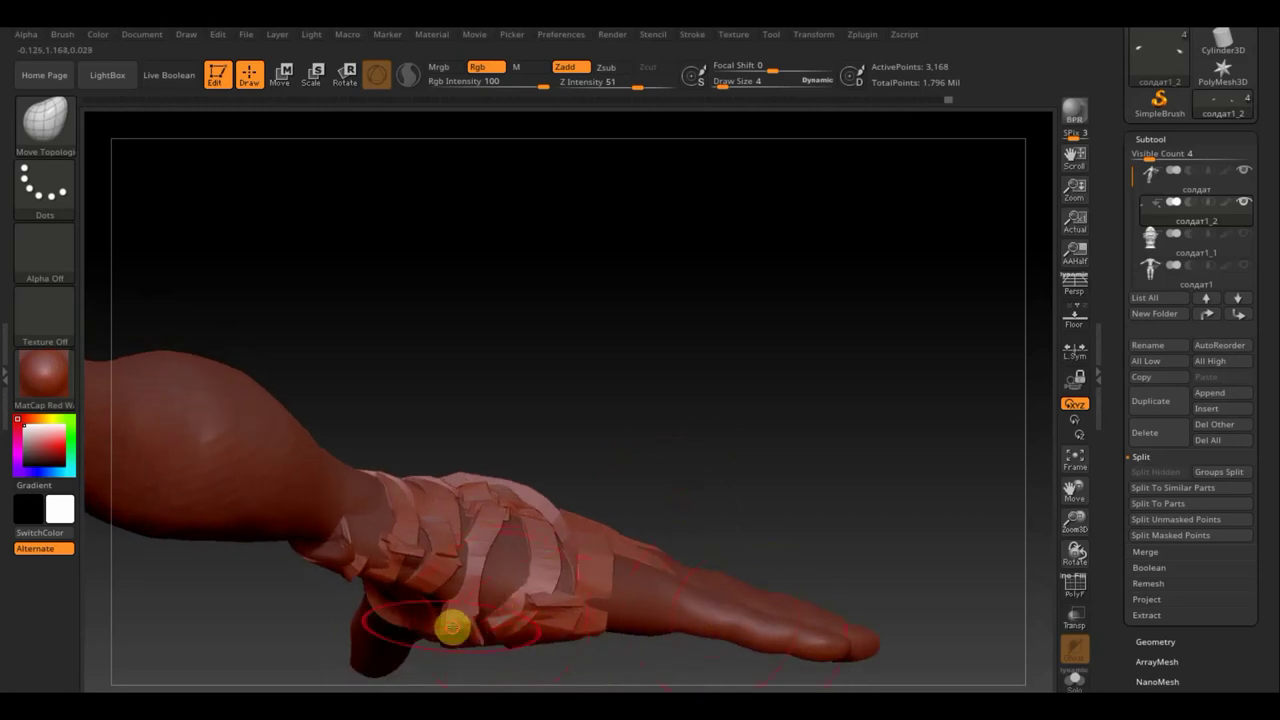
mouse_move(448, 595)
left_mouse_down()
mouse_move(477, 543)
mouse_move(545, 622)
mouse_move(446, 549)
mouse_move(460, 577)
mouse_move(423, 587)
mouse_move(449, 540)
mouse_move(460, 560)
mouse_move(436, 535)
mouse_move(474, 574)
mouse_move(437, 520)
mouse_move(460, 523)
mouse_move(493, 572)
mouse_move(452, 488)
mouse_move(489, 500)
mouse_move(494, 523)
mouse_move(466, 506)
mouse_move(528, 540)
mouse_move(511, 526)
mouse_move(526, 515)
left_mouse_up()
mouse_move(714, 451)
left_mouse_down()
mouse_move(689, 431)
mouse_move(654, 440)
mouse_move(511, 603)
left_mouse_up()
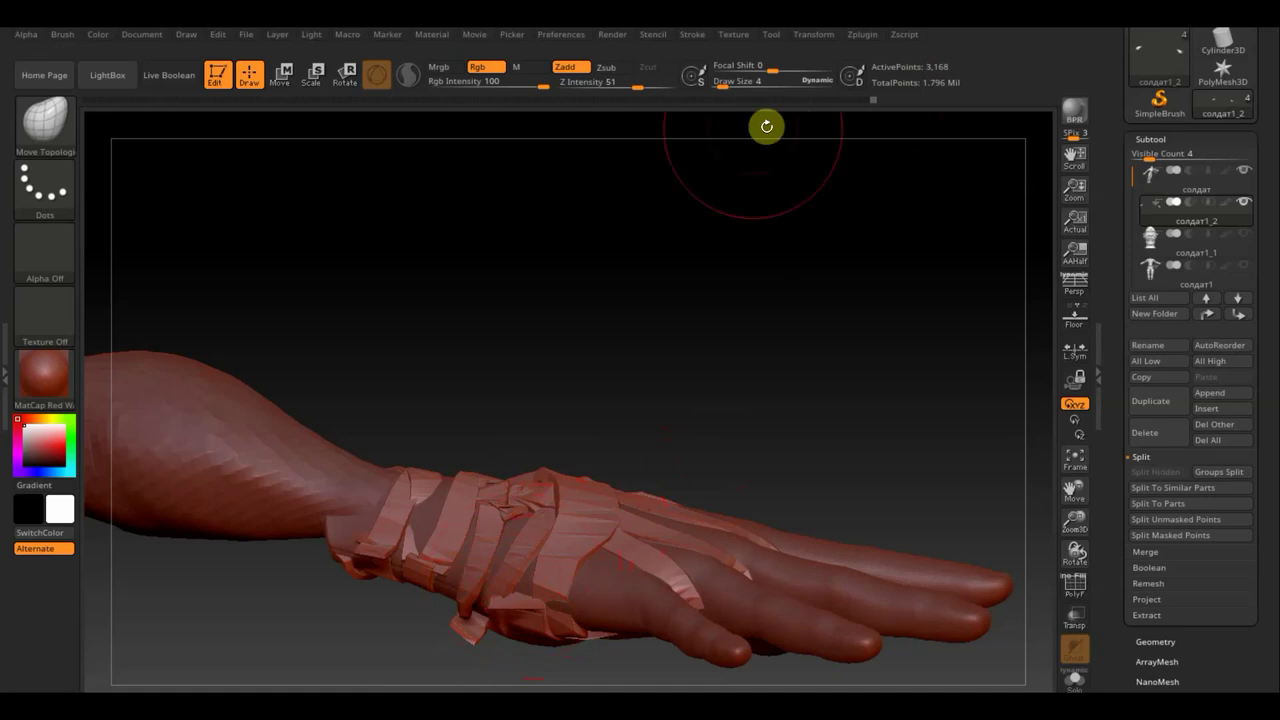
- Enlarge the Move Topological brush slightly and push a wrist strap into a diagonal wrap
left_click_drag(722, 86, 712, 84)
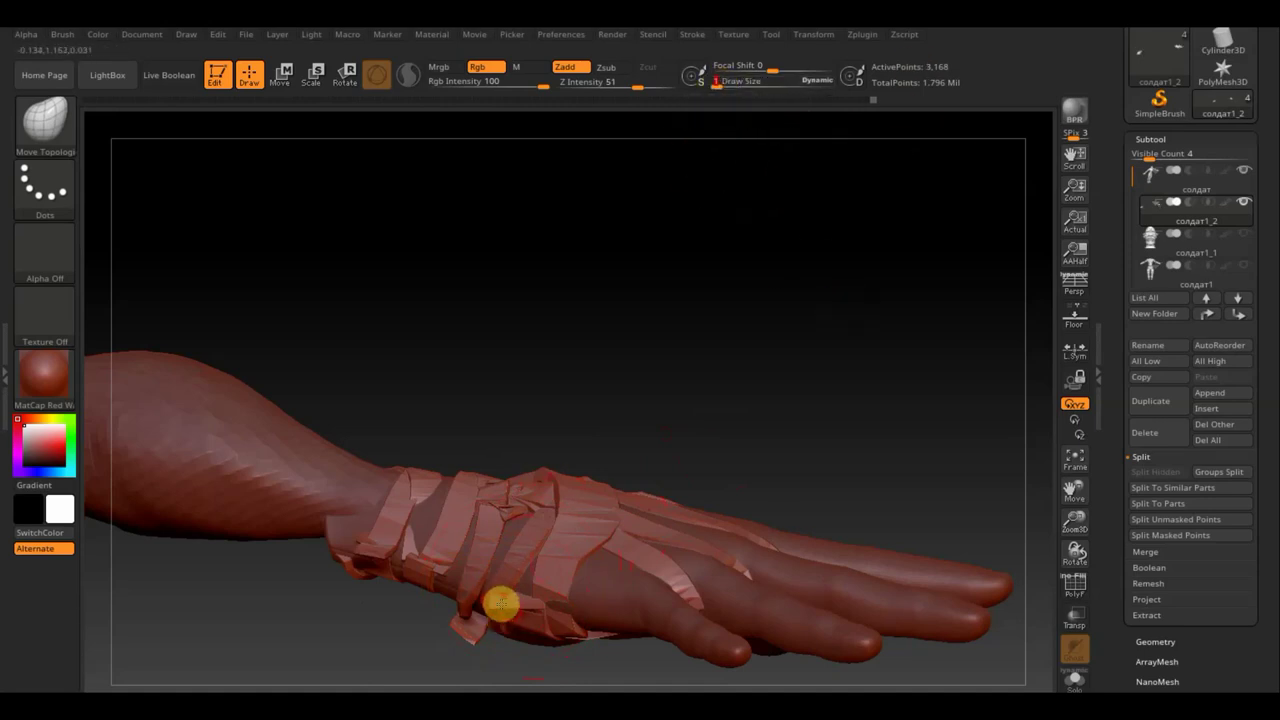
mouse_move(500, 604)
left_mouse_down()
mouse_move(531, 591)
mouse_move(484, 587)
mouse_move(504, 601)
mouse_move(524, 592)
left_mouse_up()
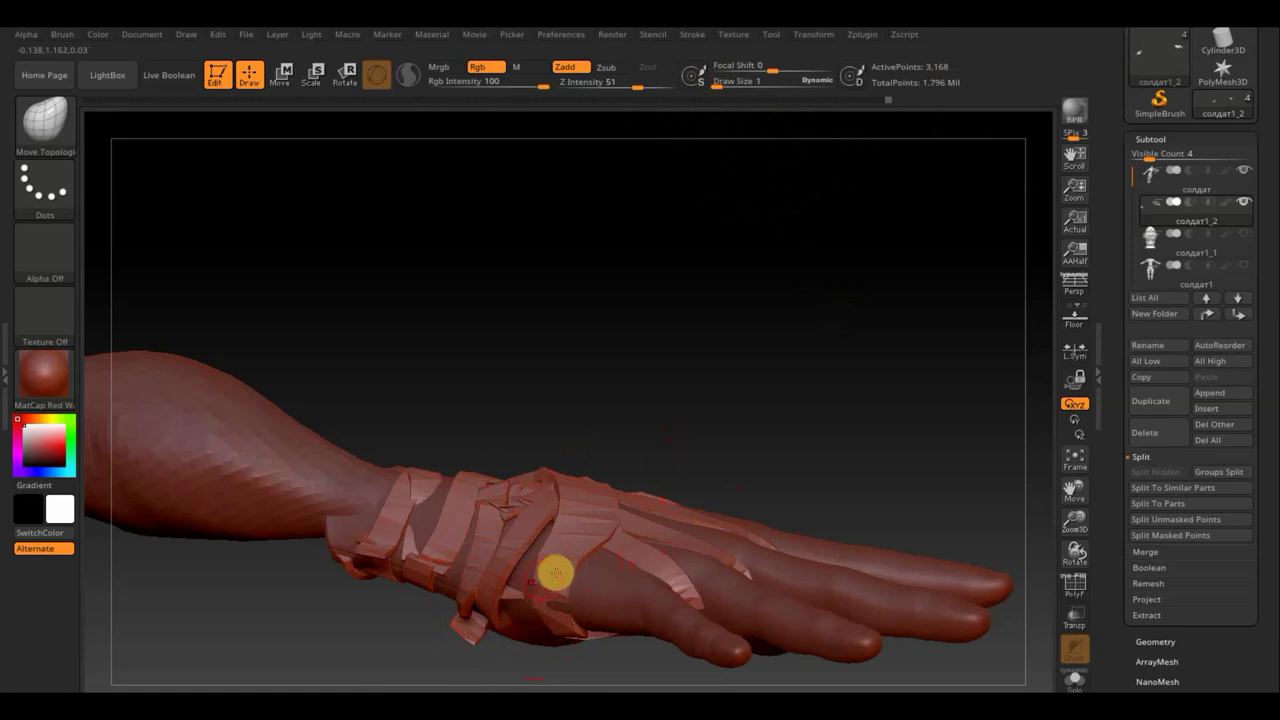
left_click_drag(814, 306, 606, 620)
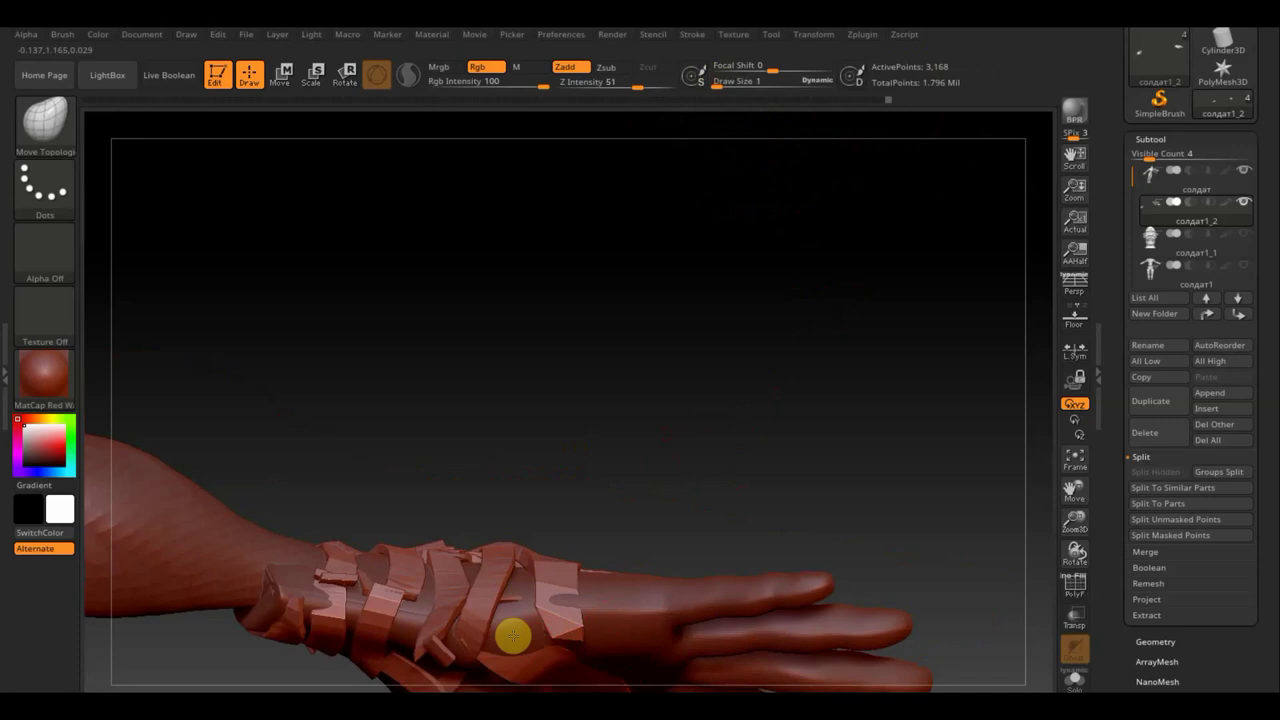
left_click_drag(528, 644, 549, 591)
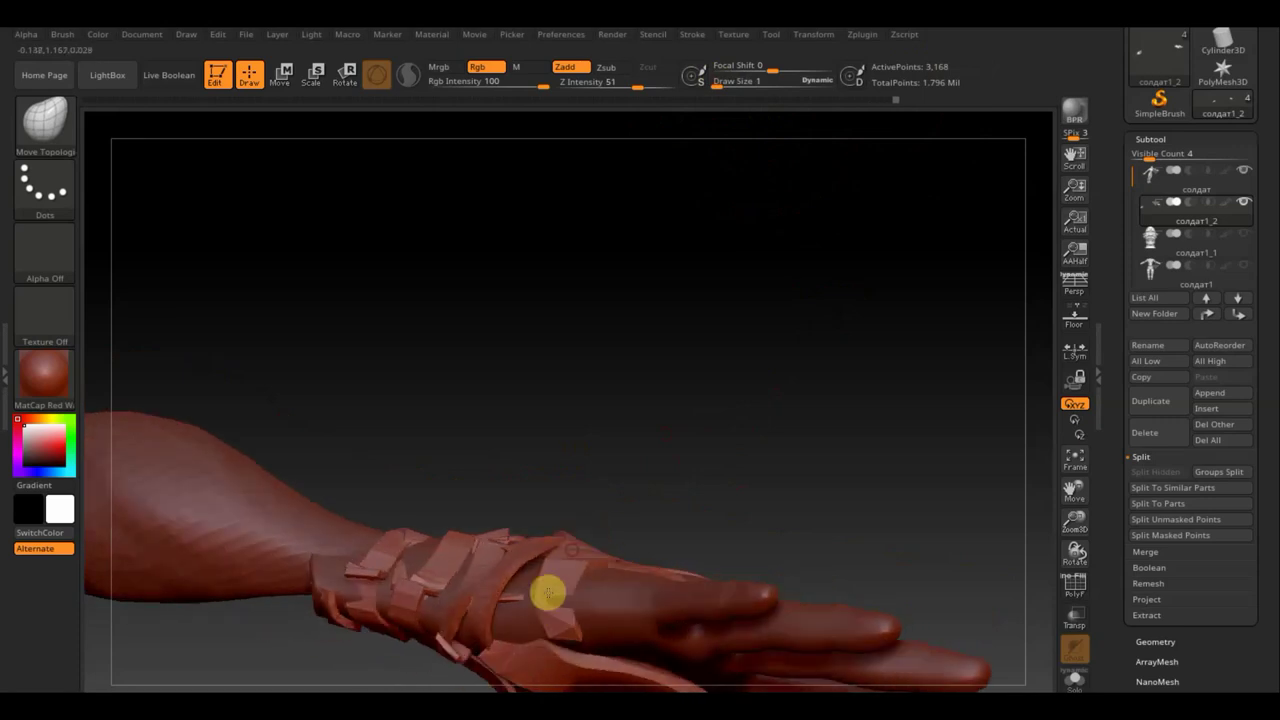
- Pull the raised wrist strap down flat against the hand, checking the fingers and forearm
mouse_move(660, 443)
left_mouse_down()
mouse_move(699, 323)
mouse_move(703, 260)
left_mouse_up()
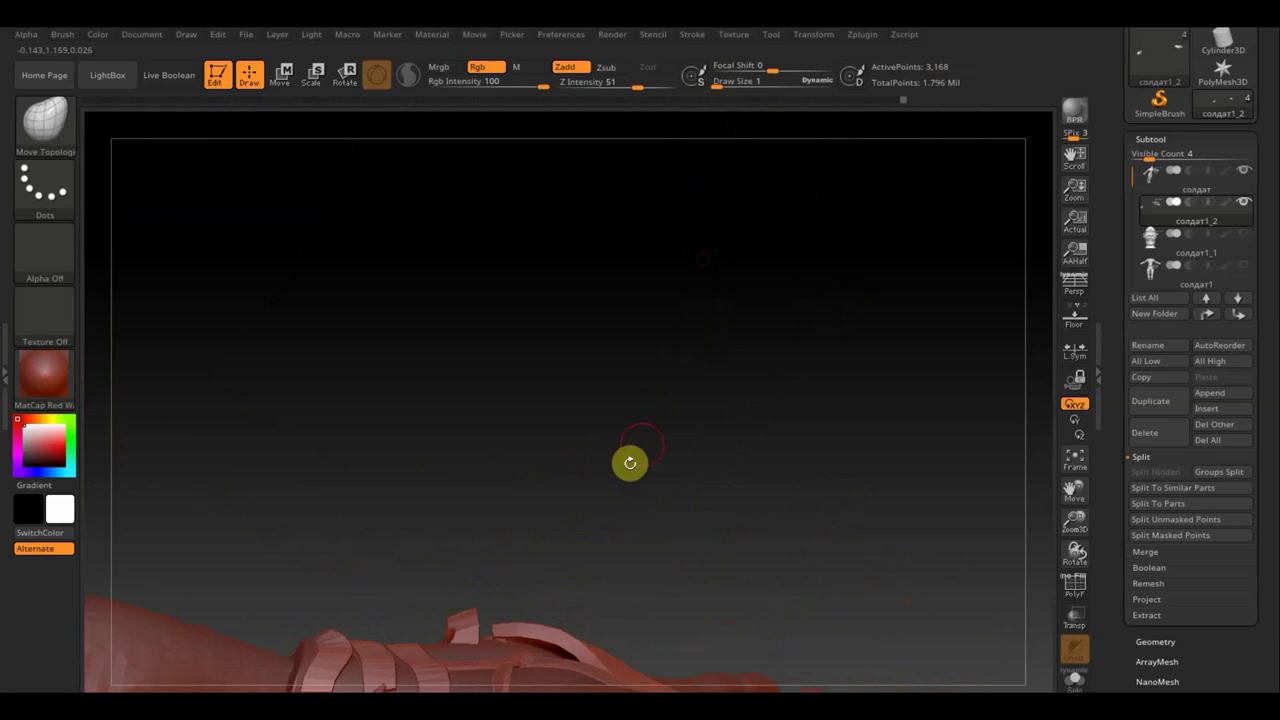
left_click_drag(566, 648, 555, 669)
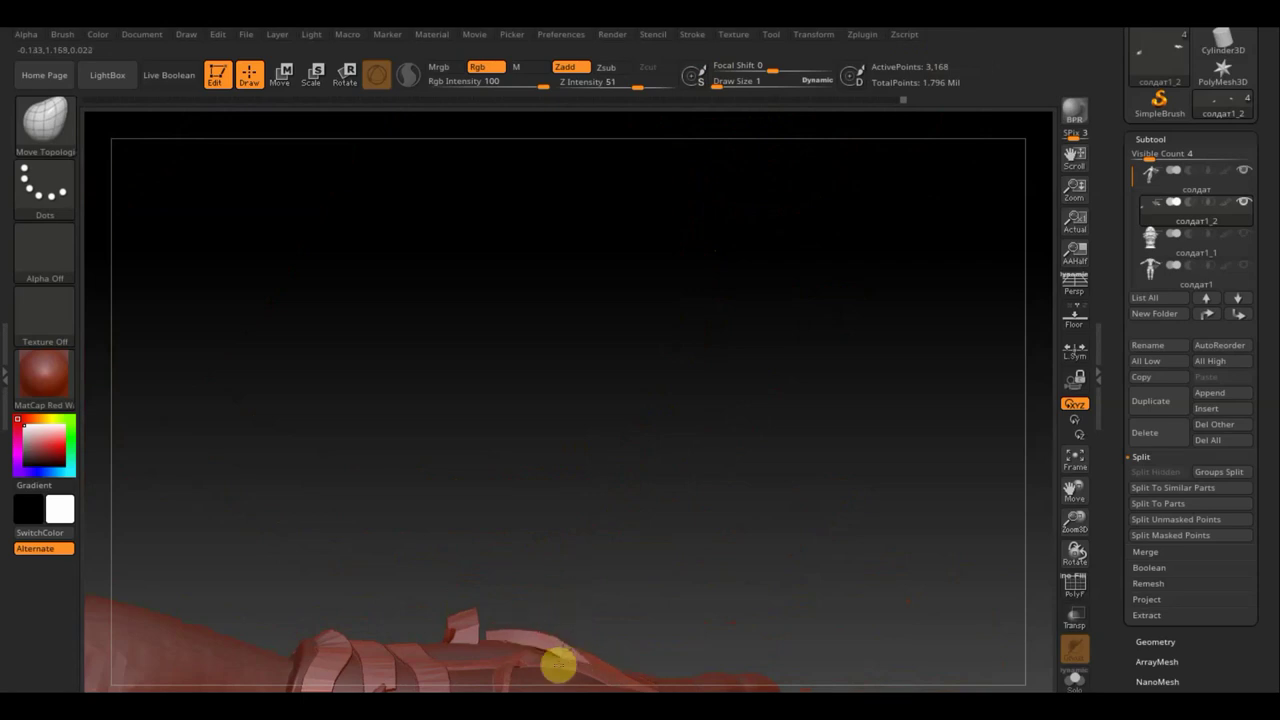
left_click_drag(620, 517, 725, 617)
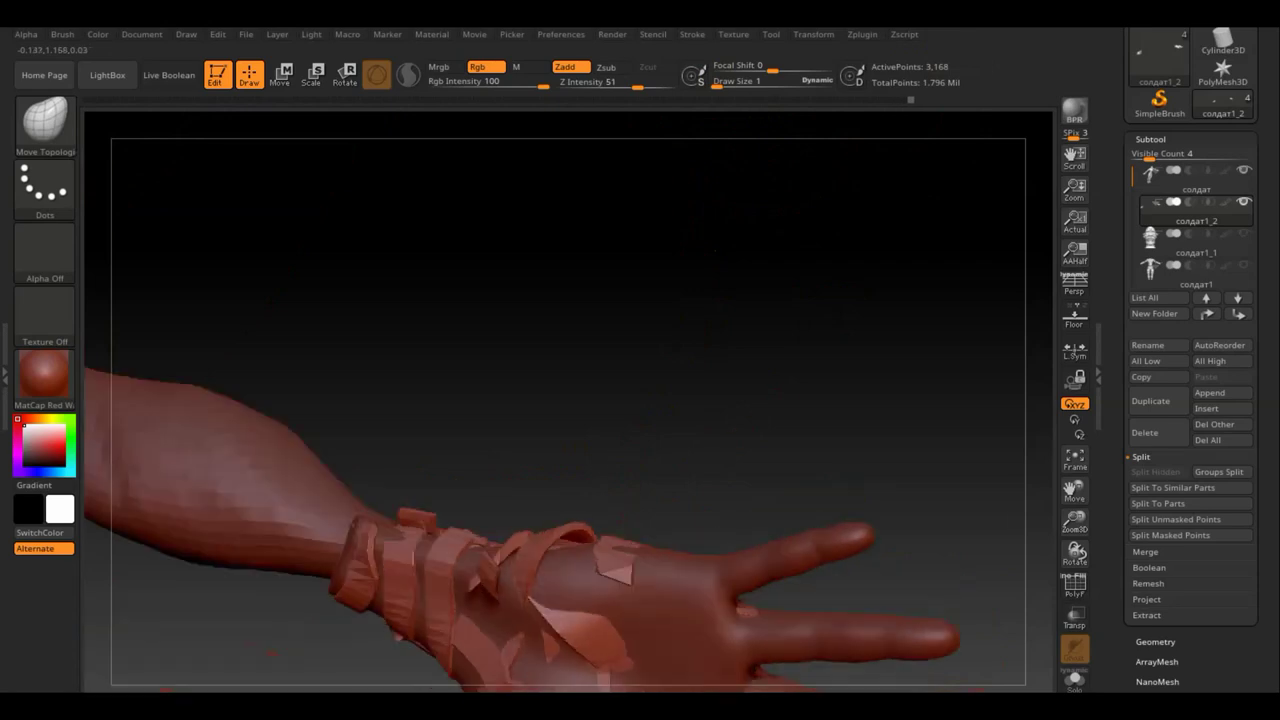
mouse_move(845, 626)
left_mouse_down()
mouse_move(809, 371)
mouse_move(766, 303)
mouse_move(777, 383)
left_mouse_up()
key("shift")
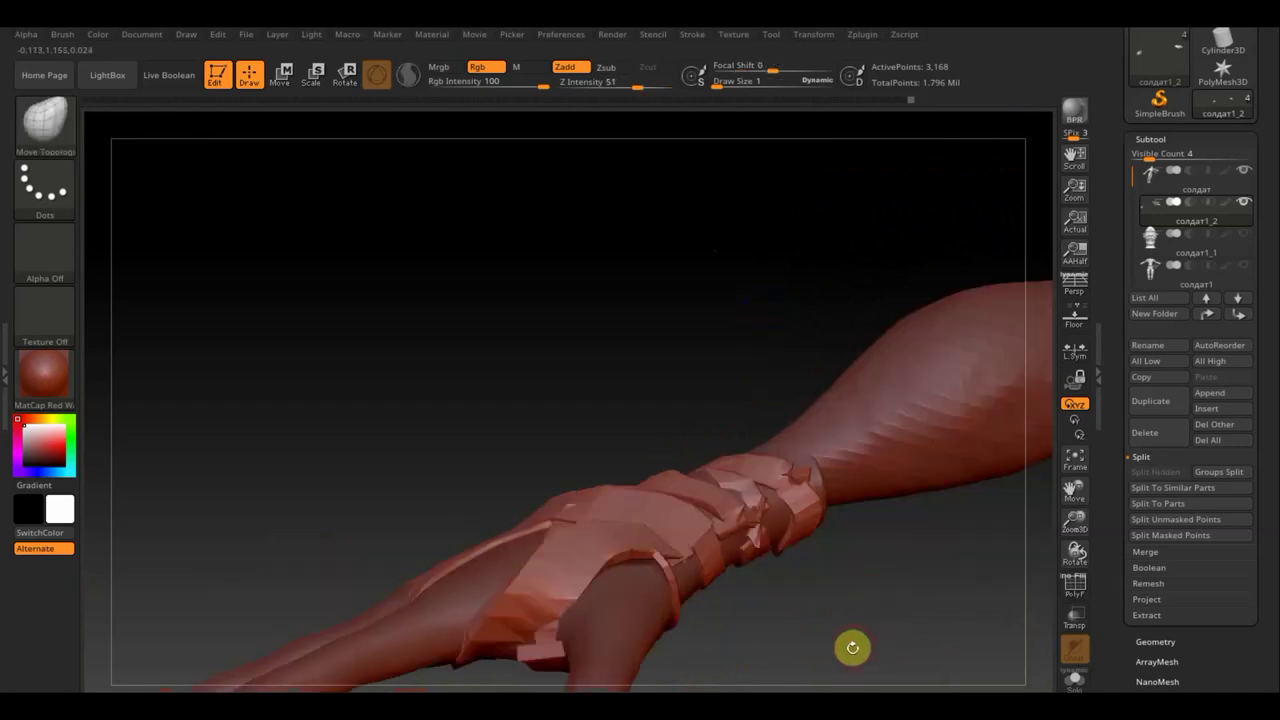
mouse_move(851, 646)
left_mouse_down()
mouse_move(797, 549)
mouse_move(834, 598)
mouse_move(557, 449)
left_mouse_up()
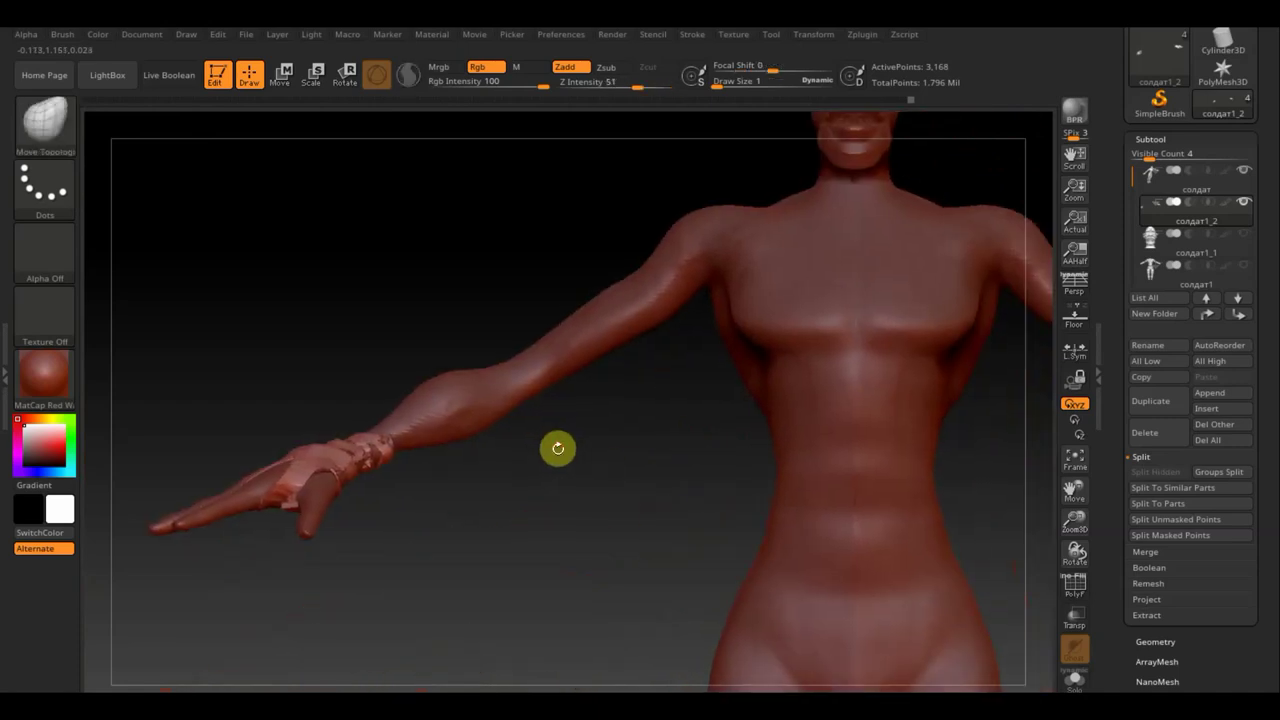
- Show the bandage-wrap subtools over the body and frame the whole mummy figure
key("shift")
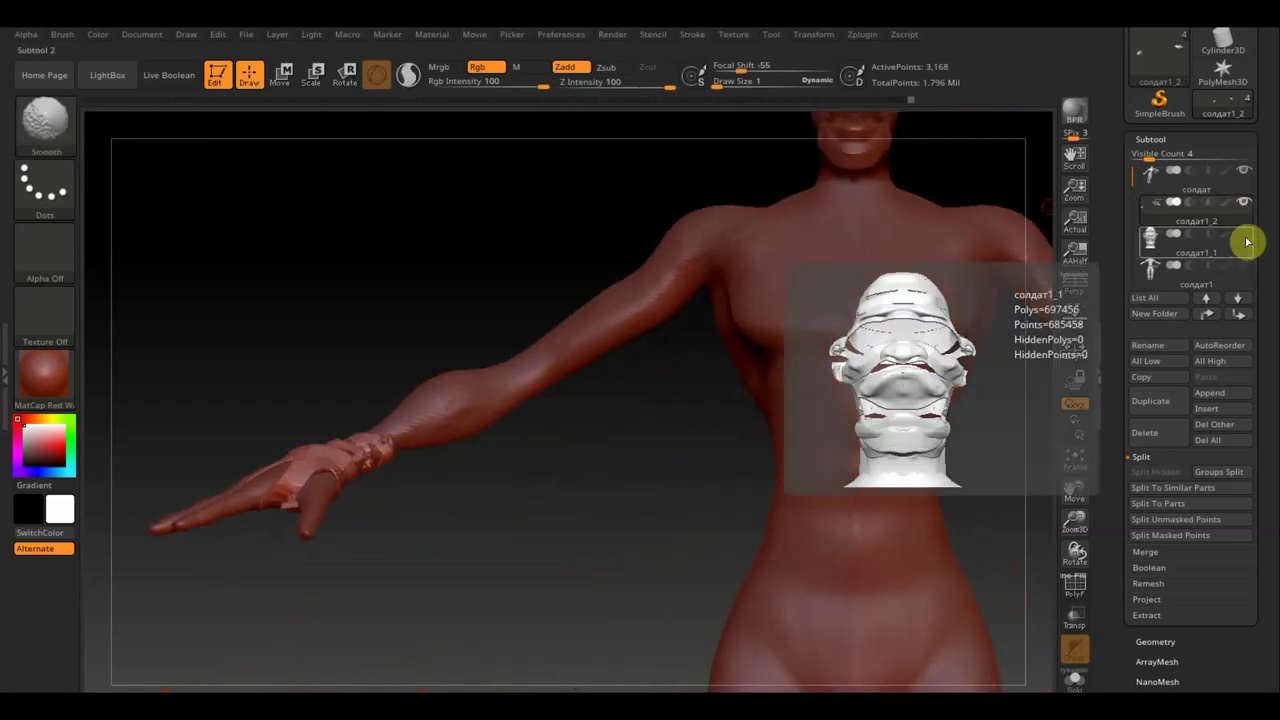
left_click(1244, 236, "shift")
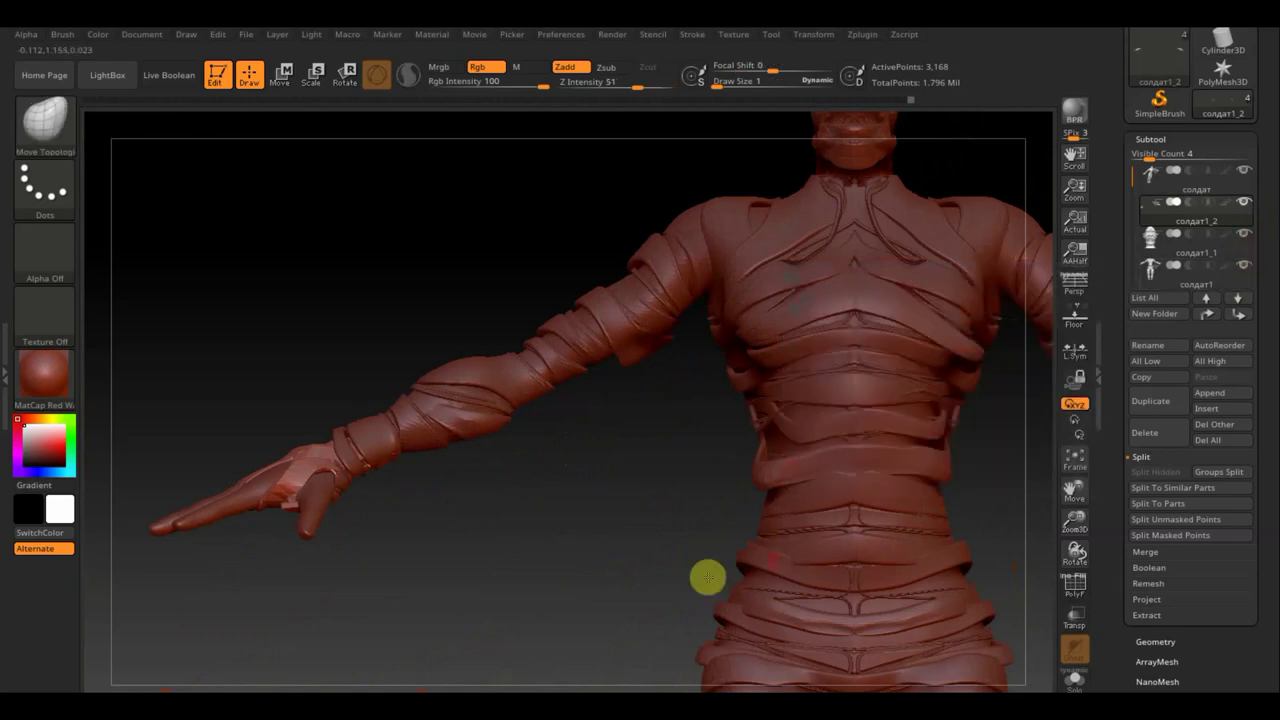
key("f")
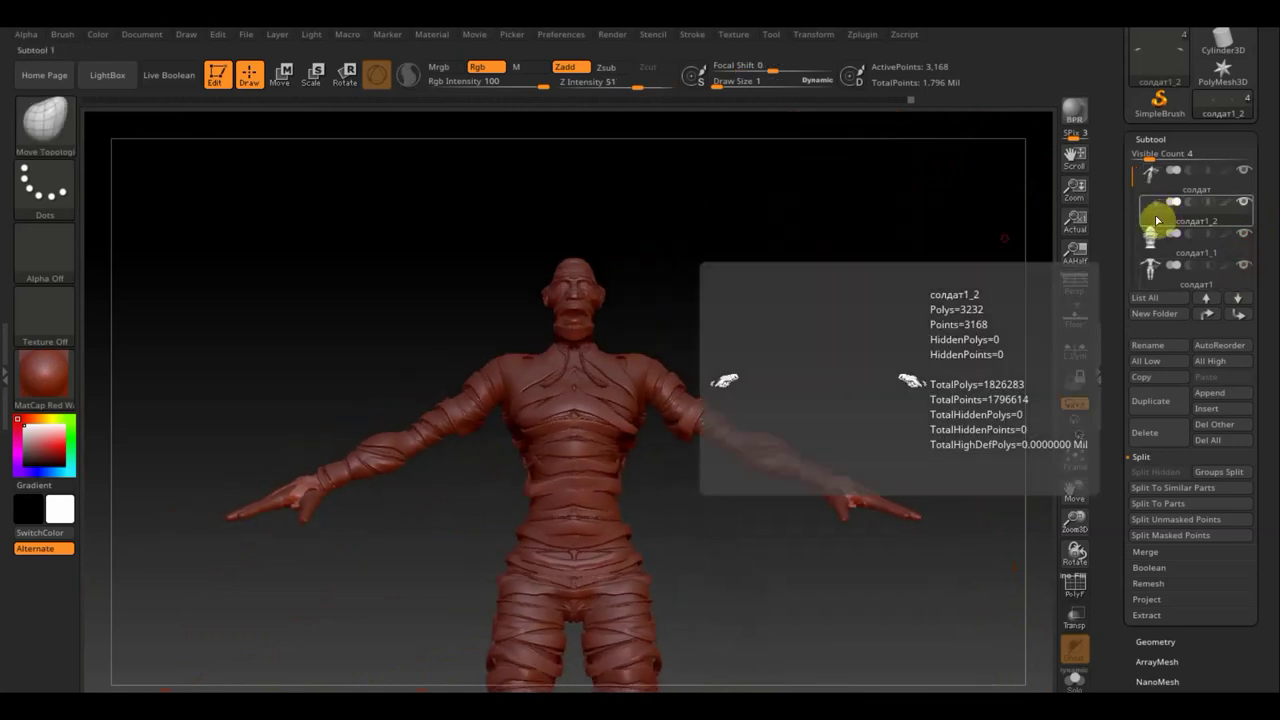
left_click_drag(894, 543, 877, 472, "alt")
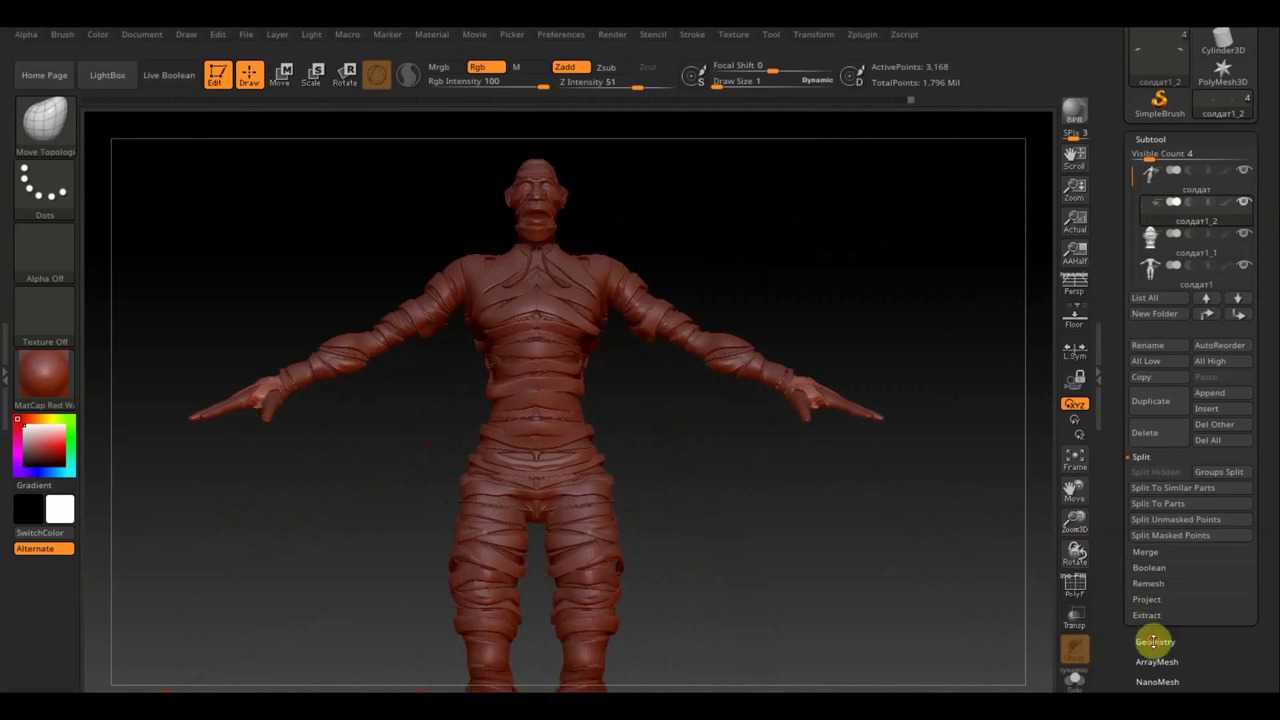
- Expand Tool > Geometry, then orbit the figure through side, three-quarter and front views
left_click(1154, 641)
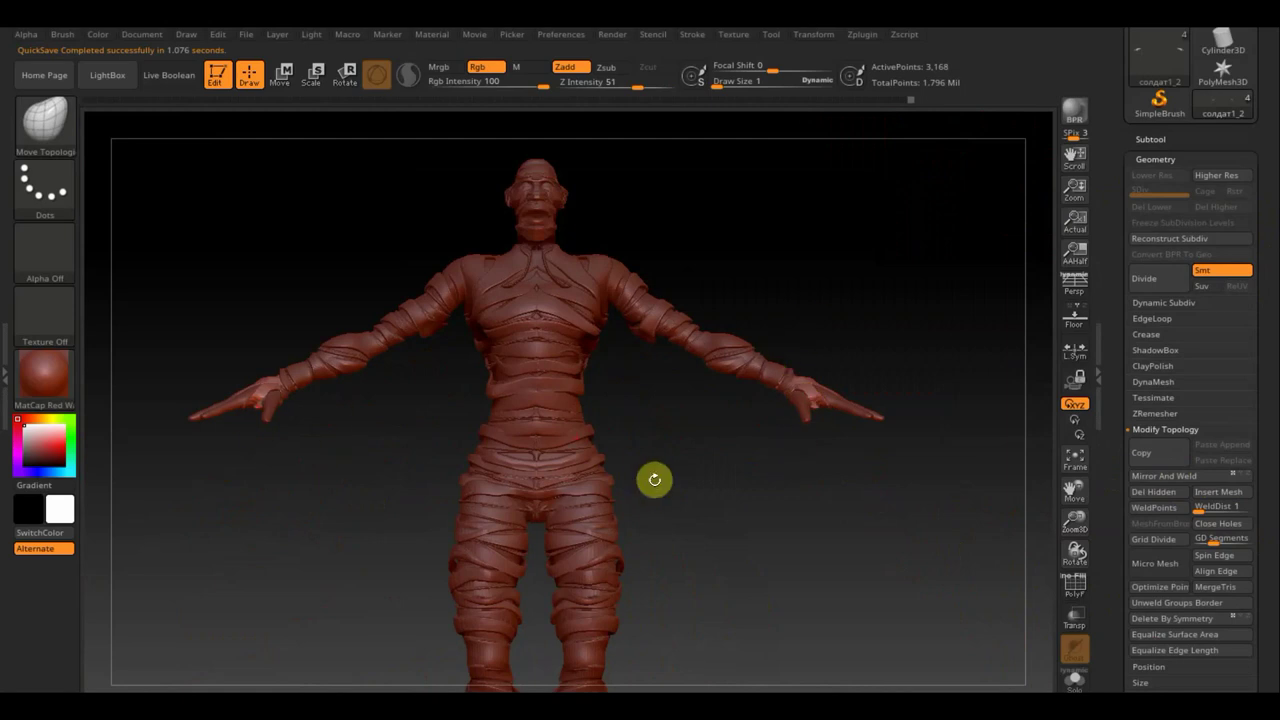
mouse_move(719, 529)
left_mouse_down()
mouse_move(714, 486)
mouse_move(694, 523)
mouse_move(771, 440)
mouse_move(777, 460)
left_mouse_up()
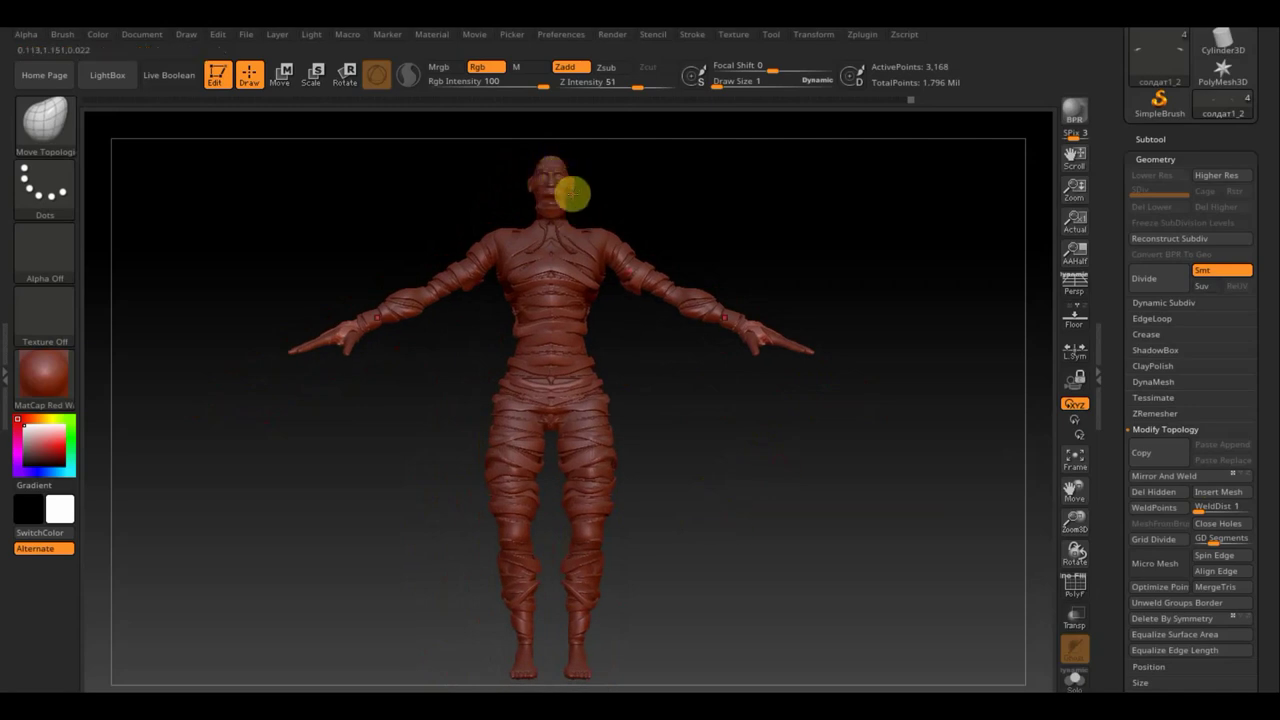
mouse_move(687, 215)
left_mouse_down()
mouse_move(754, 220)
mouse_move(359, 295)
left_mouse_up()
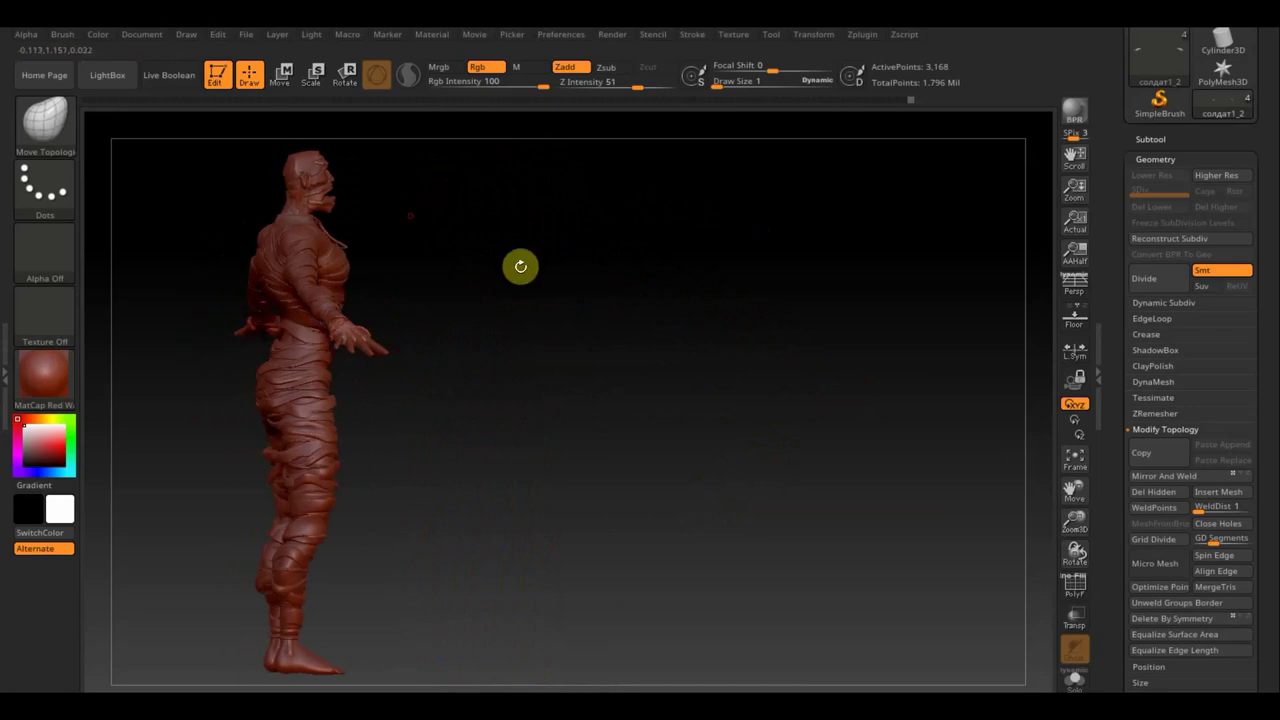
left_click_drag(660, 354, 586, 363)
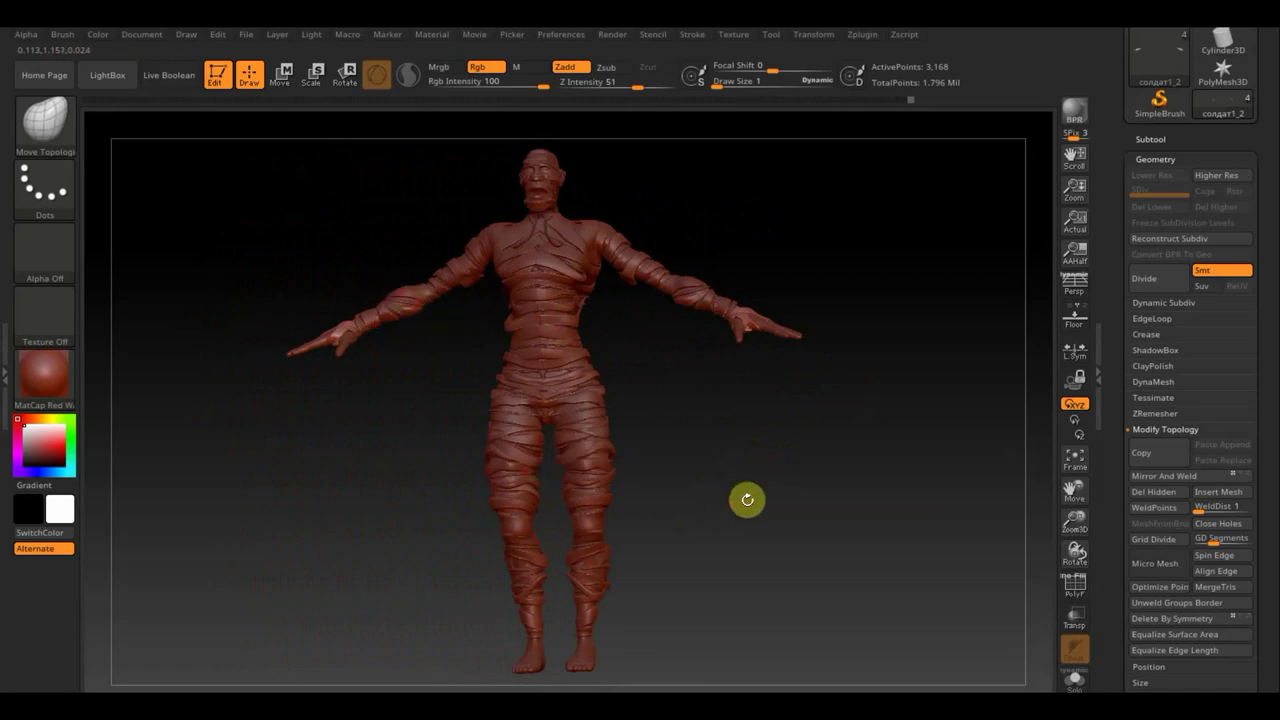
mouse_move(746, 497)
left_mouse_down("shift")
mouse_move(754, 507)
mouse_move(711, 506)
mouse_move(723, 503)
left_mouse_up("shift")
scroll(723, 511, "down", 2)
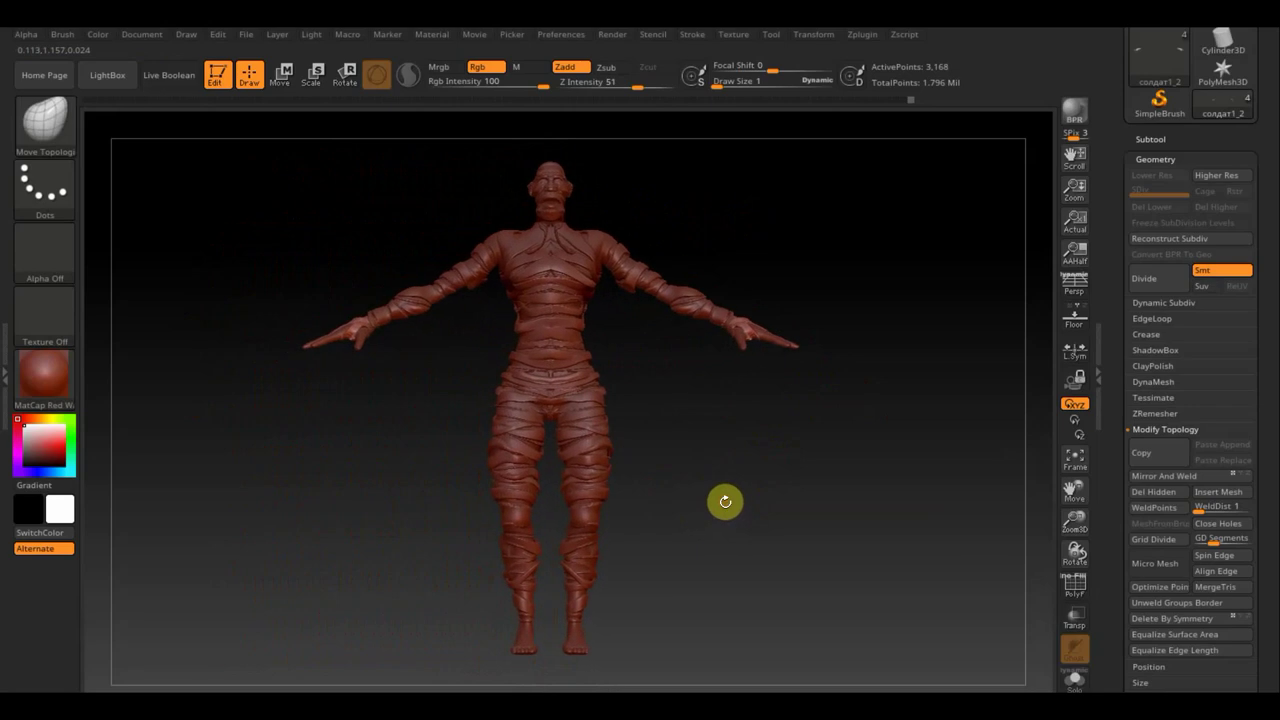